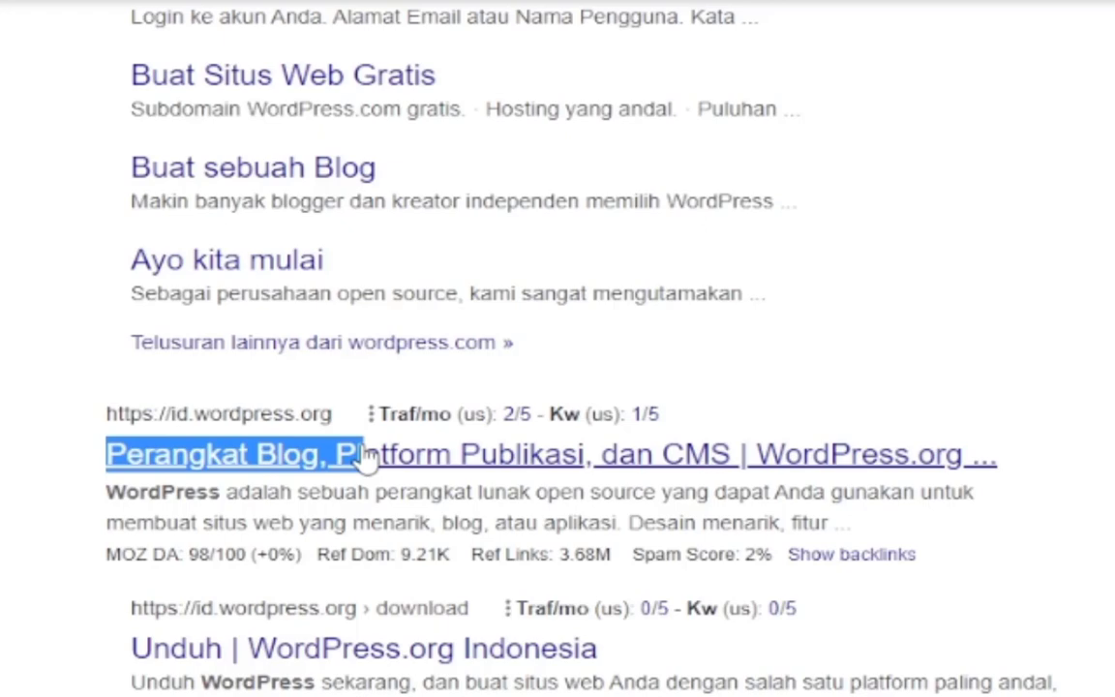
Open the 'WordPress.com: Hosting WordPress Terkelola yang Cepat' result from the Google results for wordpress.
click(43, 523)
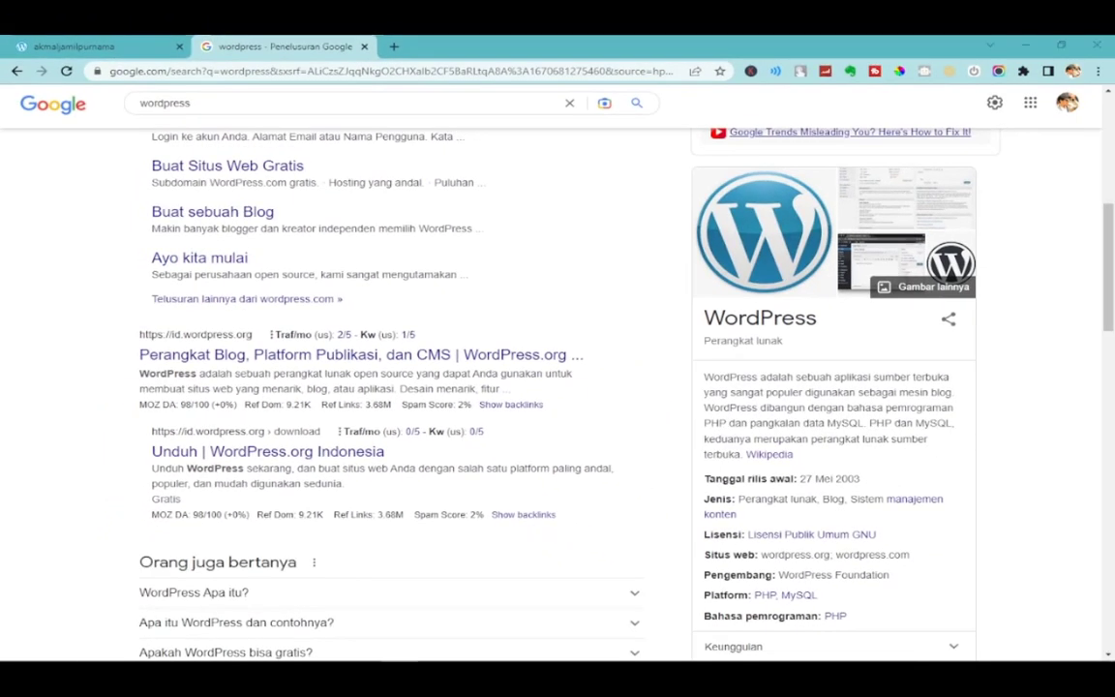
scroll(43, 326, up, 3)
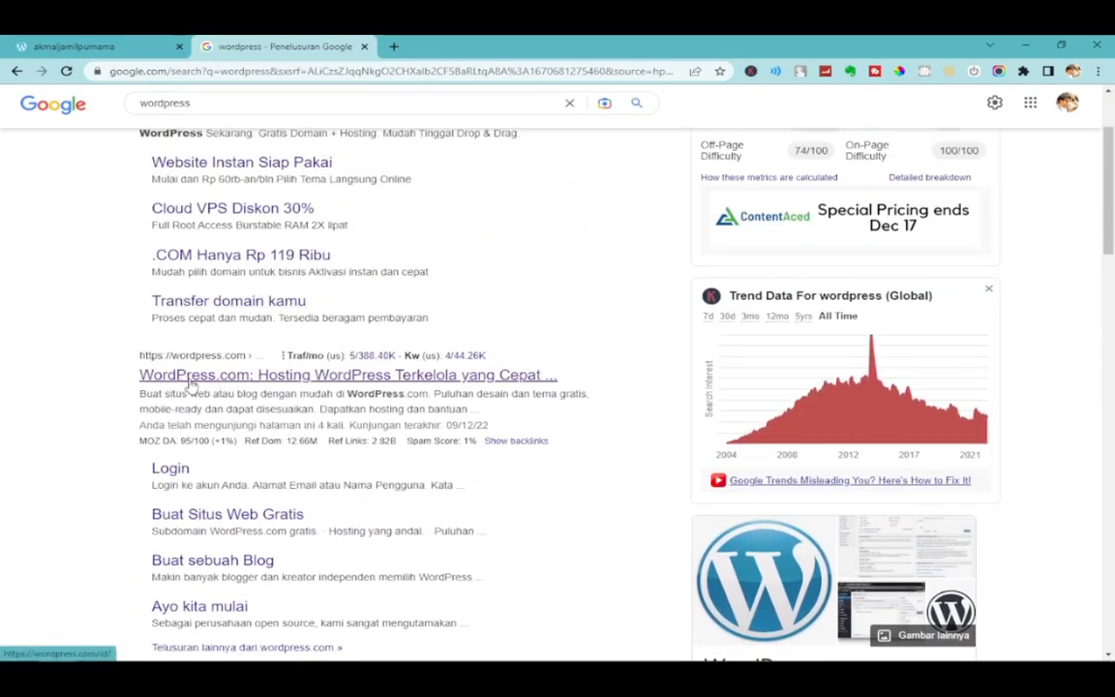
click(192, 385)
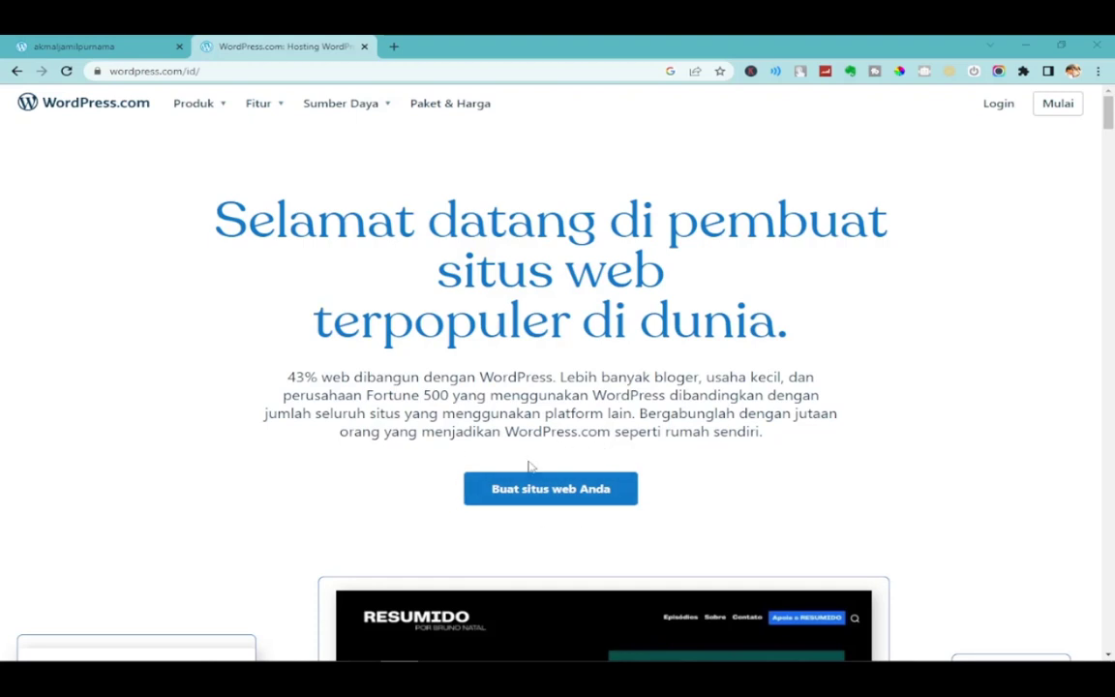
Start creating a new website and reach the Pilih domain step.
click(557, 492)
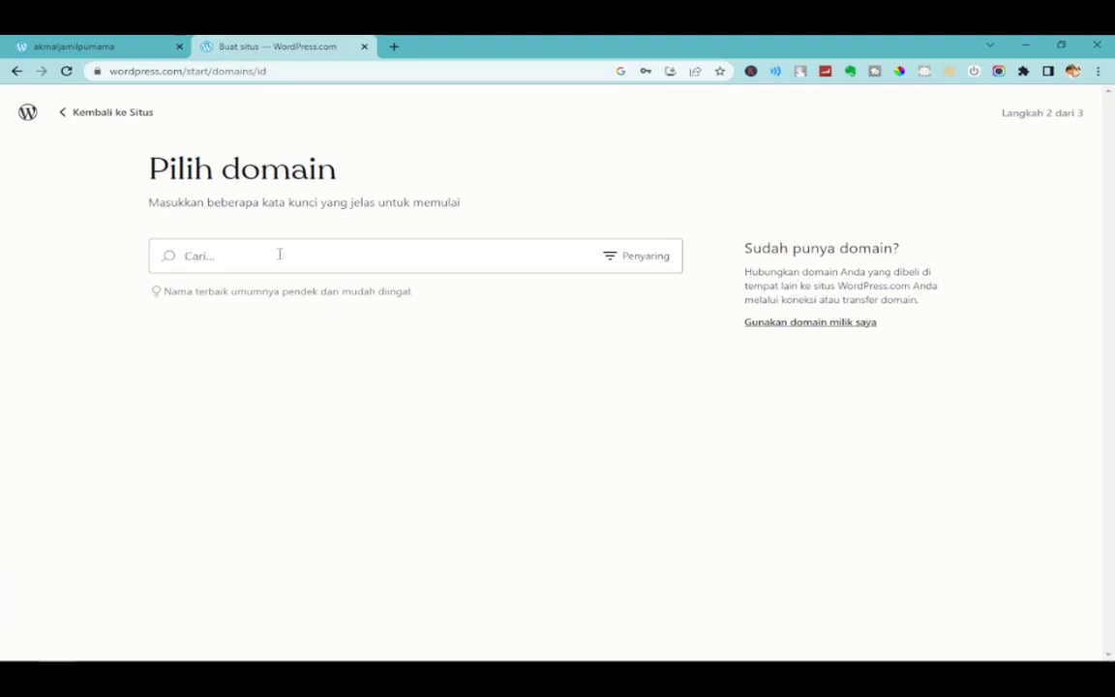
drag(145, 169, 381, 176)
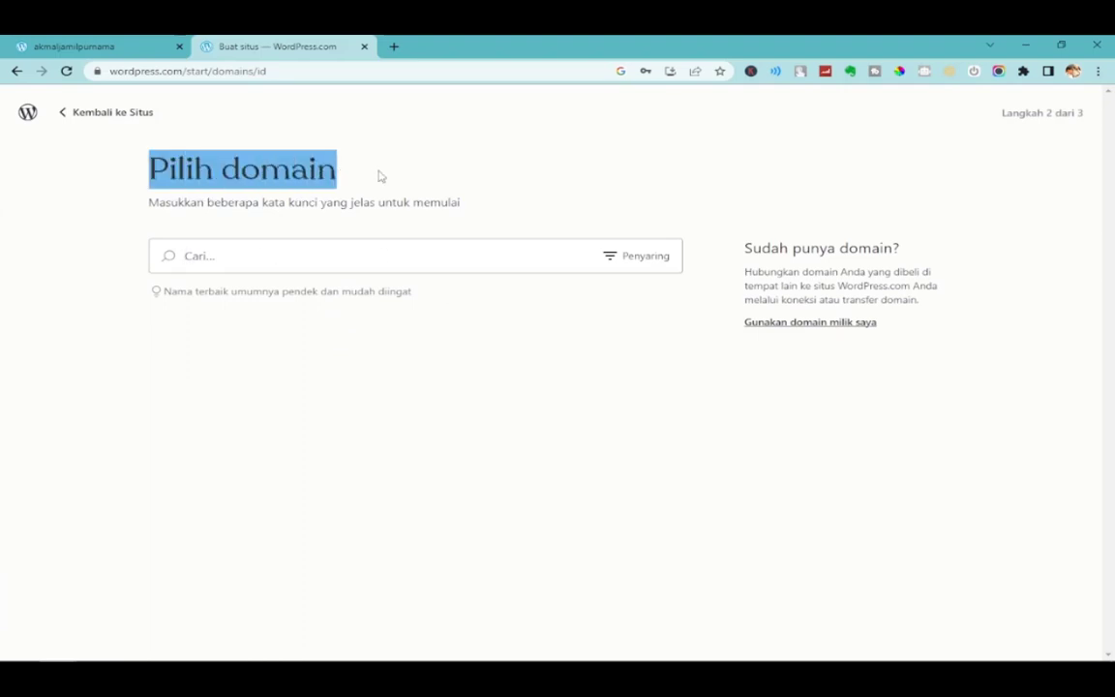
click(295, 260)
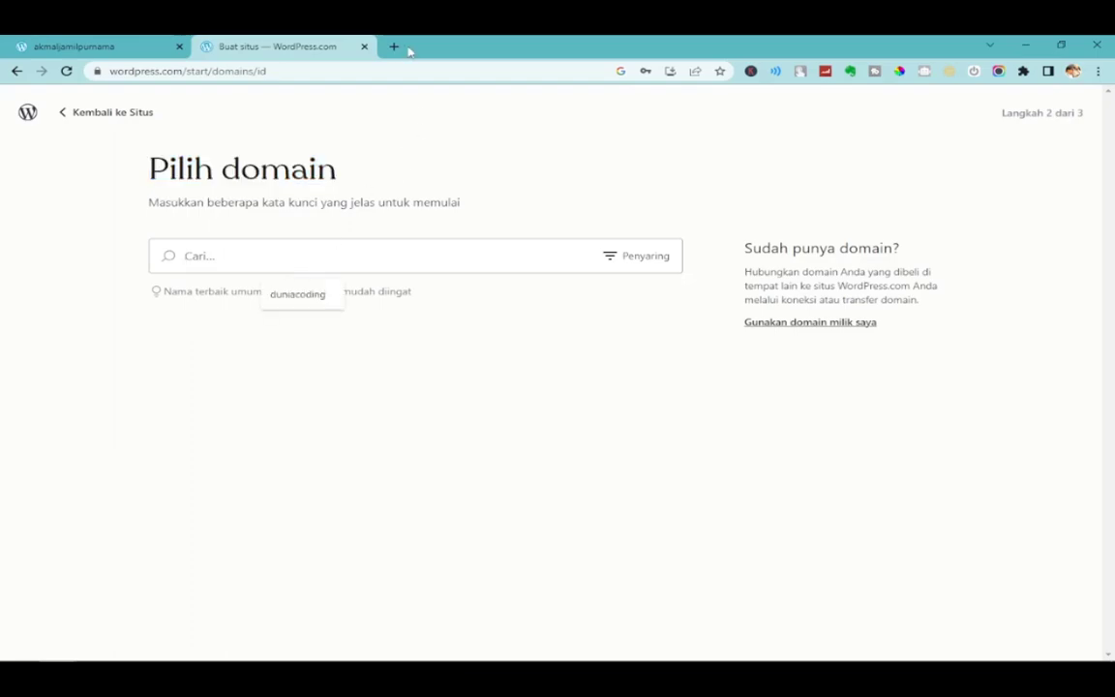
Load the reference blog's .wordpress.com address in a new tab and highlight its subdomain.
click(394, 46)
text(ranran)
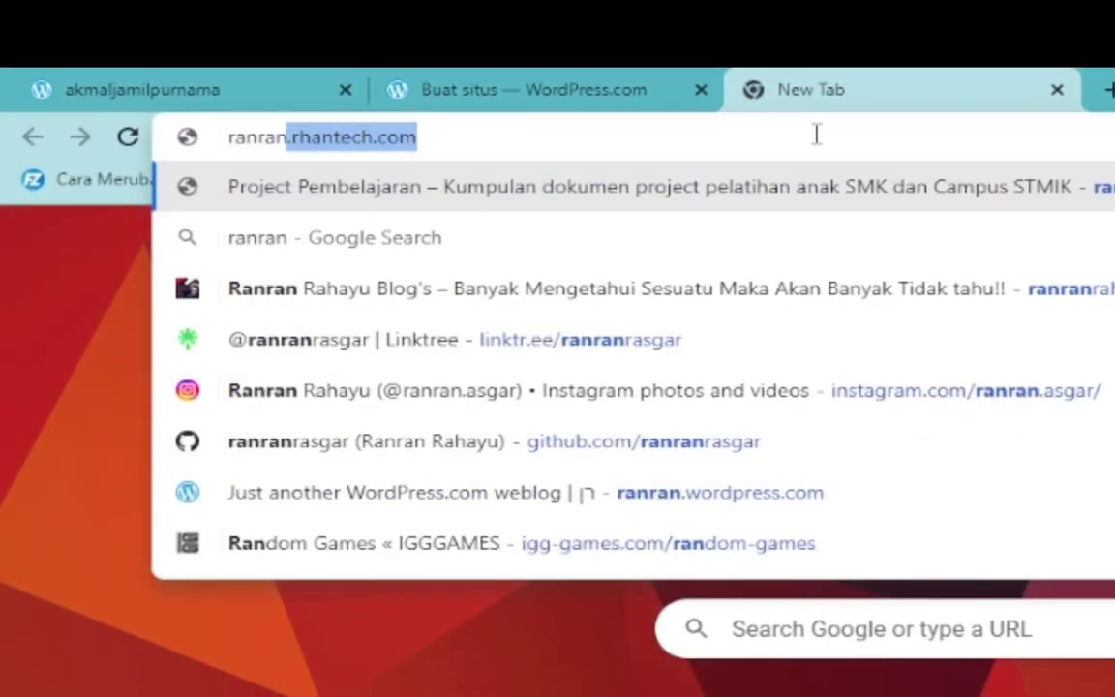
text(rahayu.)
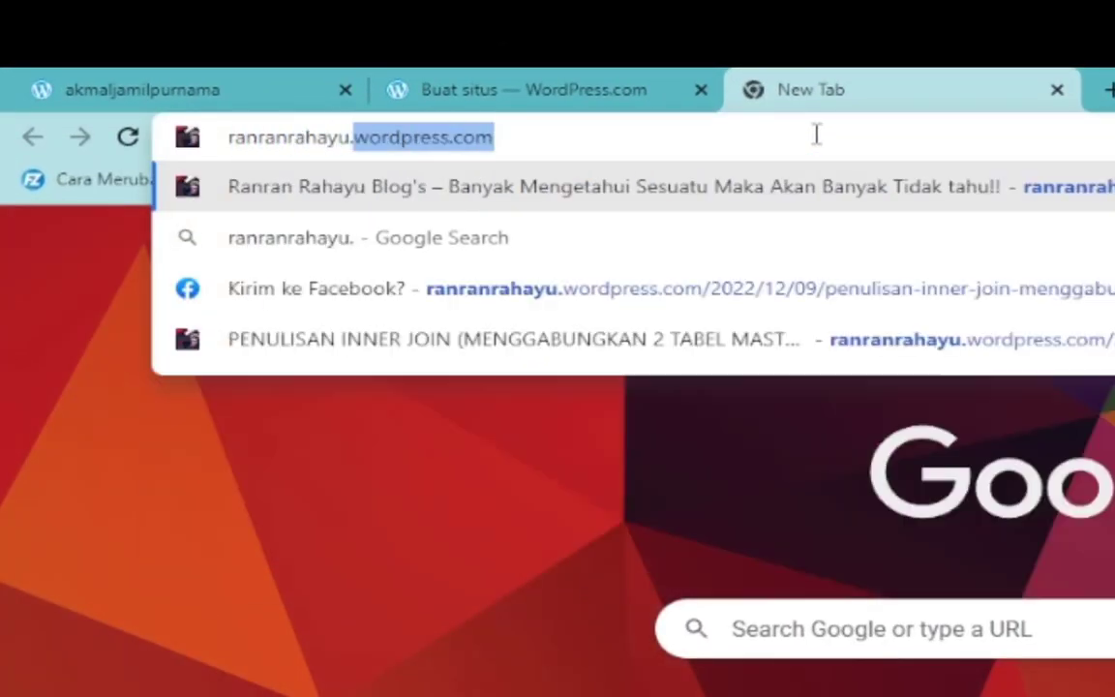
text(wordpres)
key(Return)
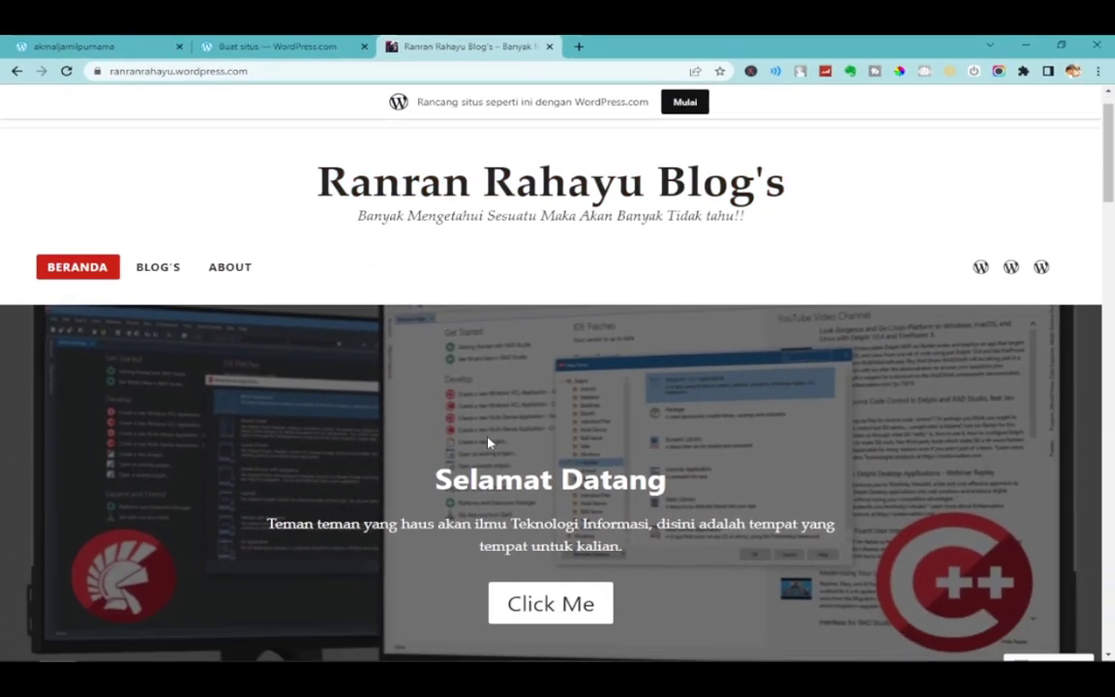
click(291, 53)
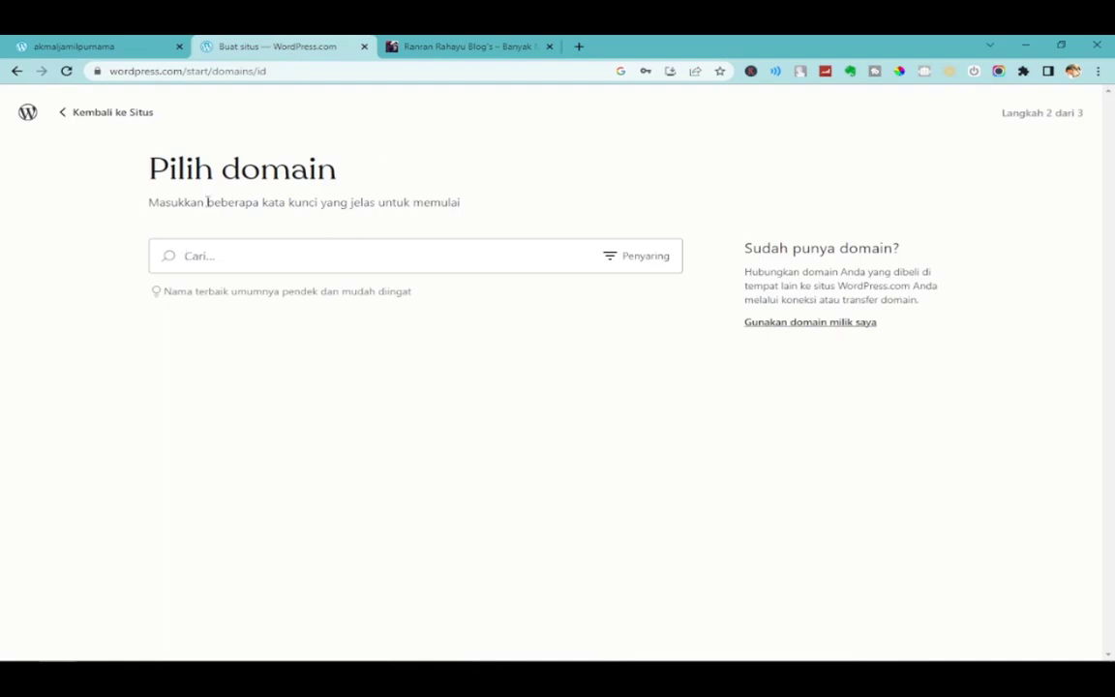
click(465, 47)
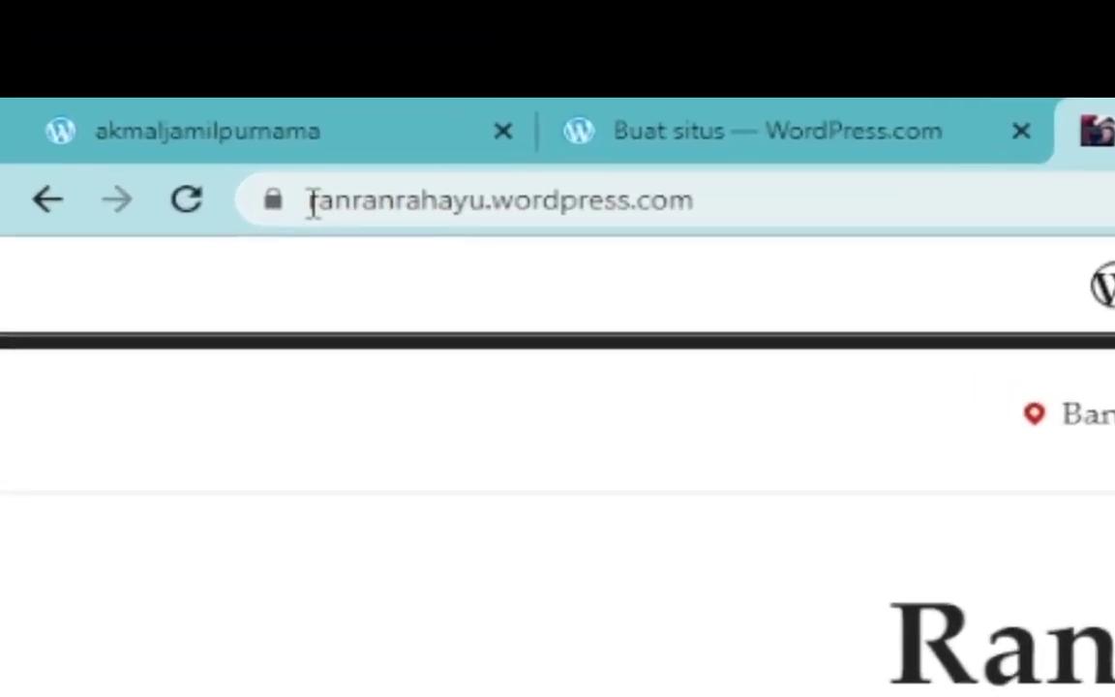
drag(313, 205, 510, 224)
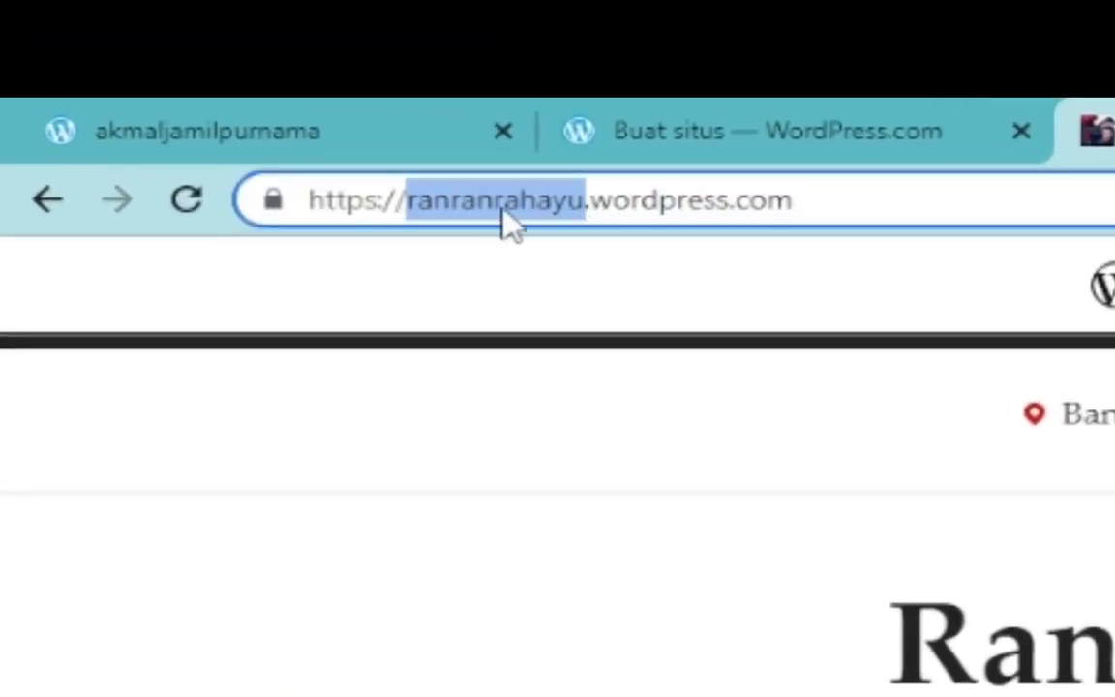
click(572, 199)
drag(587, 199, 914, 199)
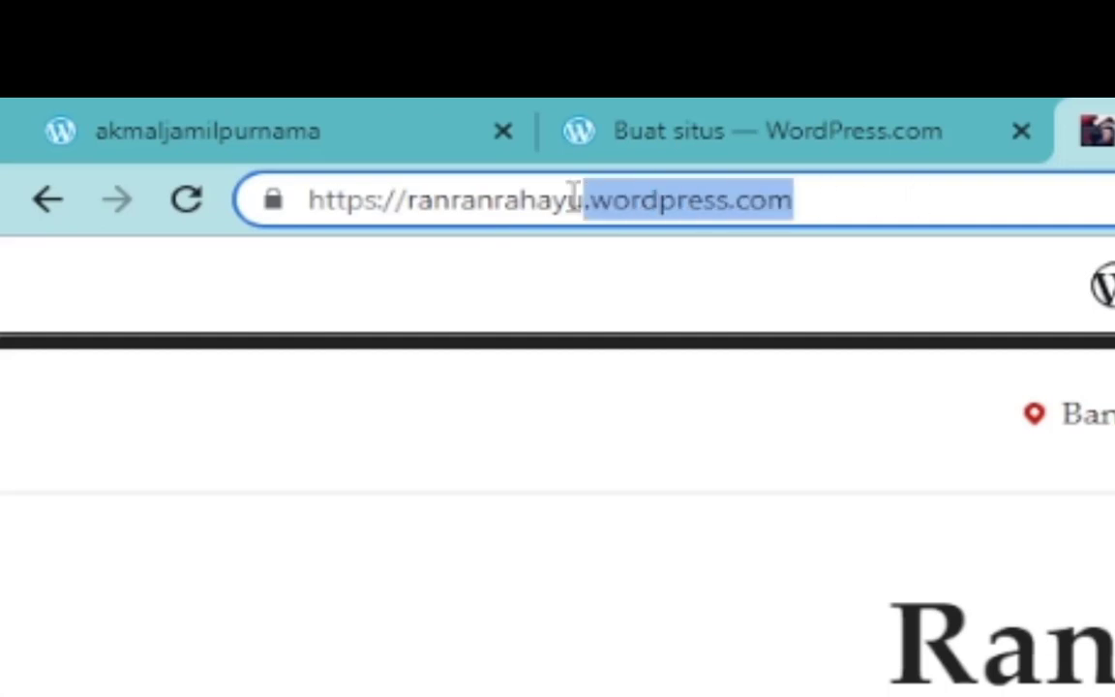
double_click(474, 198)
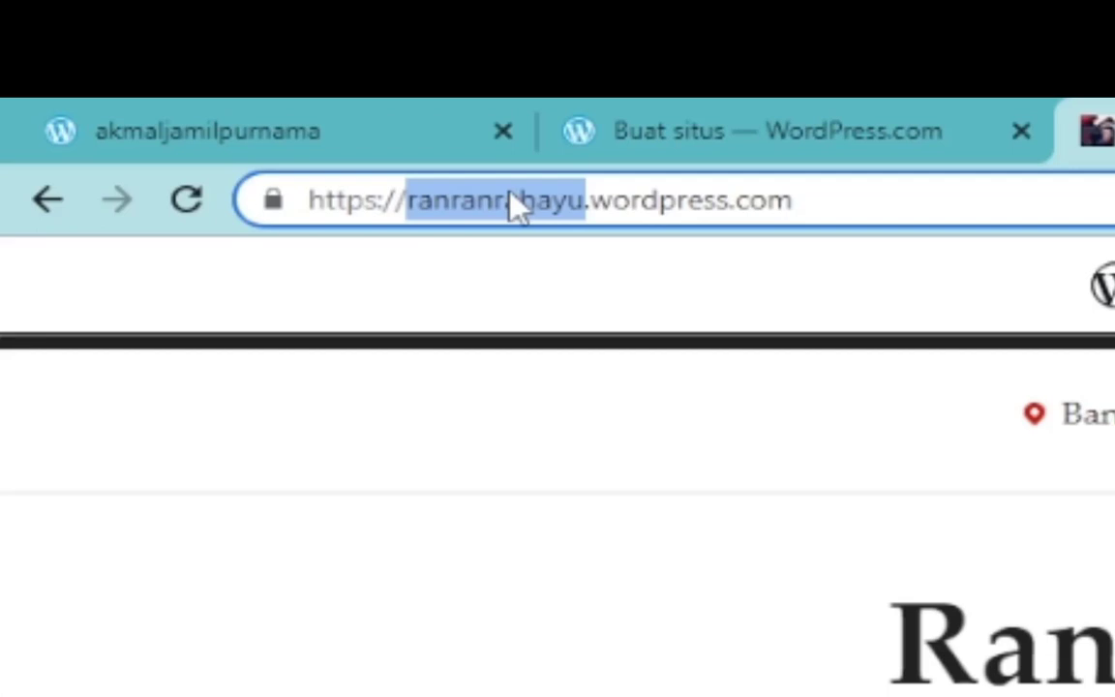
Search domains for 'pemogramandasar' and review the suggested addresses.
click(792, 121)
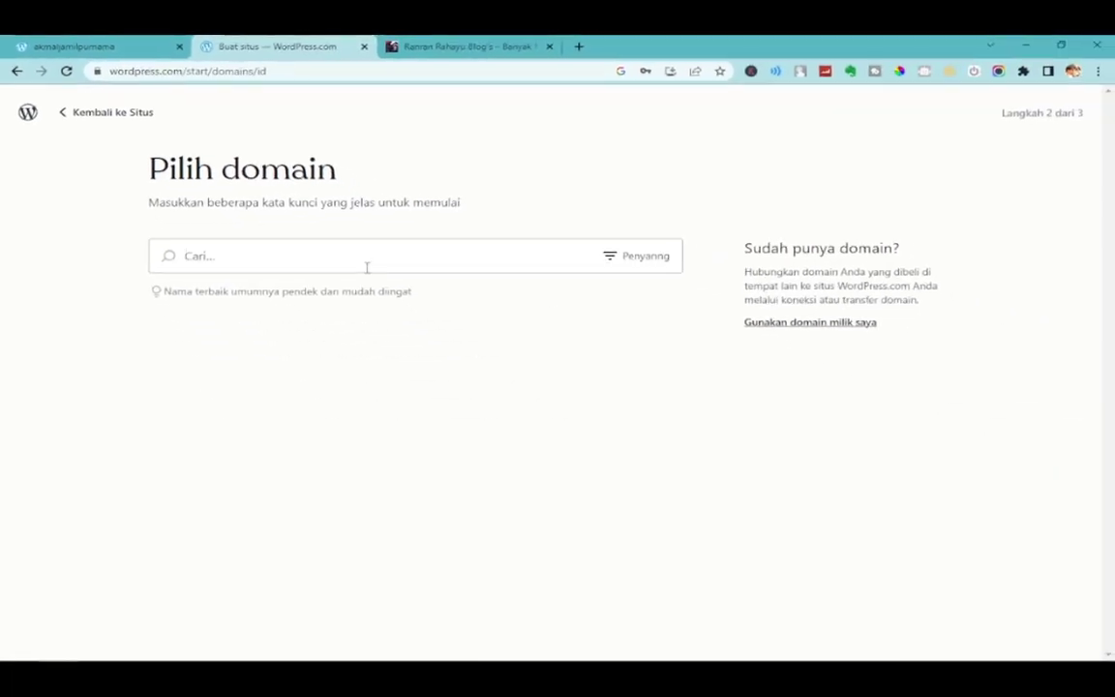
click(367, 267)
text(tek)
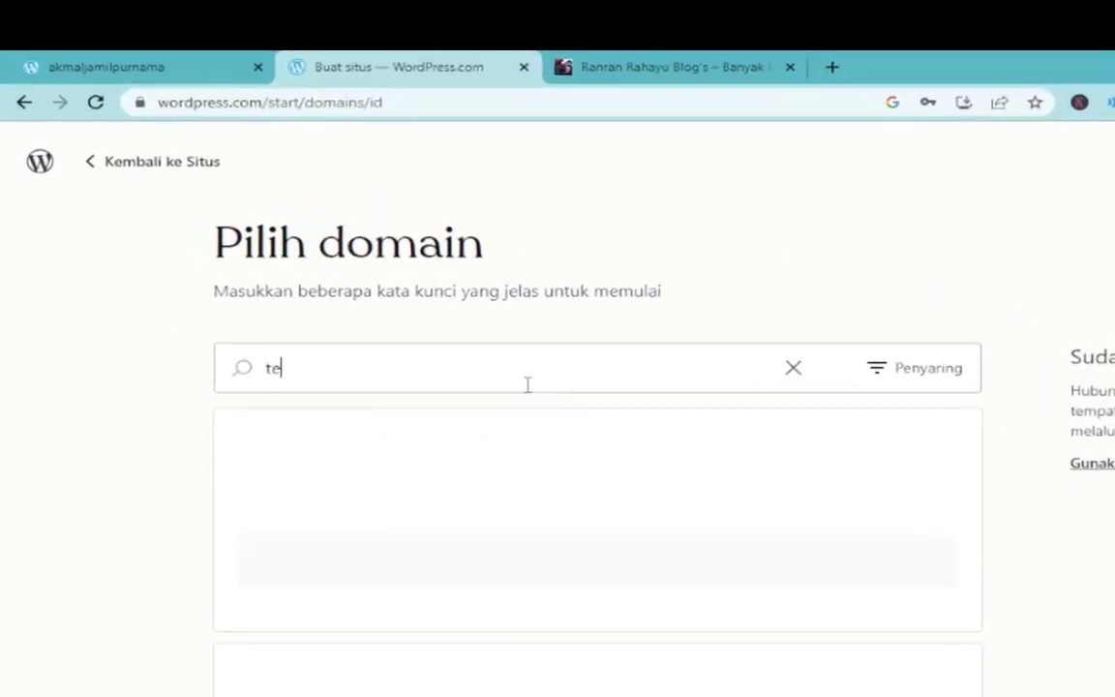
key(BackSpace)
key(BackSpace)
key(BackSpace)
text(epmograman)
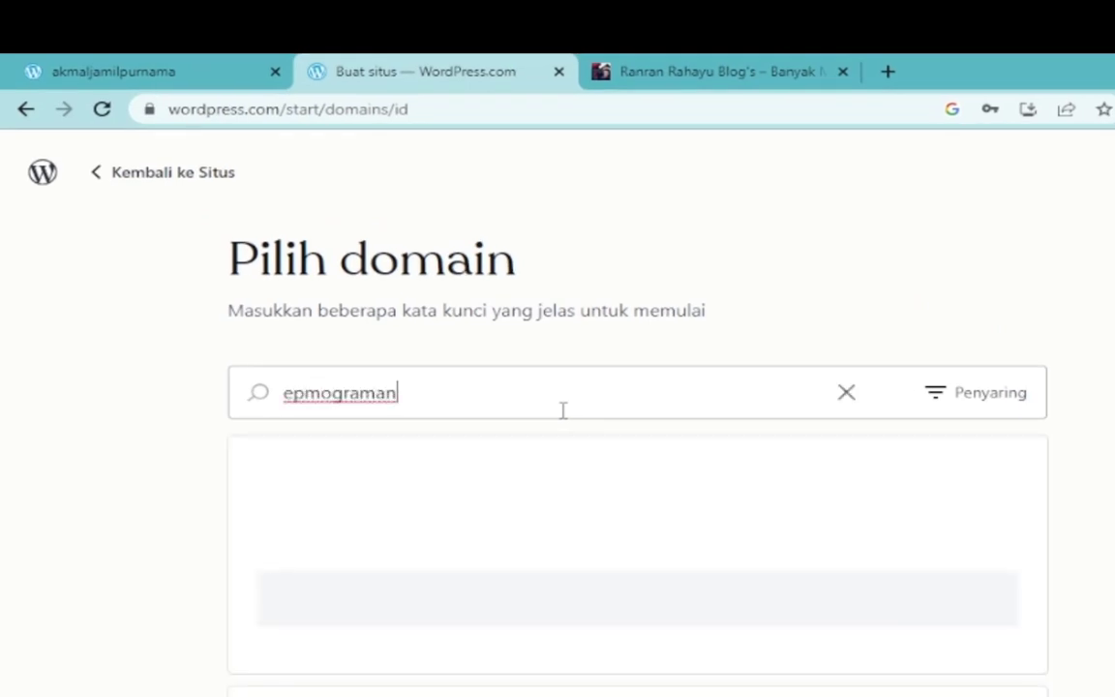
key(BackSpace)
key(BackSpace)
key(BackSpace)
key(BackSpace)
key(BackSpace)
key(BackSpace)
key(BackSpace)
key(BackSpace)
key(BackSpace)
key(BackSpace)
text(pemogramandasar)
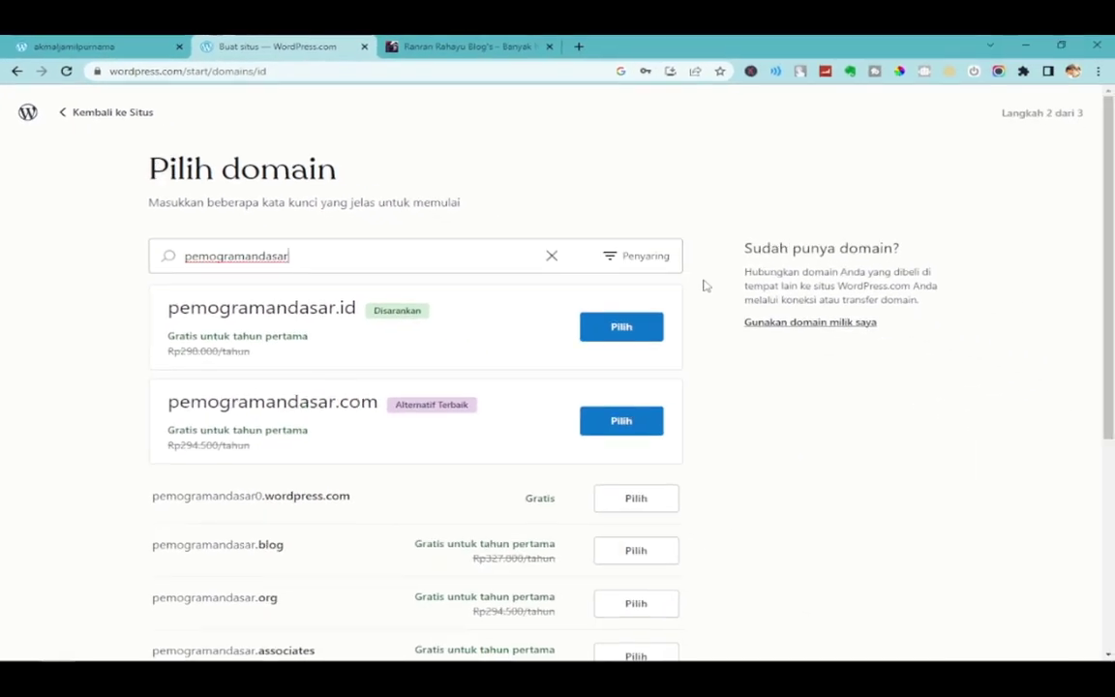
scroll(684, 431, down, 1)
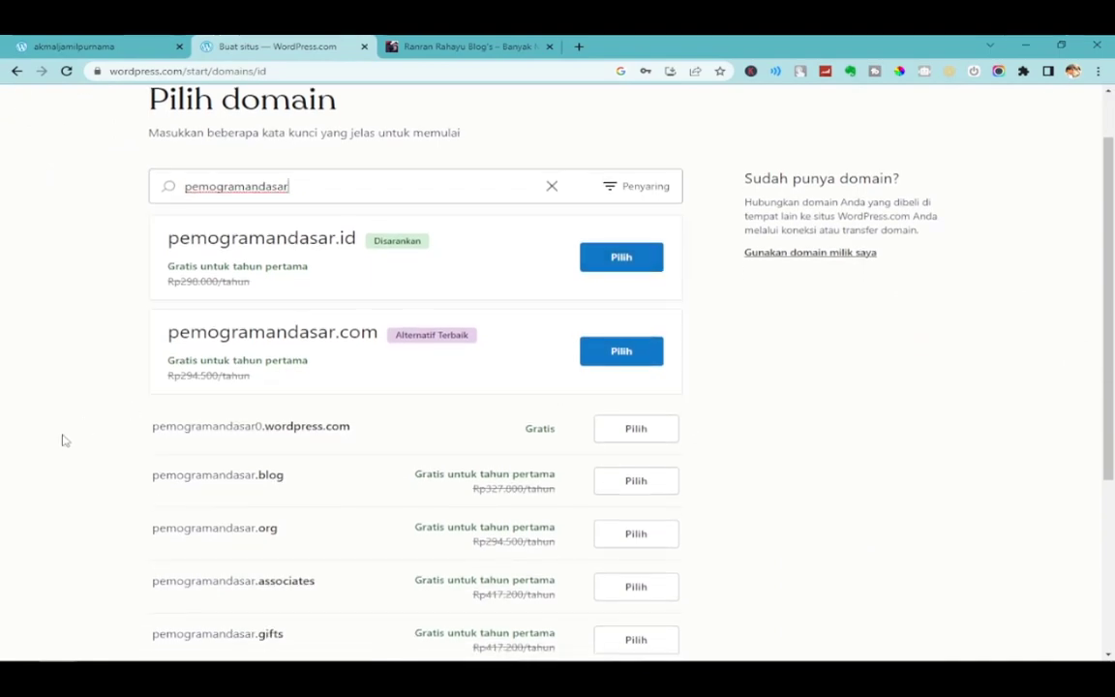
drag(160, 434, 677, 552)
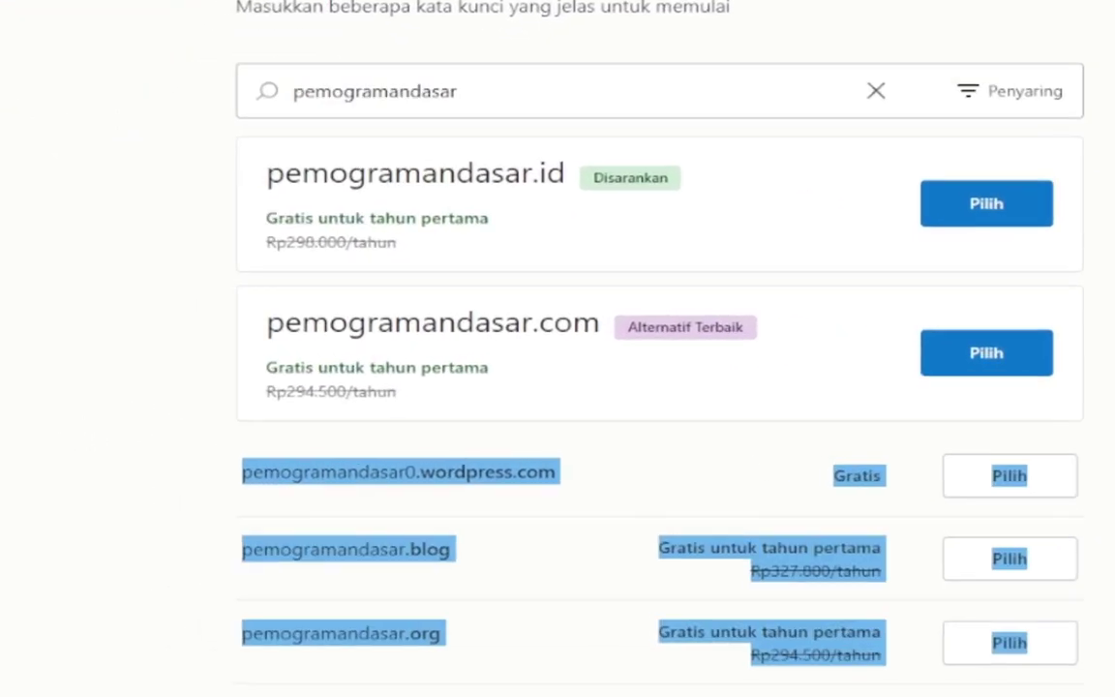
click(774, 601)
scroll(678, 435, down, 5)
scroll(677, 435, up, 5)
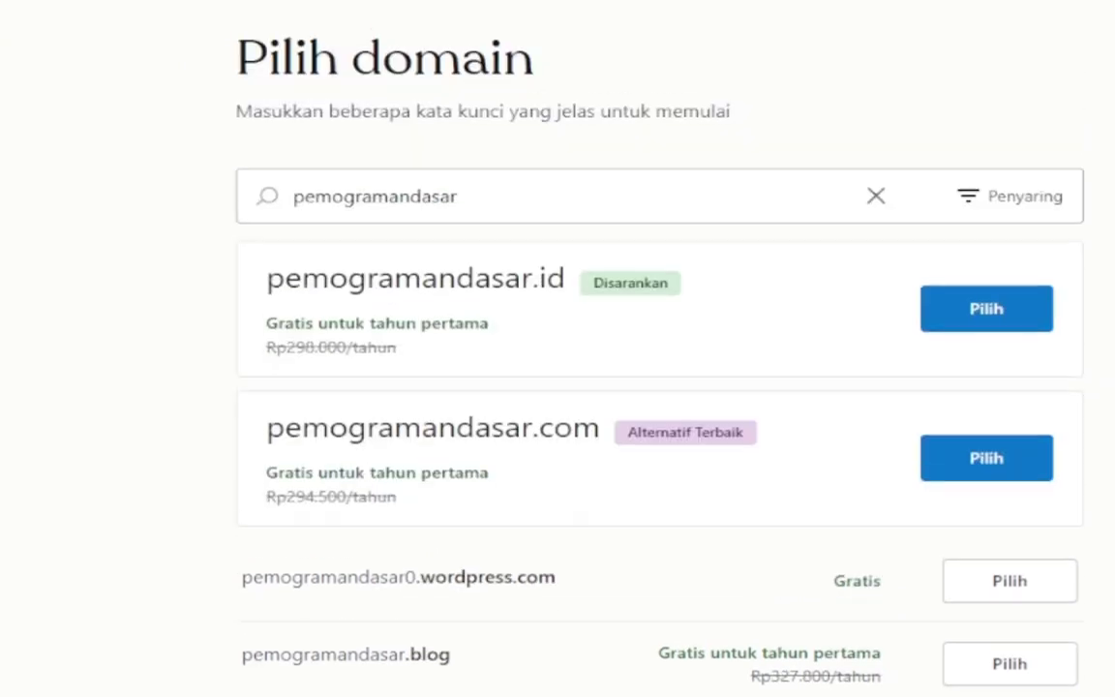
scroll(660, 436, down, 1)
scroll(660, 436, up, 1)
scroll(660, 435, down, 1)
scroll(660, 436, up, 1)
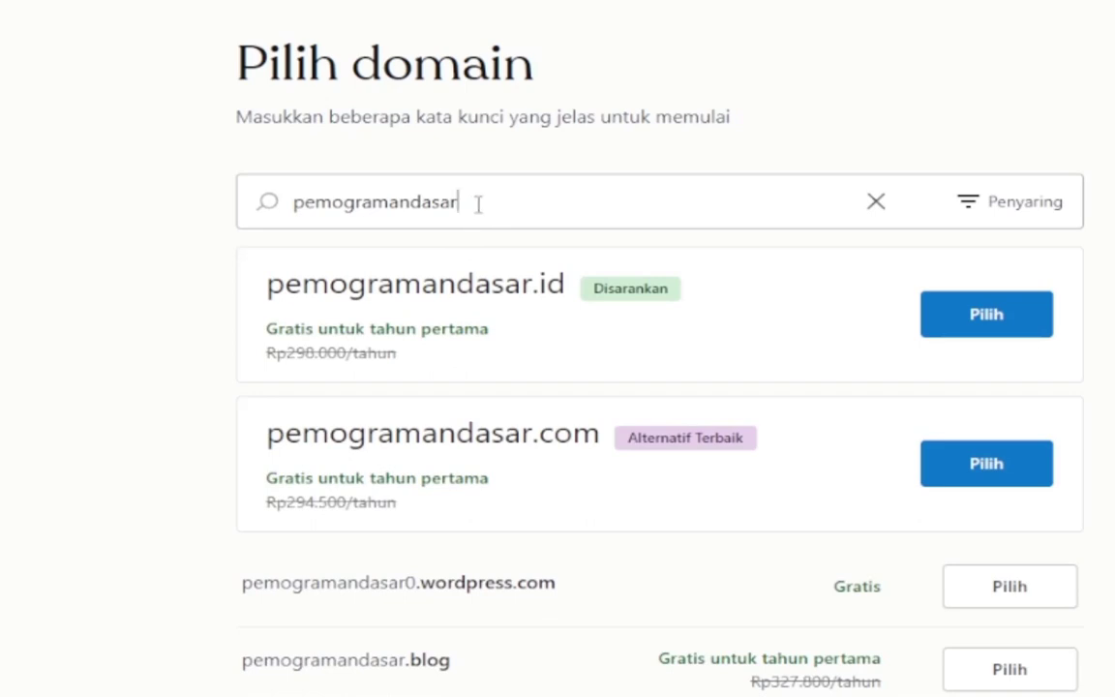
Extend the search to 'pemogramandasar2022' and pick the free .wordpress.com address.
drag(477, 204, 303, 202)
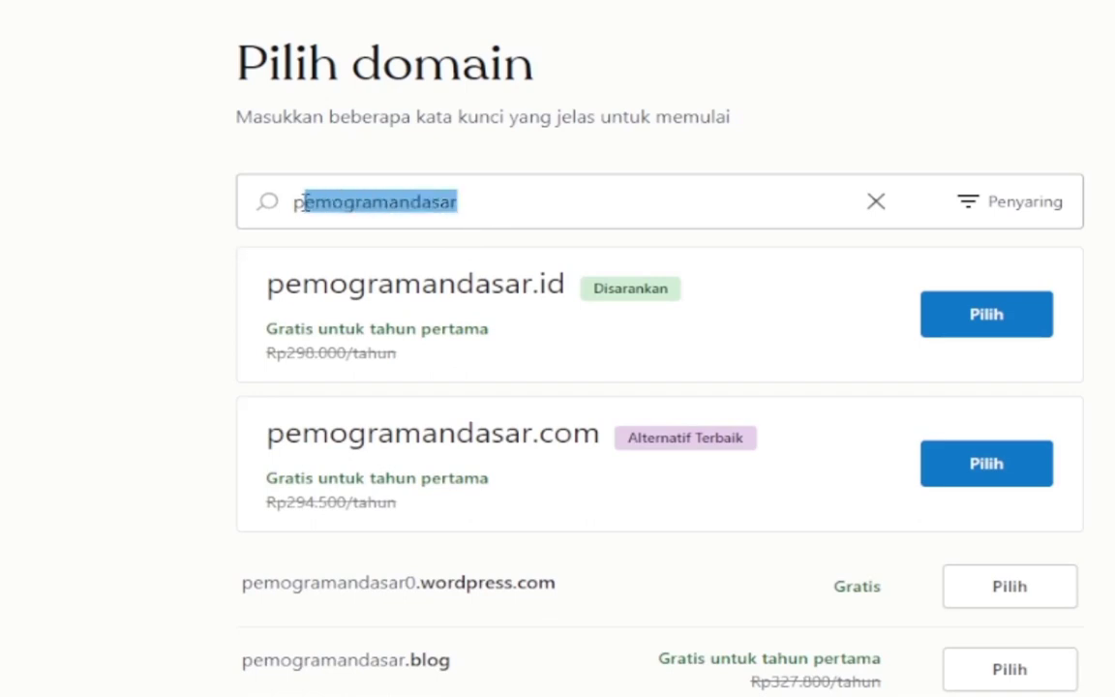
click(507, 205)
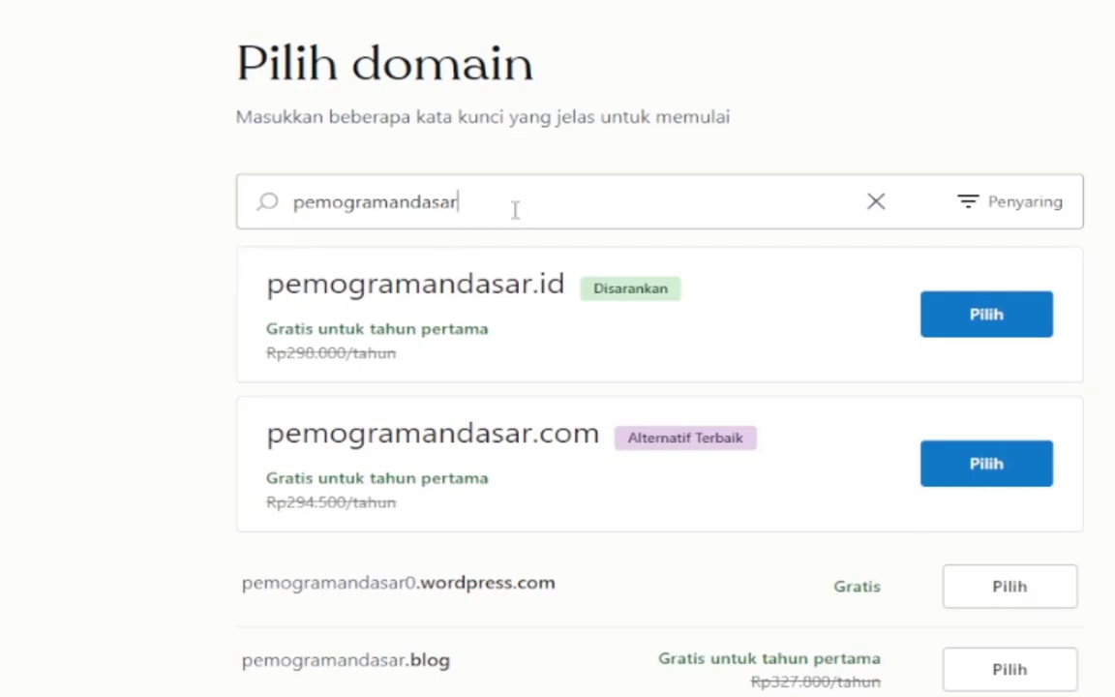
text(2022)
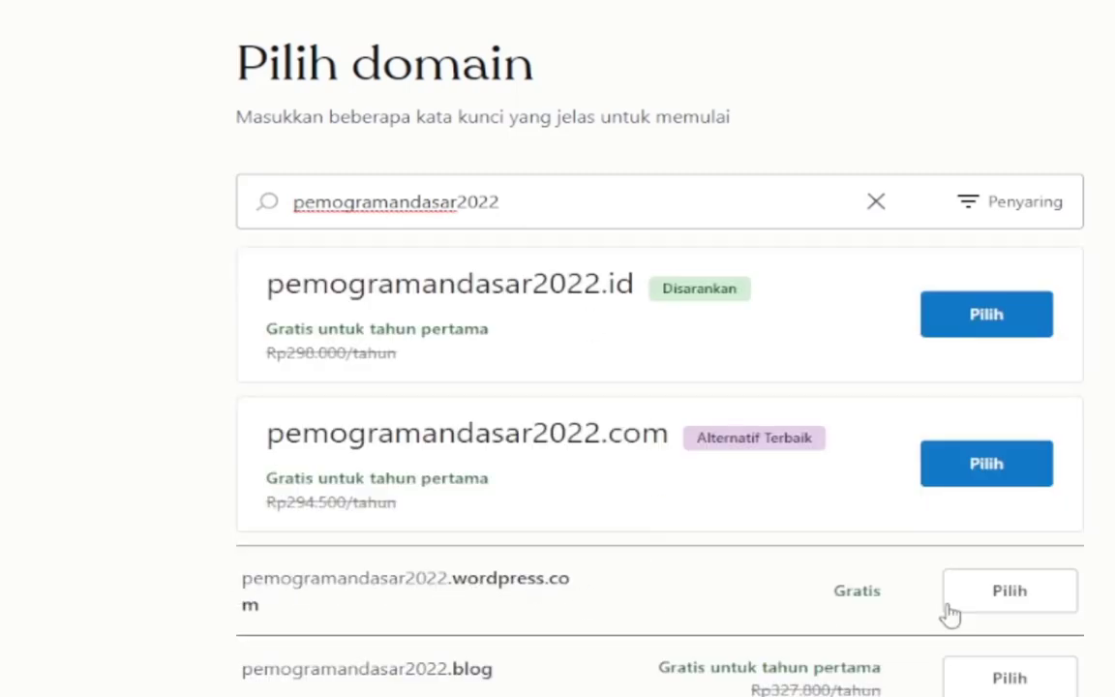
click(937, 573)
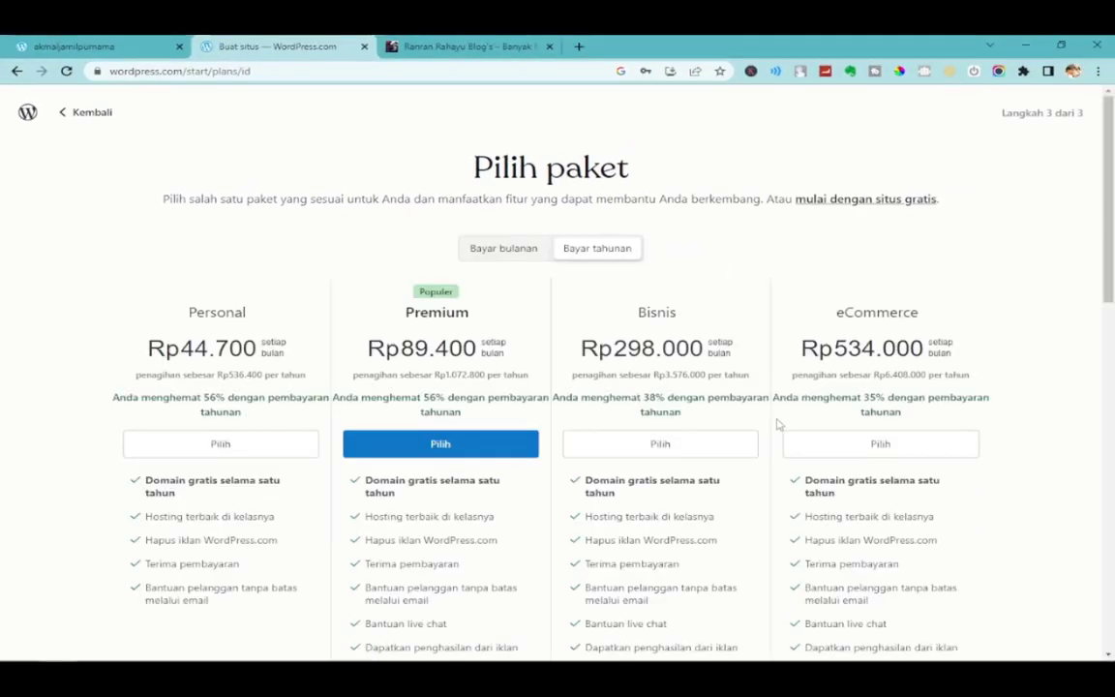
Review the Pilih paket plans and choose 'mulai dengan situs gratis' instead.
scroll(777, 423, down, 4)
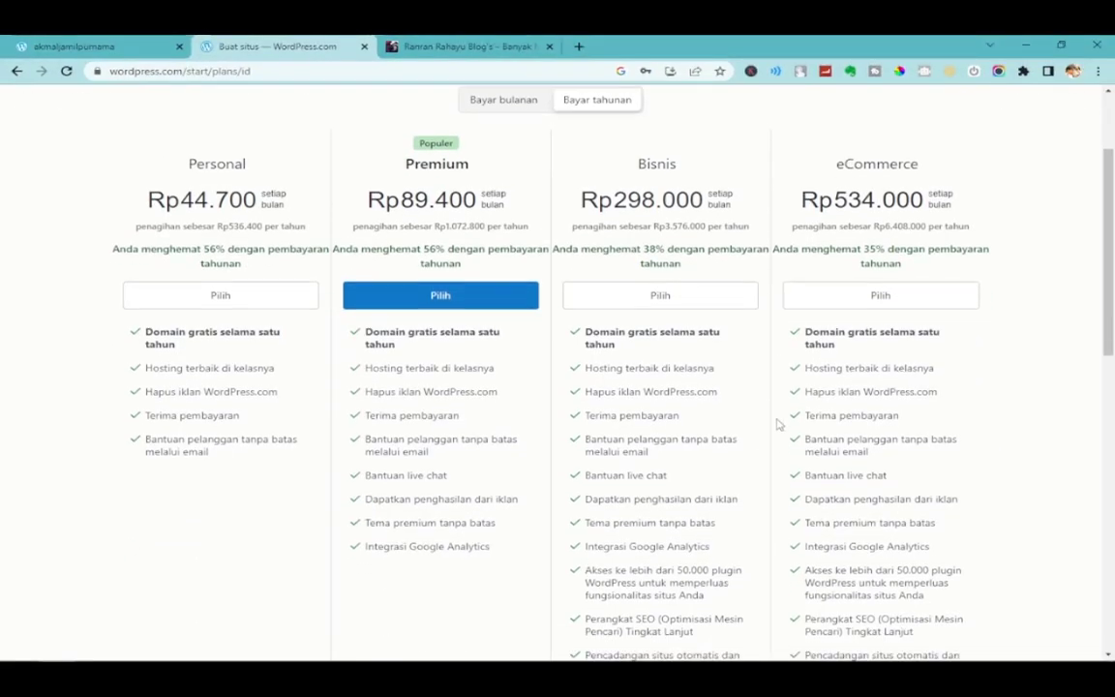
scroll(778, 423, up, 4)
scroll(775, 424, down, 4)
scroll(772, 426, down, 10)
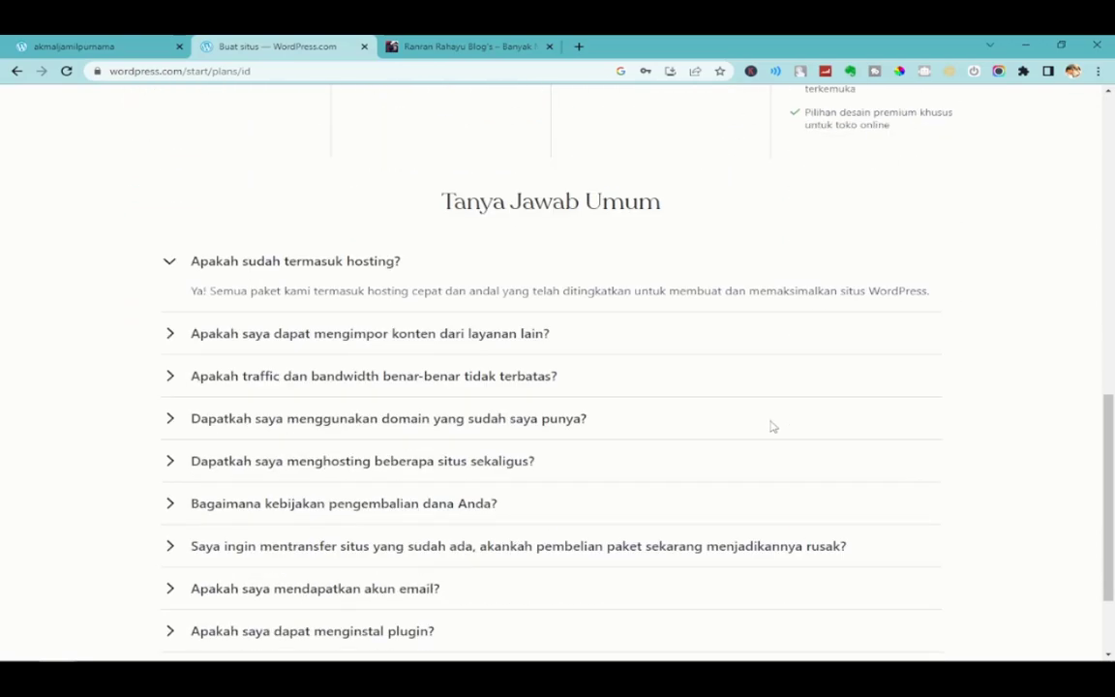
scroll(772, 426, up, 1)
scroll(771, 426, down, 1)
scroll(770, 428, up, 10)
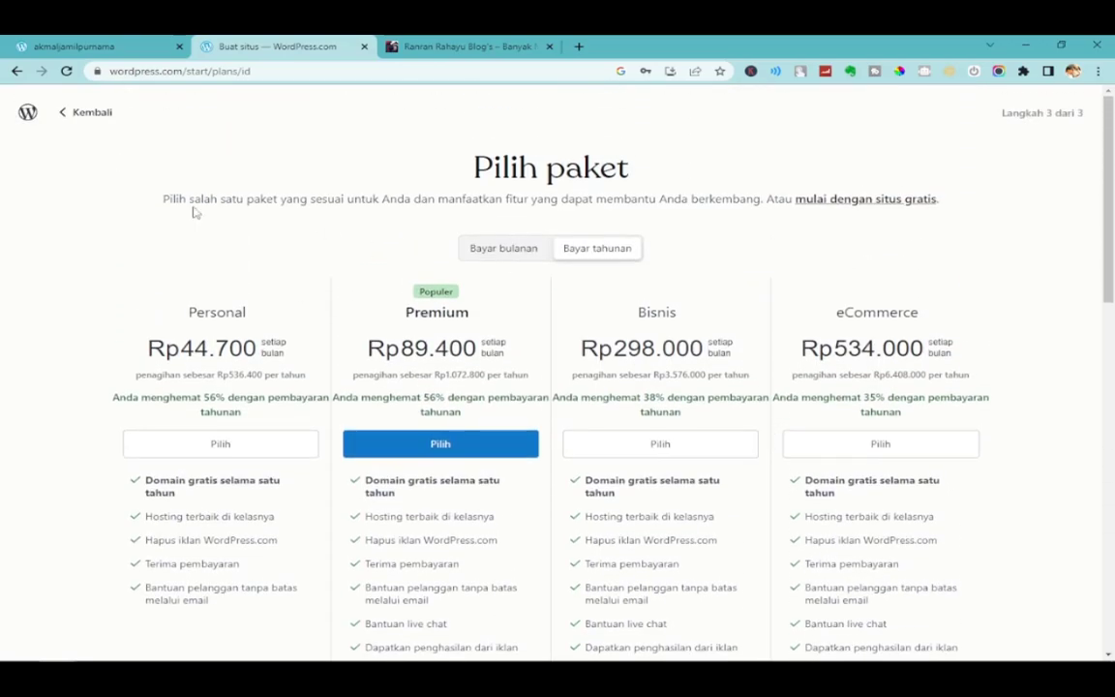
drag(493, 171, 688, 180)
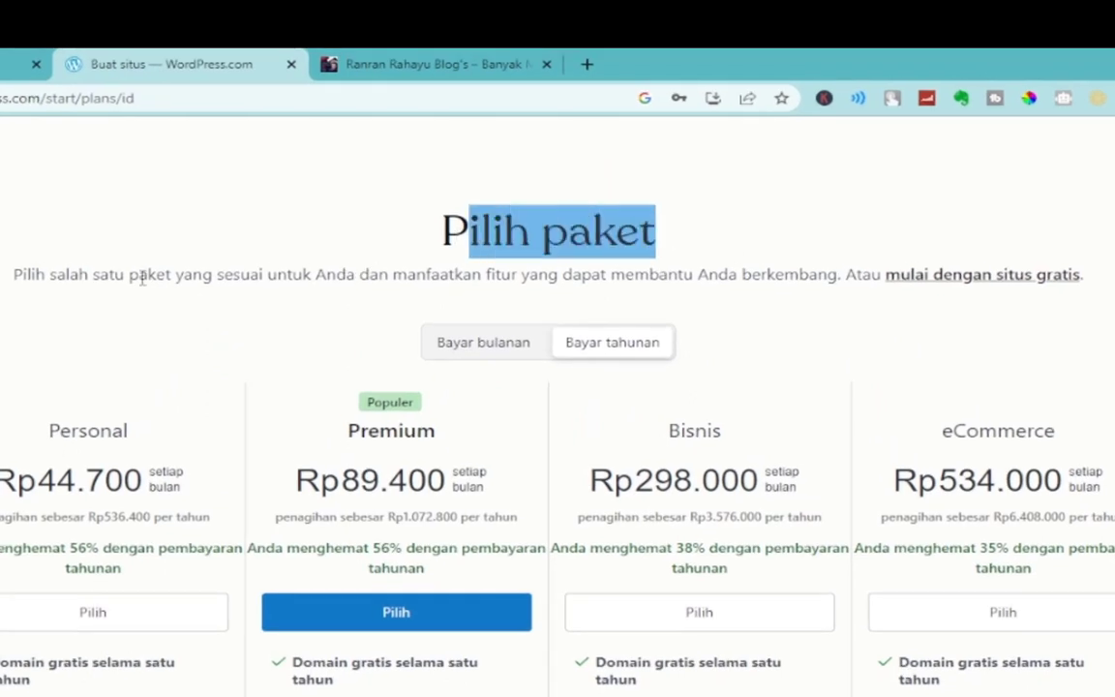
drag(14, 273, 818, 281)
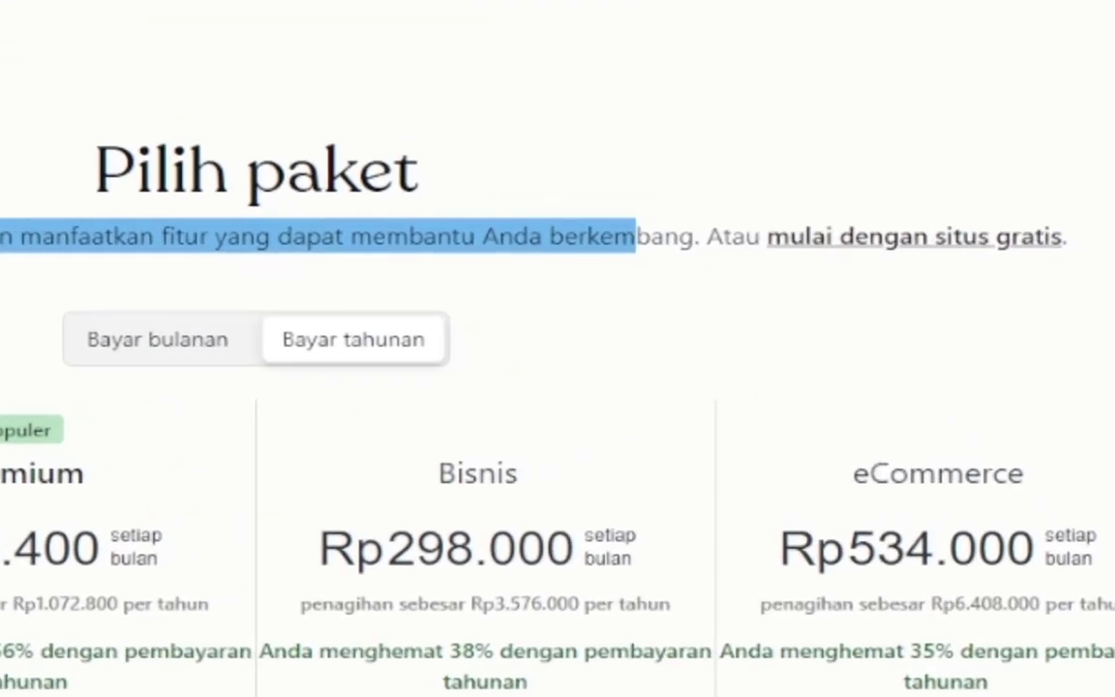
drag(1084, 275, 997, 282)
drag(937, 249, 772, 244)
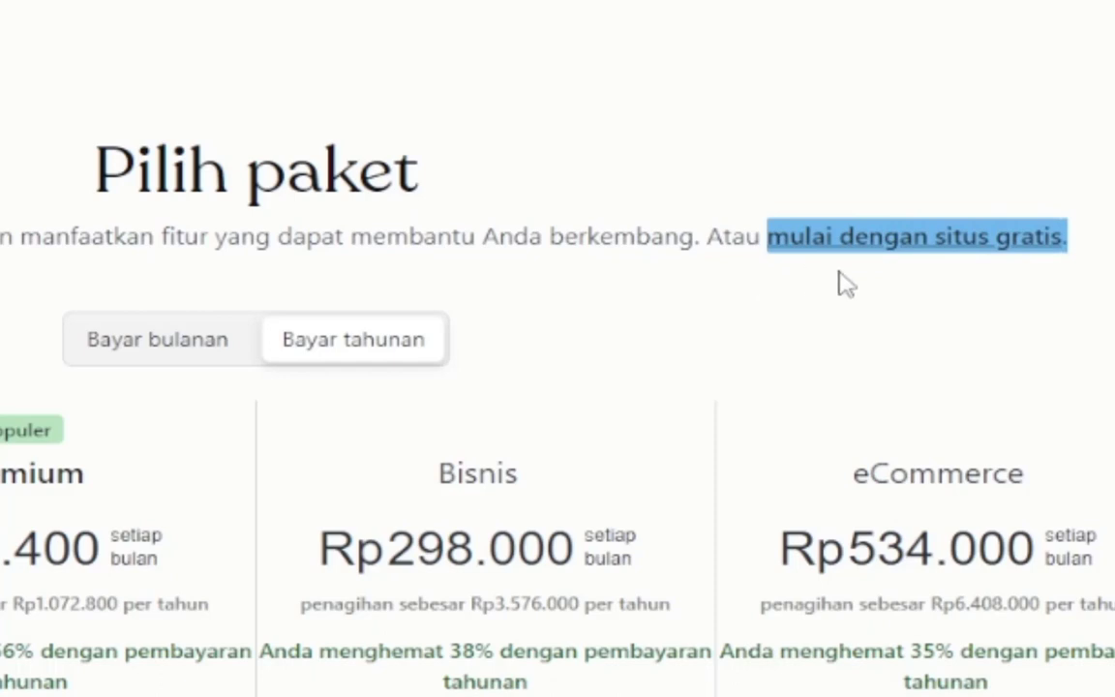
click(929, 296)
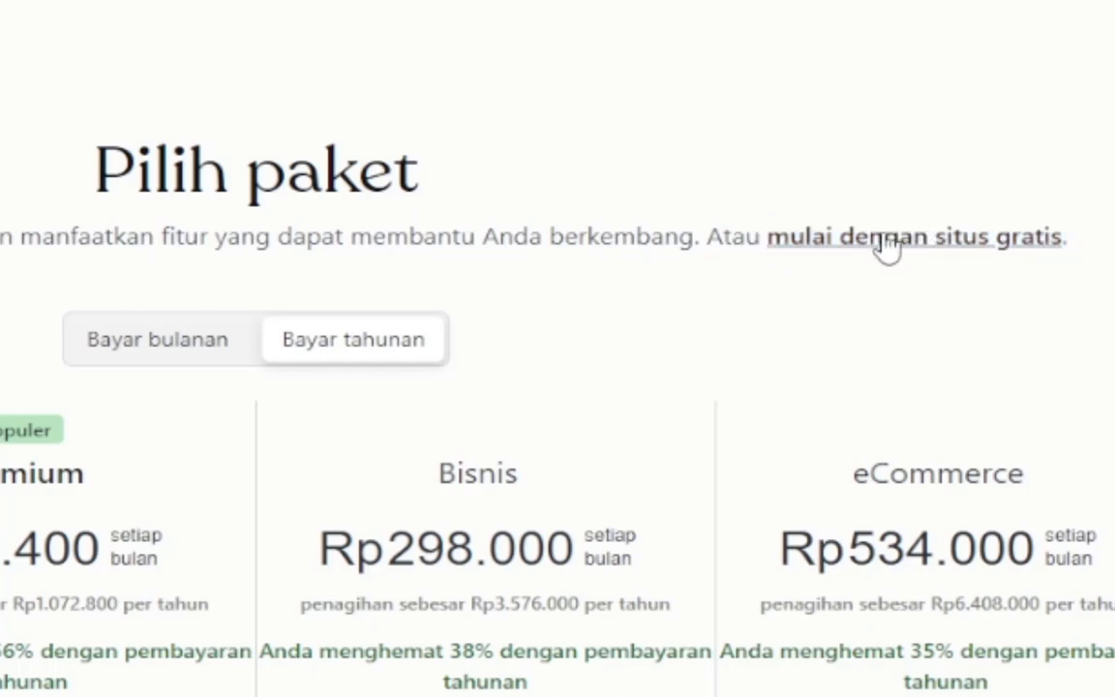
click(886, 247)
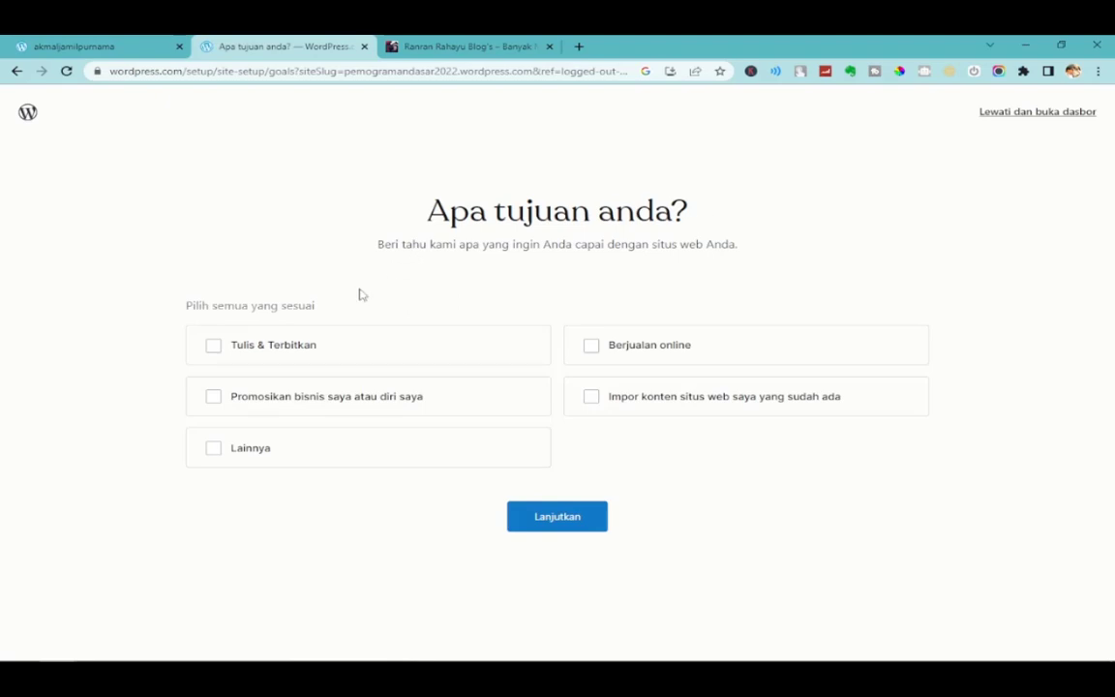
Choose the Tulis & Terbitkan, Berjualan online and Lainnya site goals.
click(214, 348)
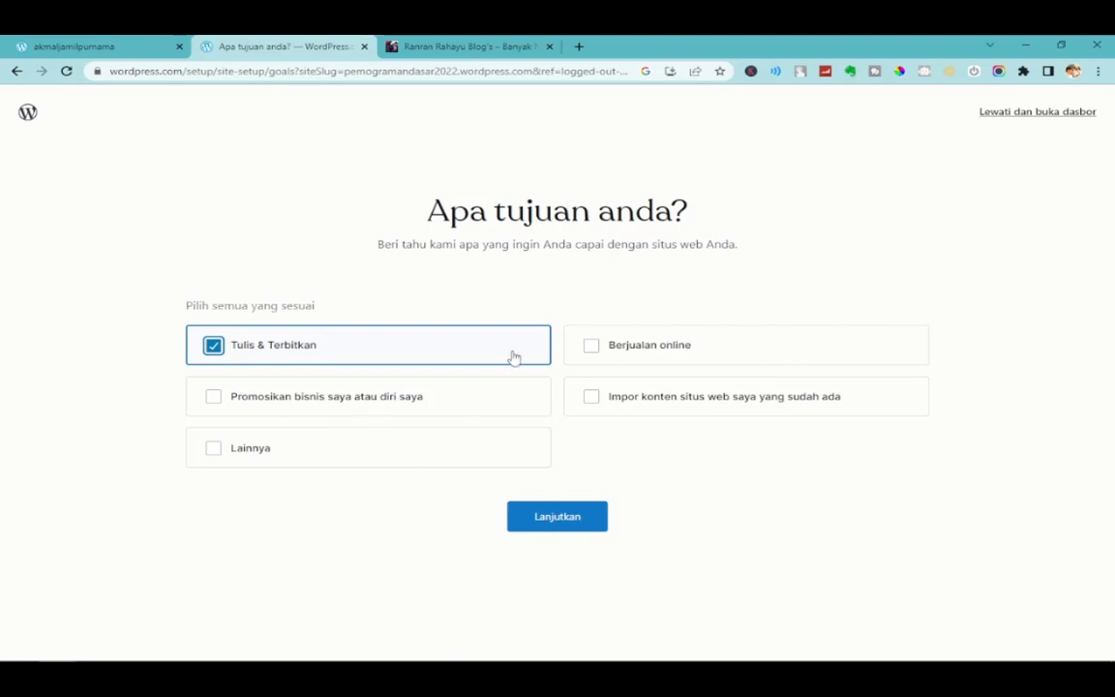
click(636, 354)
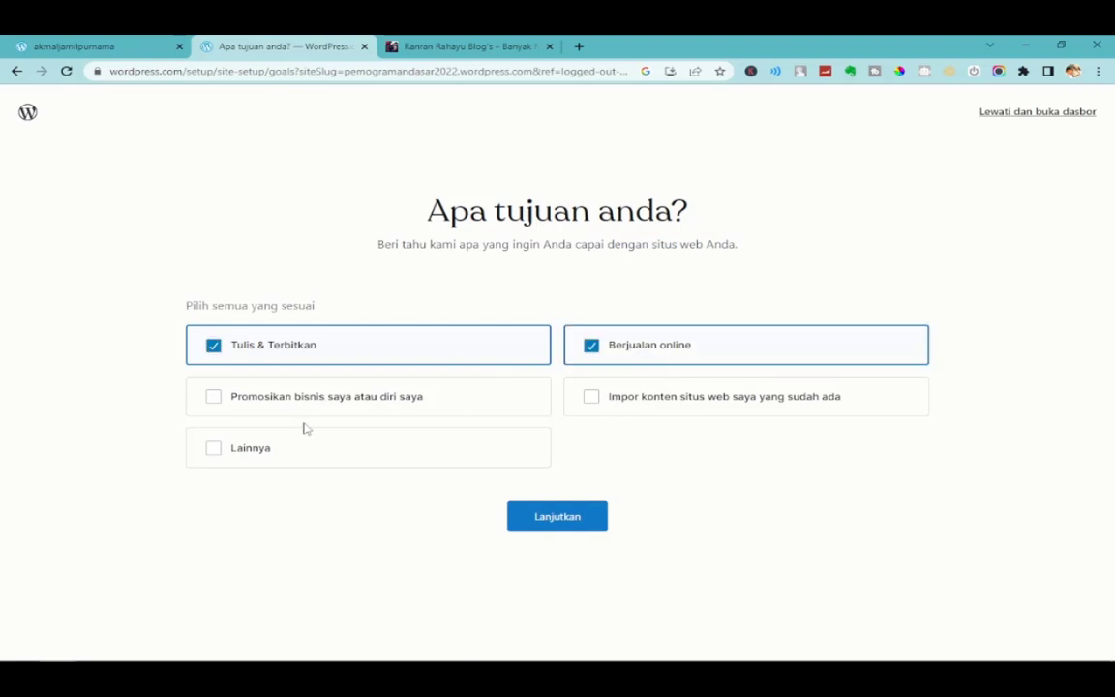
click(206, 448)
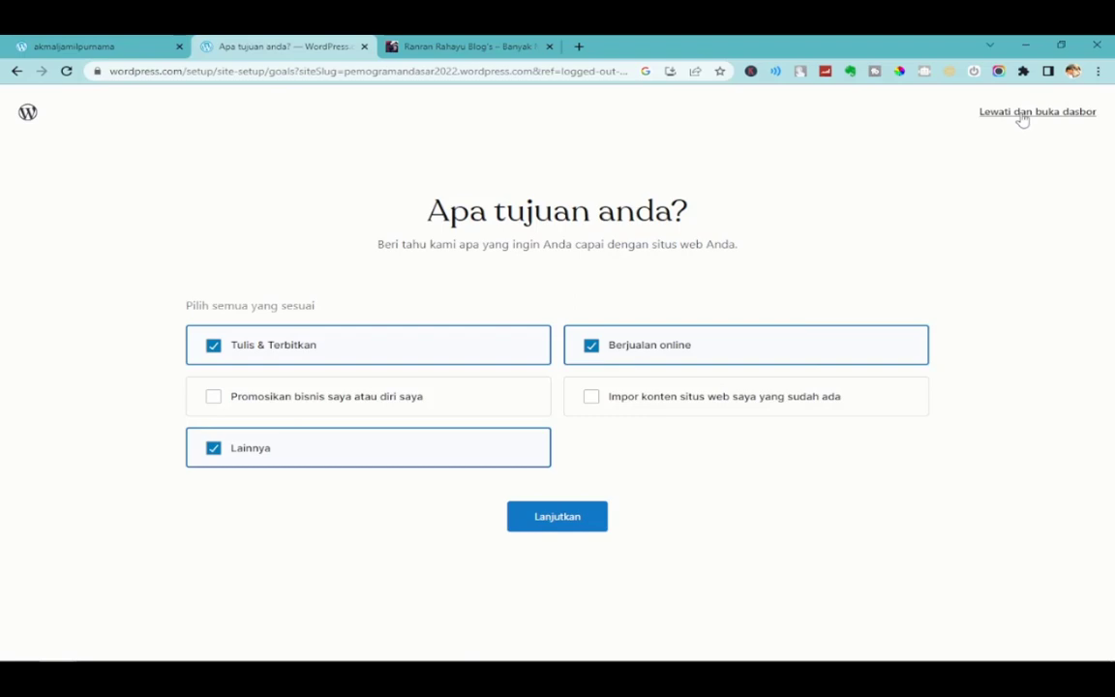
click(554, 521)
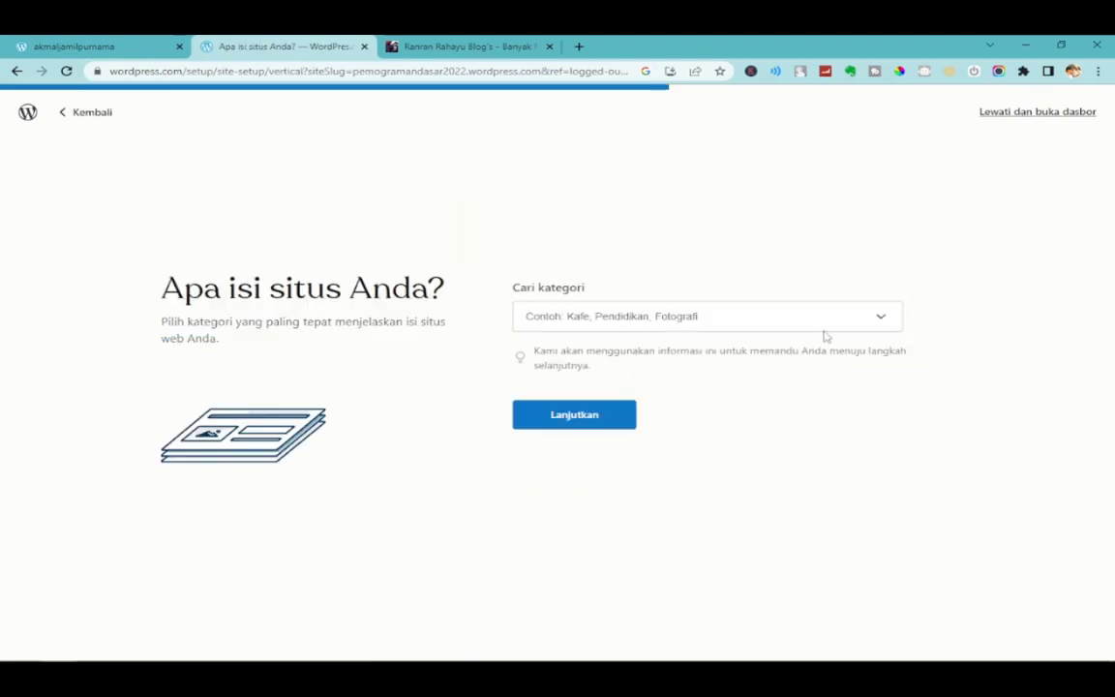
Set the site category to Sains and continue to store naming.
click(882, 320)
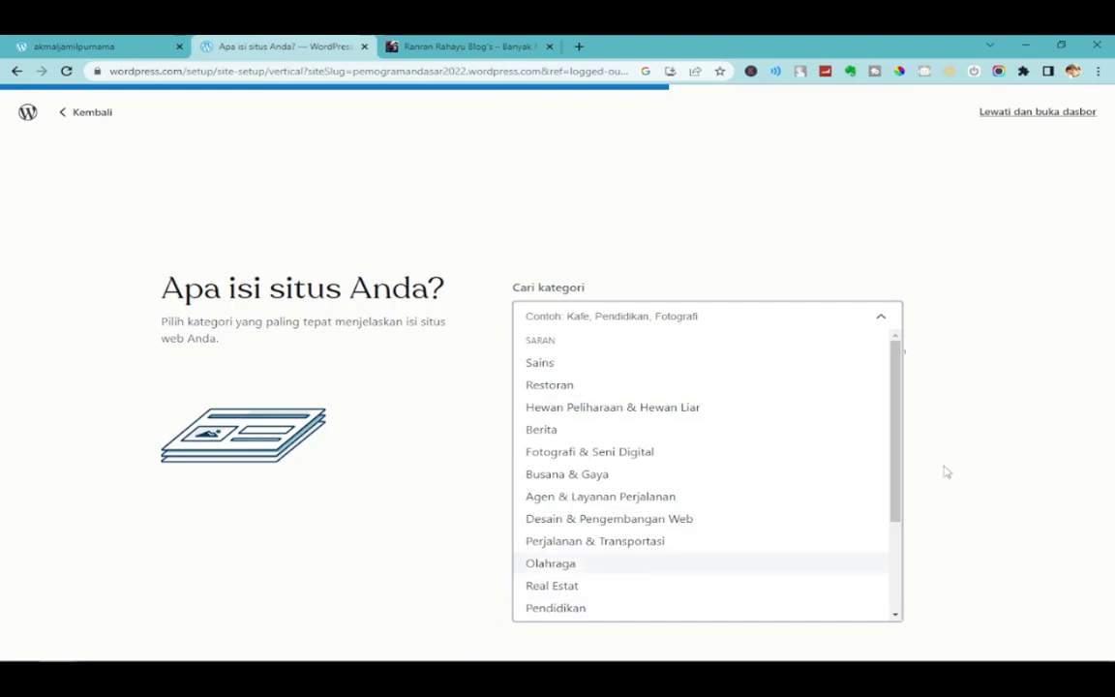
drag(897, 461, 920, 319)
click(534, 363)
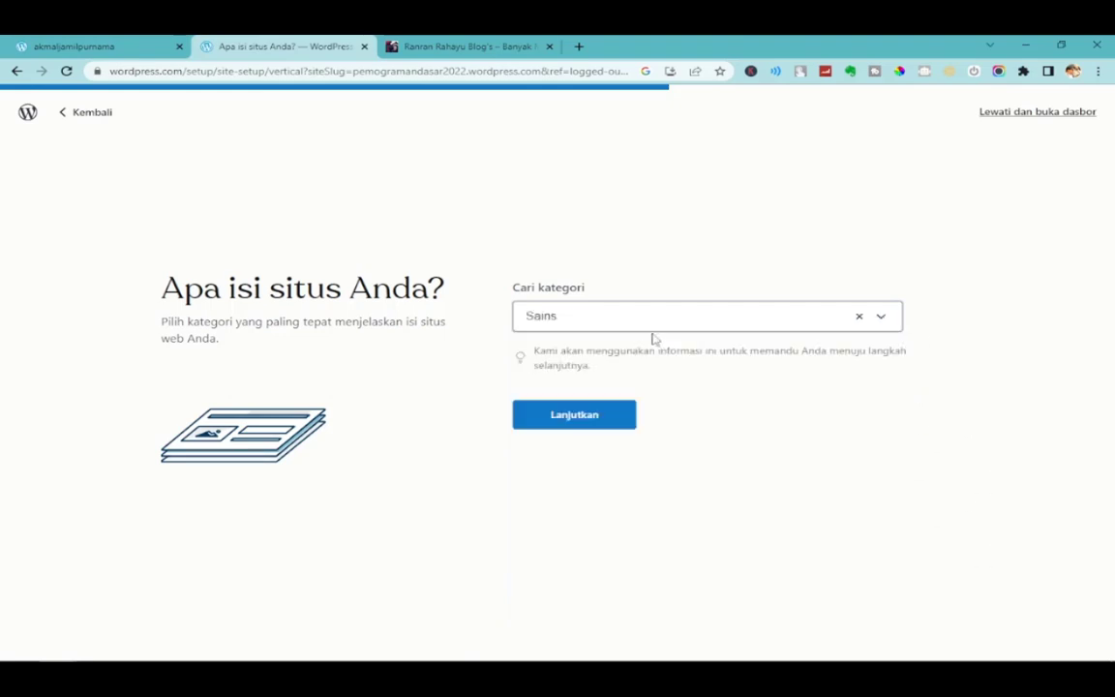
click(592, 422)
drag(713, 315, 380, 326)
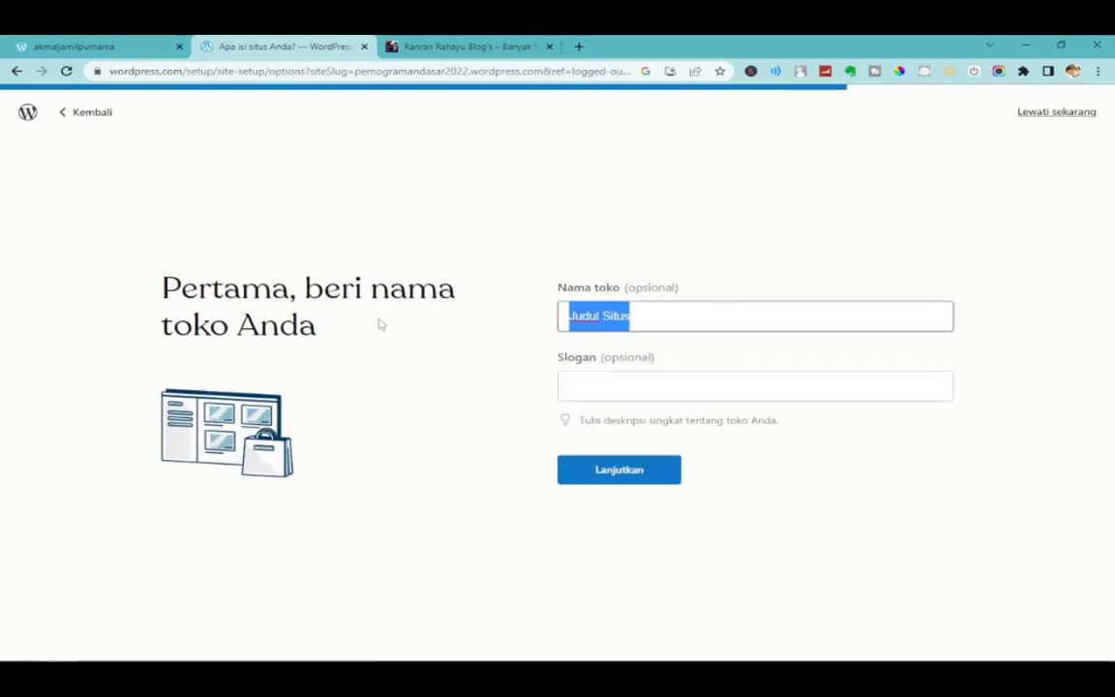
Replace 'Judul Situs' with the store name 'Pemograman Dasar', referencing the example blog's title.
click(674, 323)
click(460, 52)
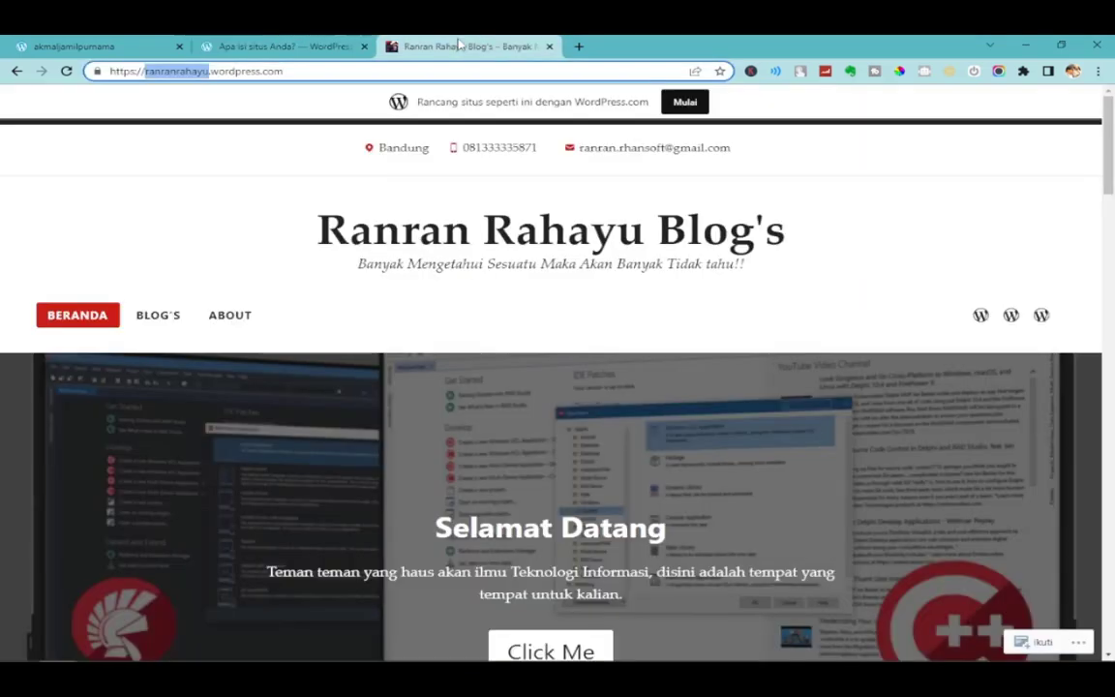
drag(312, 232, 836, 251)
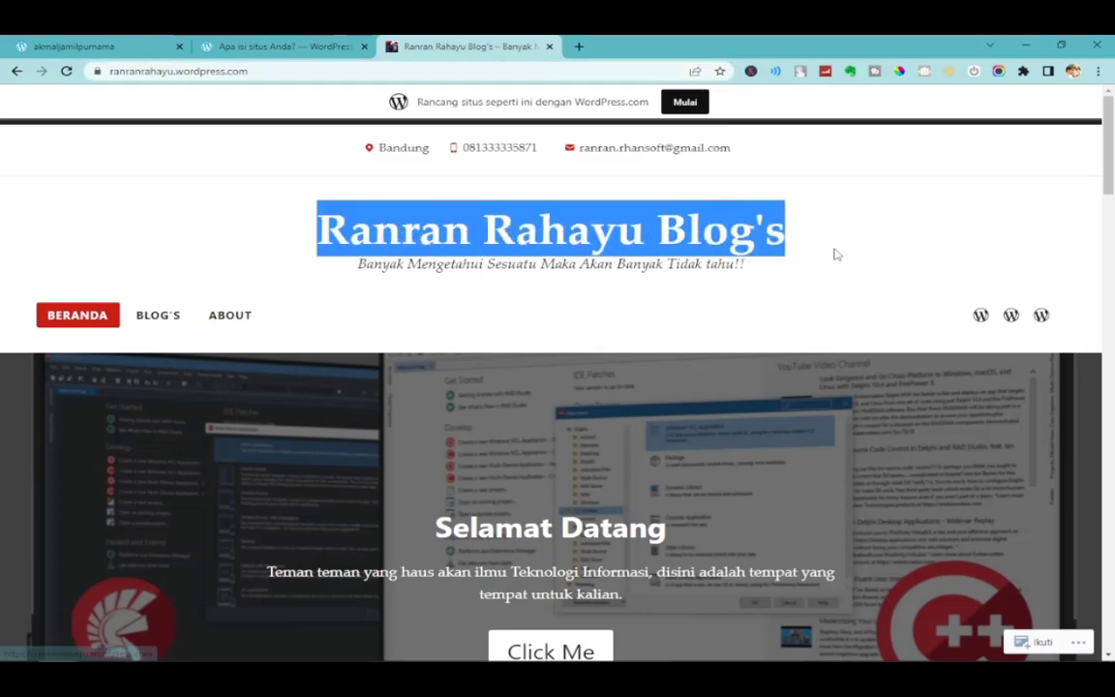
click(281, 46)
drag(681, 316, 445, 322)
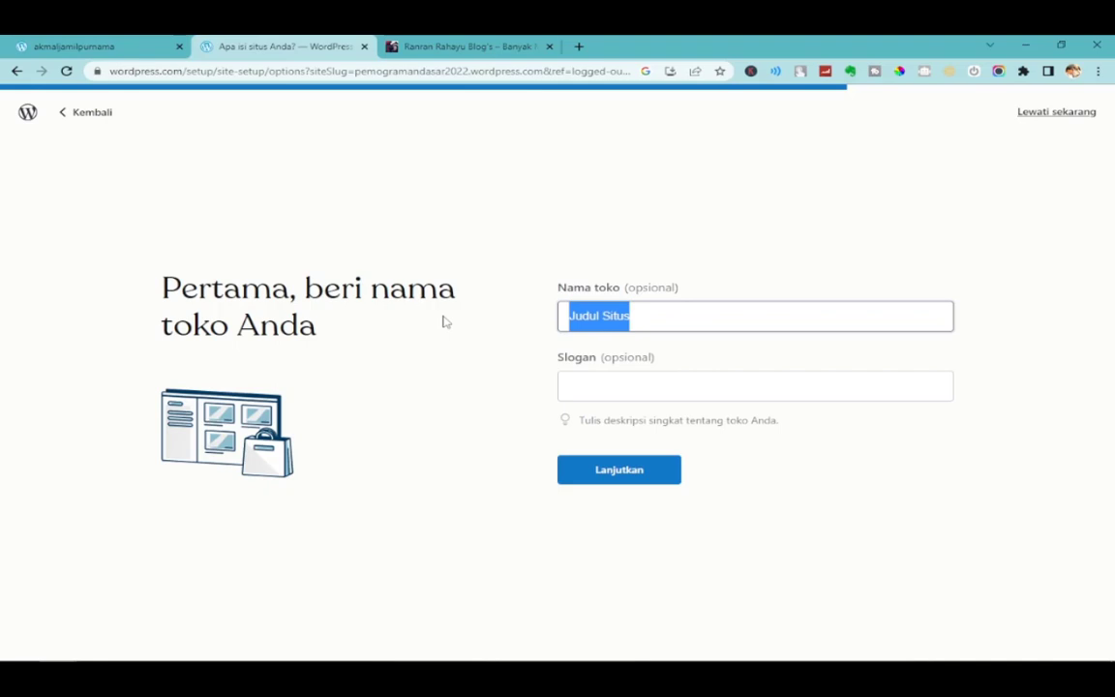
text(Pemog)
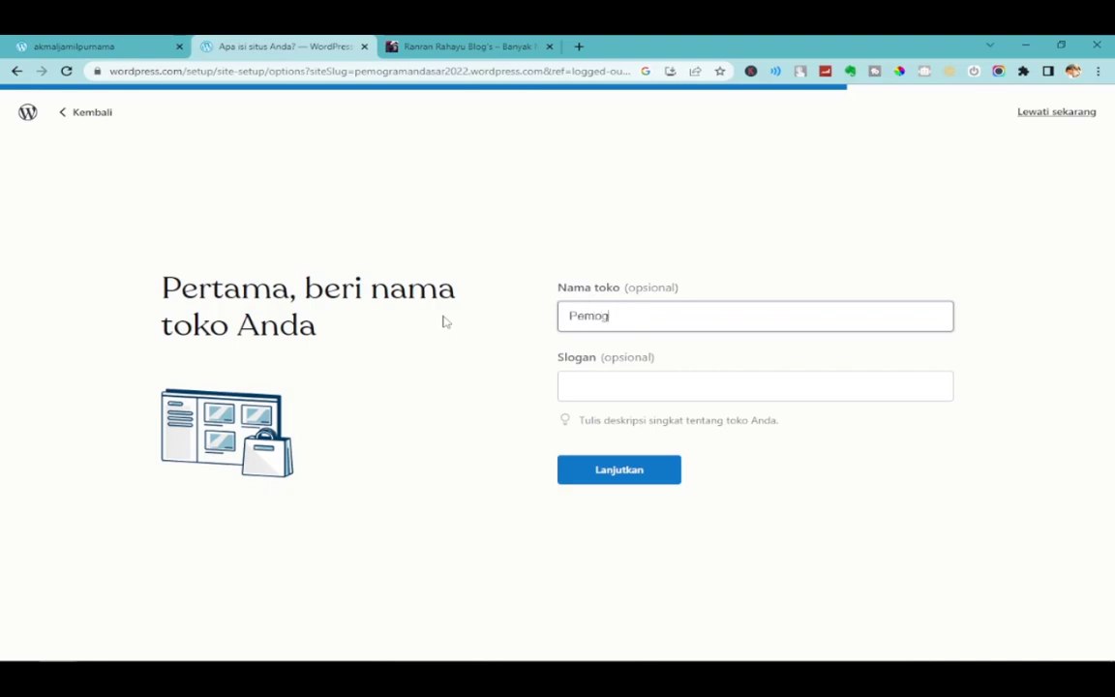
text(raman Dasar)
Enter the slogan 'Bermain Sambil Berfikir' and confirm the store details.
click(668, 388)
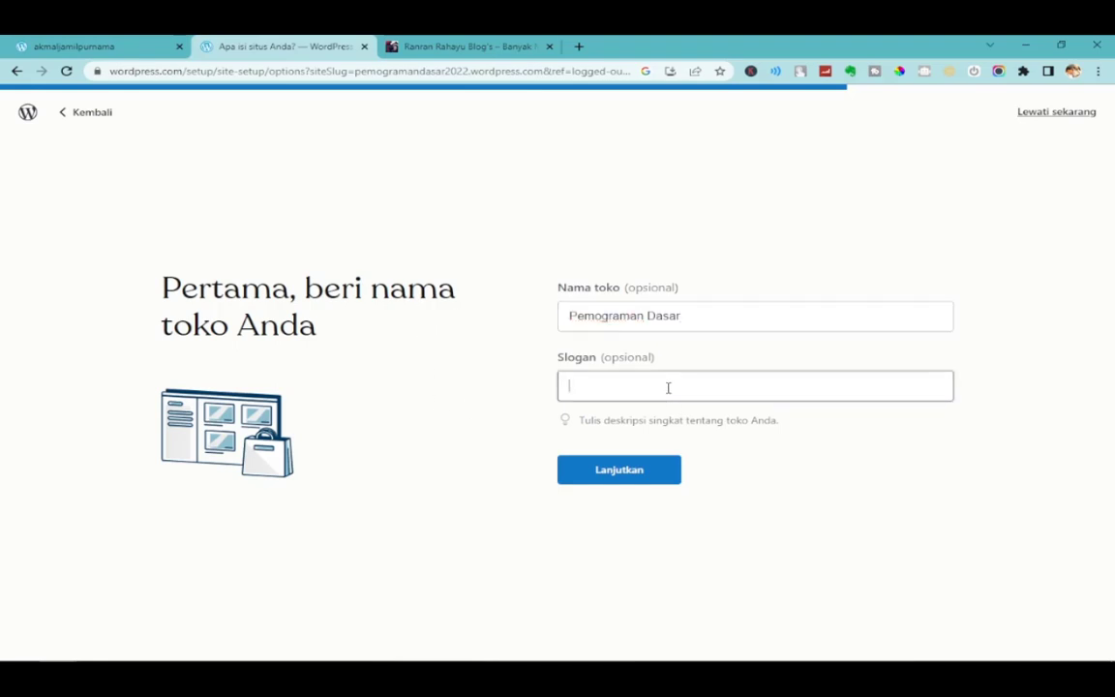
click(467, 46)
drag(360, 265, 801, 293)
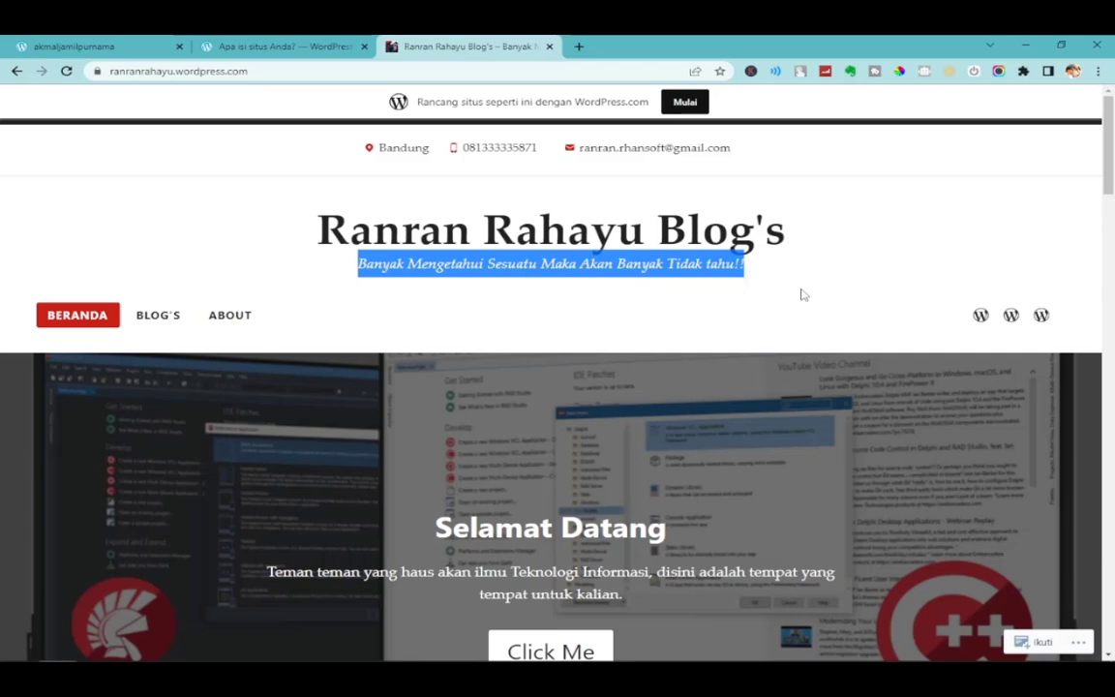
click(276, 45)
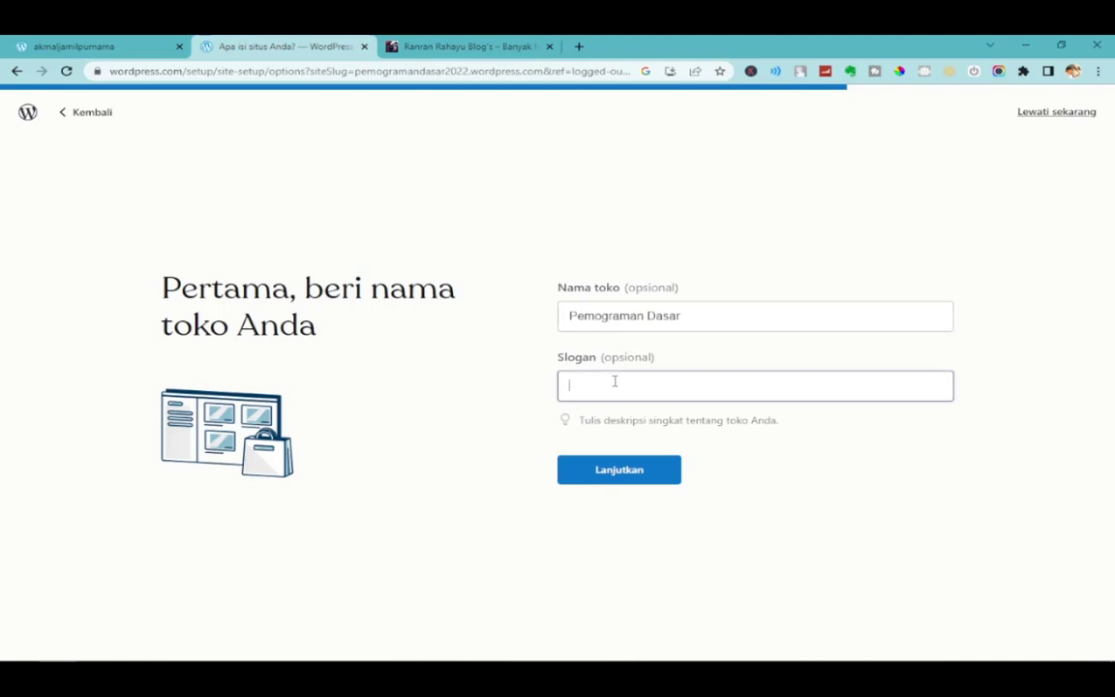
key(BackSpace)
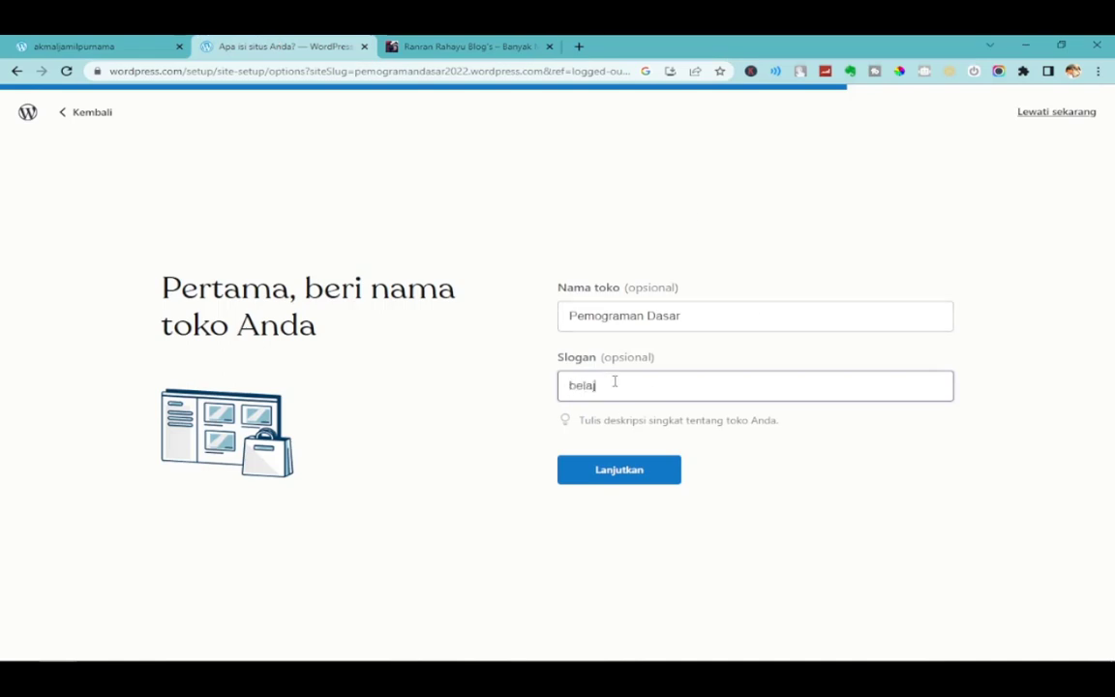
key(BackSpace)
key(BackSpace)
key(BackSpace)
key(BackSpace)
key(BackSpace)
key(BackSpace)
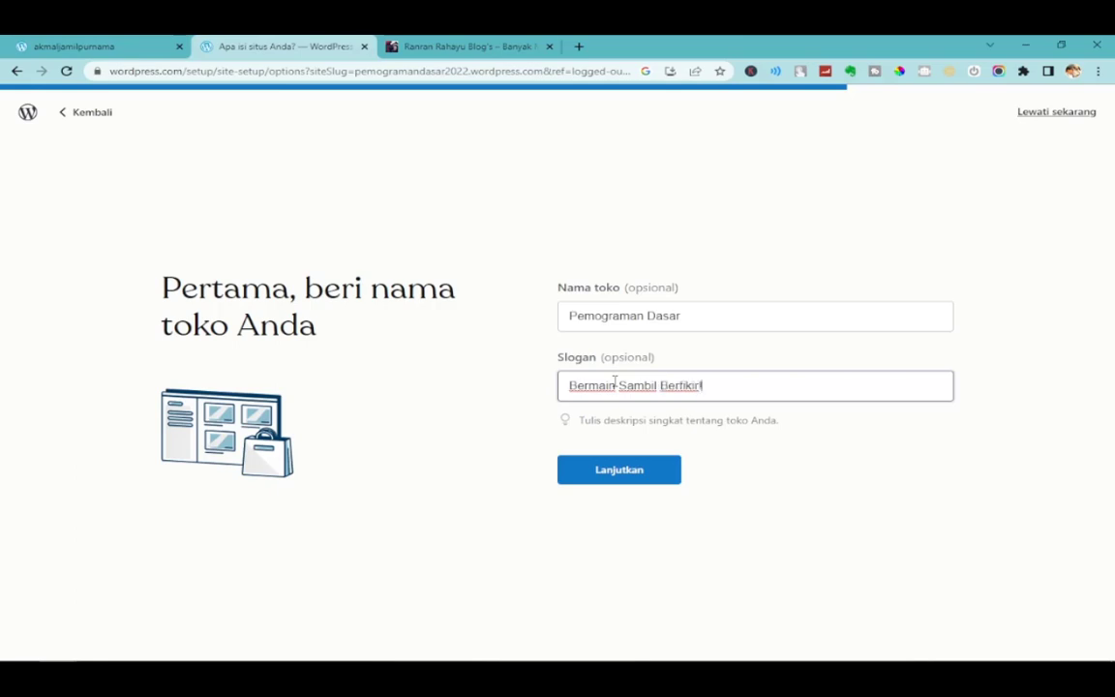
click(634, 475)
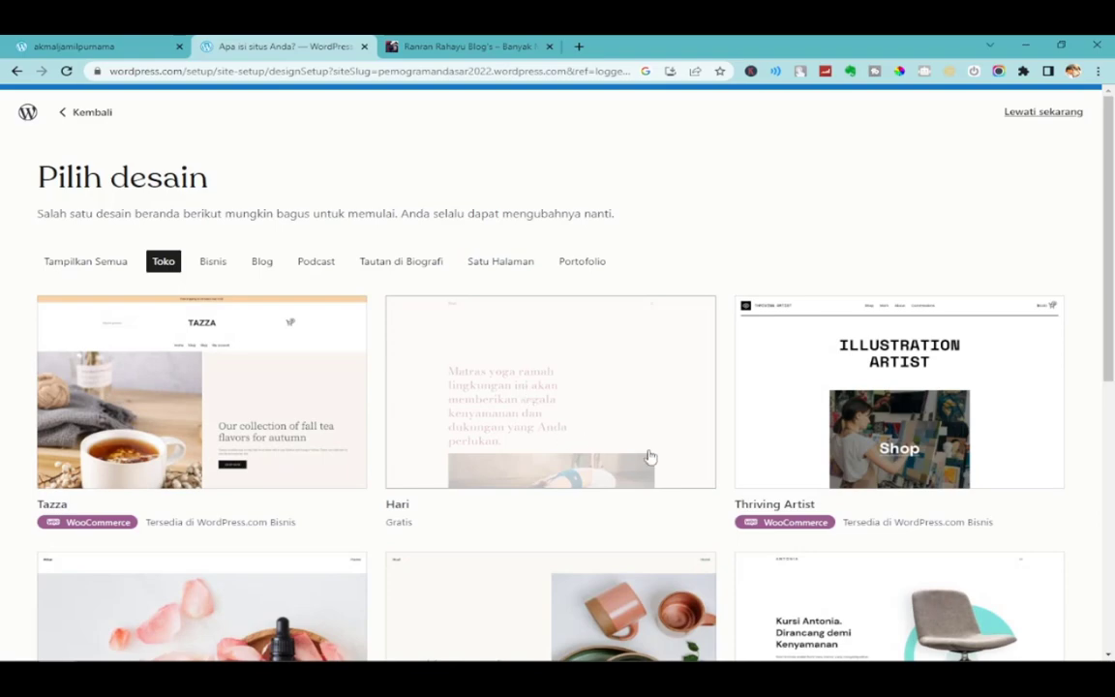
Look over the reference blog's layout before choosing a design.
click(465, 46)
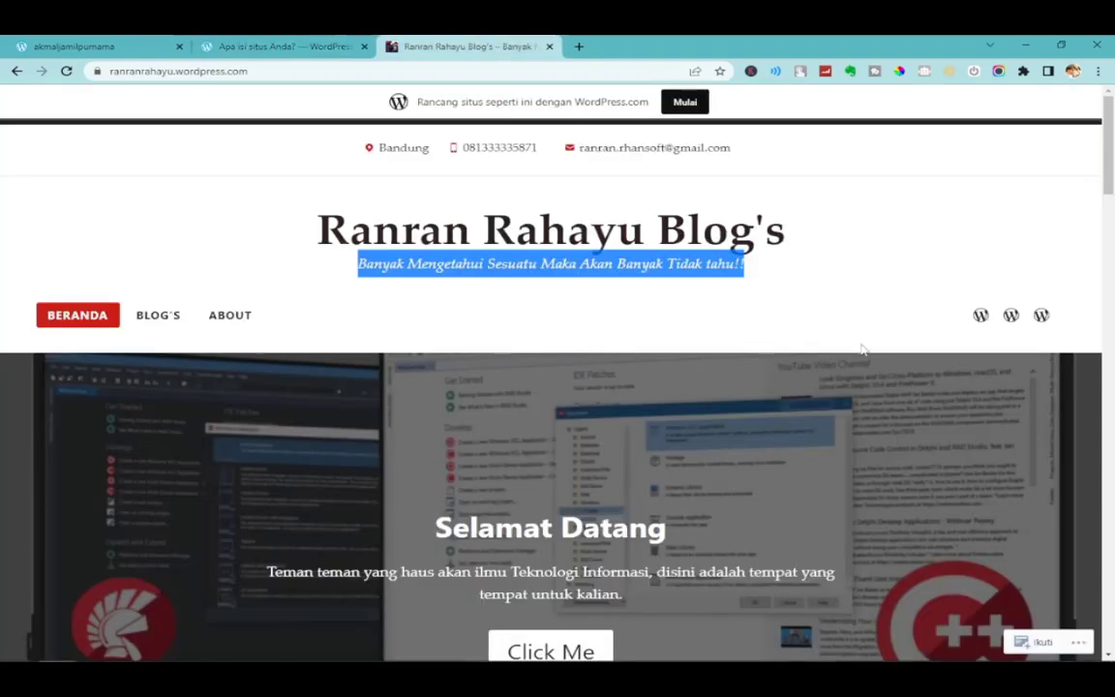
scroll(954, 371, down, 3)
drag(1109, 194, 1108, 147)
click(339, 43)
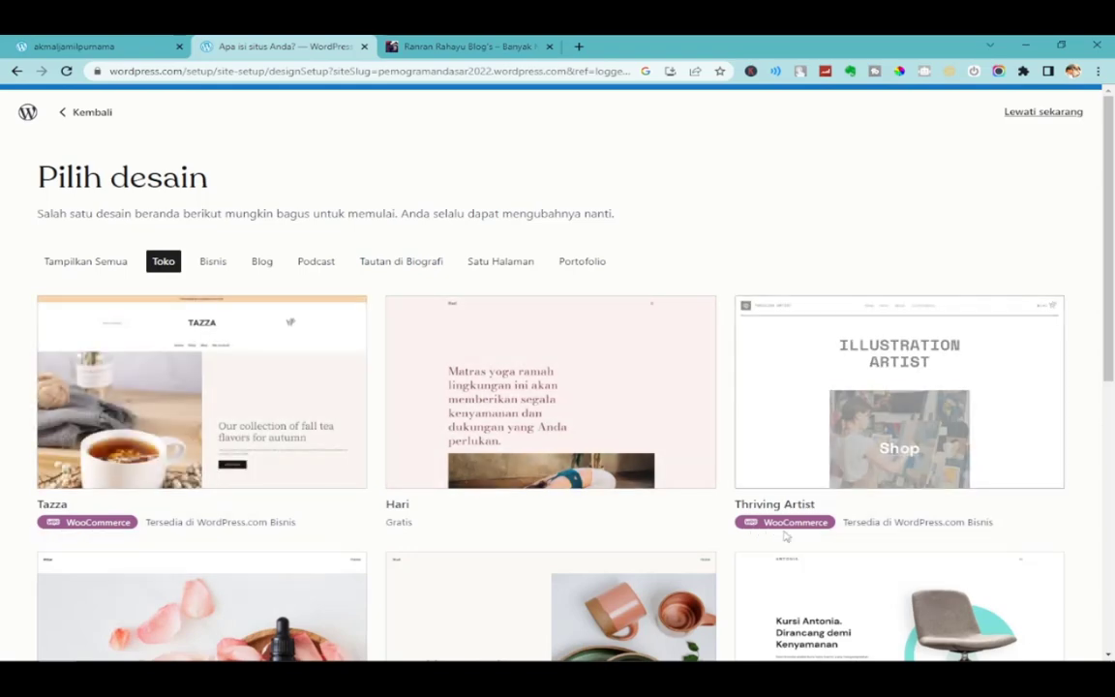
Browse the designs, filter to Portofolio, and preview the Heiwa design.
drag(1112, 347, 1111, 381)
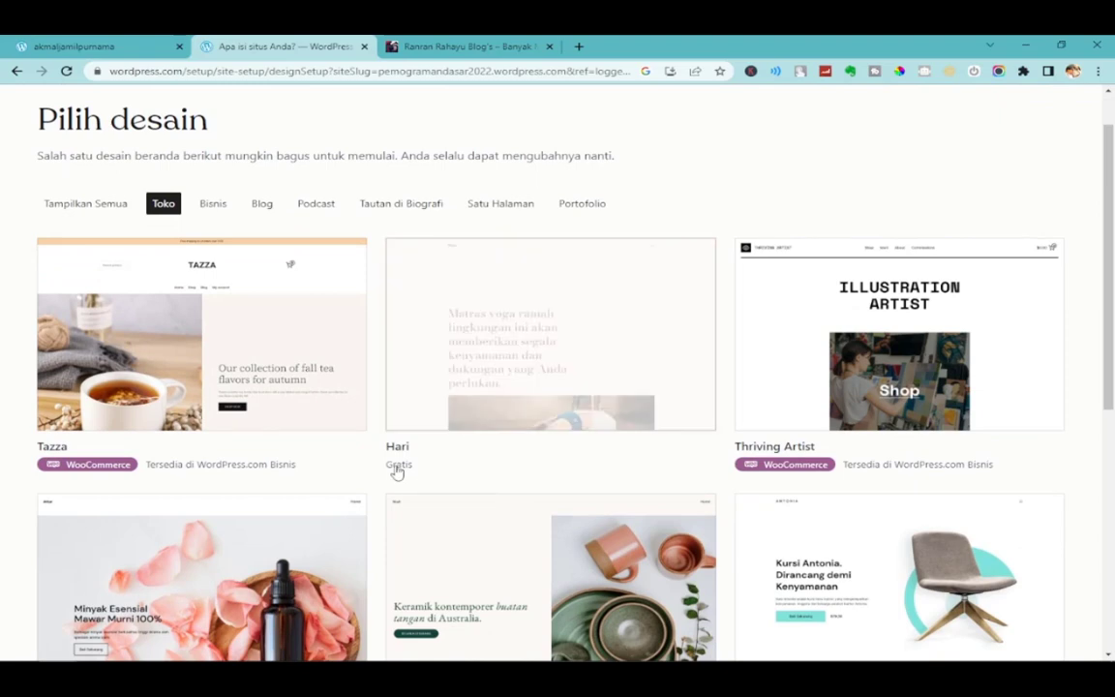
scroll(689, 346, down, 2)
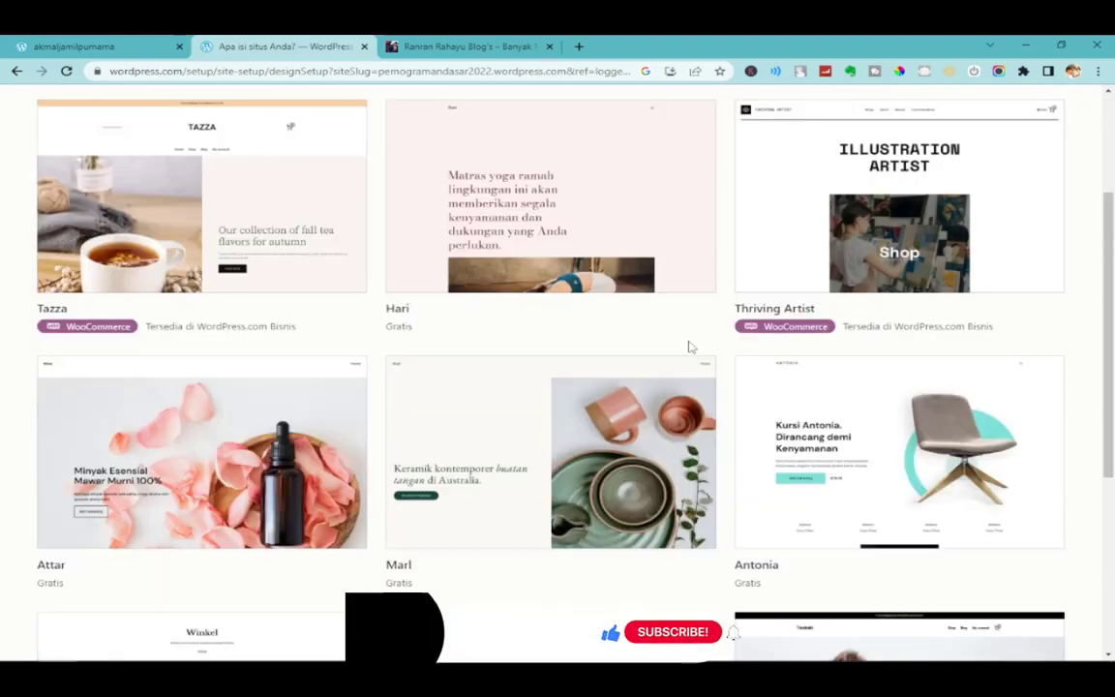
scroll(693, 346, up, 2)
scroll(690, 345, down, 2)
scroll(690, 345, down, 1)
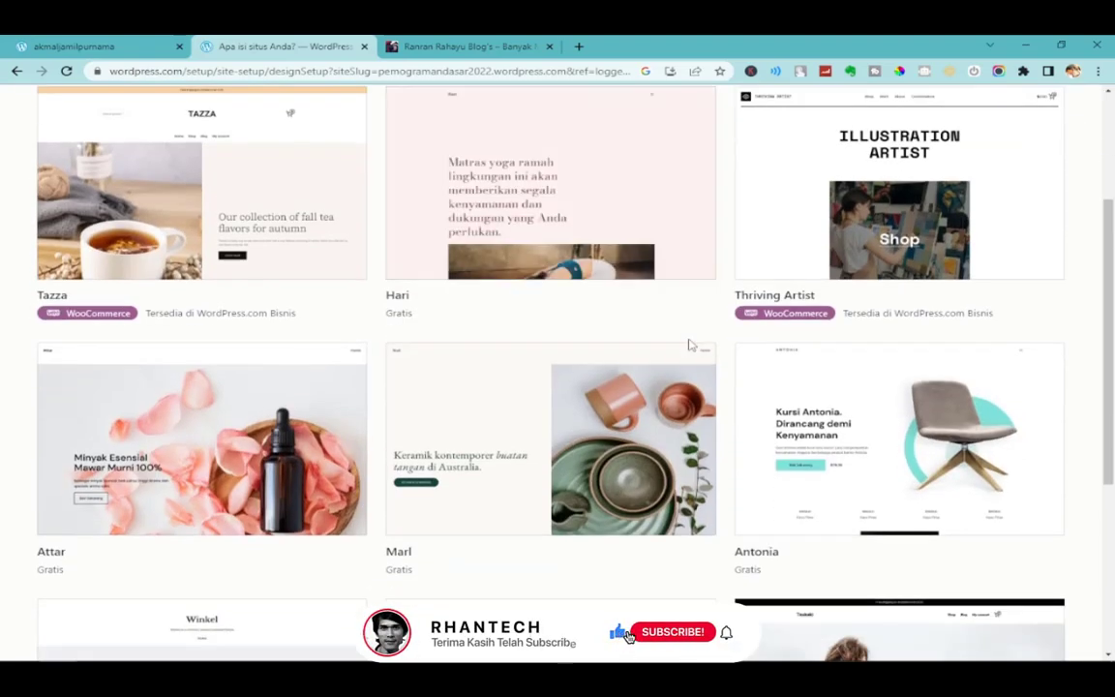
scroll(550, 317, down, 2)
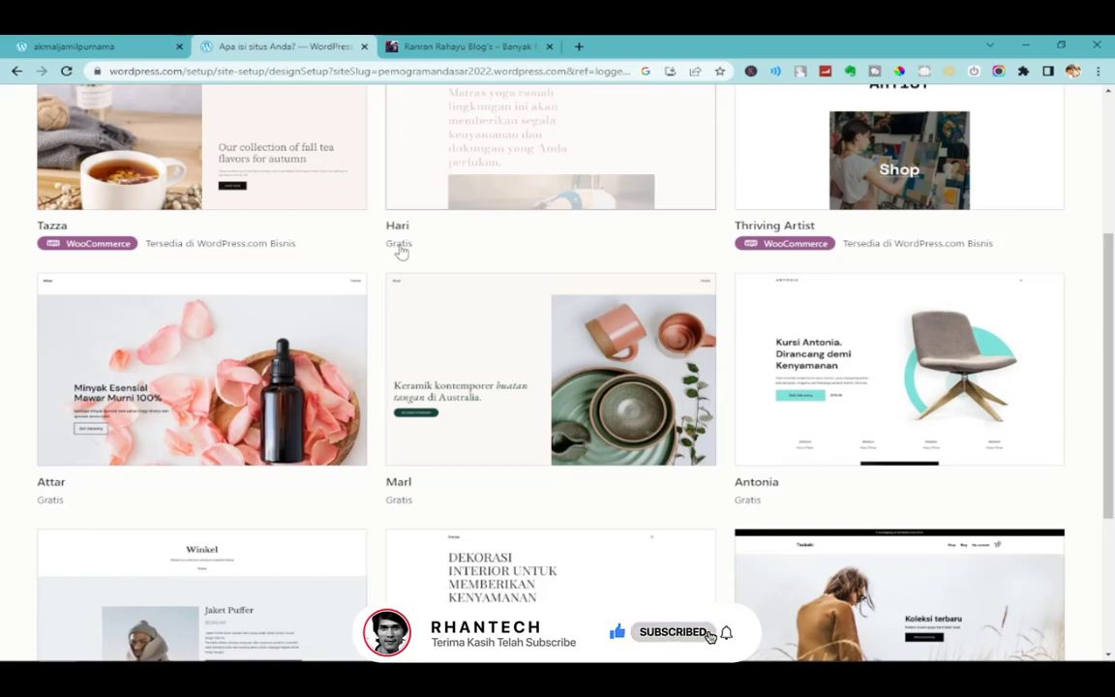
scroll(531, 474, down, 2)
scroll(530, 473, down, 1)
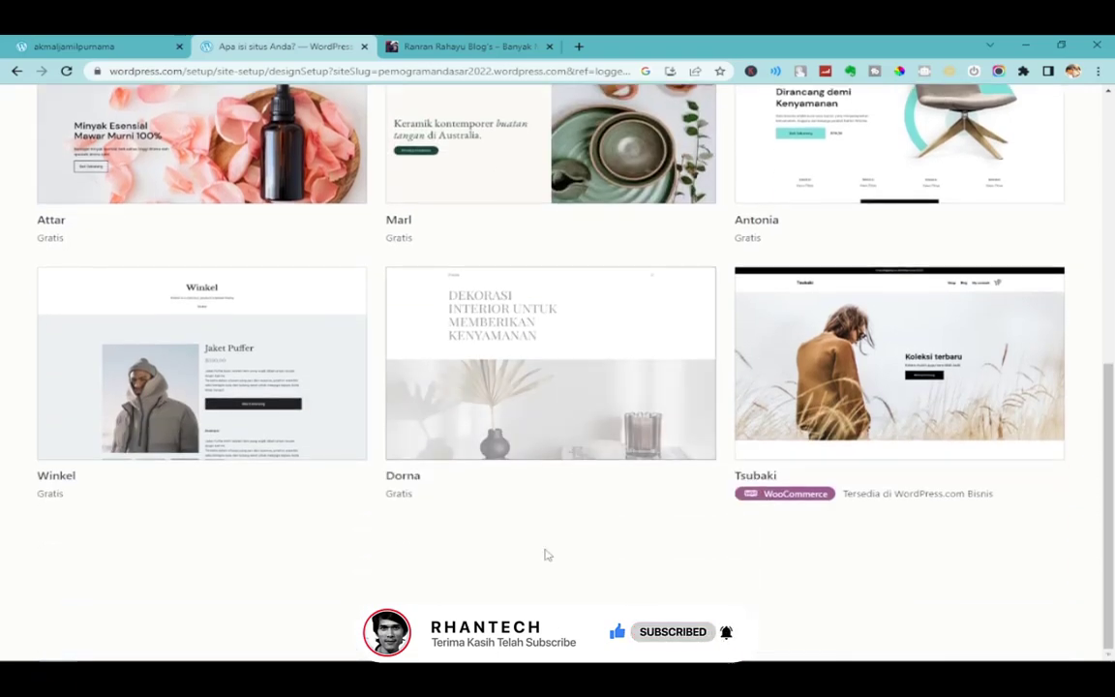
scroll(1032, 513, up, 5)
click(582, 261)
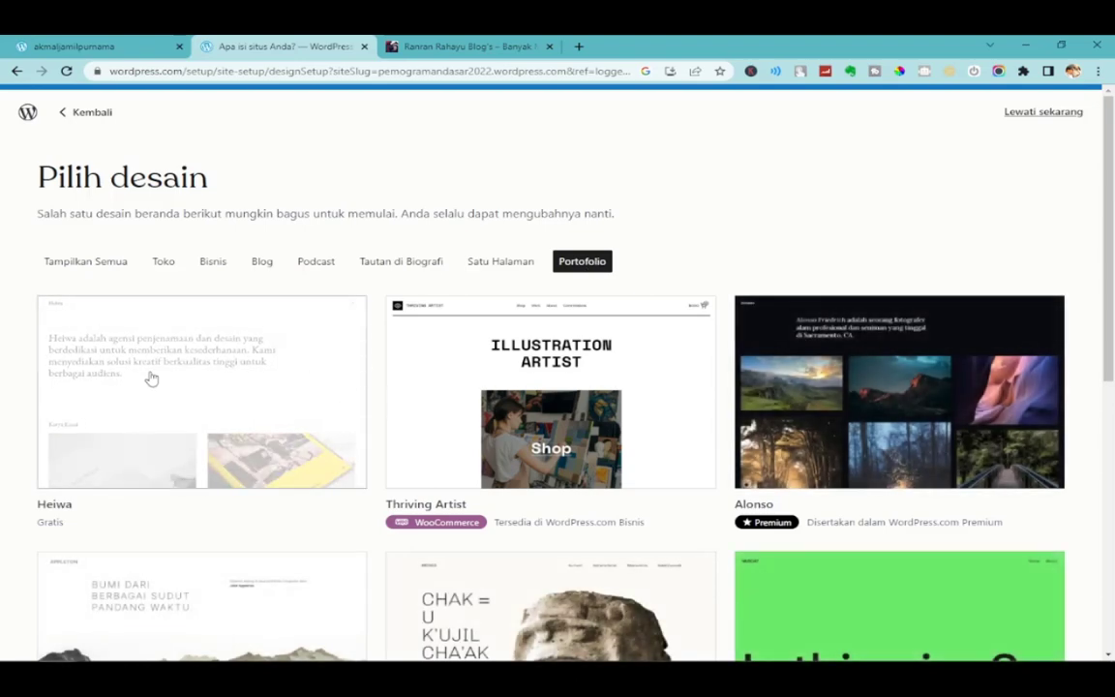
click(151, 379)
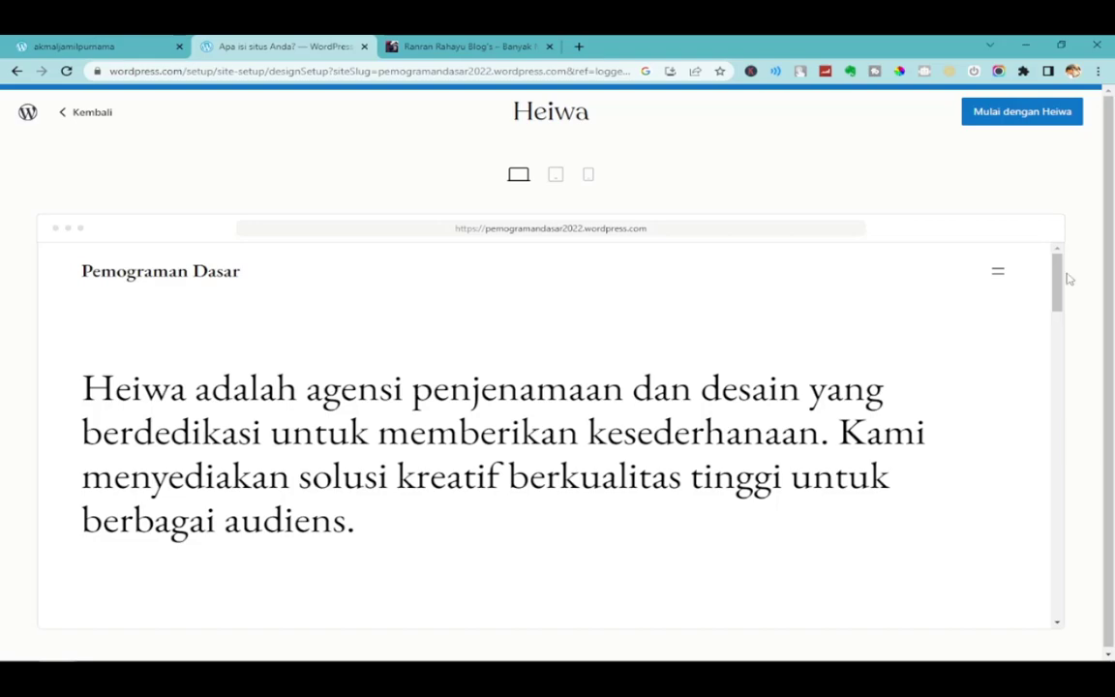
Preview Heiwa at tablet width and toggle its site menu open and closed.
drag(1058, 281, 1064, 249)
click(557, 177)
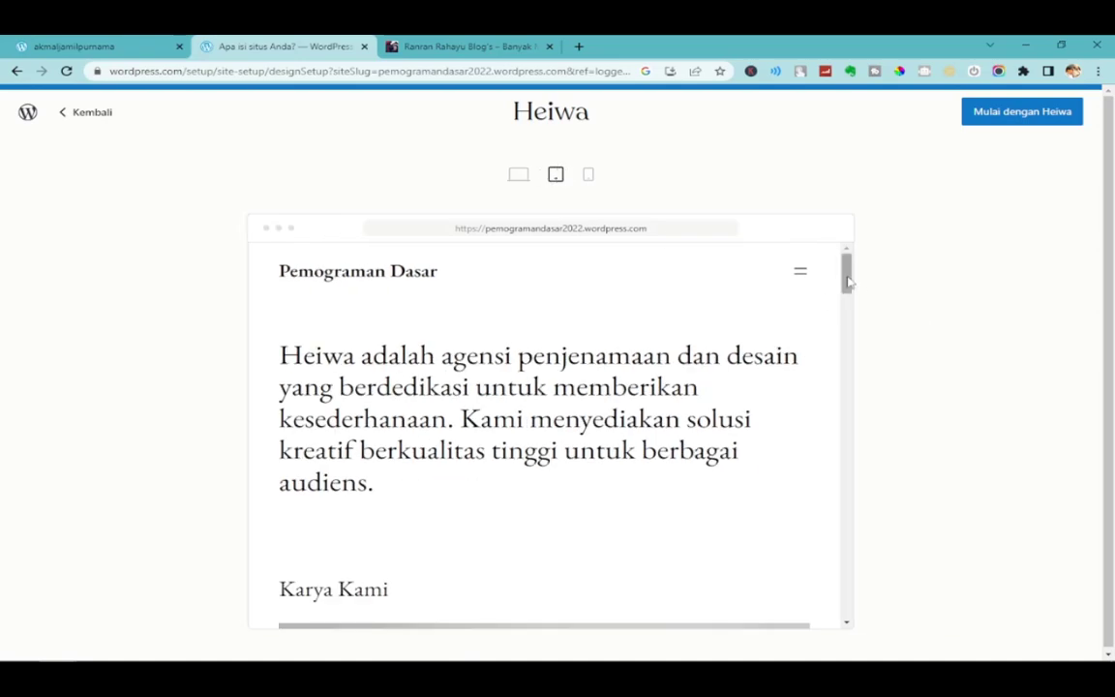
drag(845, 308, 876, 254)
click(807, 280)
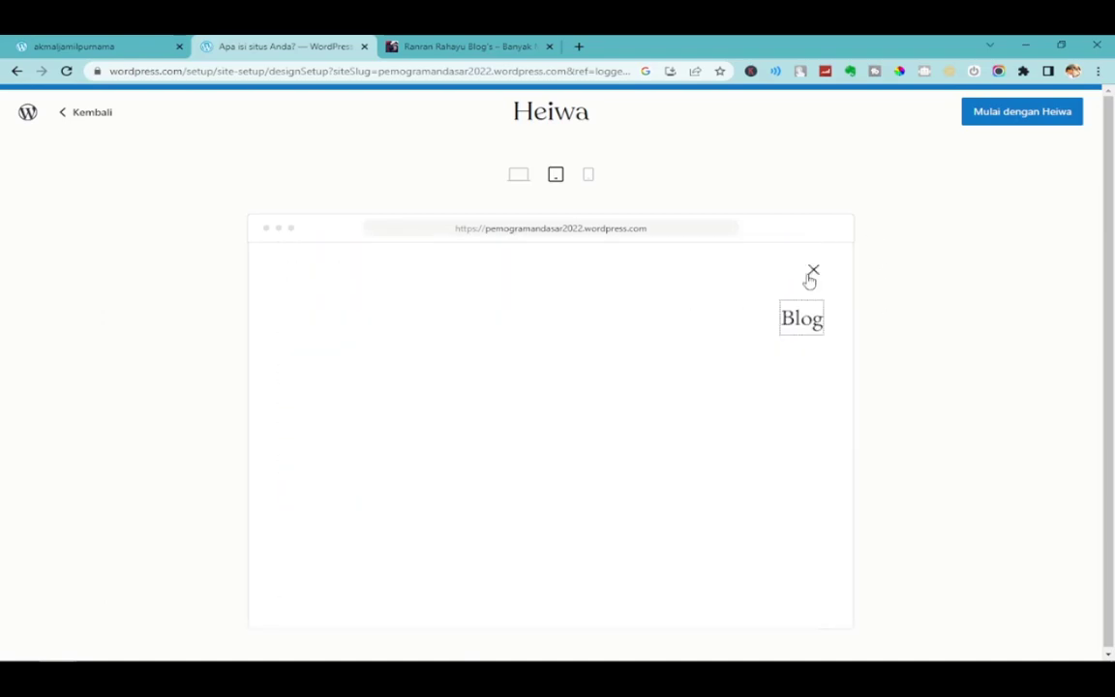
click(809, 278)
click(807, 277)
click(812, 275)
Check Heiwa at phone and desktop widths, then start the site with Heiwa.
click(587, 175)
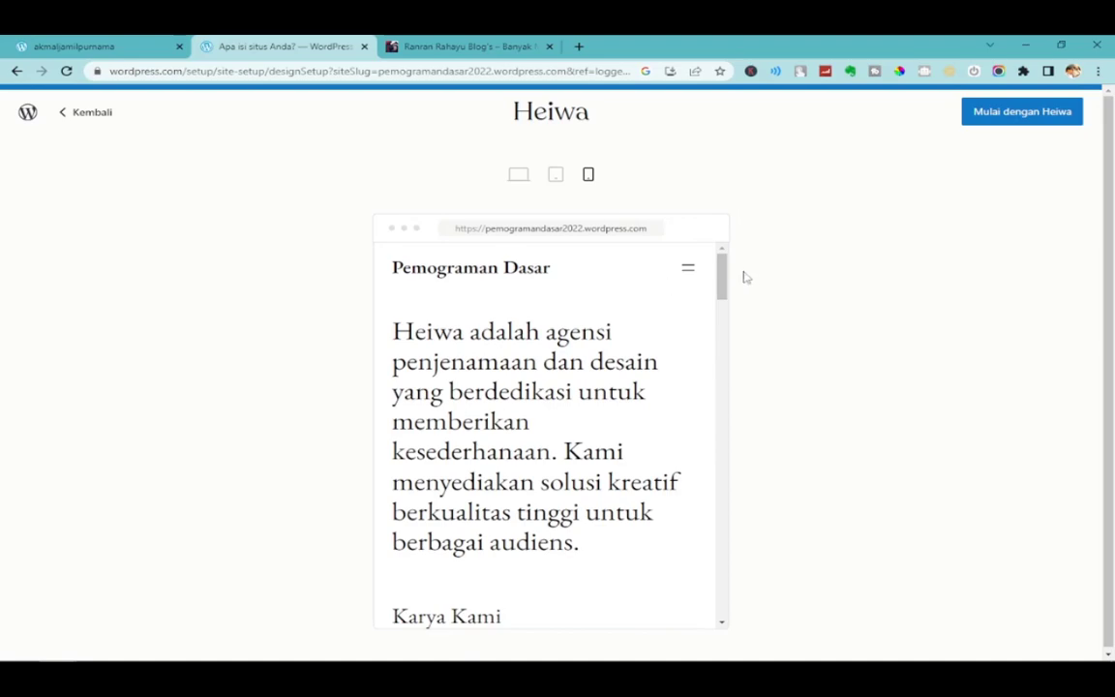
drag(722, 274, 767, 187)
click(519, 176)
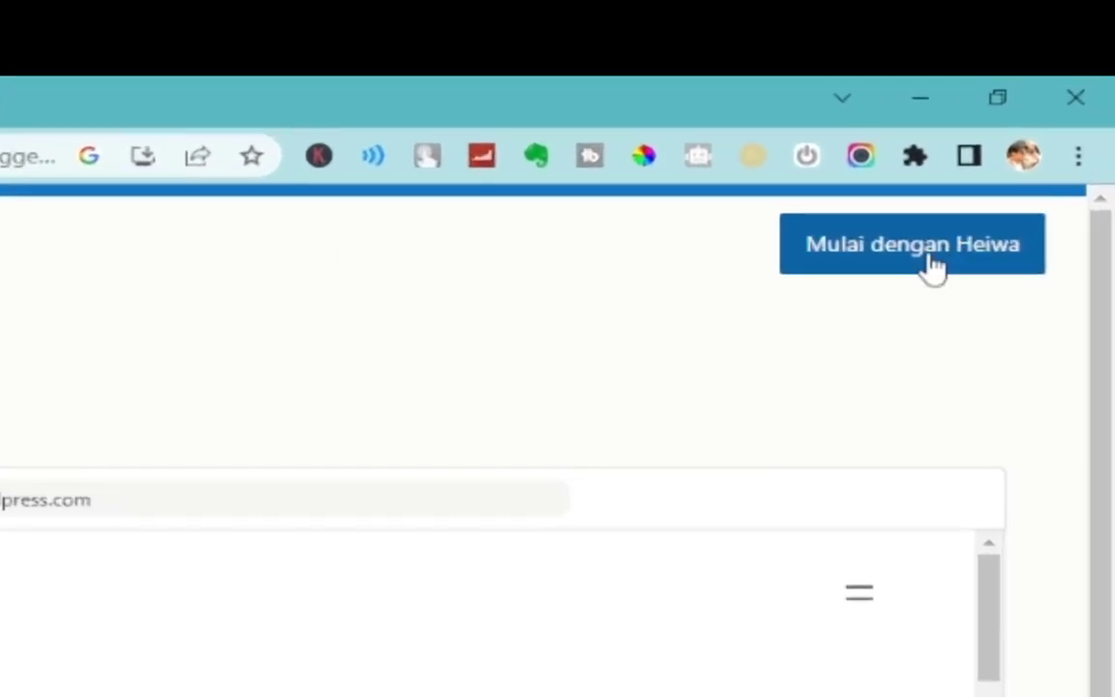
click(933, 269)
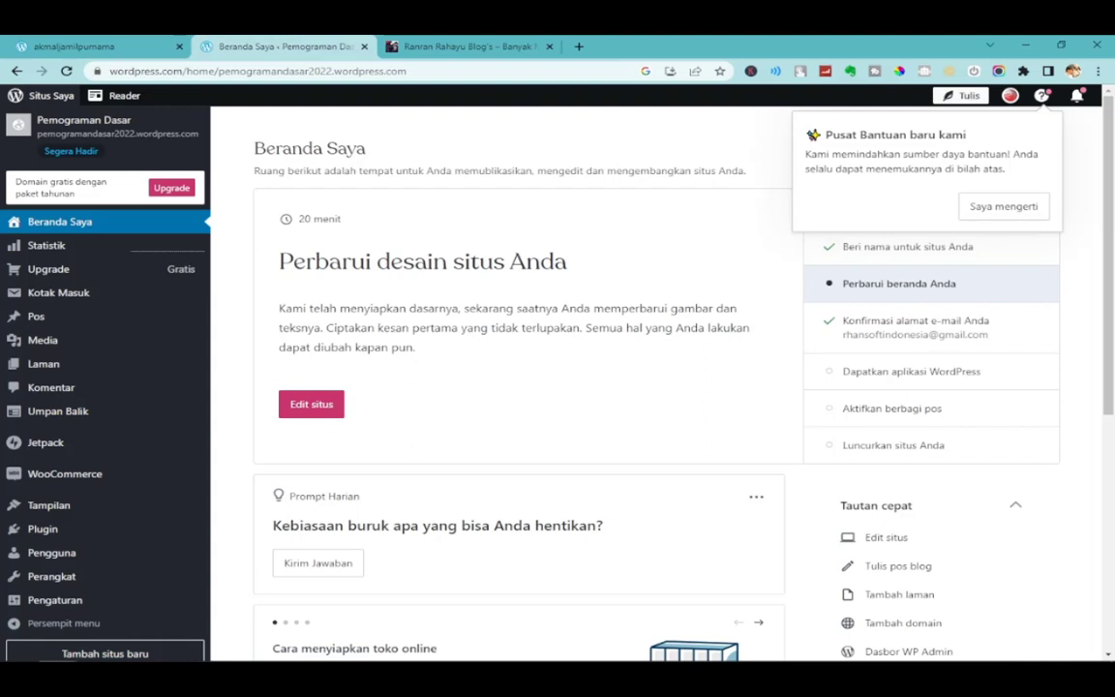
Dismiss the help centre notice and paste pemogramandasar2022.wordpress.com into a new tab's address bar.
click(1003, 207)
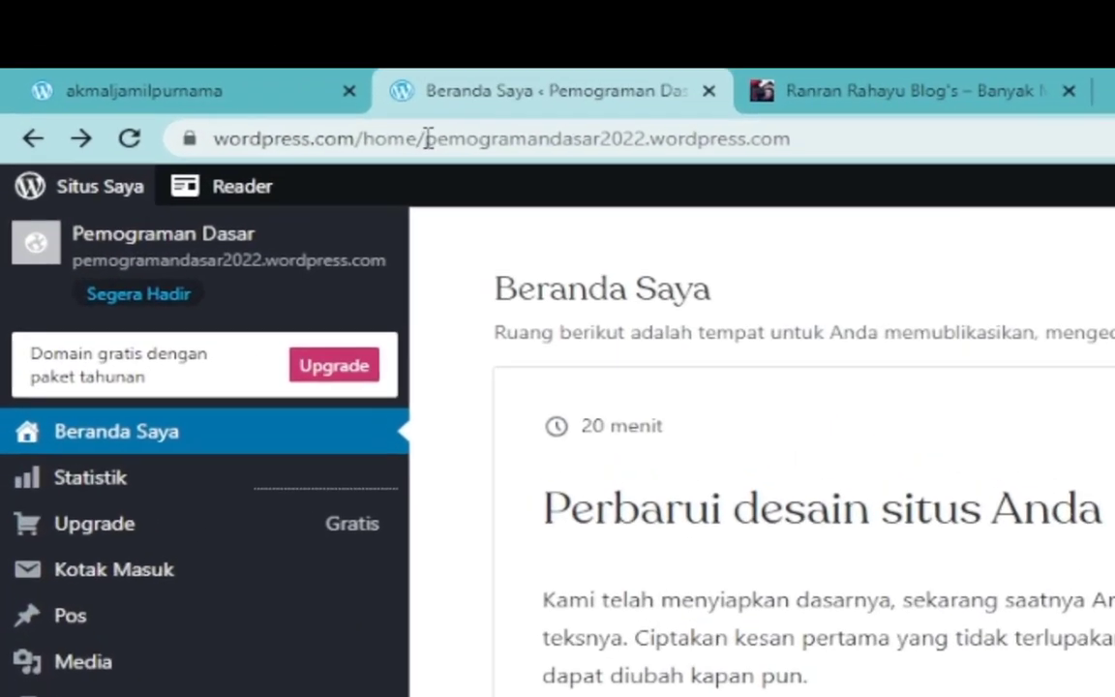
drag(218, 71, 435, 71)
right_click(777, 153)
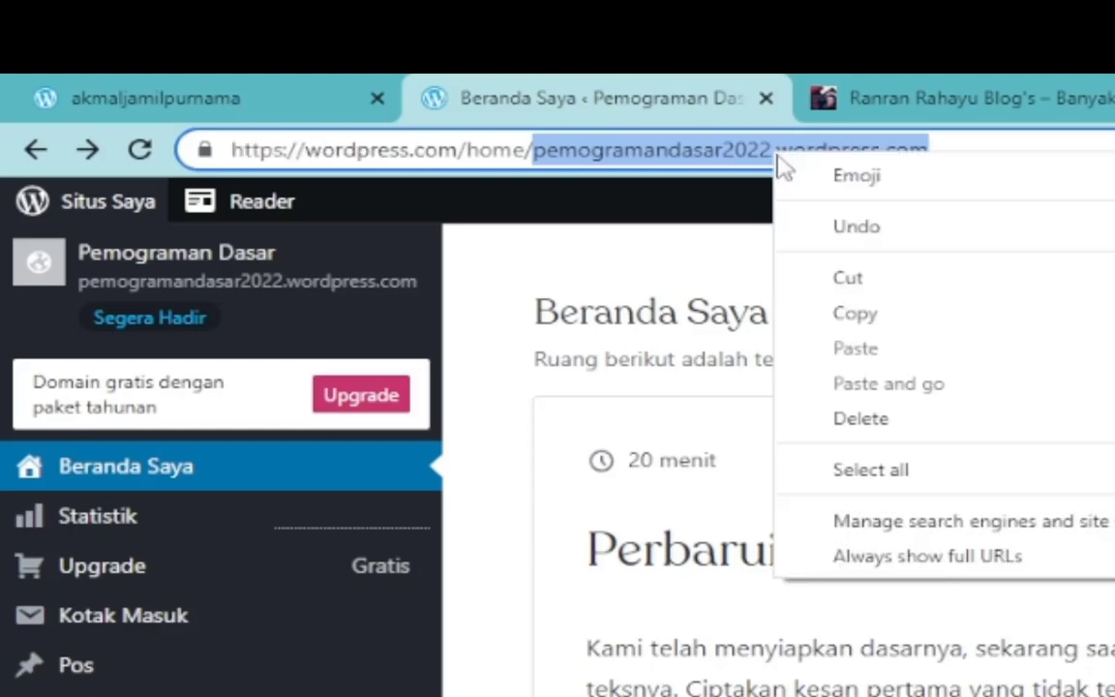
click(856, 314)
click(941, 79)
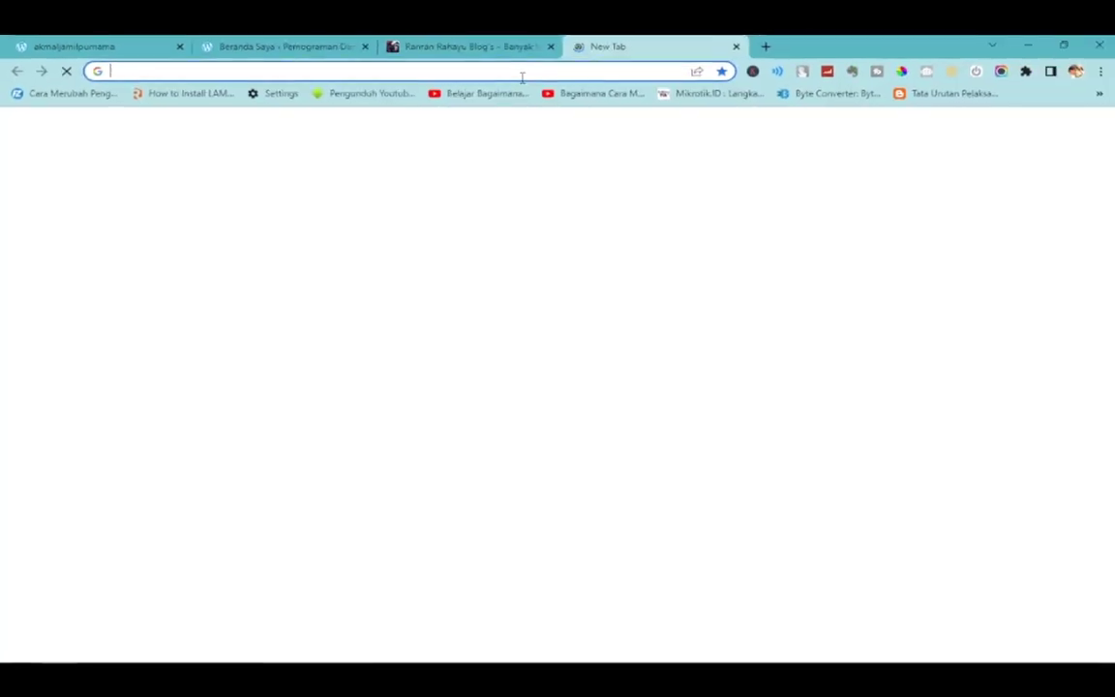
right_click(522, 71)
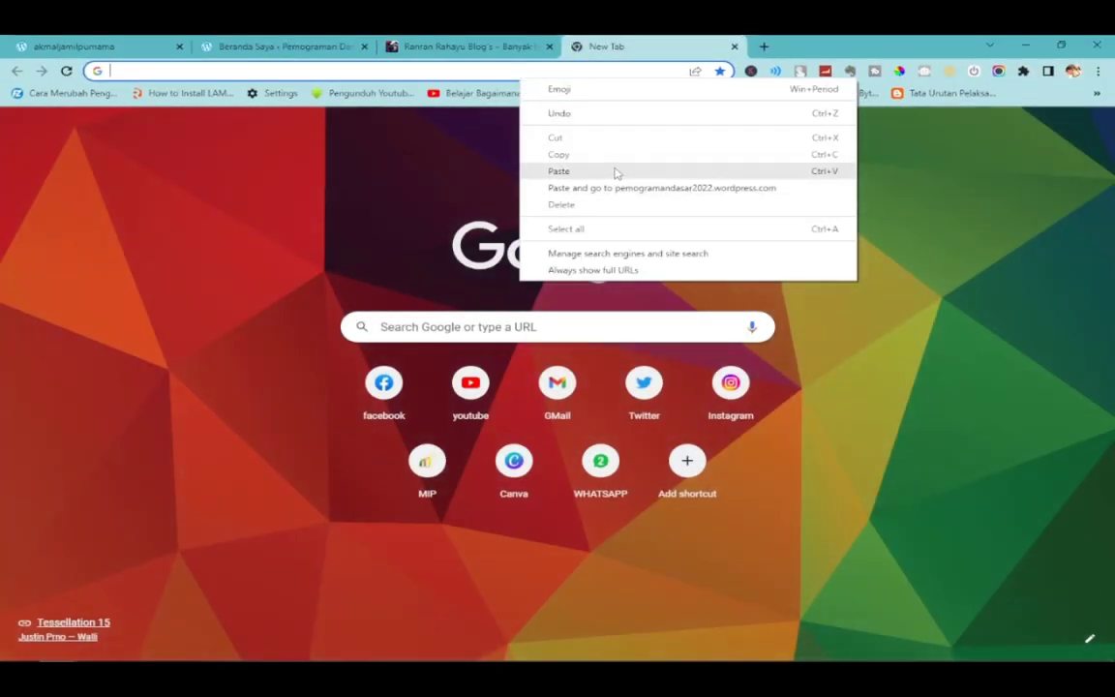
click(616, 171)
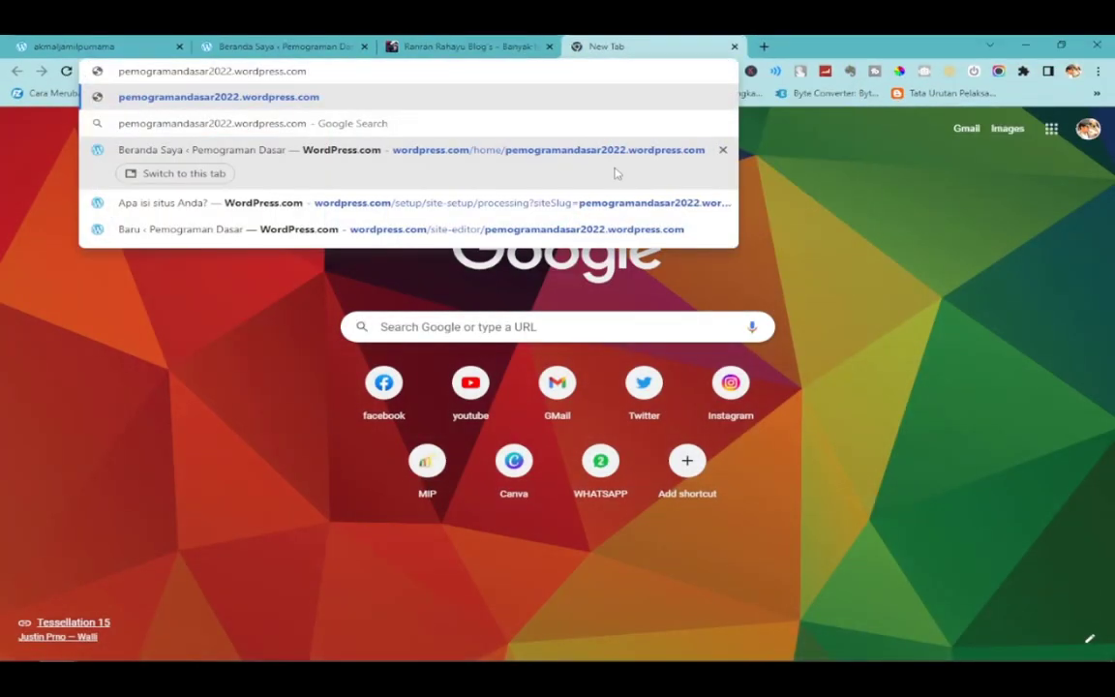
Load the live pemogramandasar2022.wordpress.com site and look over its address and Heiwa intro.
key(Return)
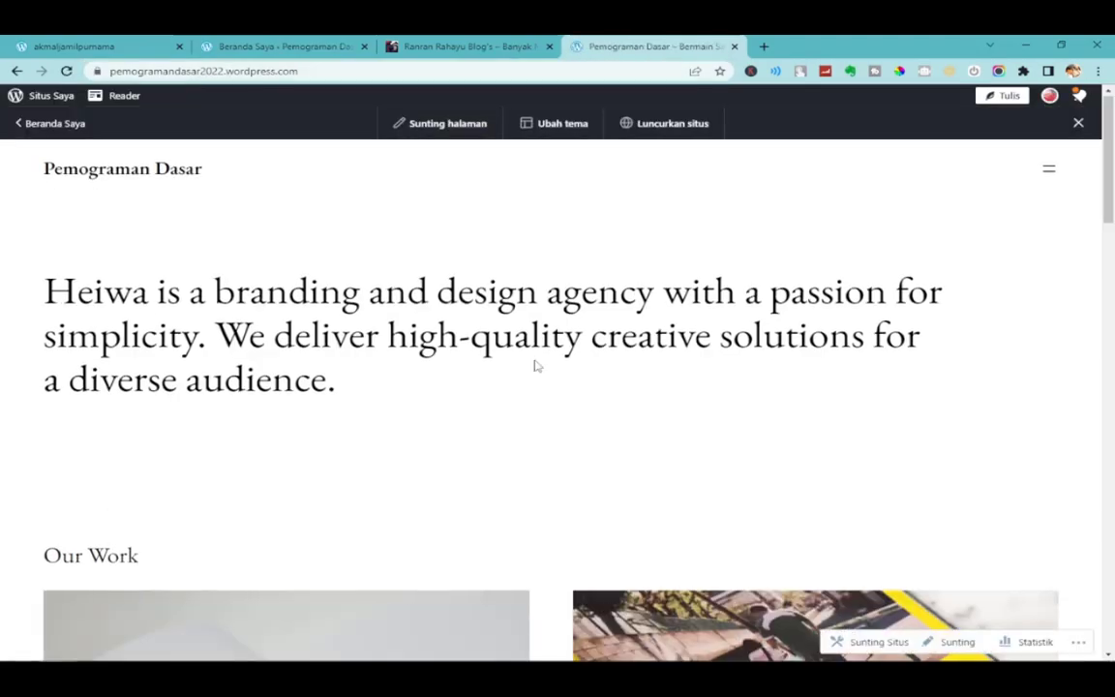
scroll(534, 366, down, 5)
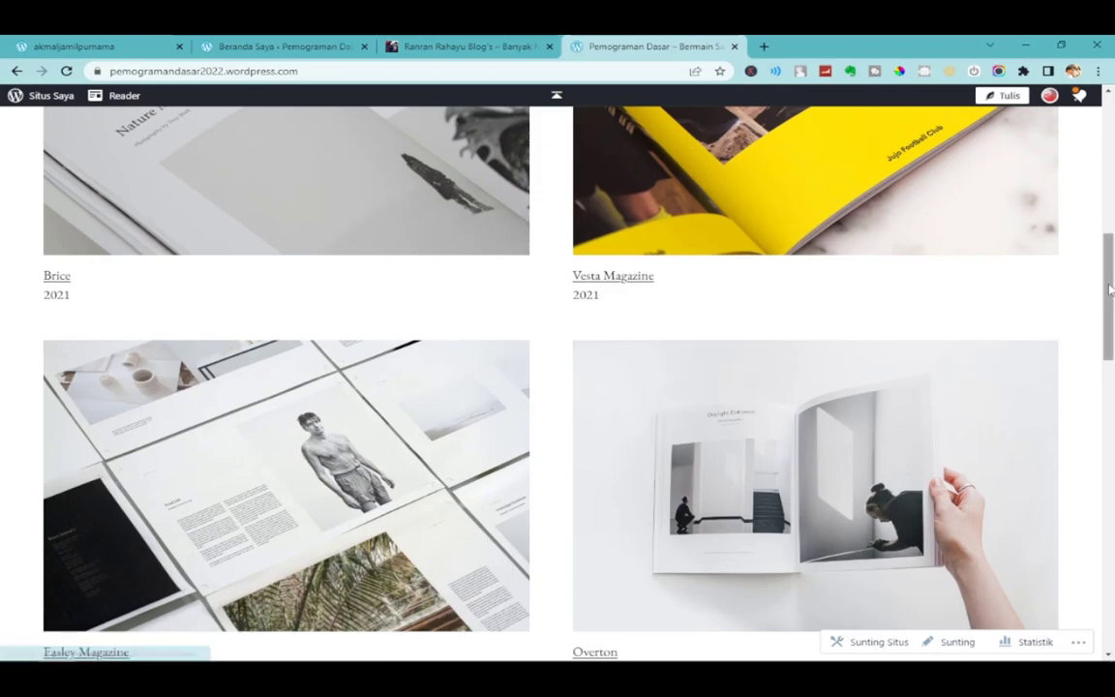
drag(1110, 290, 1111, 135)
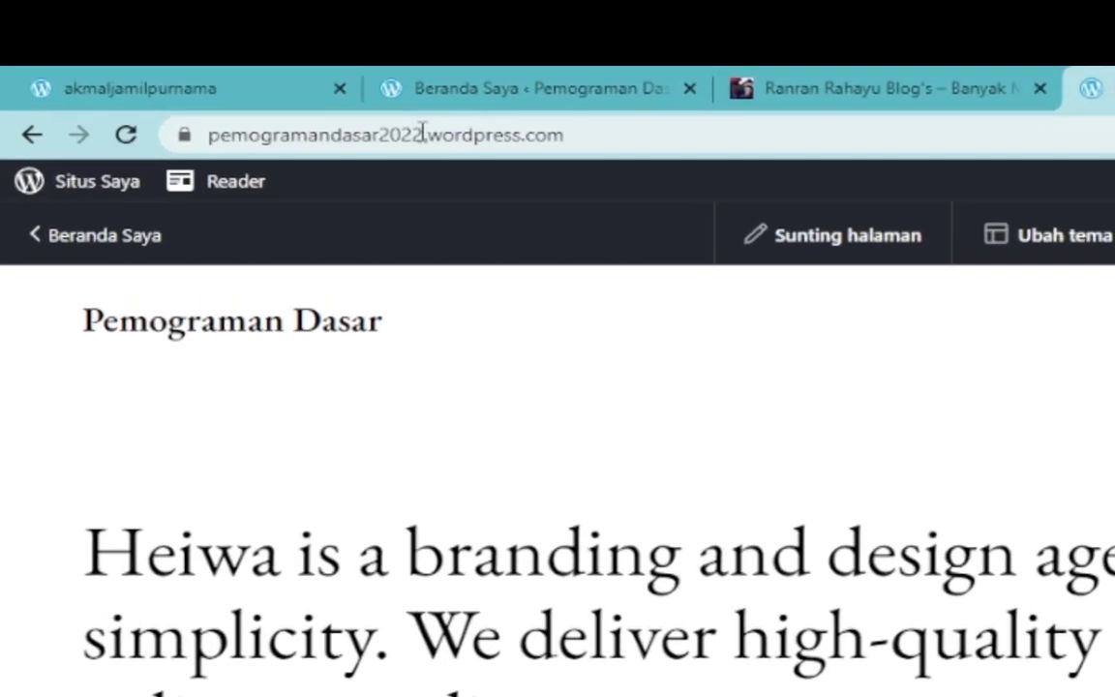
drag(223, 72, 109, 72)
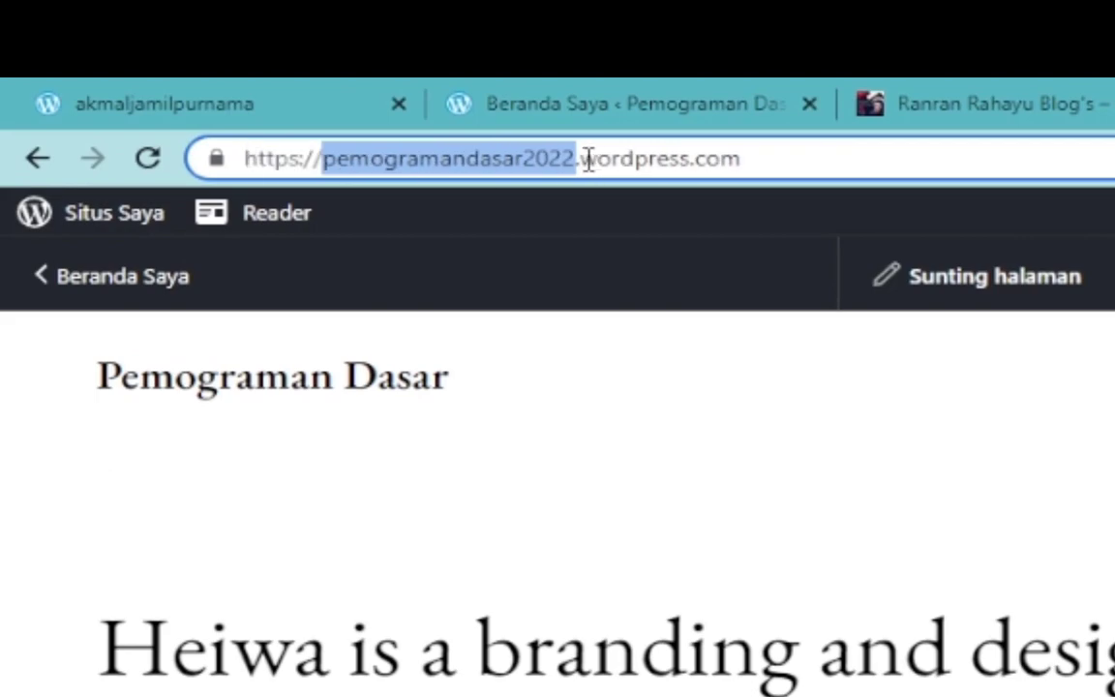
drag(579, 158, 804, 163)
click(602, 544)
scroll(449, 437, down, 3)
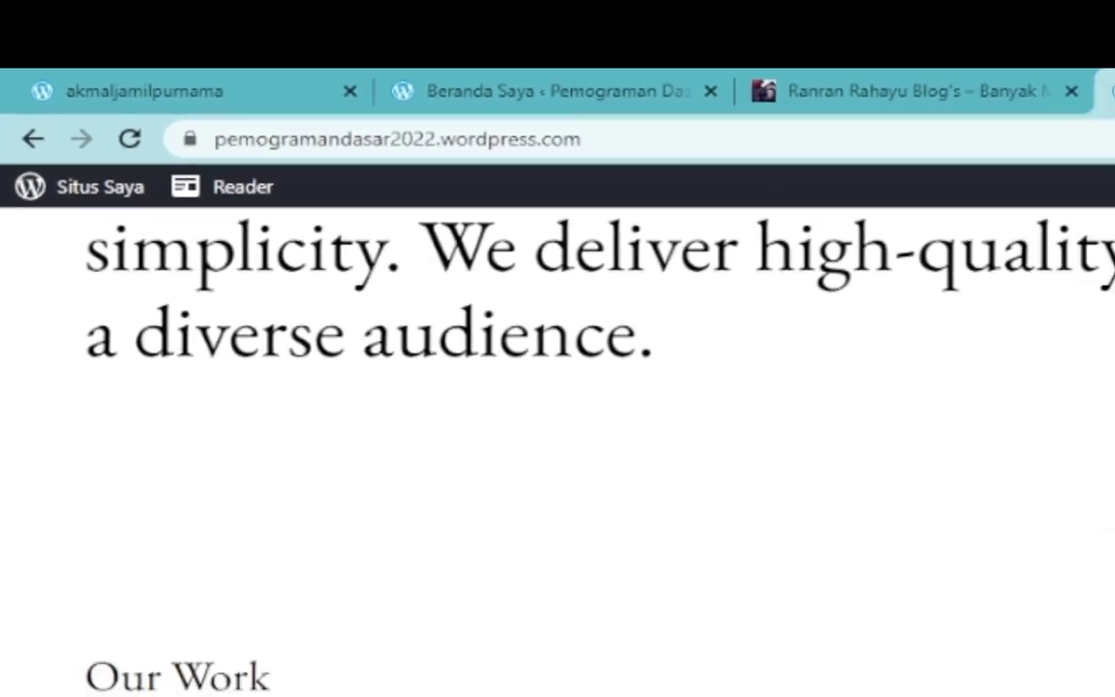
scroll(448, 438, up, 3)
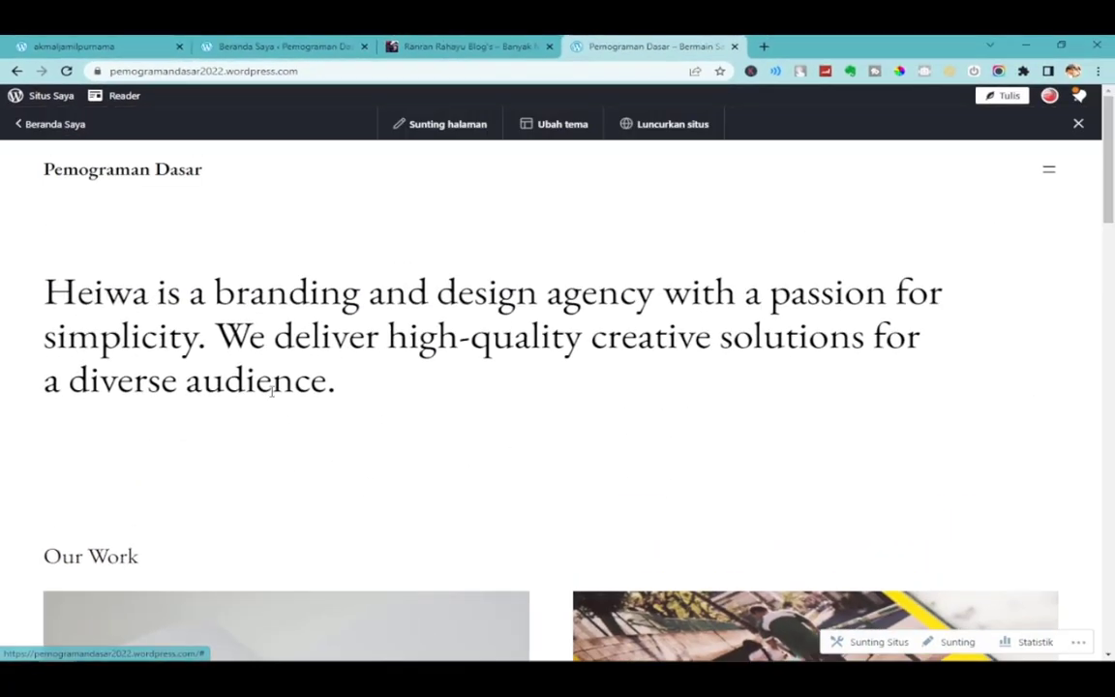
drag(41, 281, 339, 383)
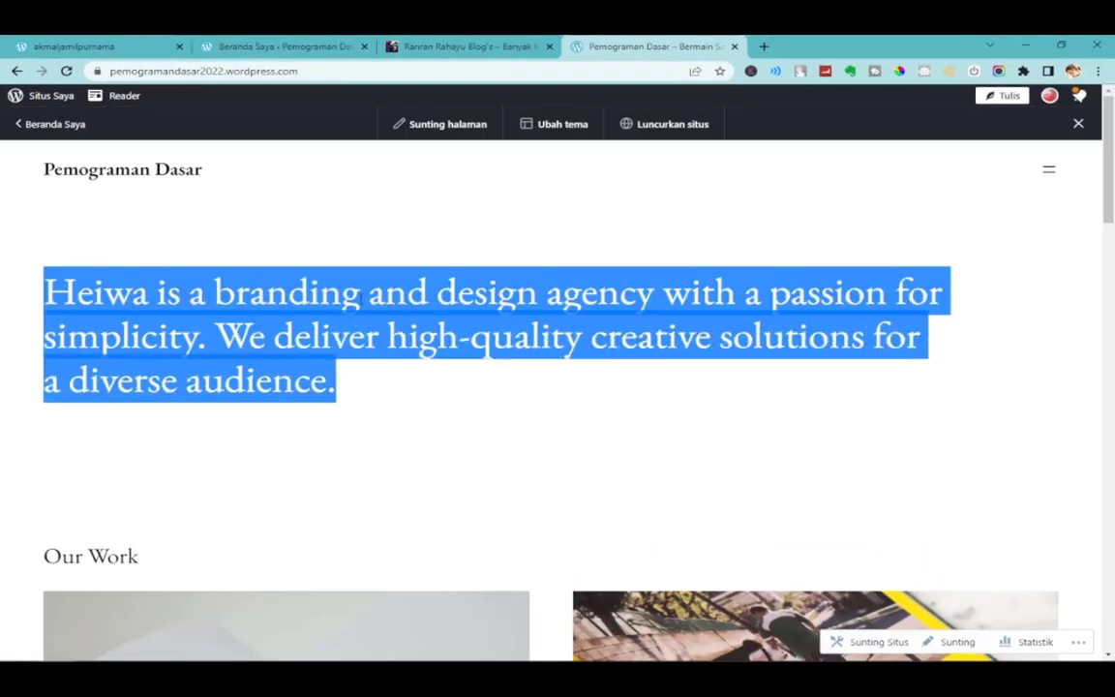
click(281, 46)
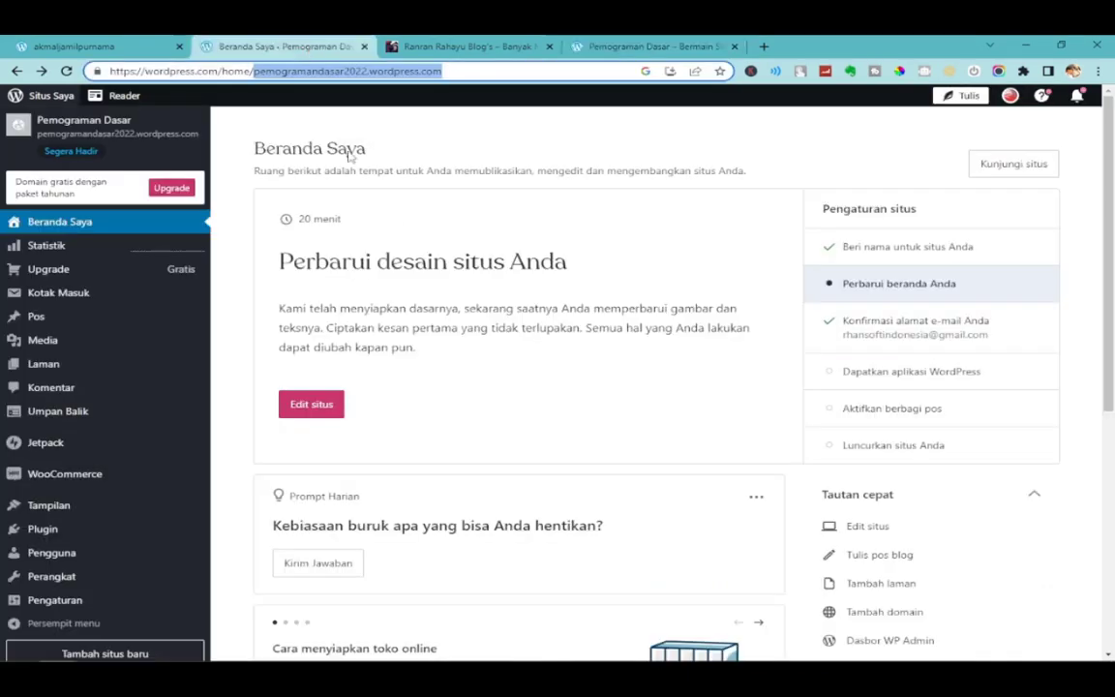
click(650, 46)
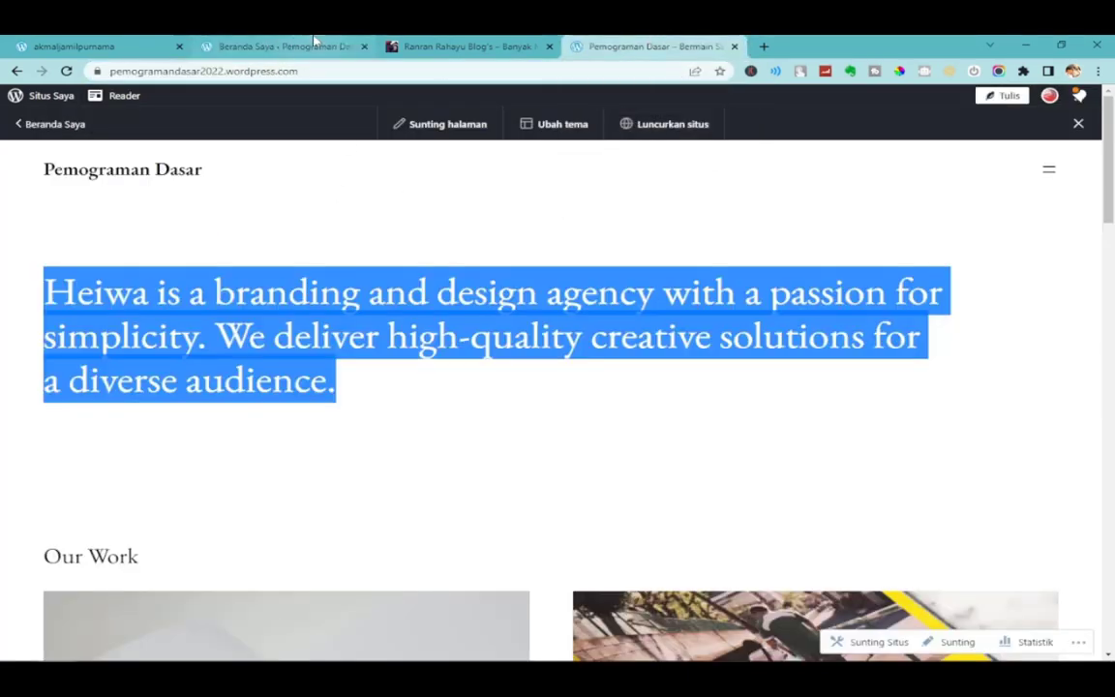
click(283, 42)
click(594, 44)
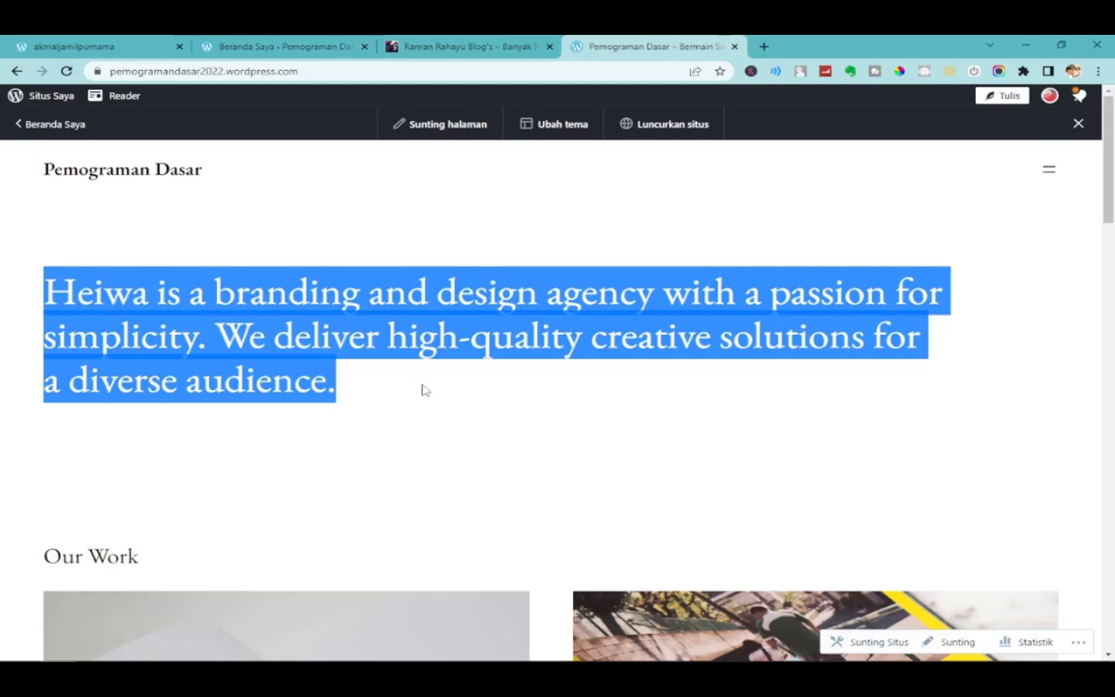
click(459, 401)
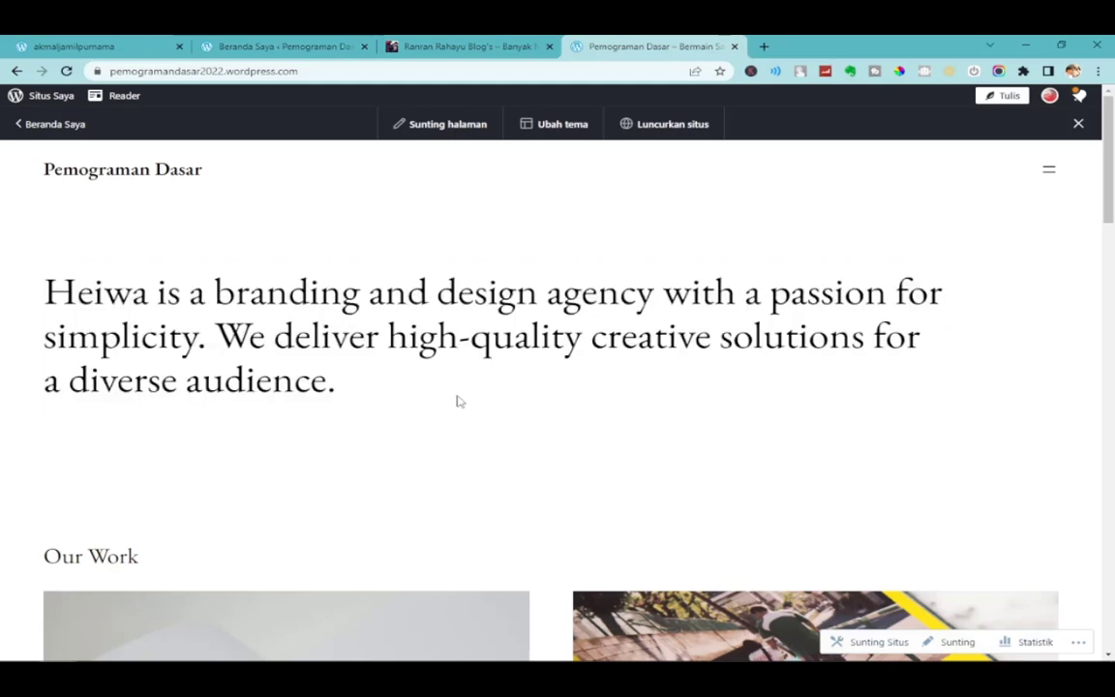
Open the Blog page from the site menu, view the sample post, and return to Beranda Saya.
click(1051, 174)
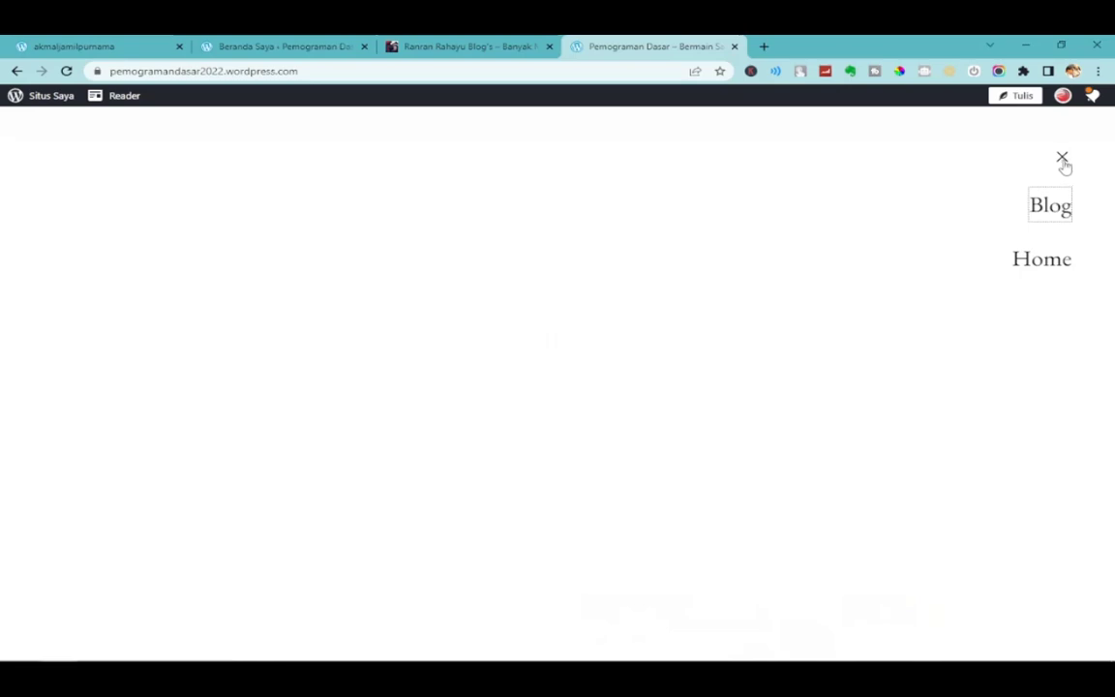
click(1052, 217)
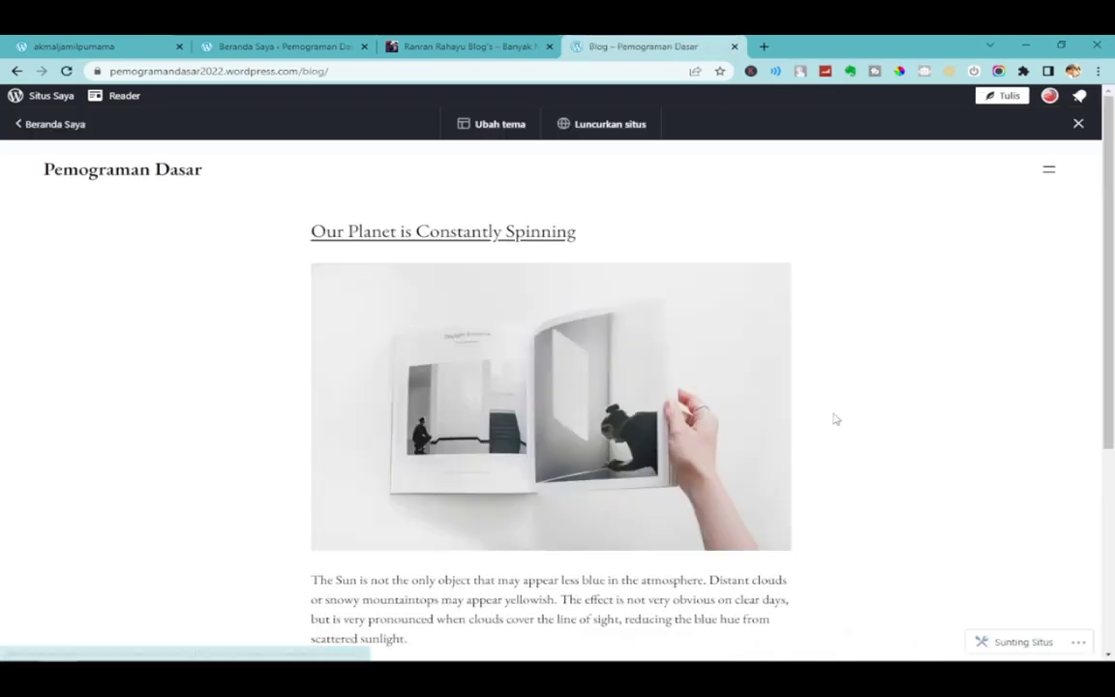
scroll(857, 484, down, 3)
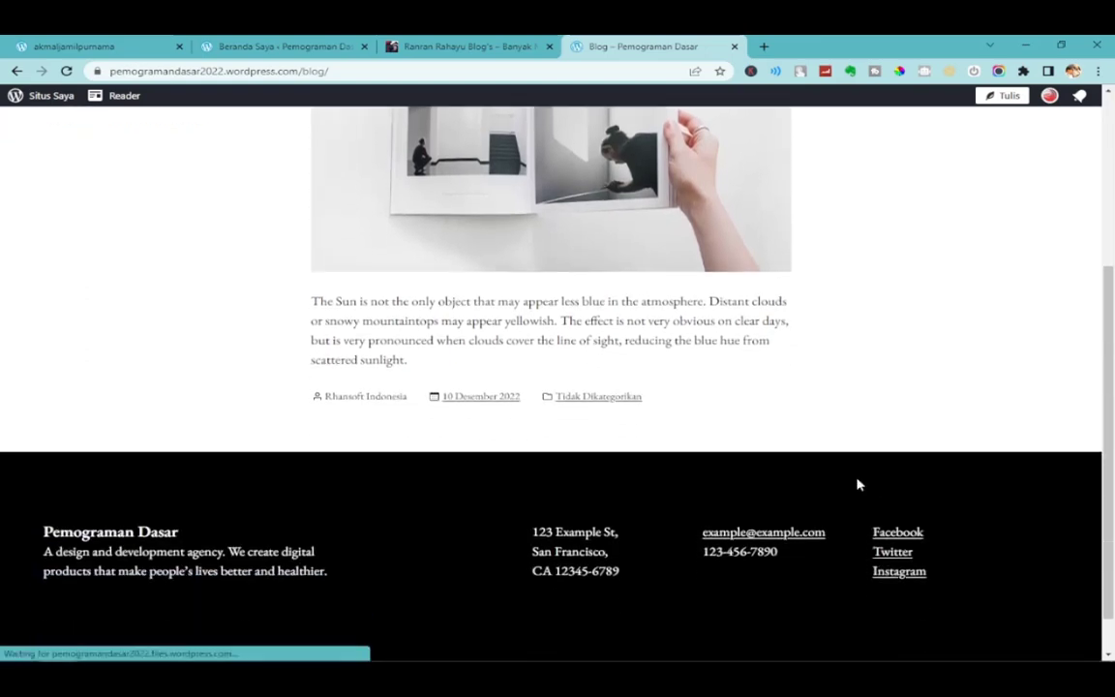
scroll(860, 484, up, 2)
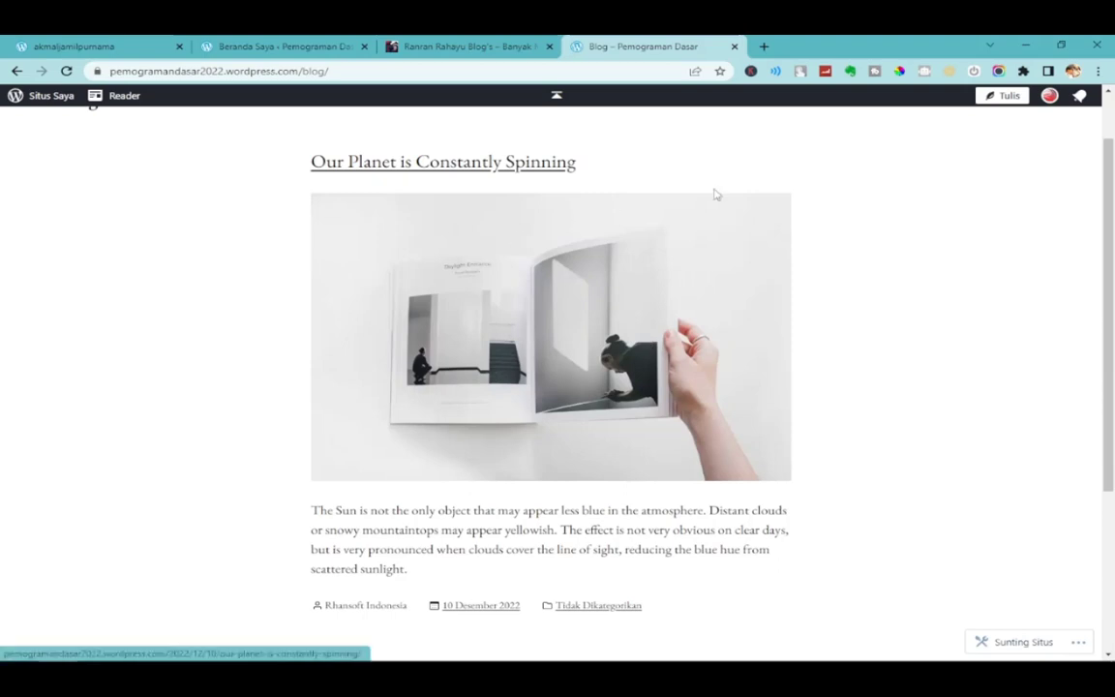
scroll(1045, 242, up, 1)
click(1053, 174)
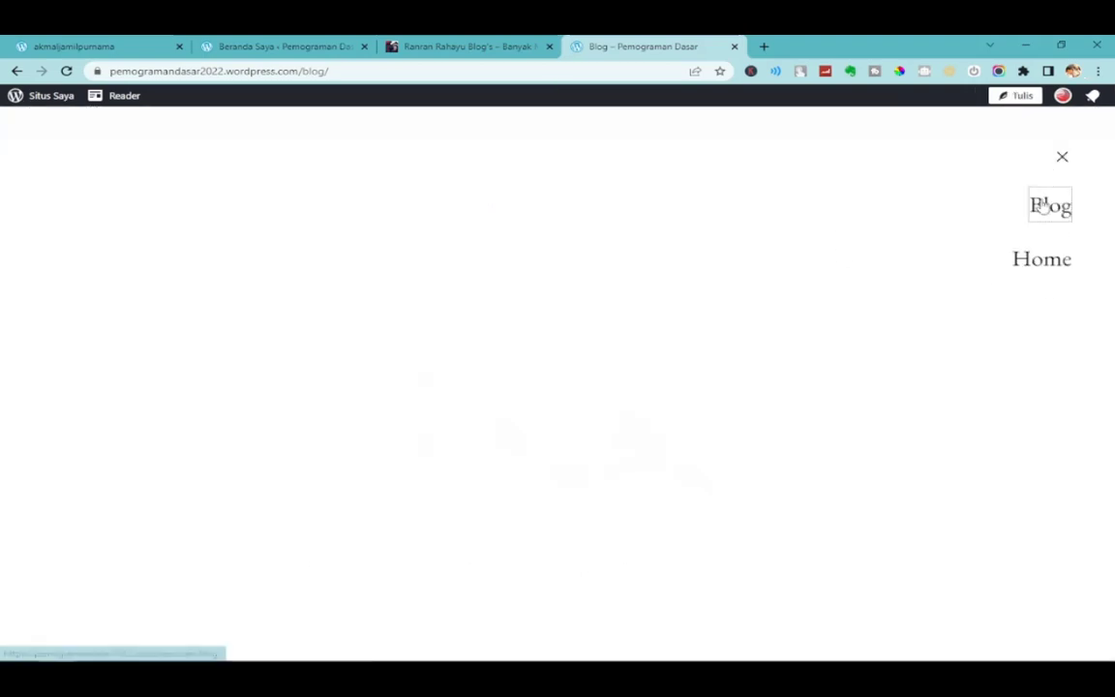
click(1043, 204)
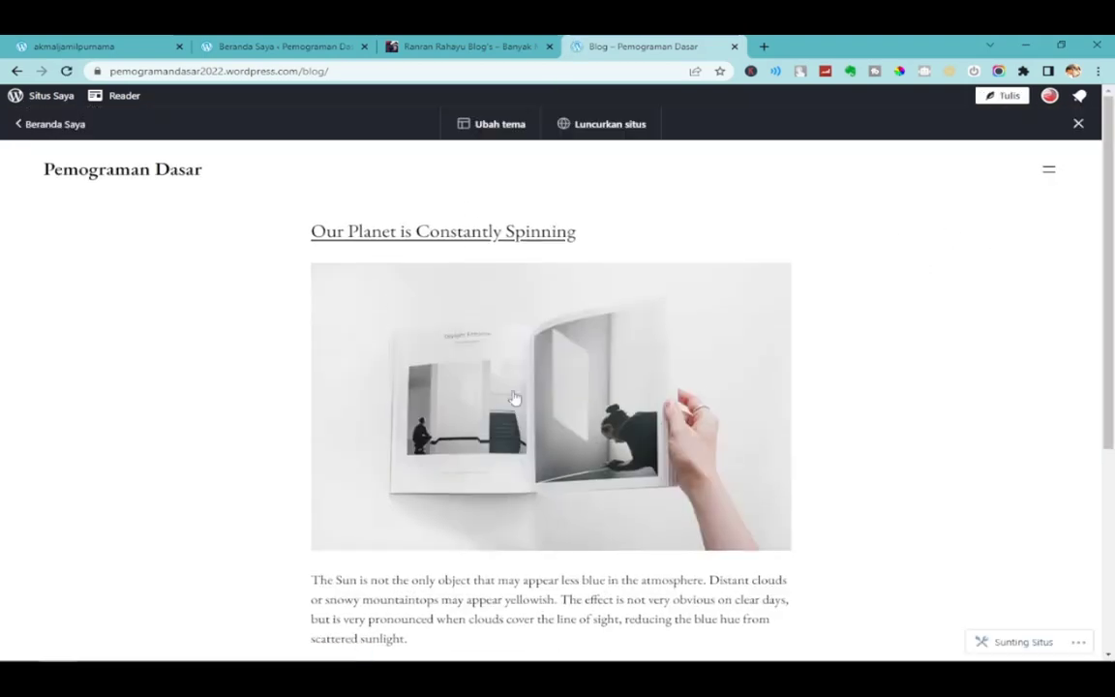
click(278, 43)
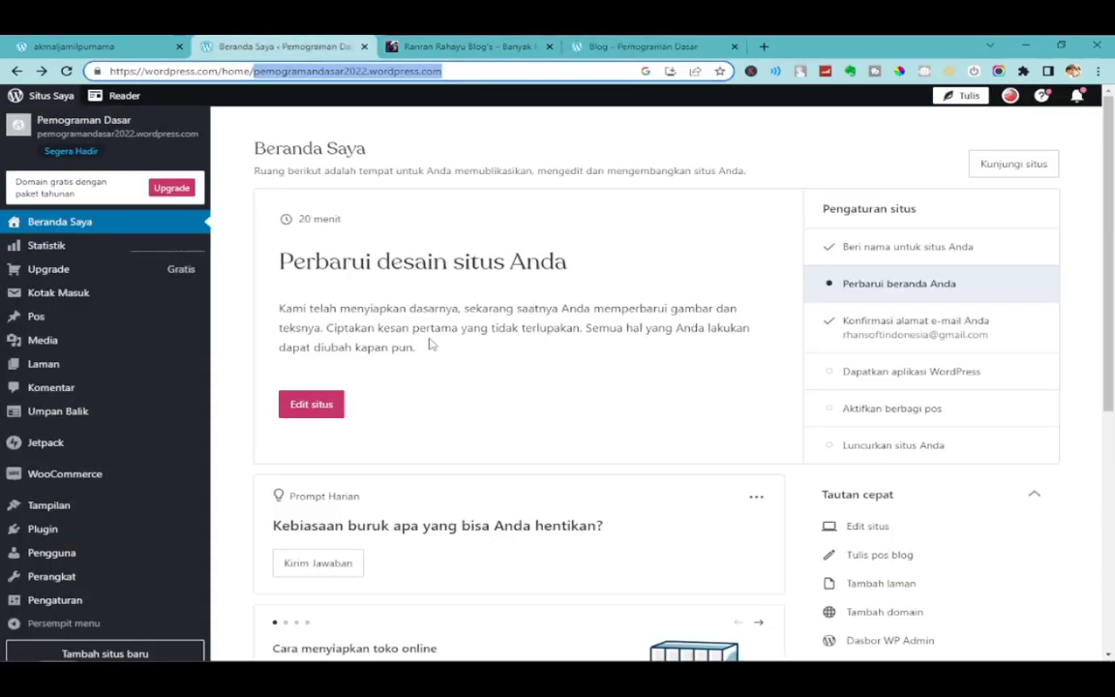
Open the Customizer for Pemograman Dasar from the dashboard's Tampilan > Sesuaikan.
click(619, 47)
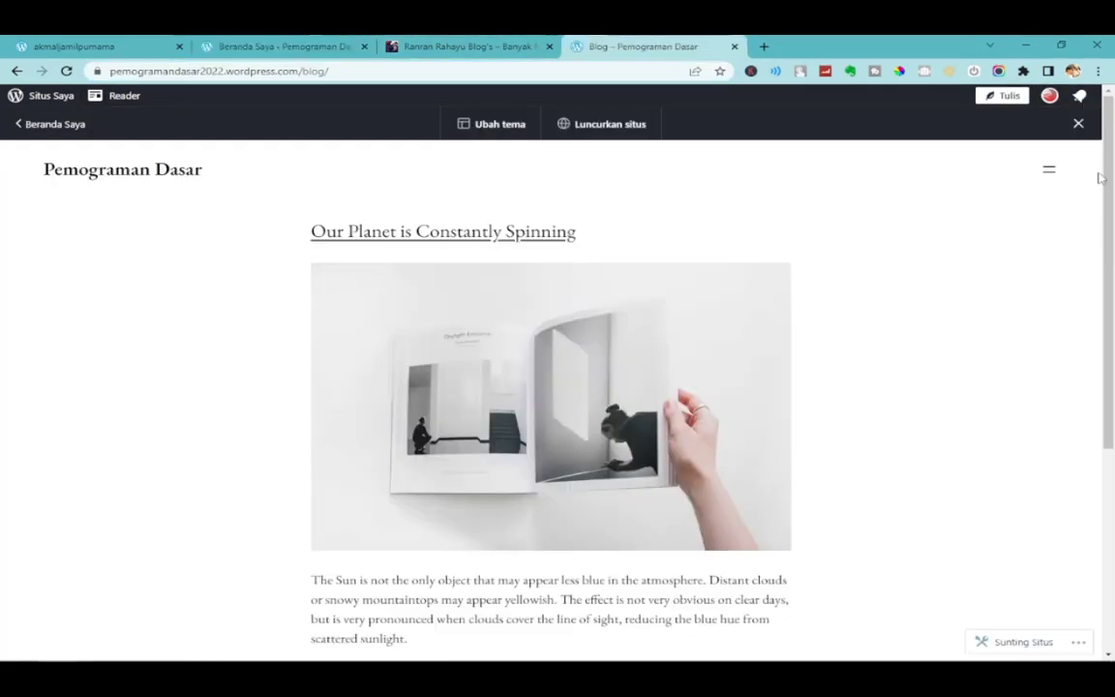
click(1049, 171)
click(261, 45)
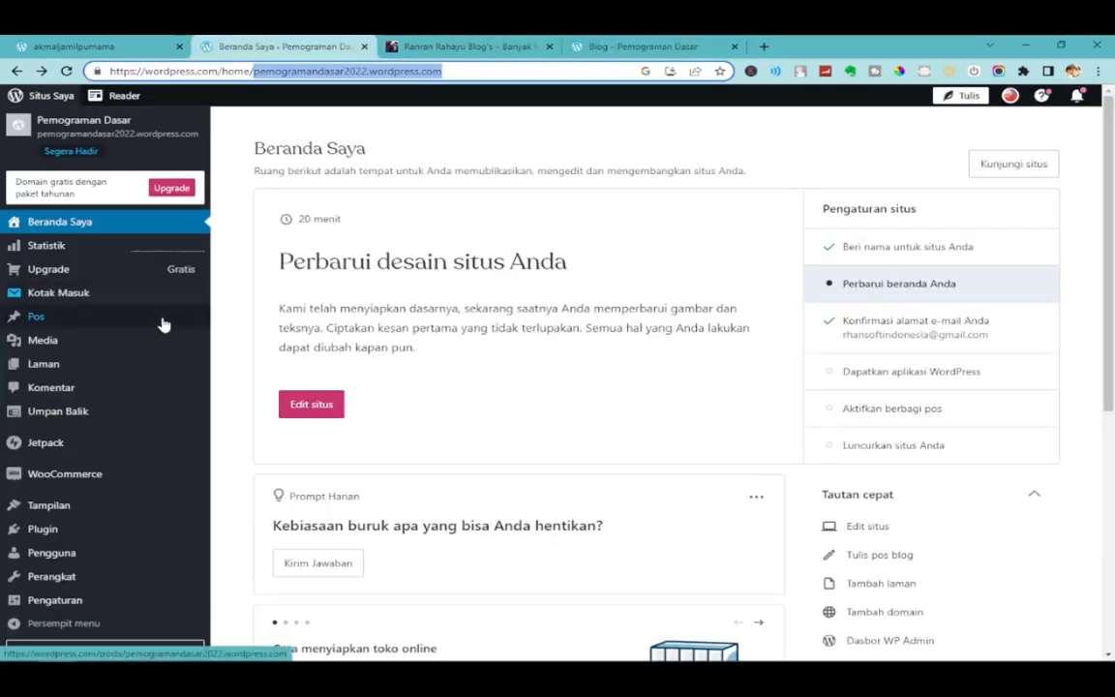
mouse_move(121, 519)
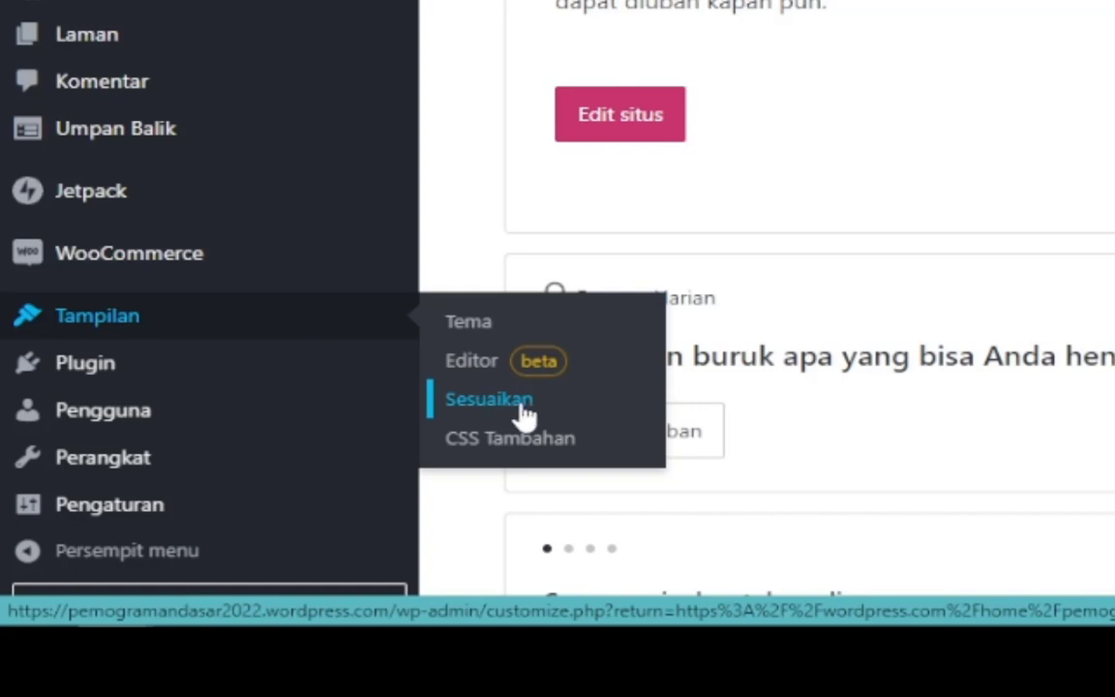
click(471, 411)
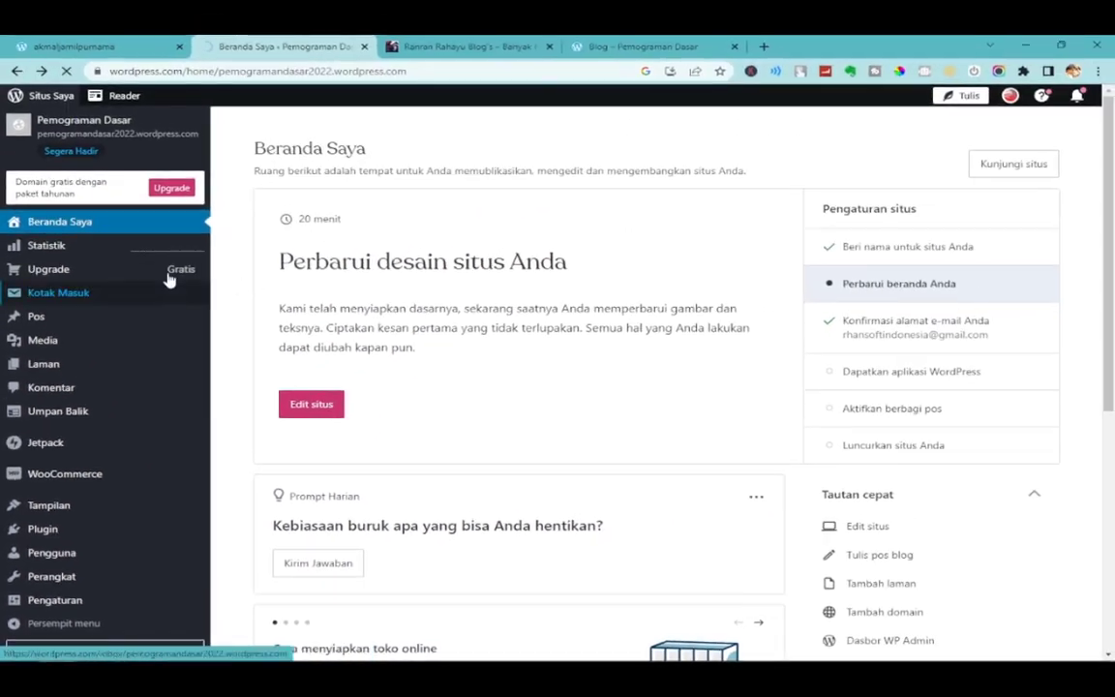
mouse_move(179, 279)
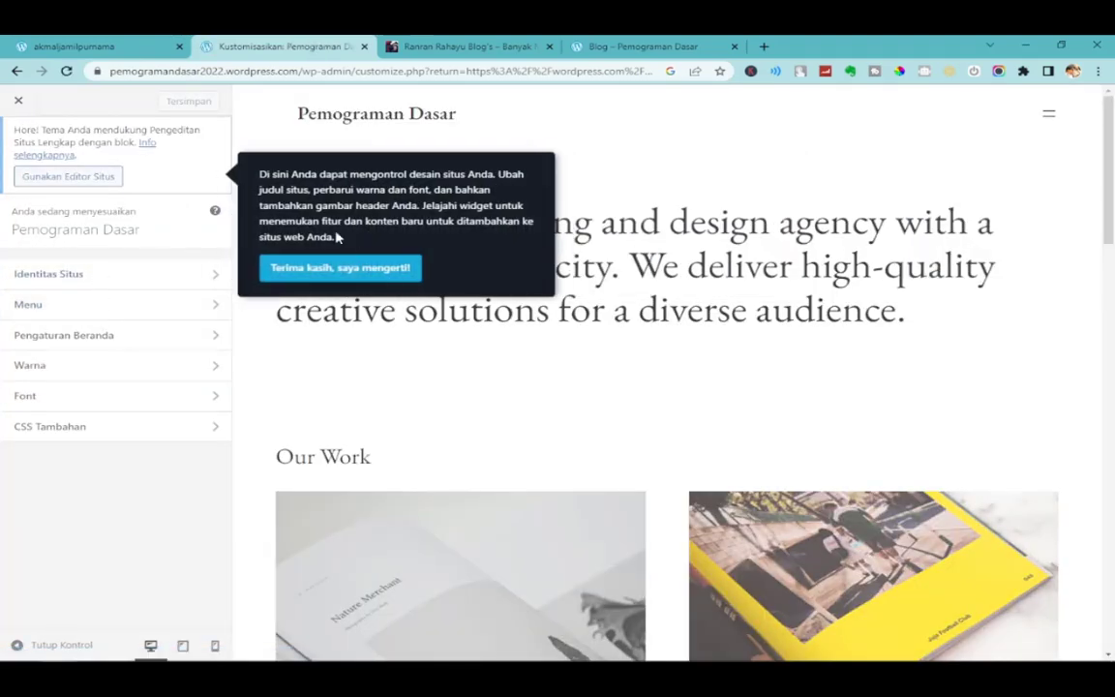
Open the logo picker in the Customizer's Site Identity (Identitas Situs) section.
click(165, 277)
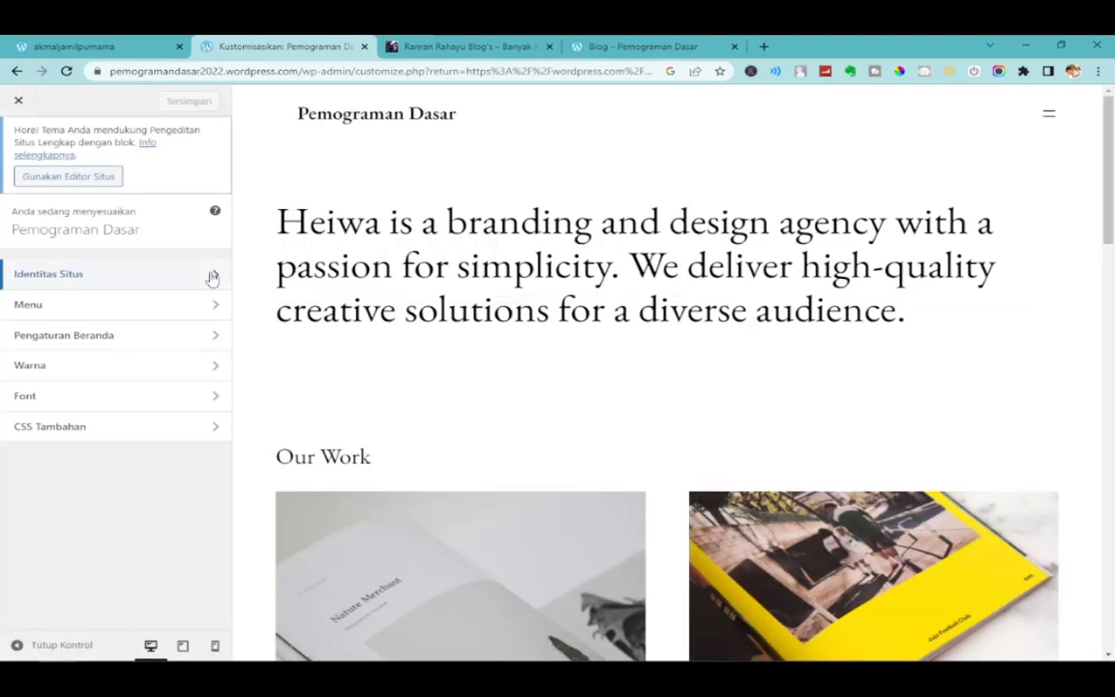
click(214, 278)
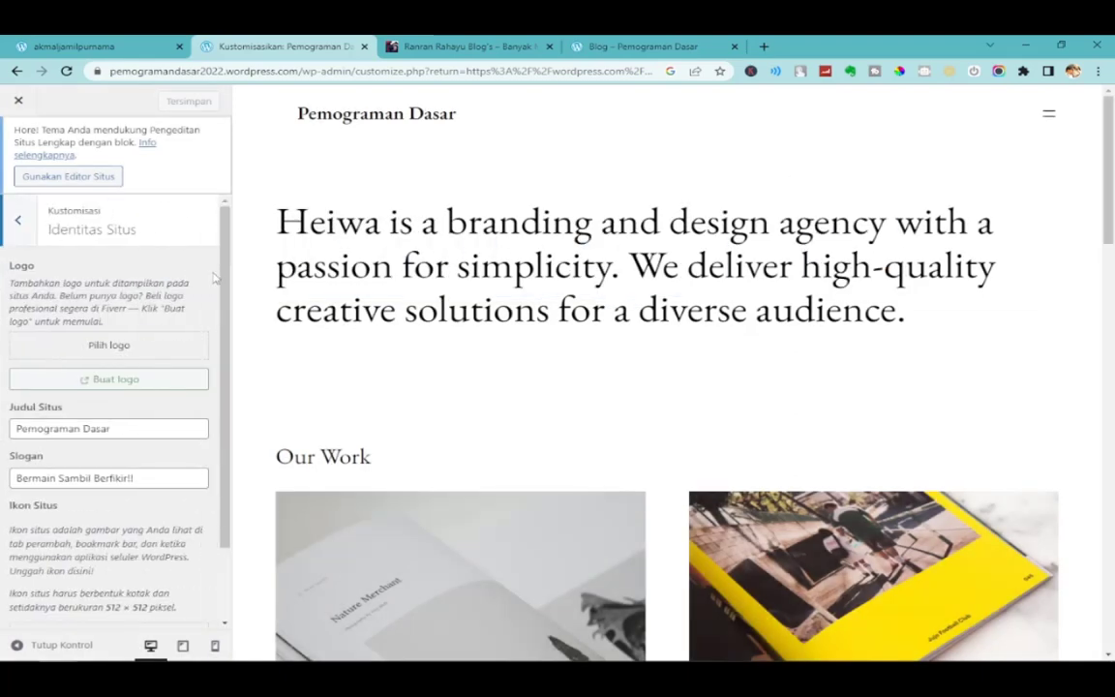
click(110, 347)
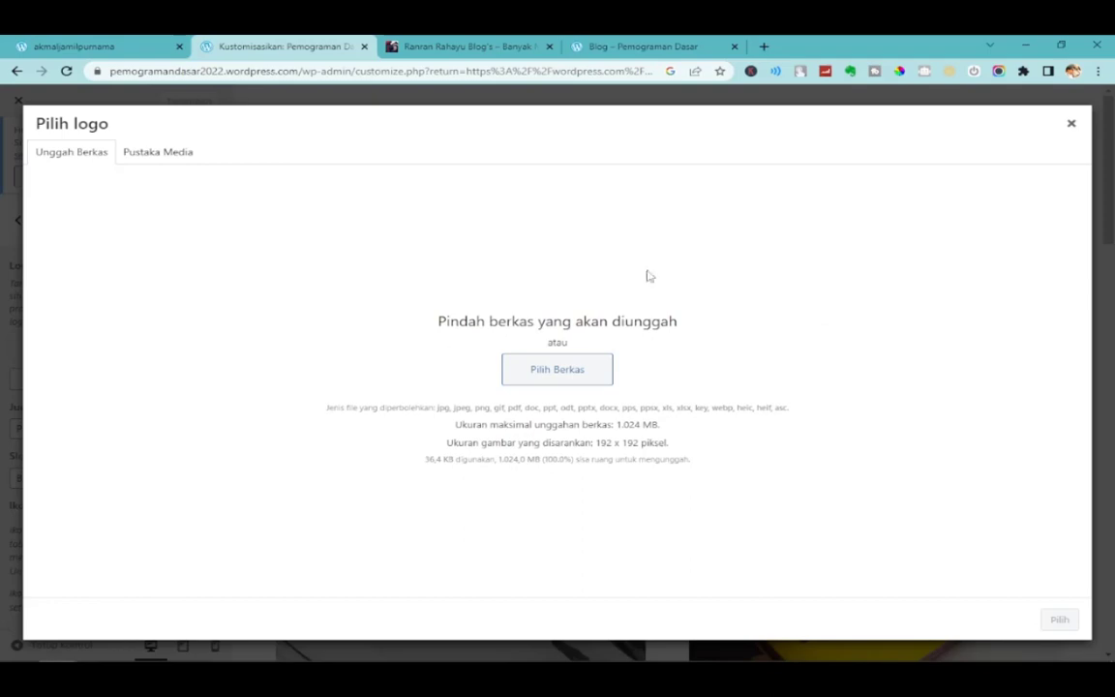
click(1072, 125)
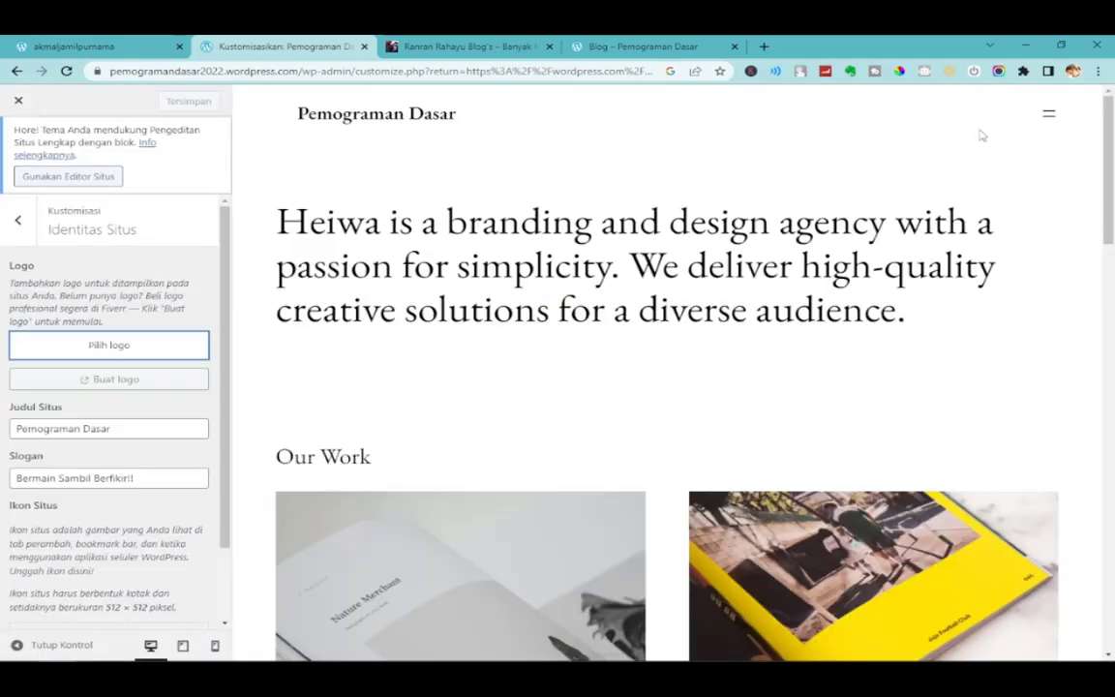
key(ctrl+Tab)
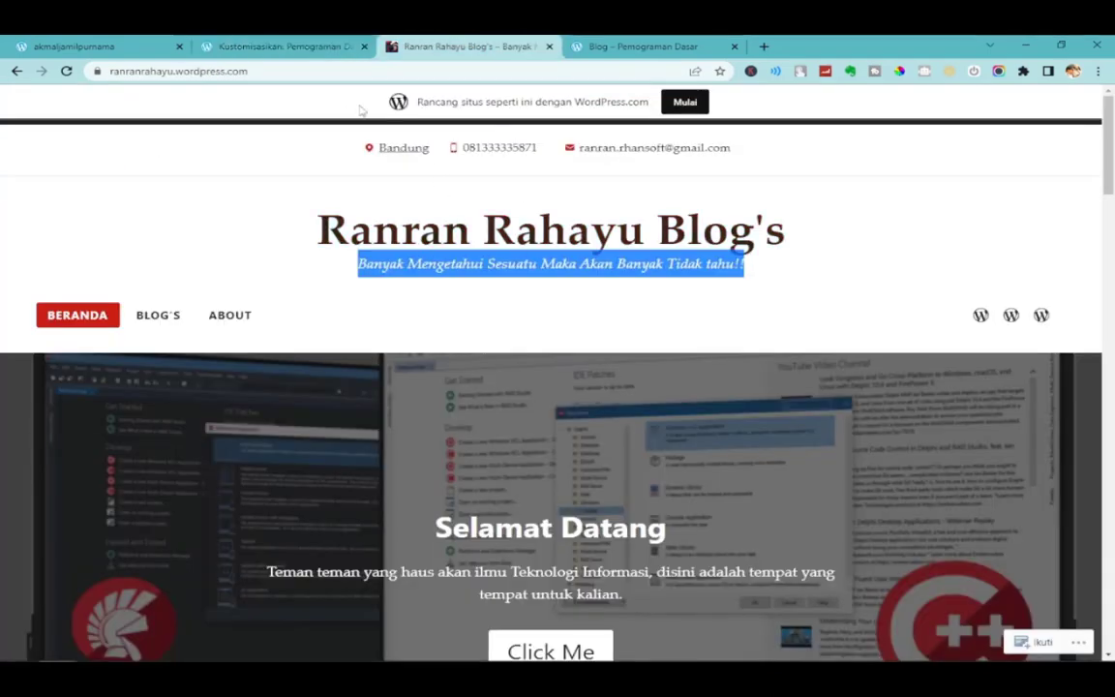
click(271, 44)
click(438, 44)
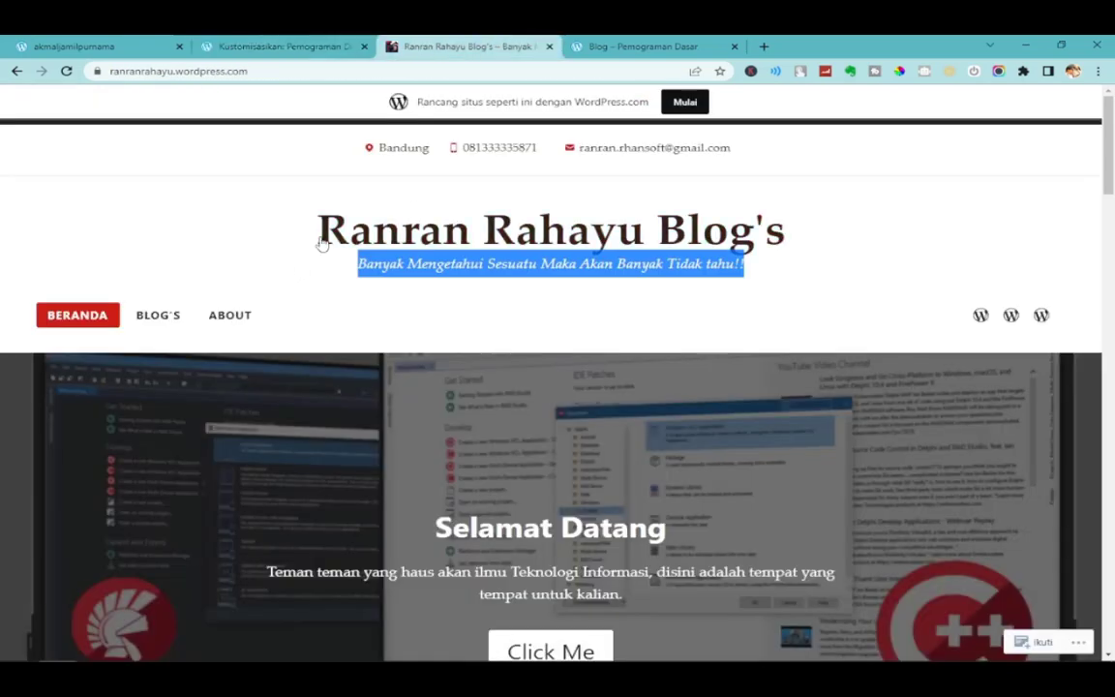
key(ctrl+shift+Tab)
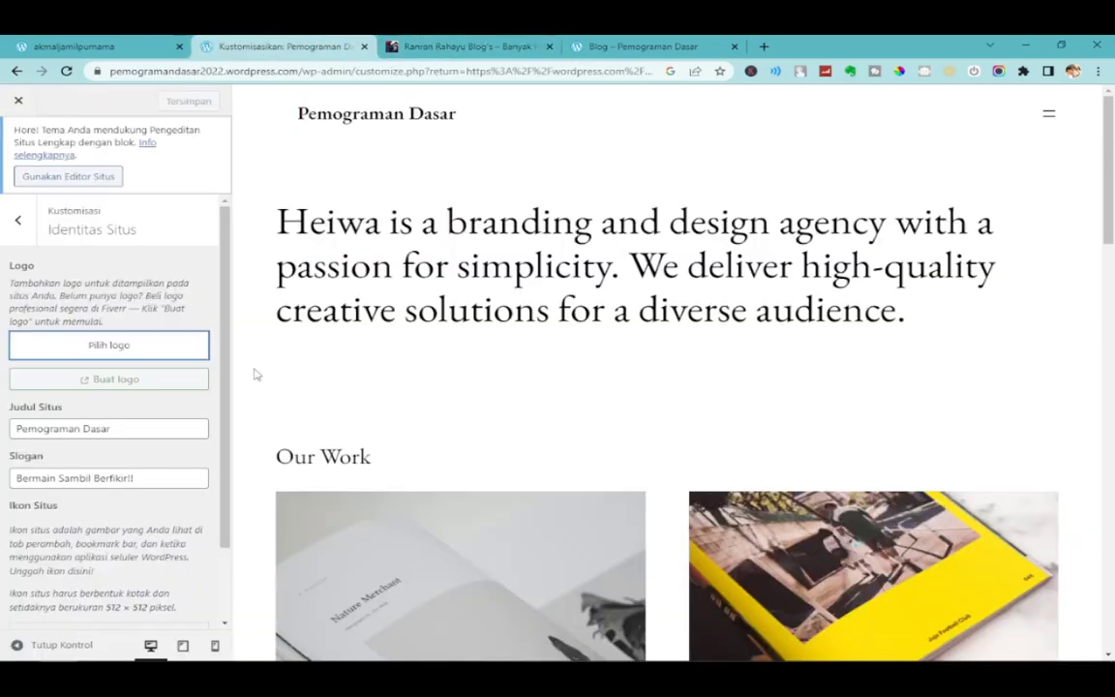
click(104, 348)
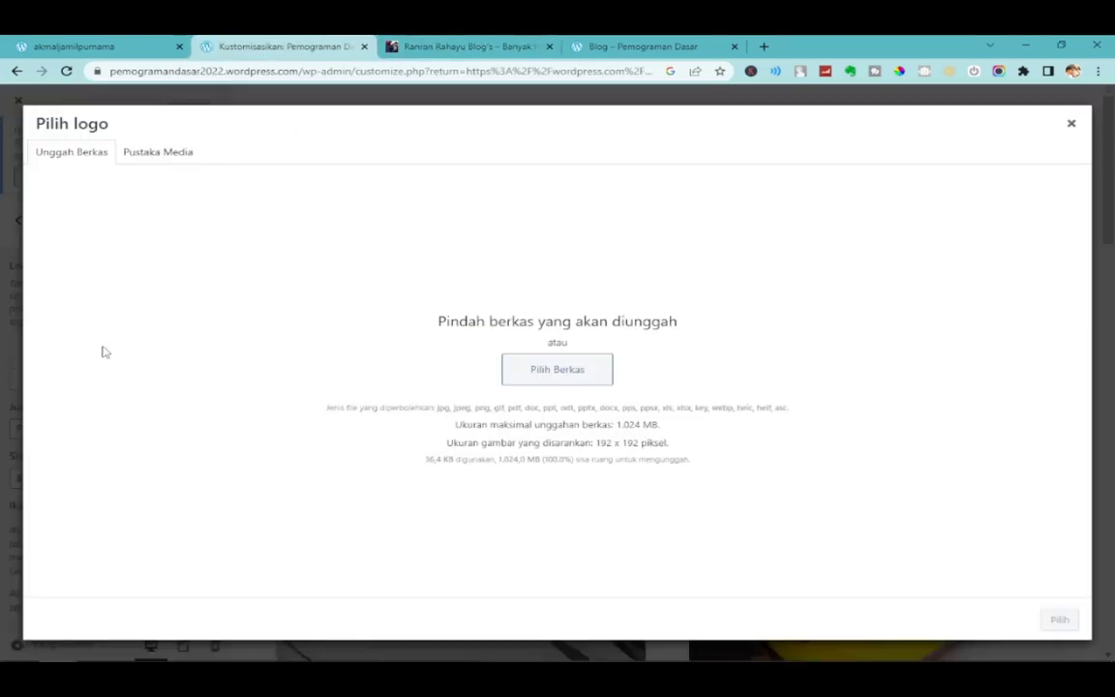
Upload 891399.png from Pictures and crop it in as the site logo.
click(561, 375)
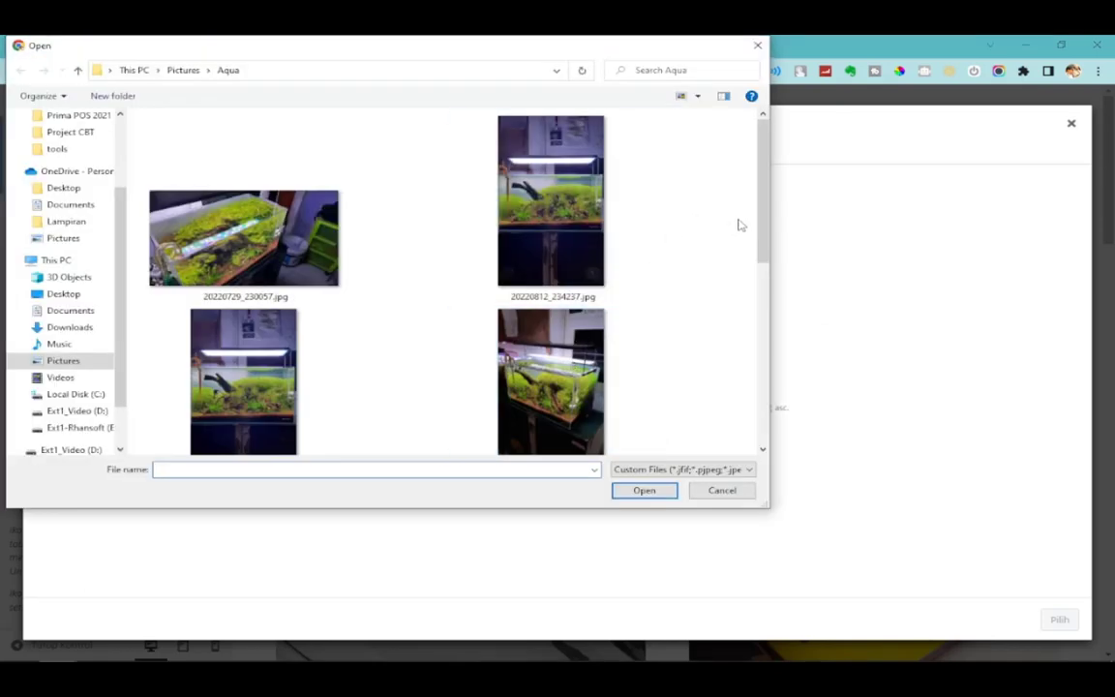
mouse_move(761, 239)
mouse_down()
mouse_move(761, 388)
mouse_move(761, 232)
mouse_up()
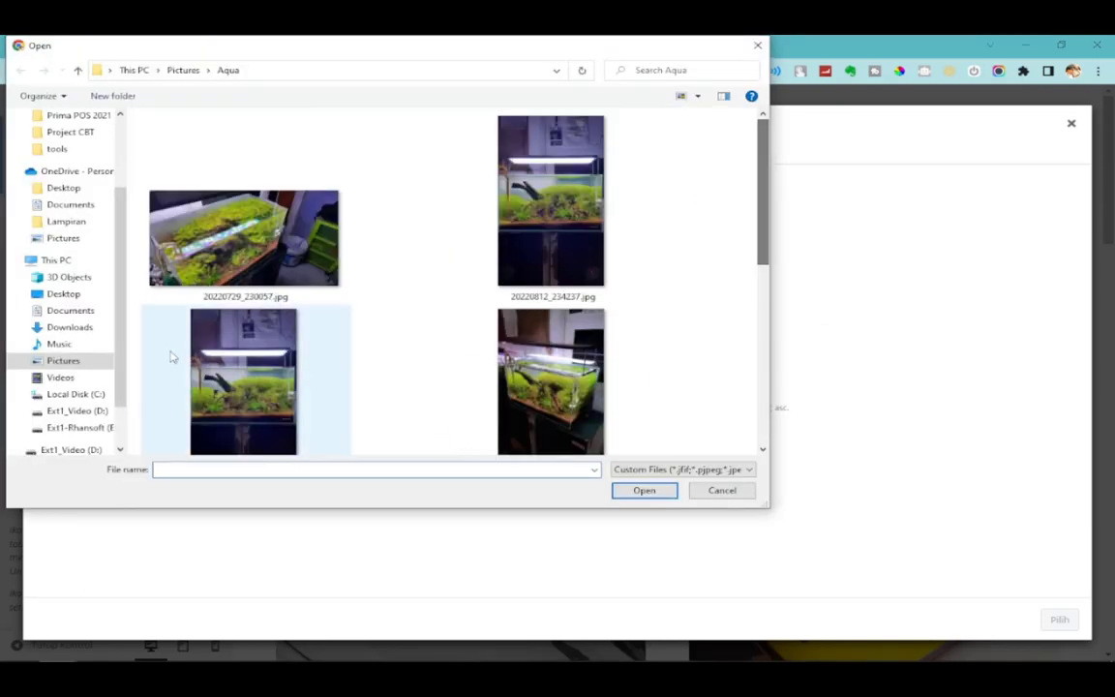
click(42, 365)
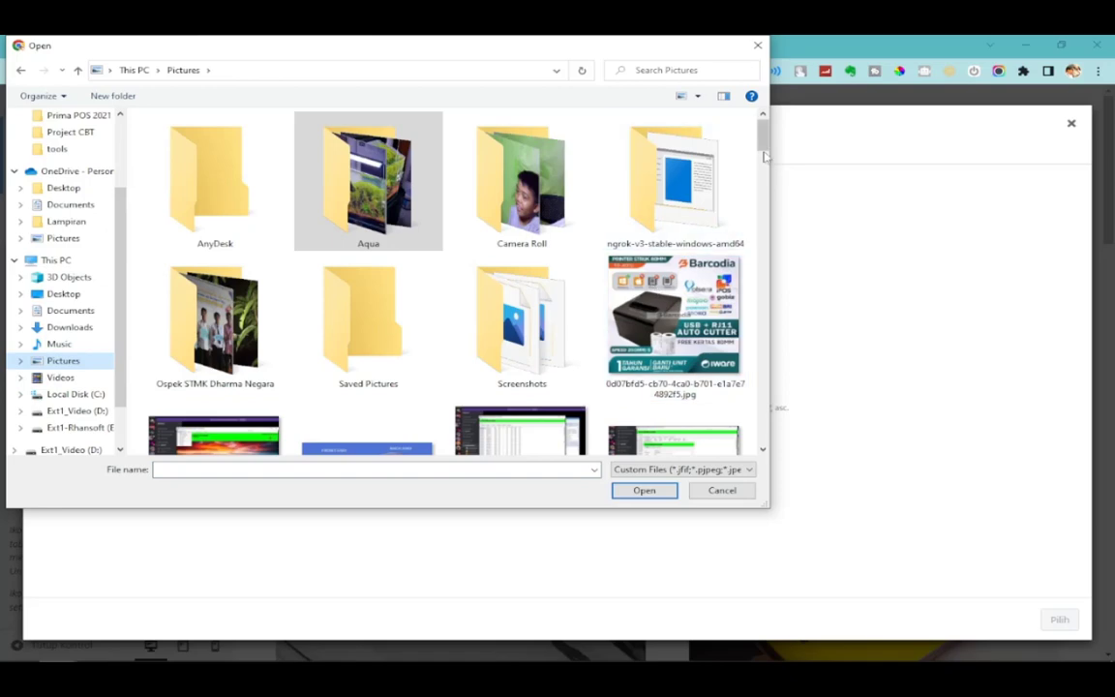
drag(763, 146, 767, 187)
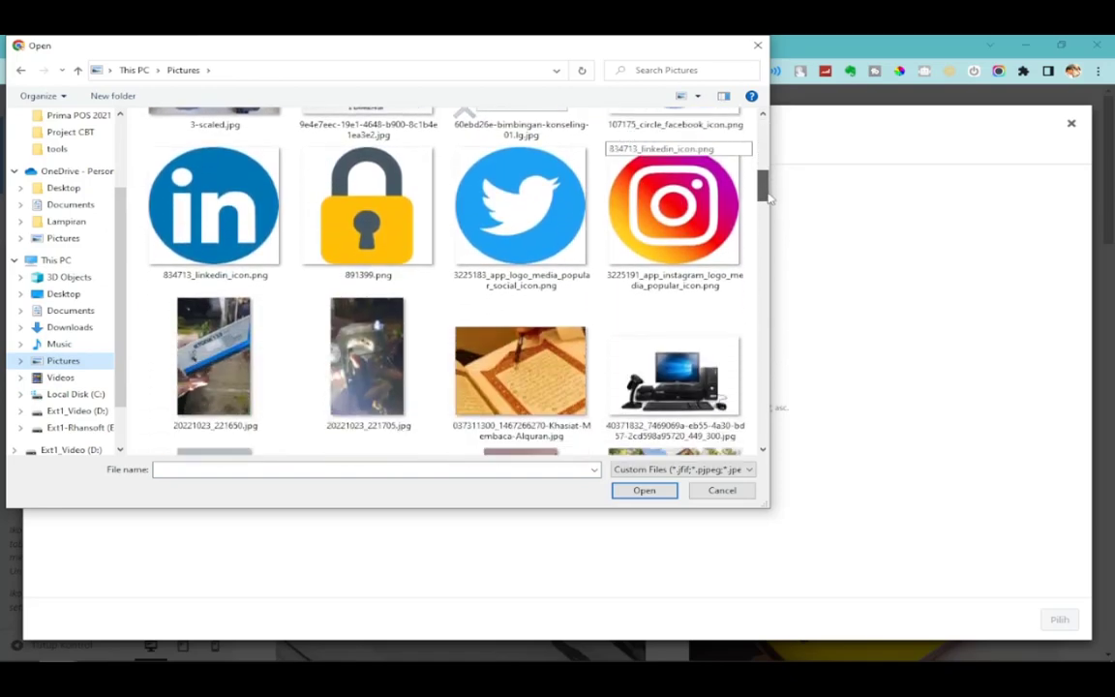
click(368, 205)
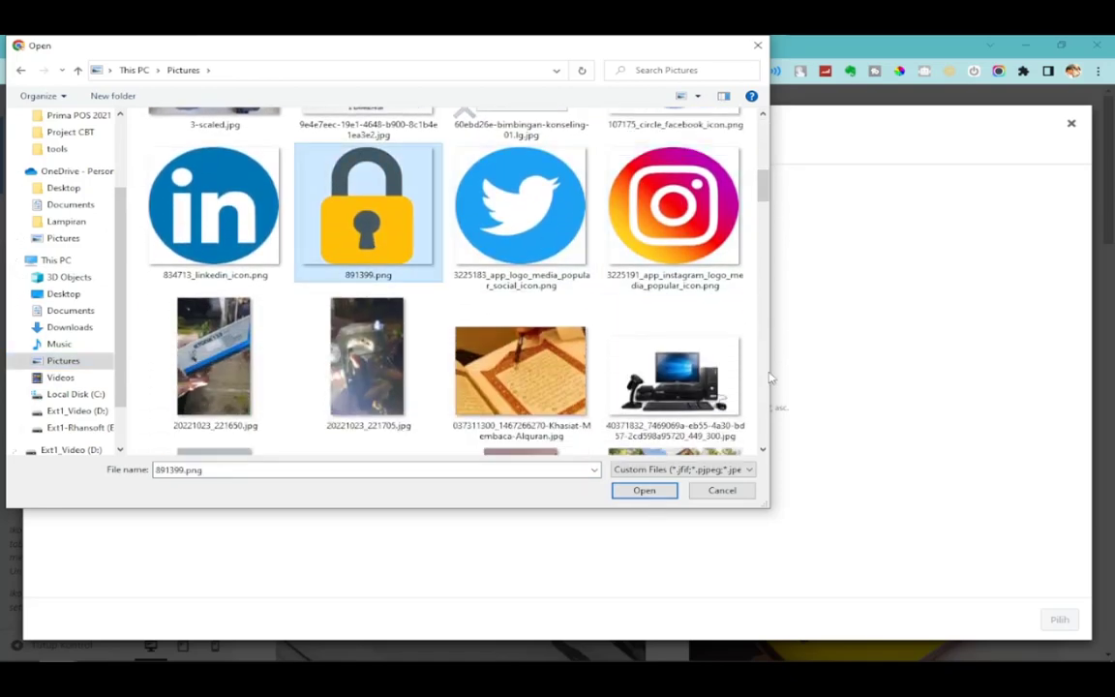
click(646, 491)
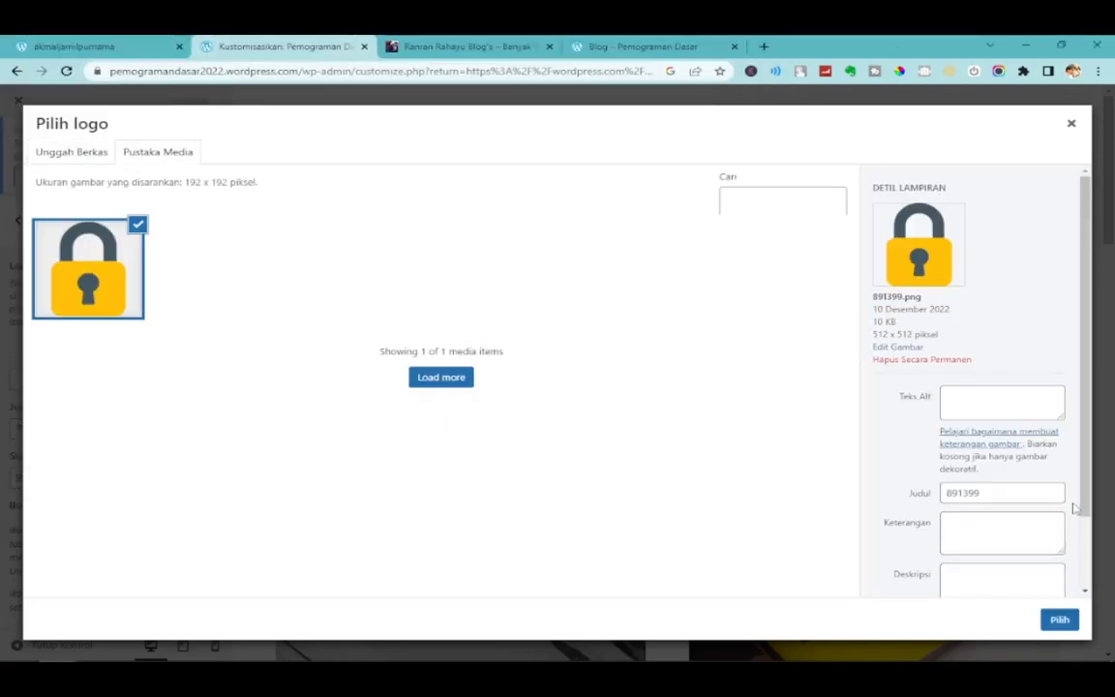
scroll(1073, 508, down, 2)
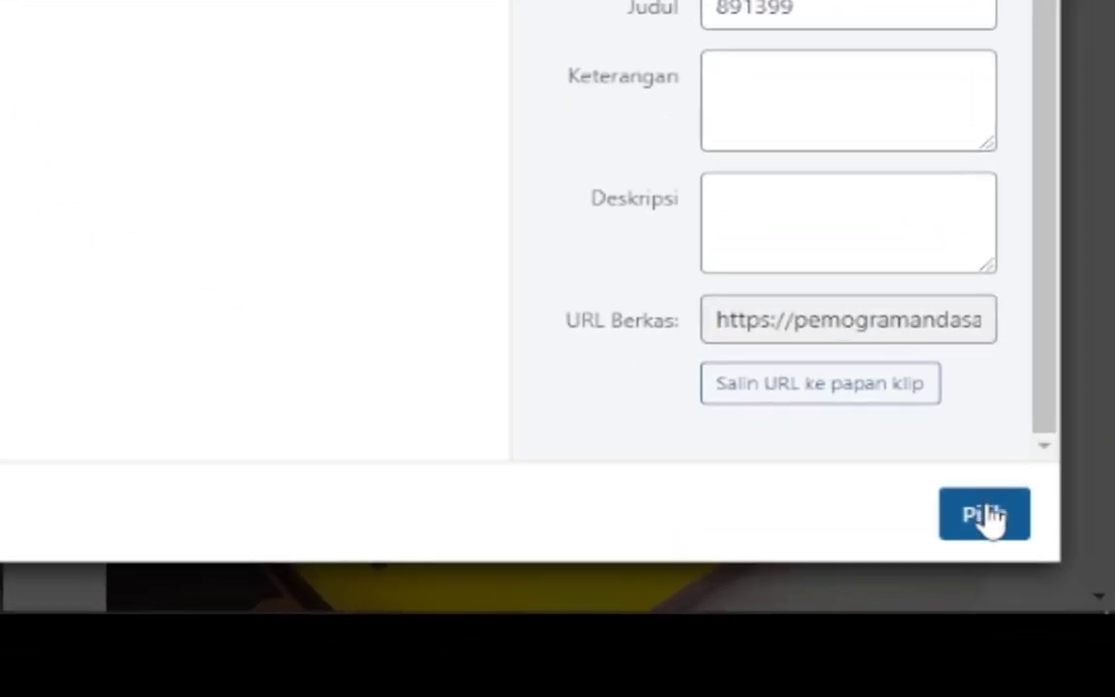
click(987, 516)
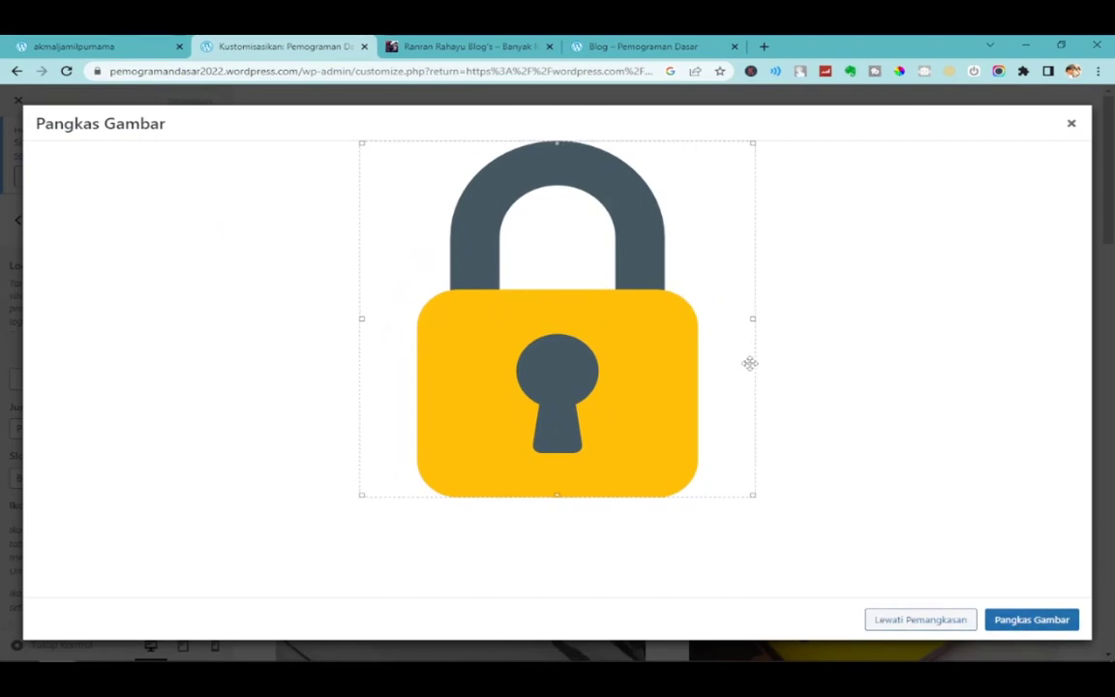
click(1056, 620)
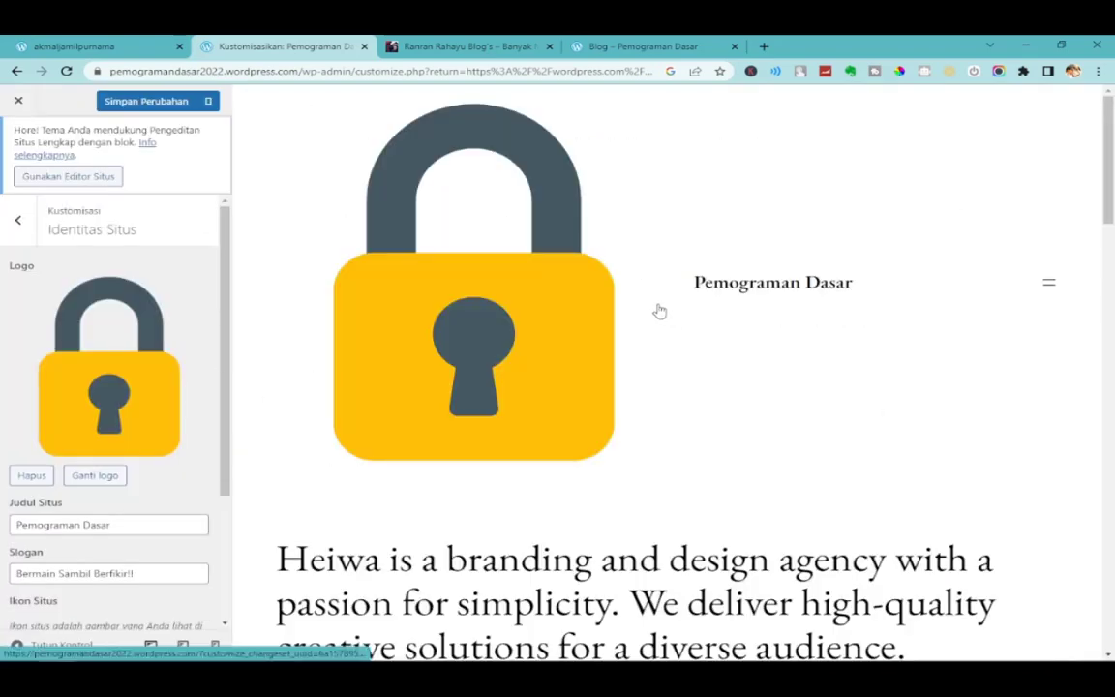
Save the padlock logo change and reload the live Blog page.
click(136, 103)
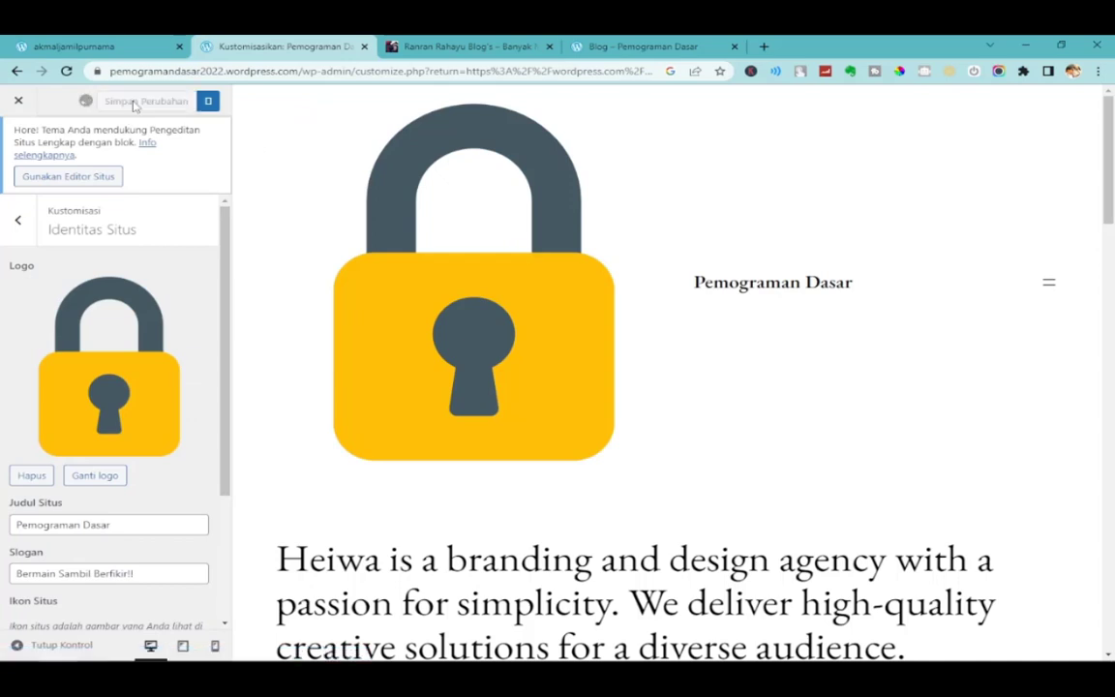
click(426, 47)
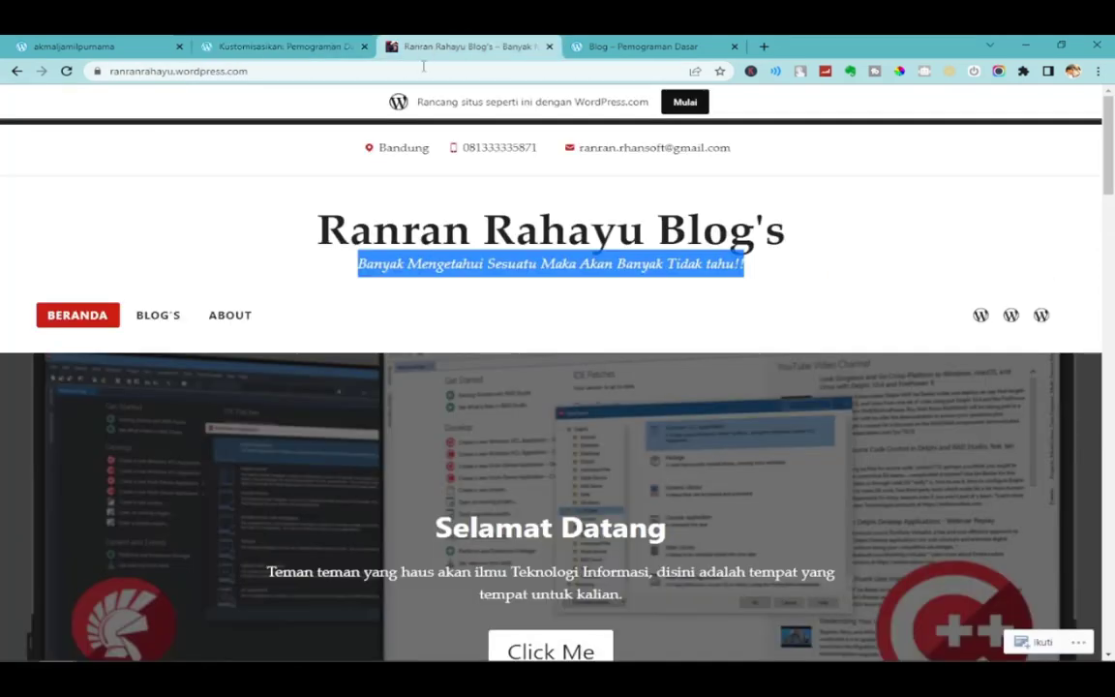
click(671, 46)
click(66, 71)
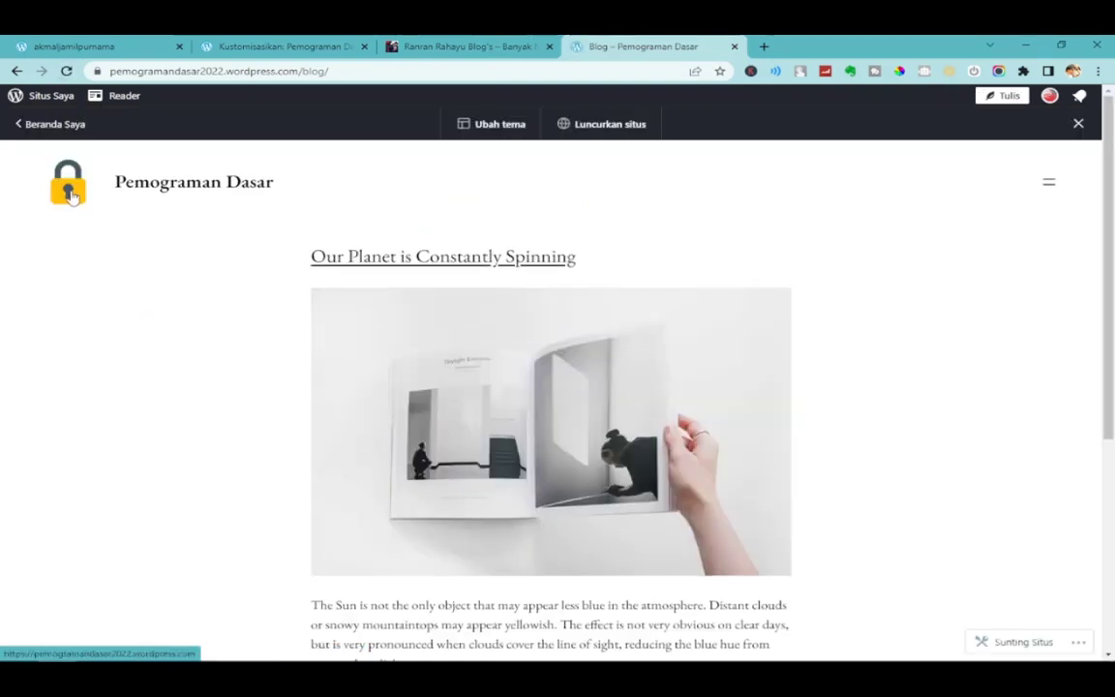
Check the site title on the live blog and go to Home via the navigation menu.
drag(327, 193, 137, 224)
click(332, 206)
drag(332, 207, 108, 179)
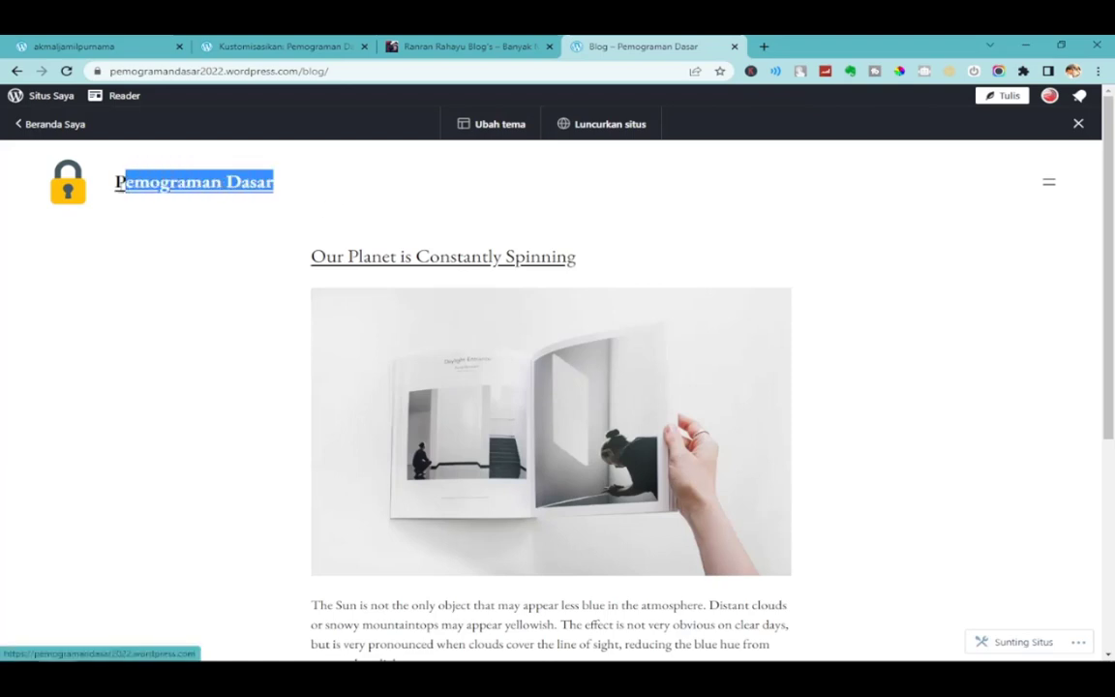
drag(268, 186, 171, 183)
click(307, 191)
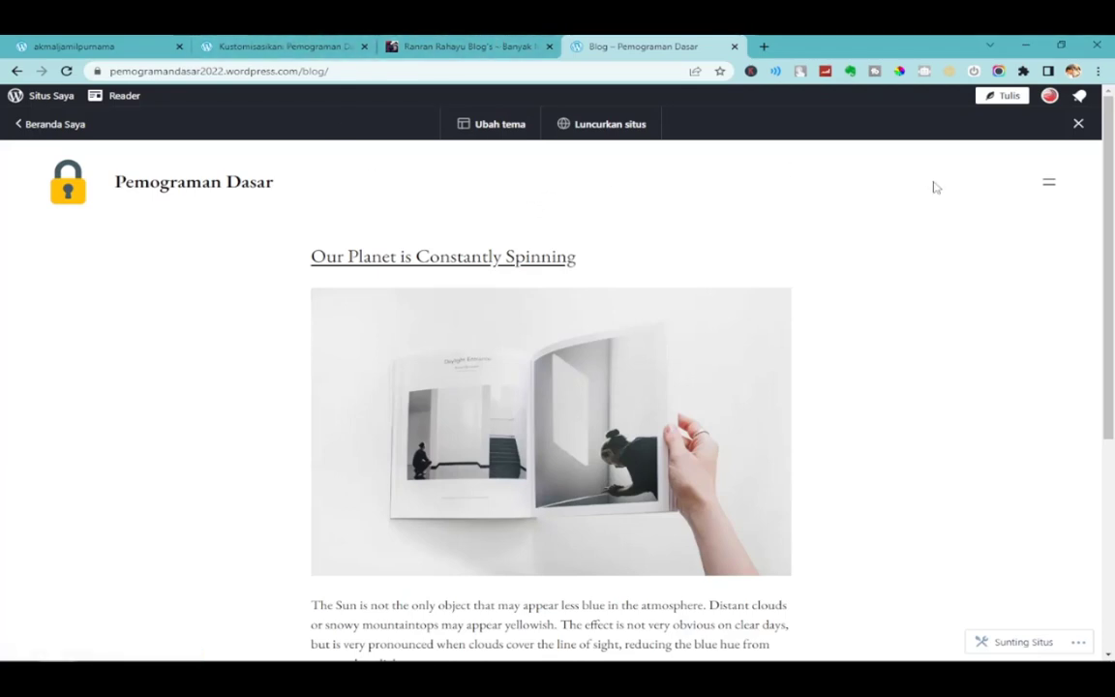
click(1051, 183)
click(1039, 259)
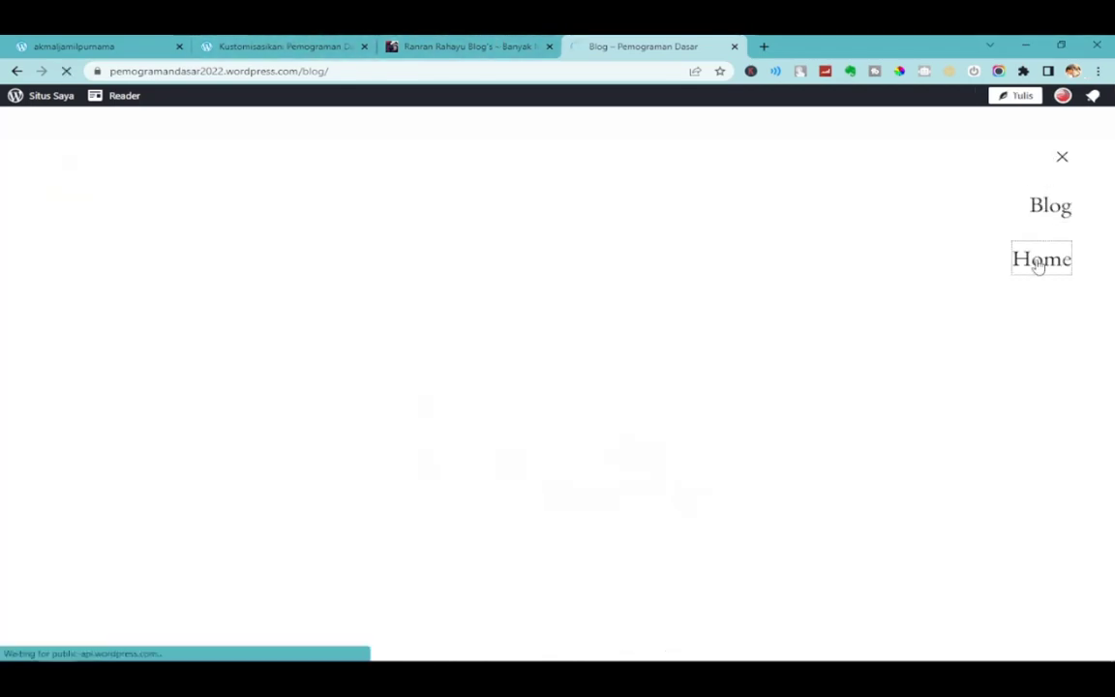
scroll(267, 371, down, 4)
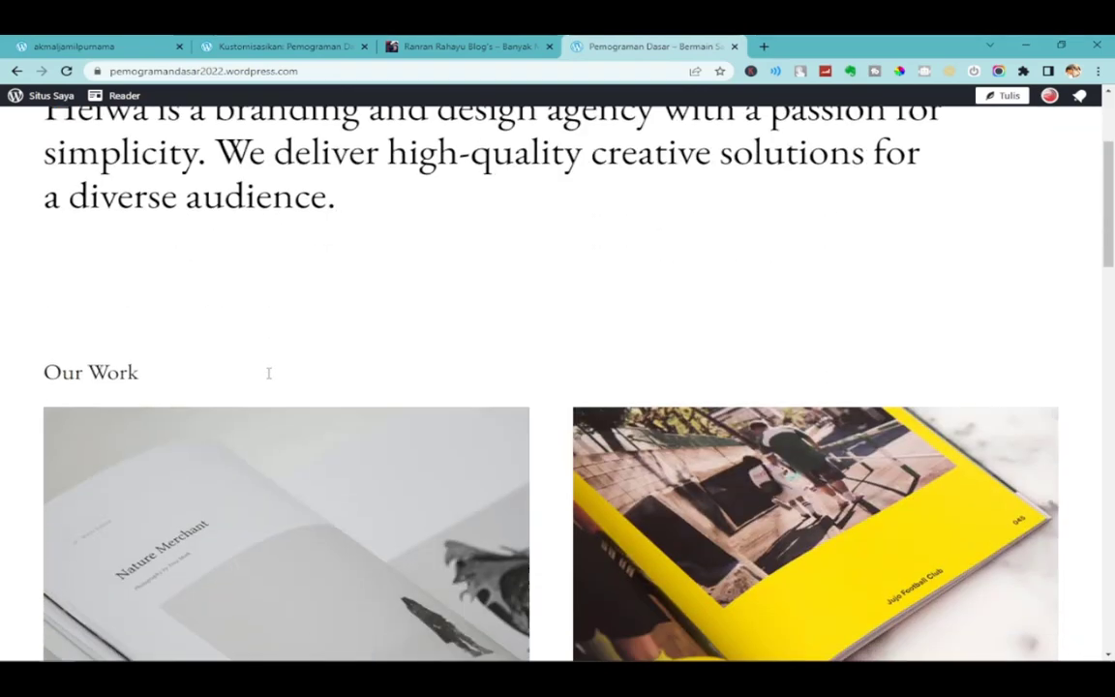
scroll(269, 373, up, 3)
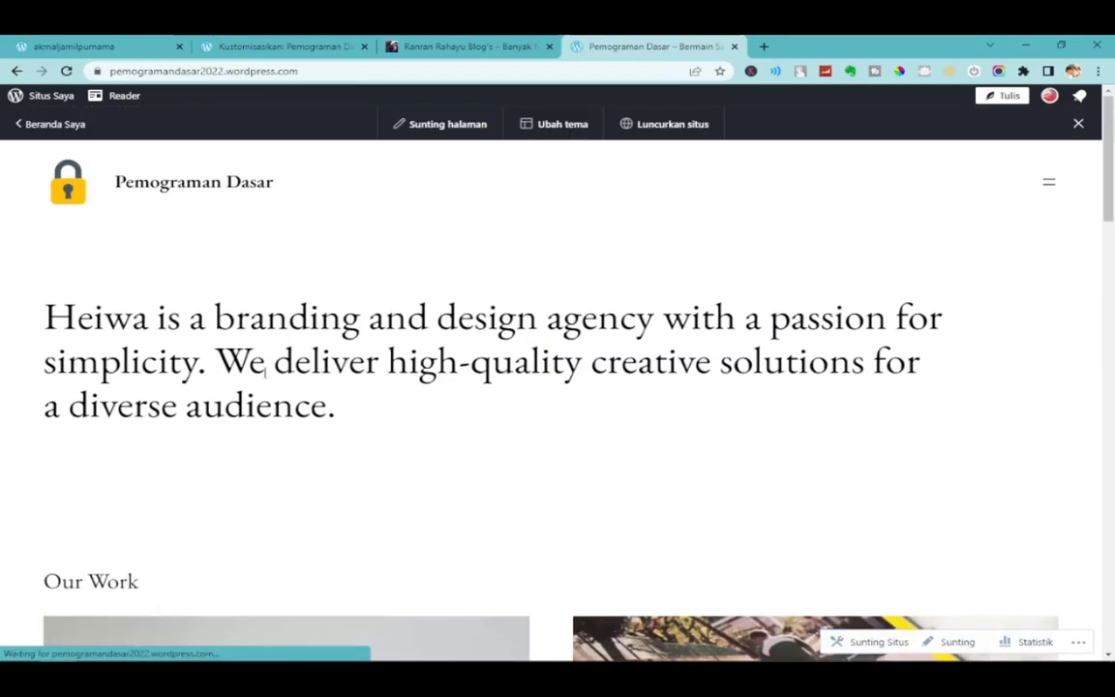
Change the Site Title (Judul Situs) to 'Pemograman Dasar Masa Kini'.
click(316, 44)
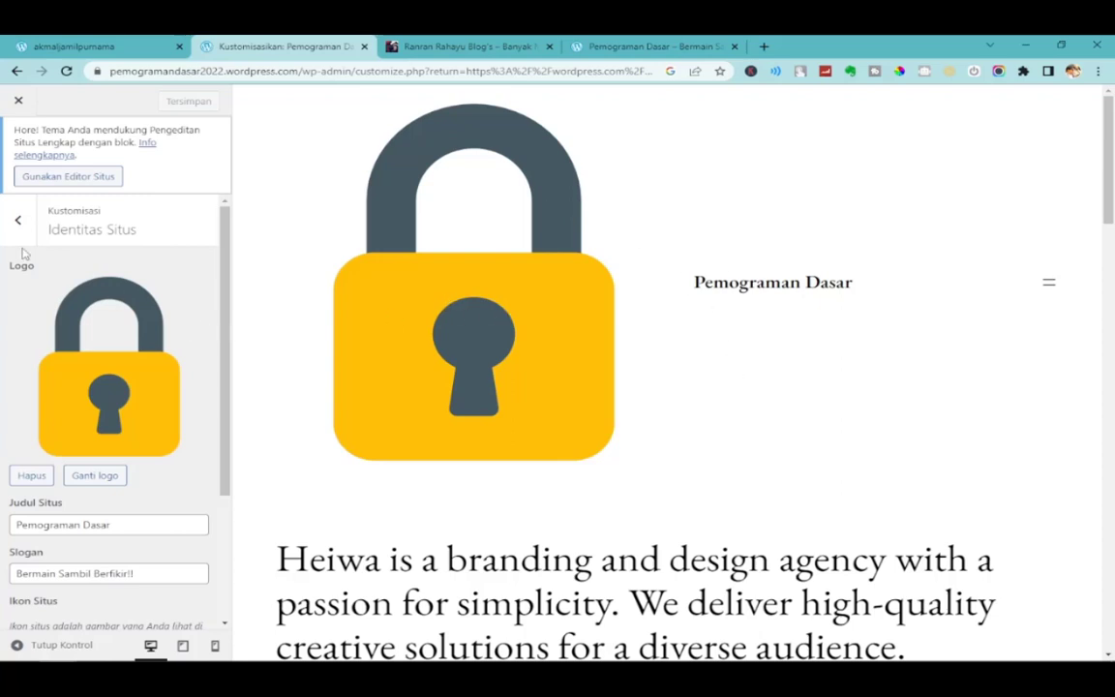
scroll(194, 406, down, 3)
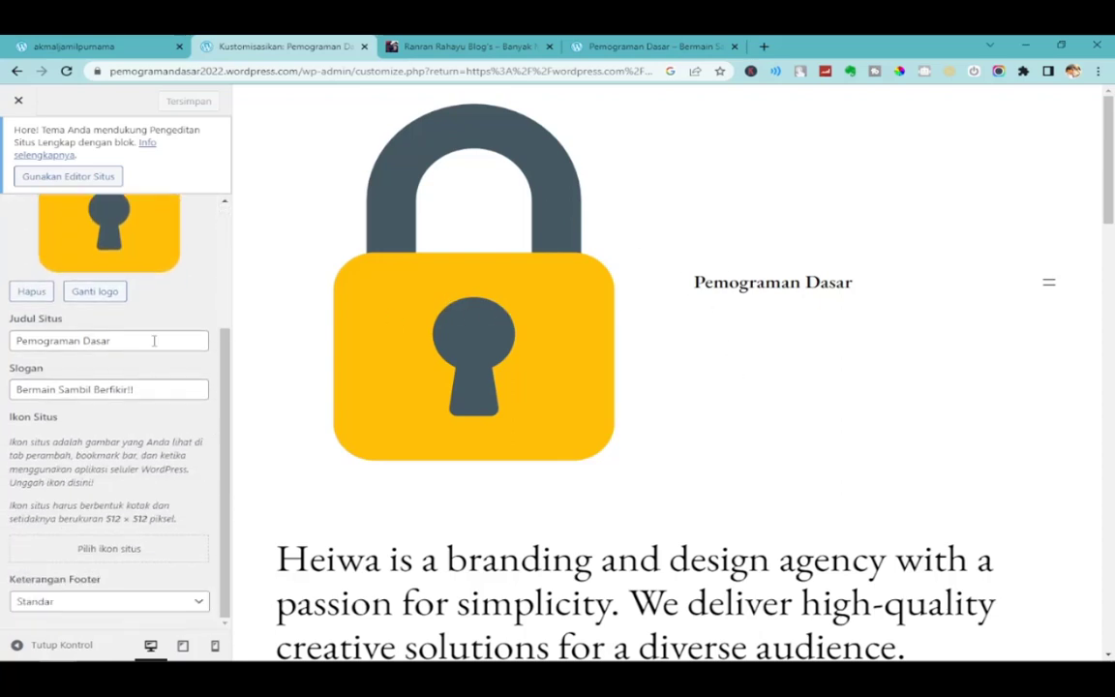
drag(154, 341, 4, 344)
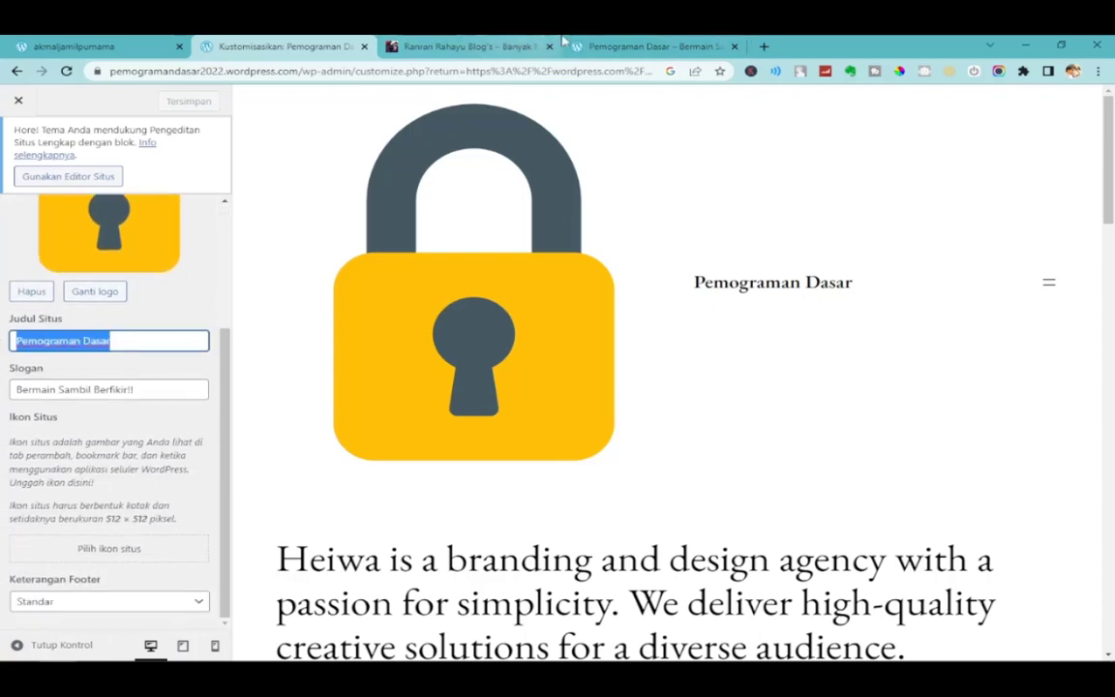
mouse_move(672, 41)
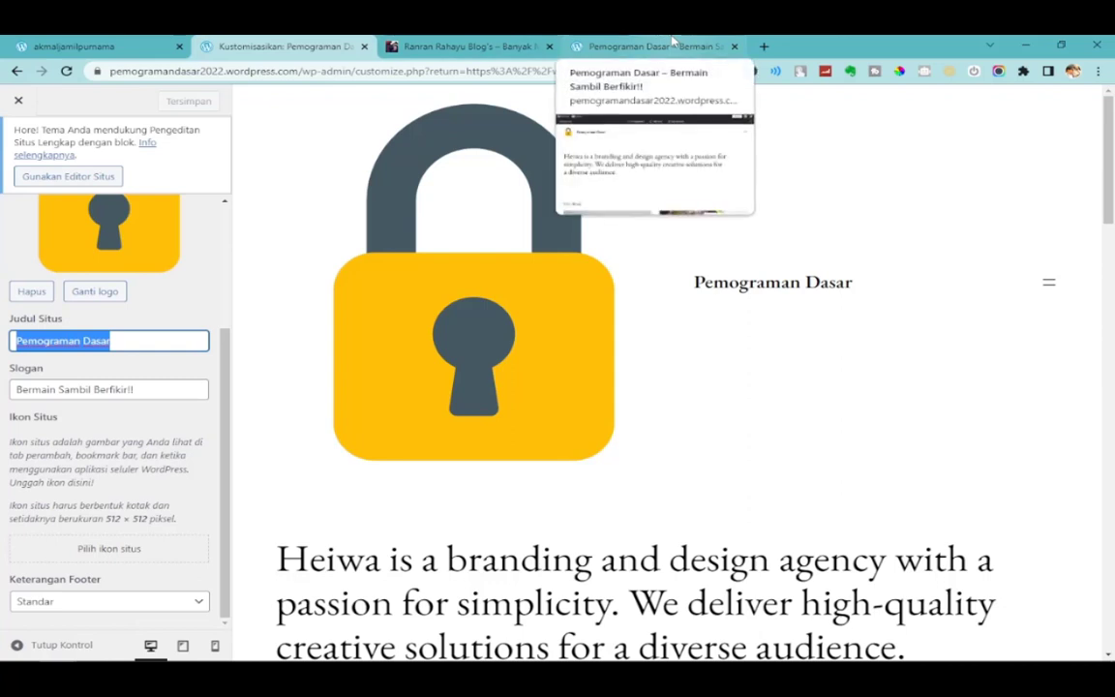
drag(163, 340, 3, 354)
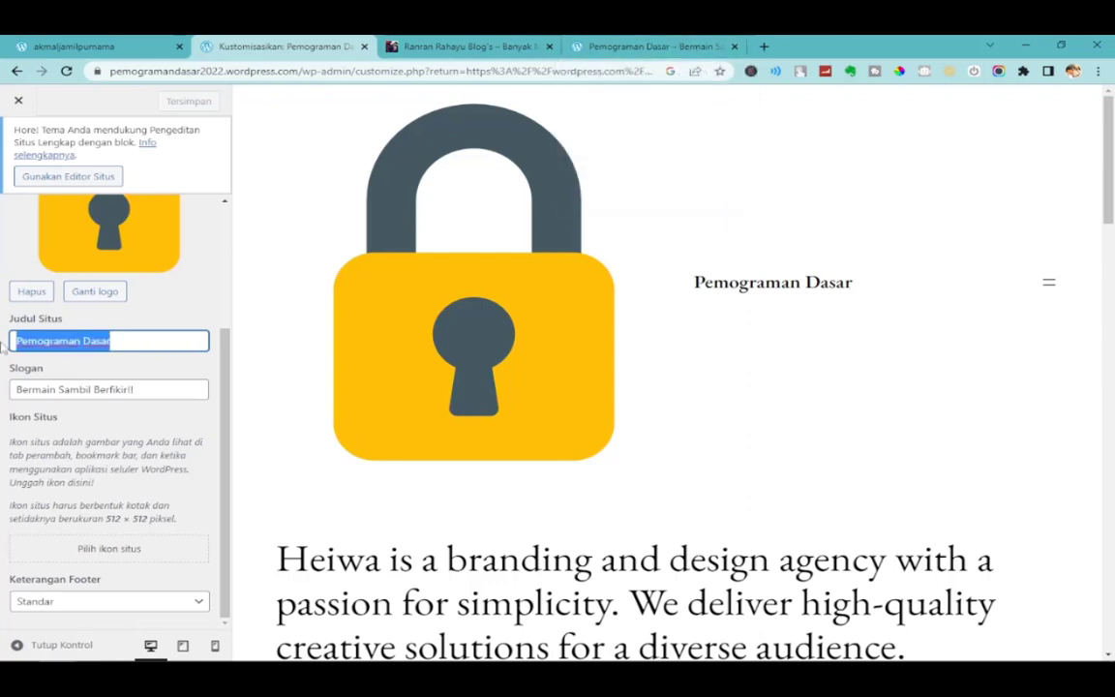
click(142, 341)
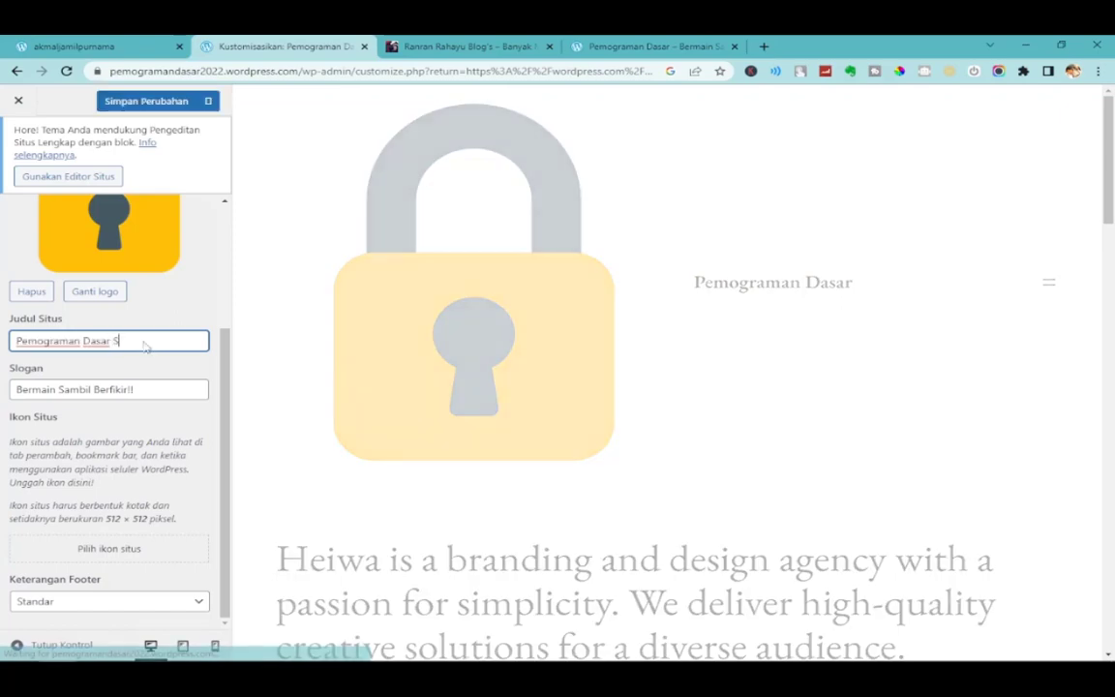
text(Perkulia)
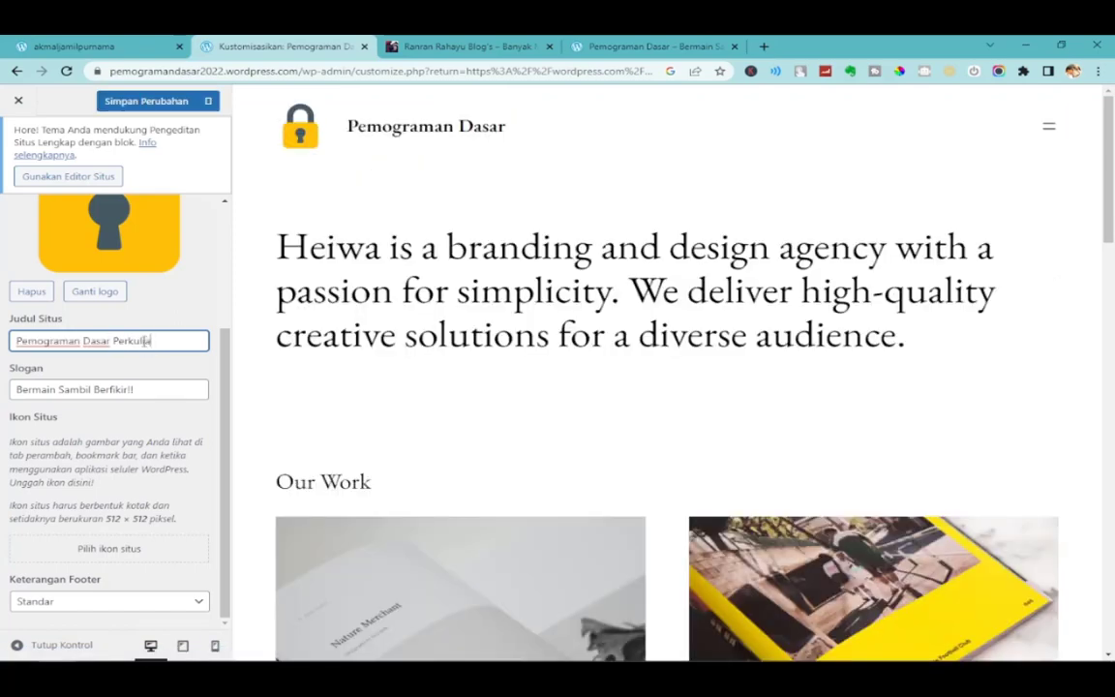
key(BackSpace)
key(BackSpace)
key(BackSpace)
key(BackSpace)
key(BackSpace)
key(BackSpace)
key(BackSpace)
key(BackSpace)
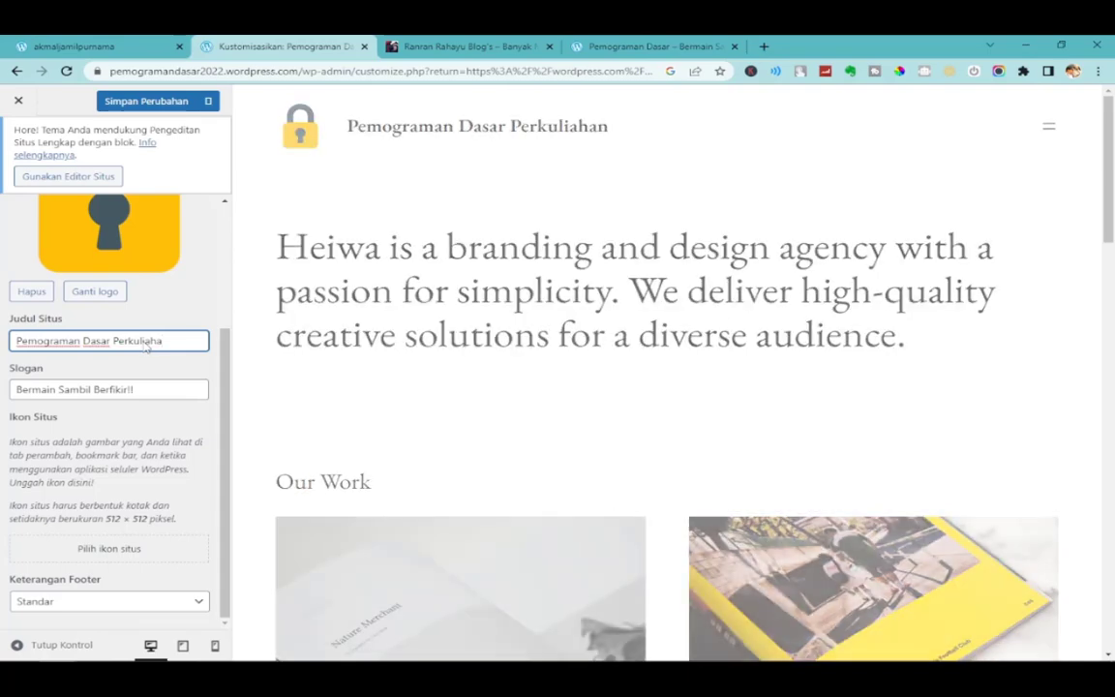
key(BackSpace)
key(BackSpace)
key(BackSpace)
text(Masa Kini)
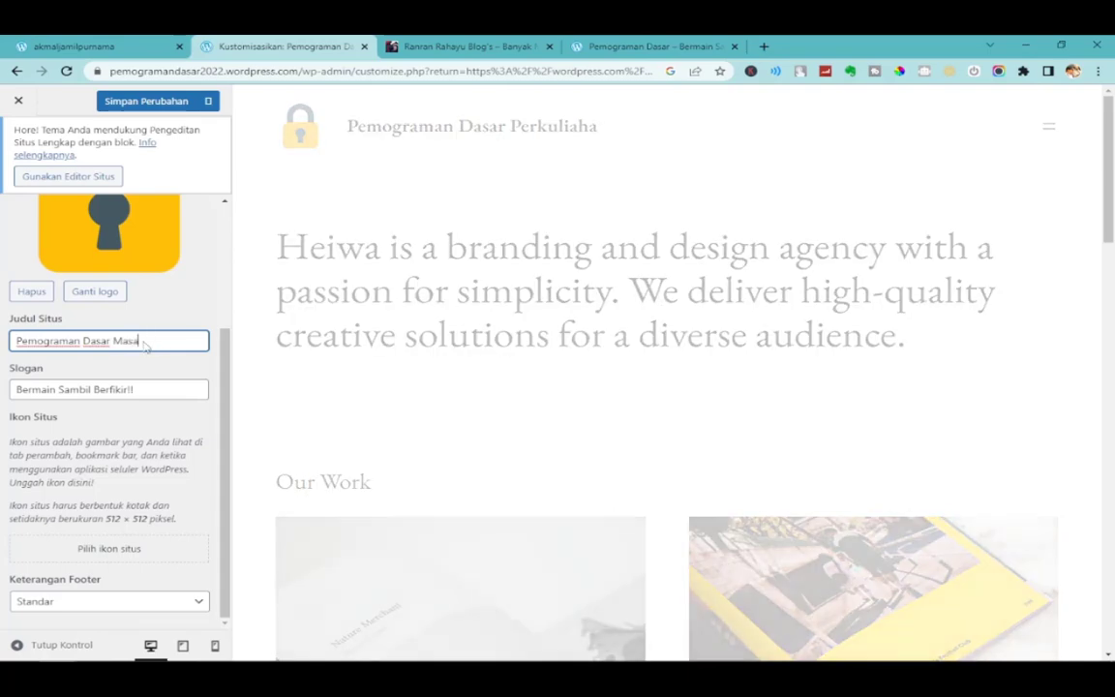
triple_click(151, 389)
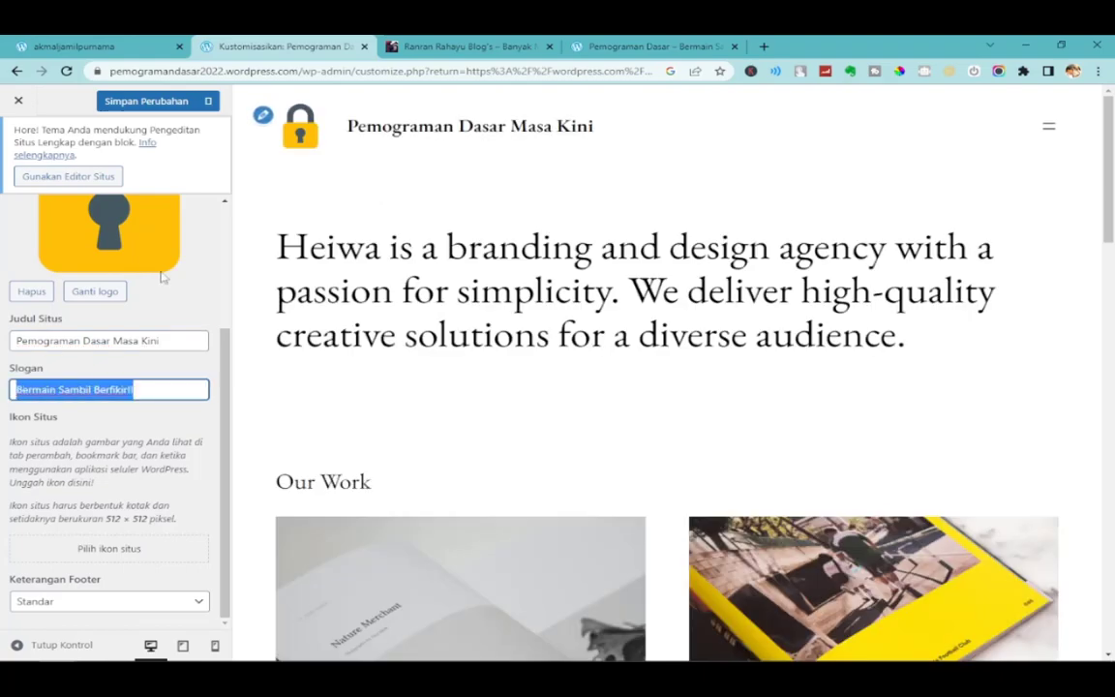
click(167, 341)
Save the new title and reload the live homepage to confirm it.
click(630, 45)
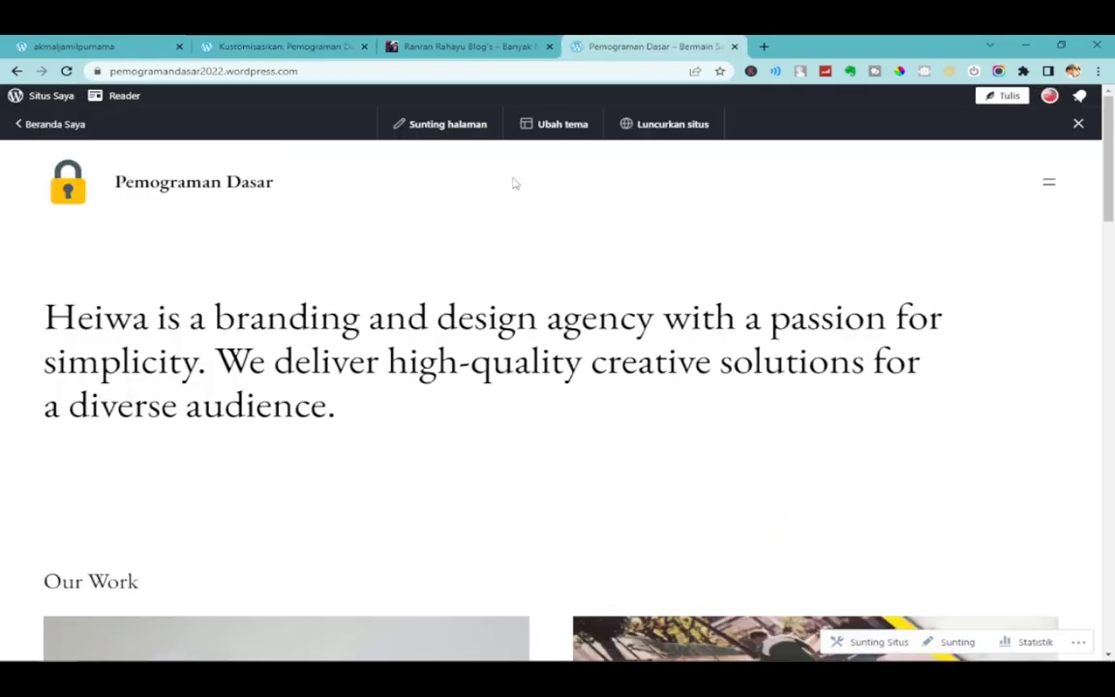
click(295, 40)
click(150, 103)
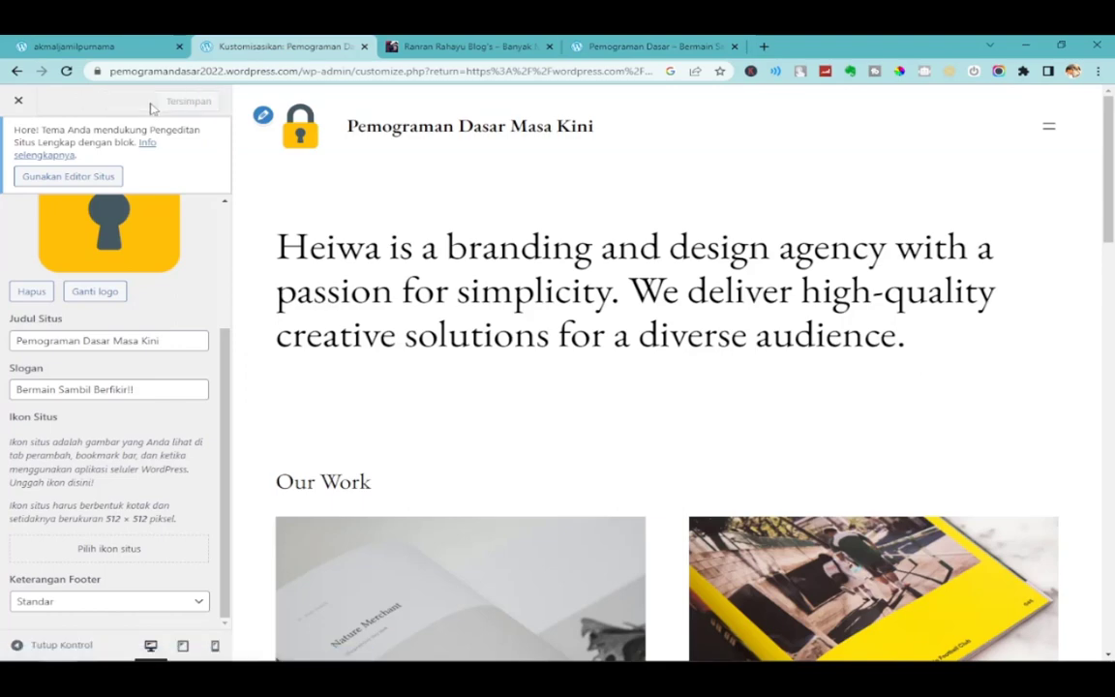
click(668, 41)
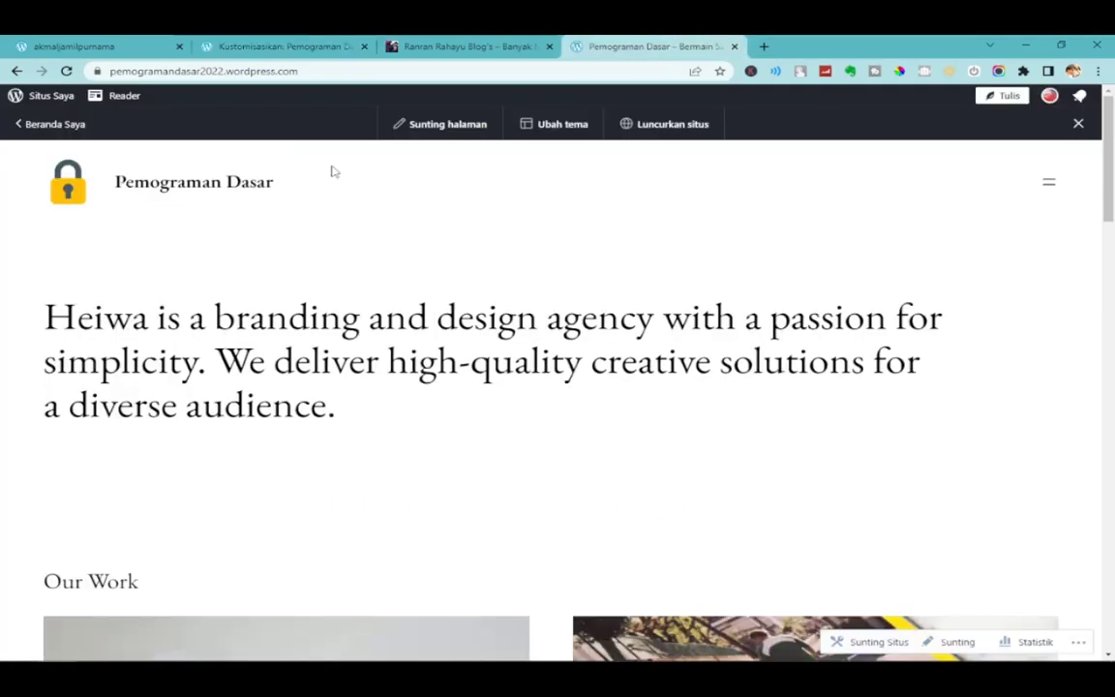
click(67, 75)
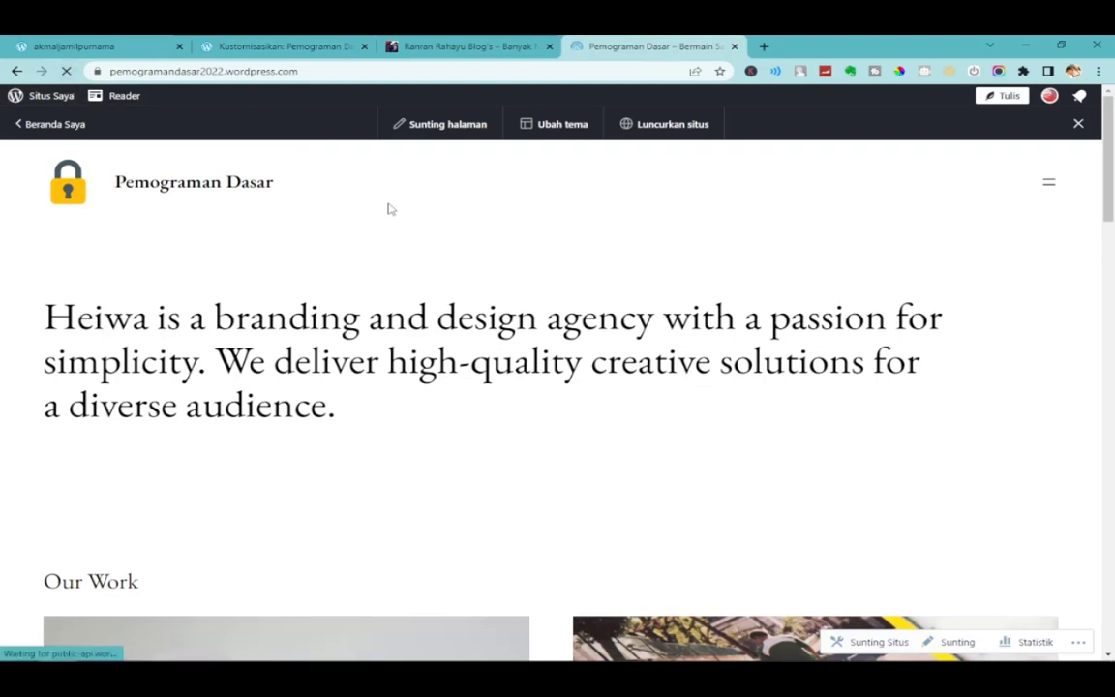
click(242, 179)
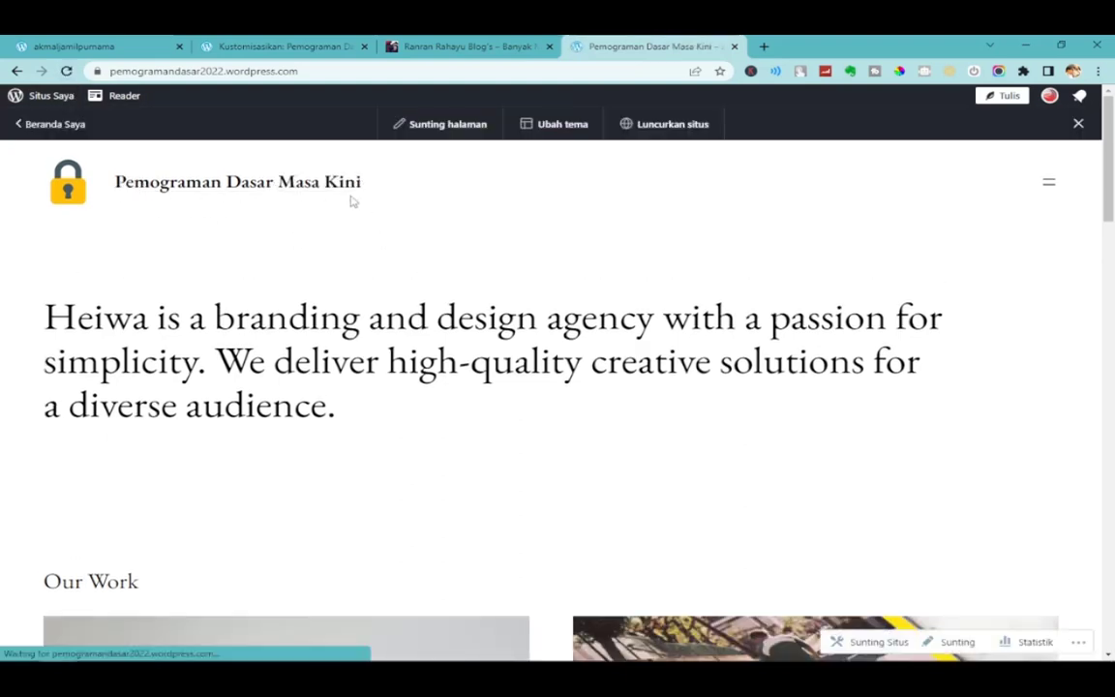
click(281, 46)
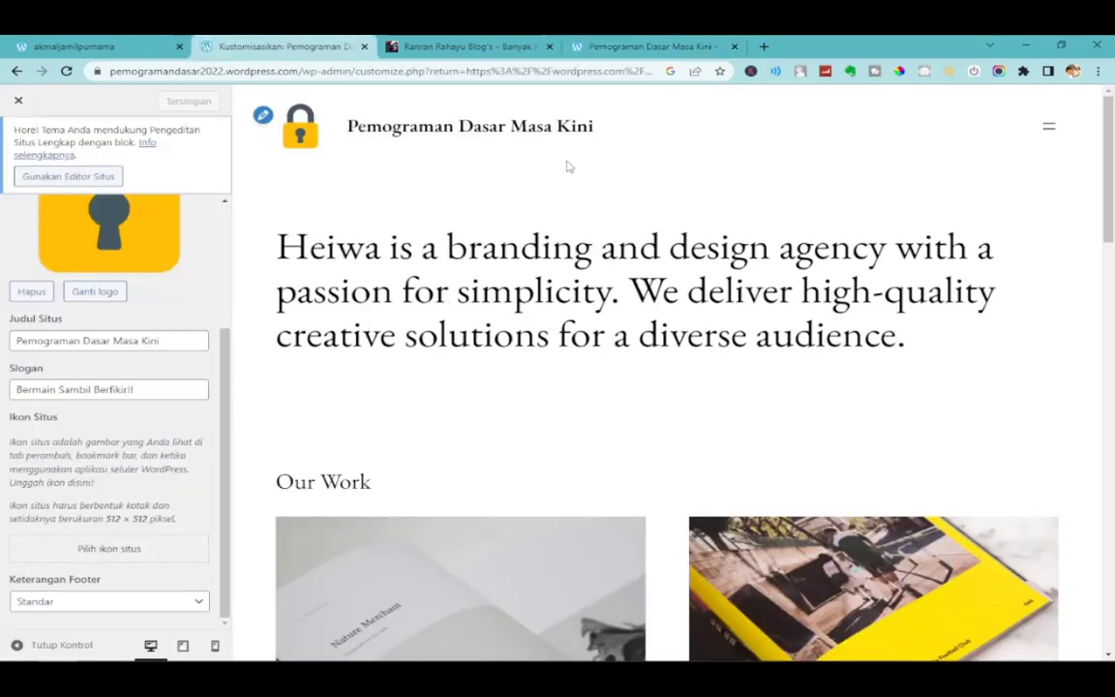
Set the lock image 891399.png from Pustaka Media as the site icon and save.
click(637, 47)
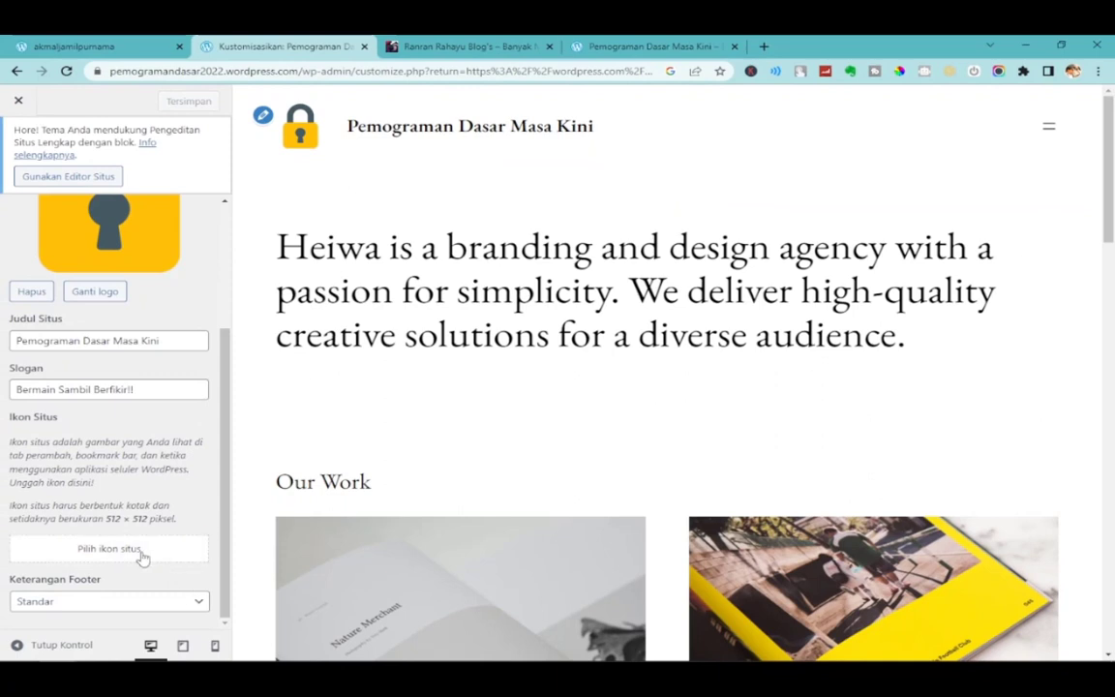
click(109, 549)
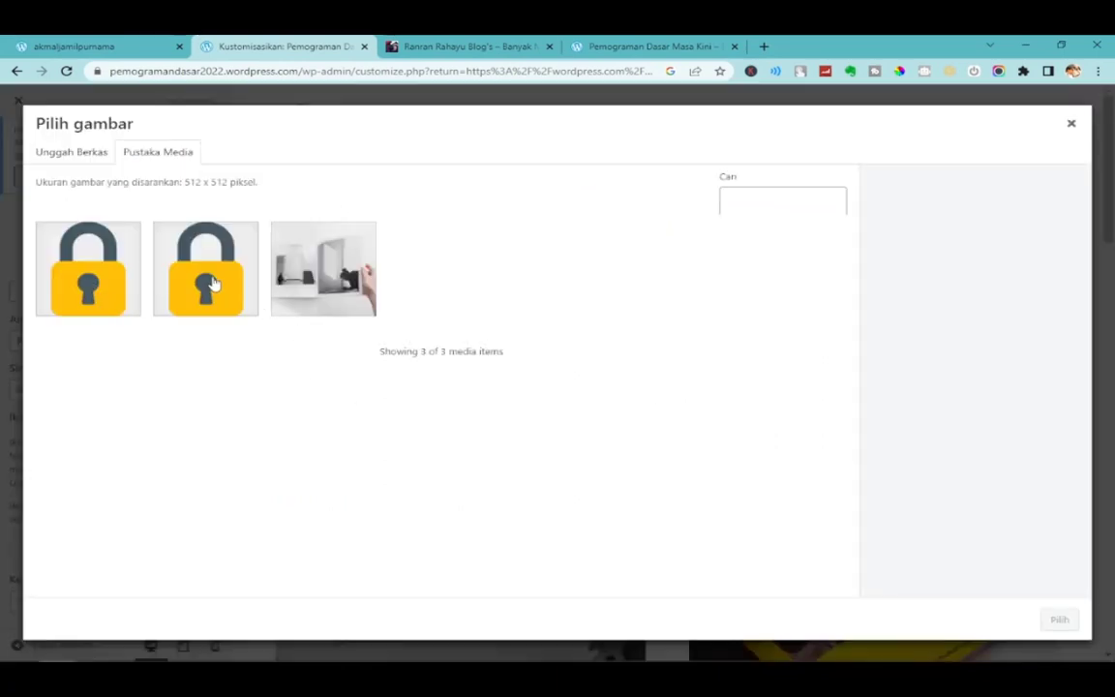
click(109, 256)
click(181, 258)
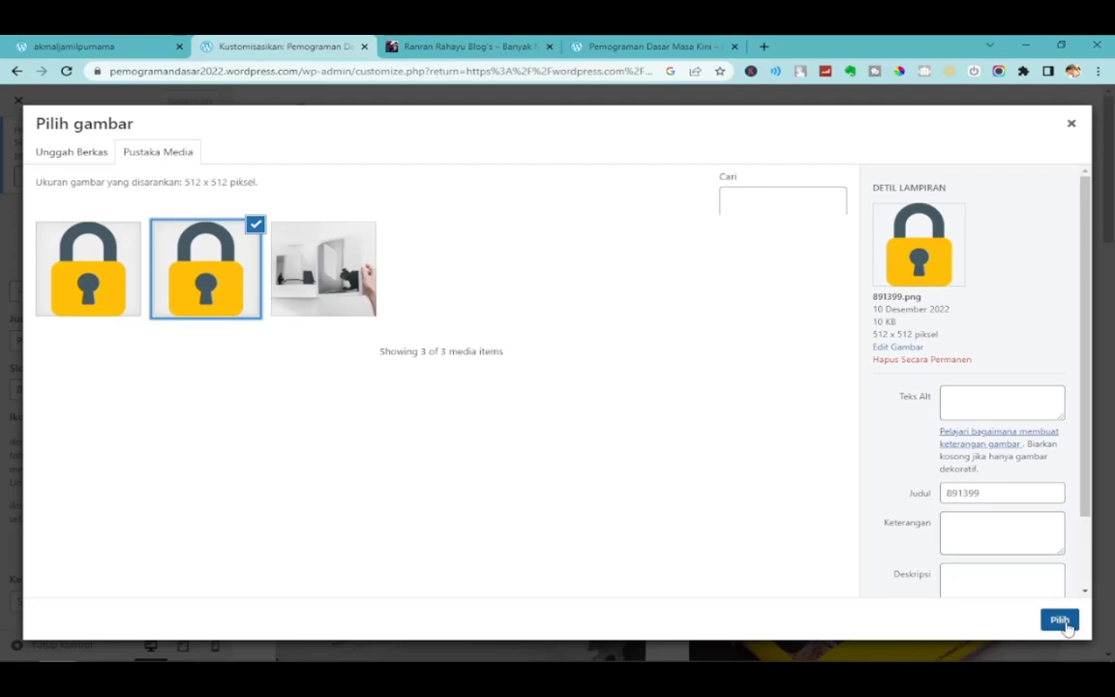
click(1062, 622)
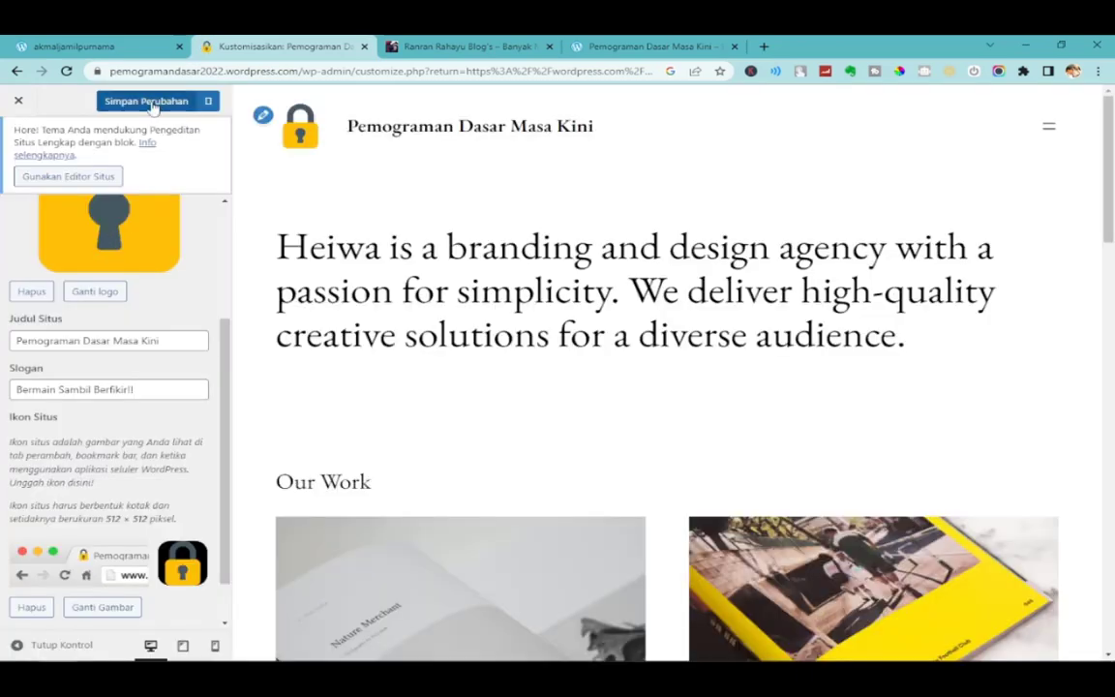
click(148, 101)
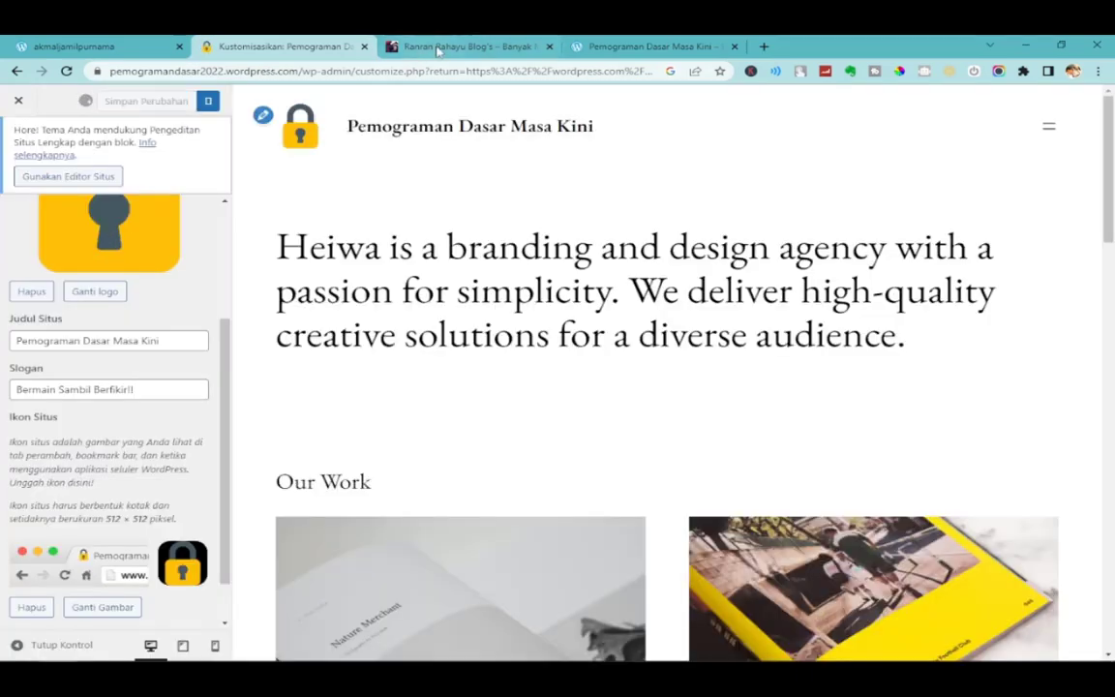
click(629, 45)
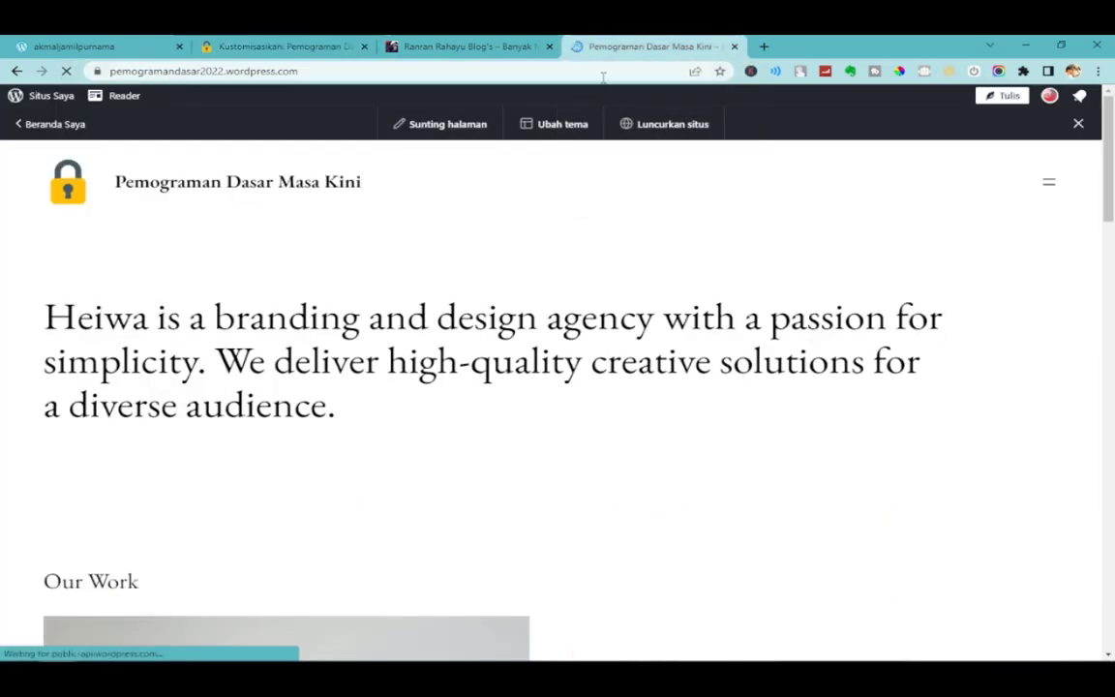
Reload the live site to show the padlock tab icon, then return to Site Identity.
click(67, 71)
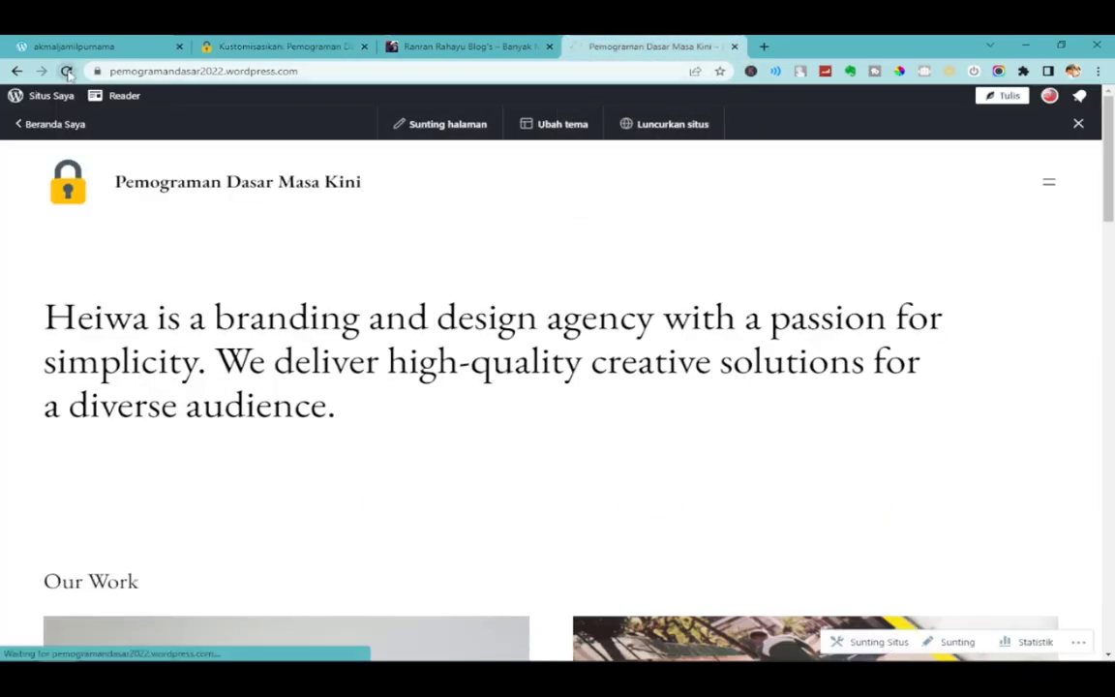
drag(614, 46, 386, 189)
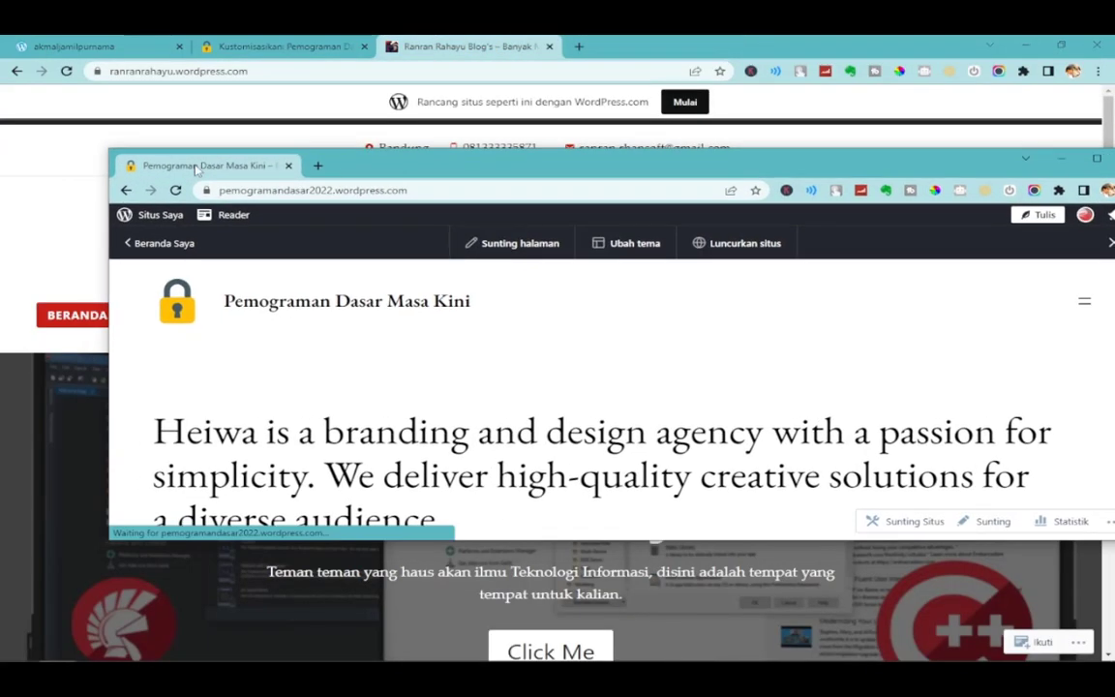
click(194, 175)
drag(560, 60, 648, 46)
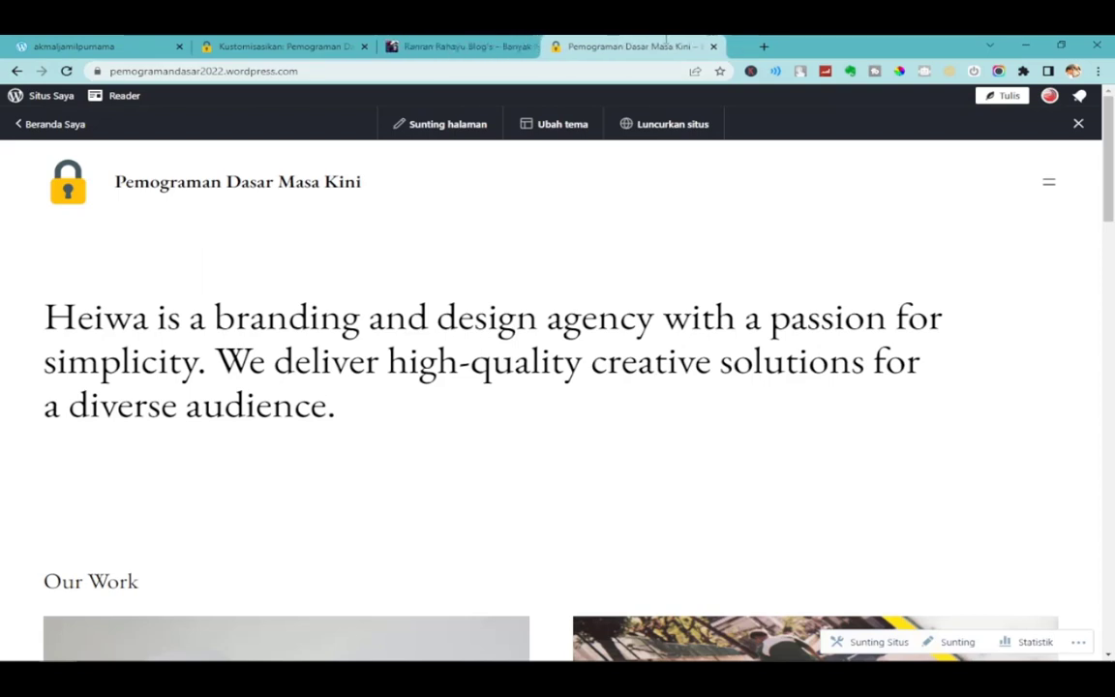
click(287, 46)
scroll(124, 494, up, 3)
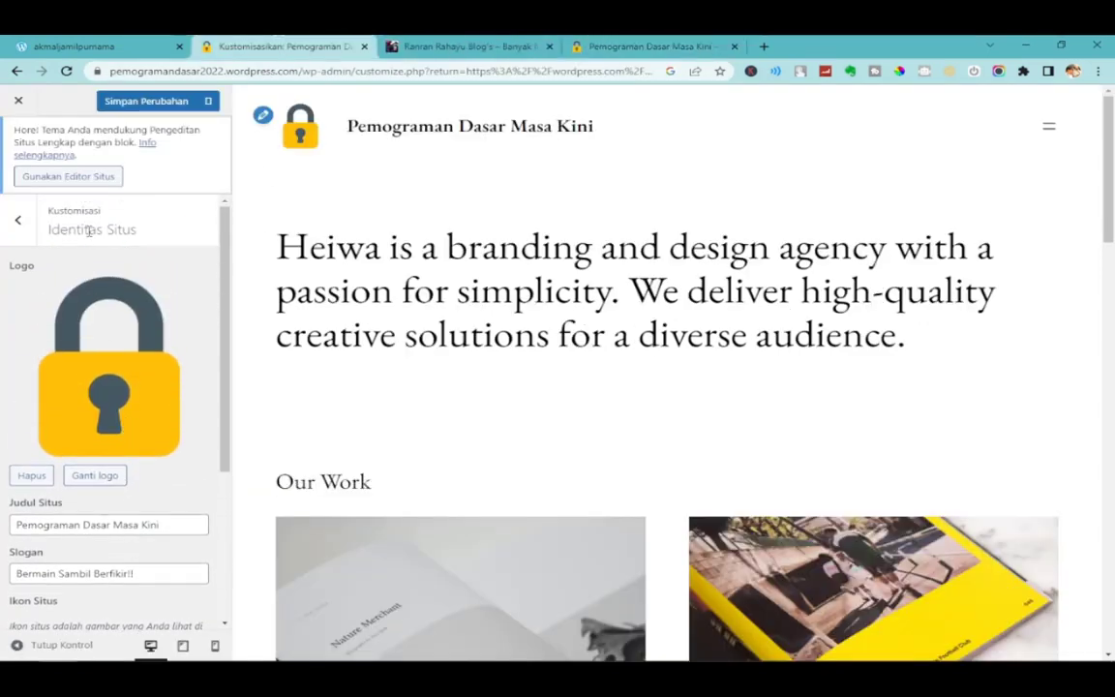
scroll(124, 291, down, 1)
scroll(126, 298, up, 1)
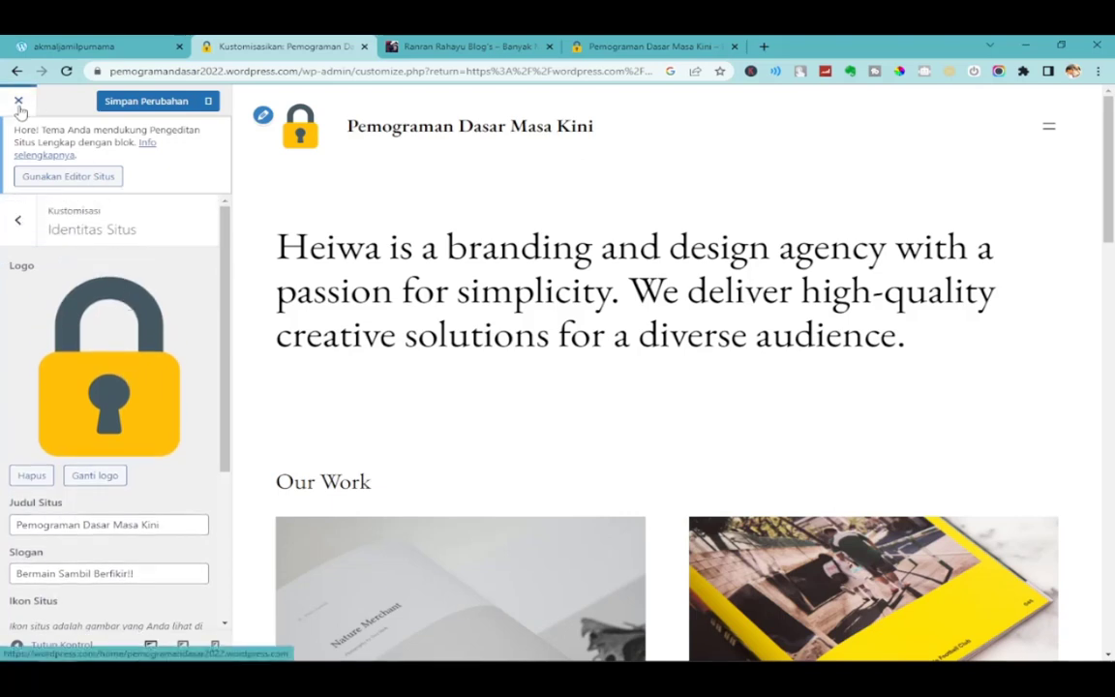
Open the Customizer's Menu panel and check the live site's hamburger navigation.
click(21, 225)
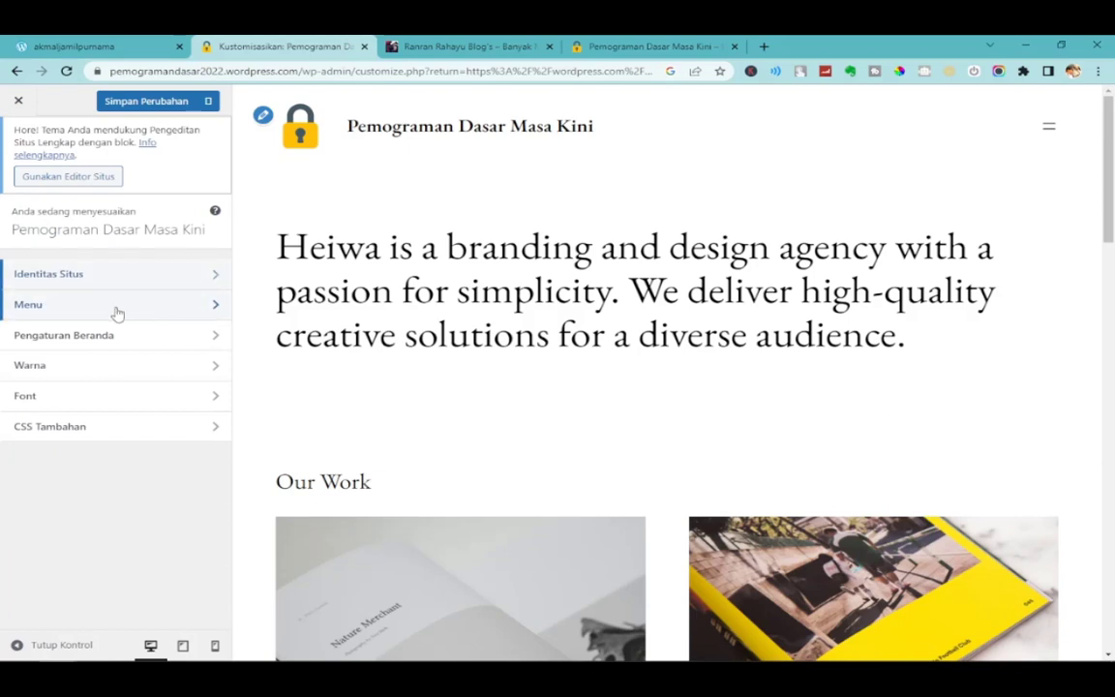
click(116, 312)
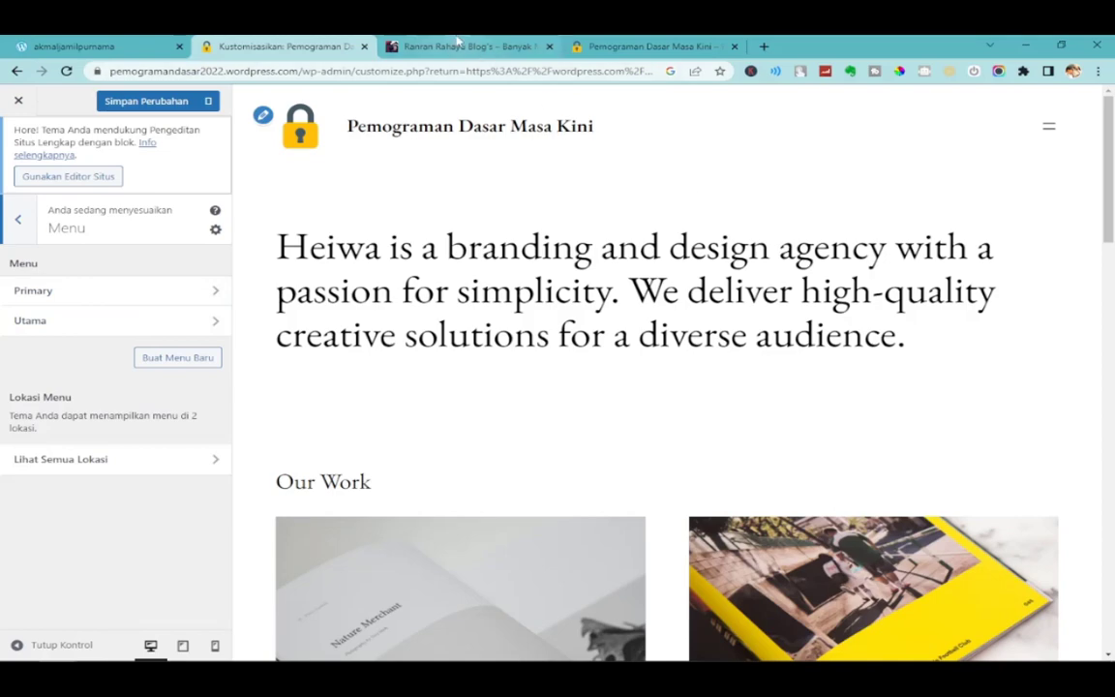
click(631, 45)
click(1046, 185)
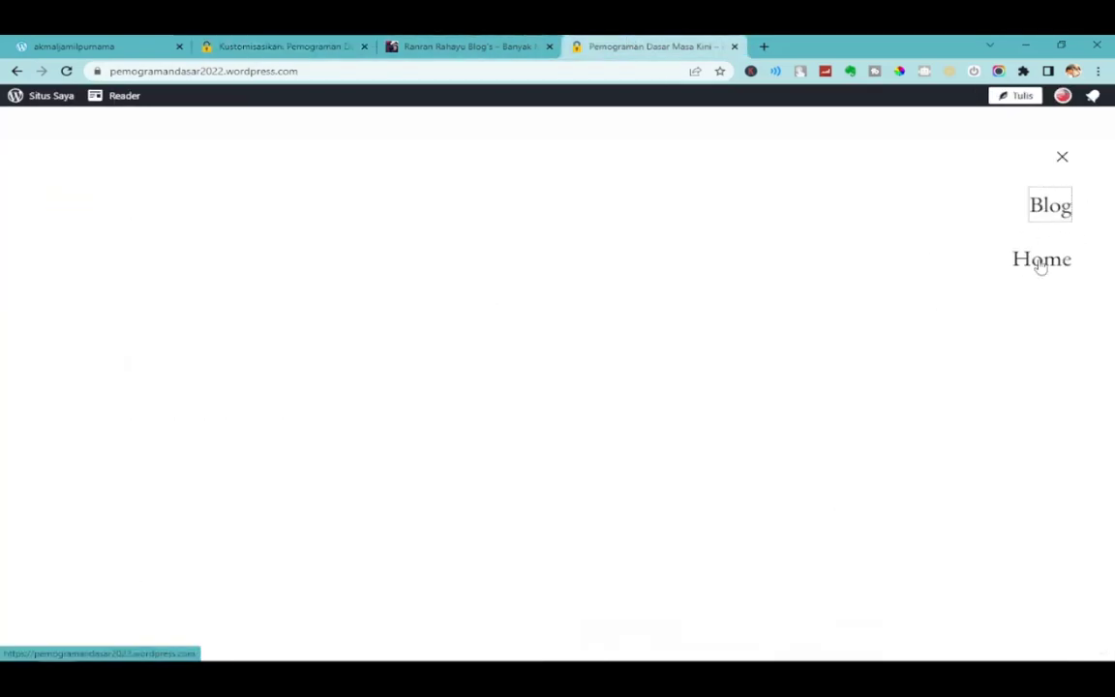
click(1064, 159)
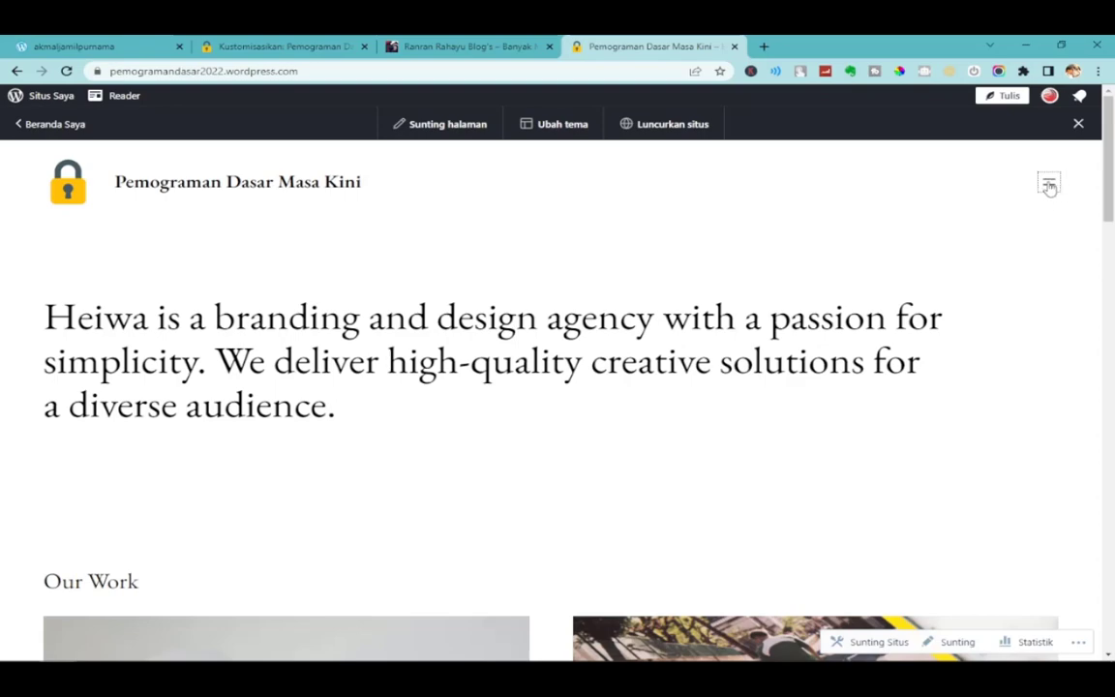
click(1050, 186)
click(1063, 156)
click(1048, 183)
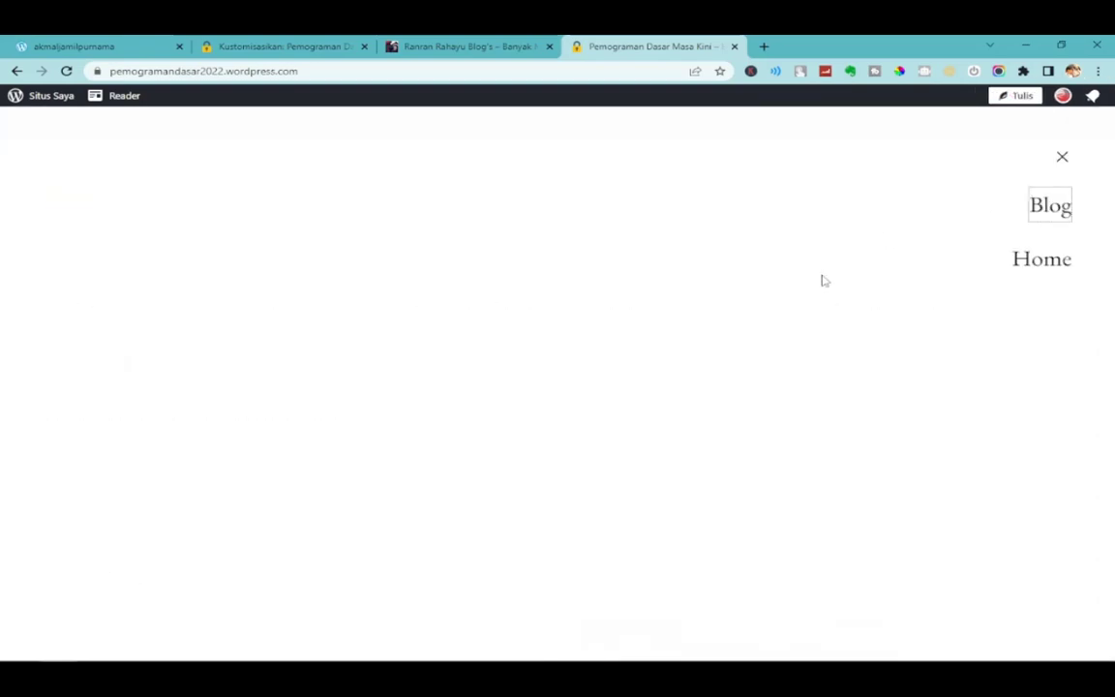
click(1064, 159)
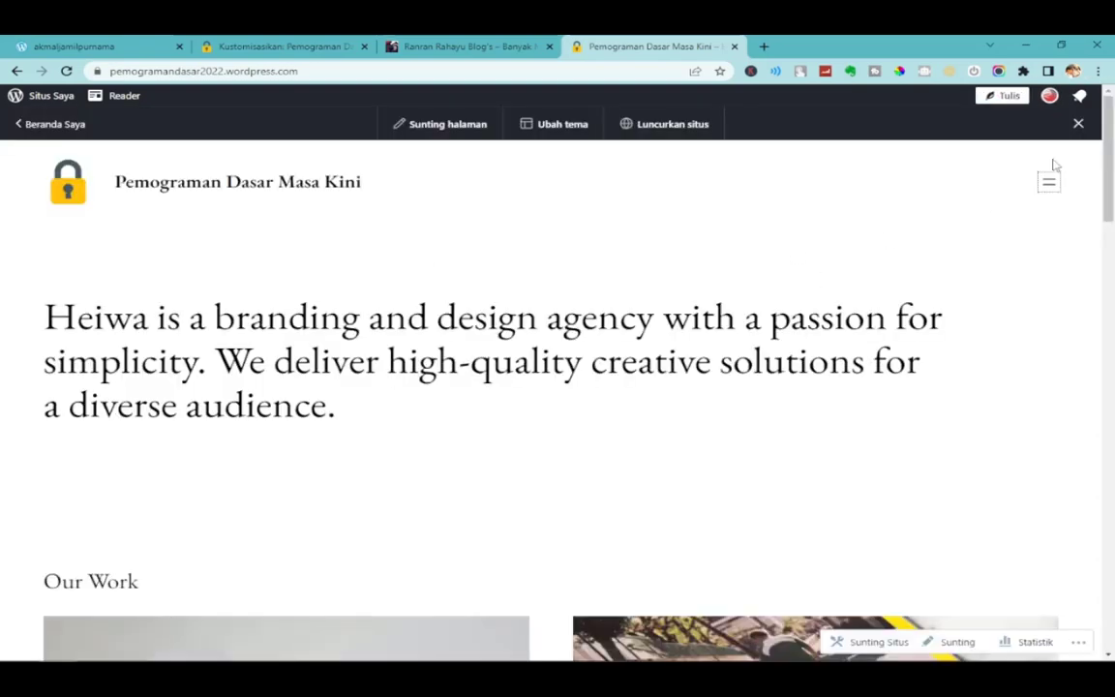
Compare with the other blog's navigation by viewing its About and BLOG'S pages.
click(465, 45)
click(895, 230)
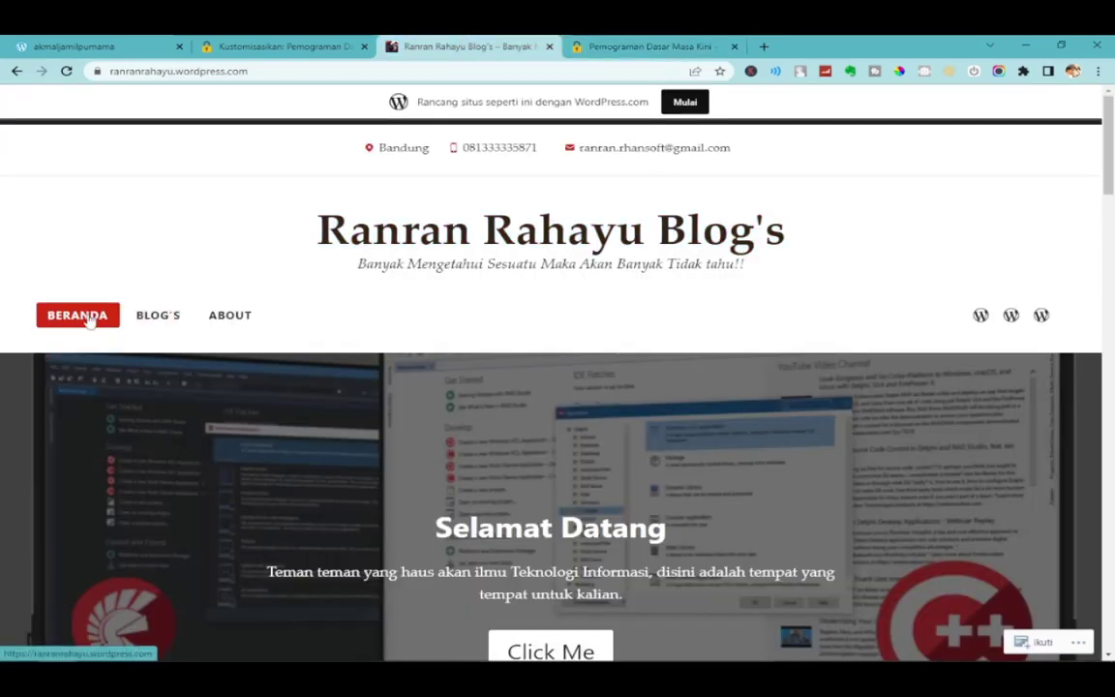
click(162, 322)
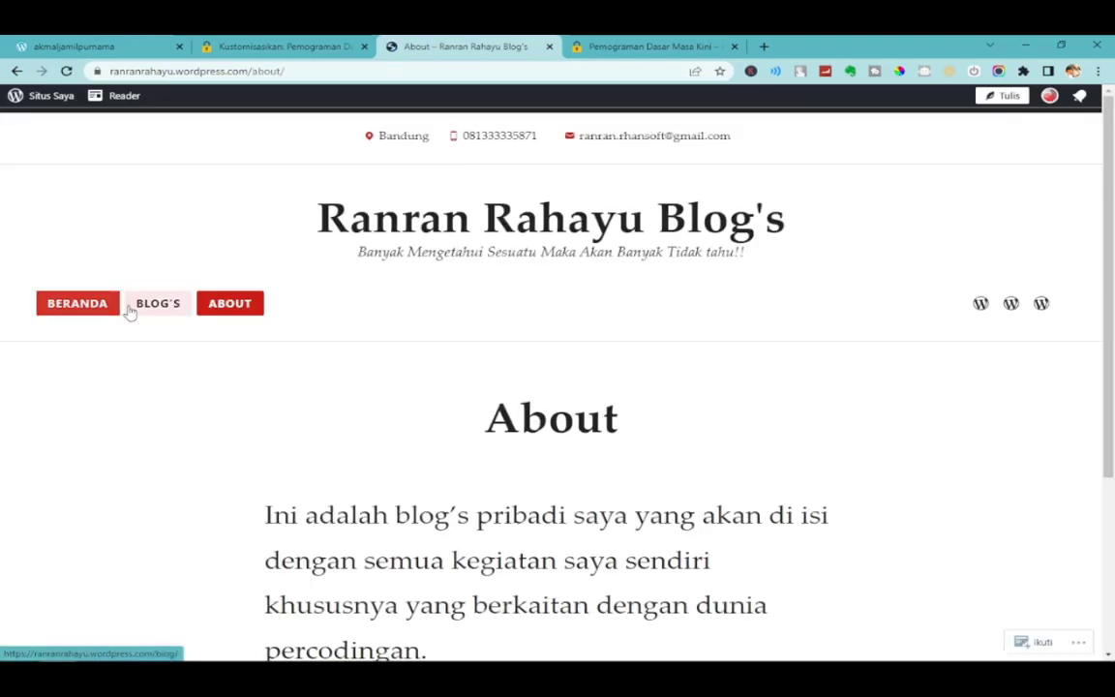
click(155, 311)
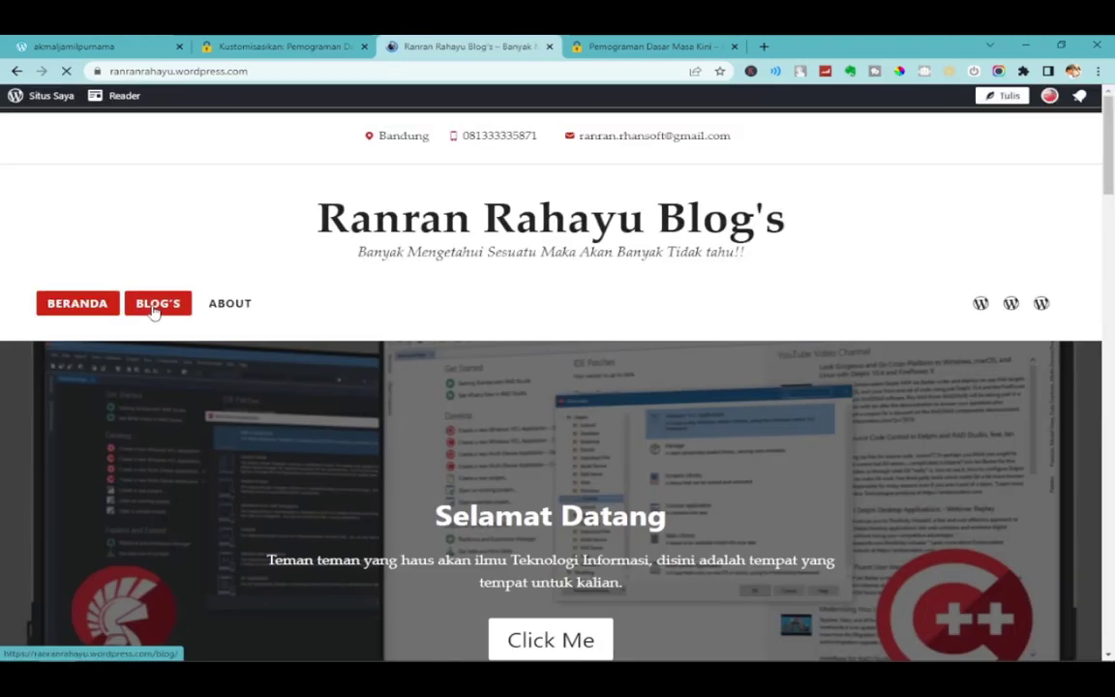
click(159, 310)
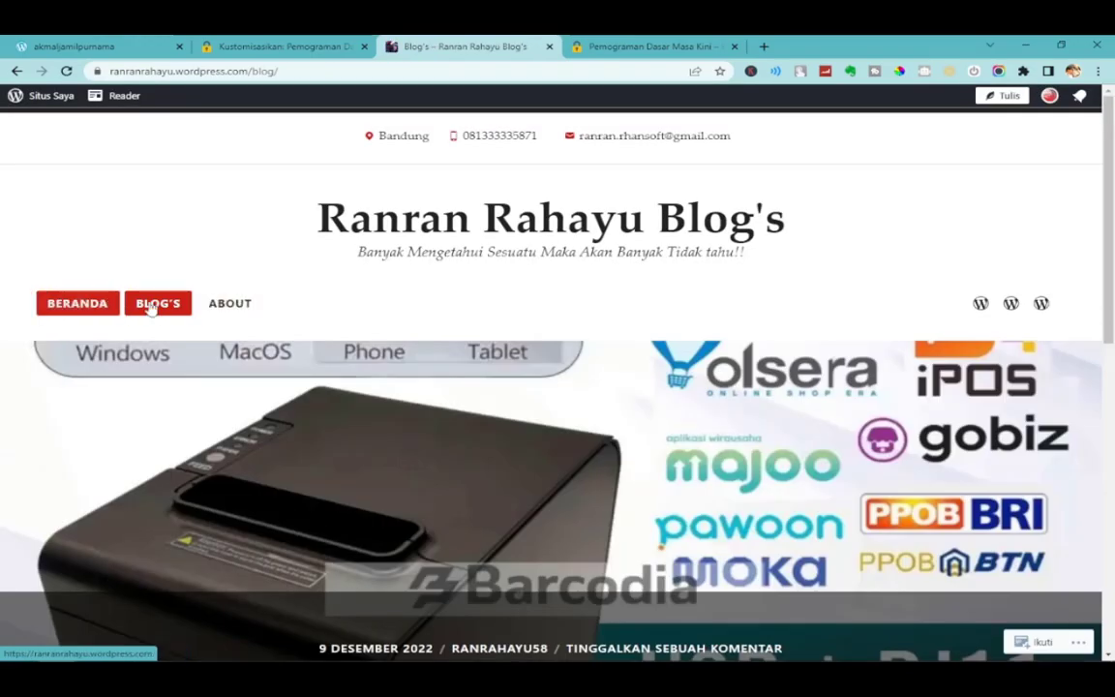
click(280, 46)
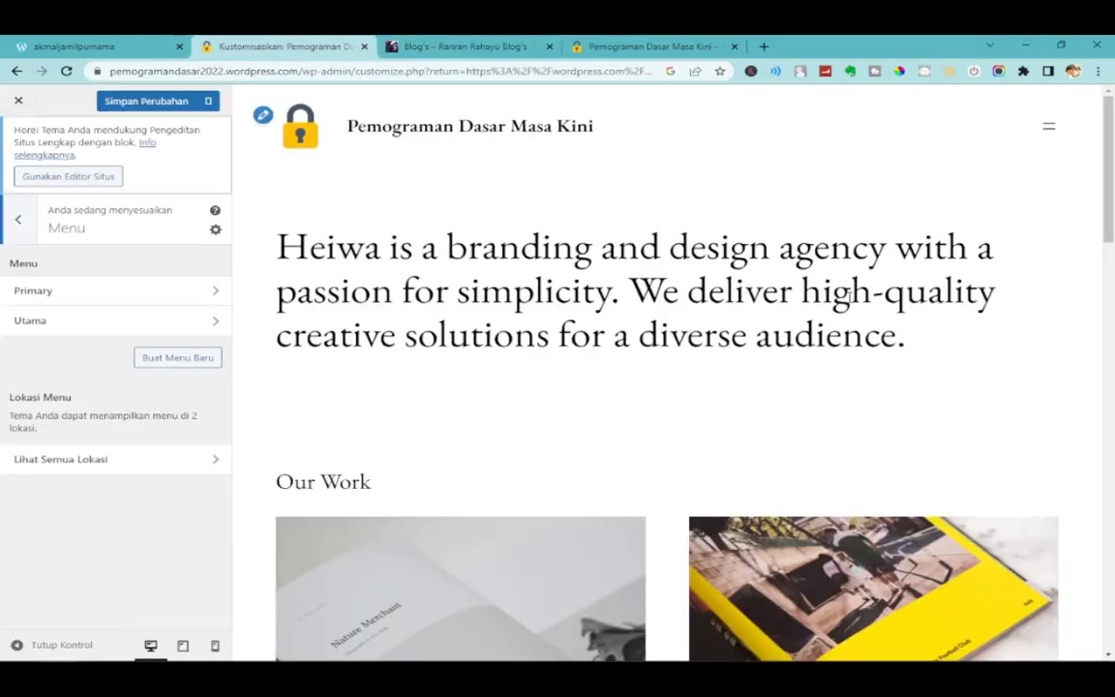
Open the Primary menu for editing from the Customizer's Menu section.
click(1048, 127)
click(1062, 114)
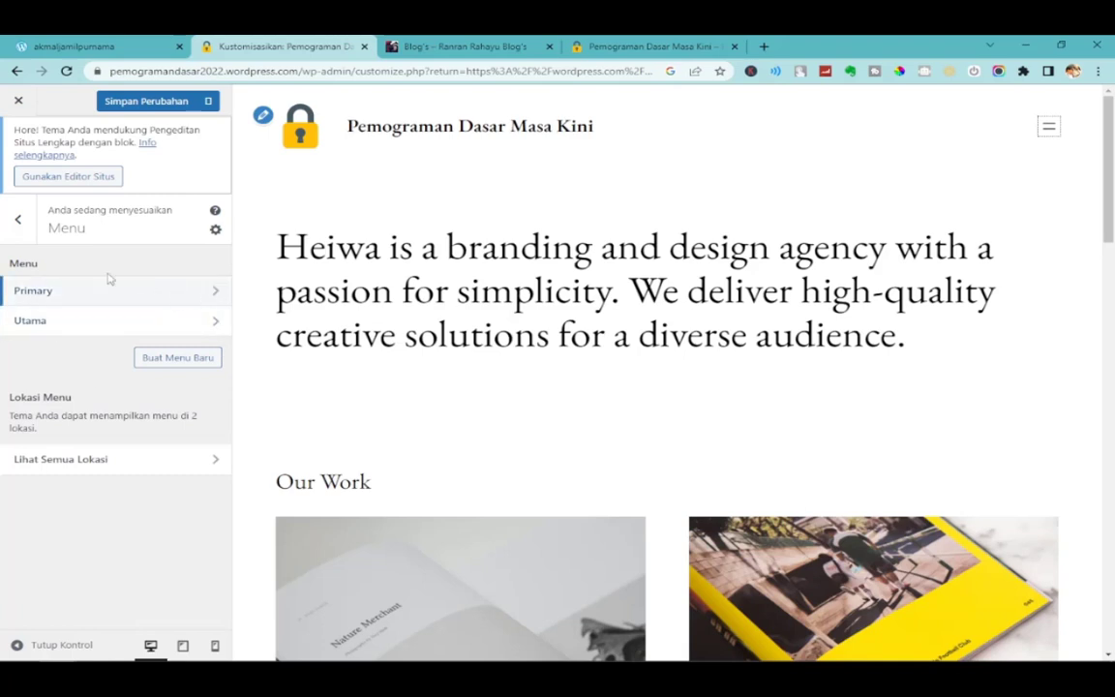
click(18, 219)
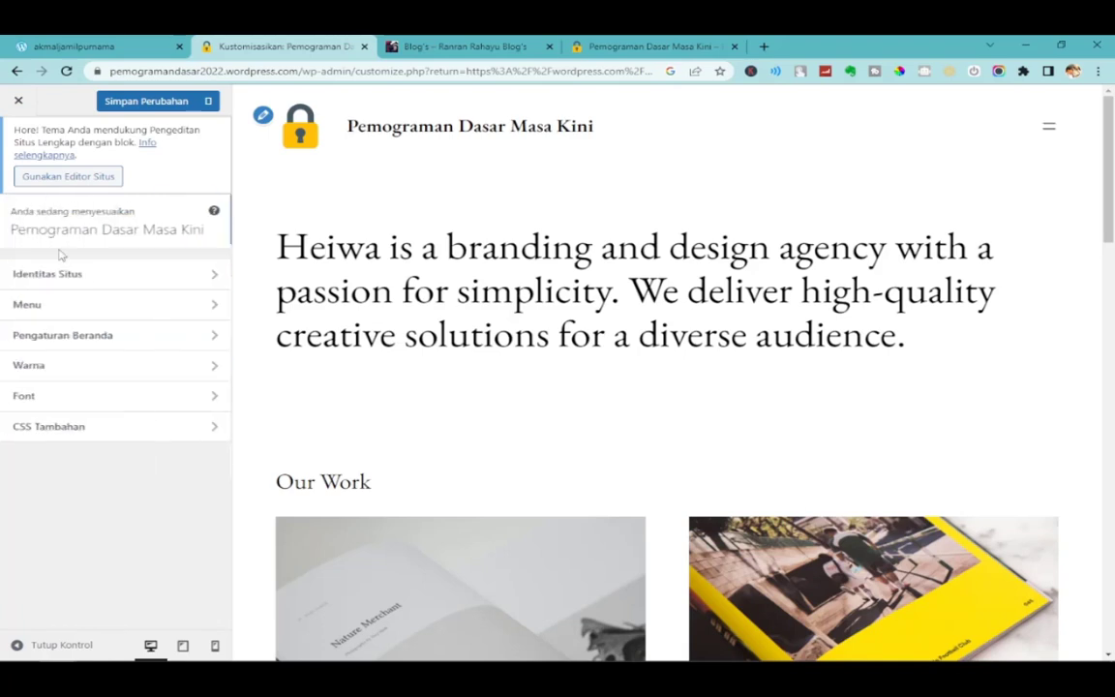
click(97, 308)
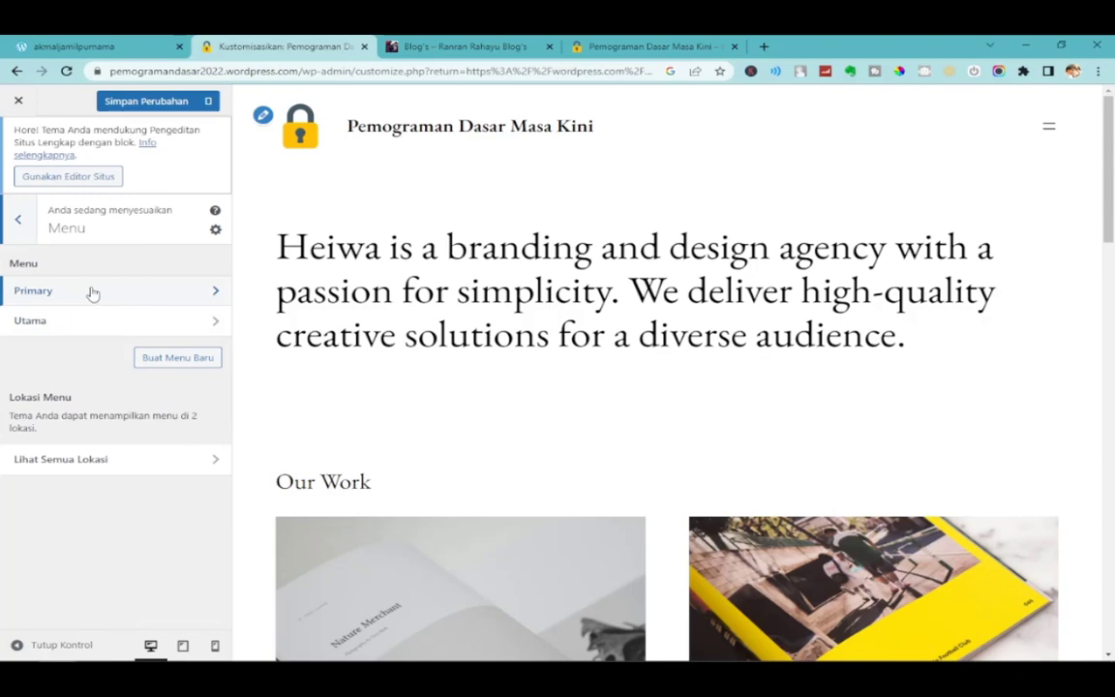
click(93, 293)
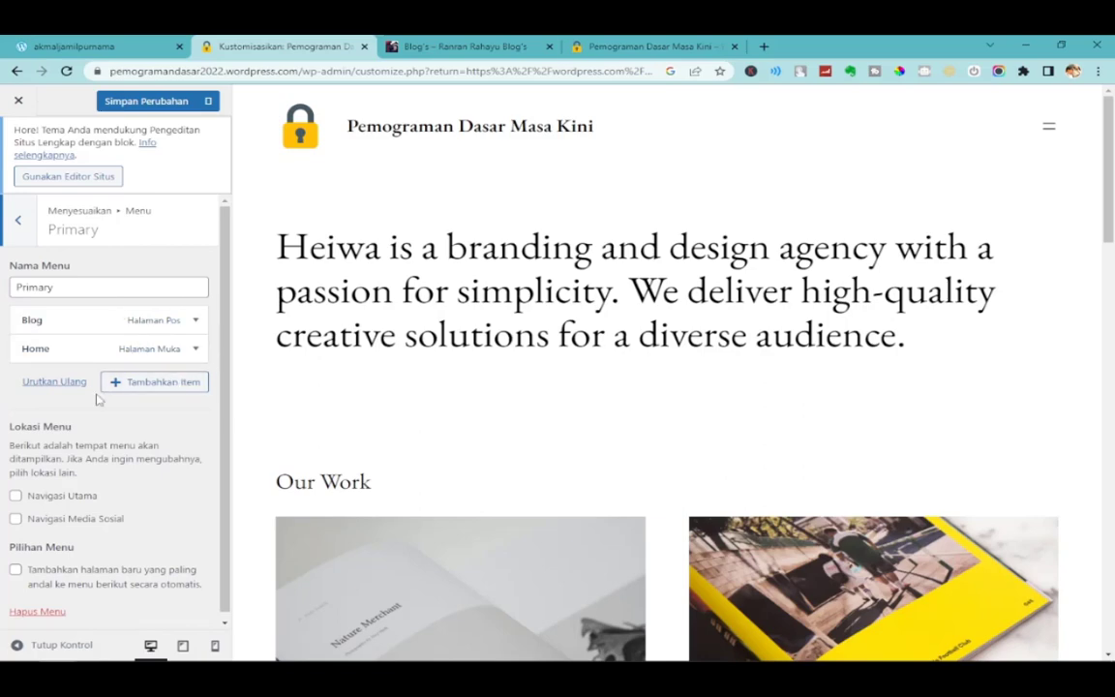
Open the add-items panel, browse its lists, and expand Taut Tersuai (custom link).
click(159, 384)
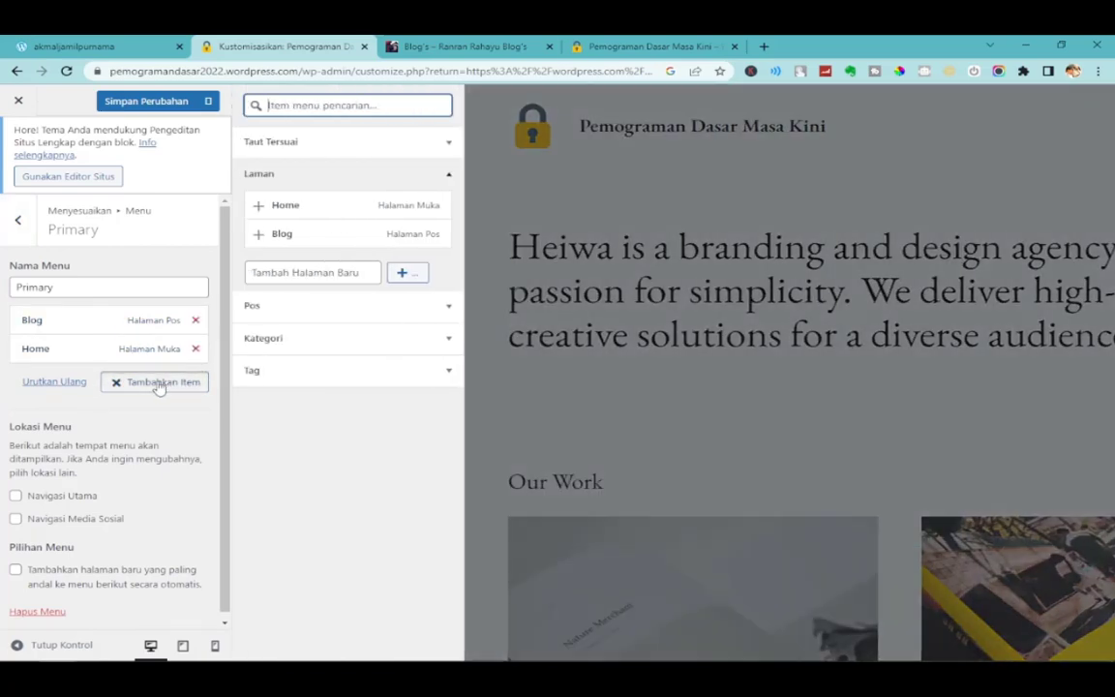
click(356, 307)
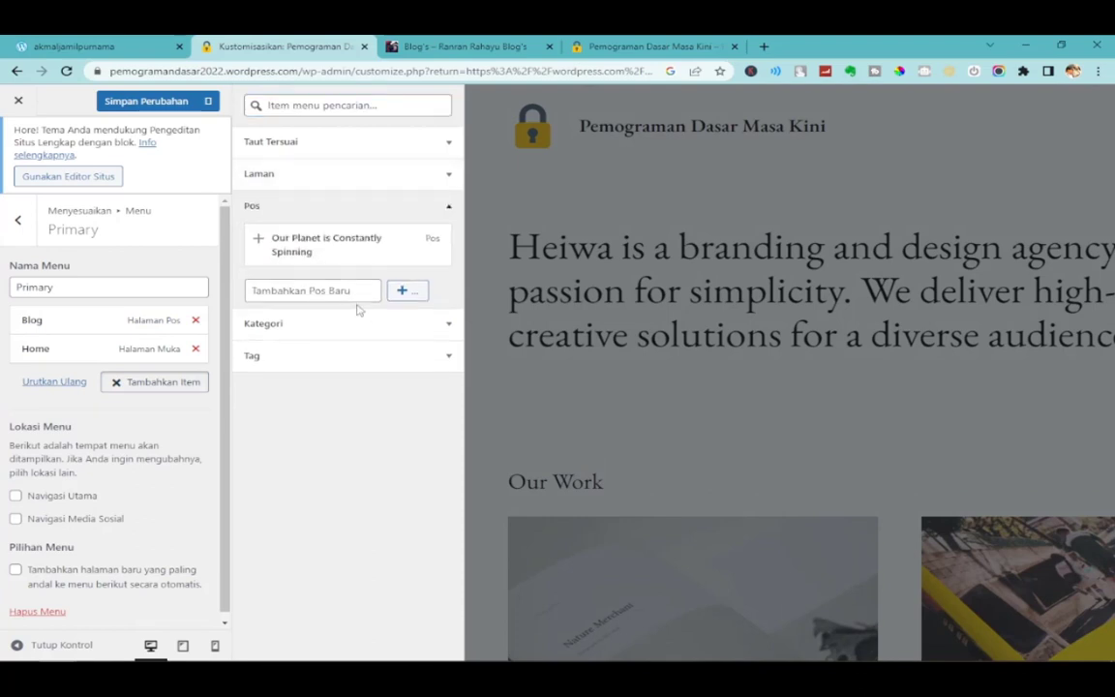
click(312, 217)
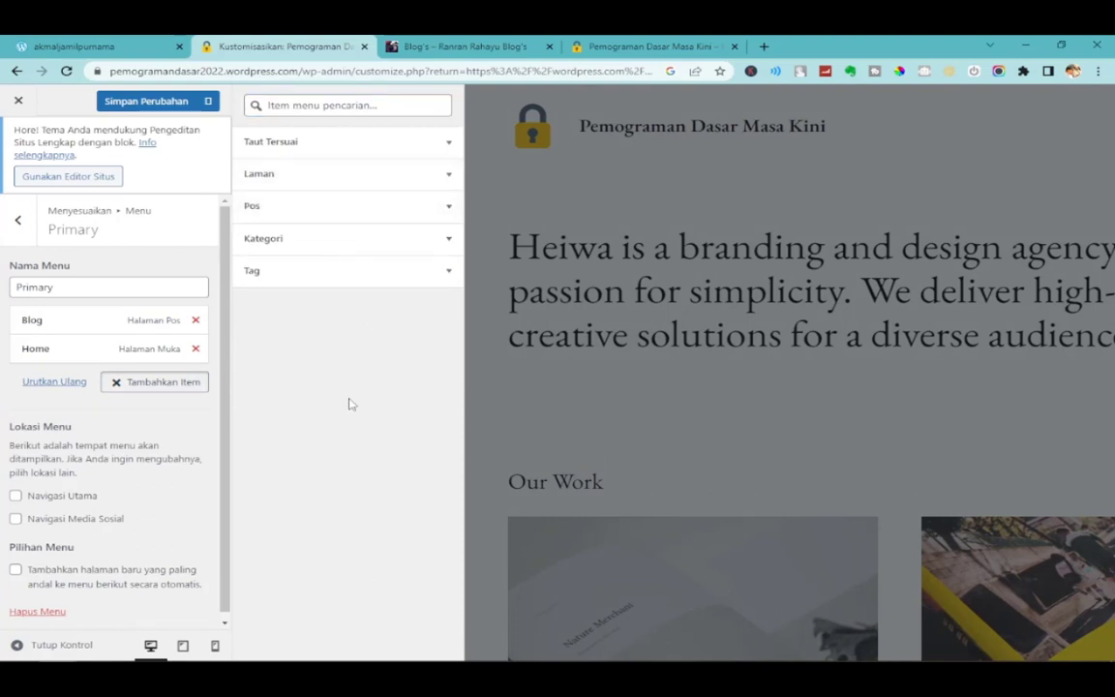
click(323, 244)
click(323, 242)
click(305, 178)
click(307, 170)
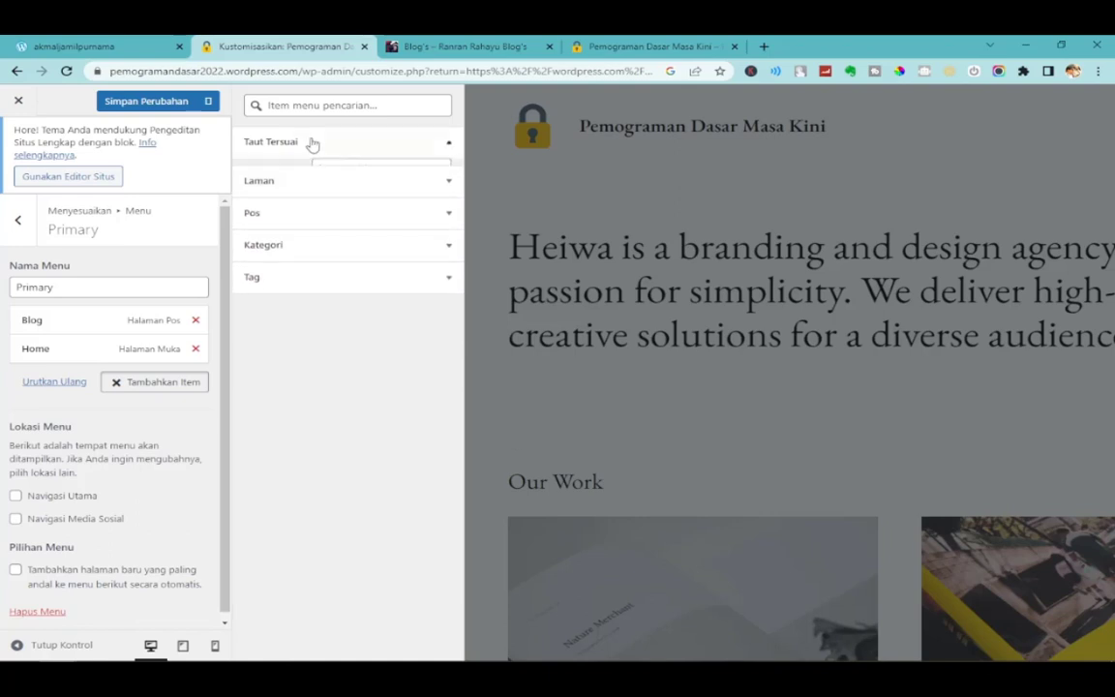
click(311, 142)
click(313, 143)
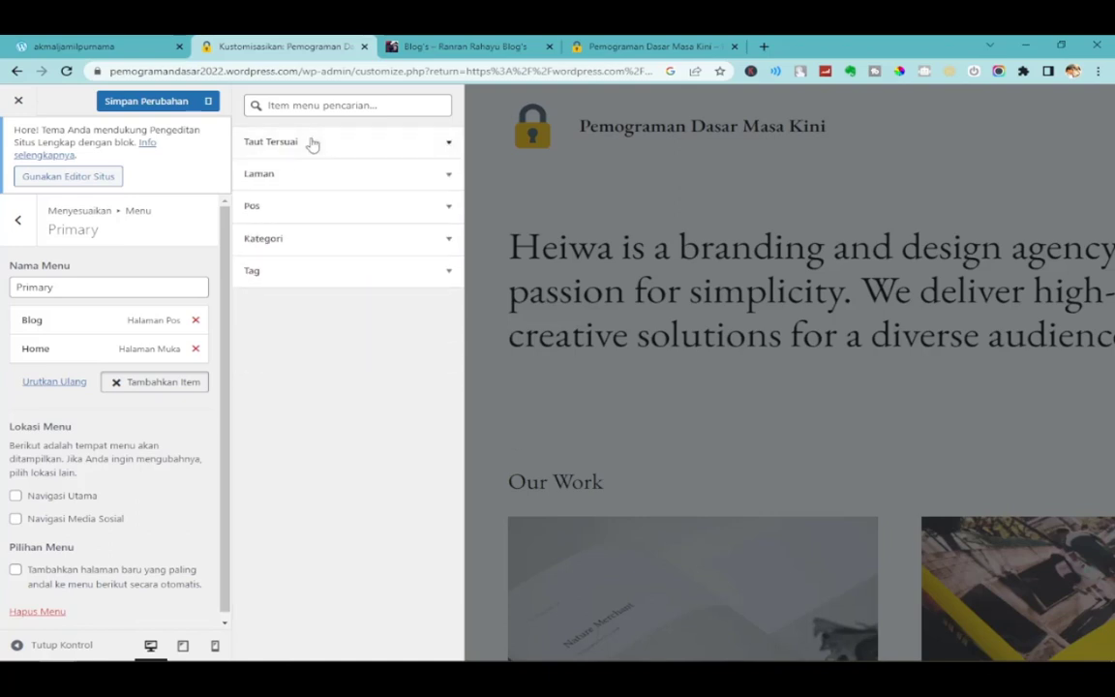
click(312, 143)
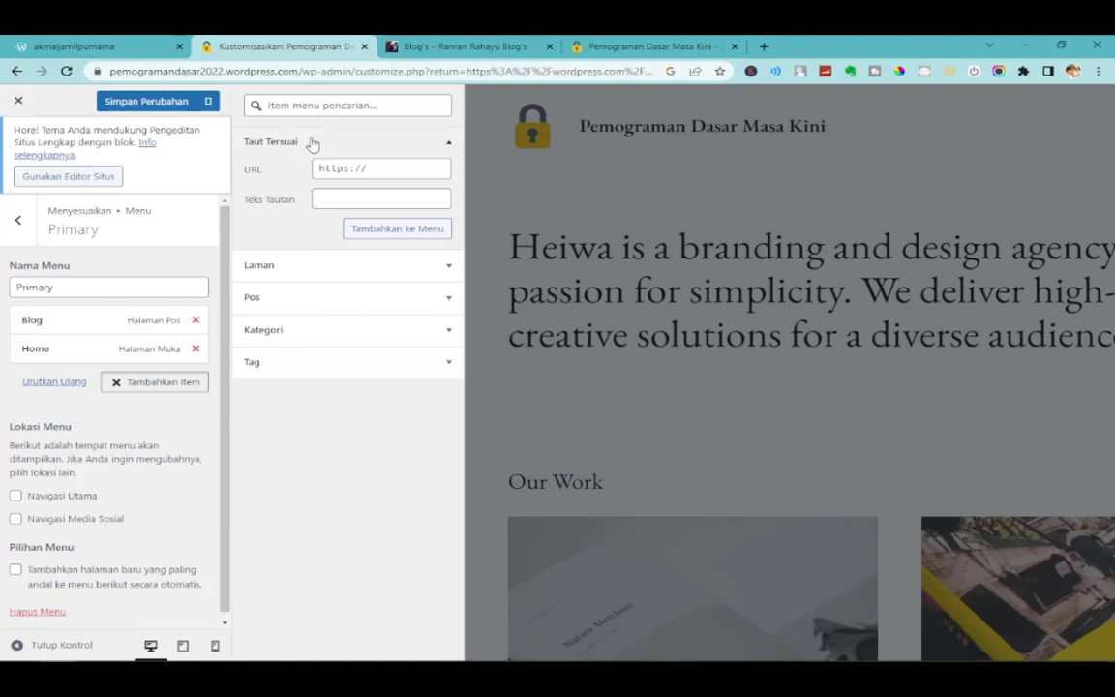
Open rhansoft.com in a new tab and copy its address.
click(390, 169)
click(764, 45)
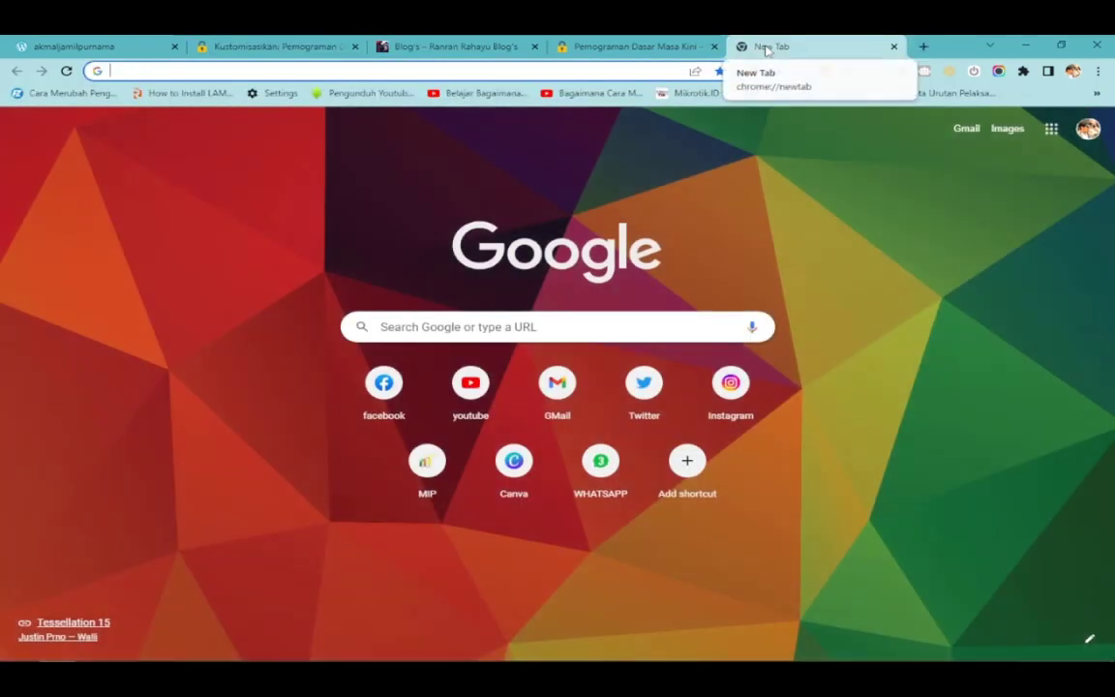
text(rhansoft.c)
key(Return)
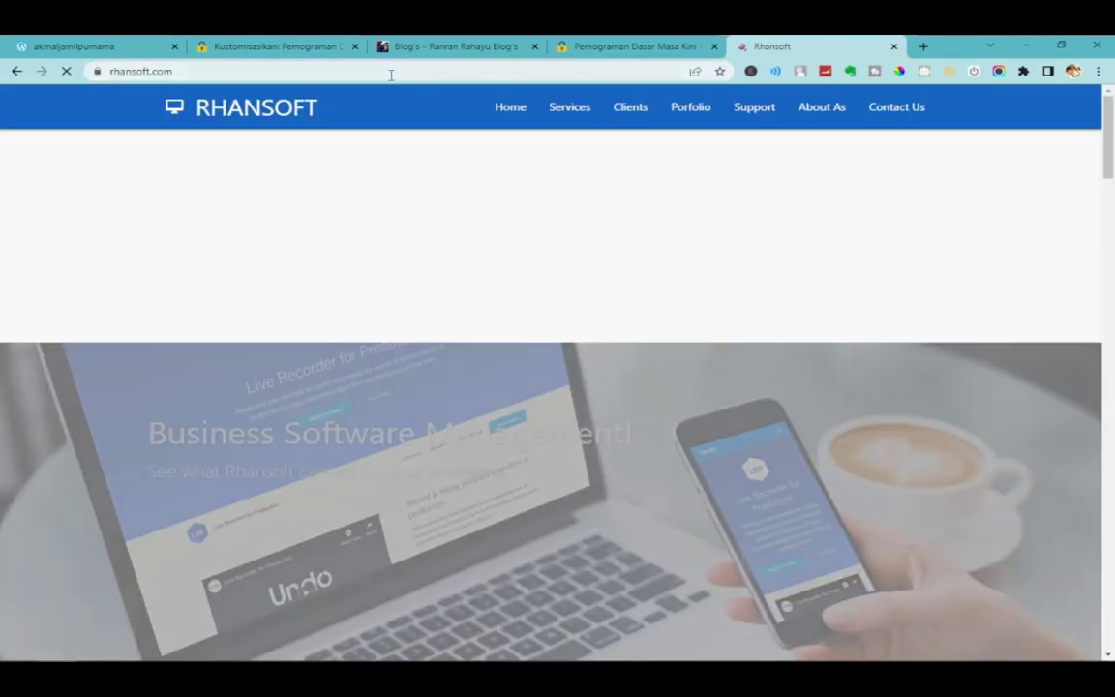
click(387, 72)
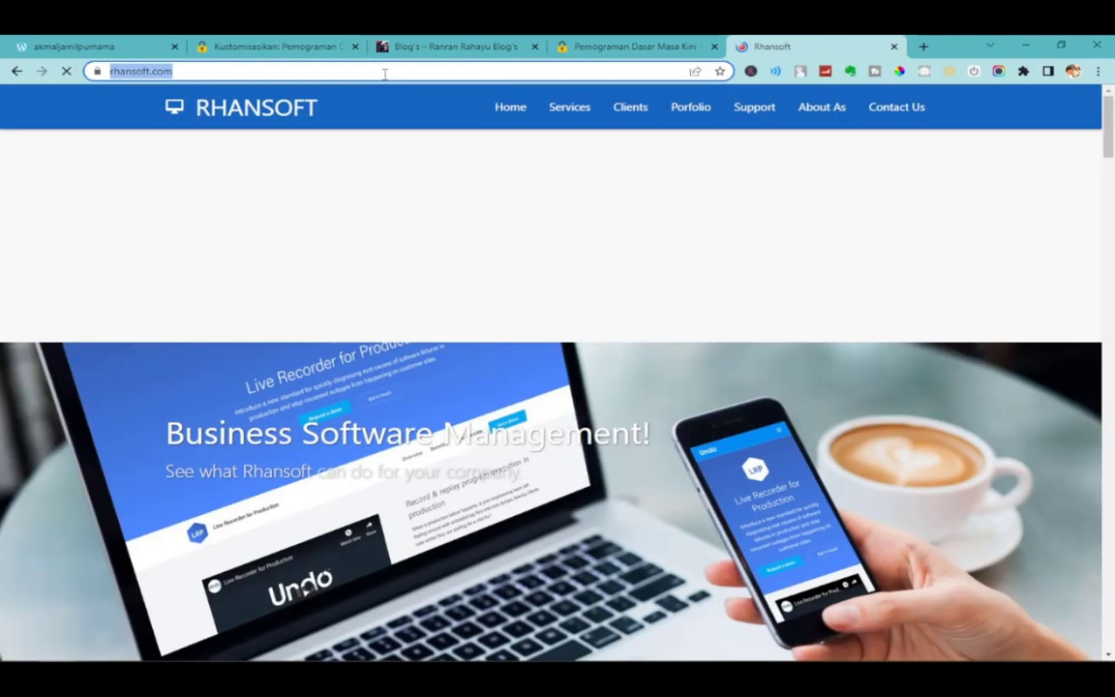
click(275, 39)
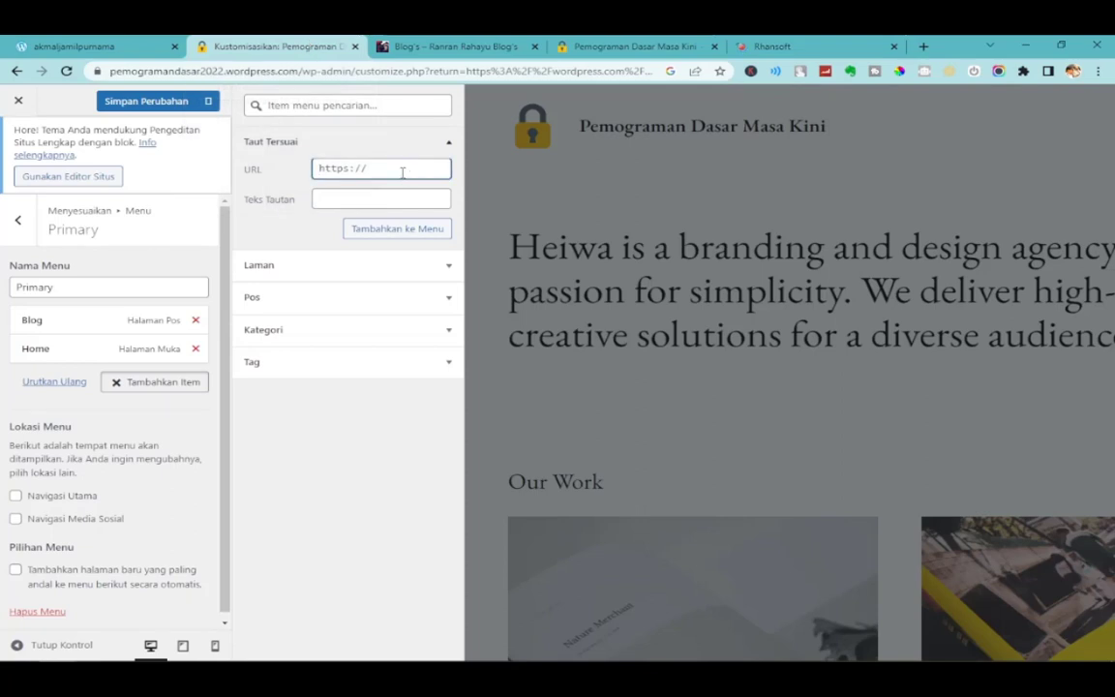
text(rhansoft.com/)
click(384, 198)
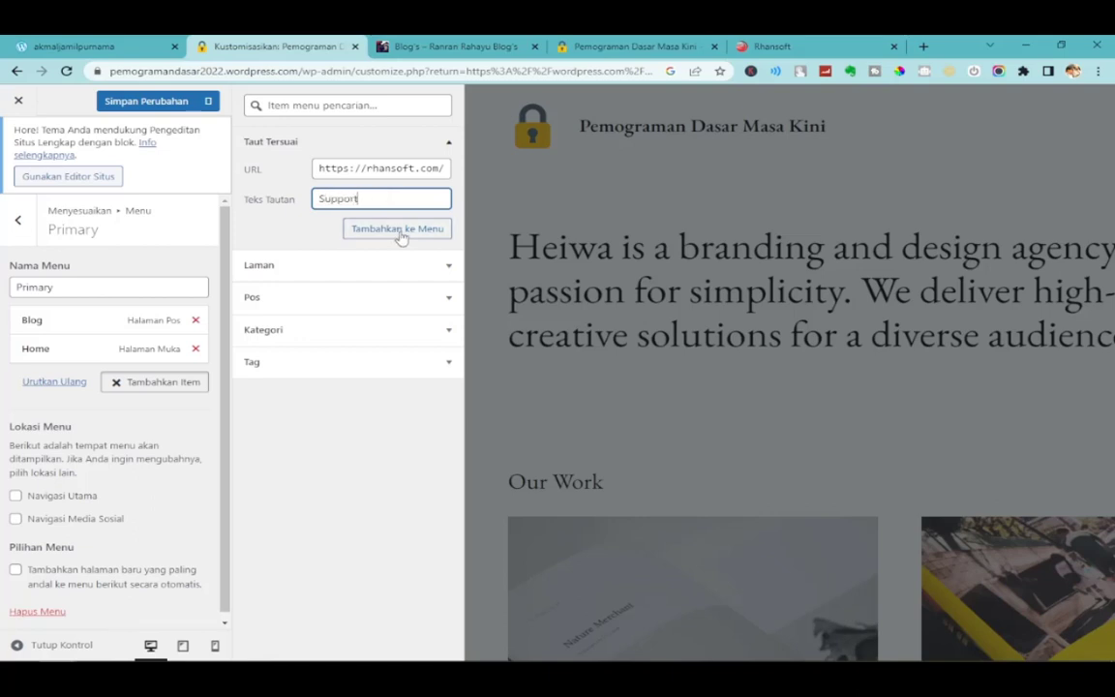
click(399, 229)
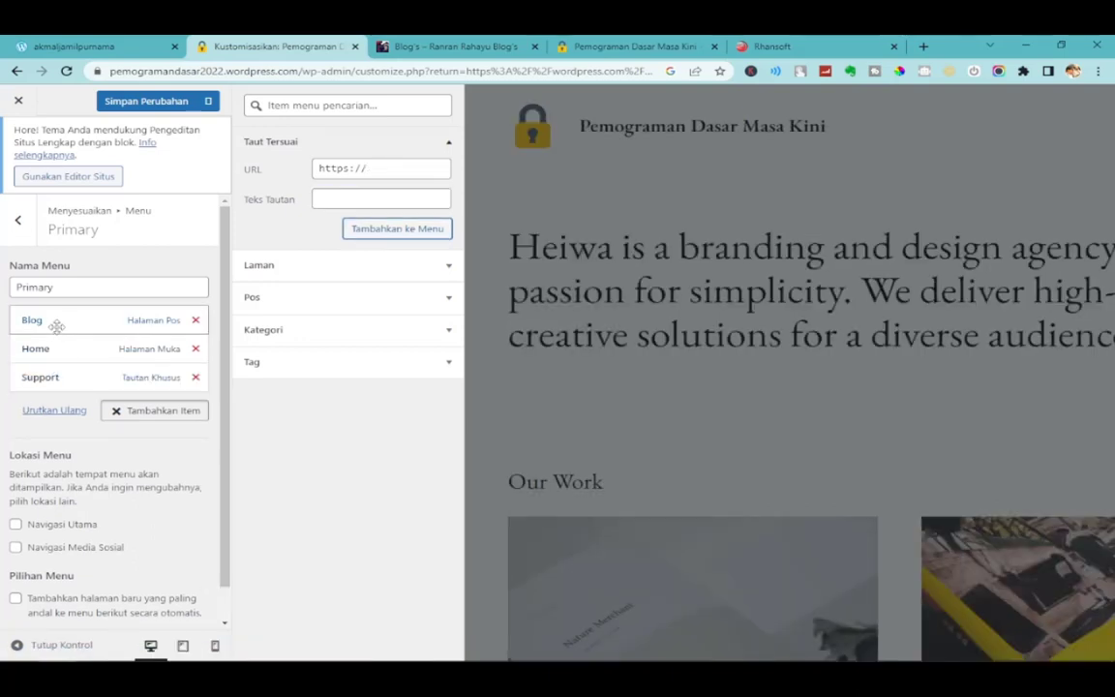
click(56, 326)
click(50, 320)
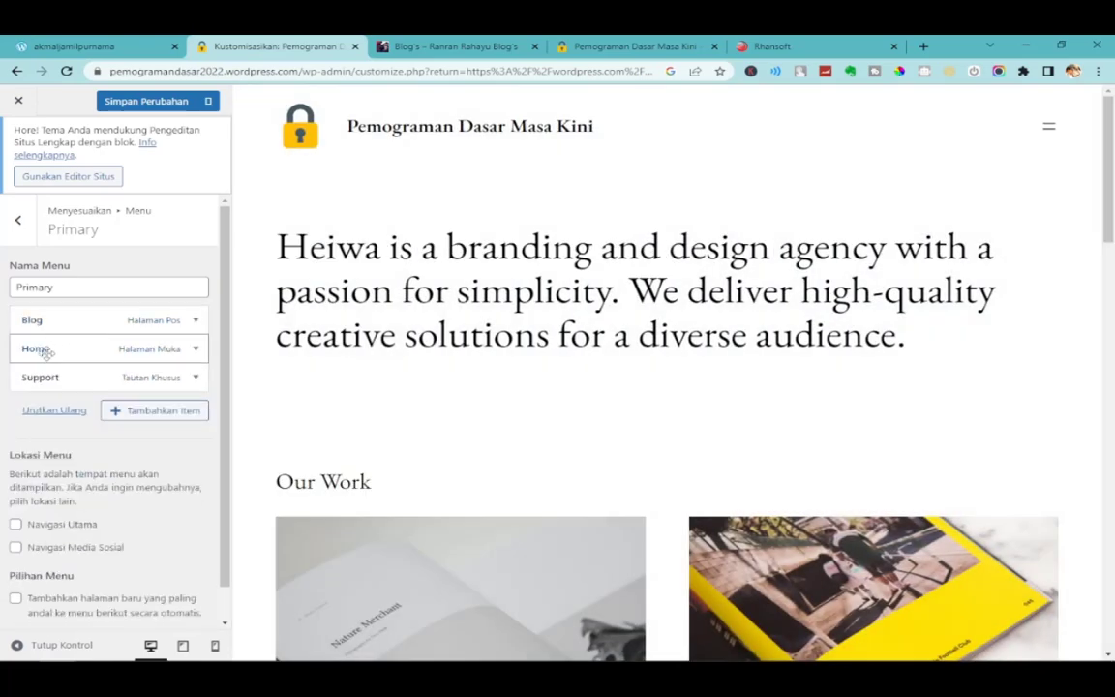
Save the menu, then reload the live site and check its navigation lists Blog and Home.
click(147, 102)
click(648, 45)
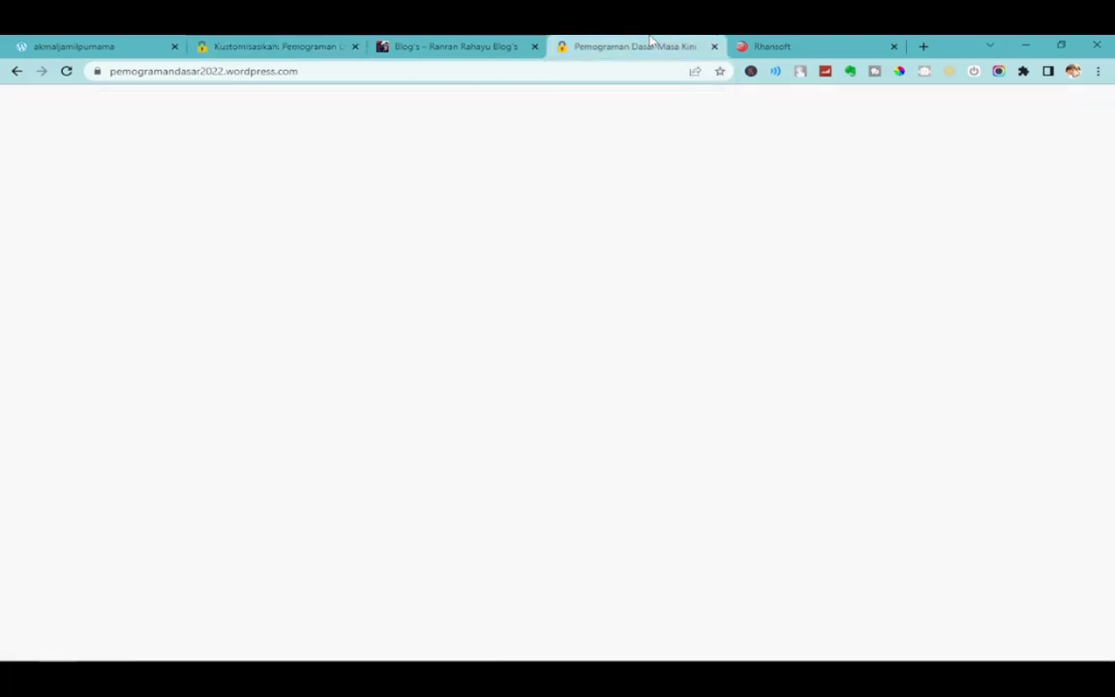
click(66, 73)
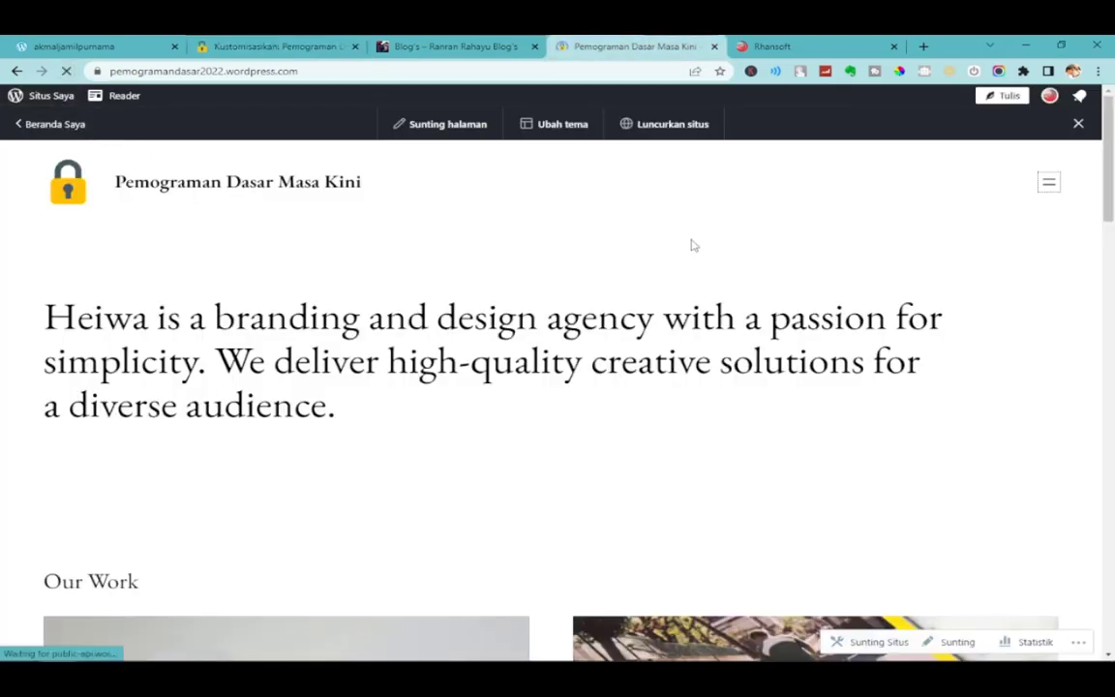
click(1054, 191)
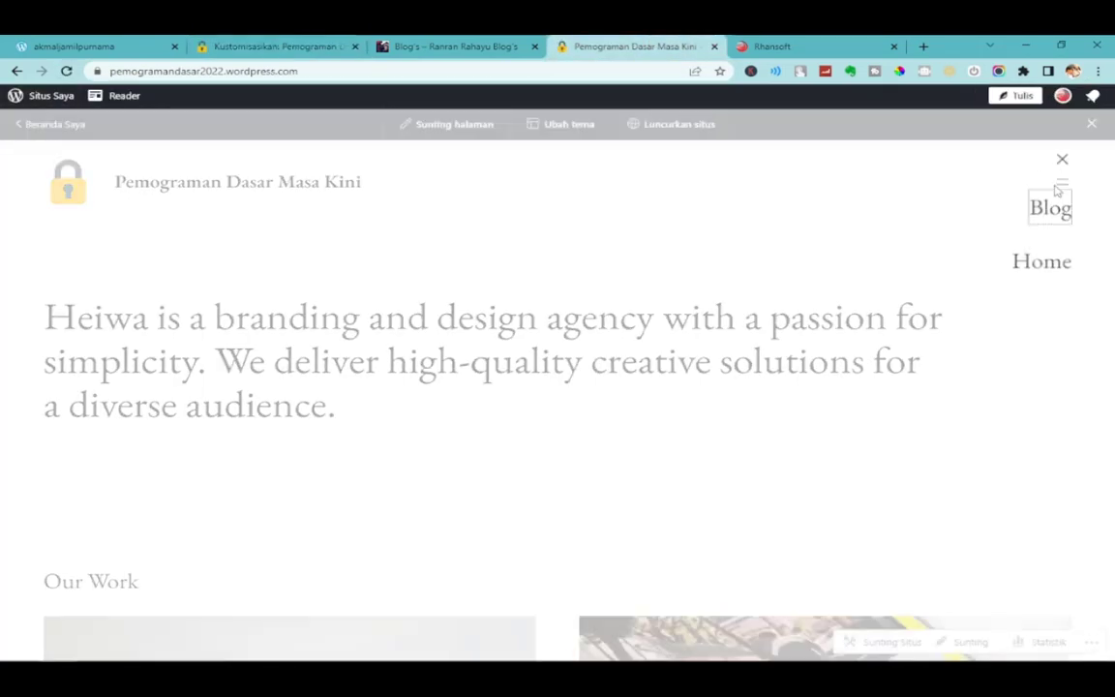
click(1063, 161)
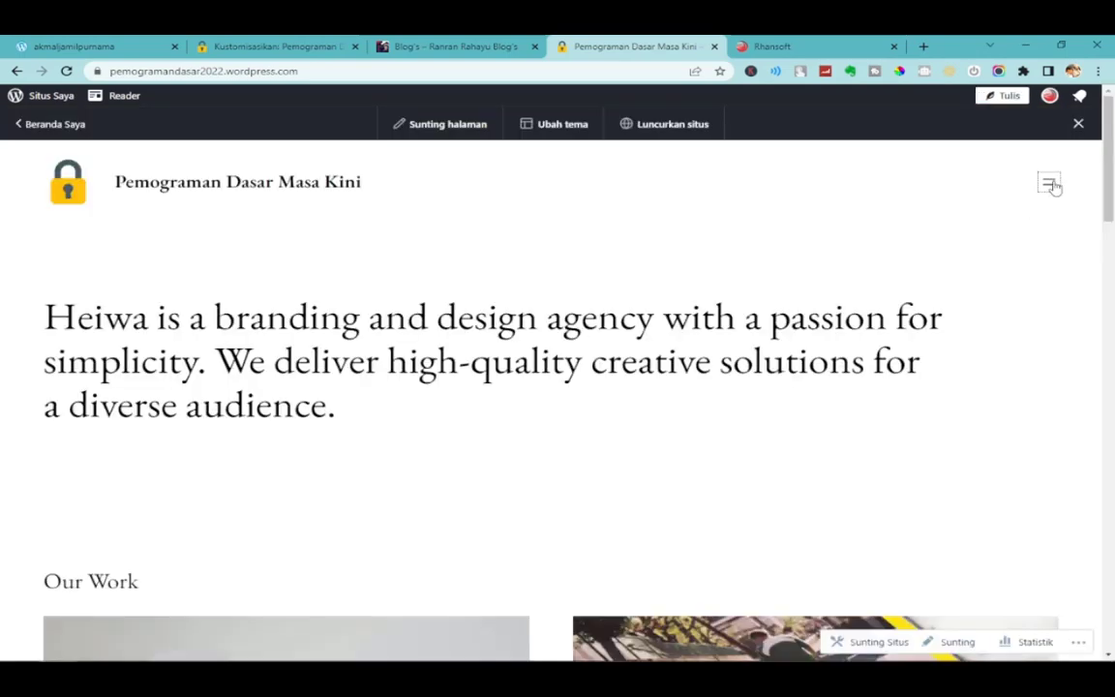
scroll(986, 361, down, 3)
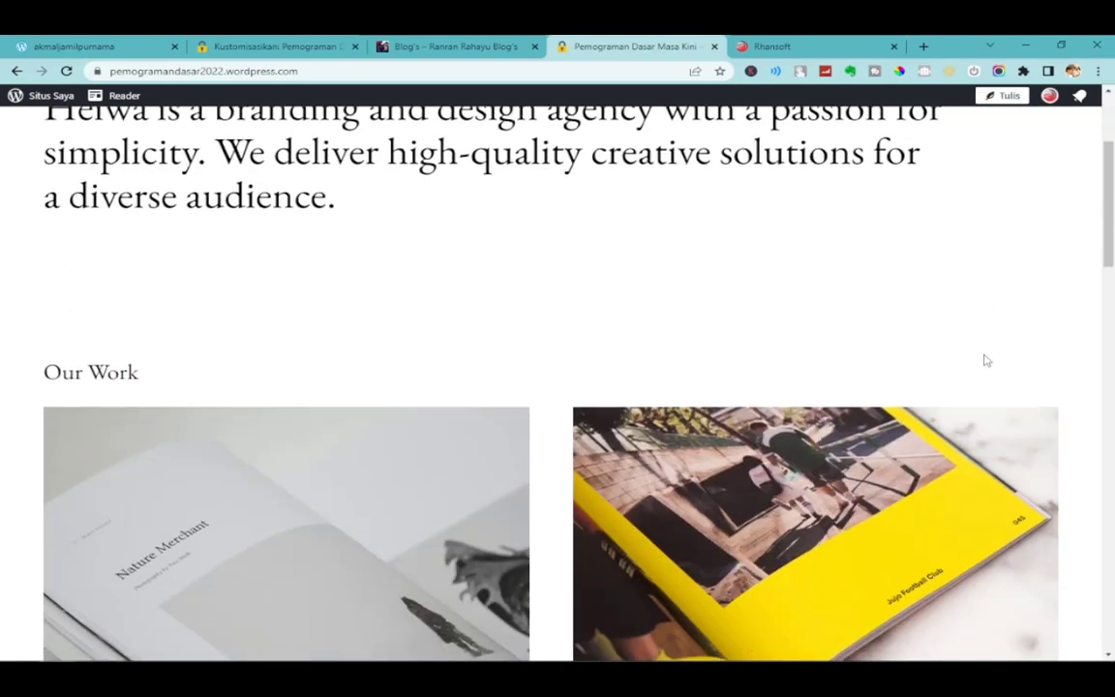
scroll(986, 361, up, 3)
click(276, 45)
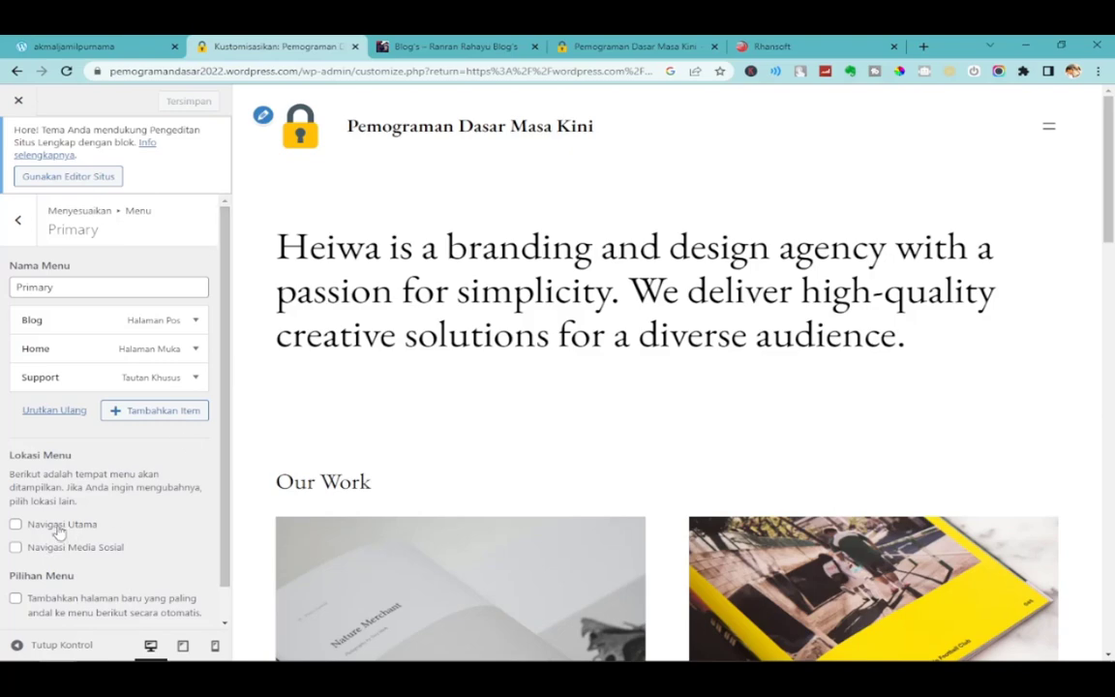
Assign the Primary menu to Navigasi Utama and check the items in the preview's menu.
scroll(172, 504, down, 1)
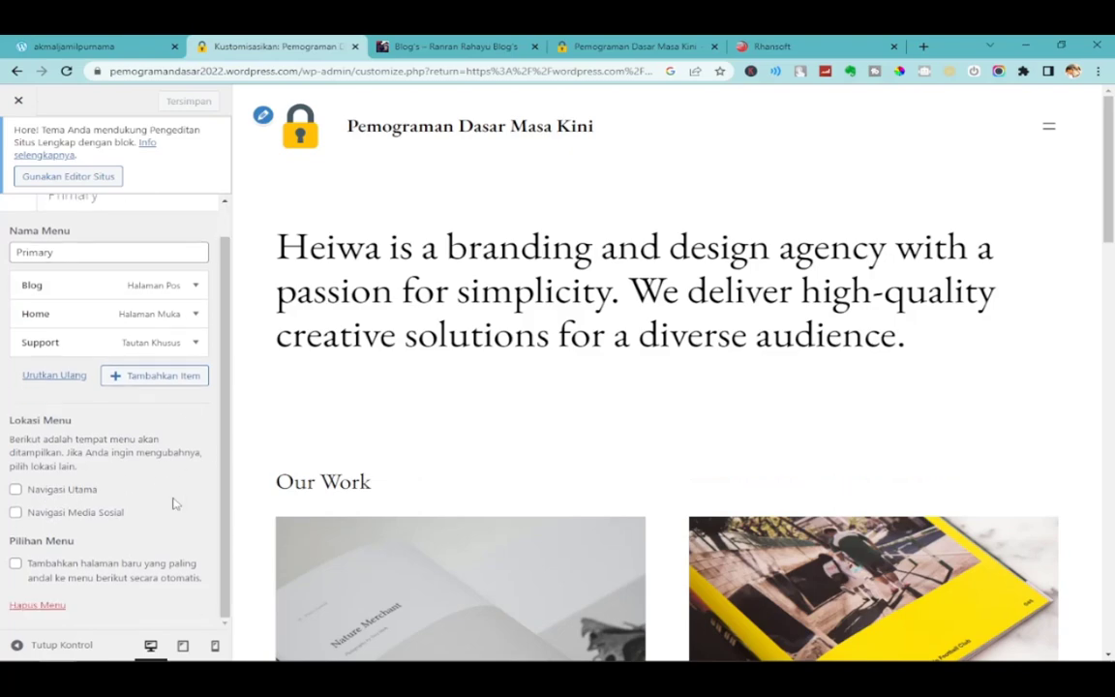
click(62, 490)
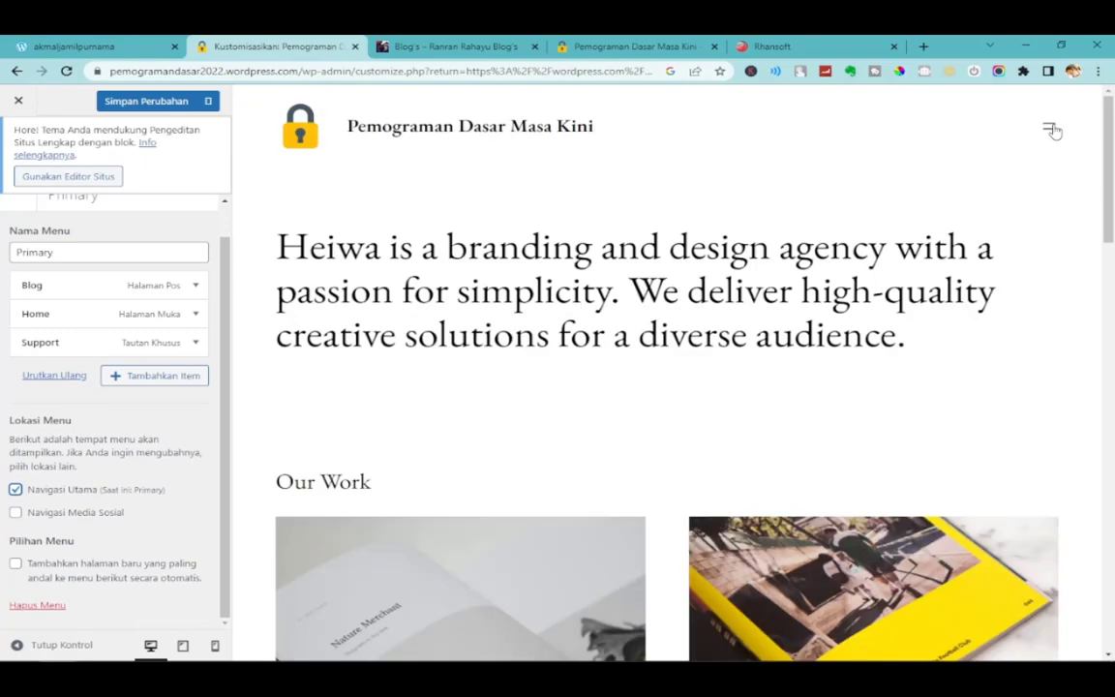
click(1054, 127)
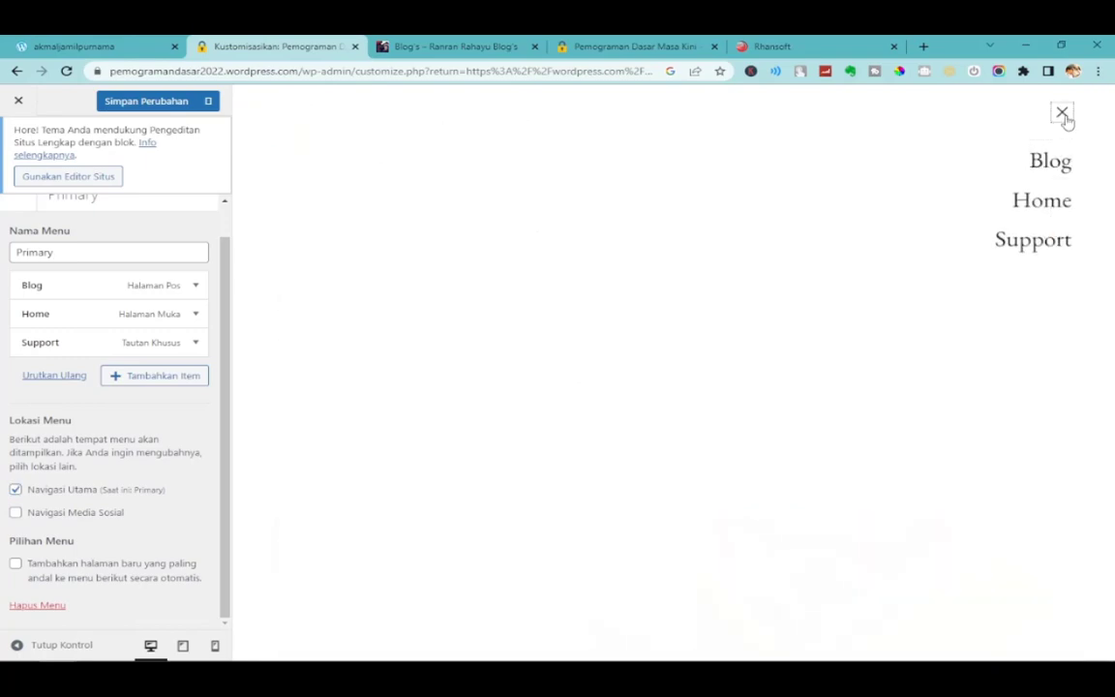
click(1063, 114)
Try Navigasi Media Sosial as a location, untick it again, and save the changes.
click(101, 519)
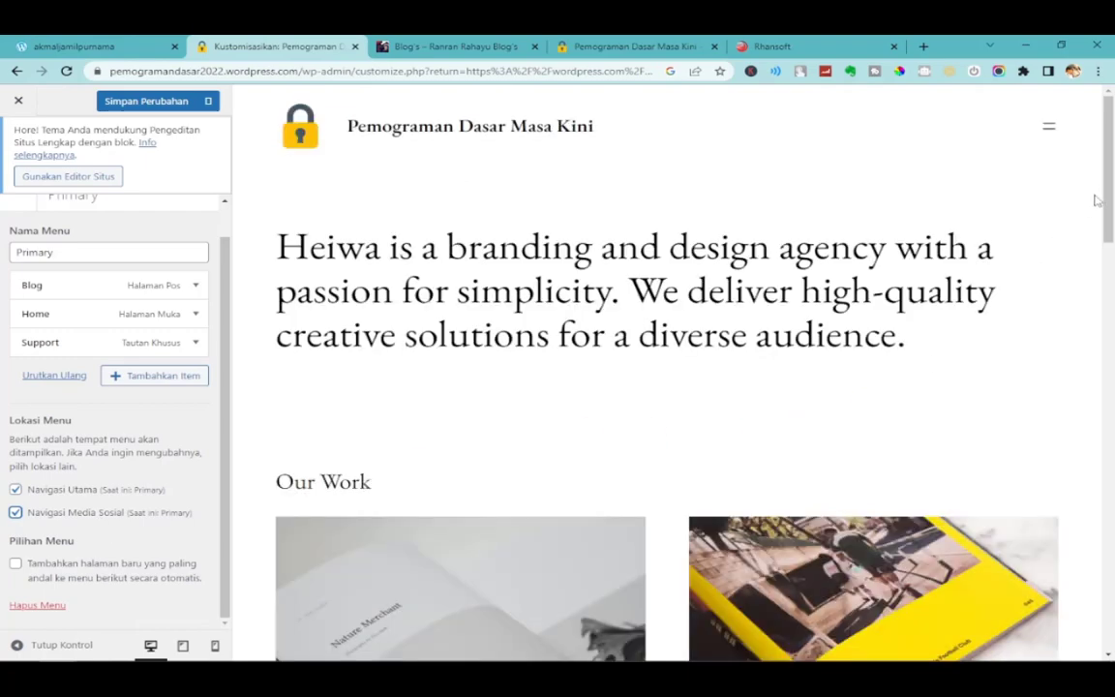
drag(1107, 201, 1104, 145)
click(1049, 133)
click(1063, 116)
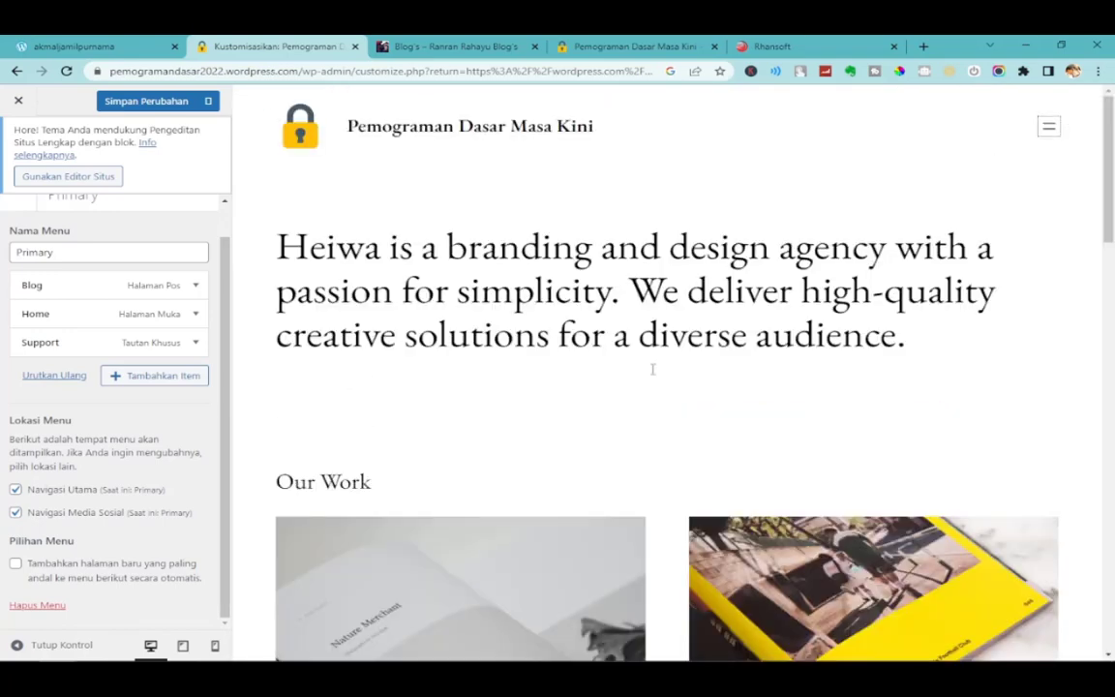
click(70, 519)
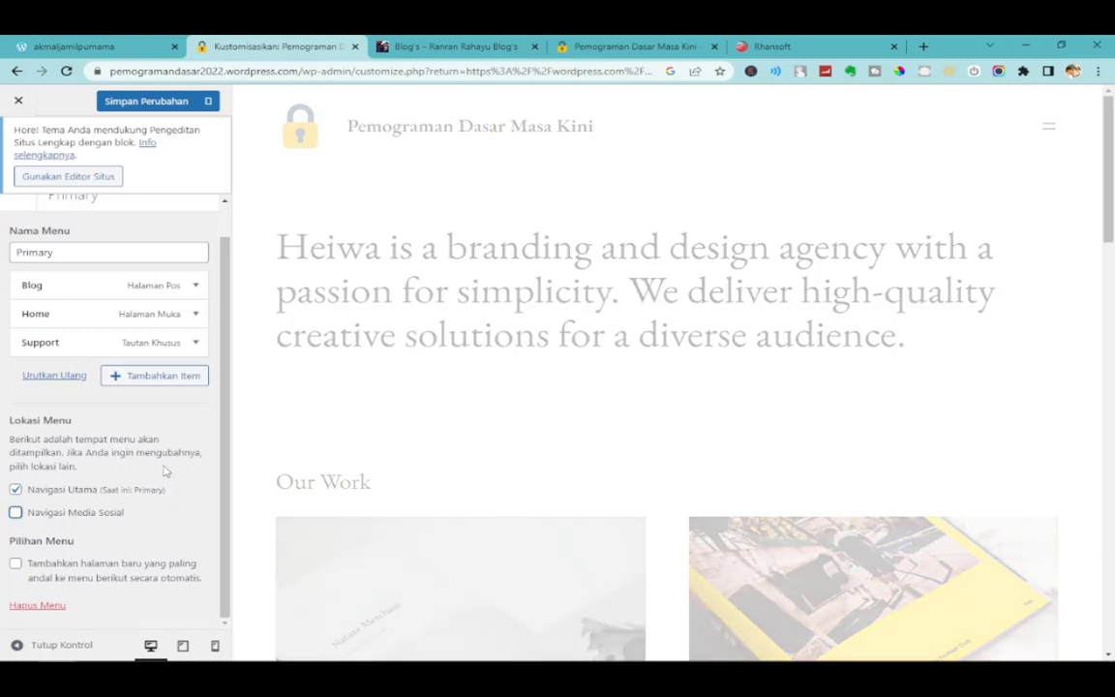
scroll(111, 525, up, 1)
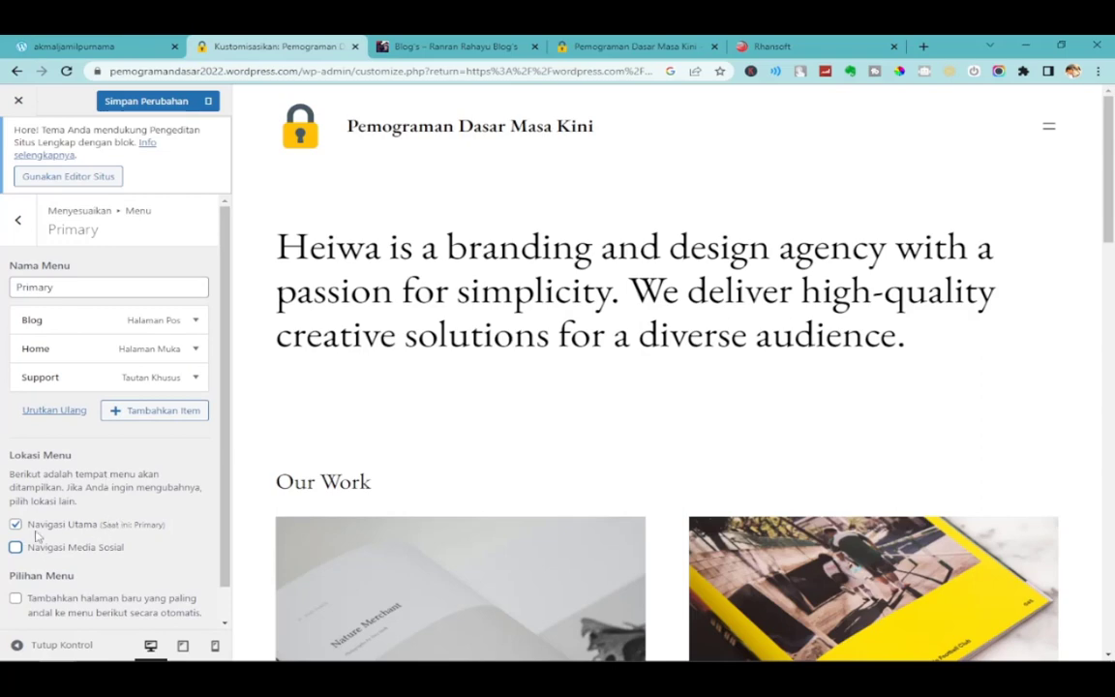
click(151, 104)
click(634, 45)
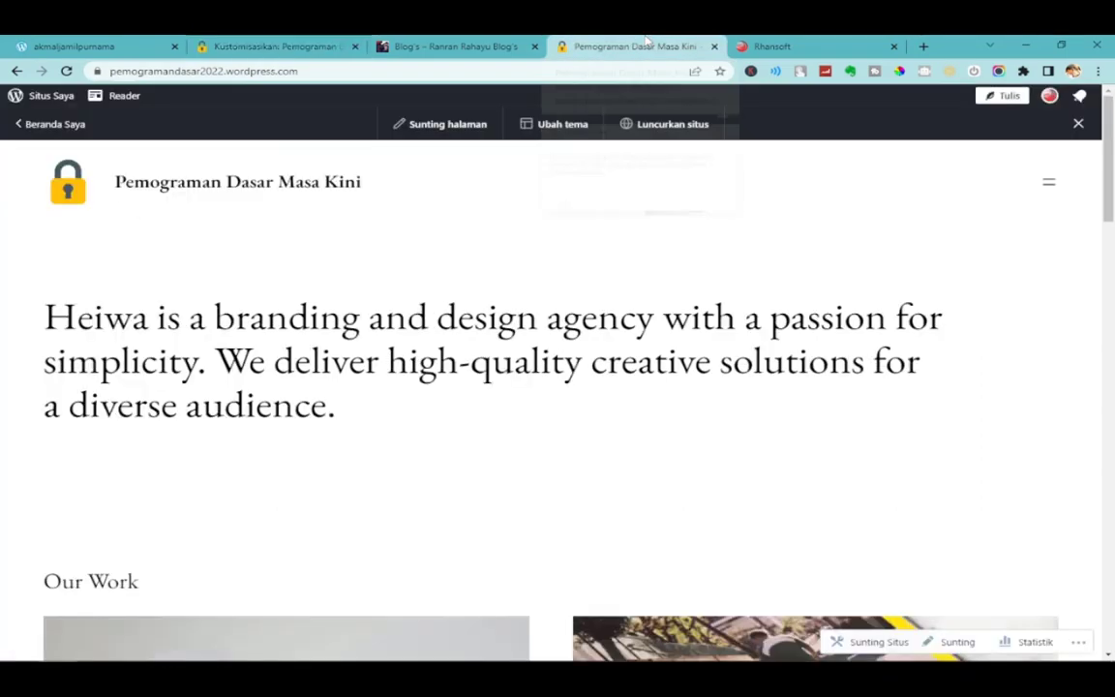
click(66, 70)
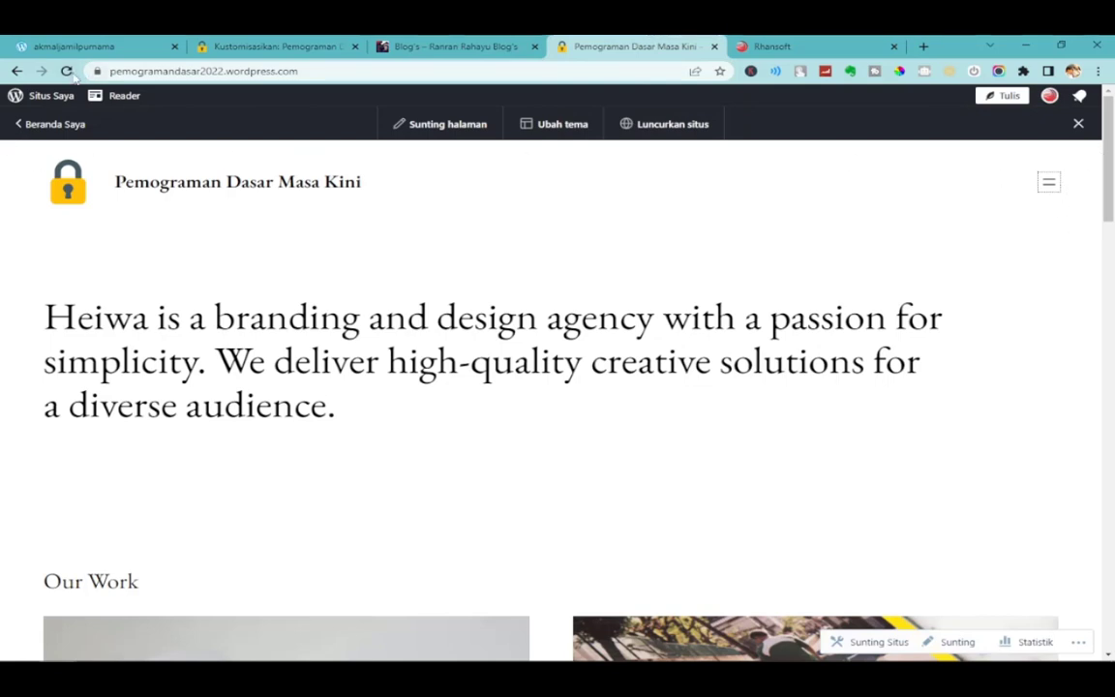
click(1052, 185)
click(1051, 248)
click(1049, 187)
click(1051, 207)
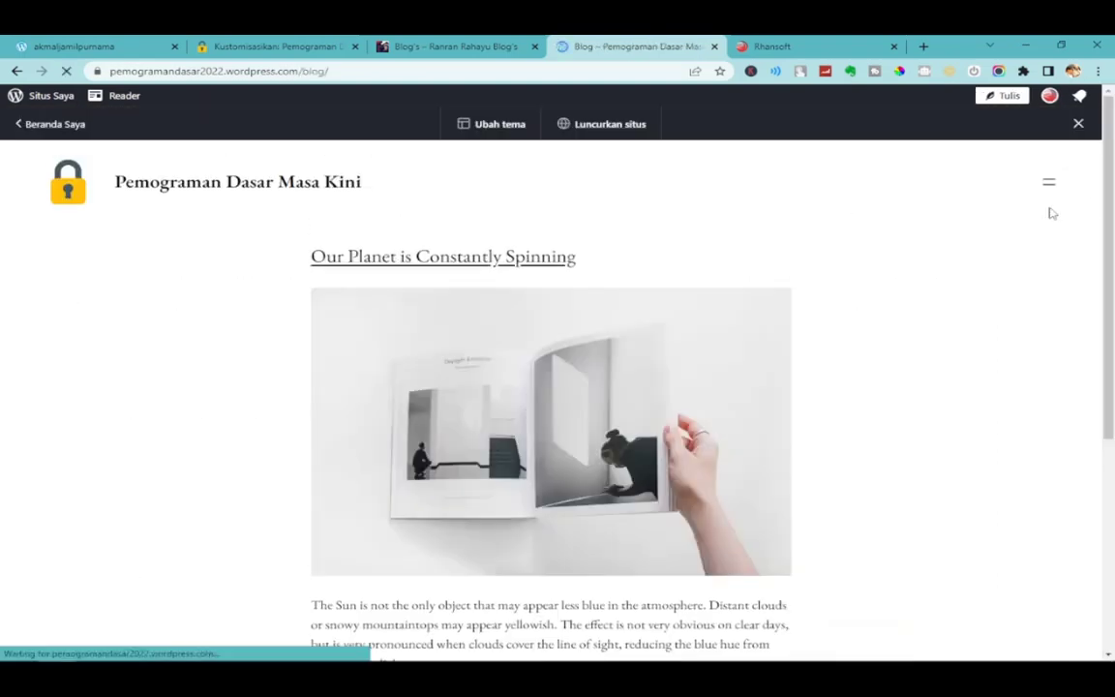
scroll(722, 583, down, 4)
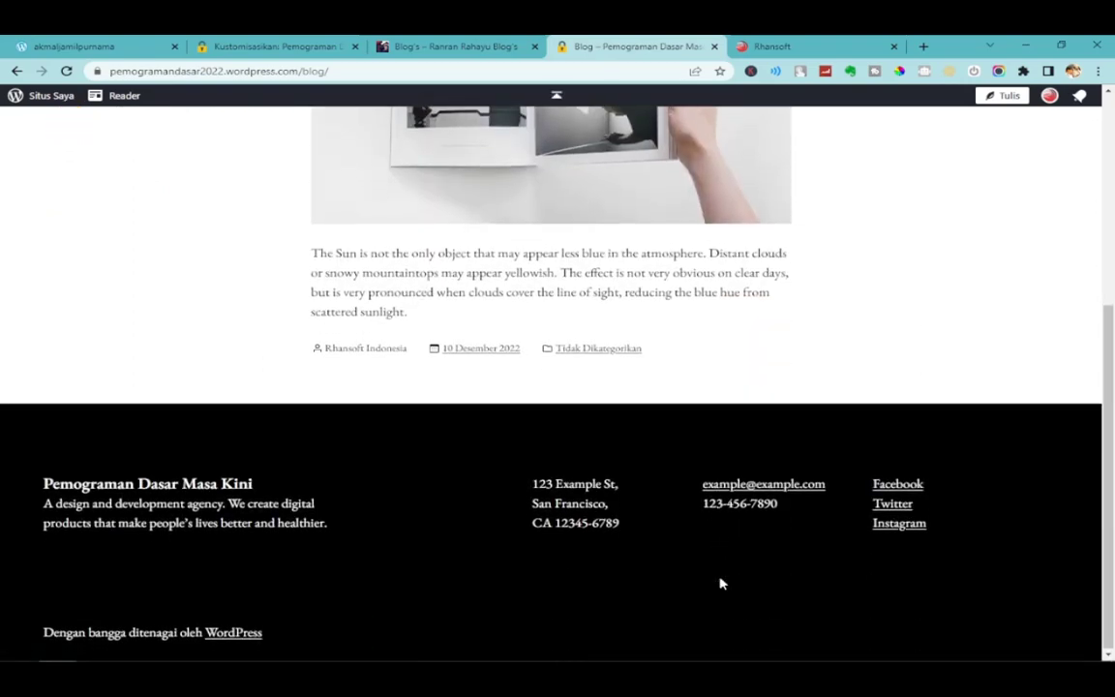
scroll(720, 583, up, 3)
scroll(615, 577, down, 2)
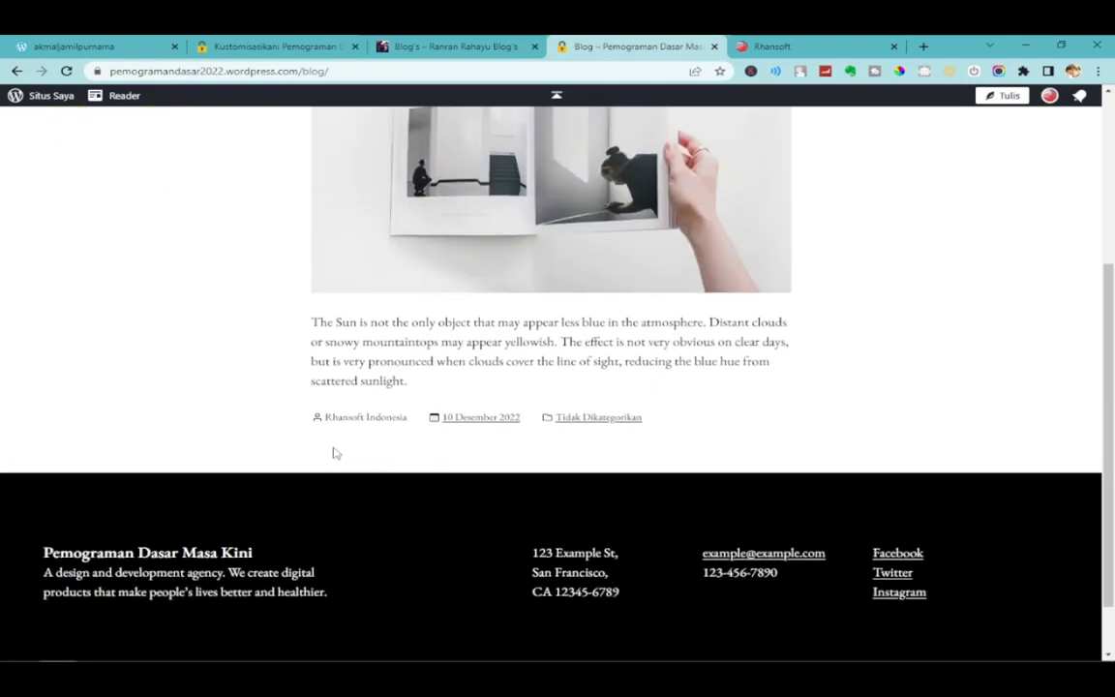
scroll(662, 520, up, 3)
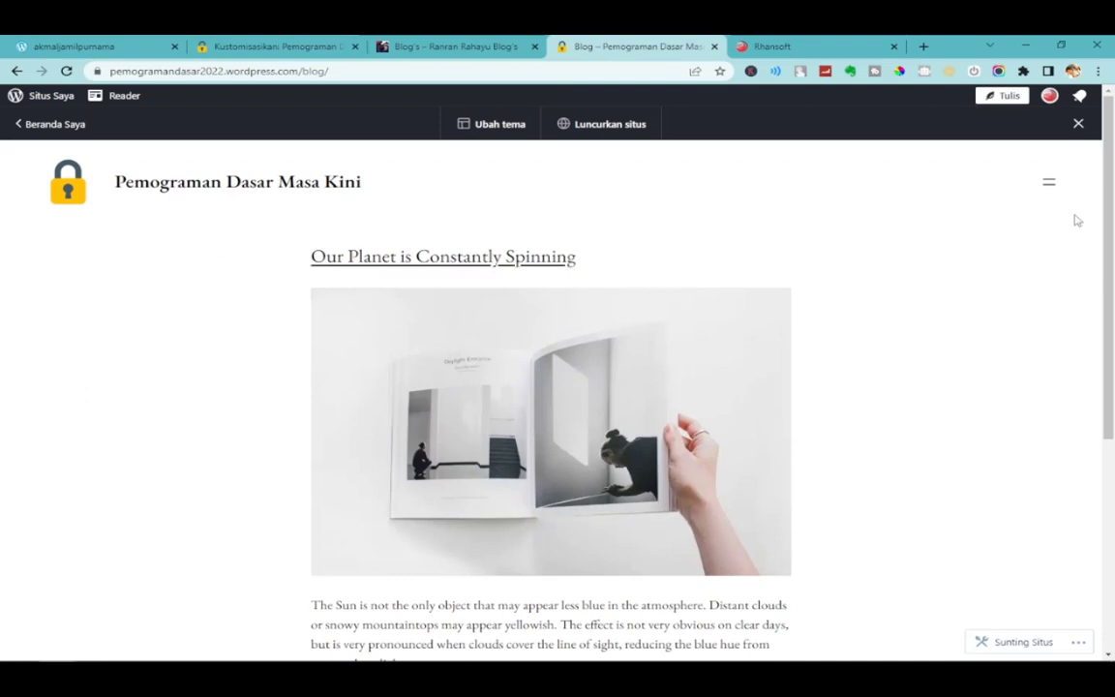
click(1052, 186)
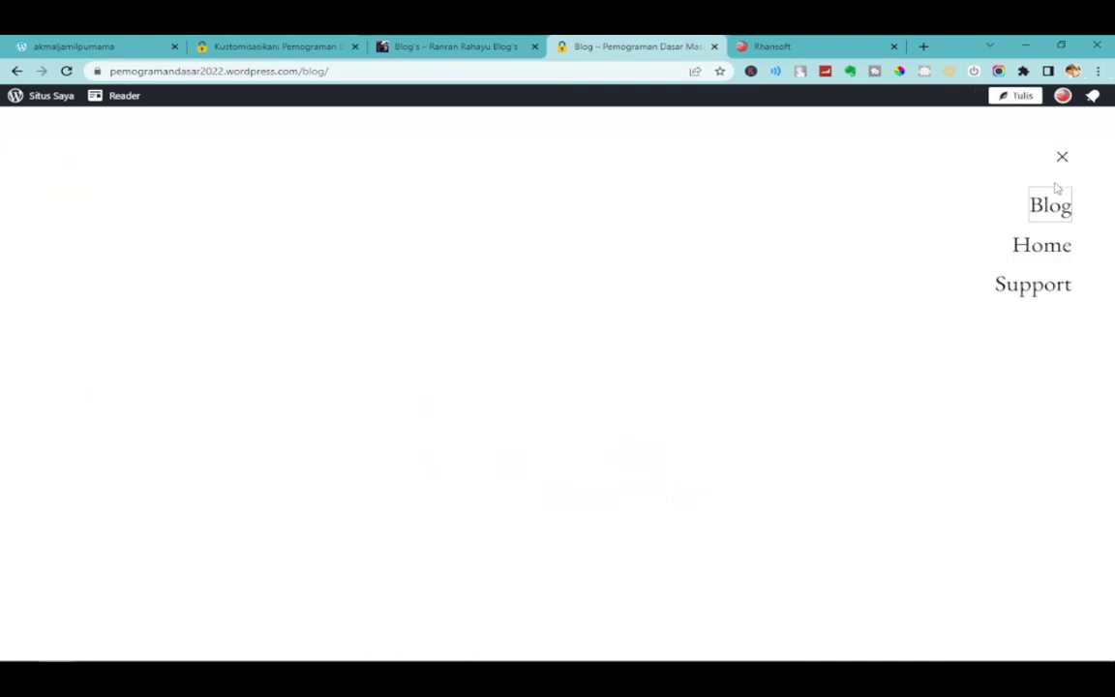
click(1034, 286)
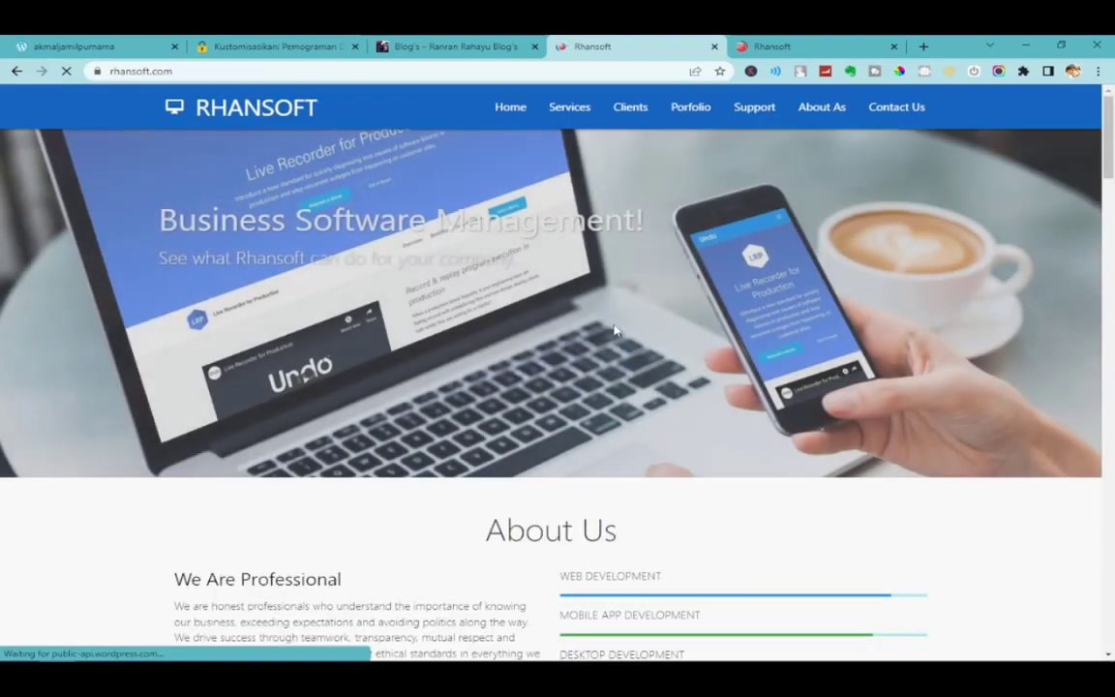
scroll(615, 372, down, 2)
scroll(614, 382, up, 2)
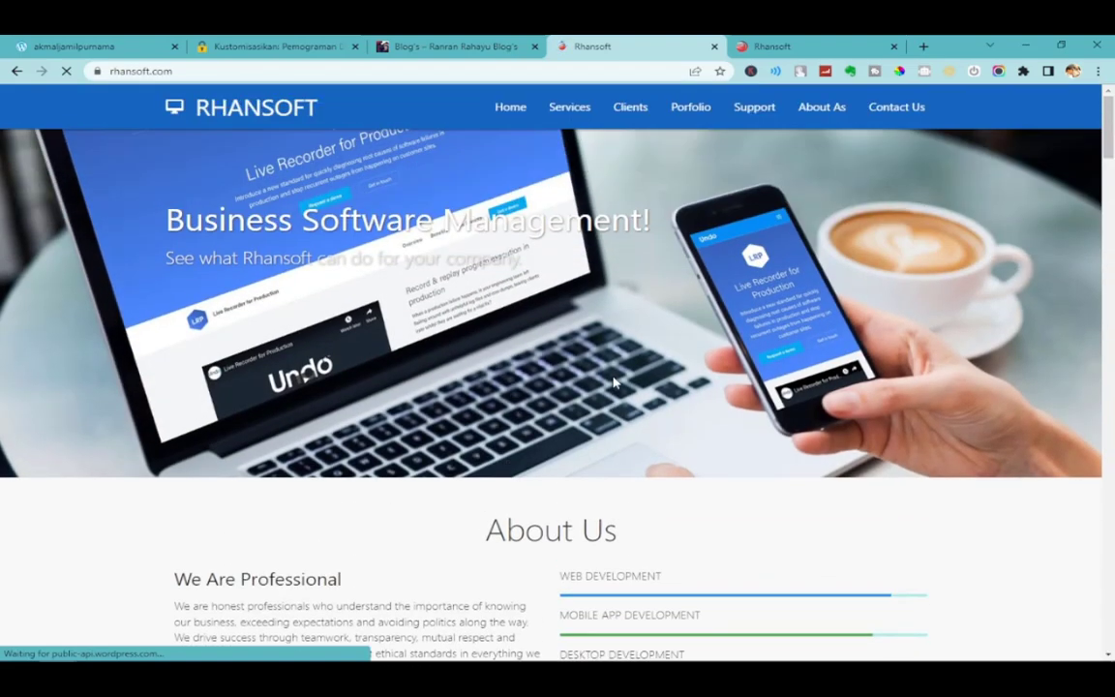
click(17, 71)
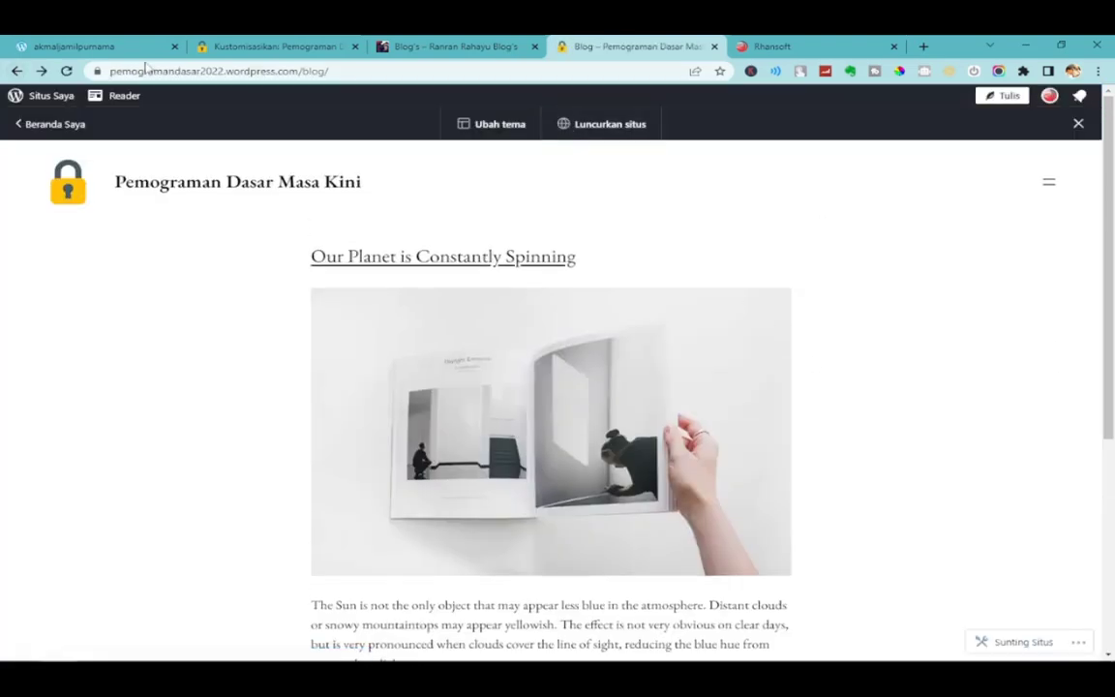
Back out of the Primary menu and Pengaturan Beranda panels and close the Customizer.
click(295, 43)
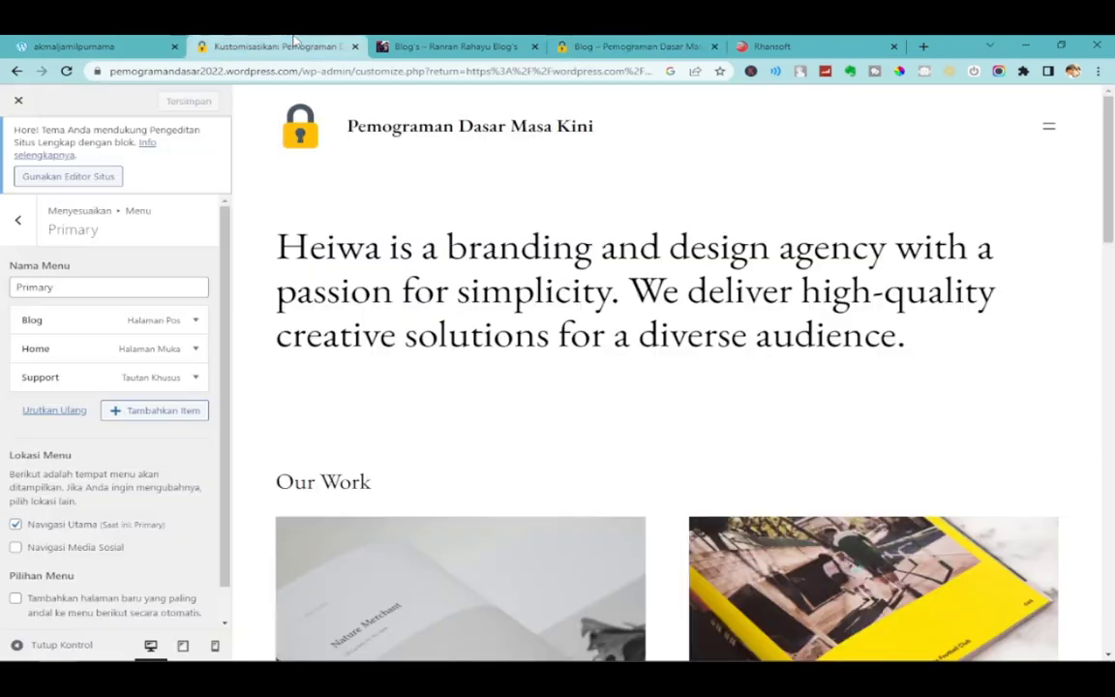
click(18, 221)
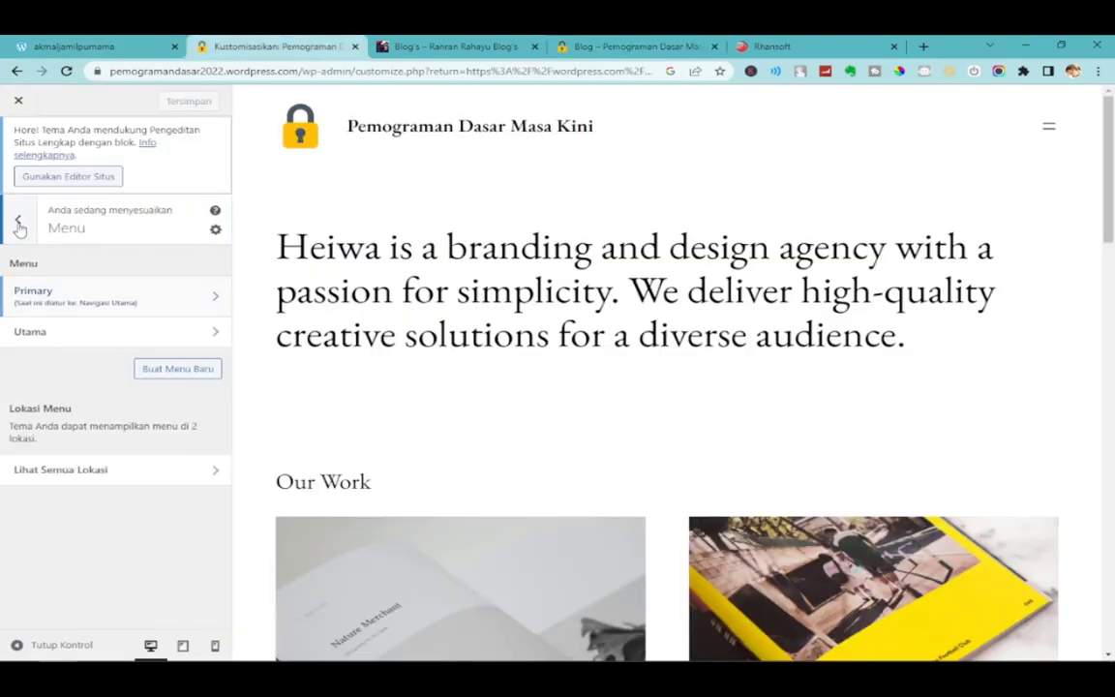
click(19, 225)
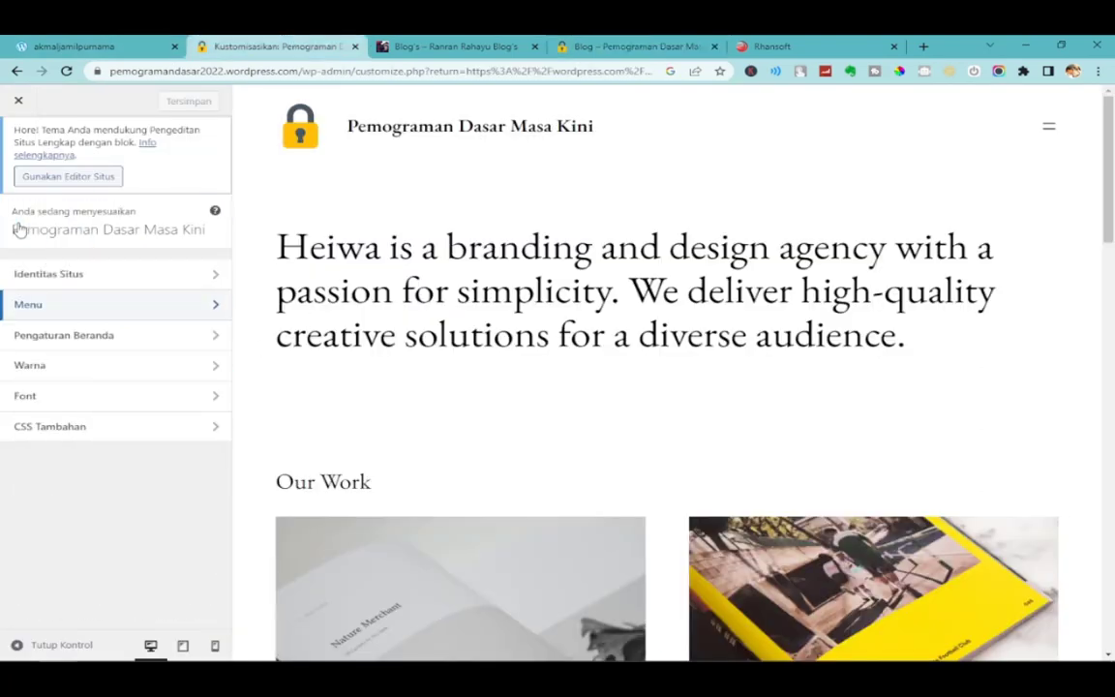
click(100, 336)
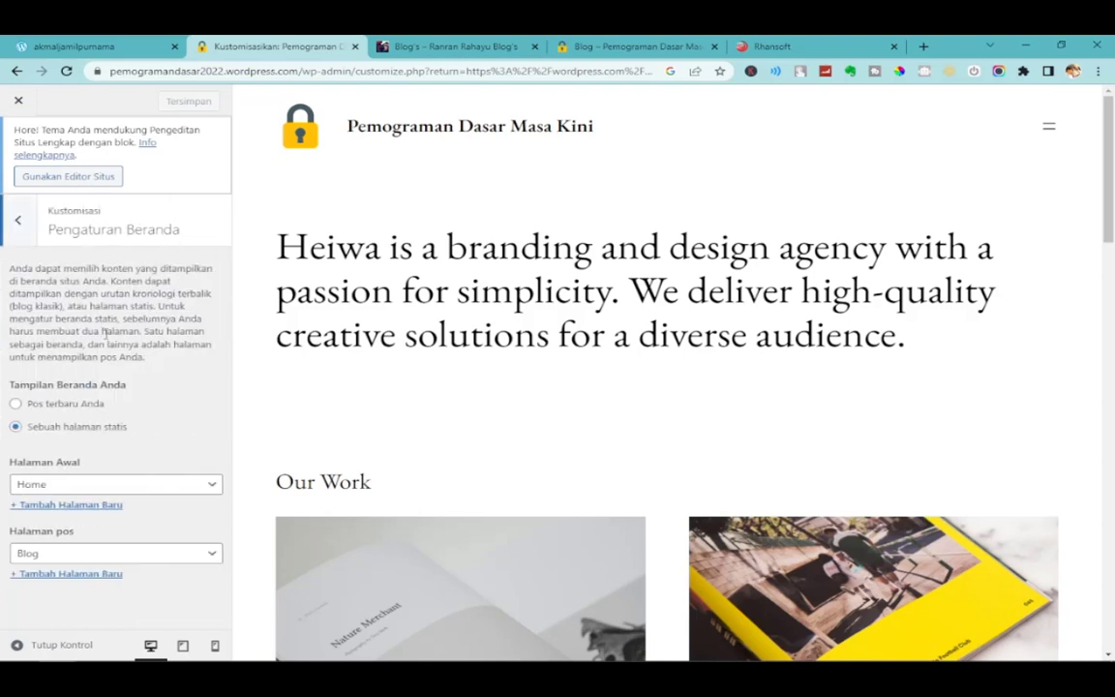
click(18, 221)
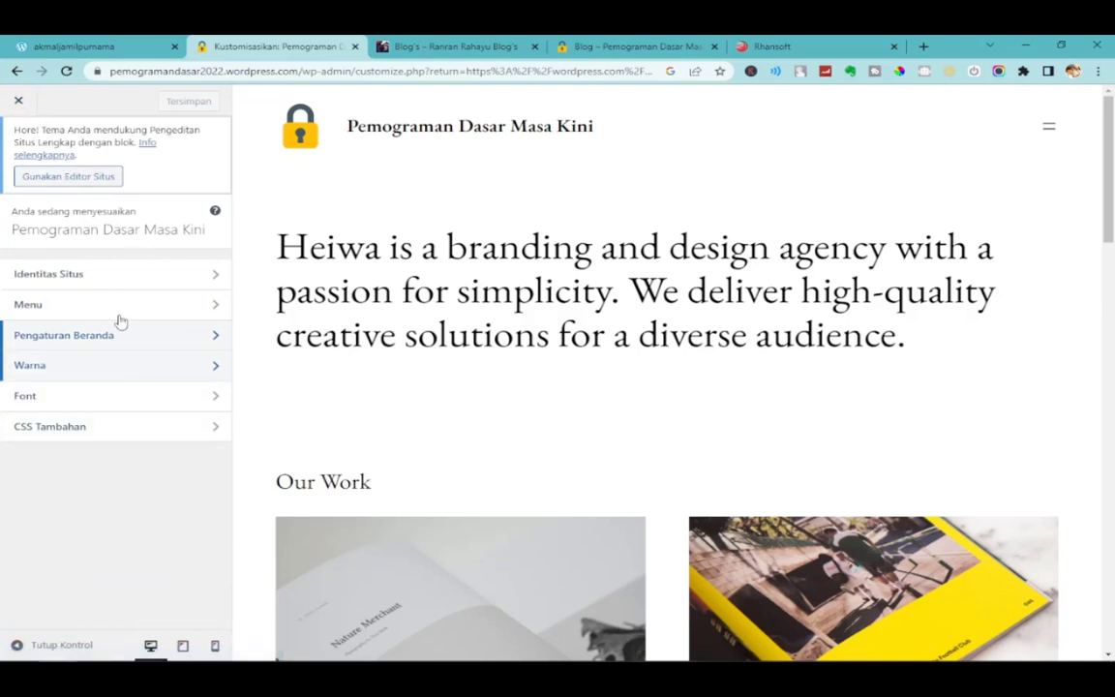
click(17, 102)
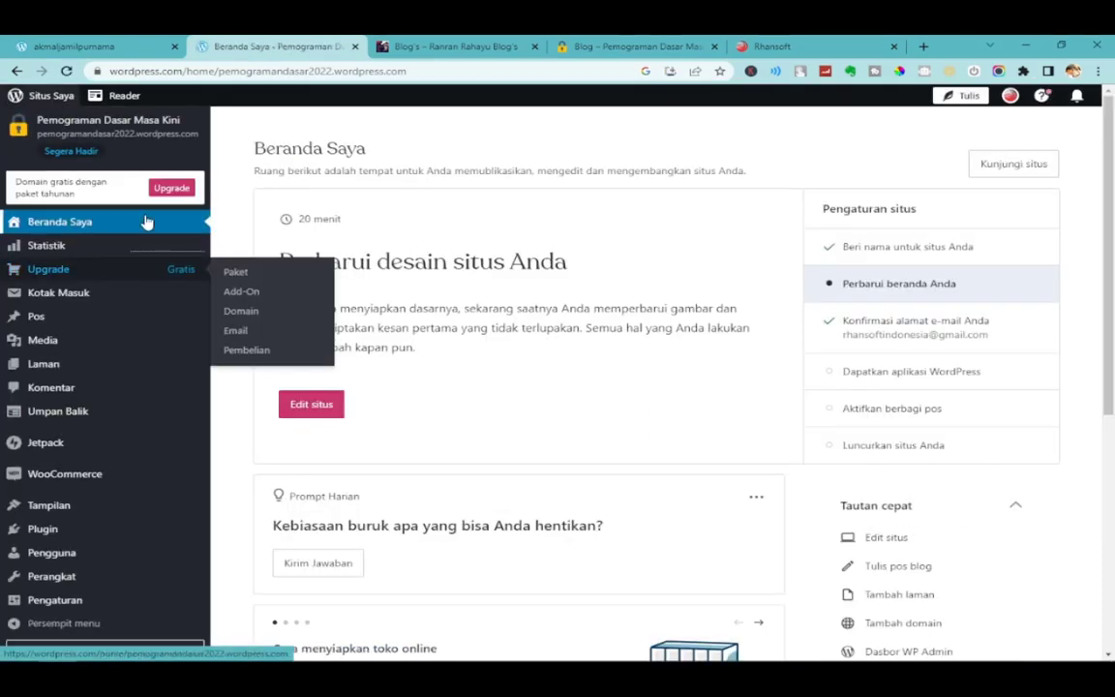
Open the Semua Pos list and find the post on the live blog's Blog page.
mouse_move(68, 321)
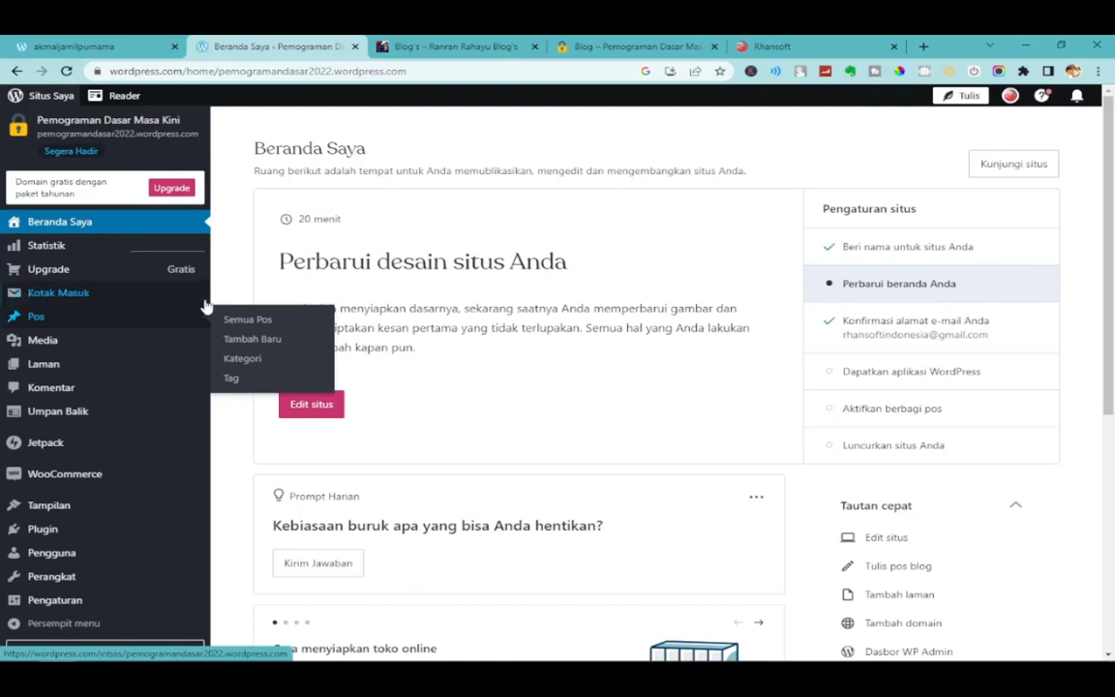
click(70, 321)
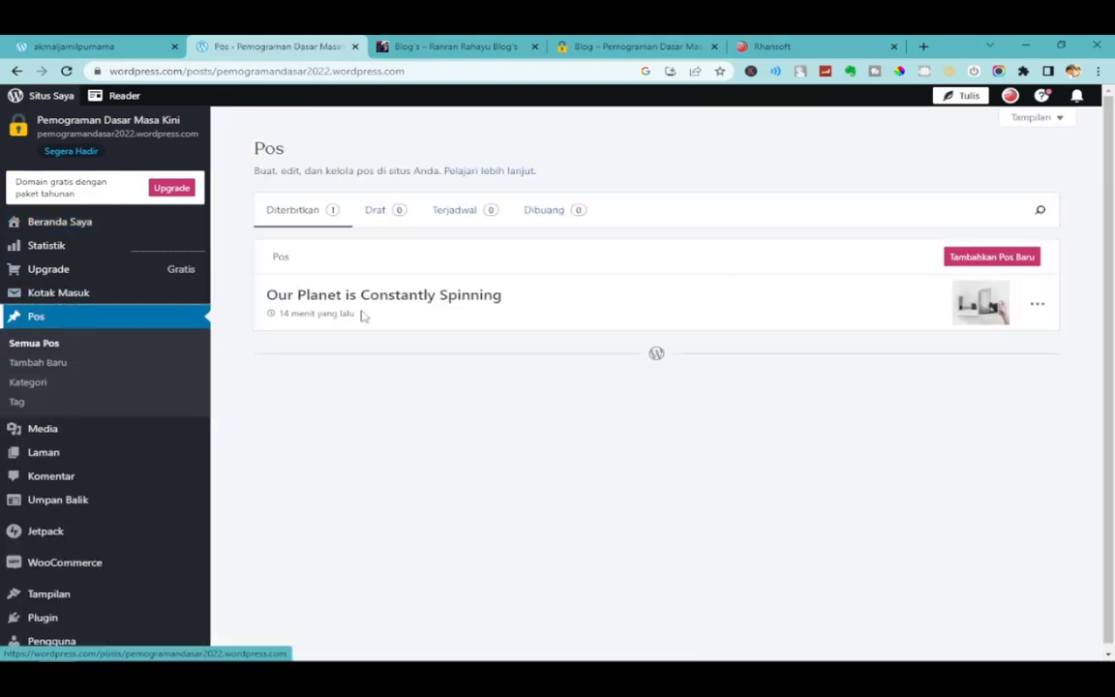
click(632, 46)
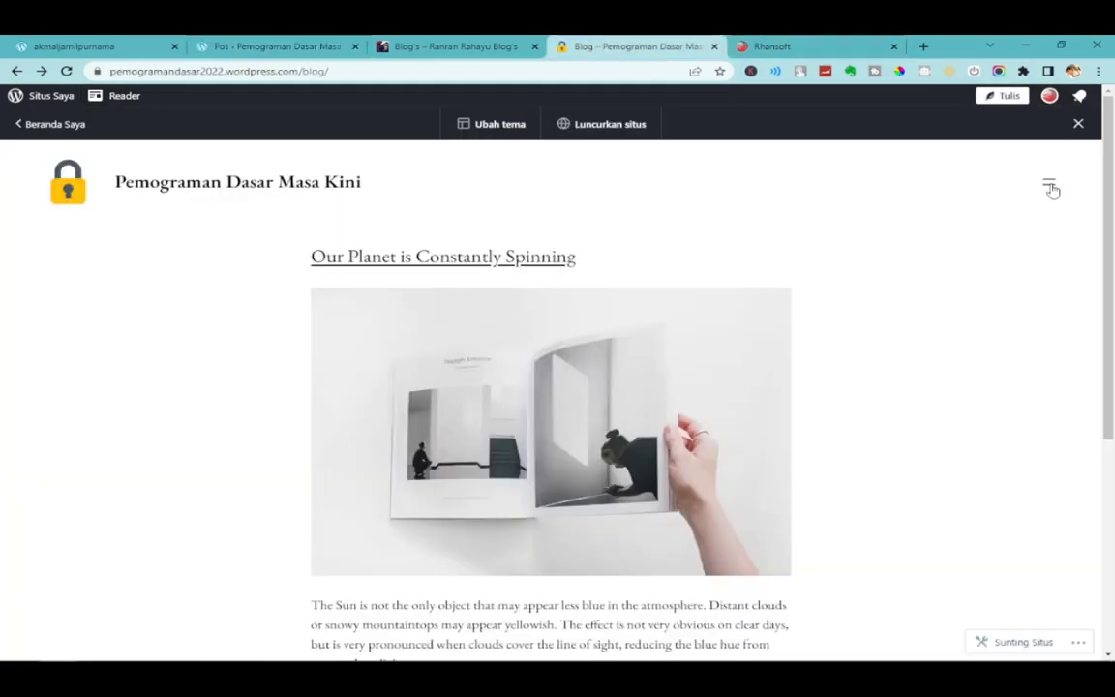
click(1052, 191)
click(1048, 208)
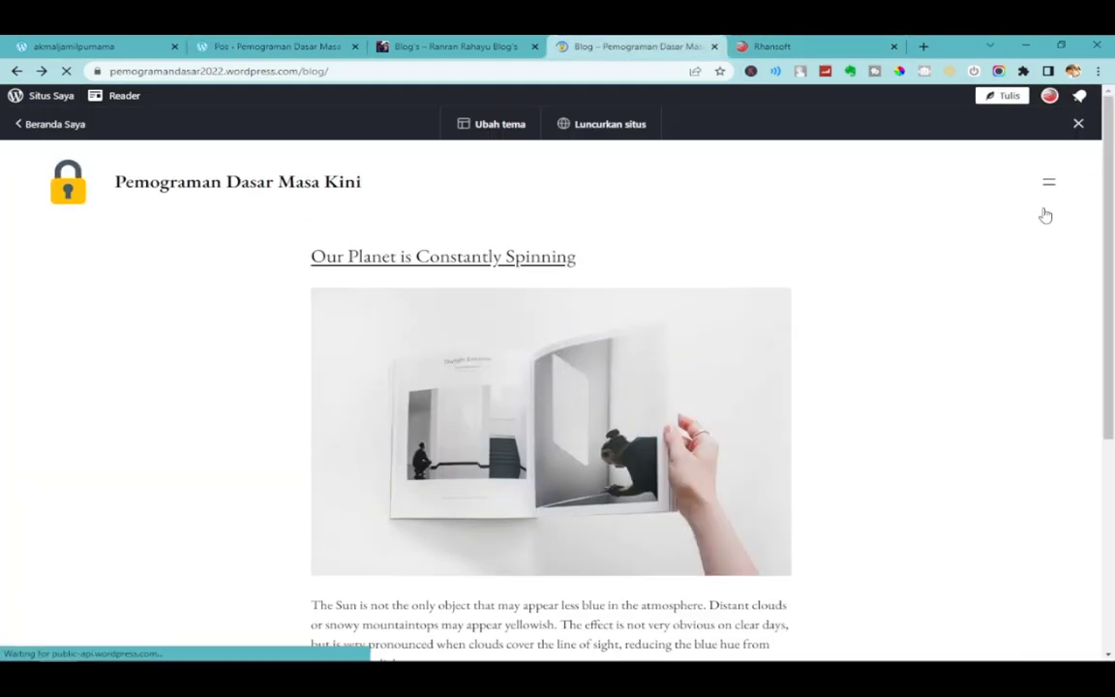
drag(303, 258, 625, 276)
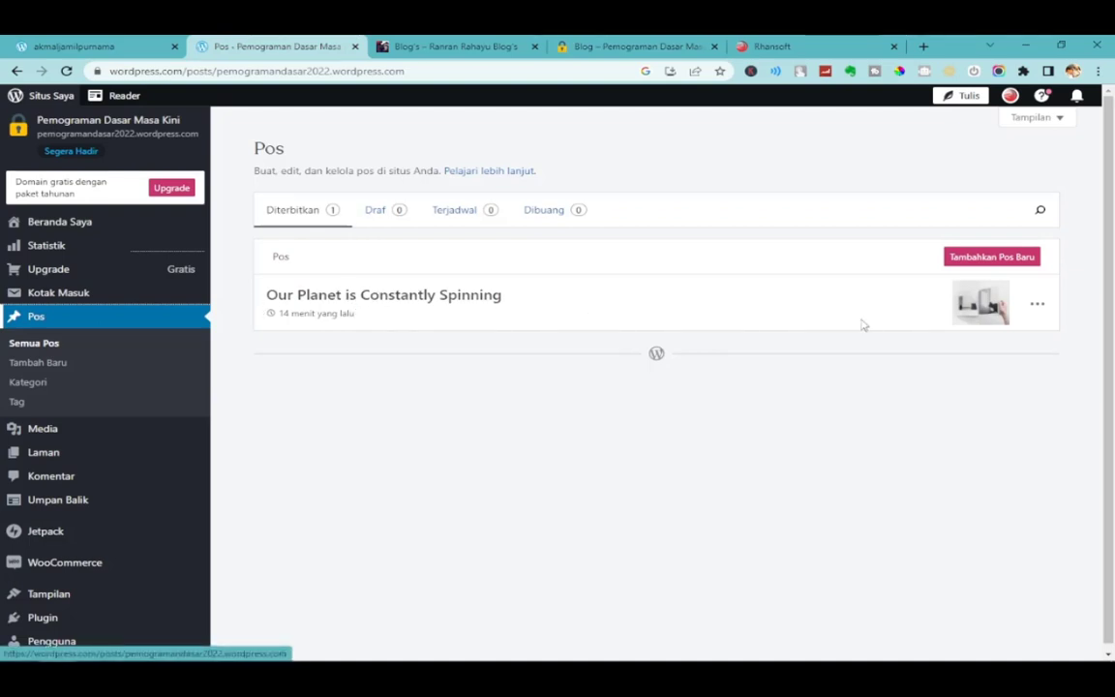
Trash 'Our Planet is Constantly Spinning' and reload the Blog page to confirm it's gone.
click(1037, 306)
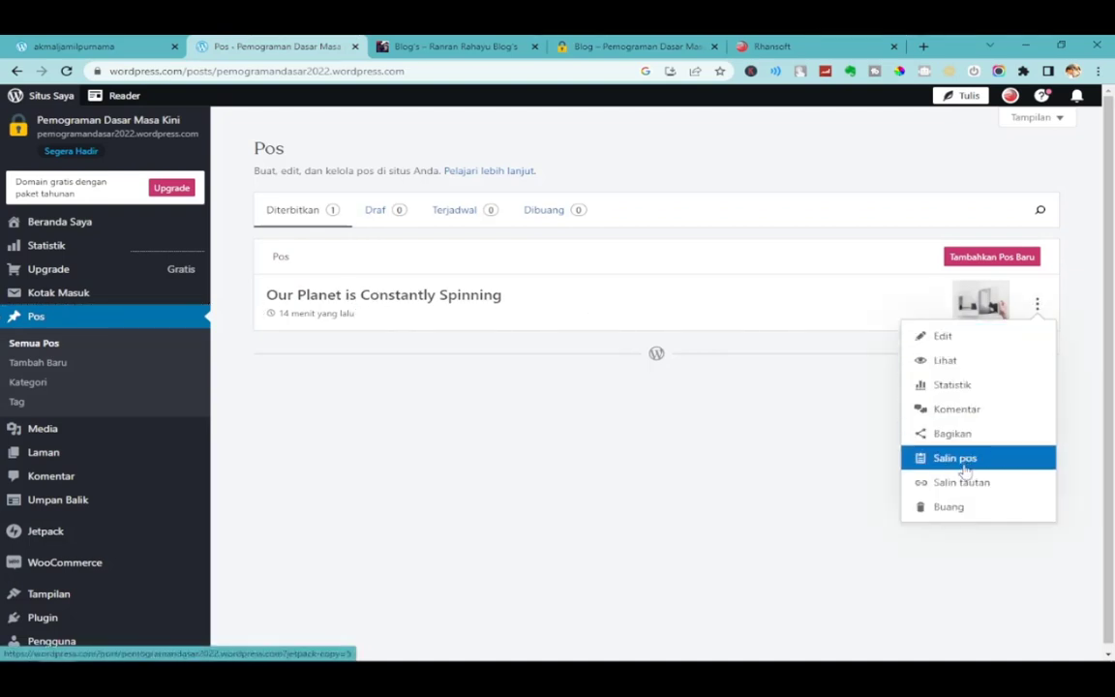
click(955, 508)
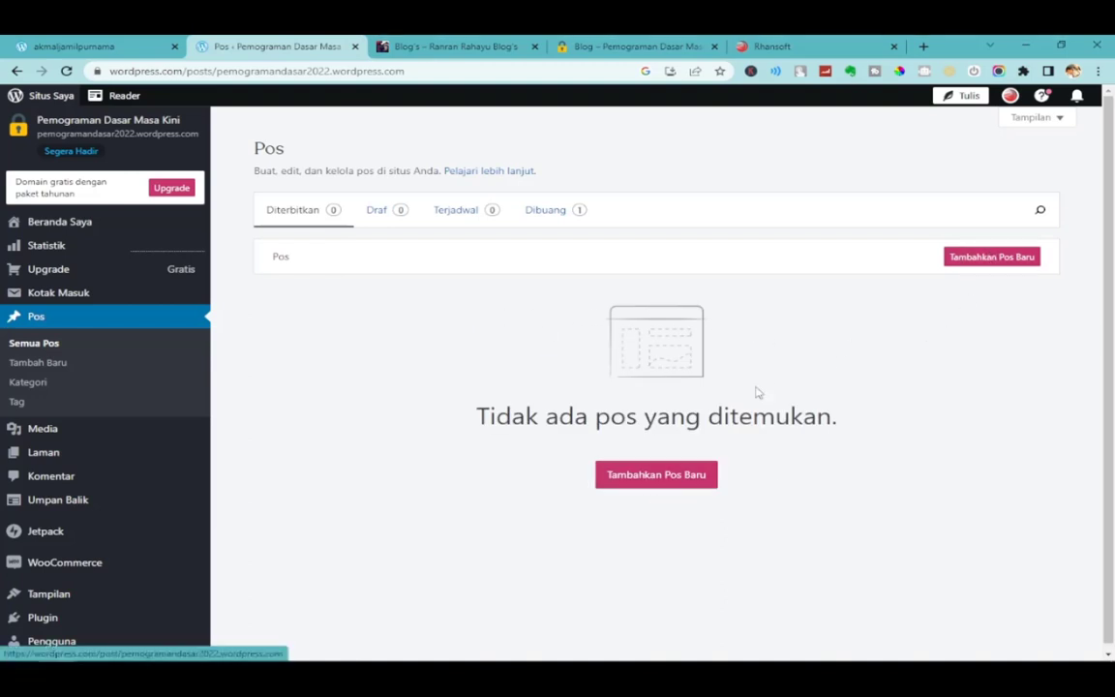
click(634, 46)
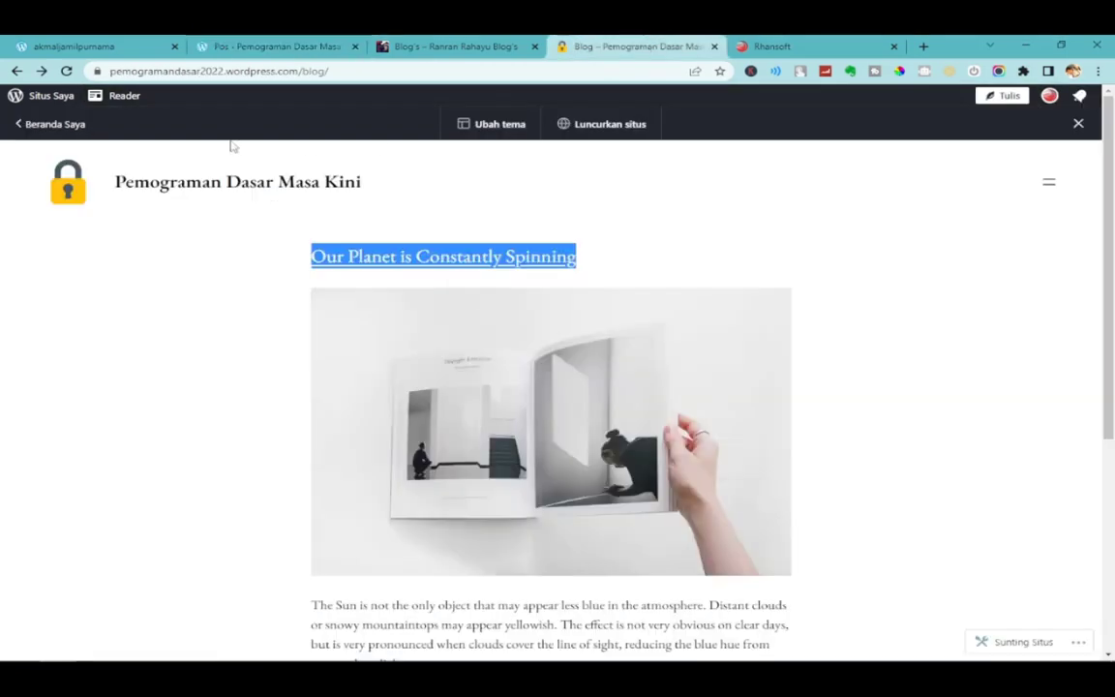
click(67, 72)
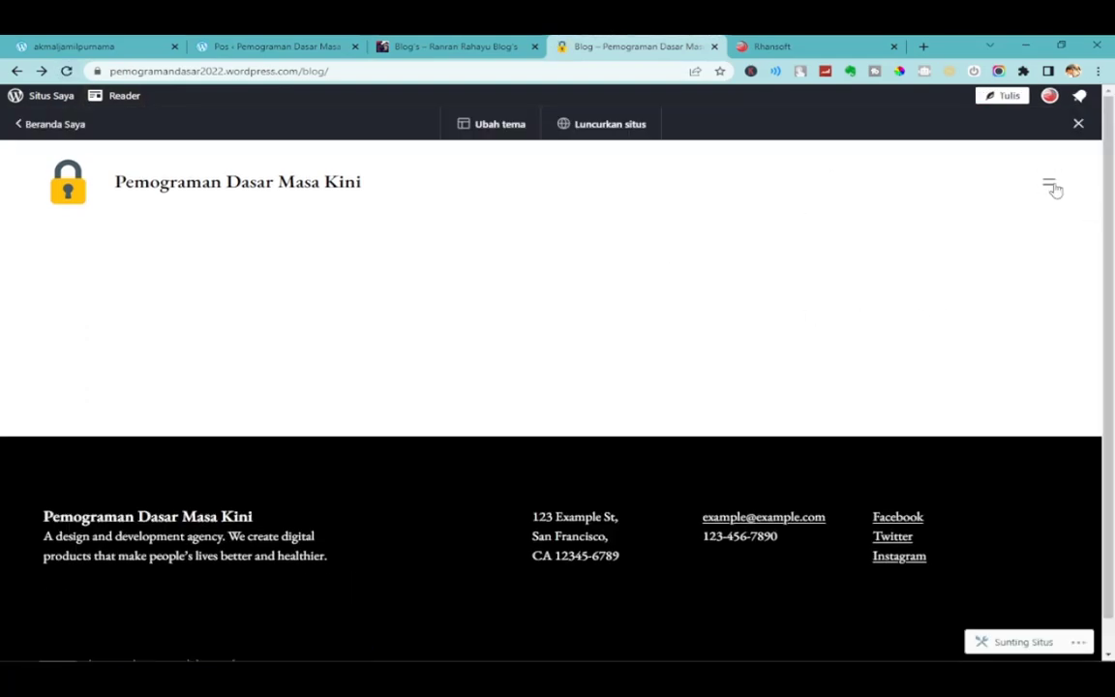
click(1050, 184)
click(1047, 208)
click(323, 44)
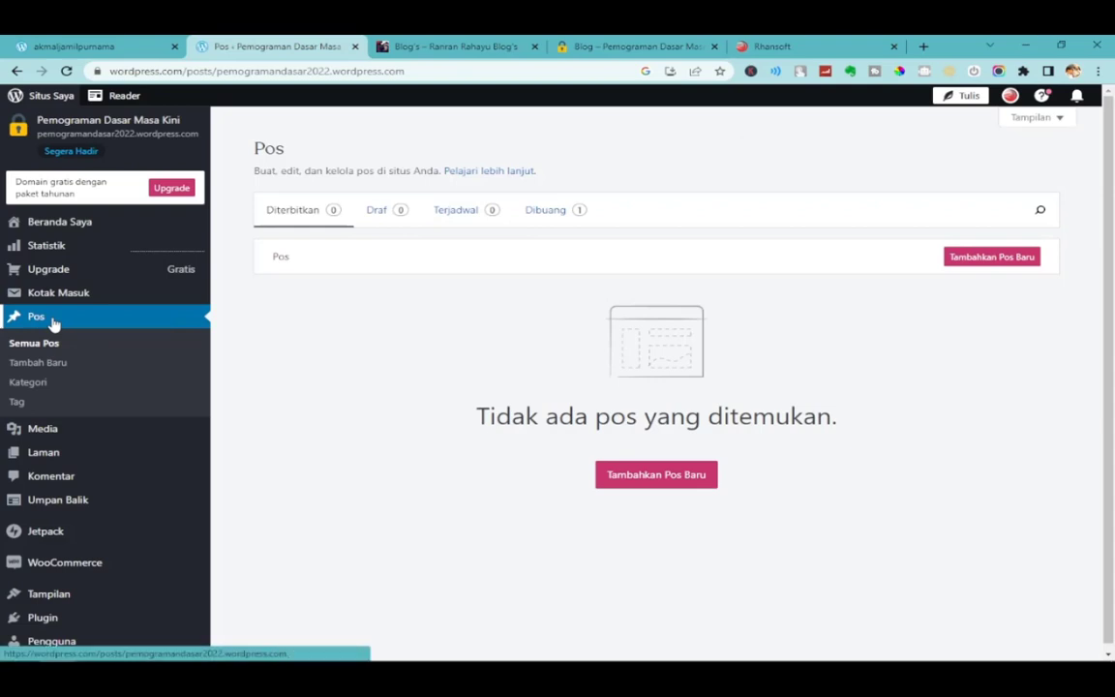
Create a new post titled 'jenis Jenis Formula di Excel' and move to its first paragraph.
click(1007, 265)
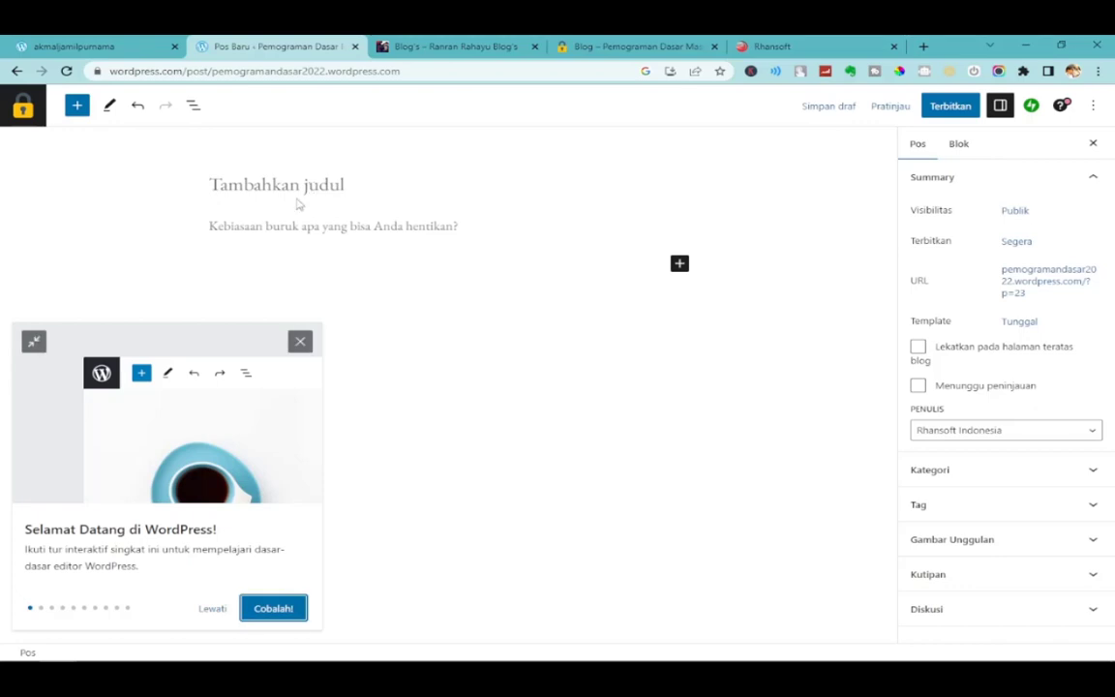
click(280, 182)
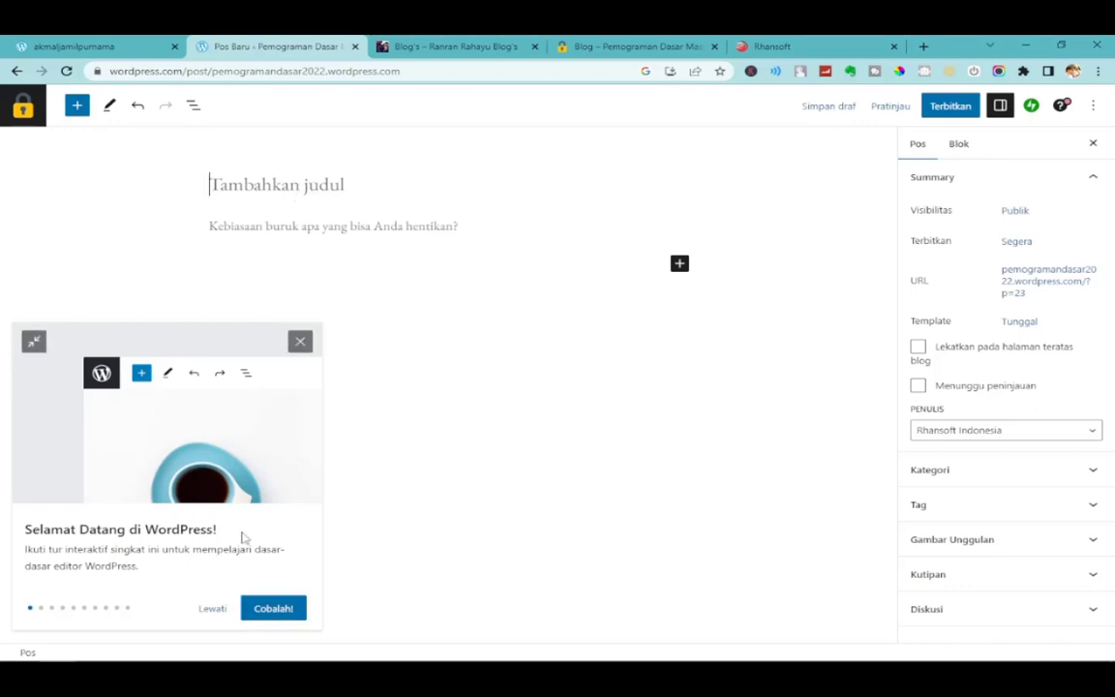
click(288, 228)
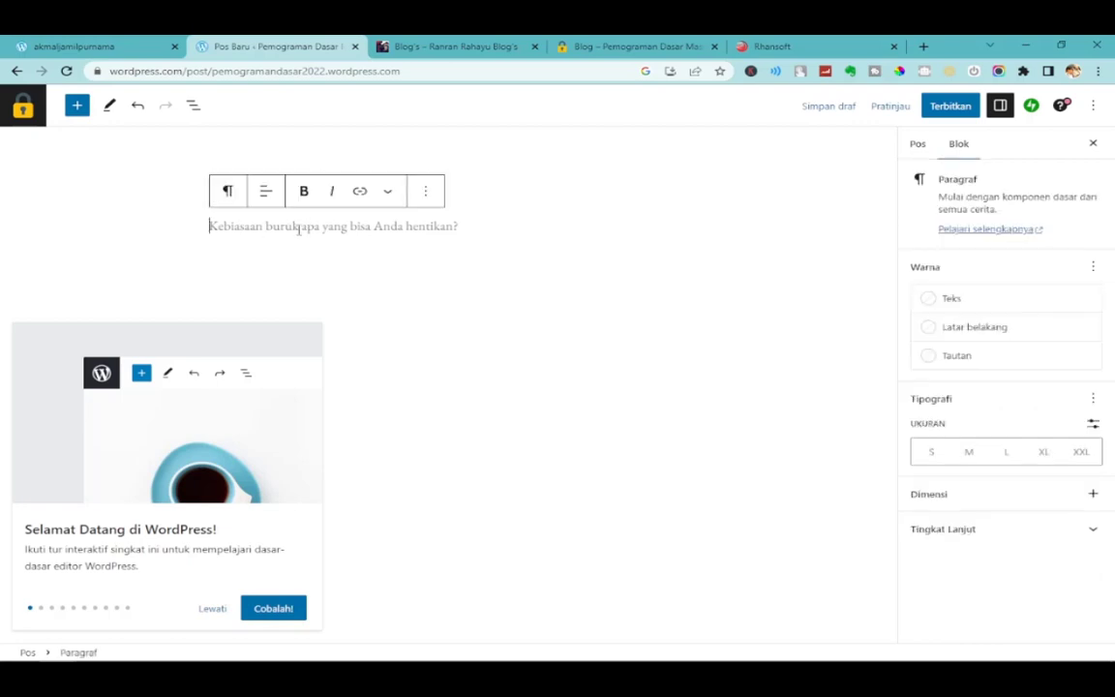
click(174, 172)
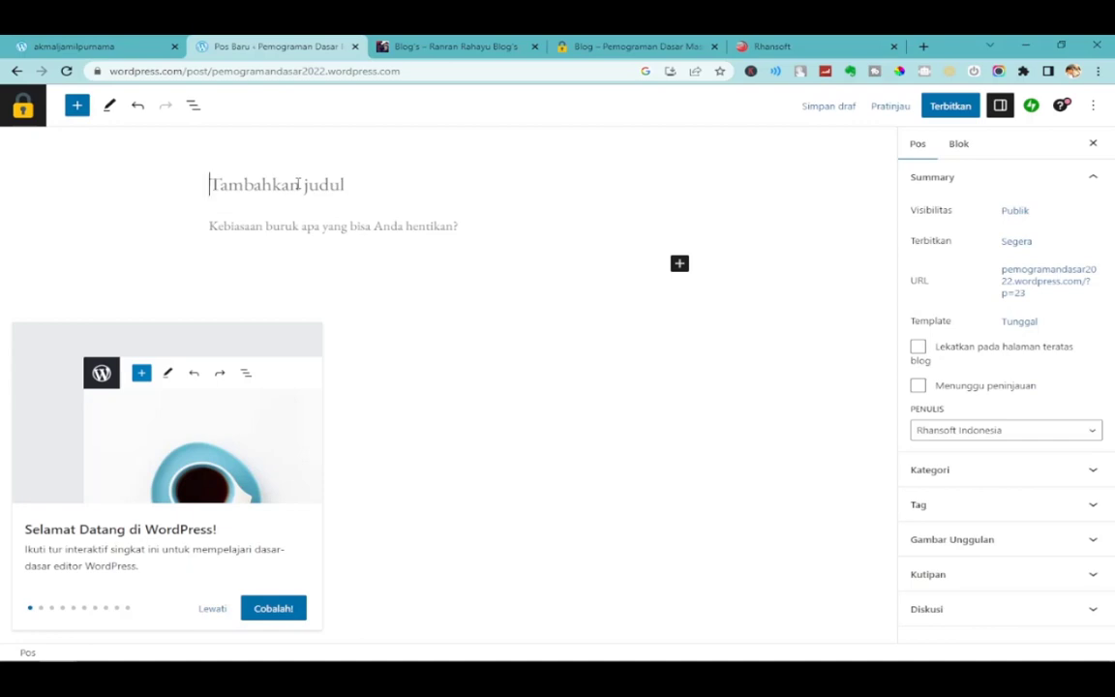
text(jenis )
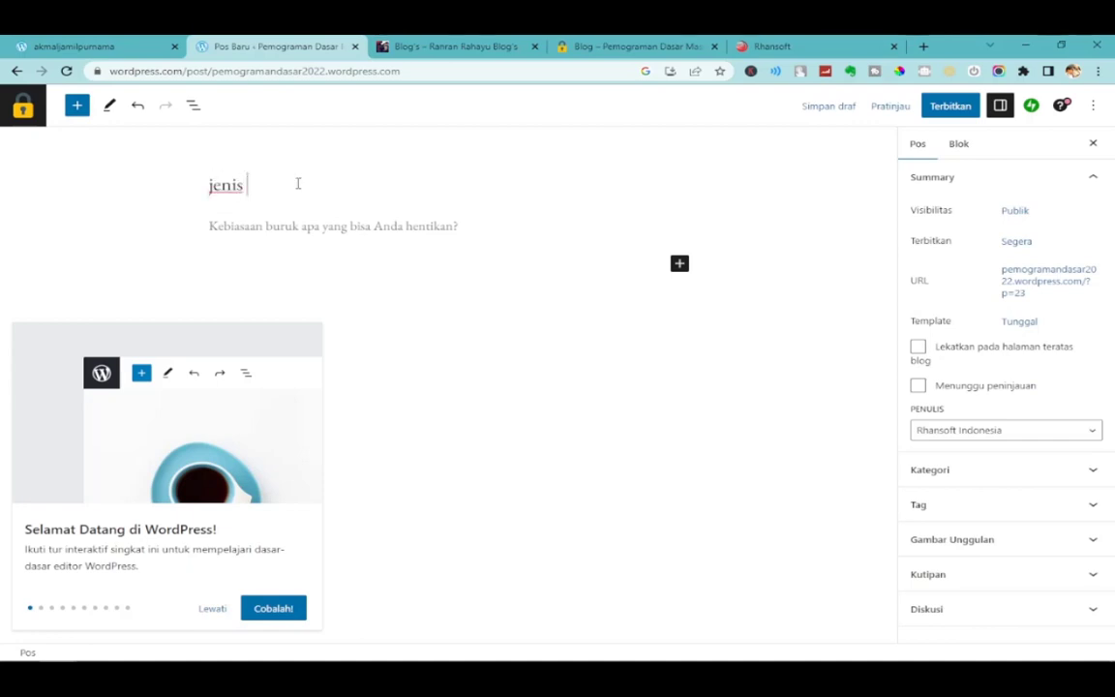
text(Jenis Formula di Exc)
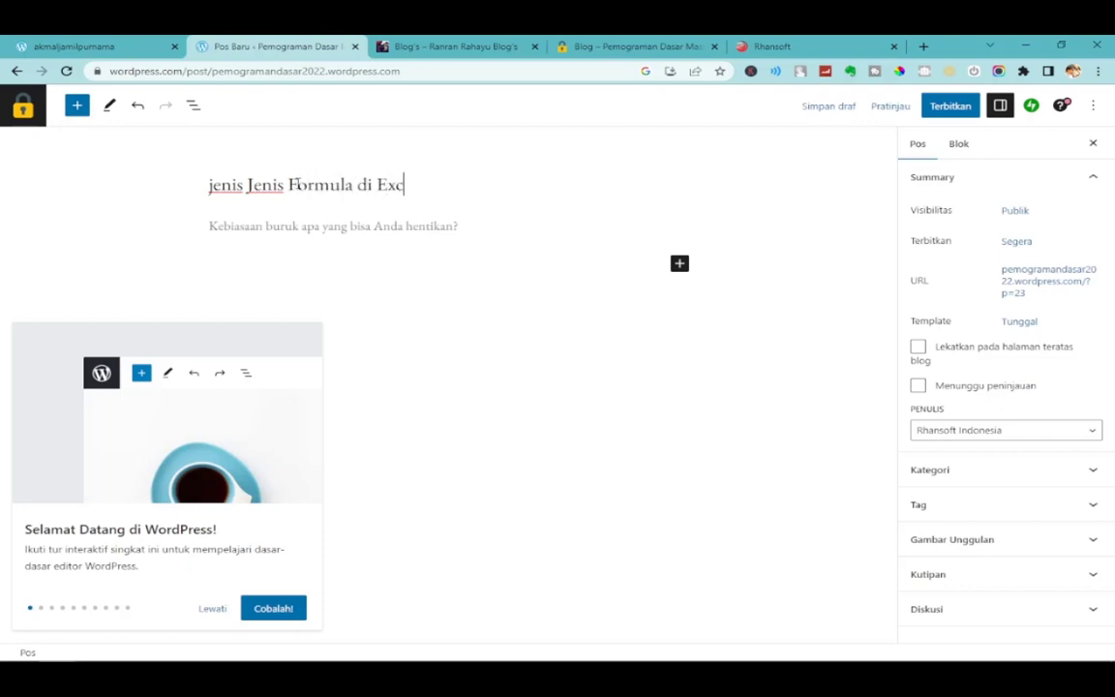
text(el)
key(Return)
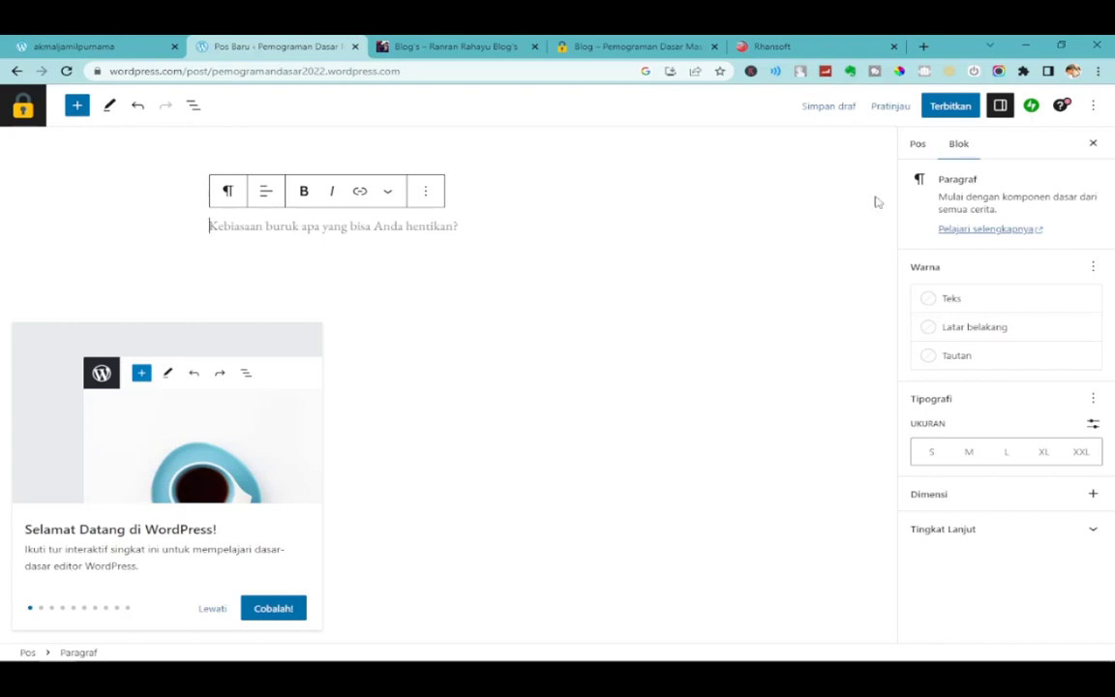
Search 'formula excel', open the CNBC article, and copy its two opening paragraphs.
click(923, 47)
text(form)
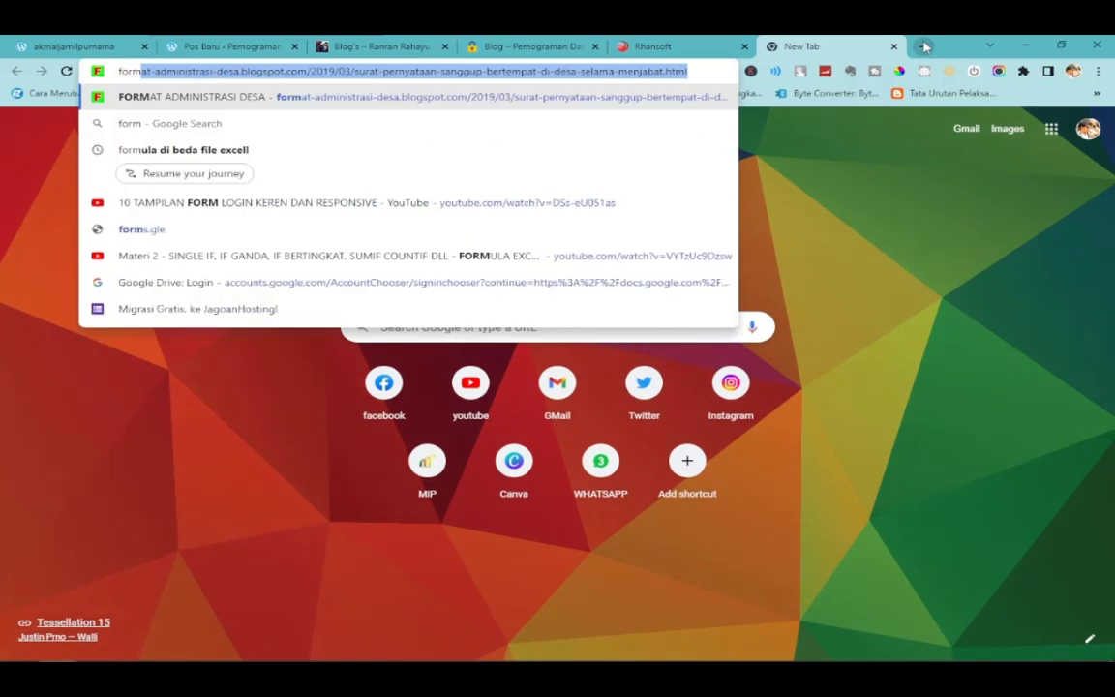
text(ula excel)
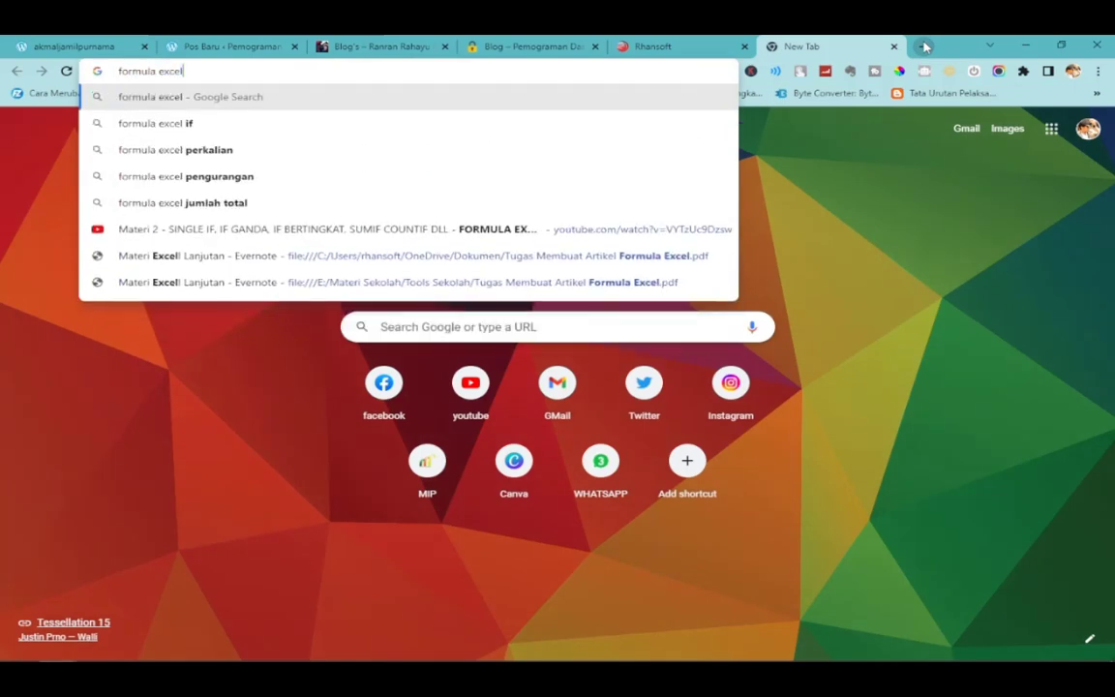
key(Return)
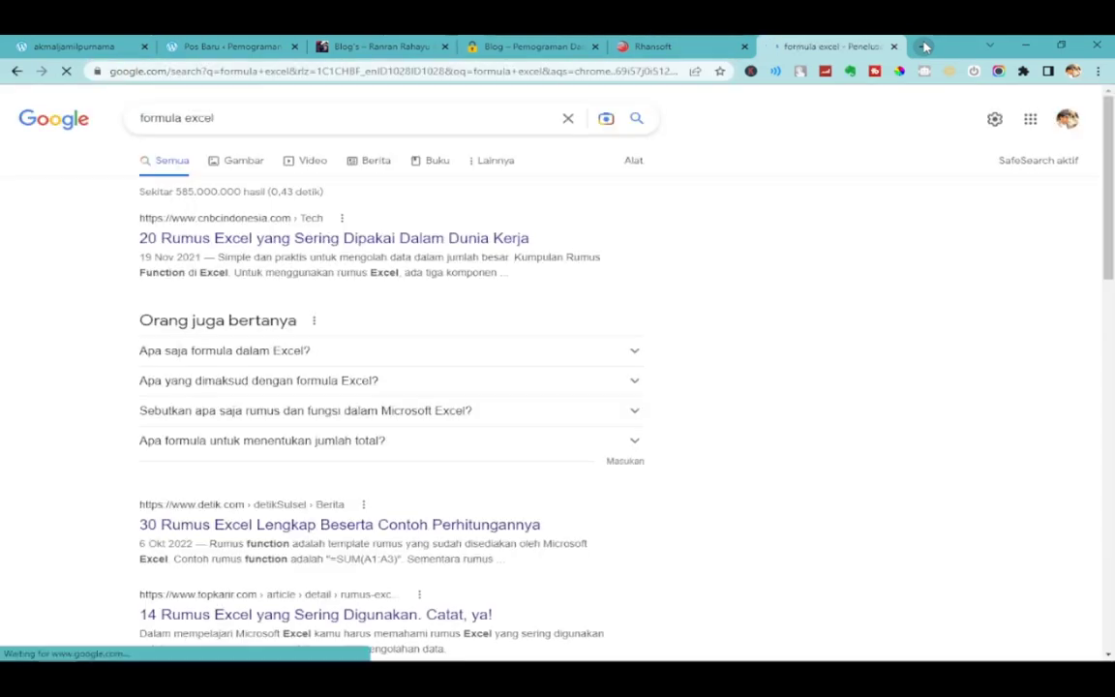
click(377, 237)
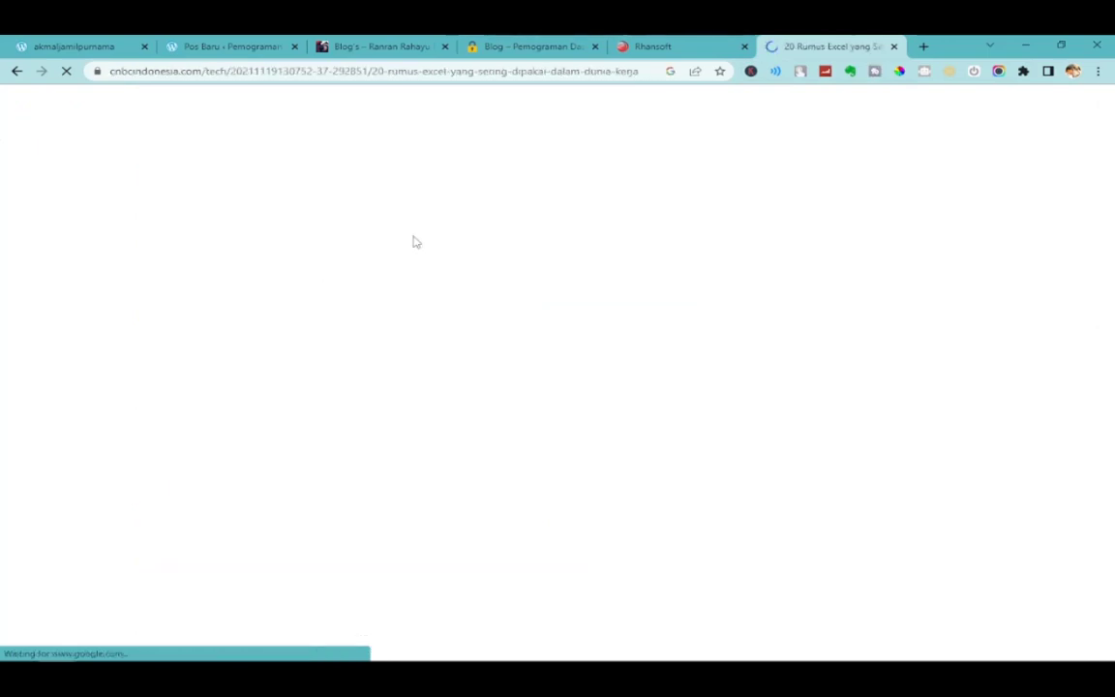
scroll(444, 356, down, 5)
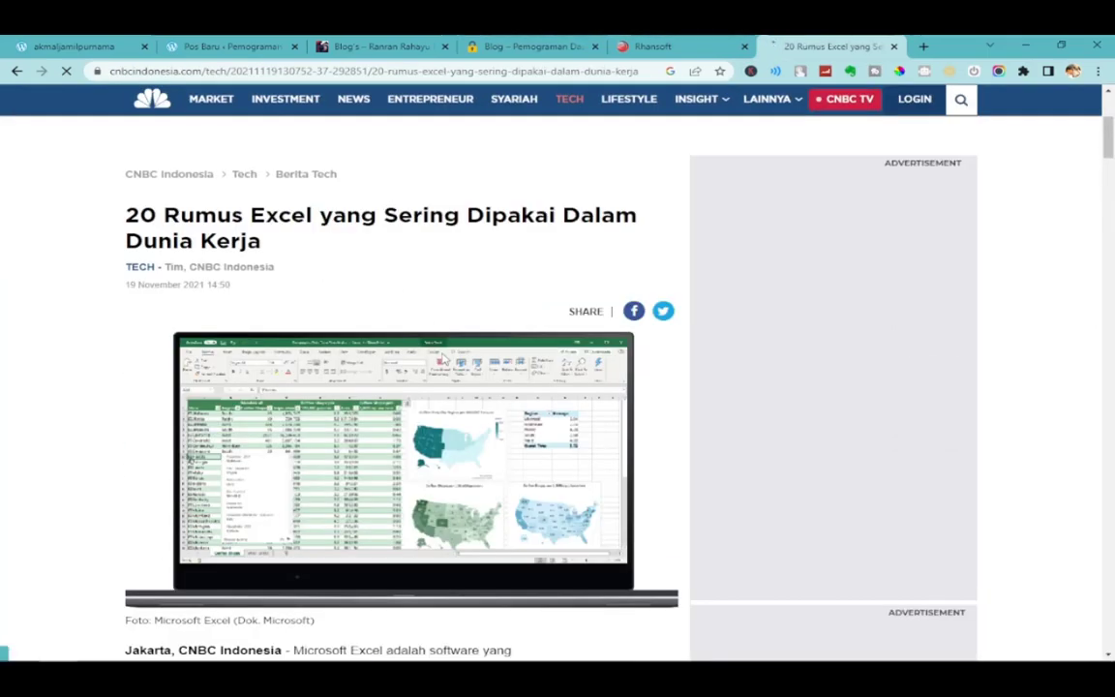
scroll(444, 358, down, 3)
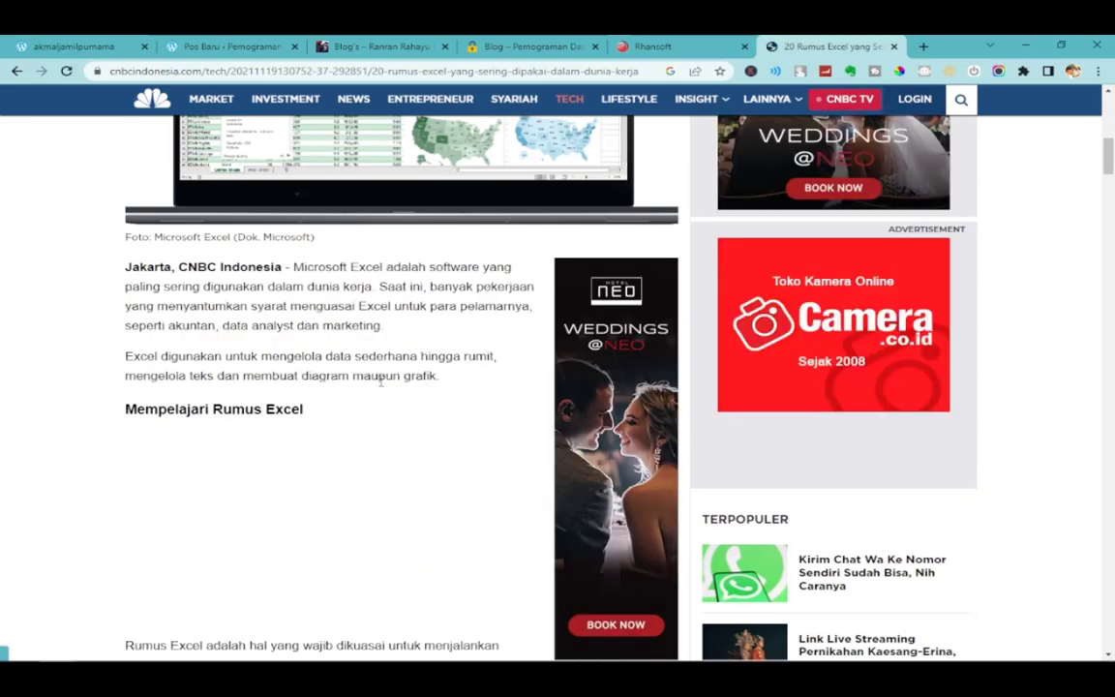
scroll(381, 380, down, 1)
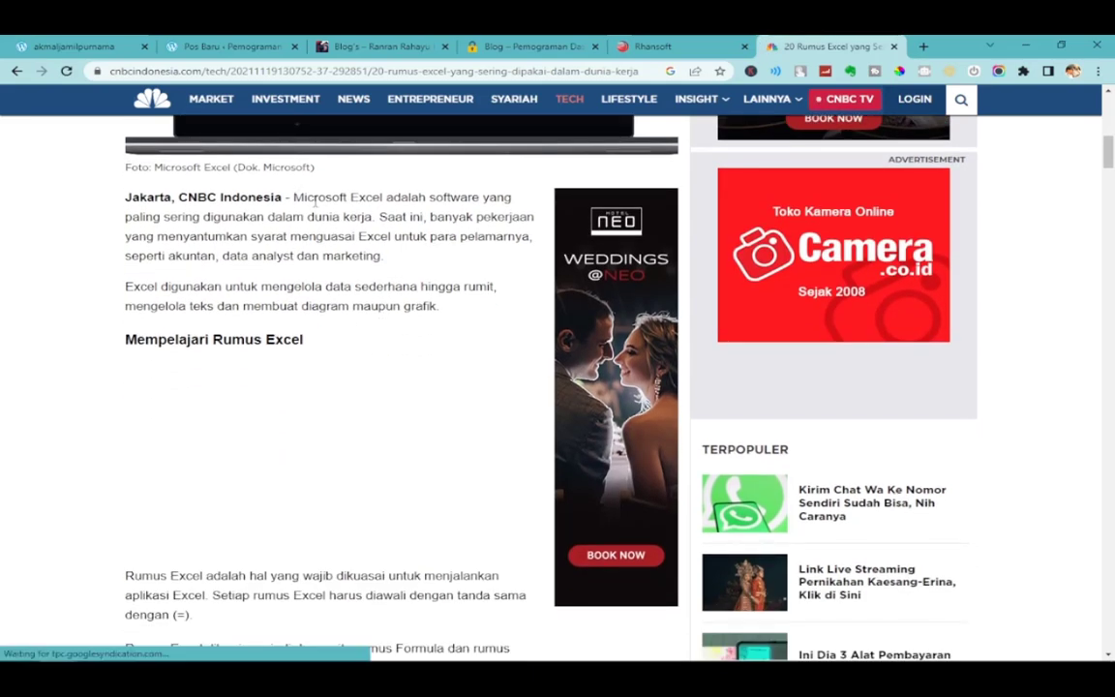
drag(293, 198, 457, 306)
key(ctrl+c)
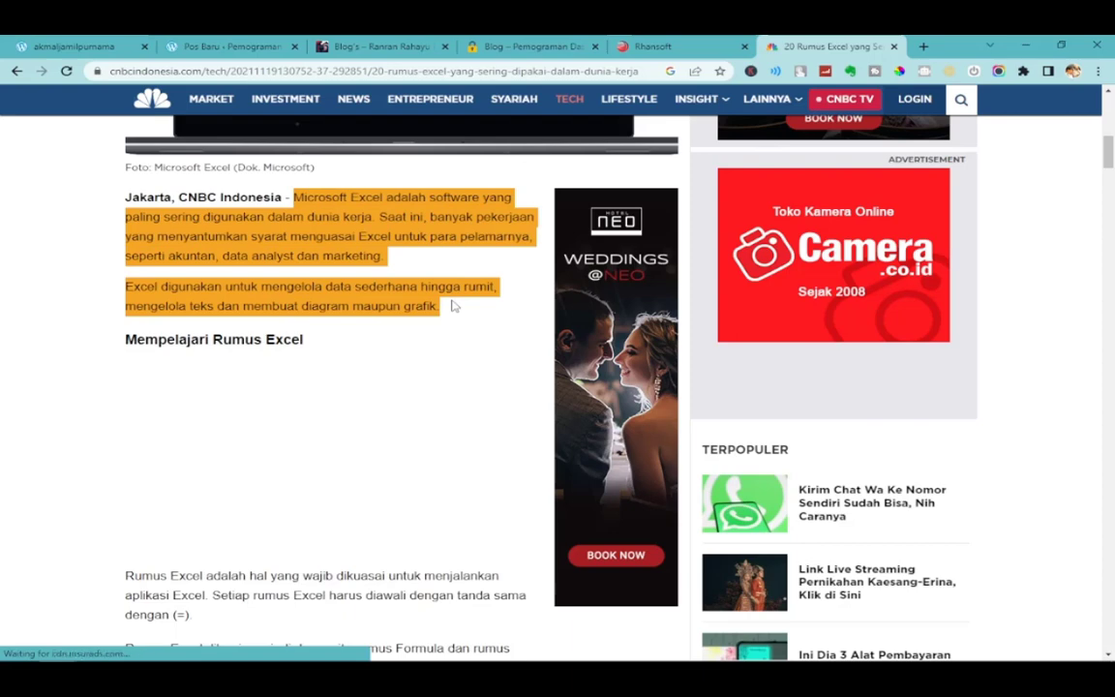
click(230, 47)
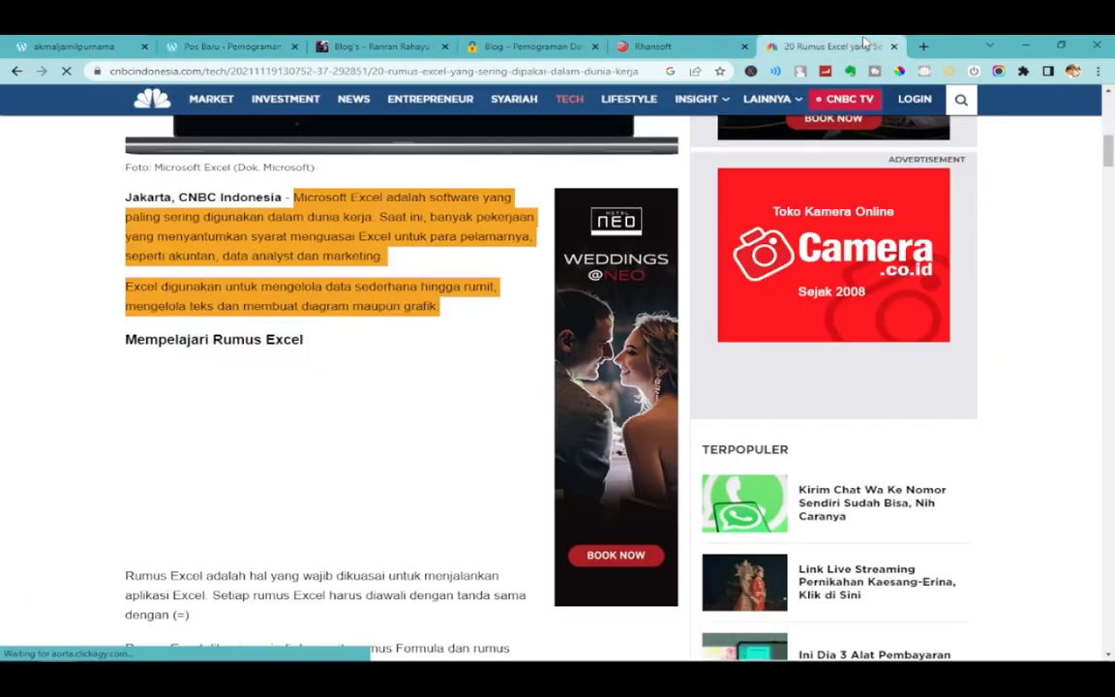
Launch Notepad and paste the copied article text there to strip its formatting.
click(804, 47)
click(237, 45)
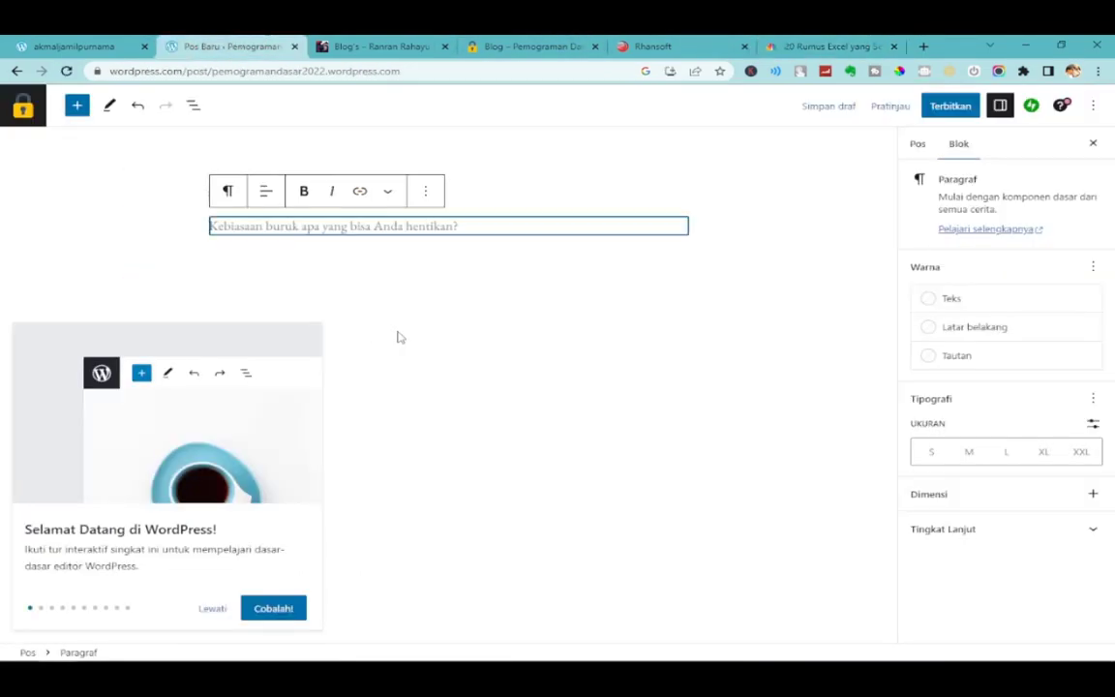
click(17, 650)
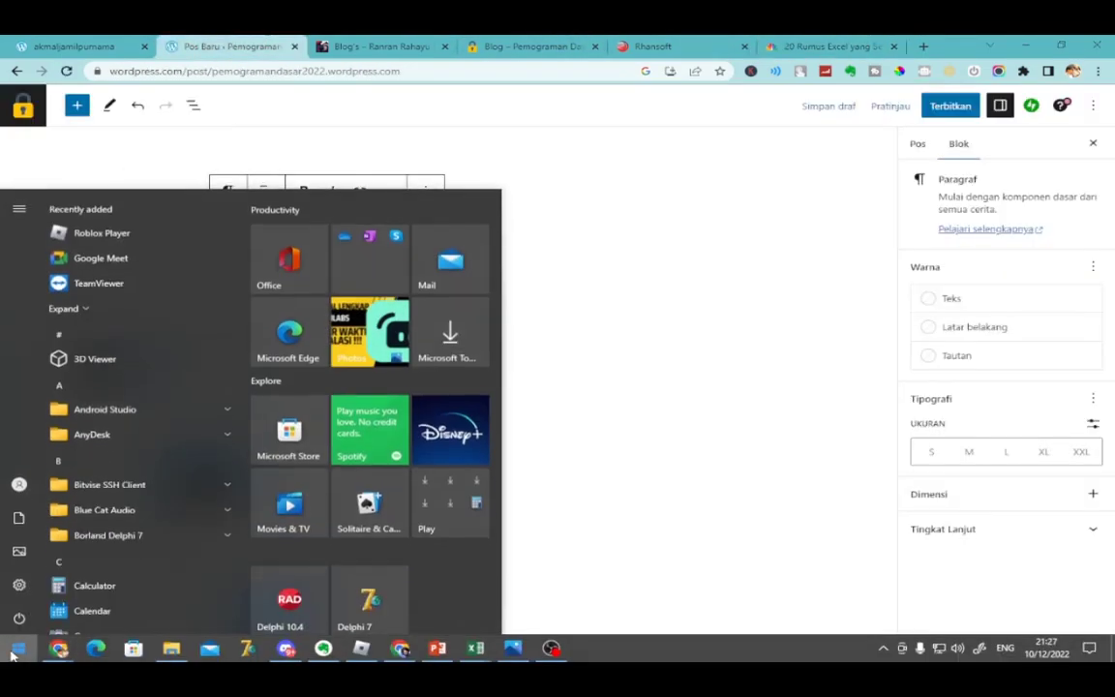
text(note)
key(Return)
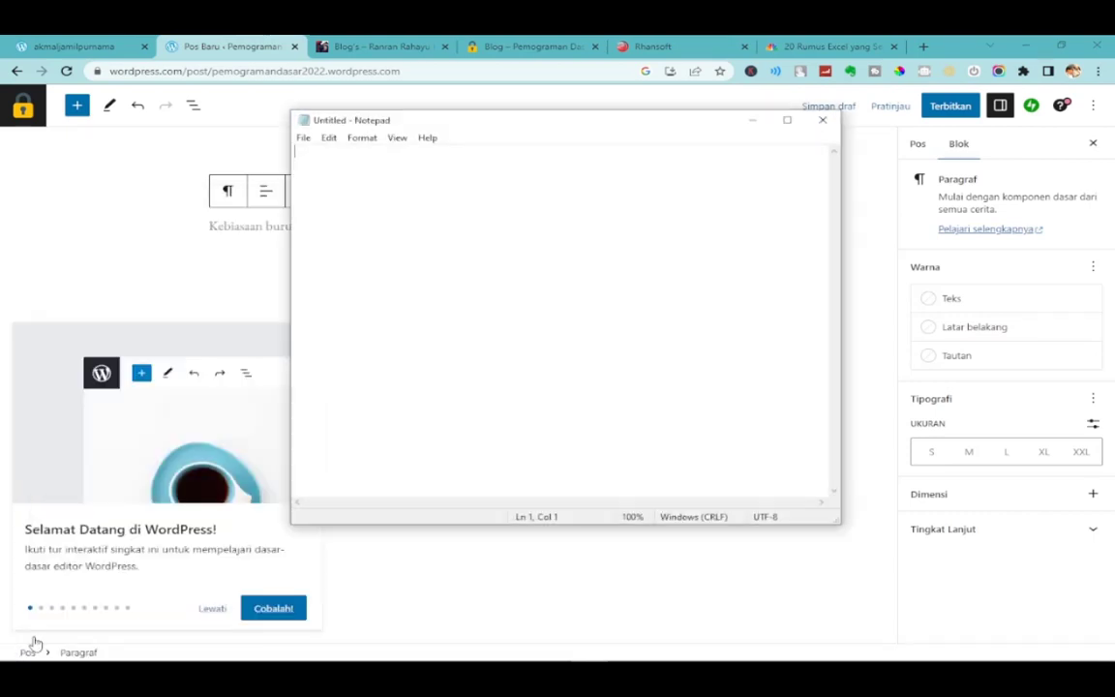
key(ctrl+v)
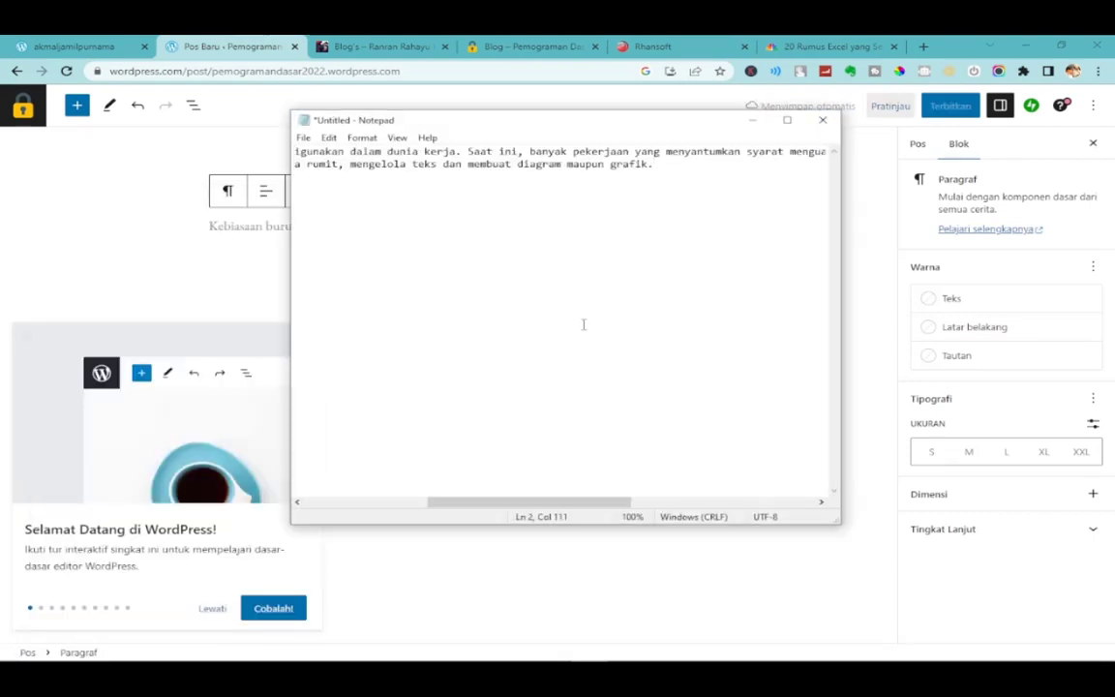
key(ctrl+a)
Paste the plain-text intro into the post's first paragraph and add an empty block below.
click(240, 227)
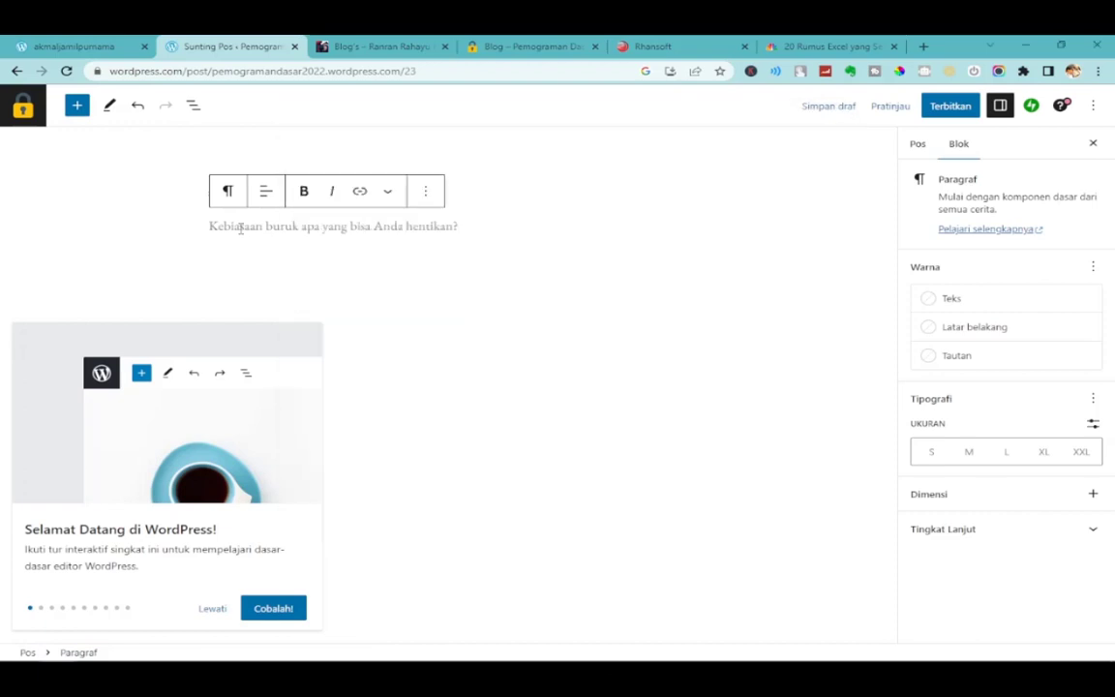
key(ctrl+v)
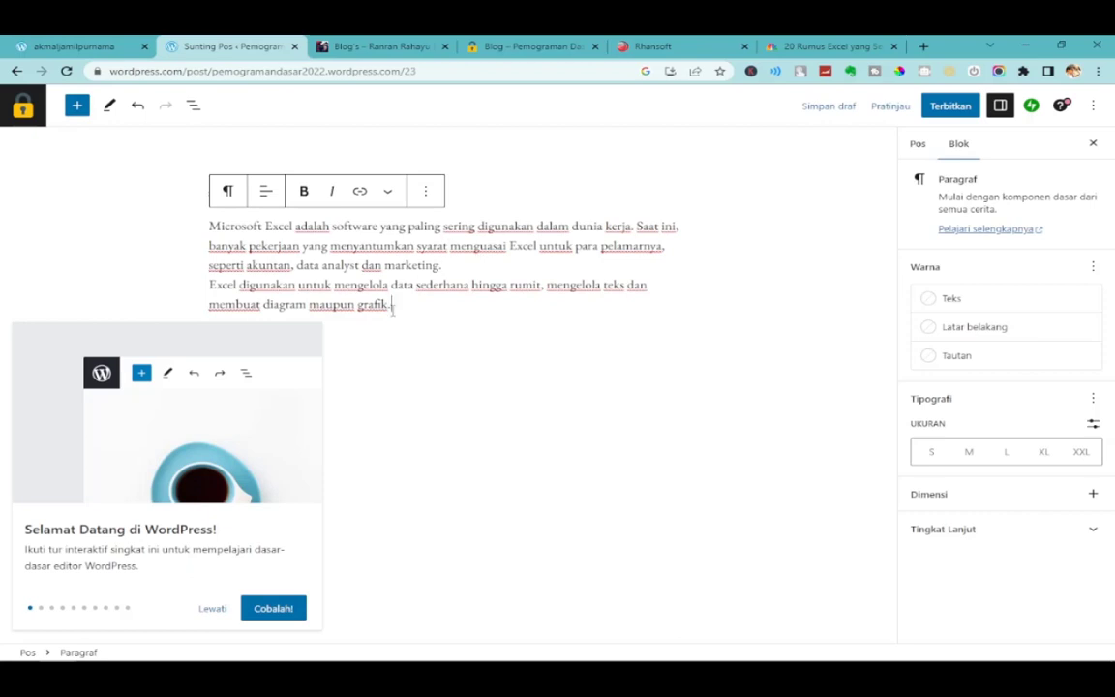
key(ctrl+a)
click(438, 268)
drag(334, 229, 529, 272)
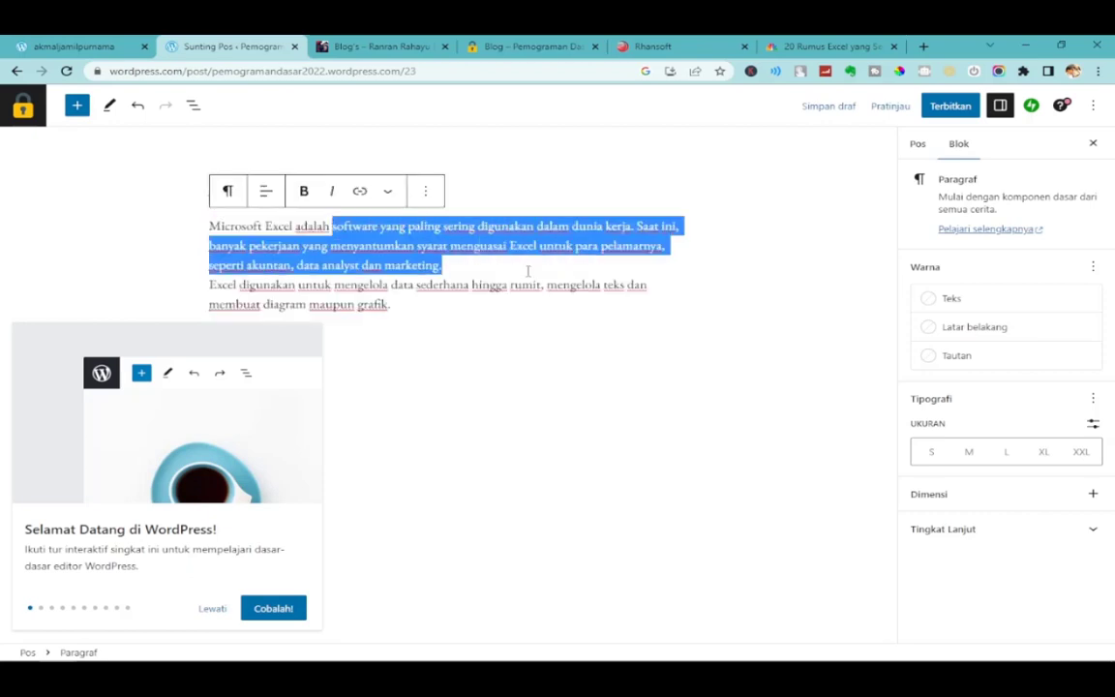
click(410, 304)
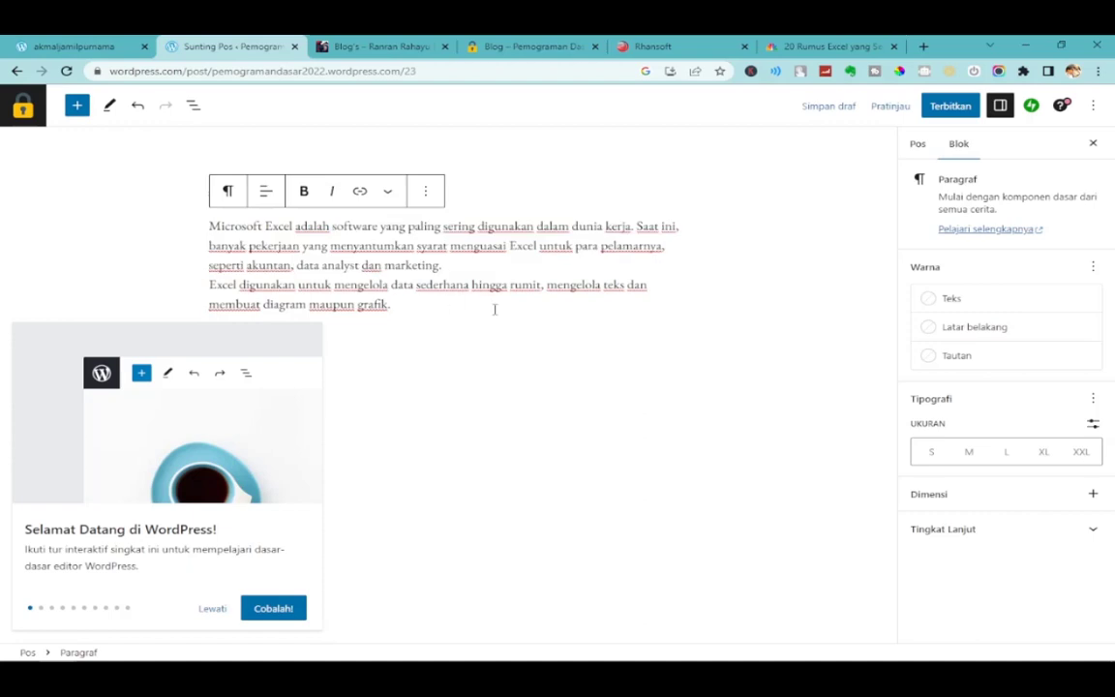
key(Return)
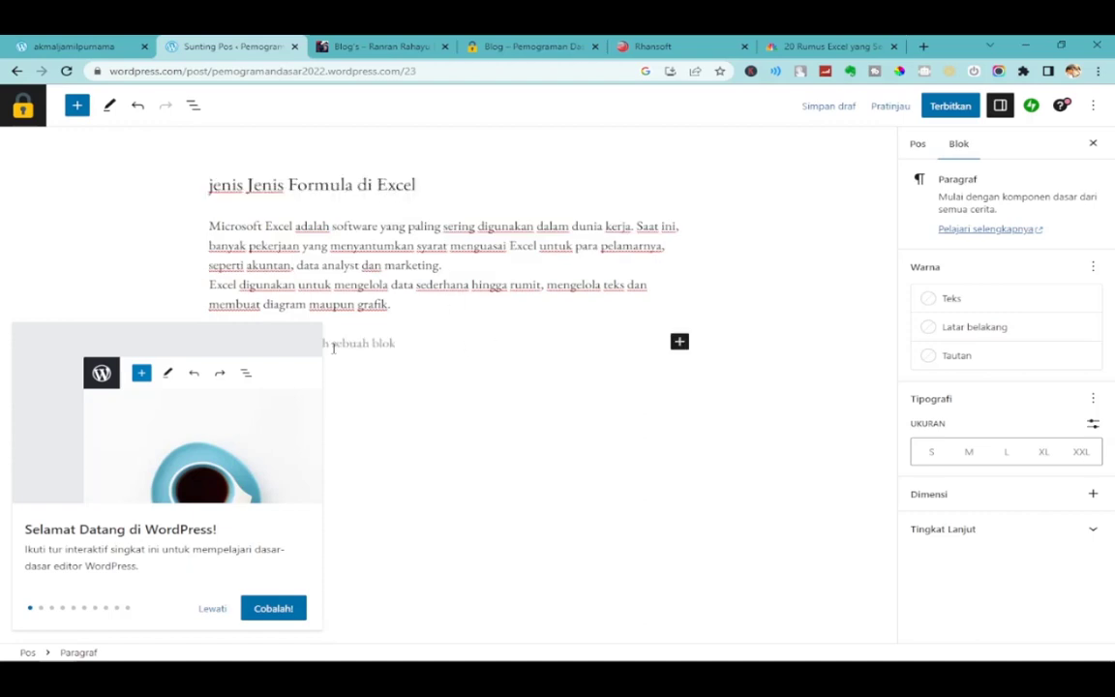
click(213, 609)
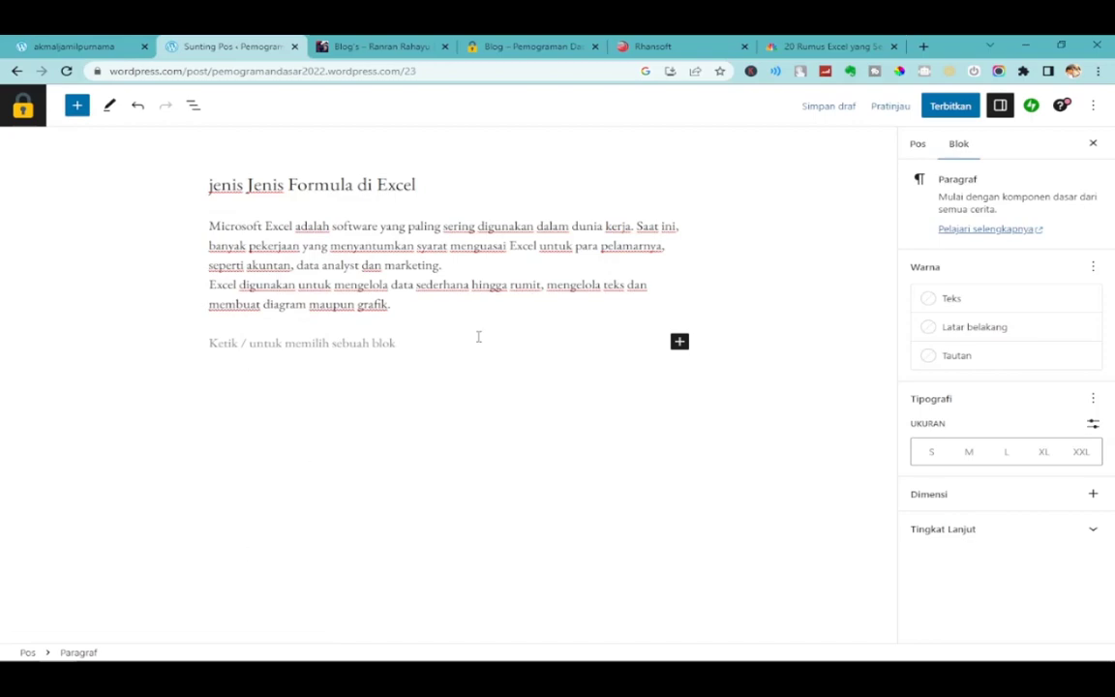
key(alt+Tab)
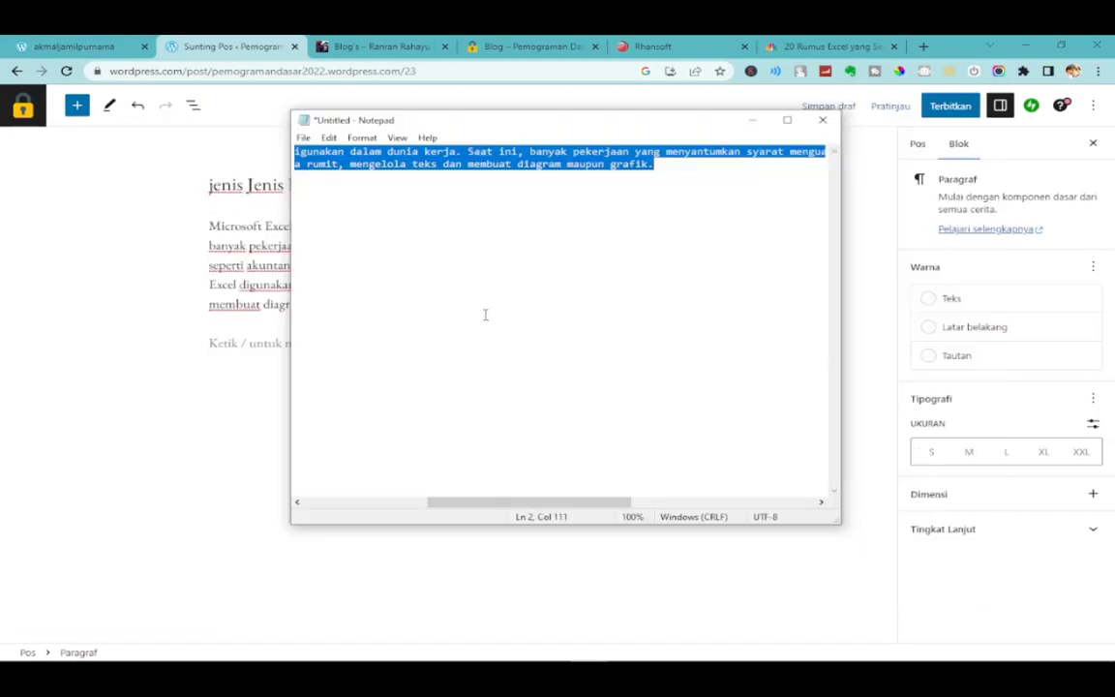
Copy the article heading 'Kumpulan Rumus Function di Excel', paste it into the post, then undo.
click(826, 43)
scroll(463, 336, down, 3)
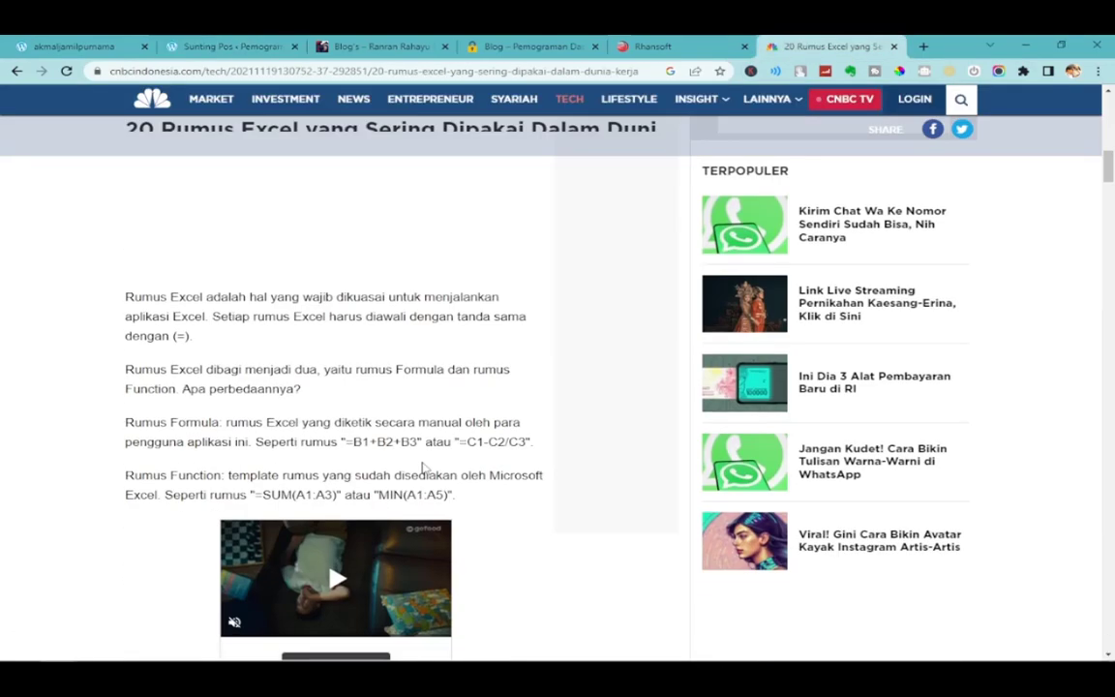
scroll(423, 465, down, 4)
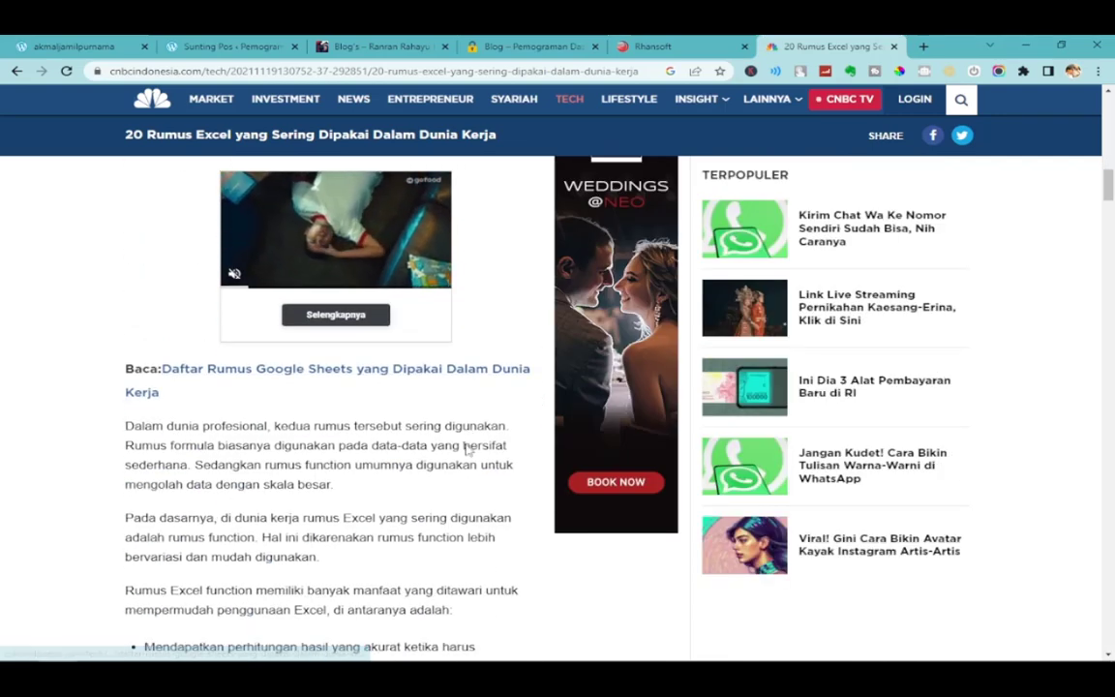
scroll(467, 451, down, 3)
scroll(466, 444, down, 4)
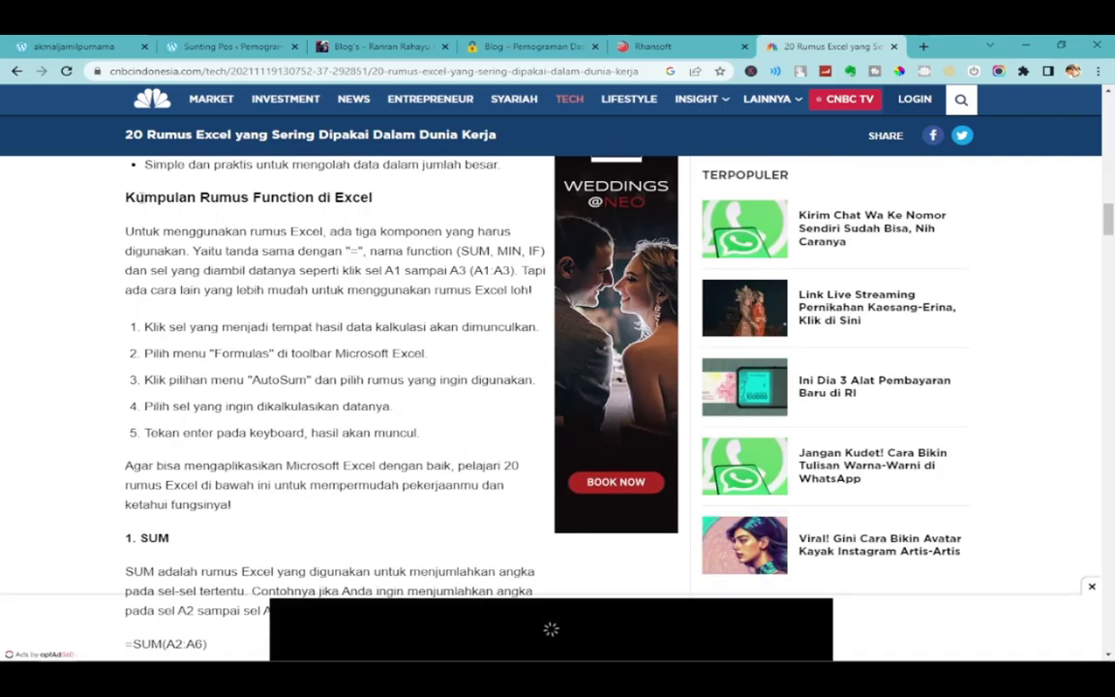
drag(125, 198, 373, 198)
key(ctrl+c)
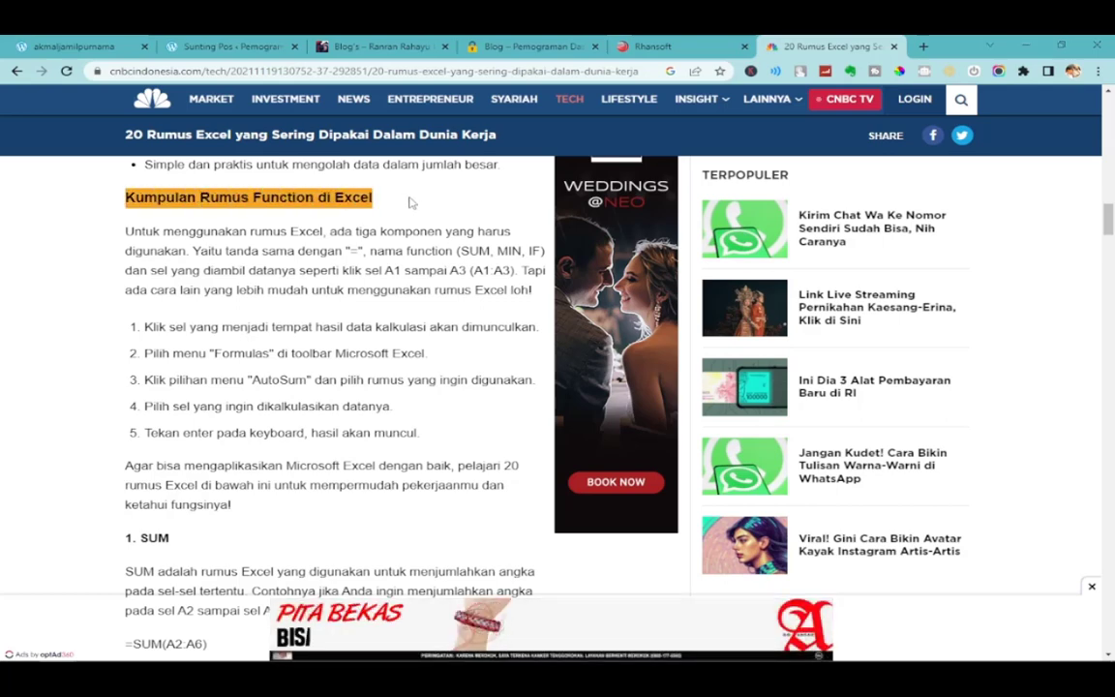
key(alt+Tab)
click(523, 45)
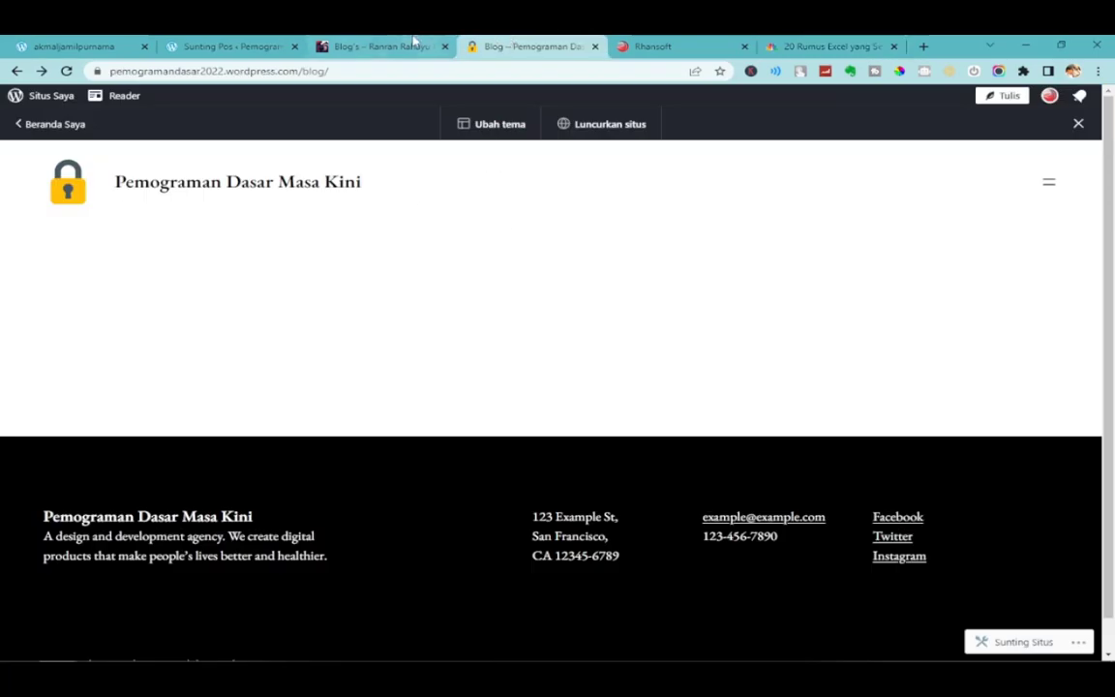
click(377, 46)
click(668, 45)
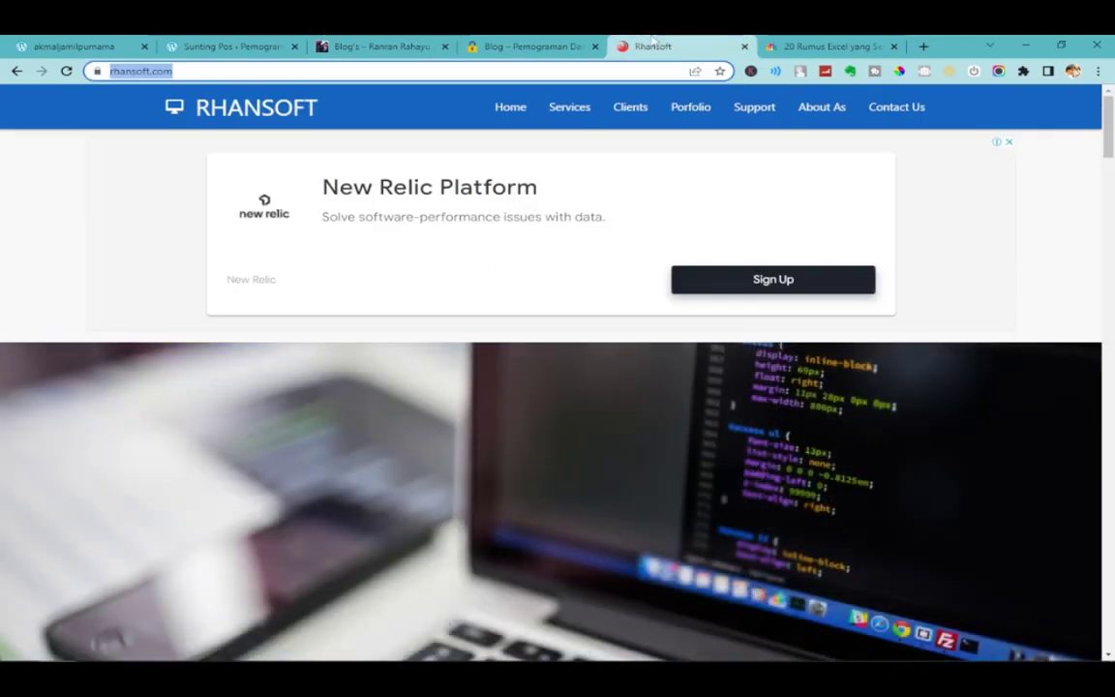
scroll(444, 311, down, 1)
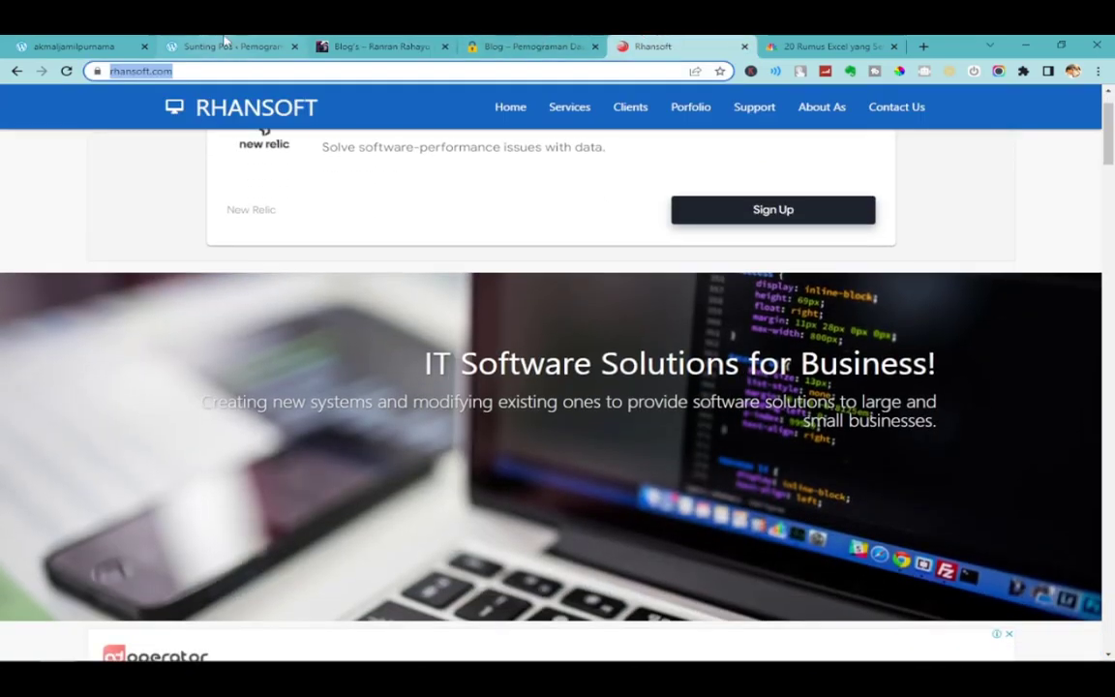
click(232, 46)
key(ctrl+v)
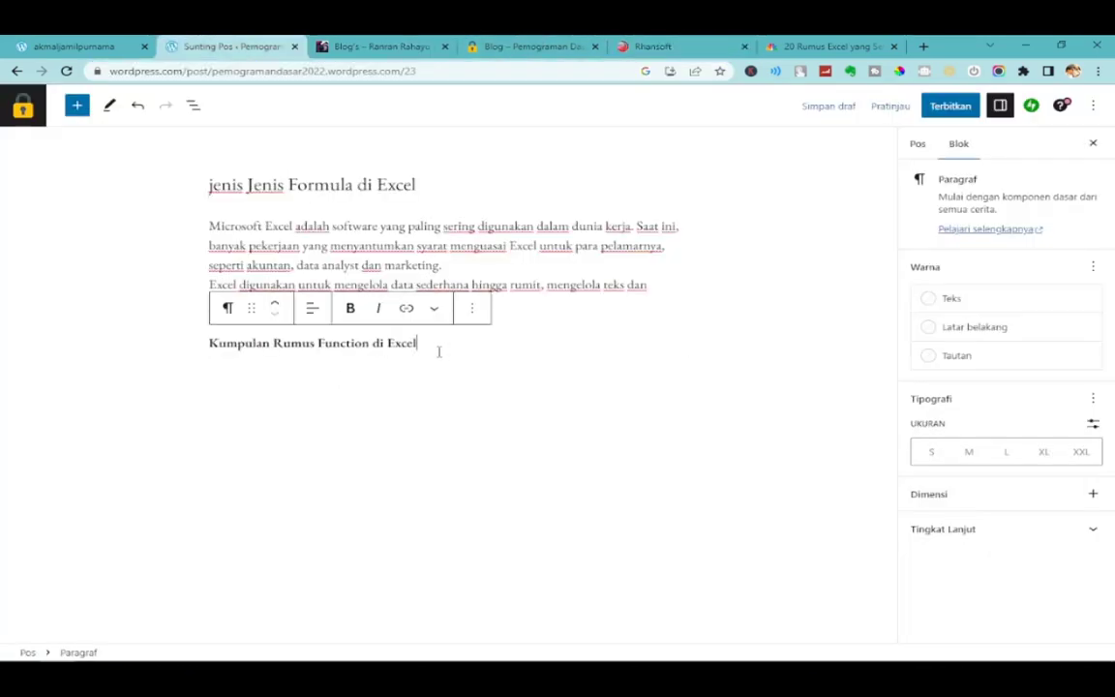
drag(446, 346, 197, 348)
key(ctrl+c)
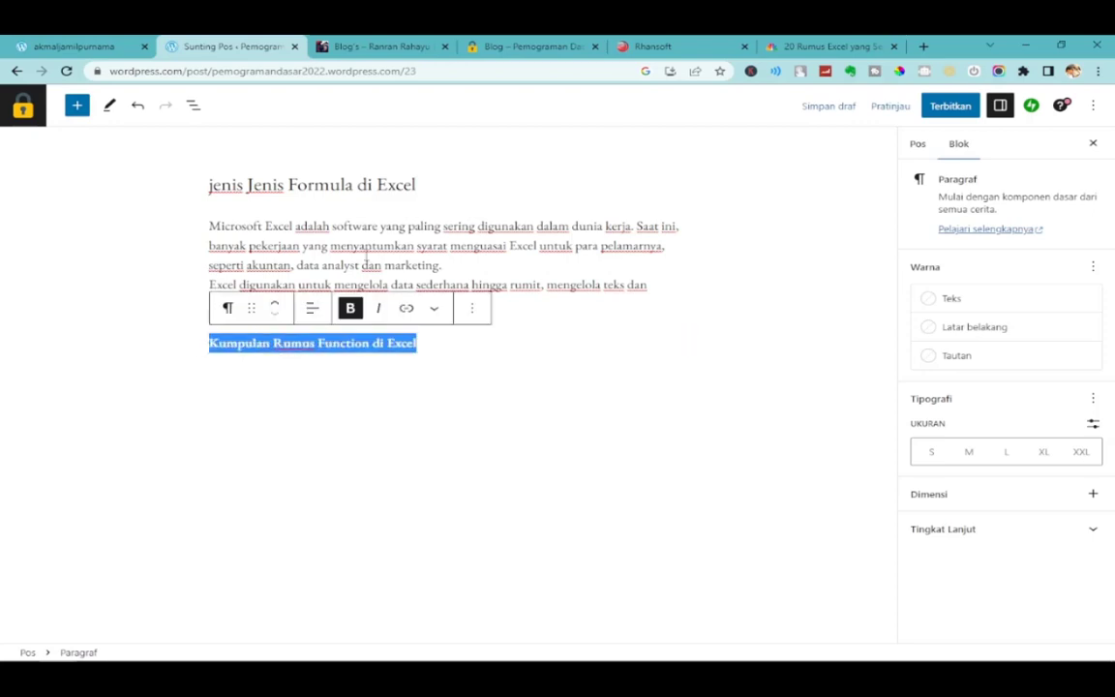
key(ctrl+z)
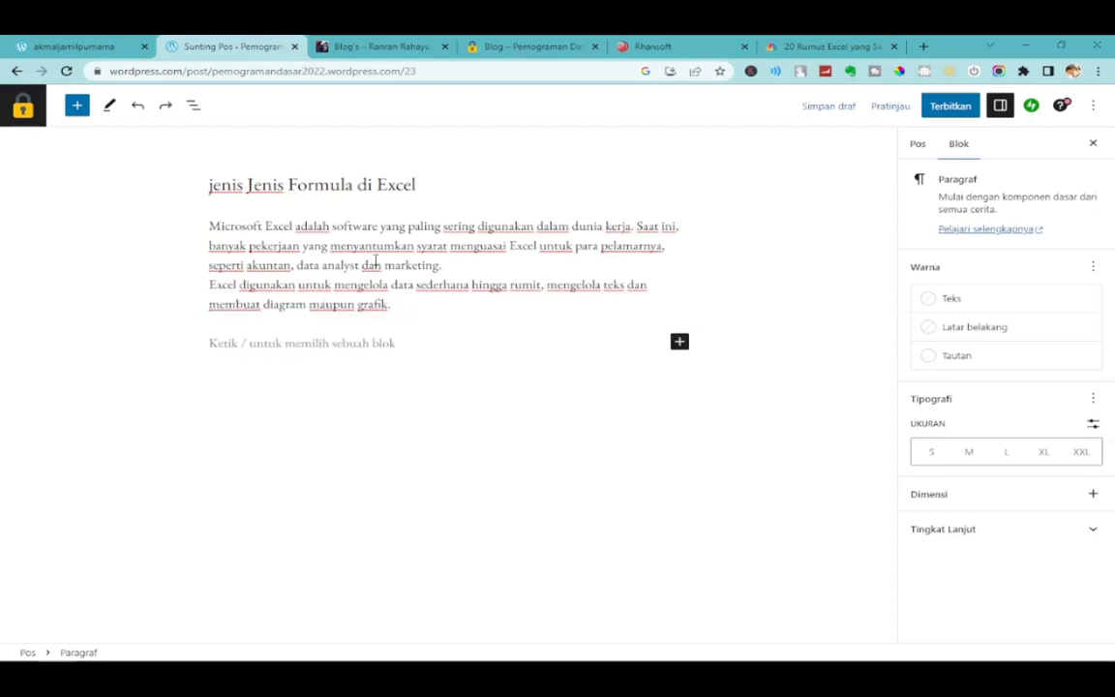
Pass 'Kumpulan Rumus Function di Excel' through Notepad and paste it as plain text.
key(alt+Tab)
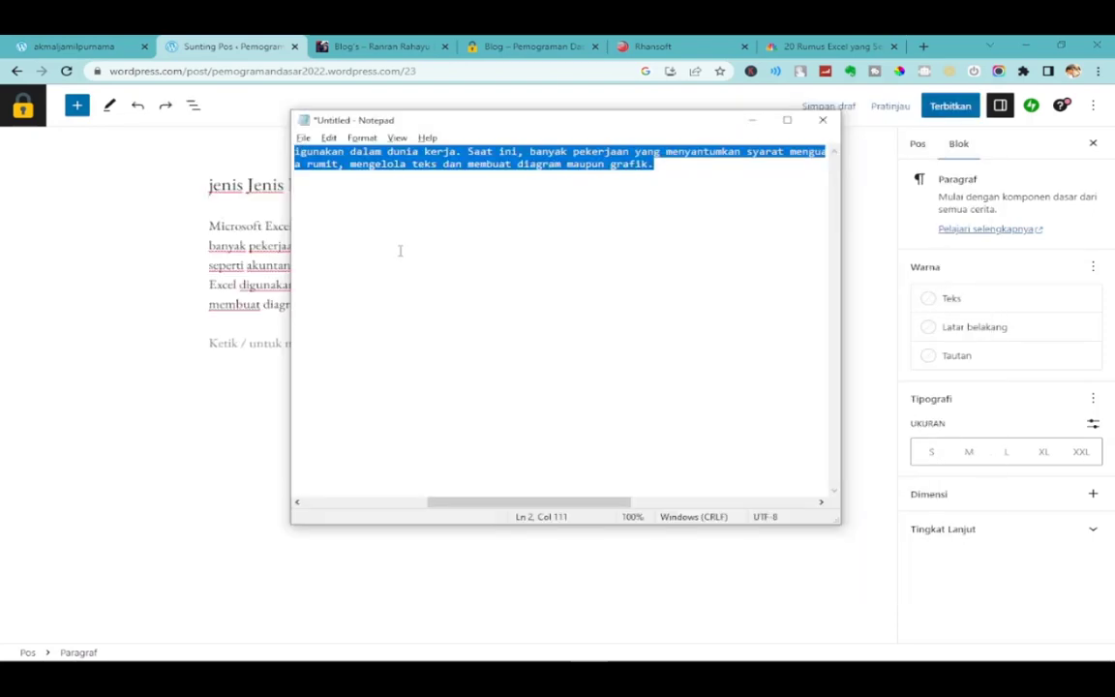
key(ctrl+v)
key(ctrl+a)
key(ctrl+c)
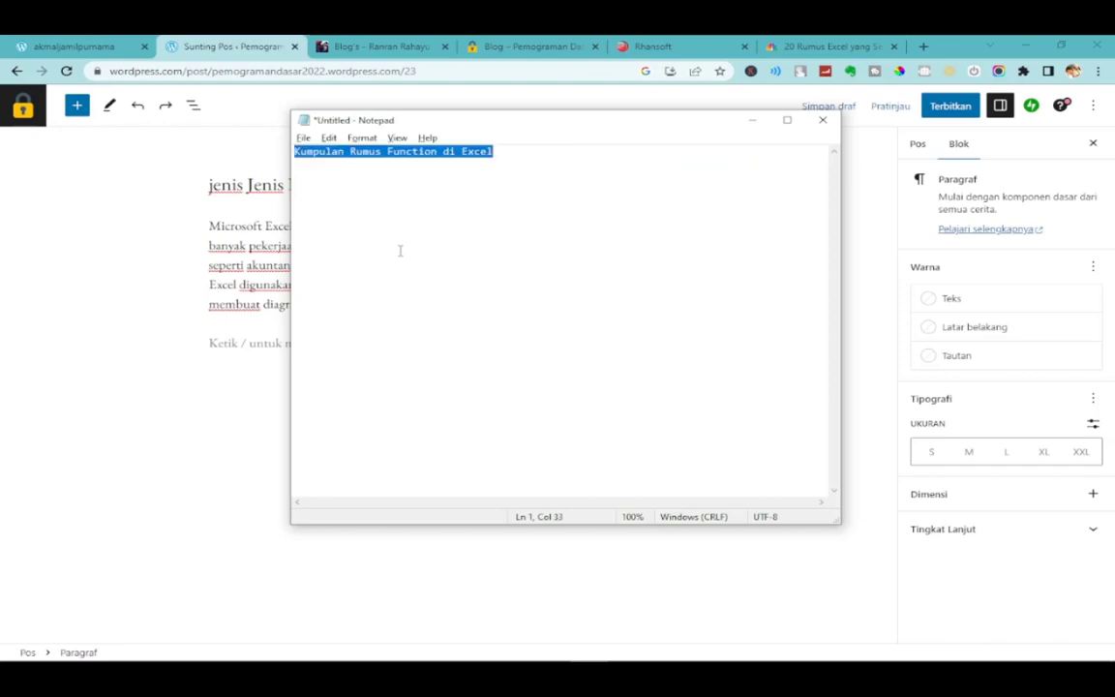
key(alt+Tab)
key(ctrl+v)
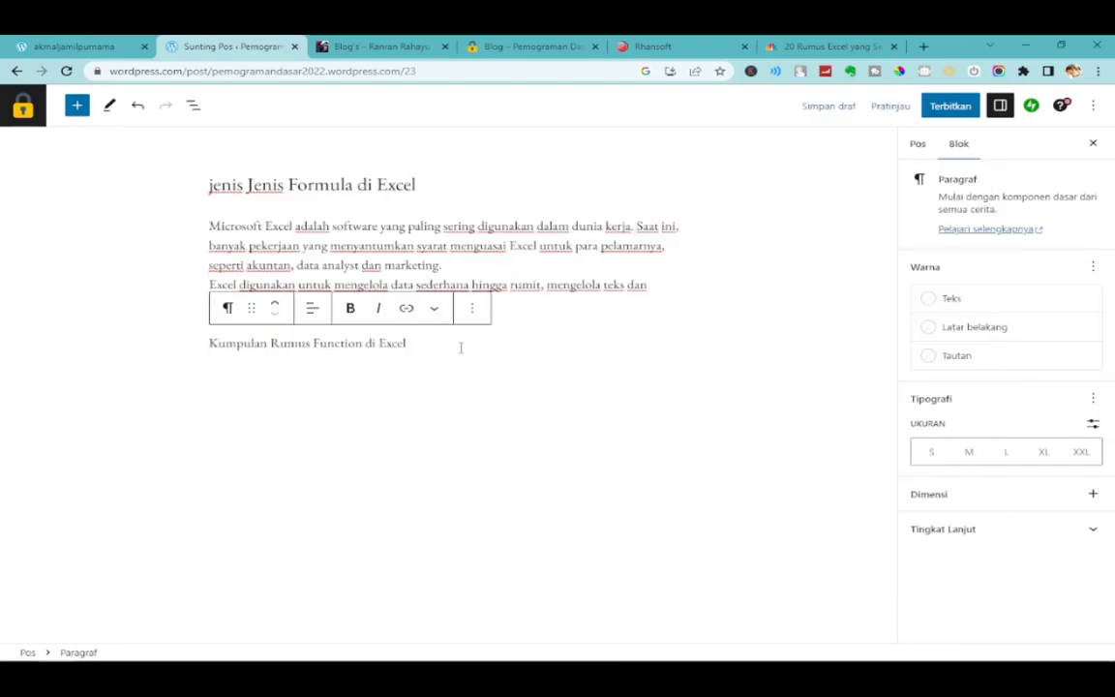
drag(461, 348, 145, 349)
click(389, 368)
click(411, 346)
Capitalise the title to 'Jenis Jenis…', convert the line to a heading, and add a block below.
click(217, 184)
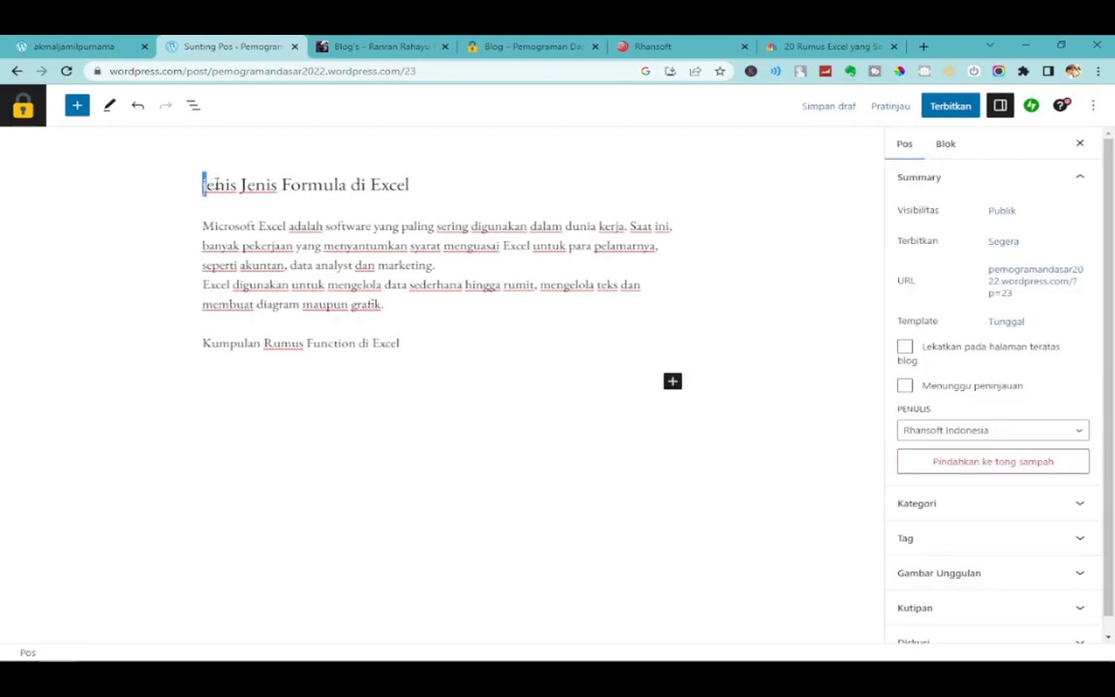
text(J)
click(234, 343)
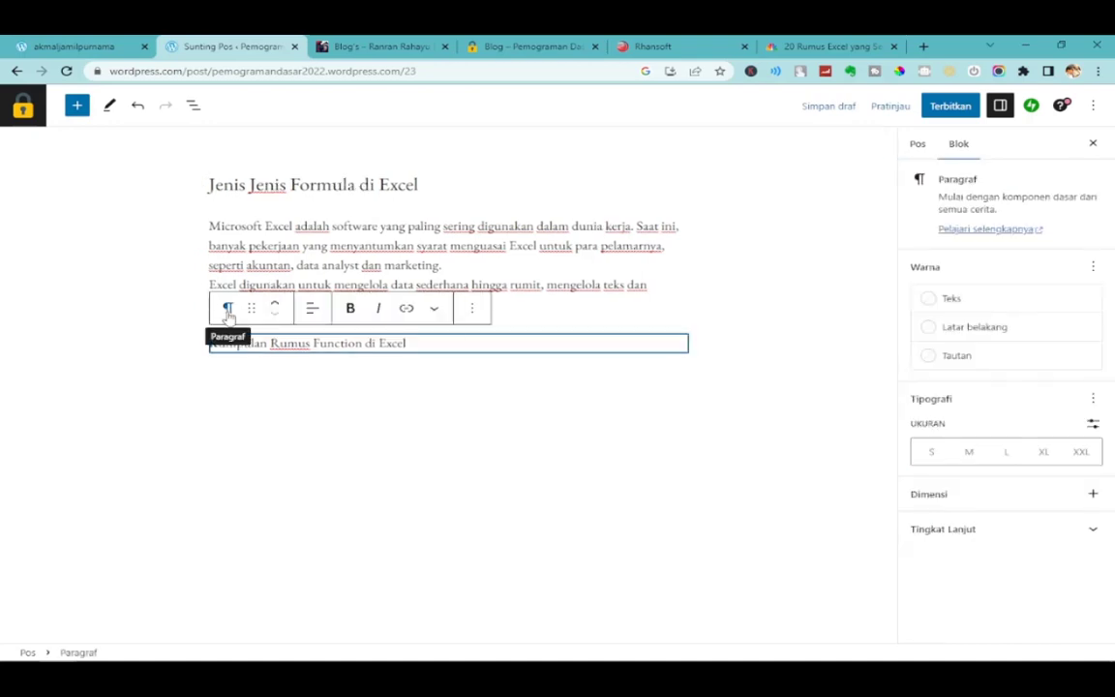
click(229, 310)
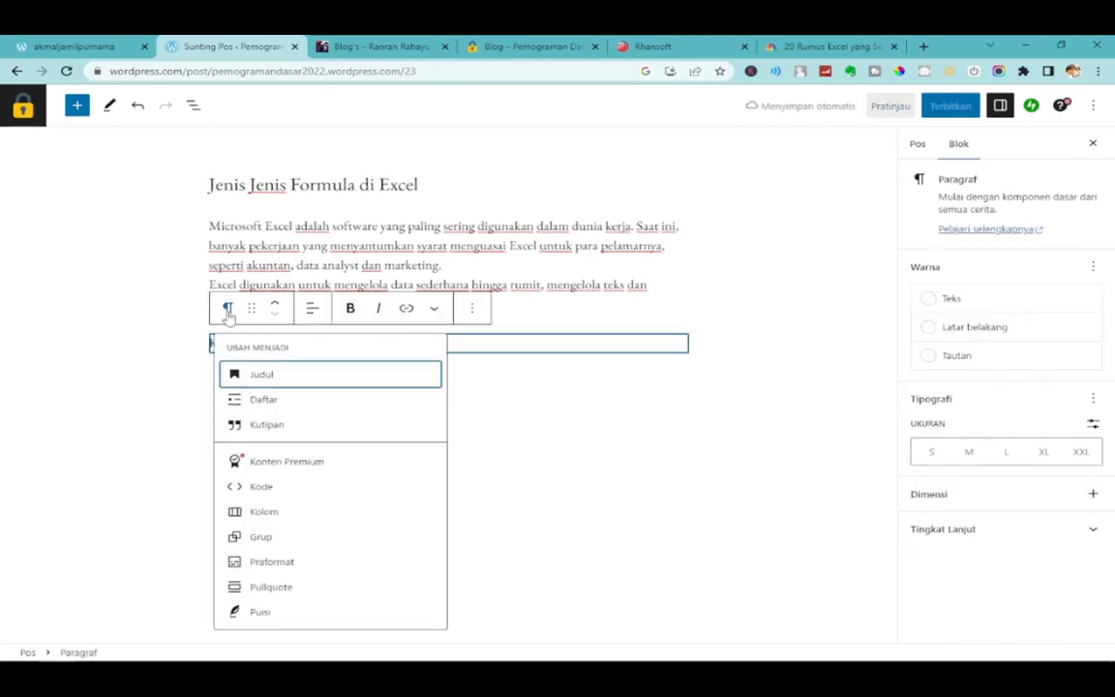
click(278, 381)
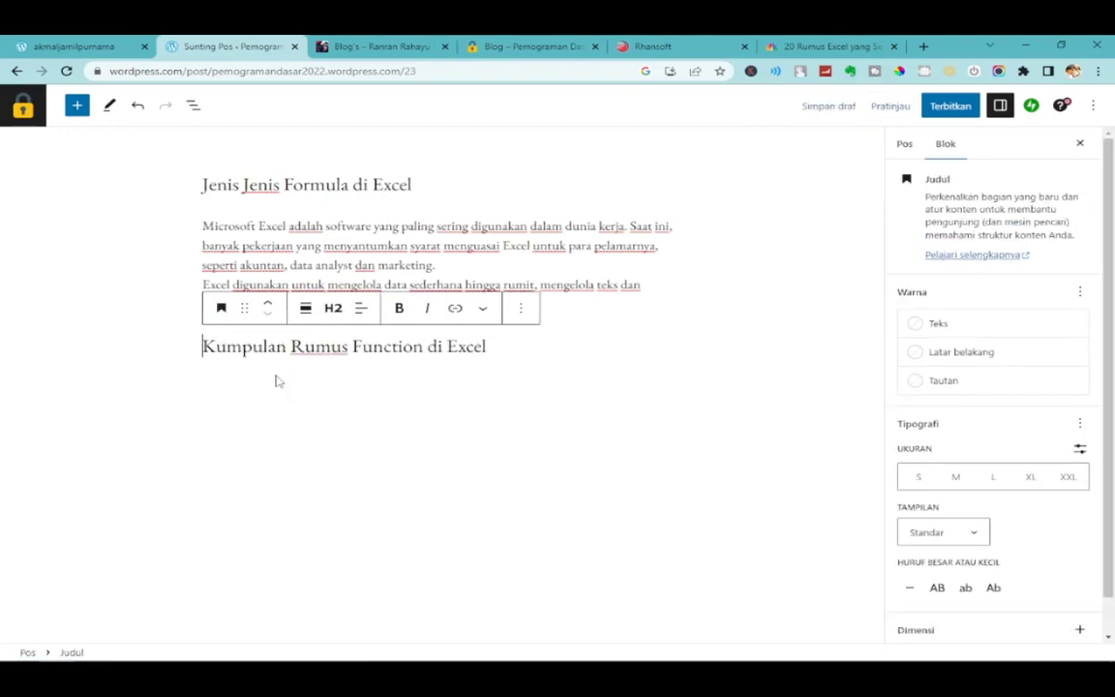
click(381, 379)
click(498, 354)
click(528, 397)
click(617, 392)
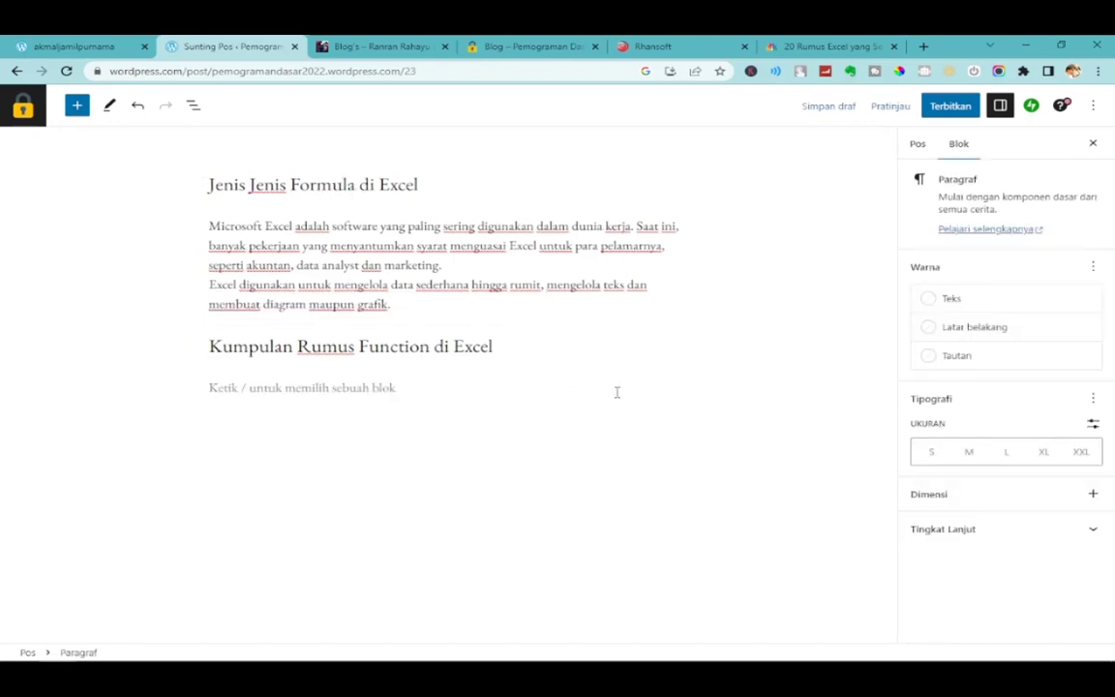
key(alt+Tab)
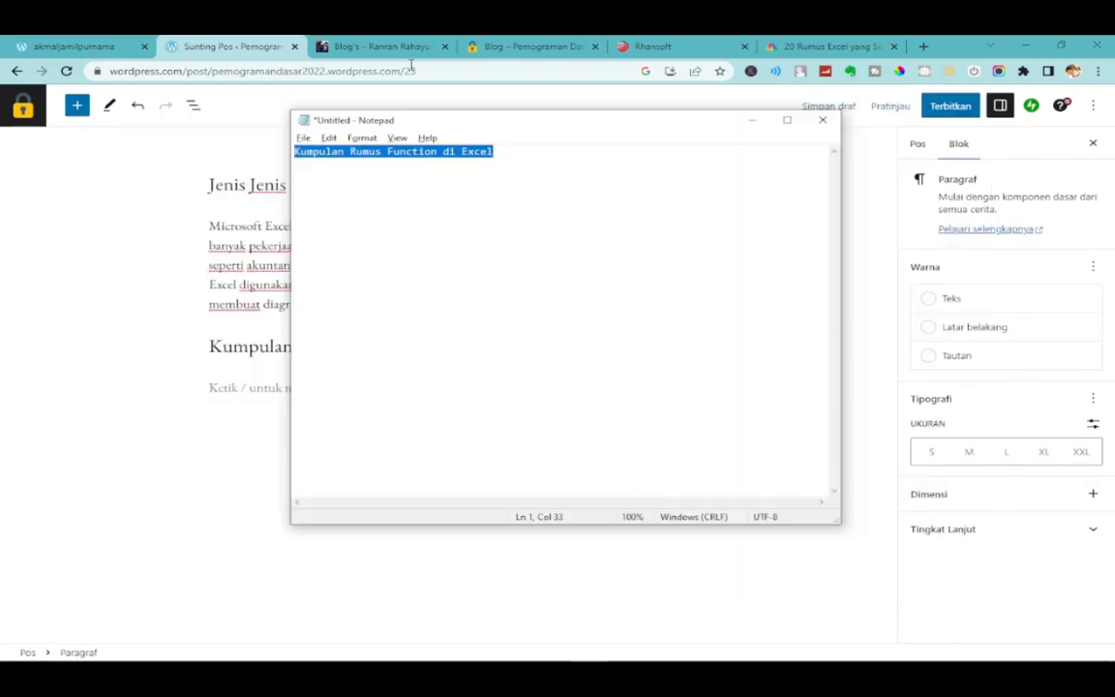
Scroll back through the 20 Rumus Excel article.
click(825, 46)
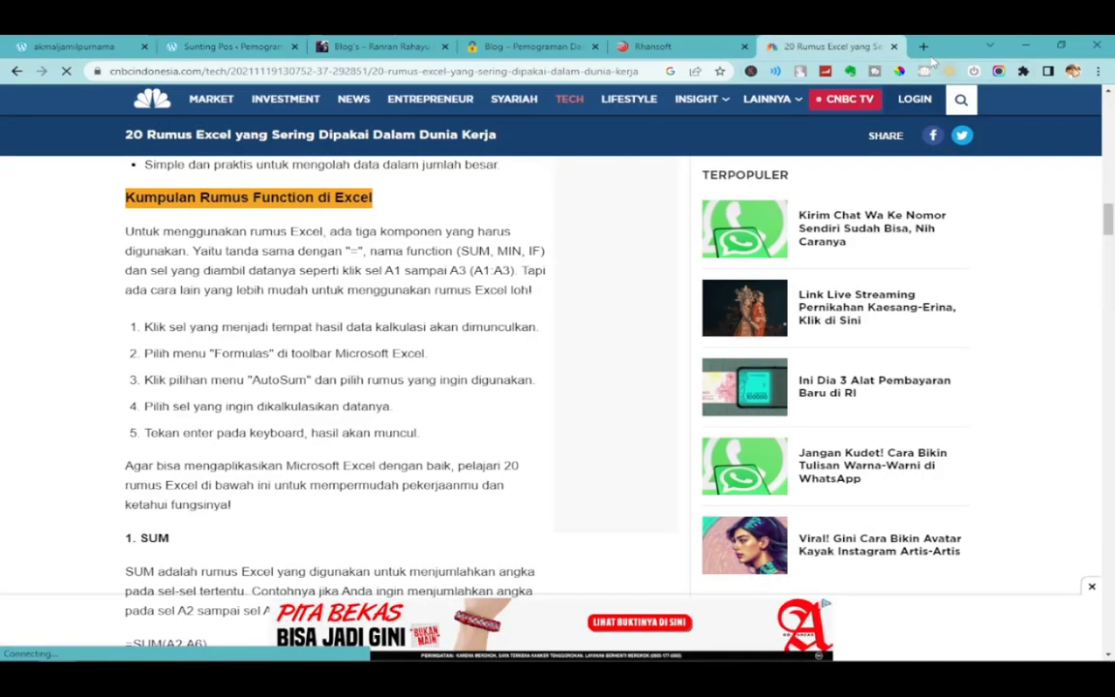
click(926, 47)
click(745, 46)
scroll(524, 571, down, 1)
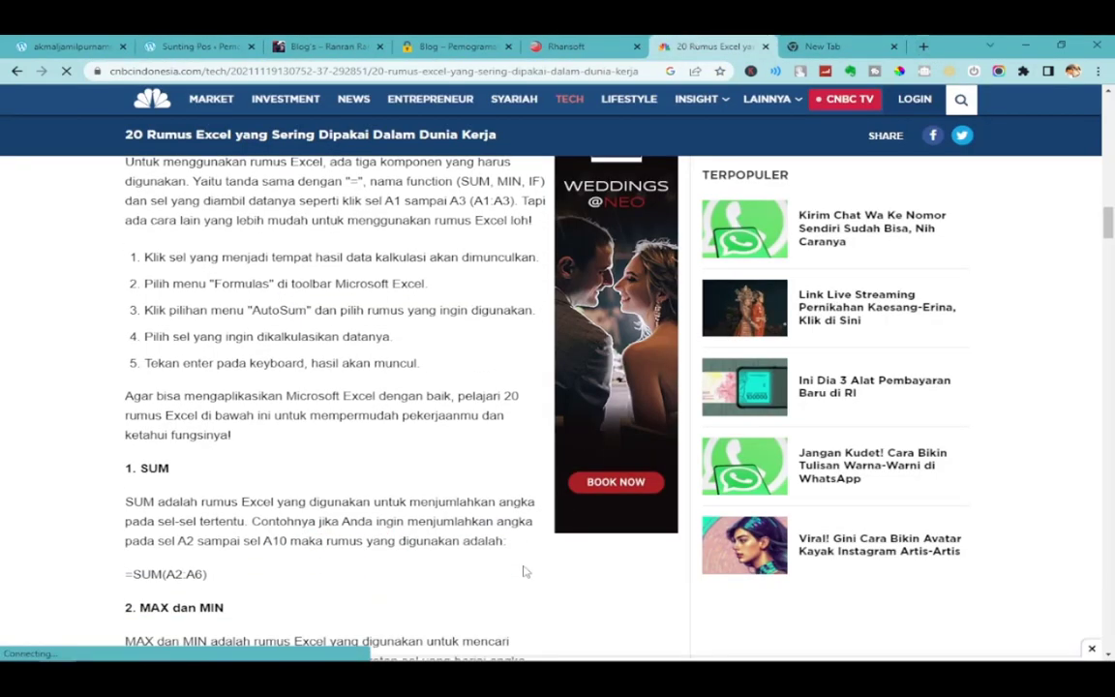
scroll(524, 571, down, 10)
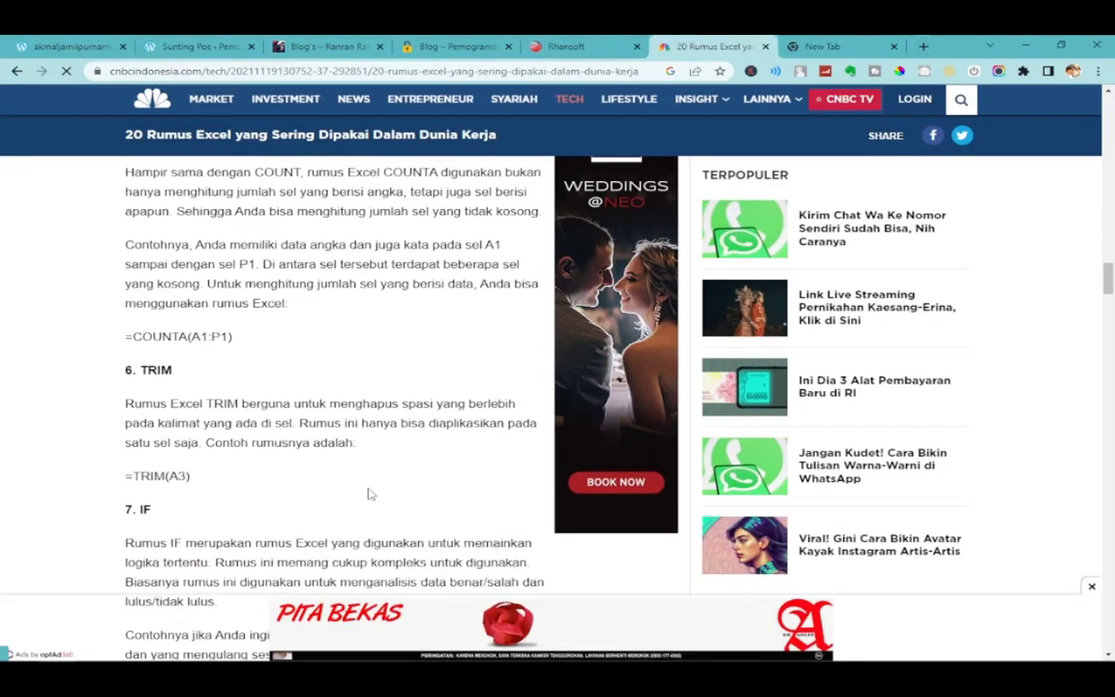
scroll(369, 494, down, 7)
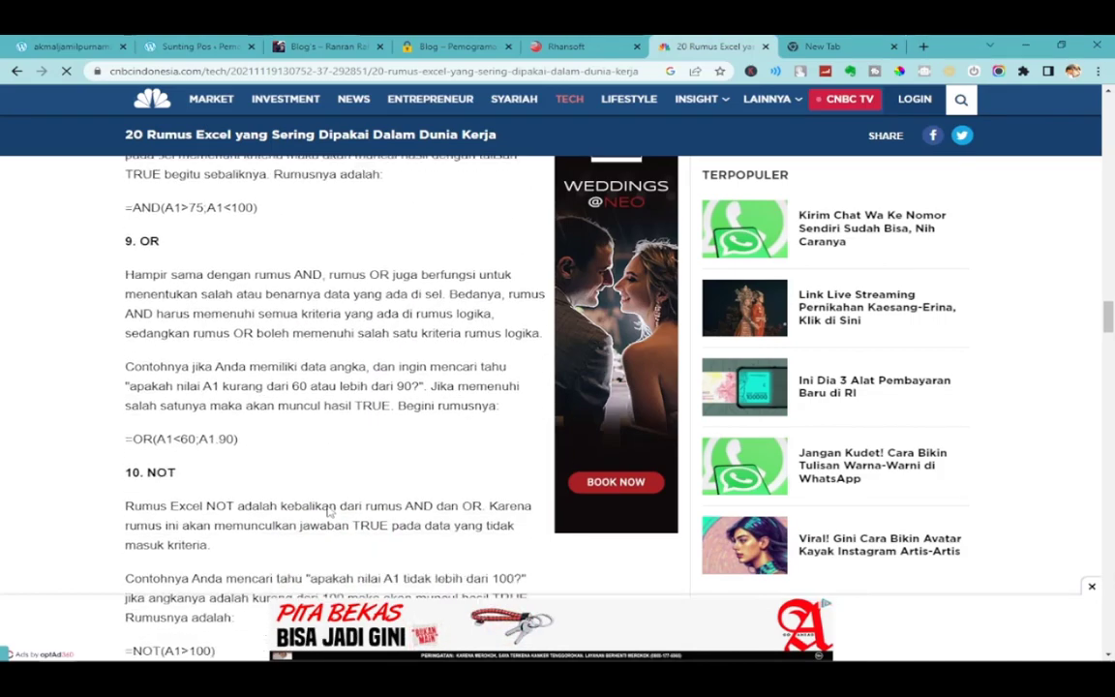
scroll(329, 513, down, 7)
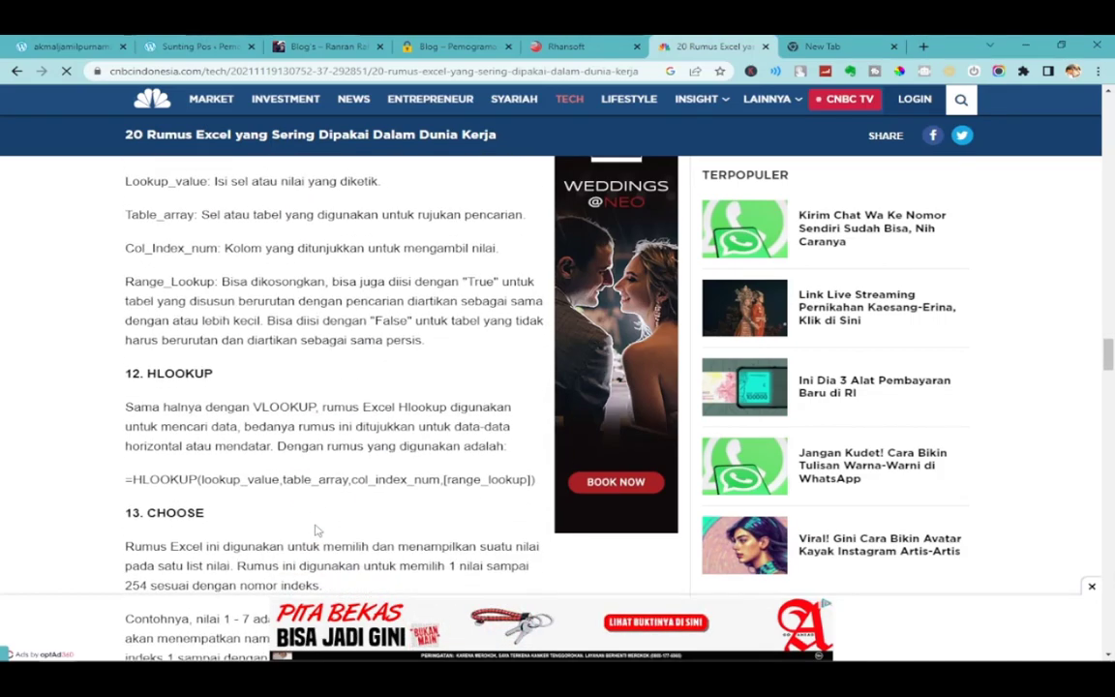
scroll(314, 530, down, 1)
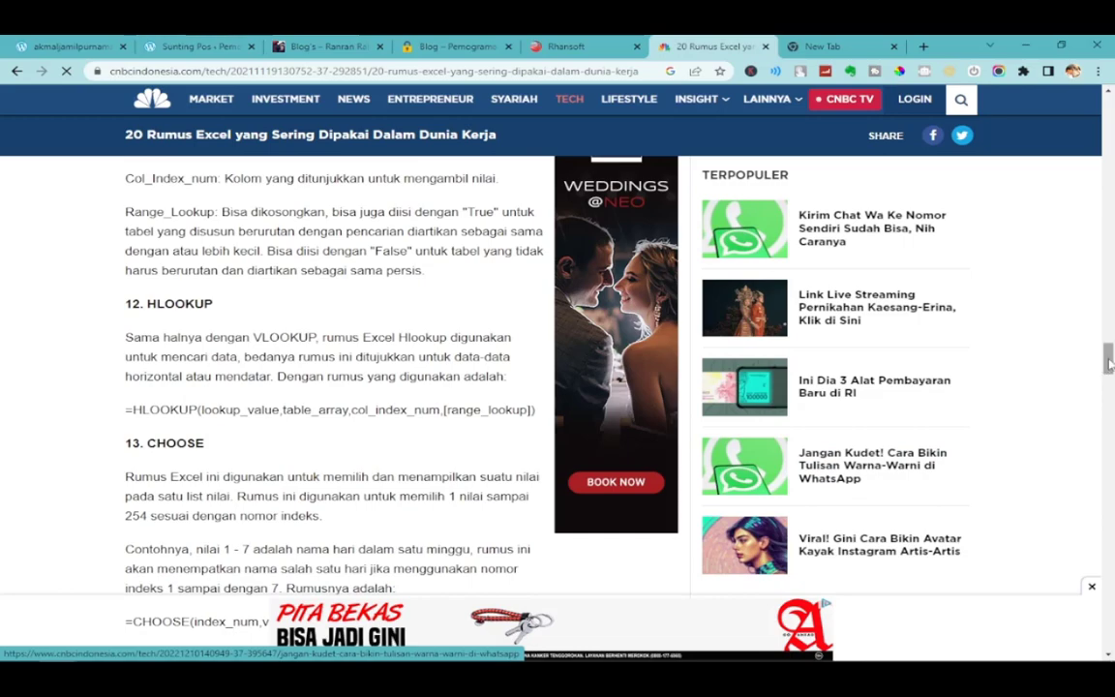
scroll(1110, 360, down, 15)
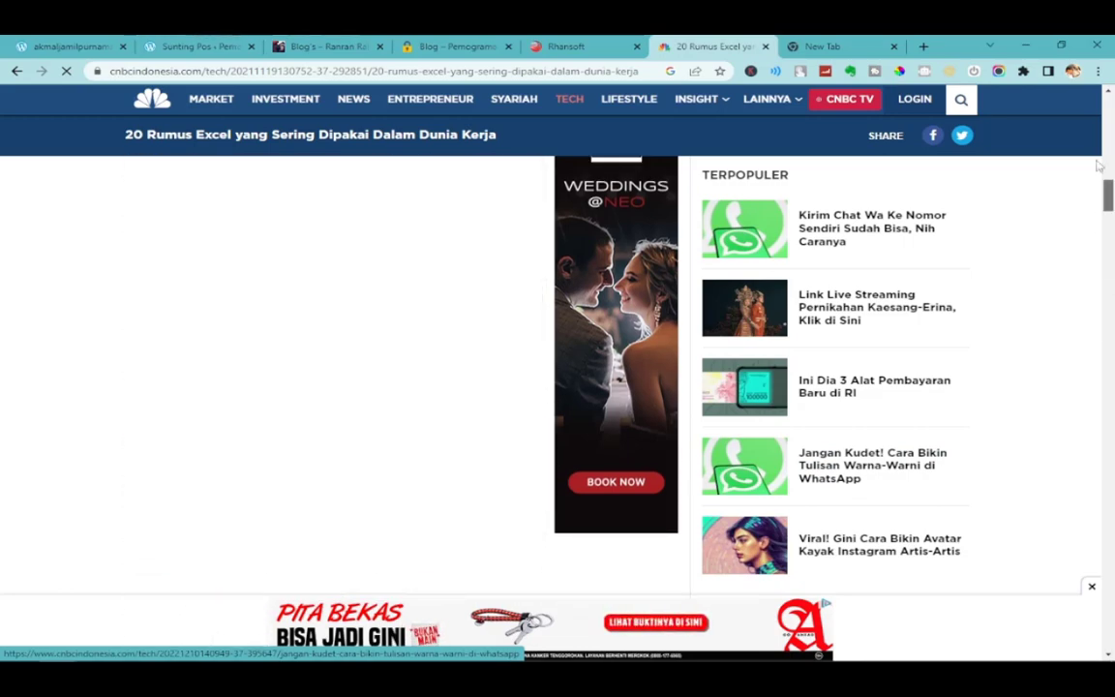
Search Google Images for 'excel rumus' and save the SUM formula image as Rumus-Sum.png.
click(612, 73)
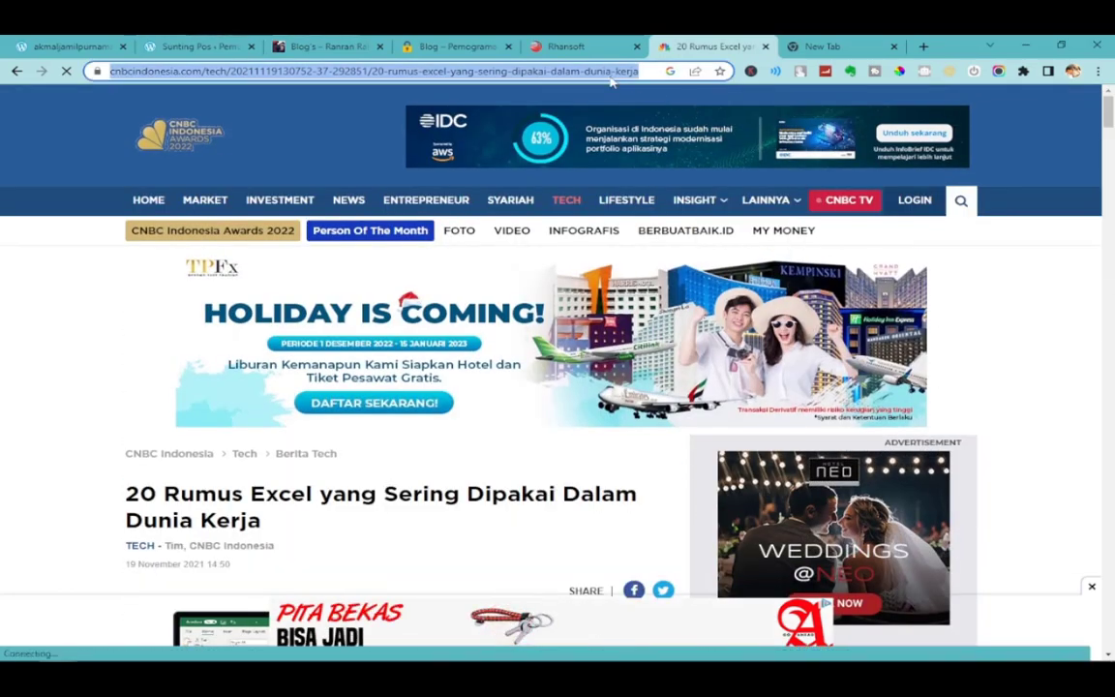
text(excel rumus)
key(Return)
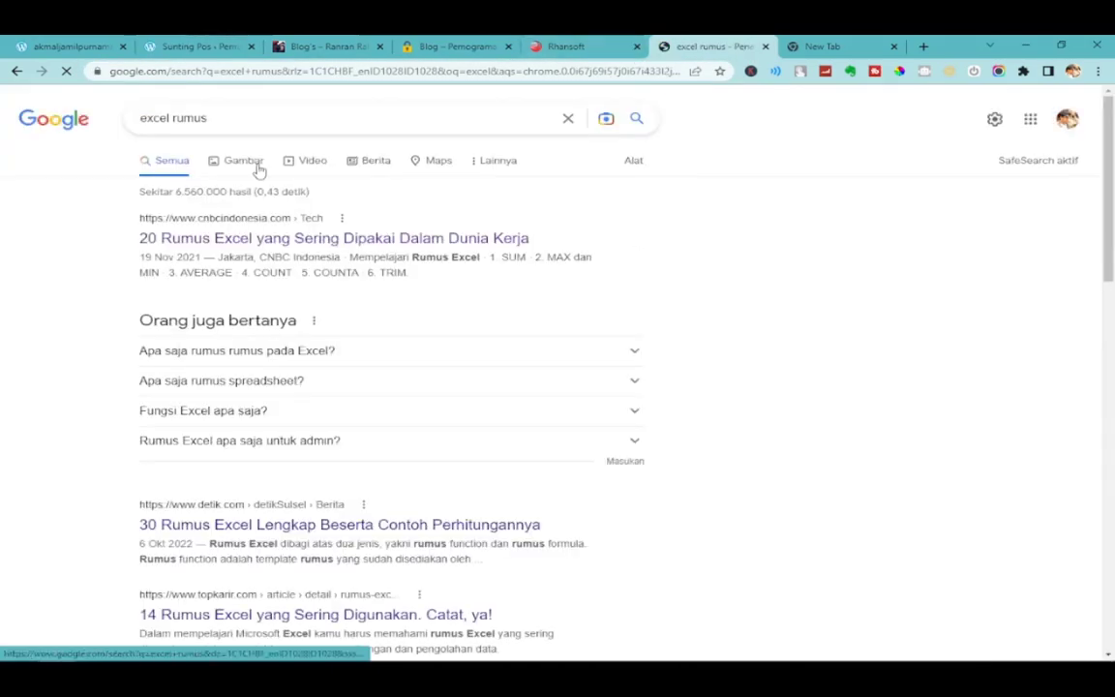
click(257, 166)
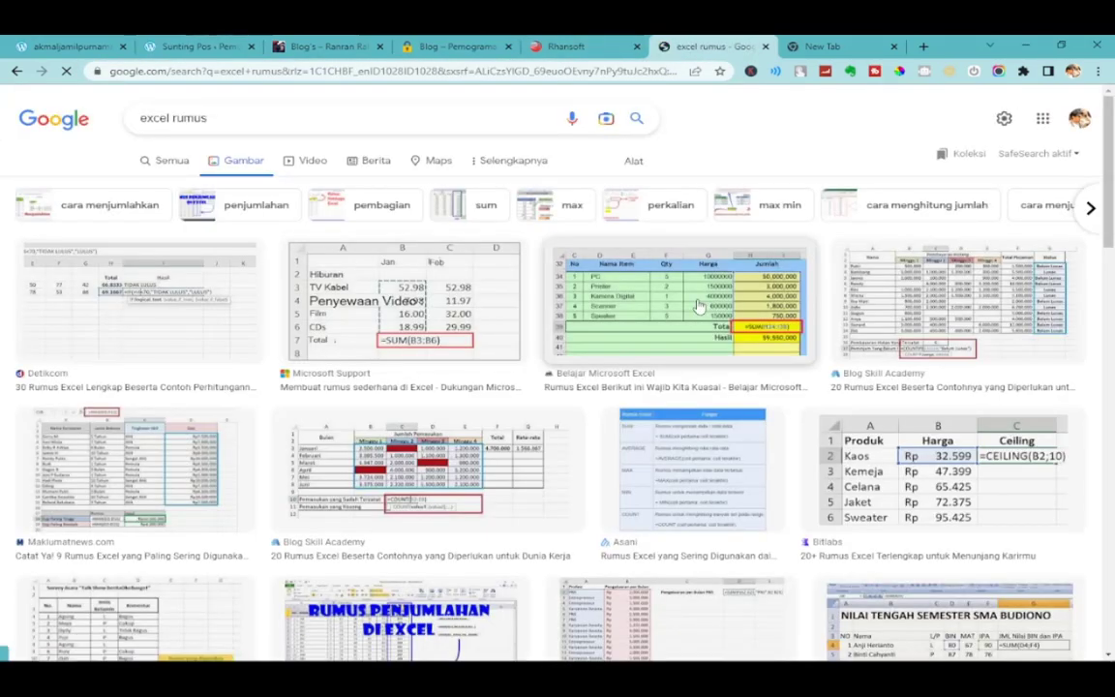
click(699, 306)
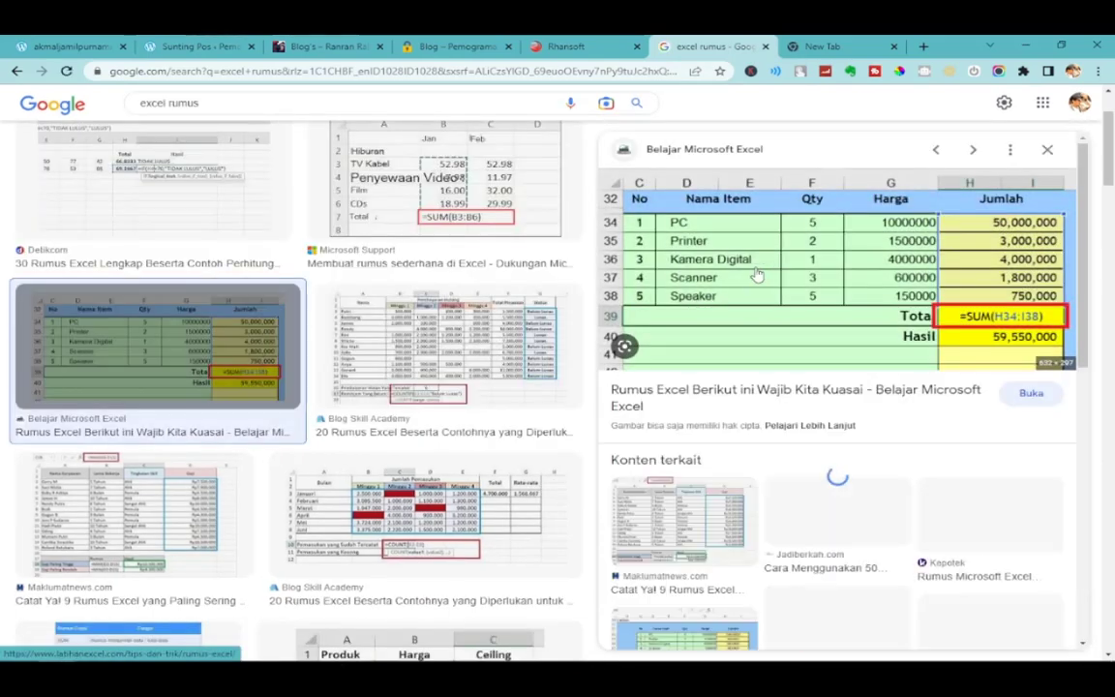
right_click(761, 273)
click(821, 432)
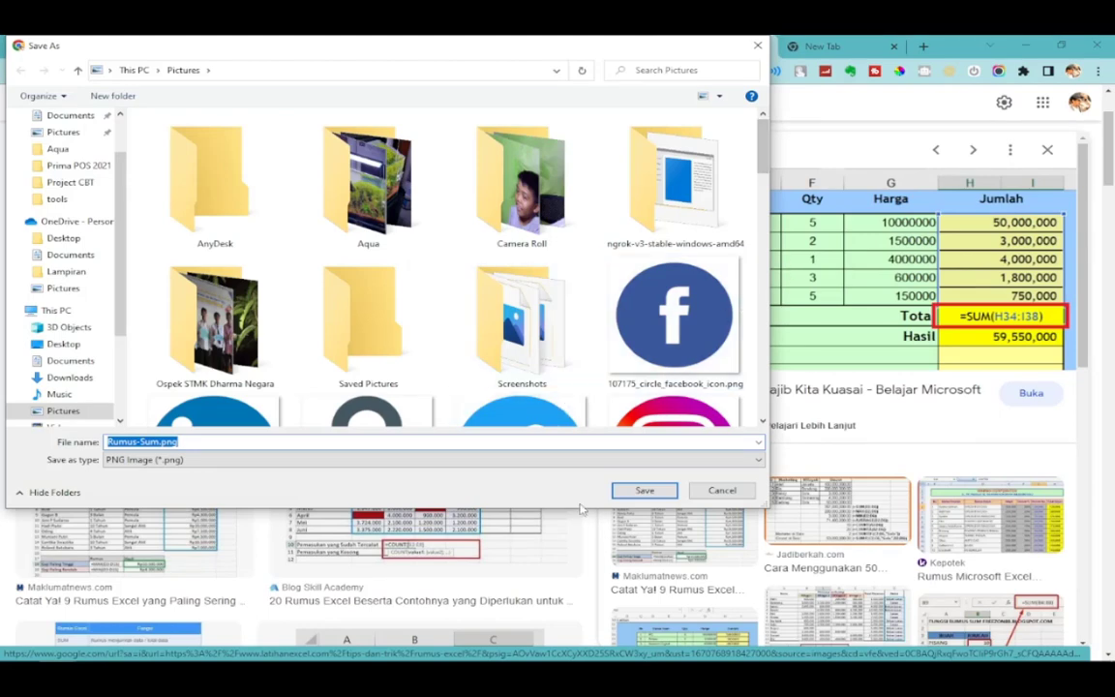
click(639, 491)
click(325, 45)
click(182, 44)
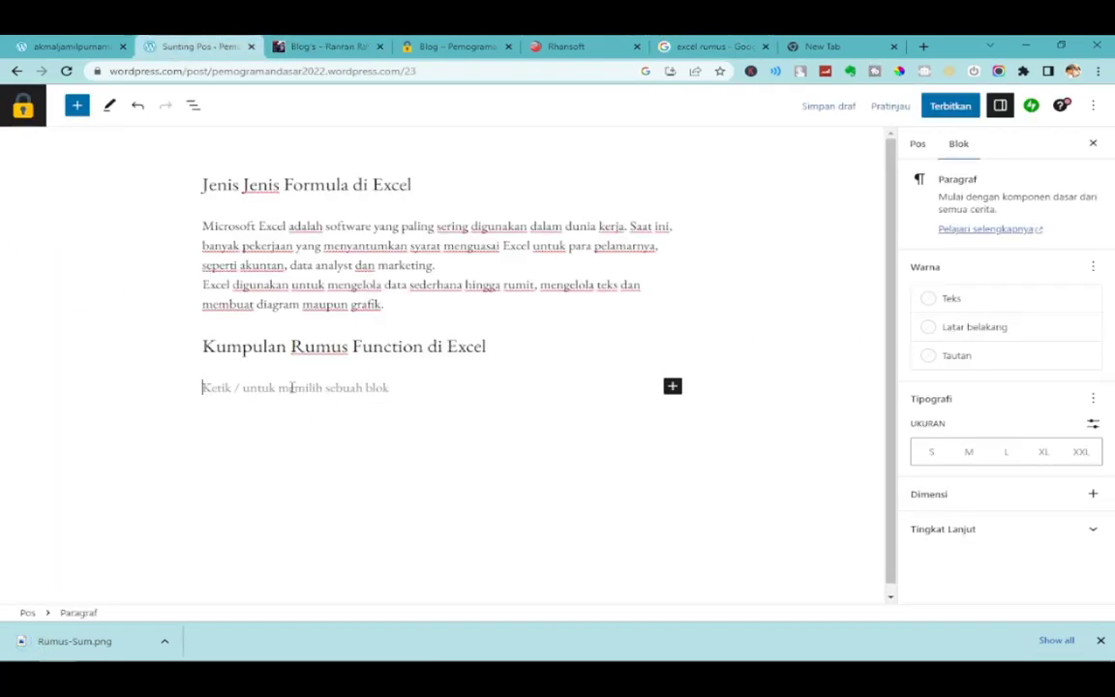
Insert an Image block from the full block library's Media section below the heading.
right_click(291, 387)
right_click(258, 389)
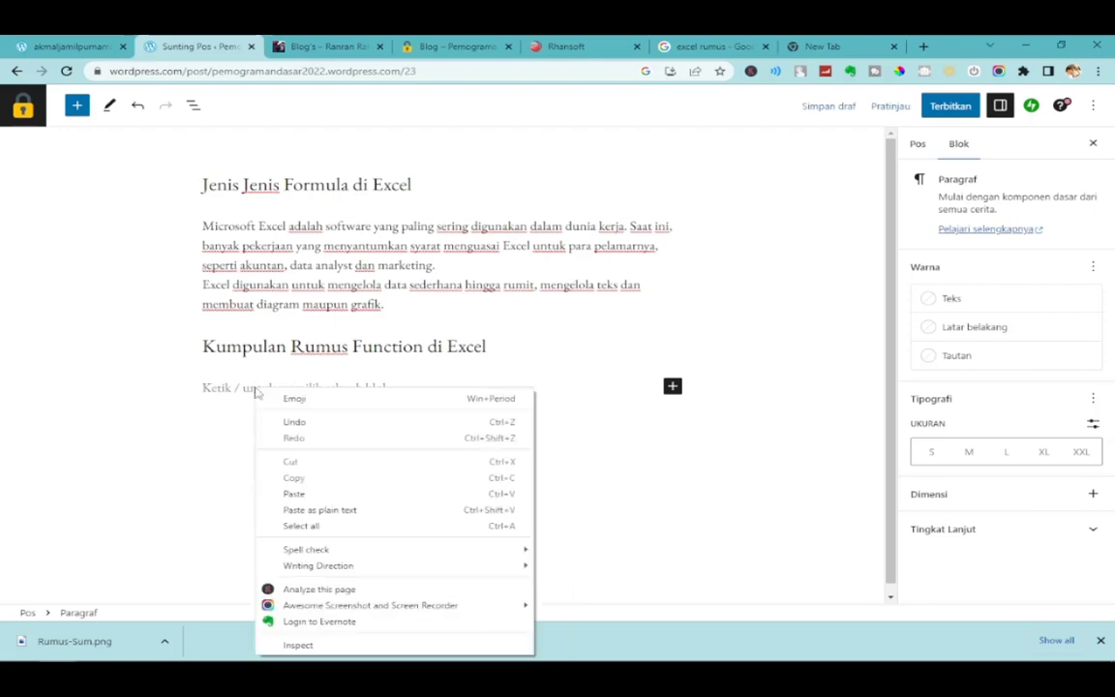
click(234, 387)
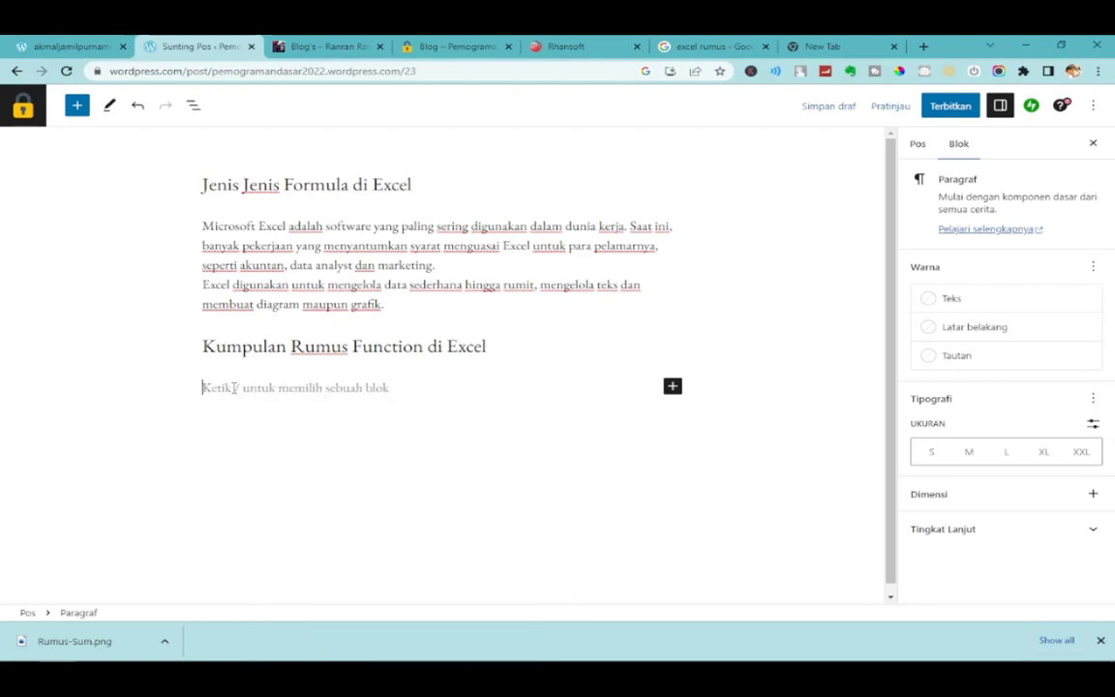
click(673, 388)
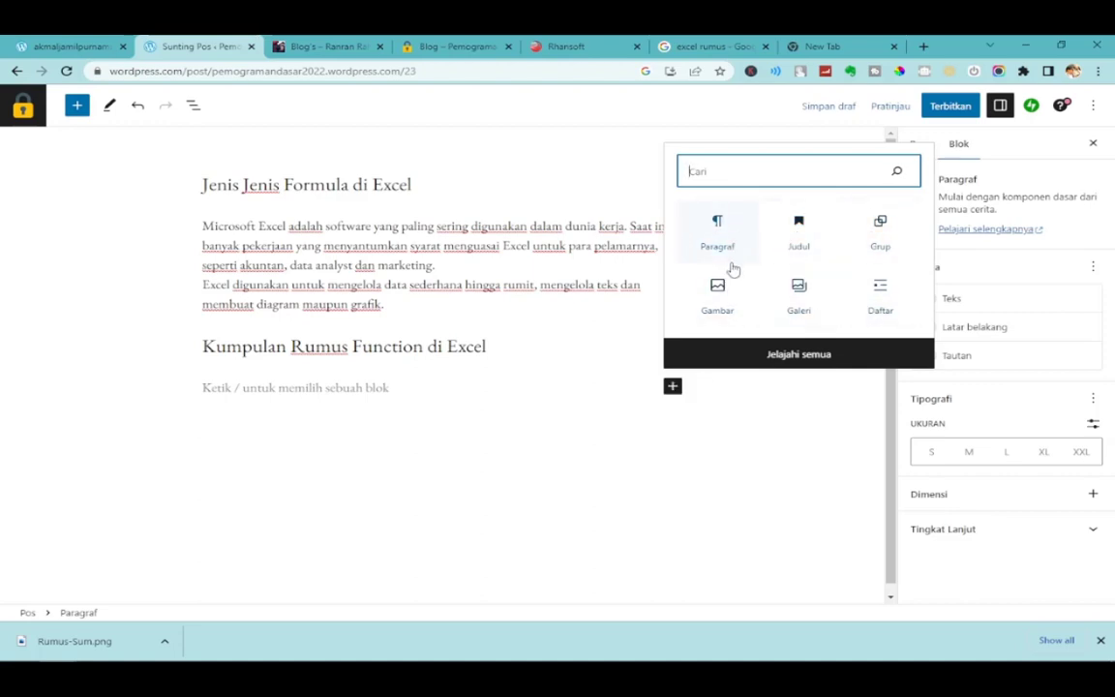
click(801, 357)
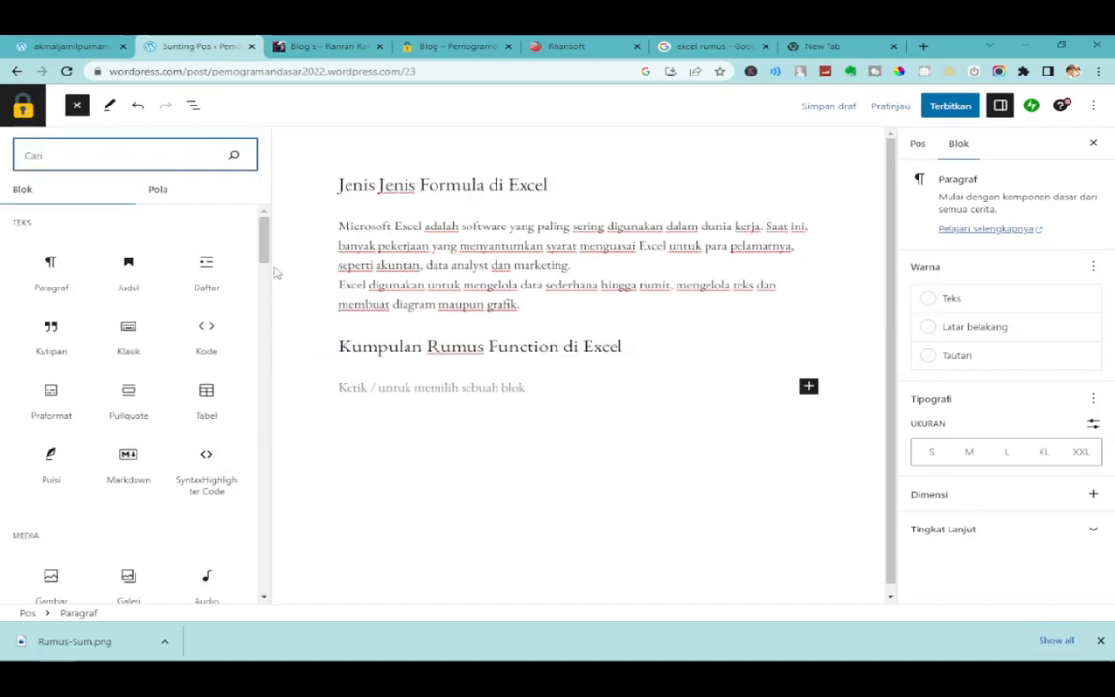
mouse_move(266, 242)
mouse_down()
mouse_move(270, 308)
mouse_move(276, 229)
mouse_up()
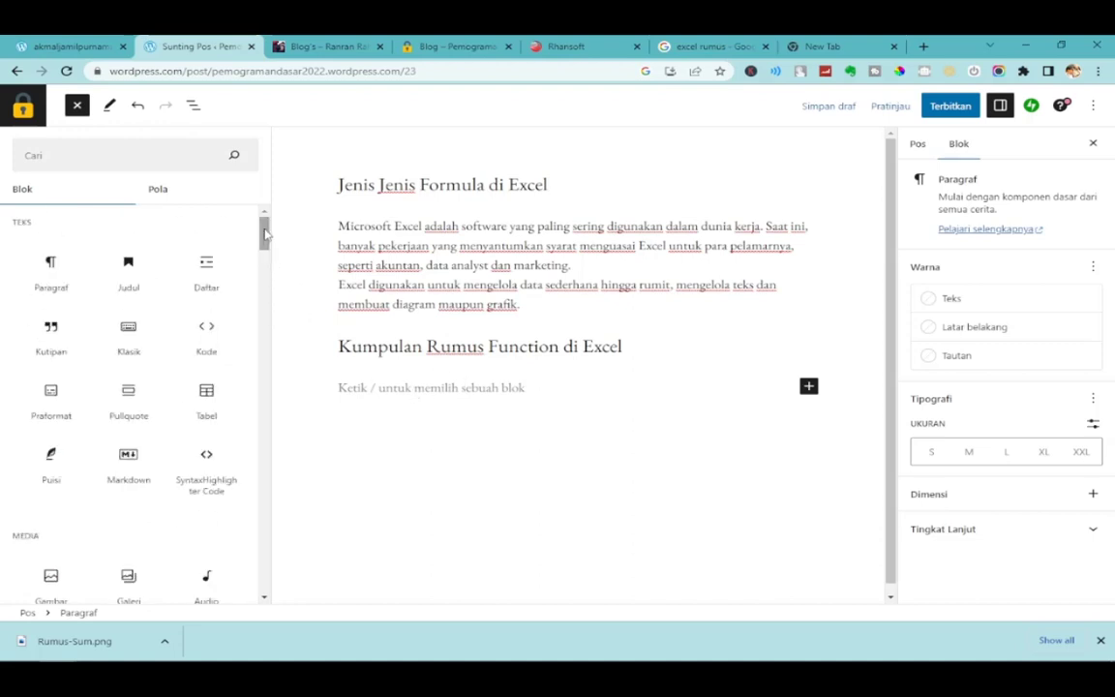
drag(267, 232, 268, 254)
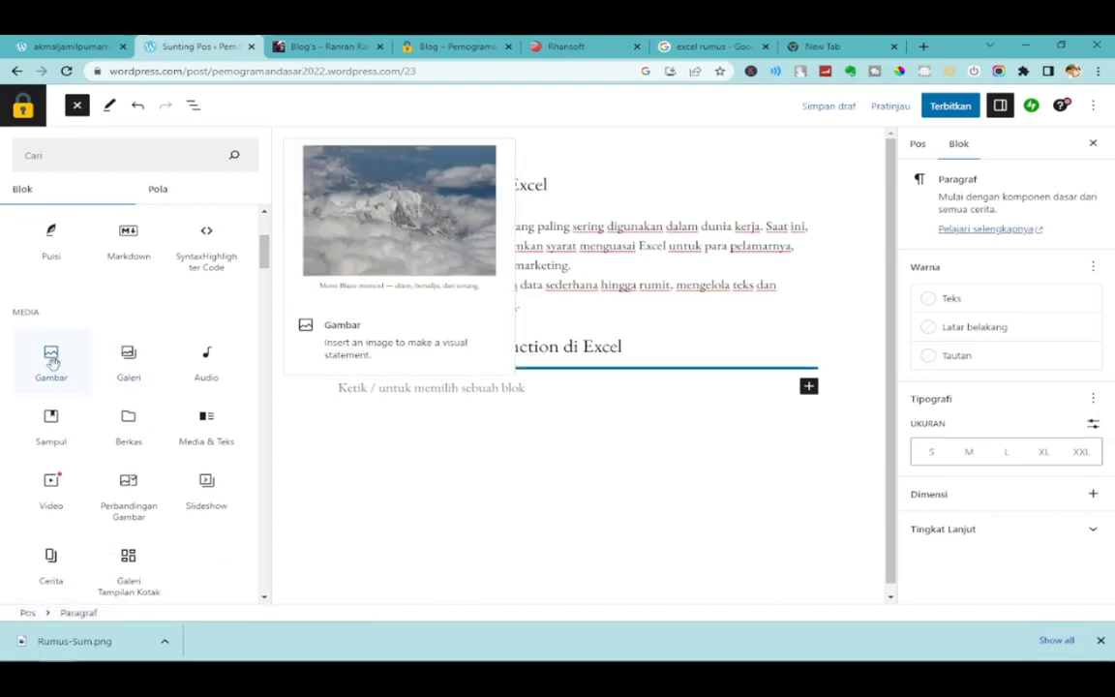
click(53, 361)
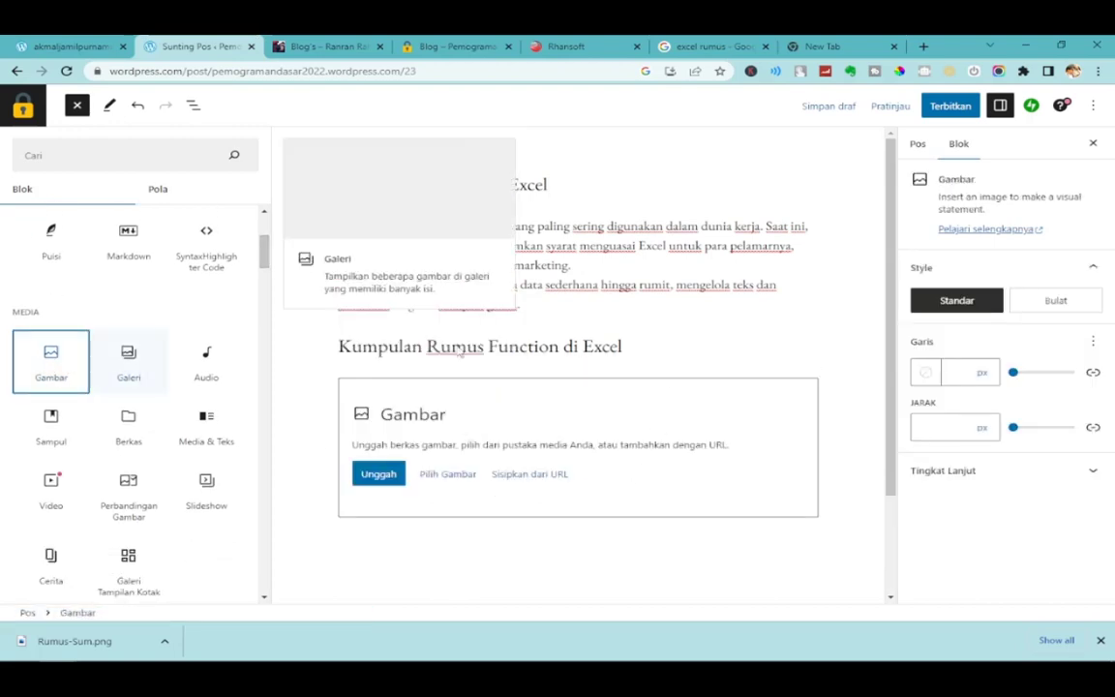
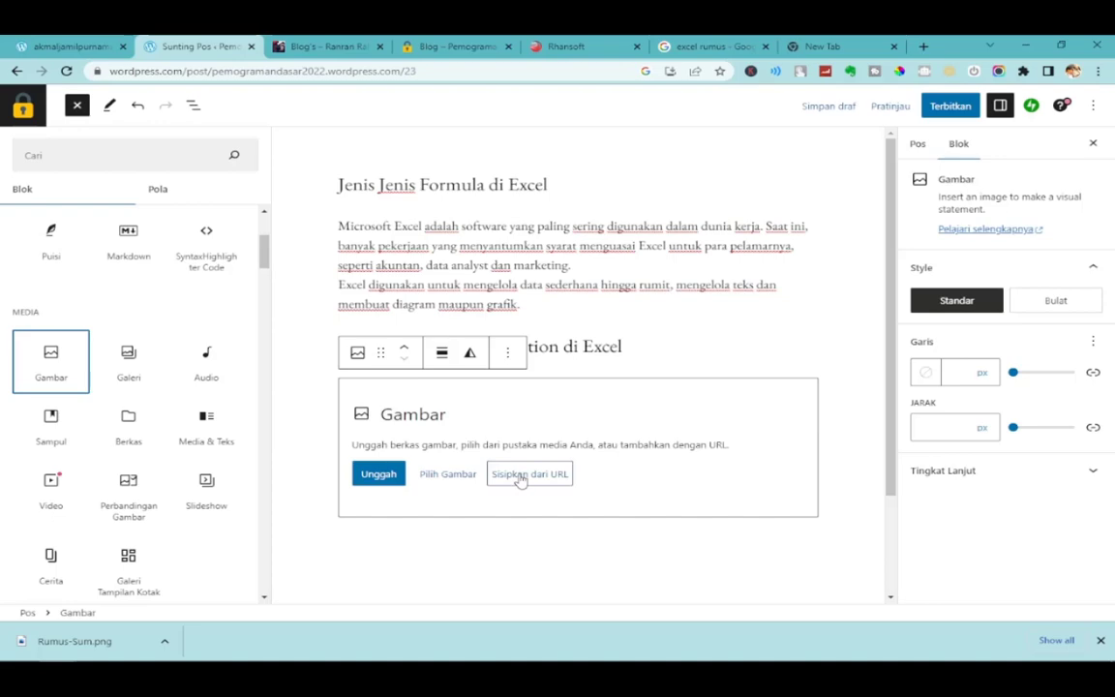
Copy the image address of the SUM formula result in the 'excel rumus' Google Images search.
click(821, 46)
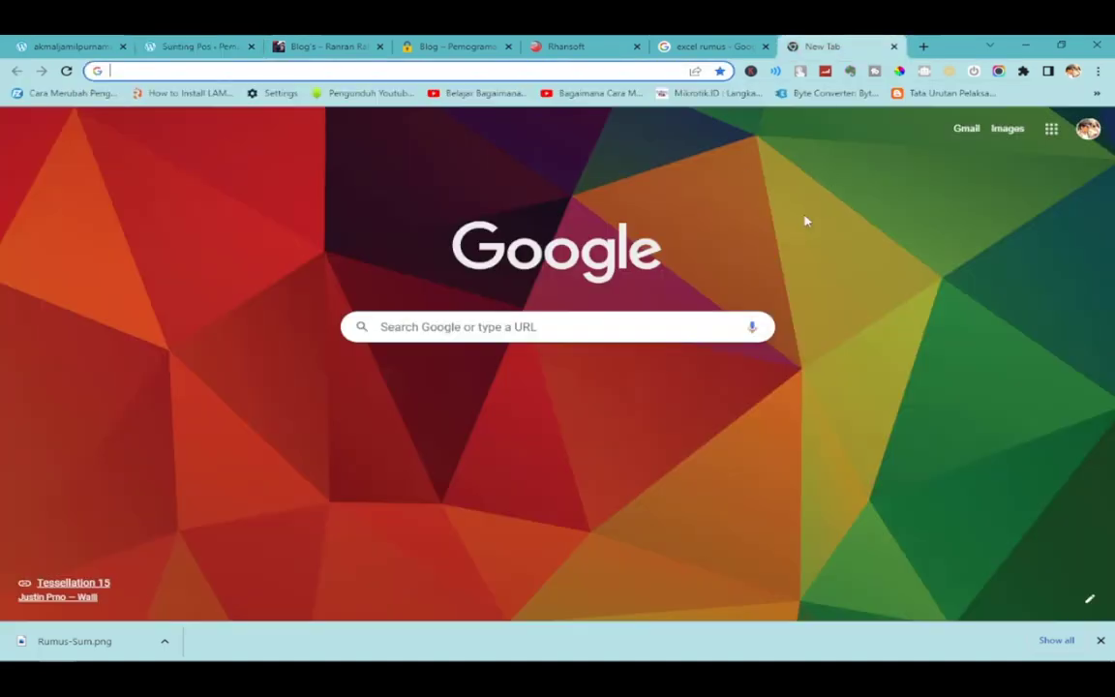
click(678, 47)
right_click(734, 262)
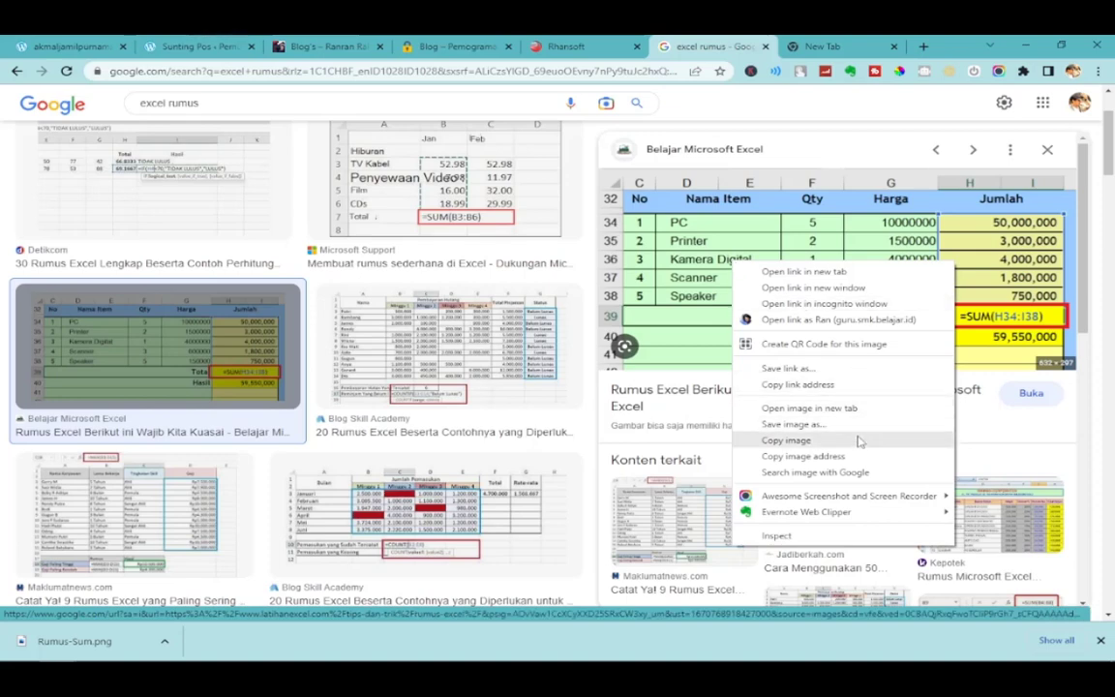
click(808, 457)
Fill the empty image block by inserting the copied SUM image address from URL.
click(310, 45)
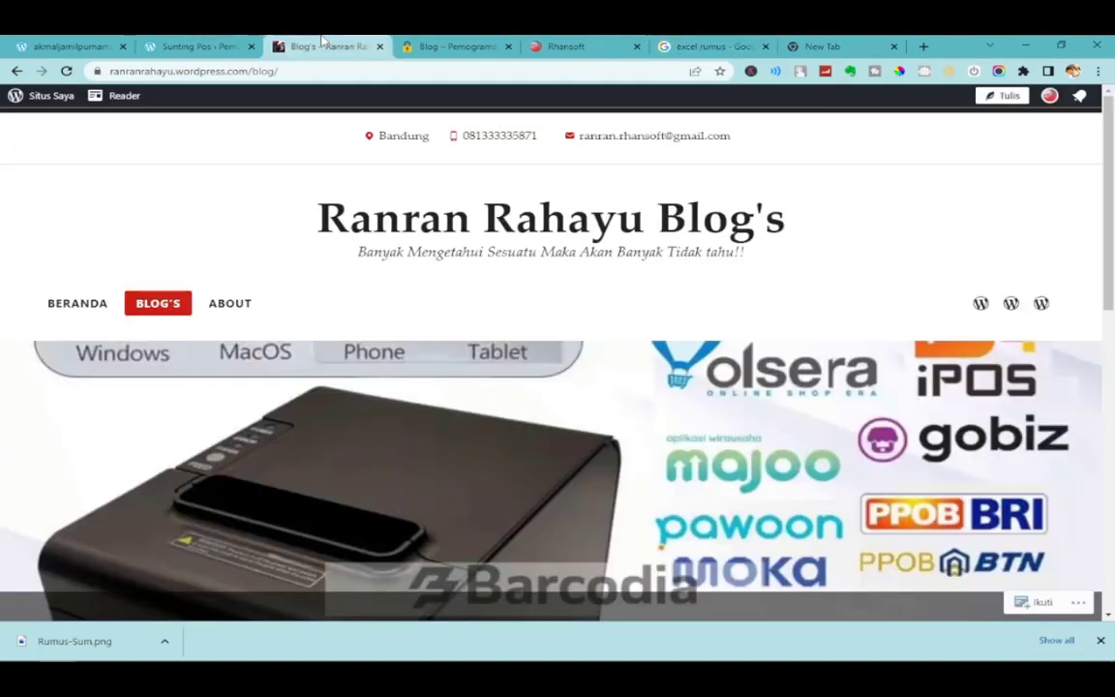
click(204, 43)
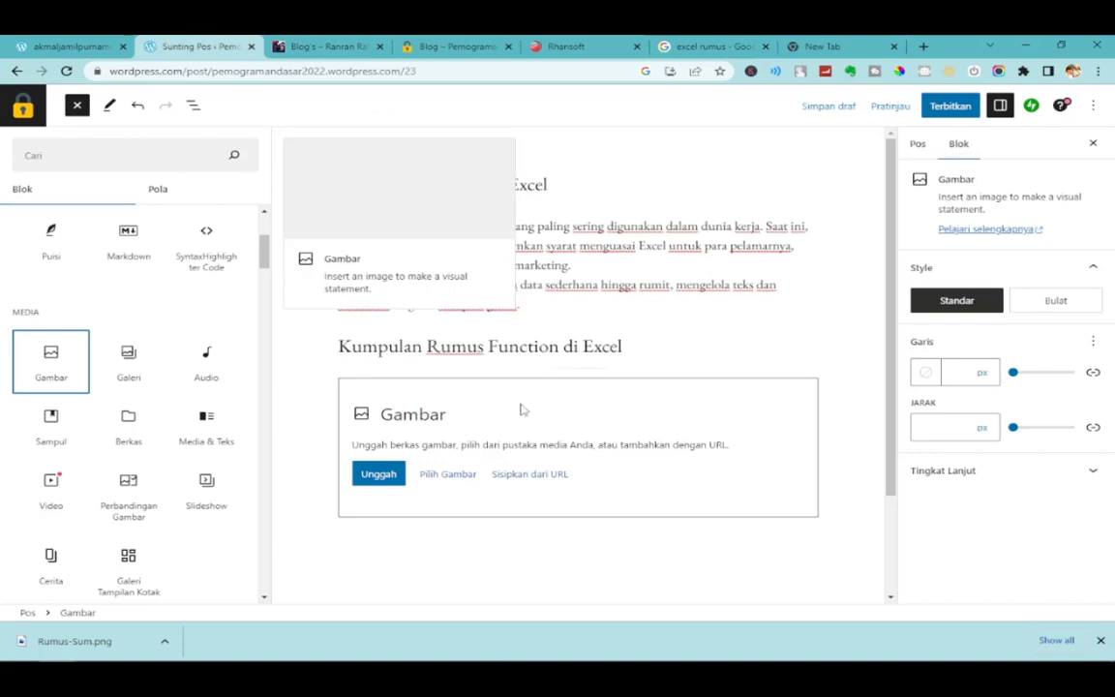
click(534, 484)
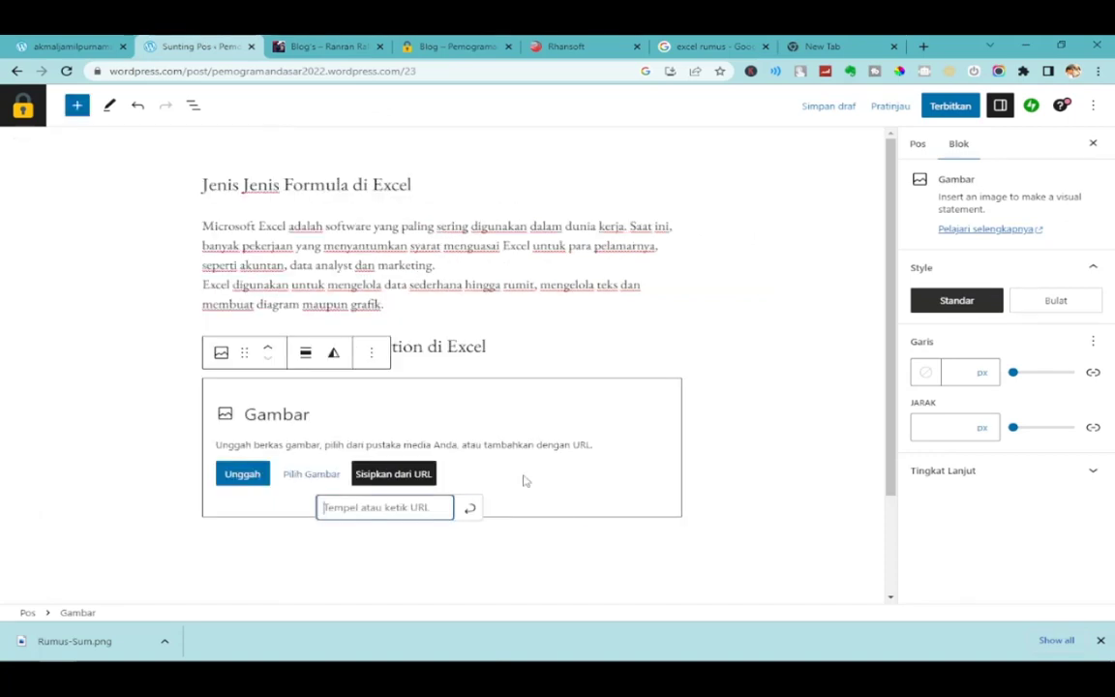
right_click(340, 507)
click(379, 347)
click(469, 510)
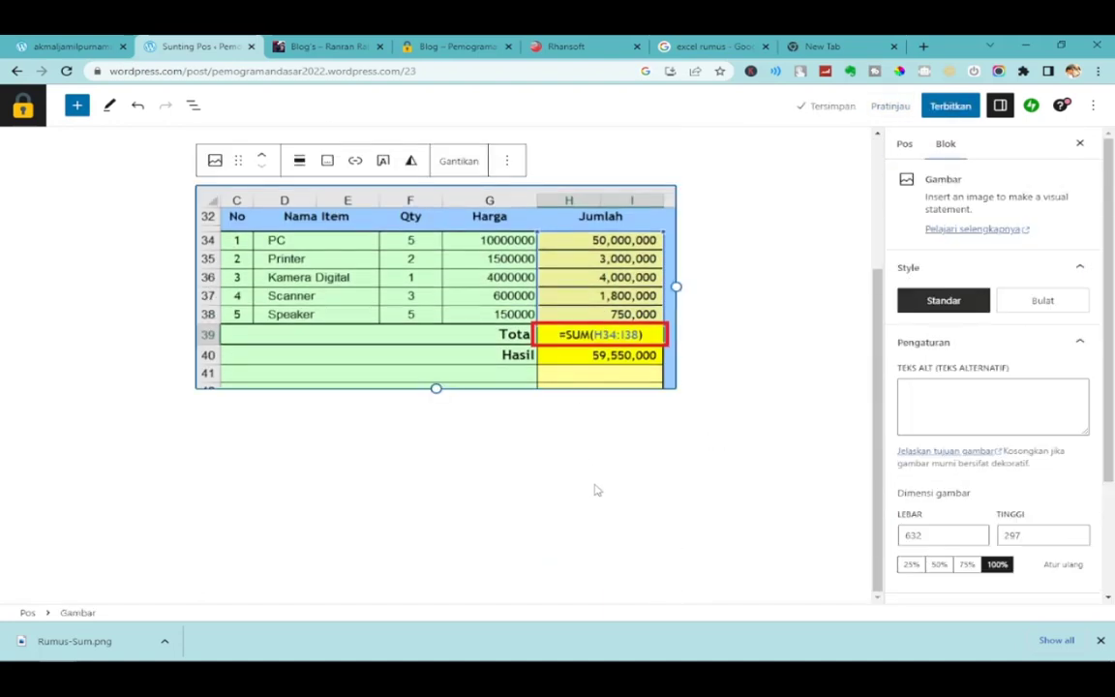
scroll(597, 490, up, 3)
click(699, 449)
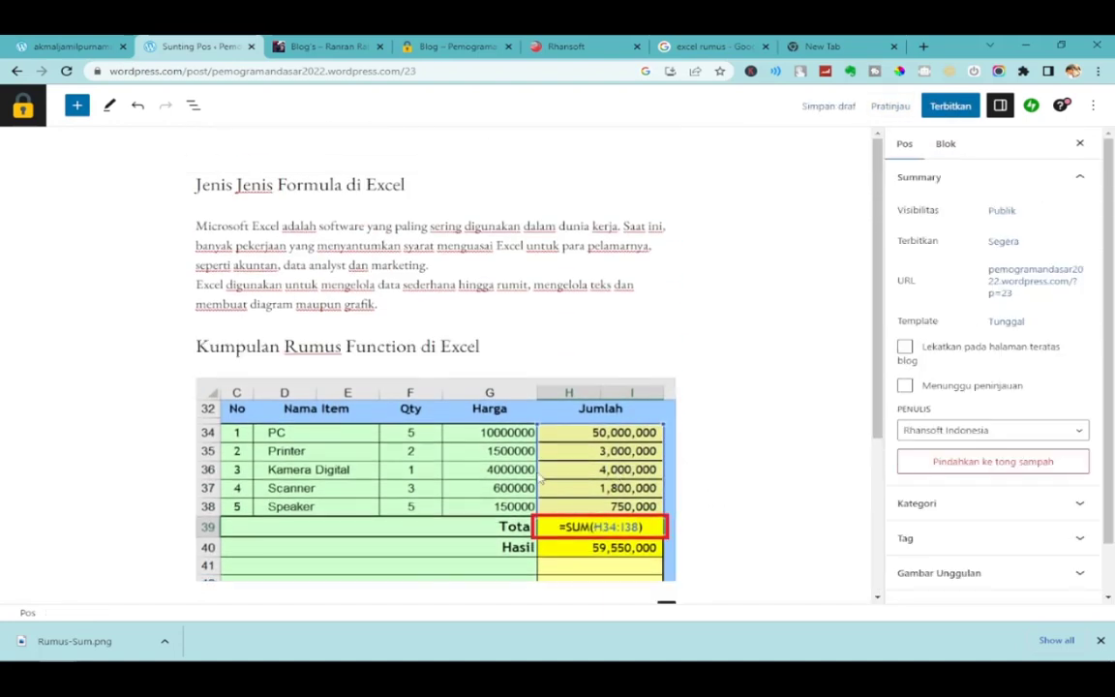
Add a paragraph 'Langkah Langkah Penuliasan Rumus' below the Excel image, then start a new block.
scroll(746, 465, down, 2)
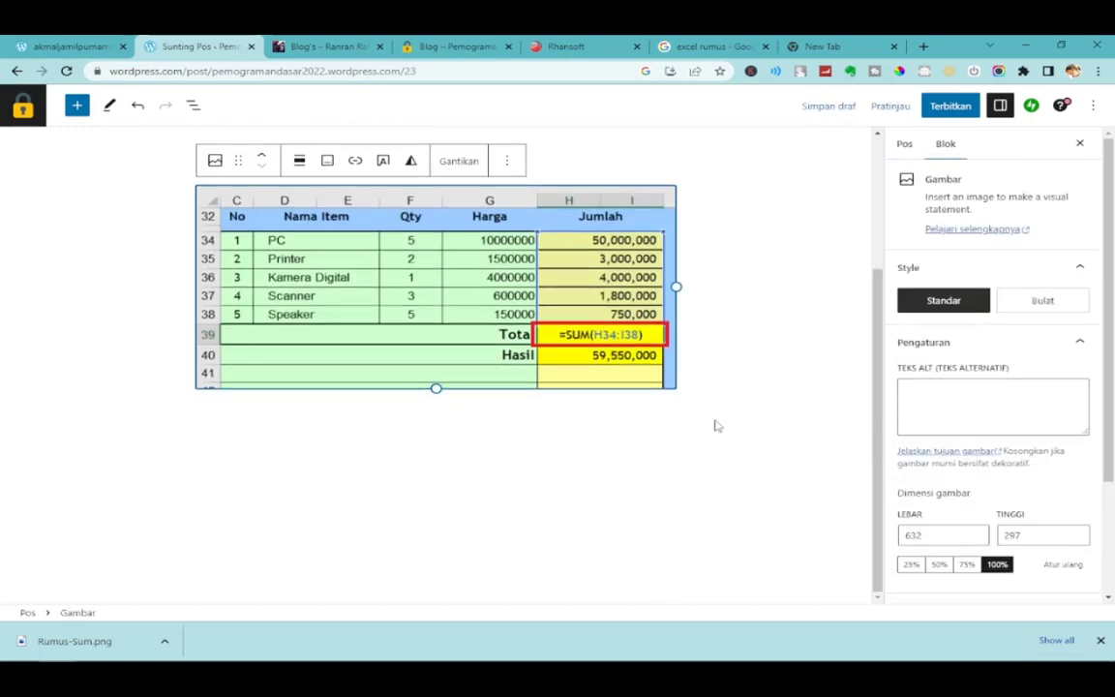
click(722, 395)
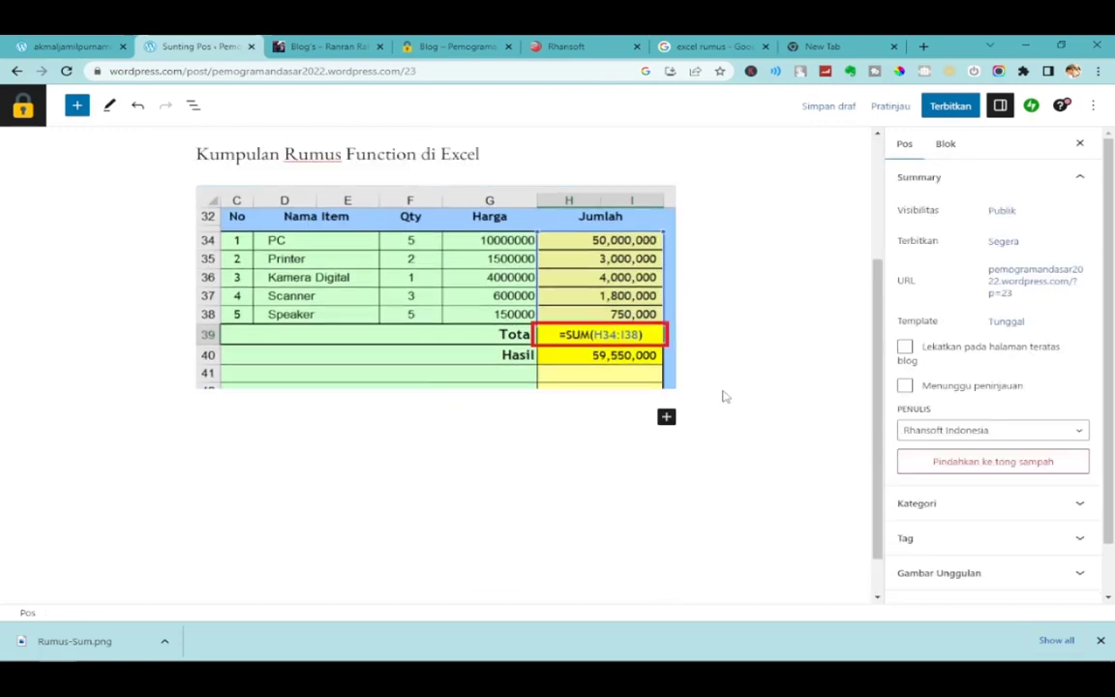
click(634, 420)
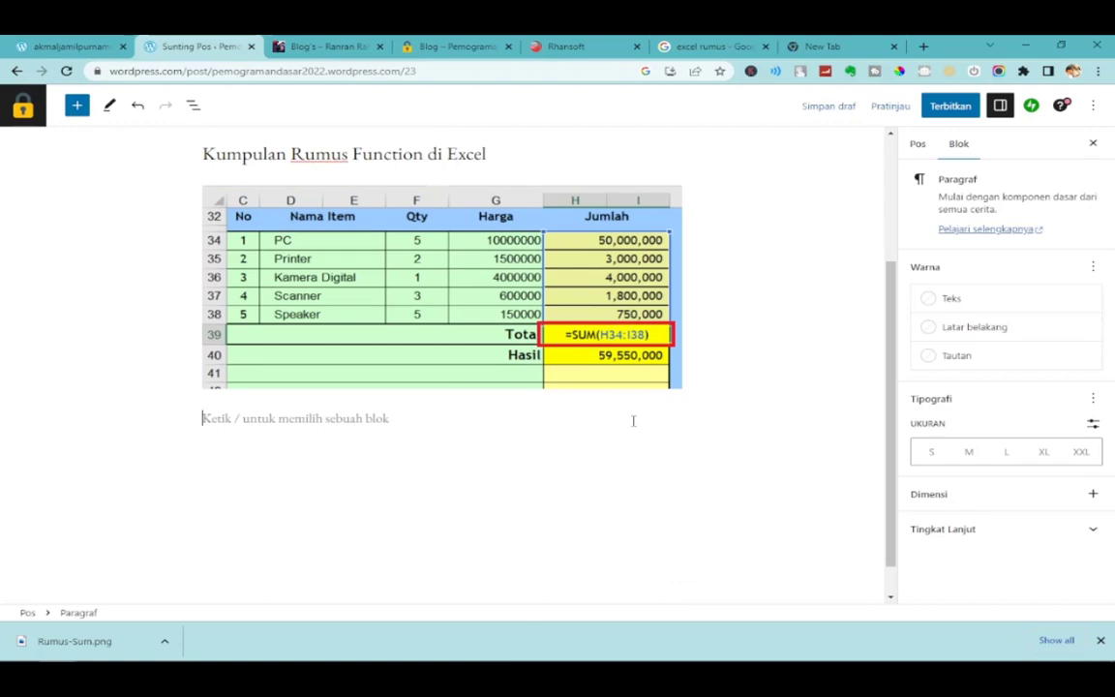
scroll(633, 420, up, 2)
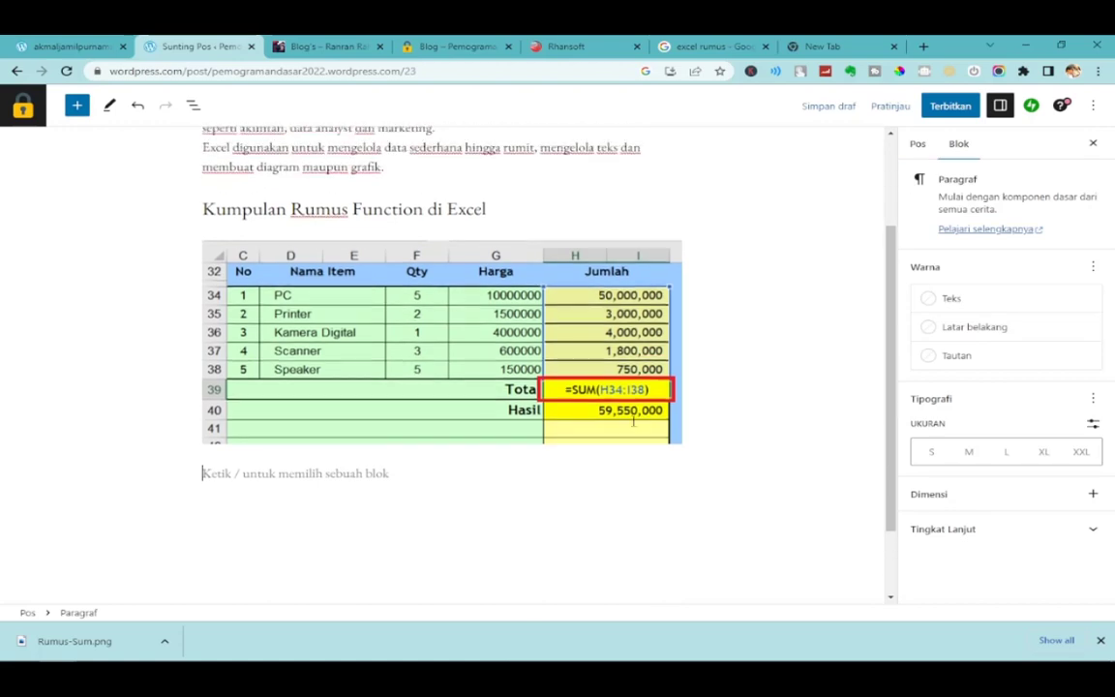
scroll(634, 424, down, 2)
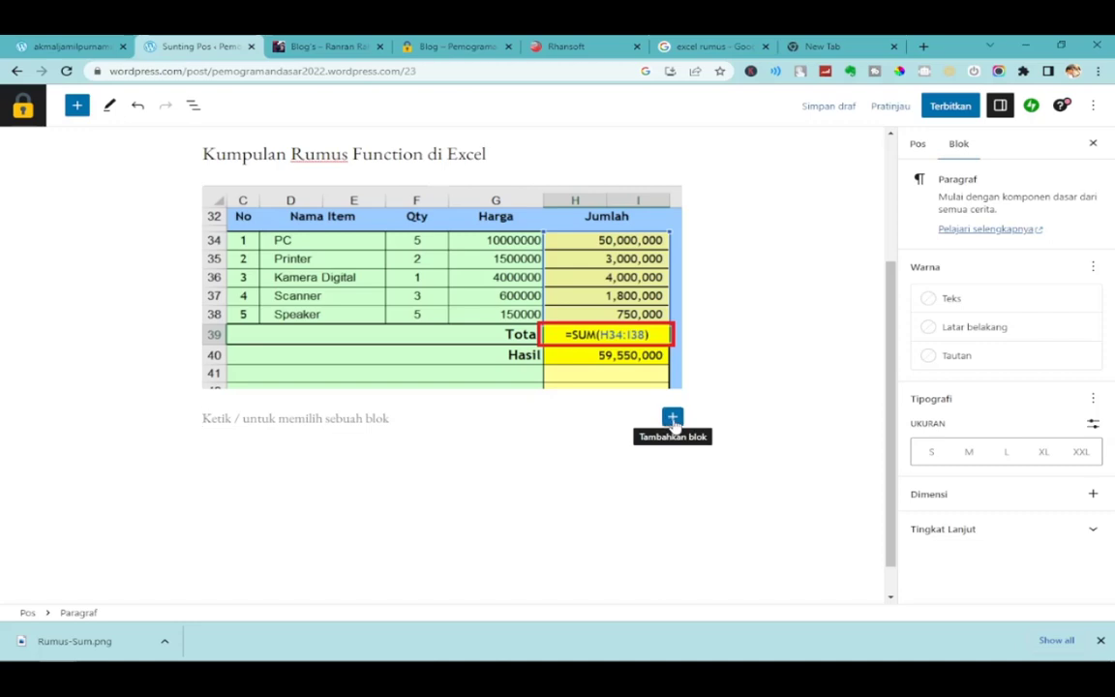
click(673, 418)
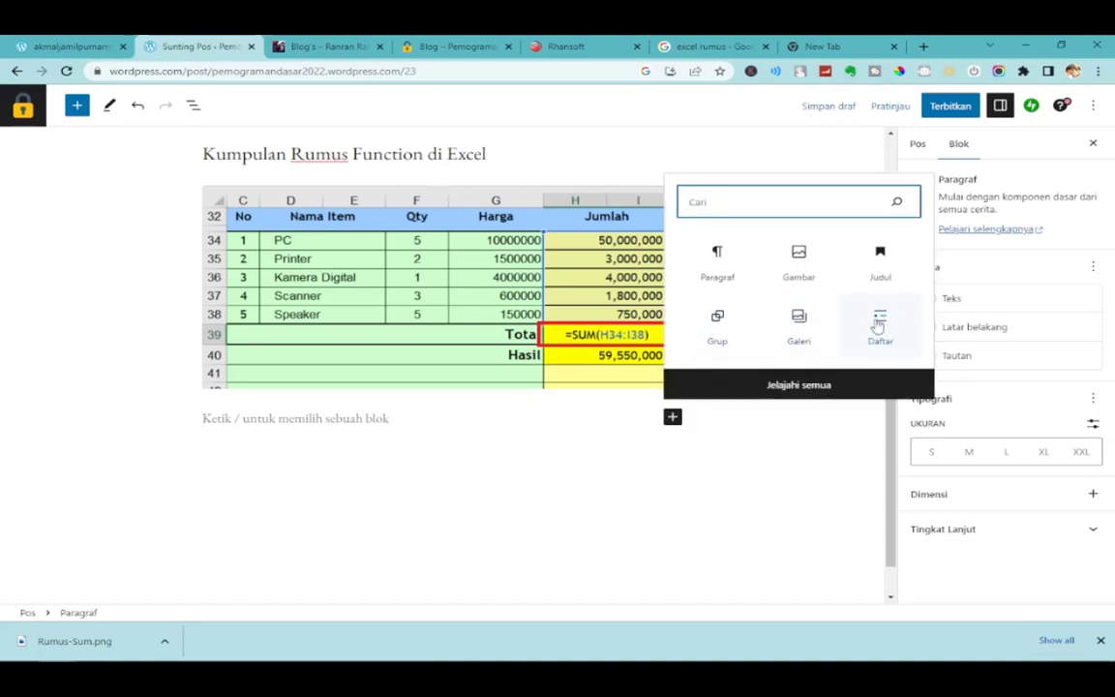
click(377, 418)
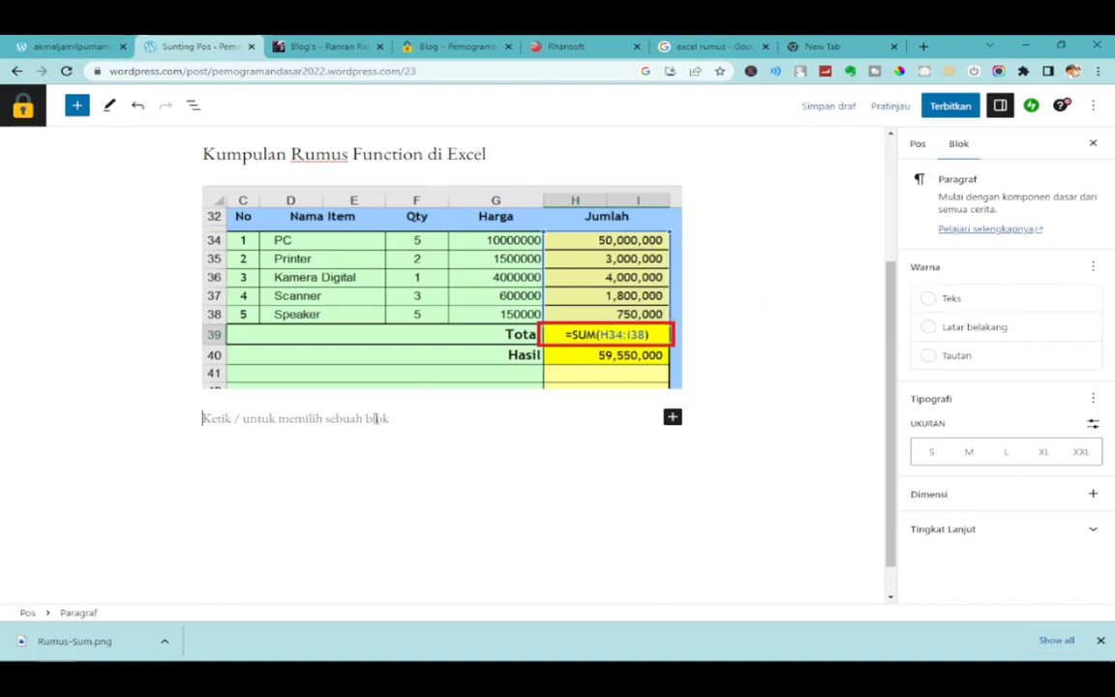
text(Langkah)
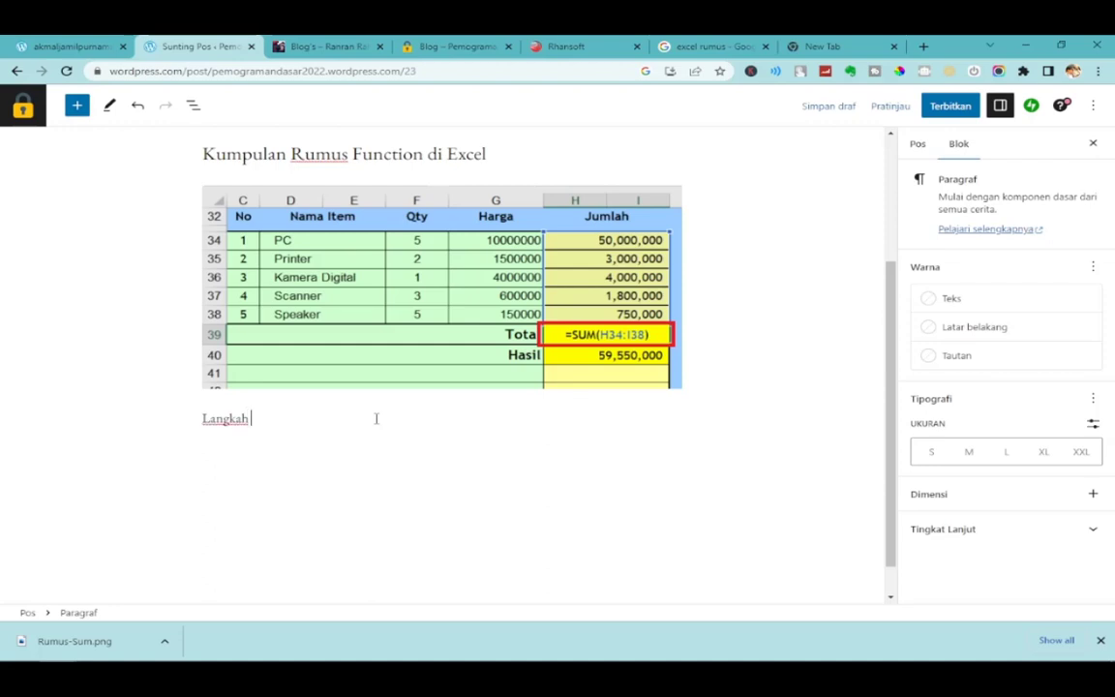
text( Langkah Penuliasan)
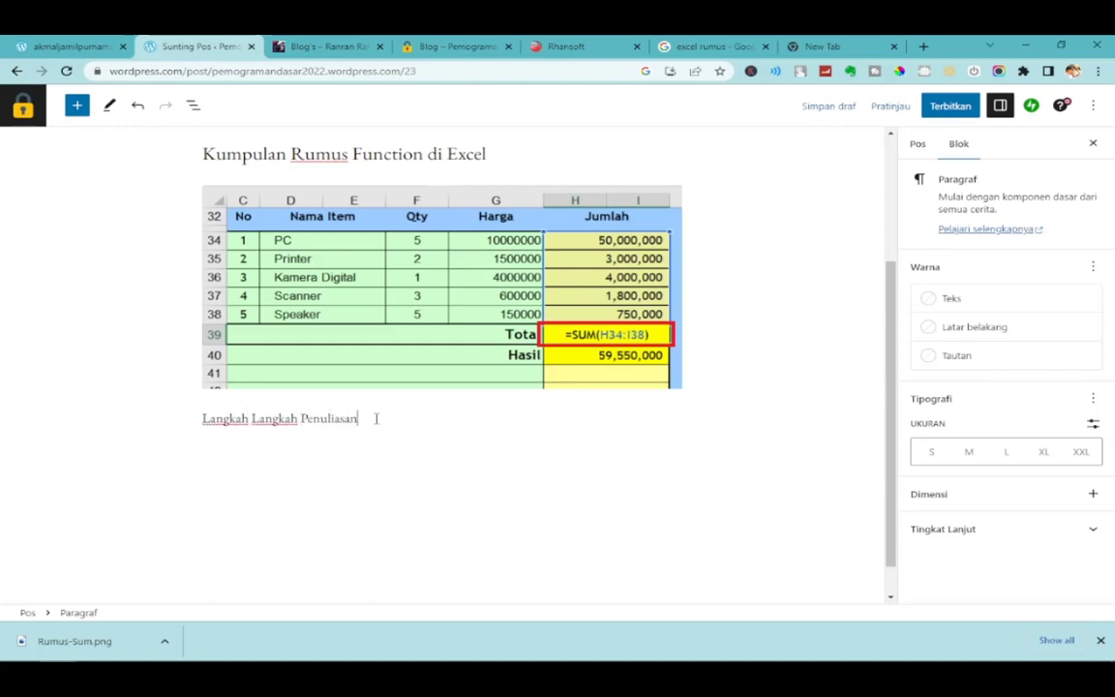
text( Rumus)
key(Return)
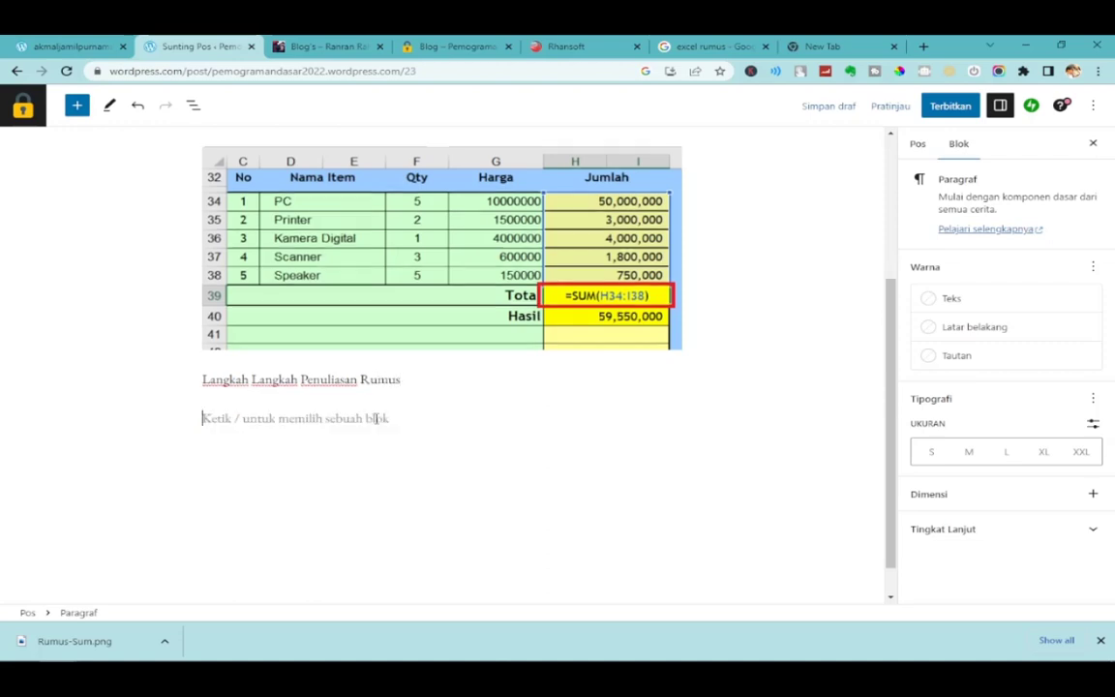
Turn the empty block after the paragraph into a bulleted list.
click(671, 417)
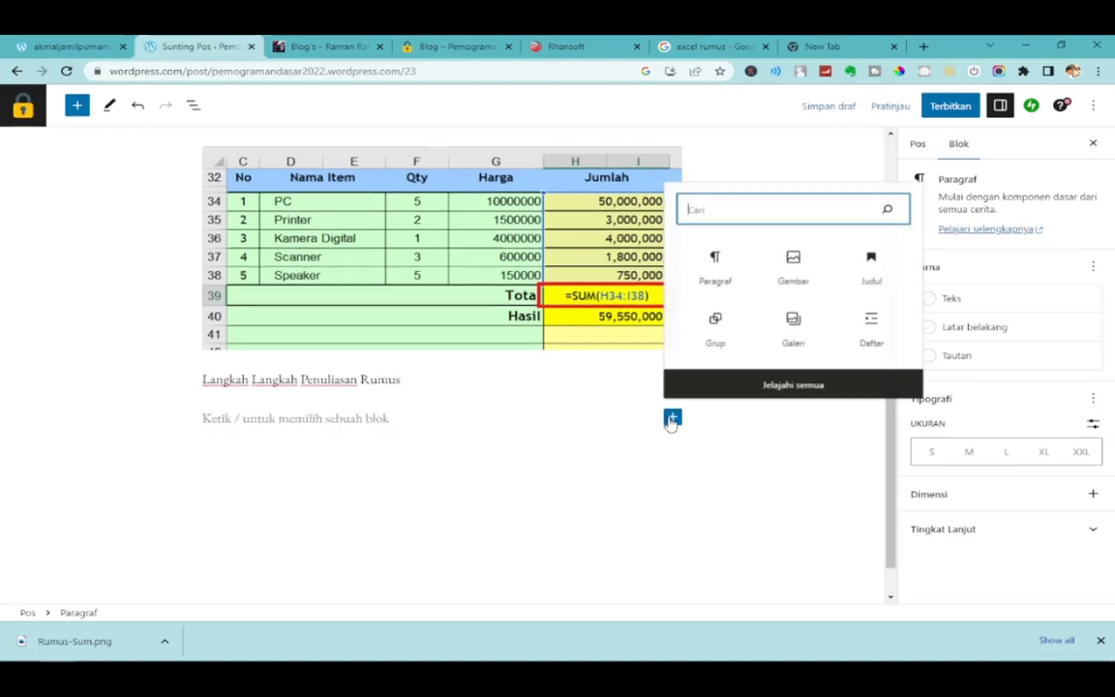
click(883, 322)
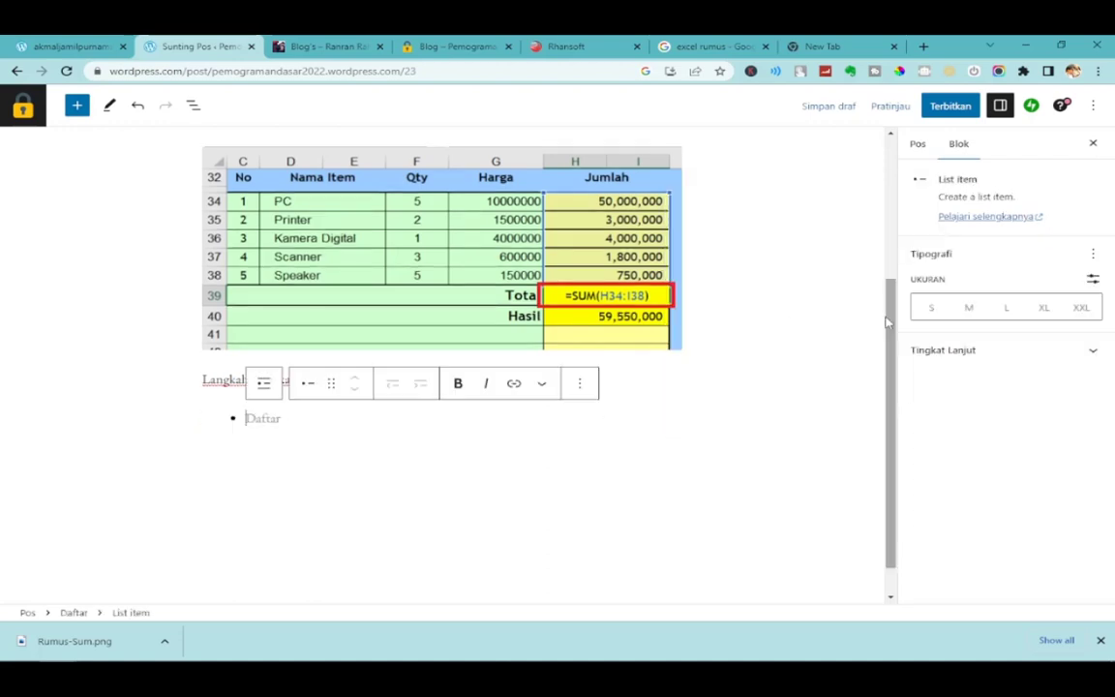
click(580, 384)
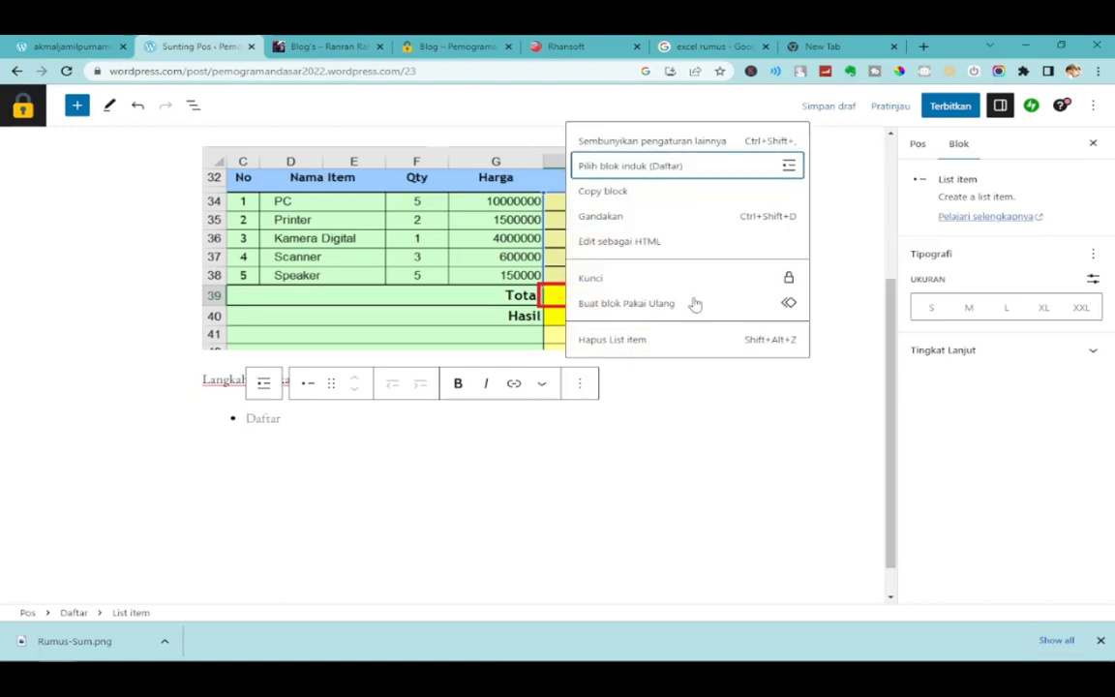
click(290, 418)
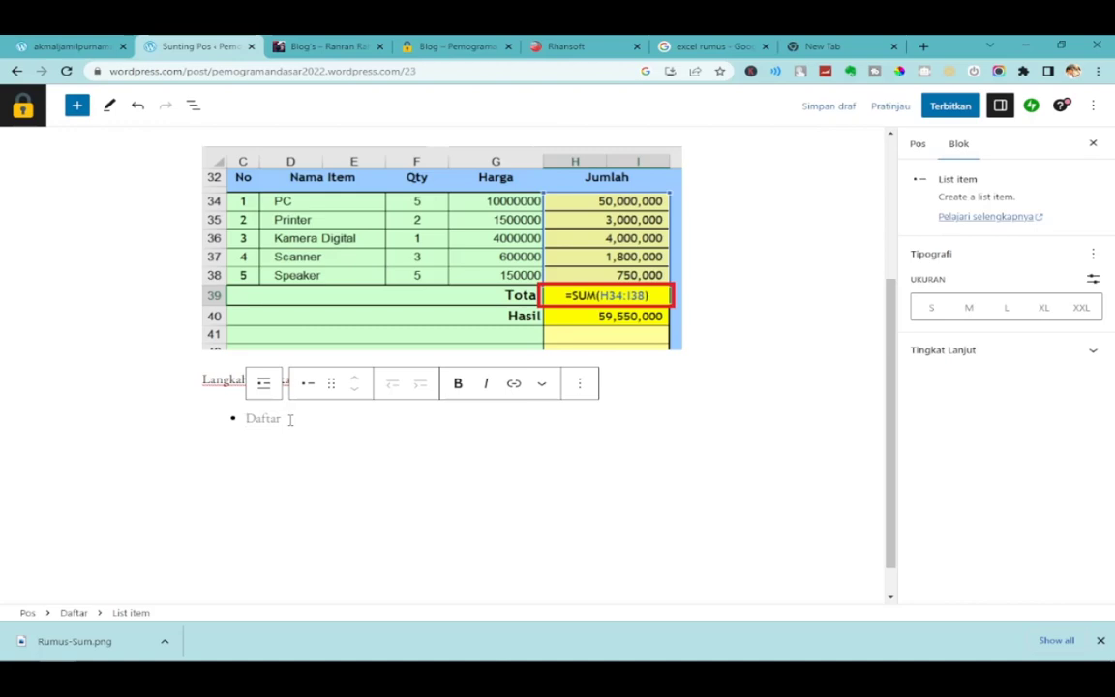
Fill the list with the items Satu, Dua, Tiga and Dll.
text(Sat)
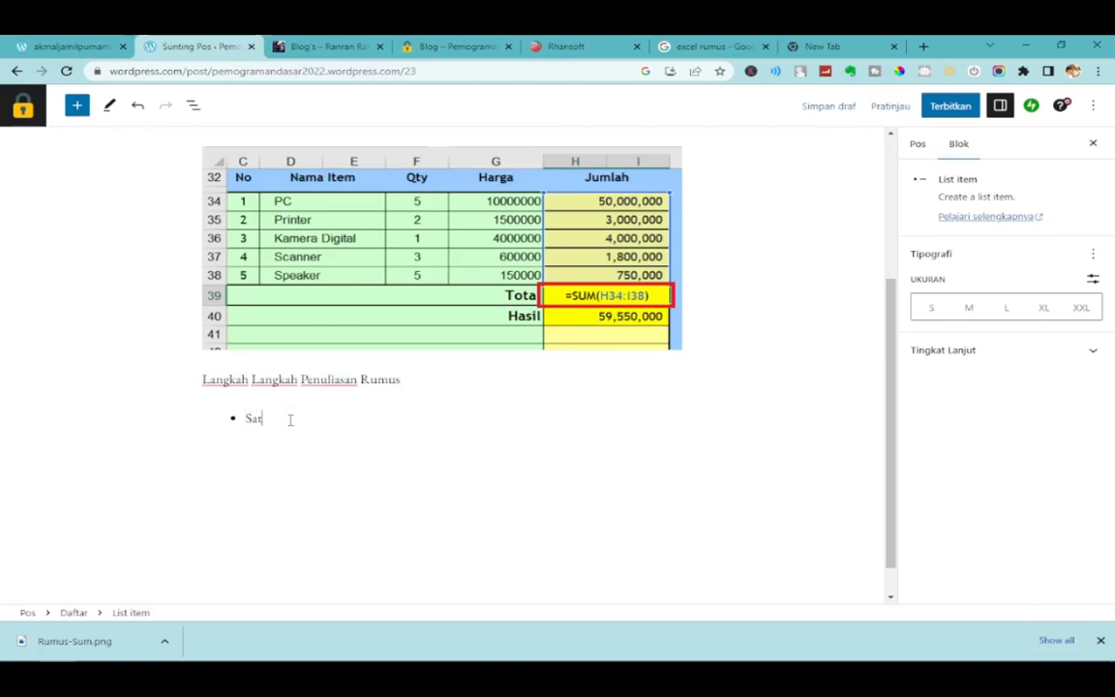
text(u)
key(Return)
text(Dua)
key(Return)
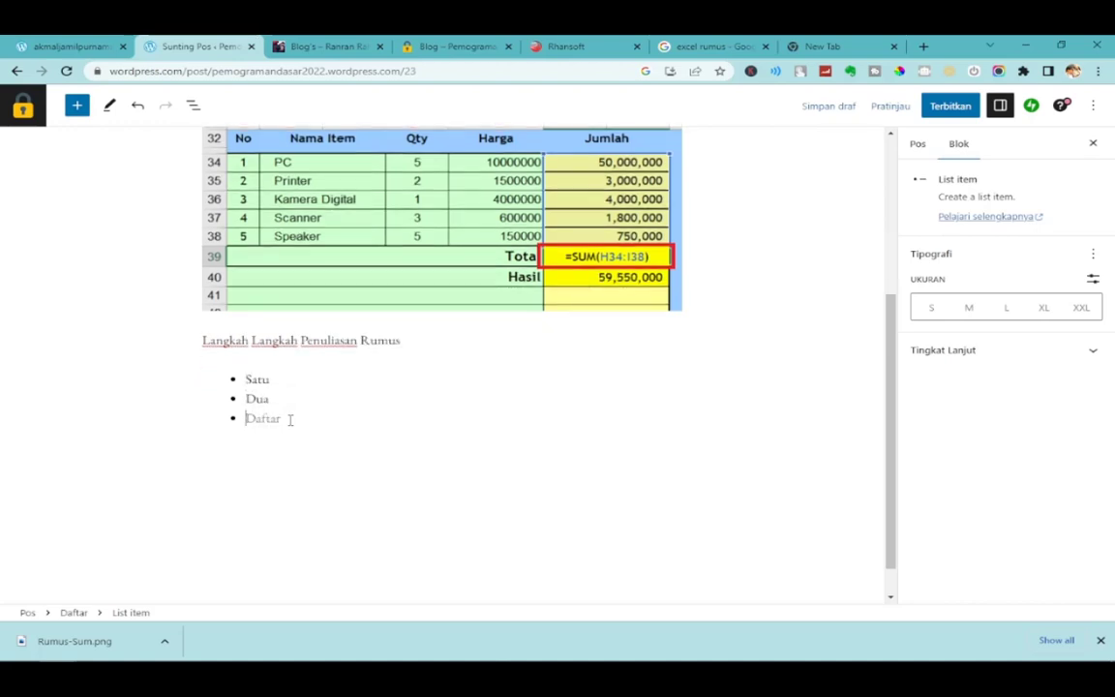
text(Tiga)
key(Return)
text(Dll)
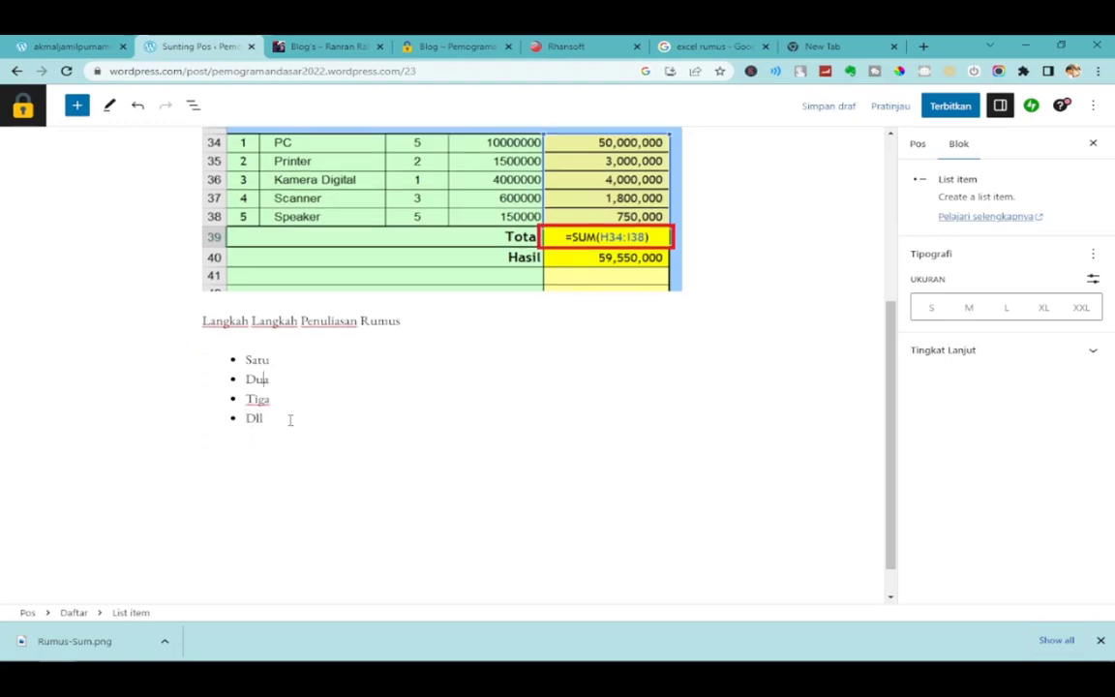
scroll(290, 419, up, 5)
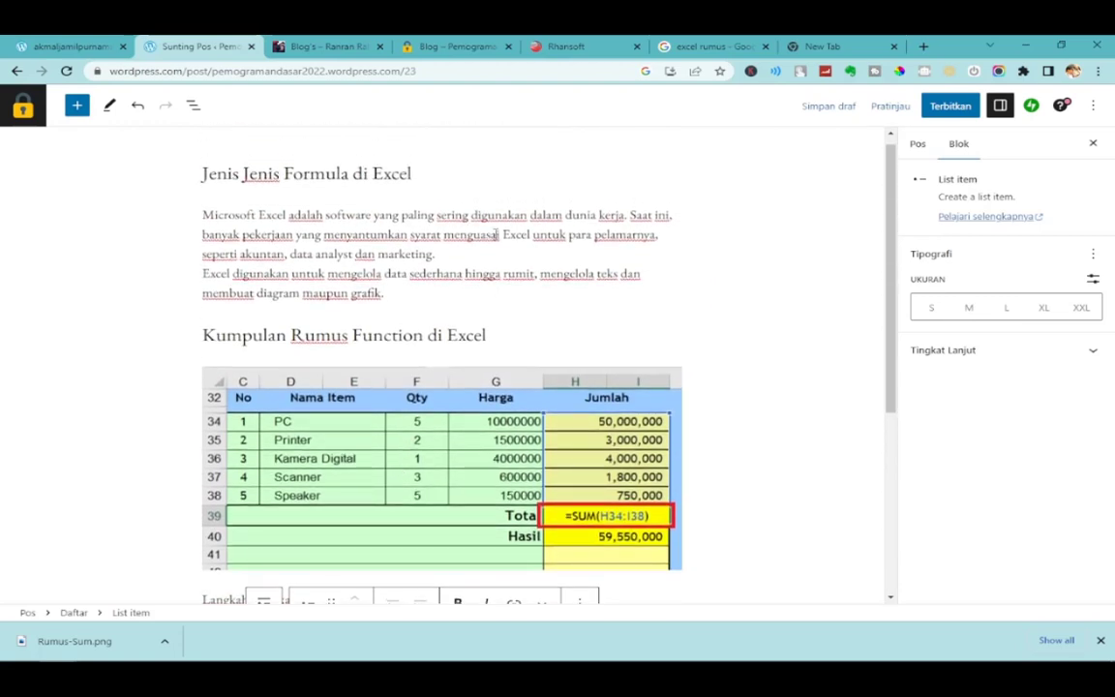
click(497, 234)
scroll(734, 366, down, 5)
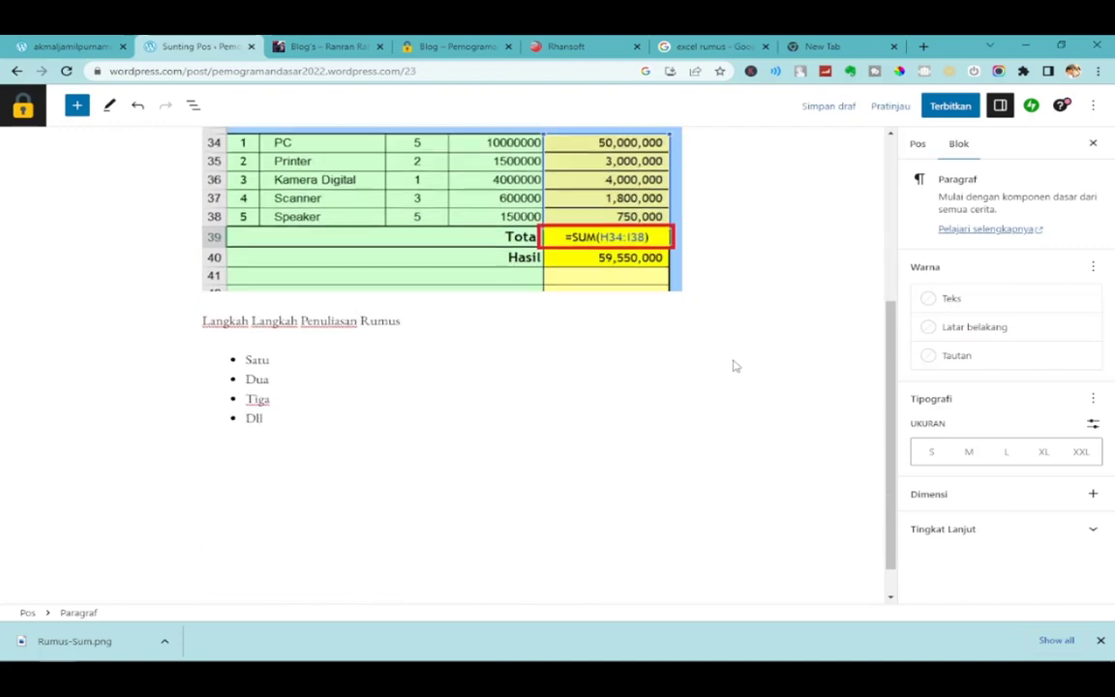
scroll(734, 366, up, 5)
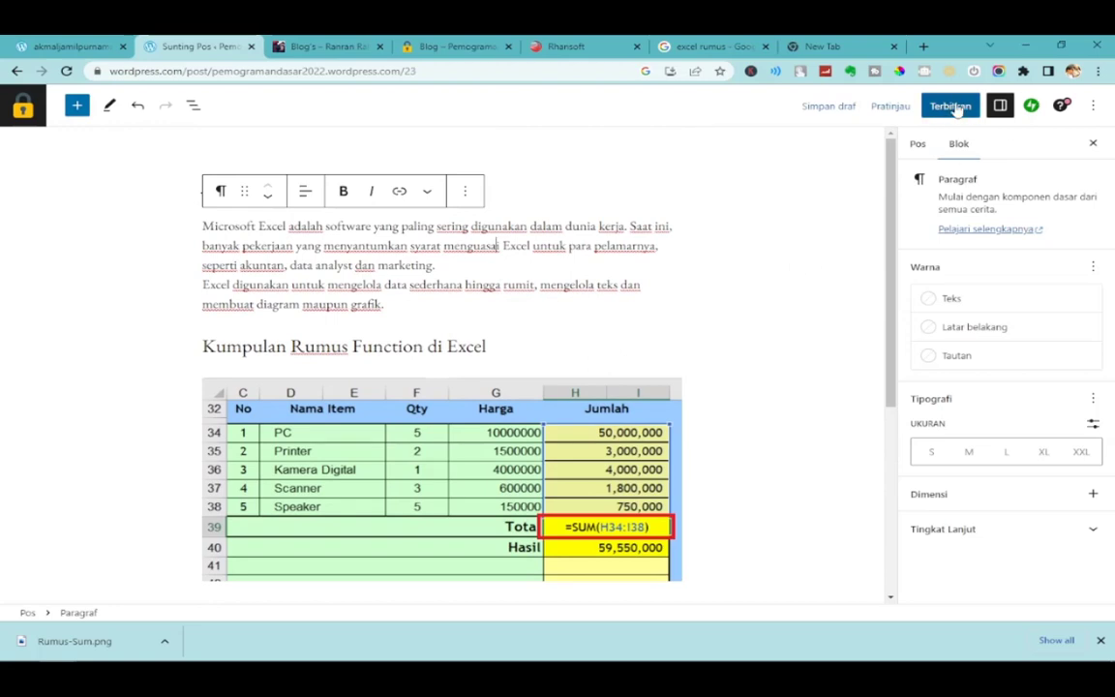
Publish 'Jenis Jenis Formula di Excel' and reload the public blog to see it listed.
click(924, 145)
scroll(978, 575, down, 1)
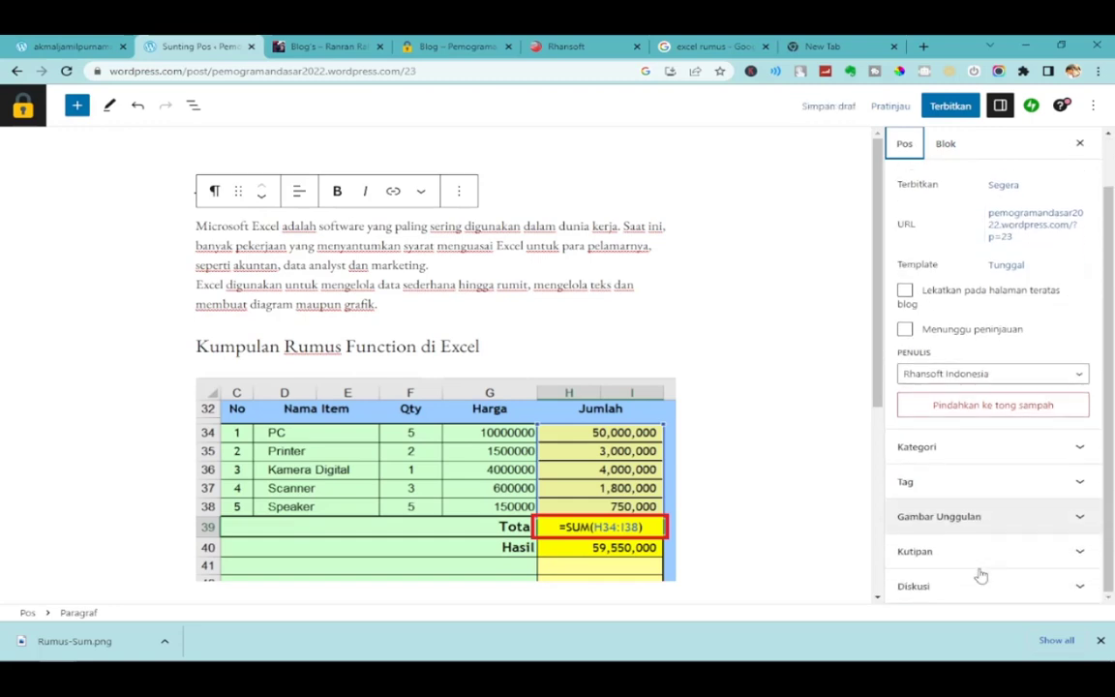
scroll(980, 573, up, 1)
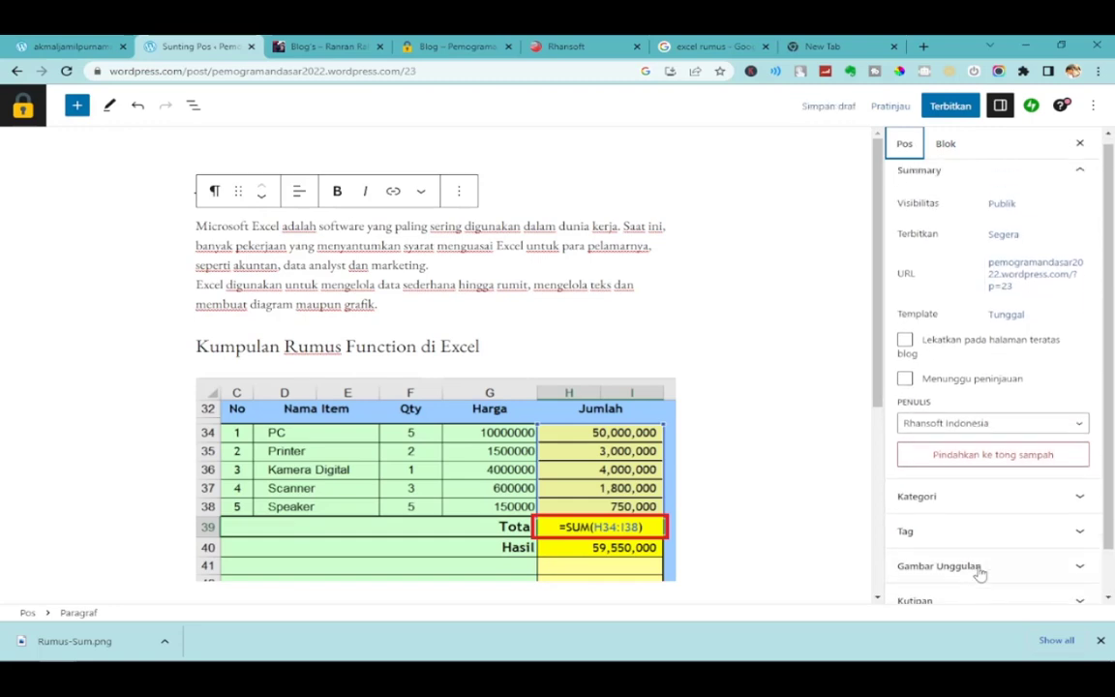
click(951, 107)
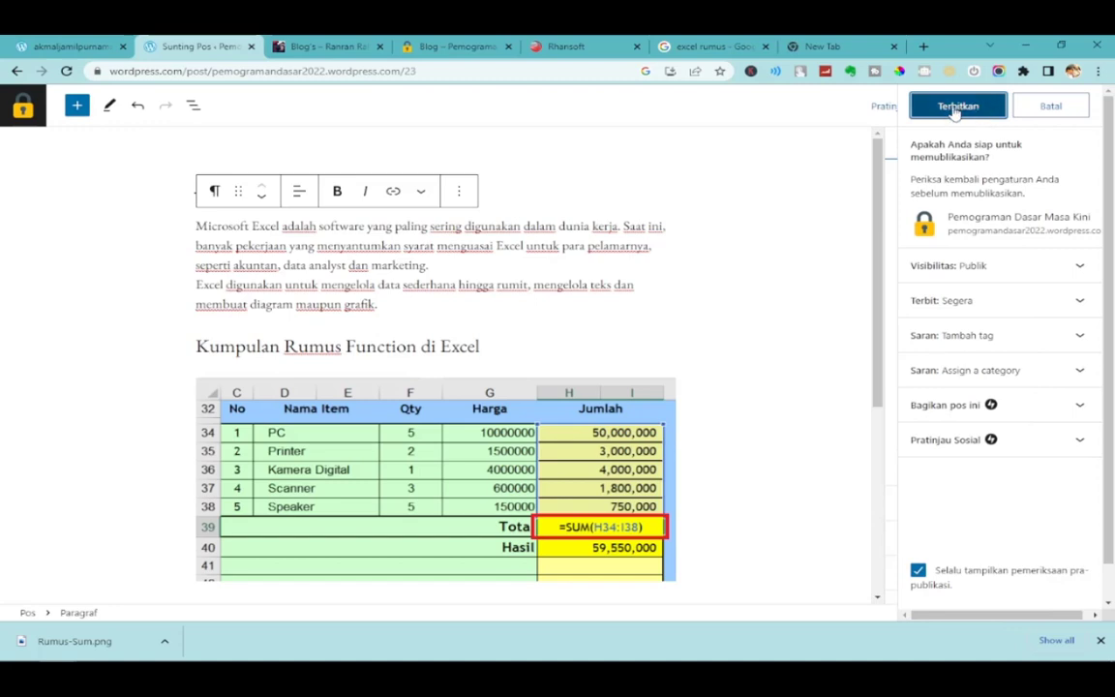
click(956, 109)
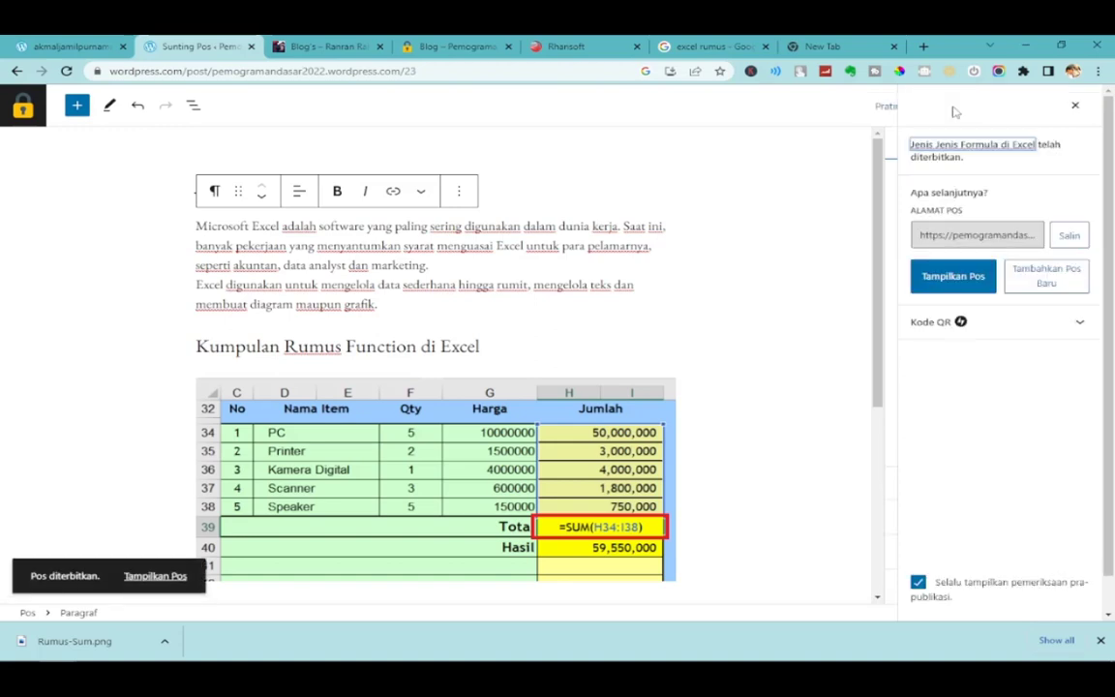
click(447, 37)
click(68, 74)
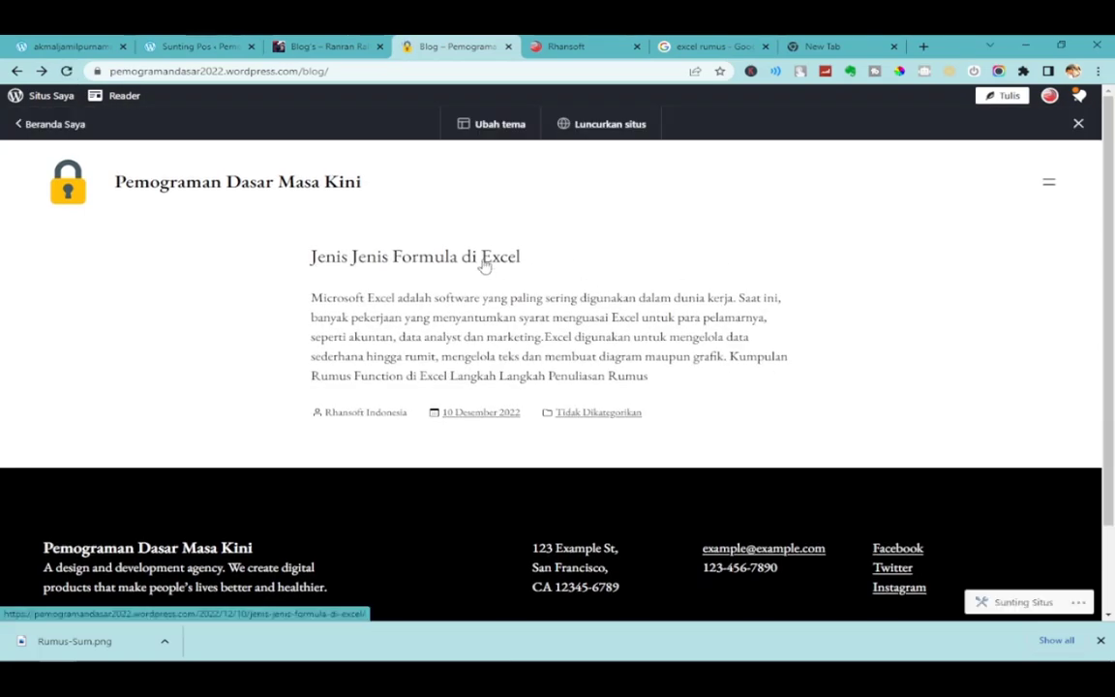
Open and scroll through the published 'Jenis Jenis Formula di Excel' post, then return to the editor.
click(484, 260)
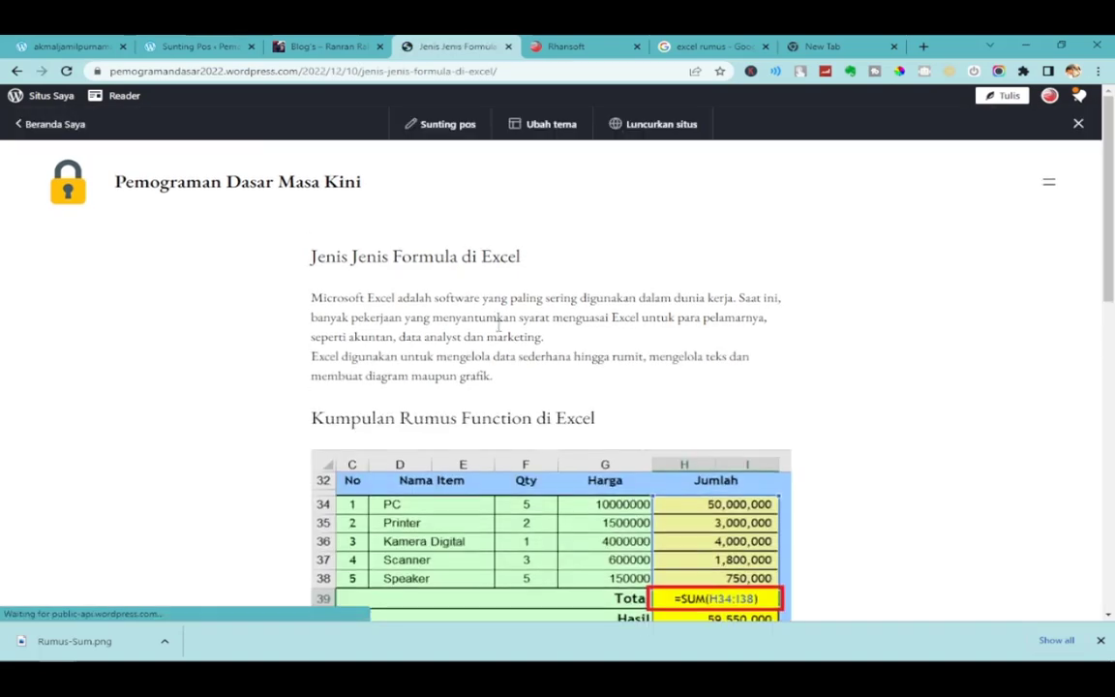
scroll(523, 395, down, 5)
scroll(524, 395, up, 5)
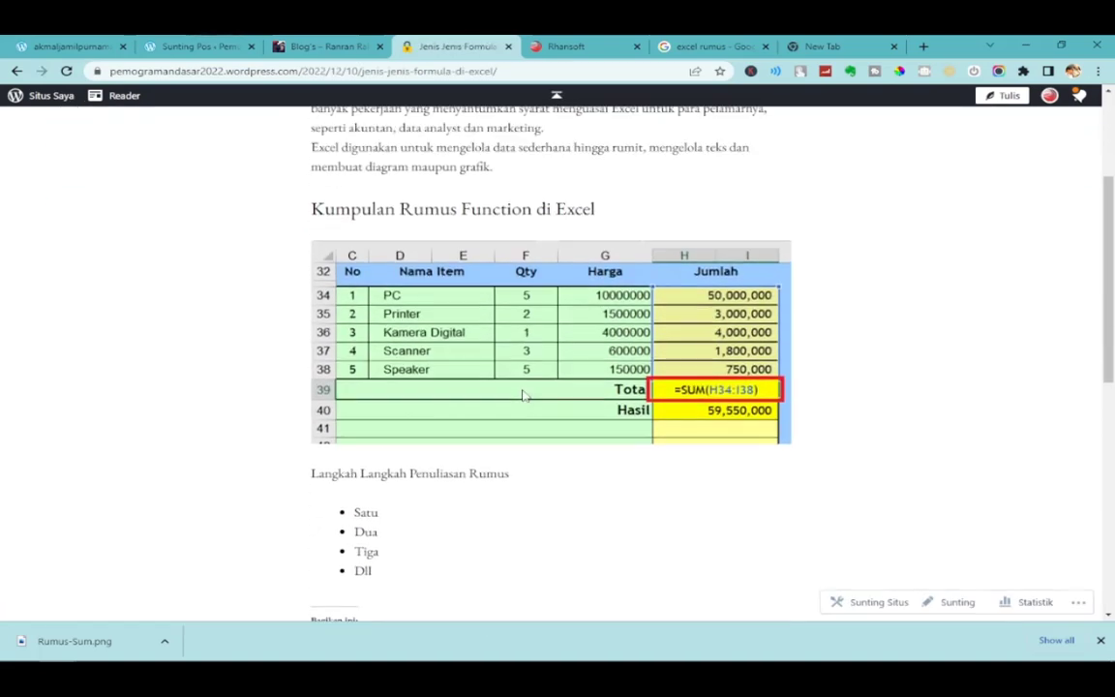
click(320, 46)
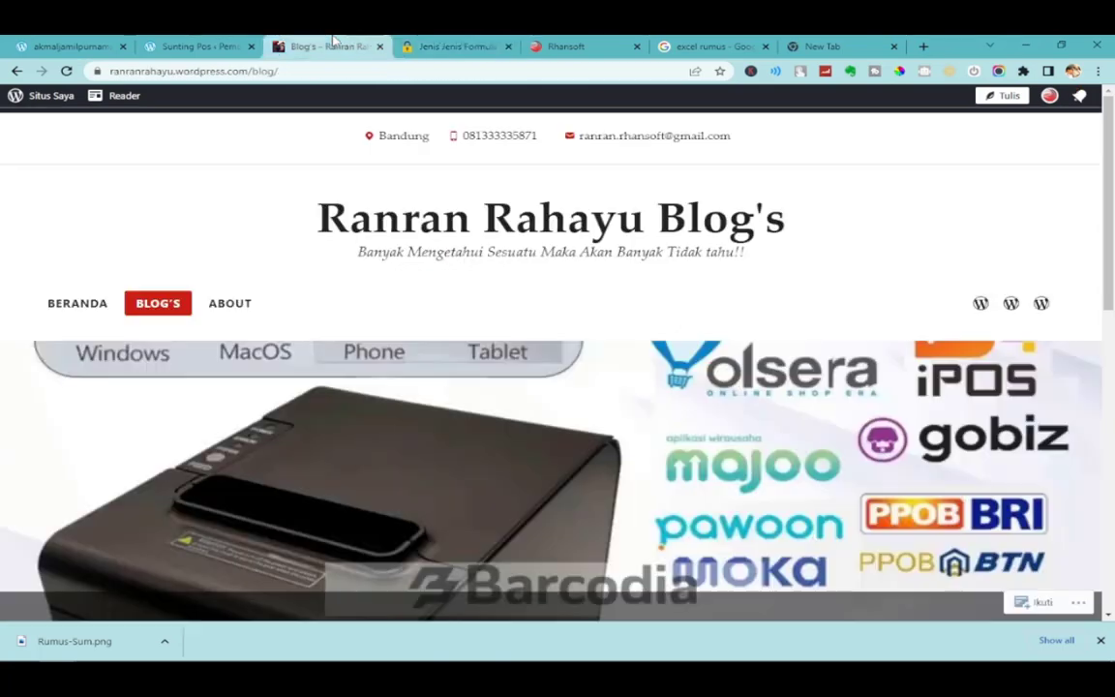
click(184, 44)
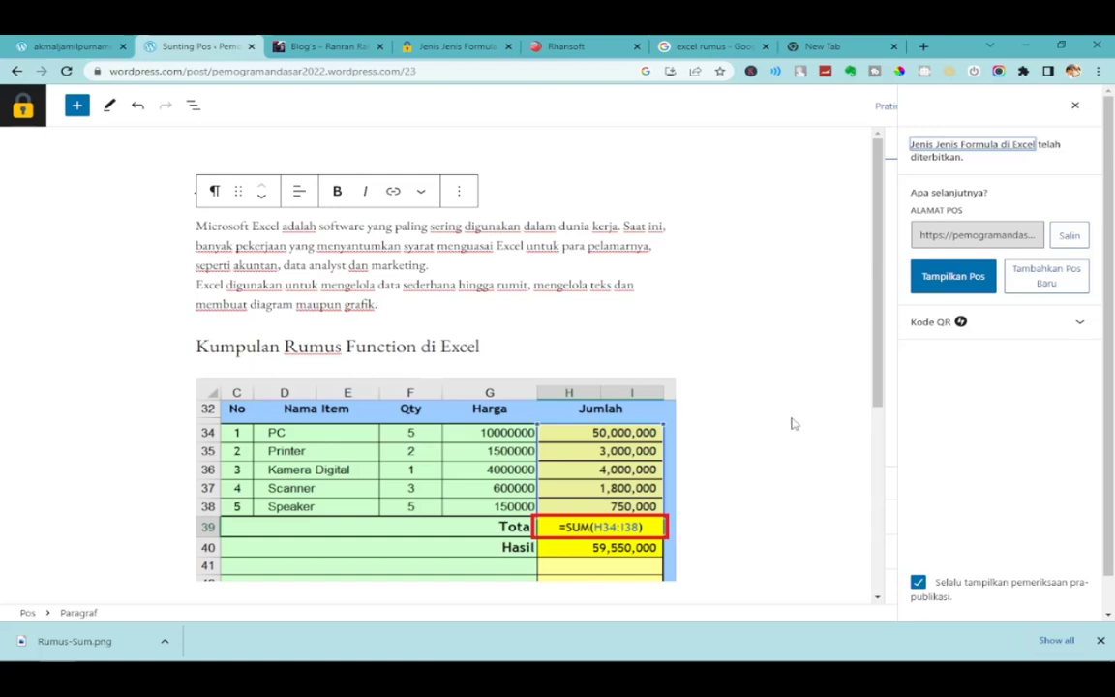
Copy the 'Jenis Jenis Formula di Excel' post as a new draft from the posts list.
click(23, 108)
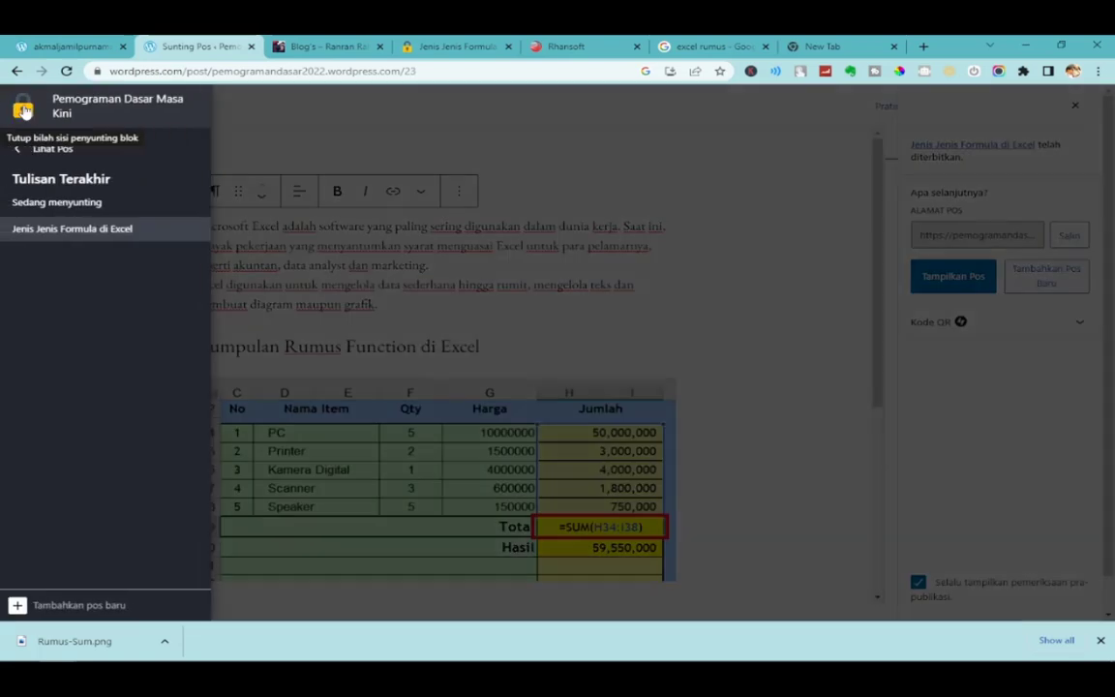
click(58, 150)
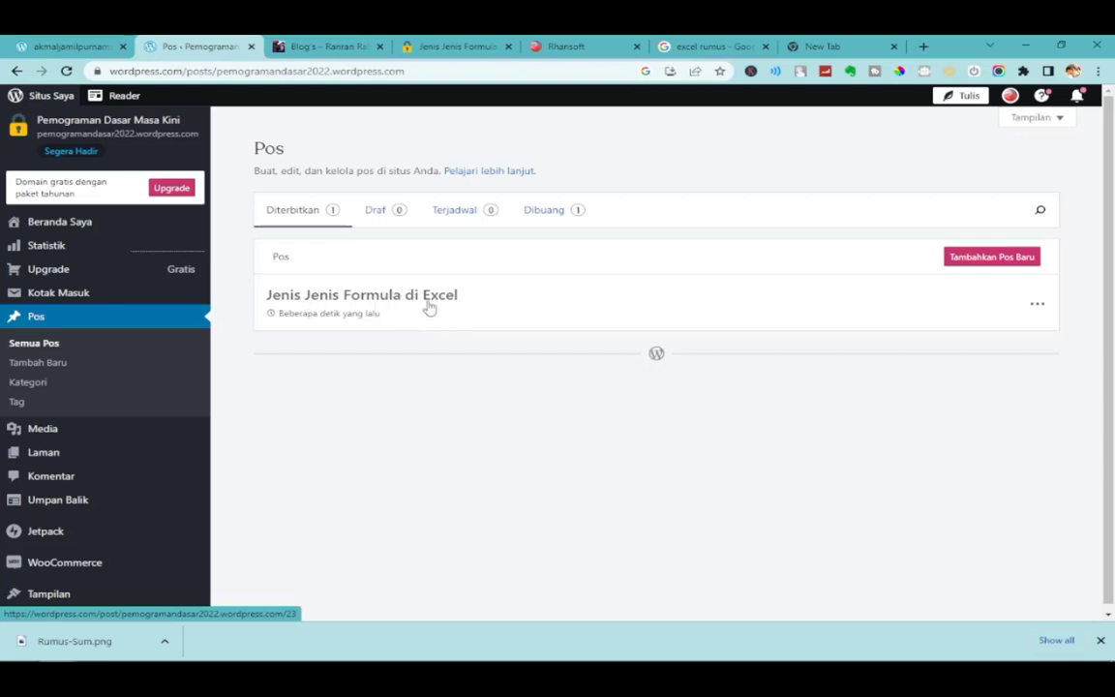
click(1044, 308)
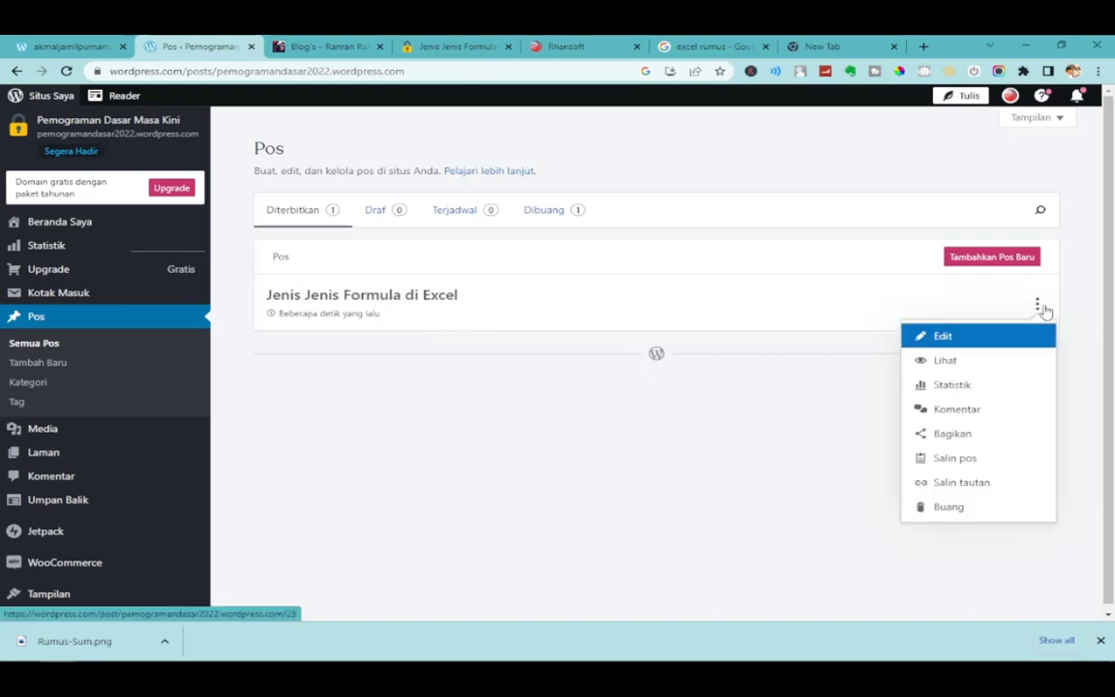
click(967, 465)
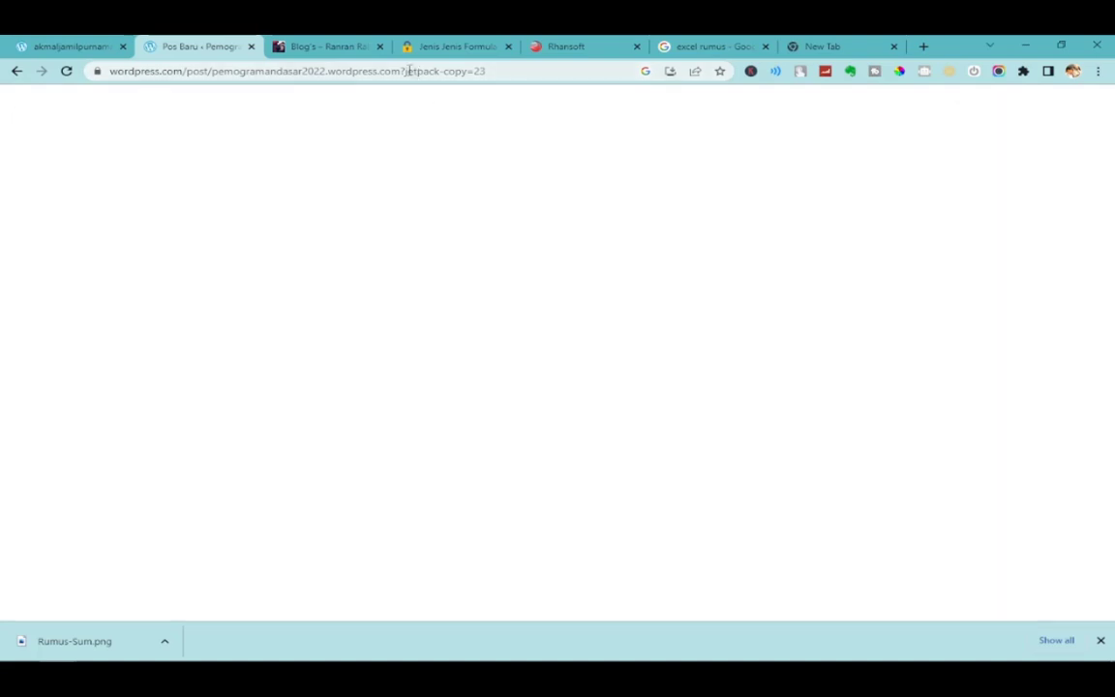
Retitle the copied post 'Teryata Belajar Excel Itu Pucing Guy's'.
drag(409, 71, 521, 70)
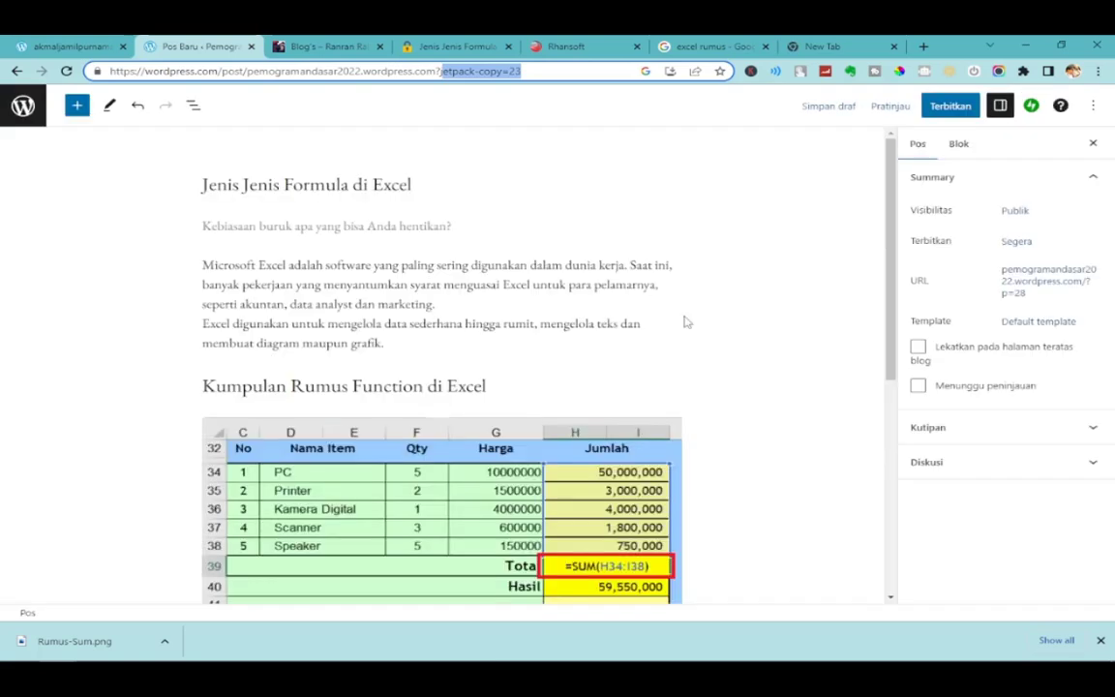
click(428, 192)
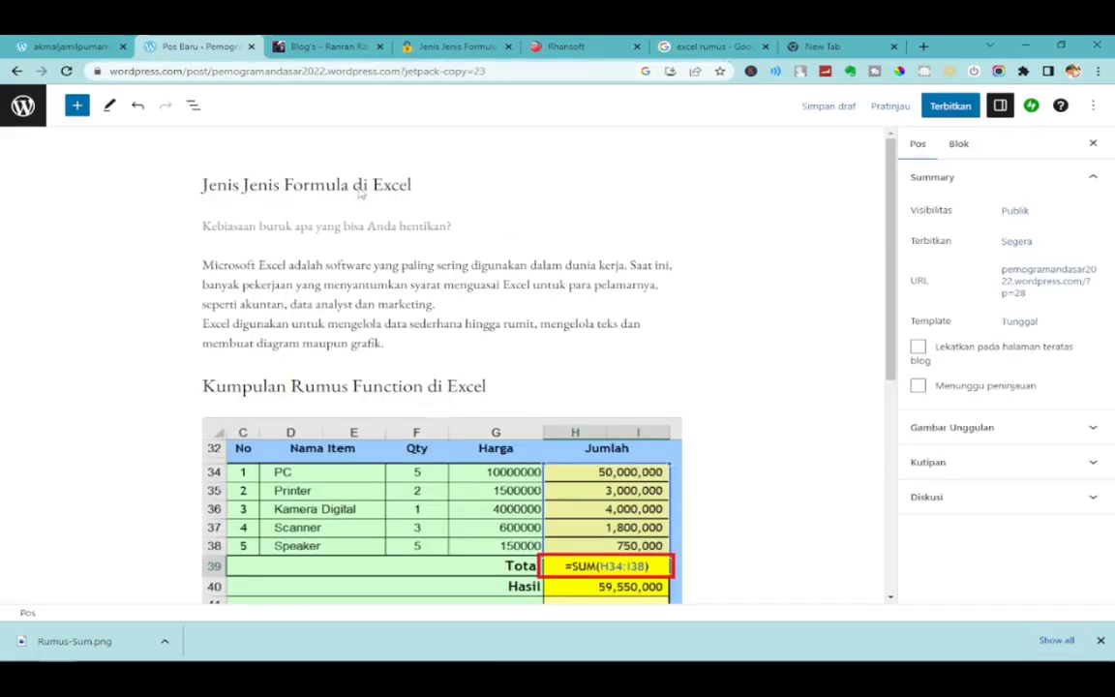
double_click(324, 184)
drag(428, 184, 318, 184)
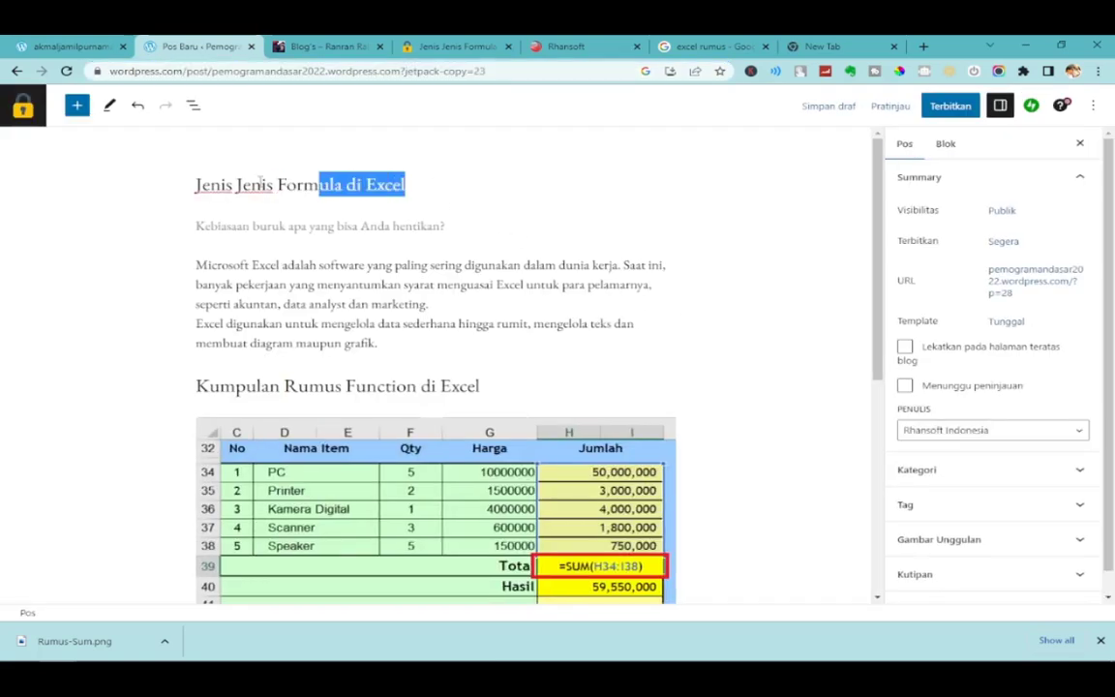
click(166, 190)
drag(473, 184, 196, 184)
text(Teryata Belajar Excel Itu)
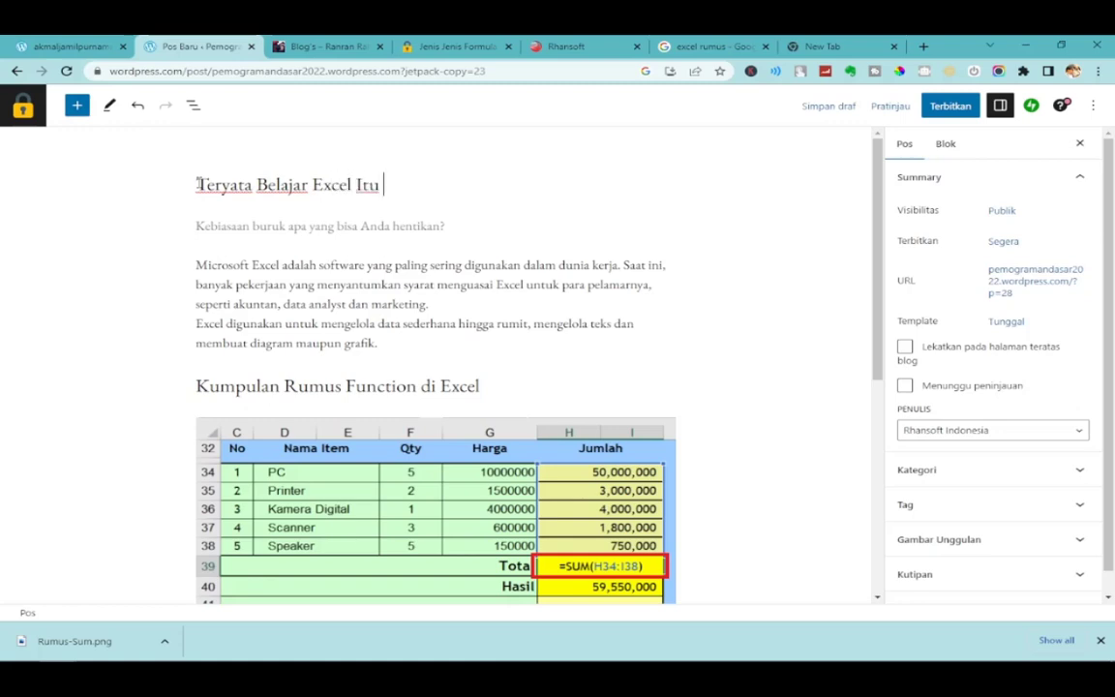
text(Pucing Guy's)
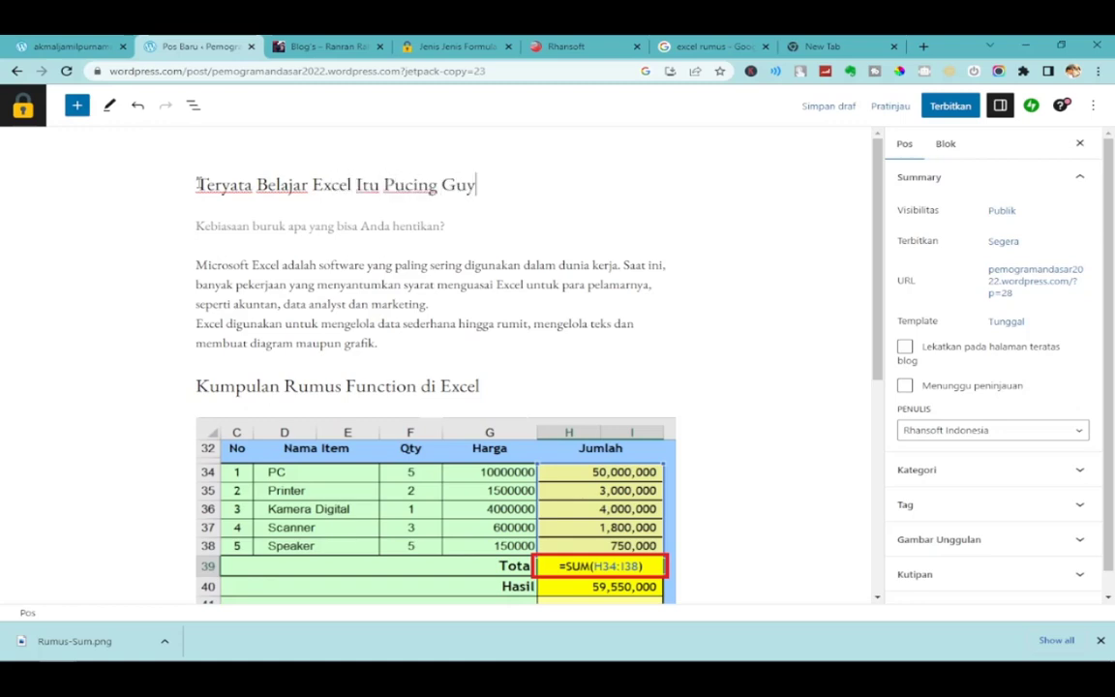
Delete the Rumus-Sum Excel table image from the post body.
click(423, 229)
click(423, 270)
click(538, 491)
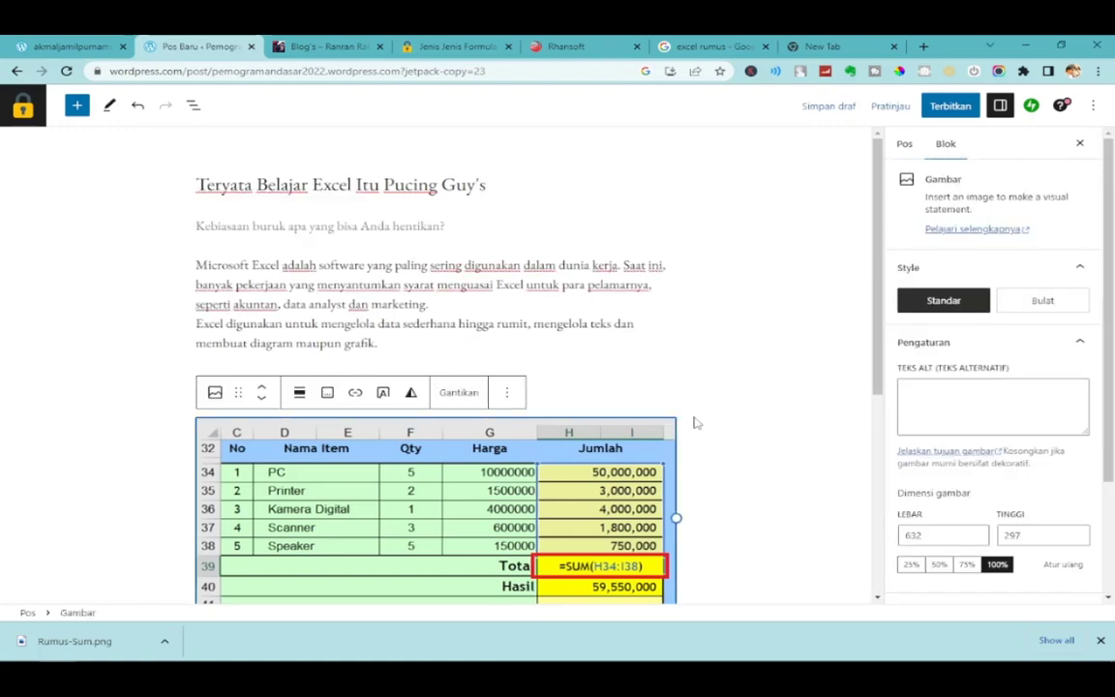
key(Delete)
Paste copies of the Microsoft Excel intro paragraph beneath it to repeat it in the body.
scroll(624, 384, up, 1)
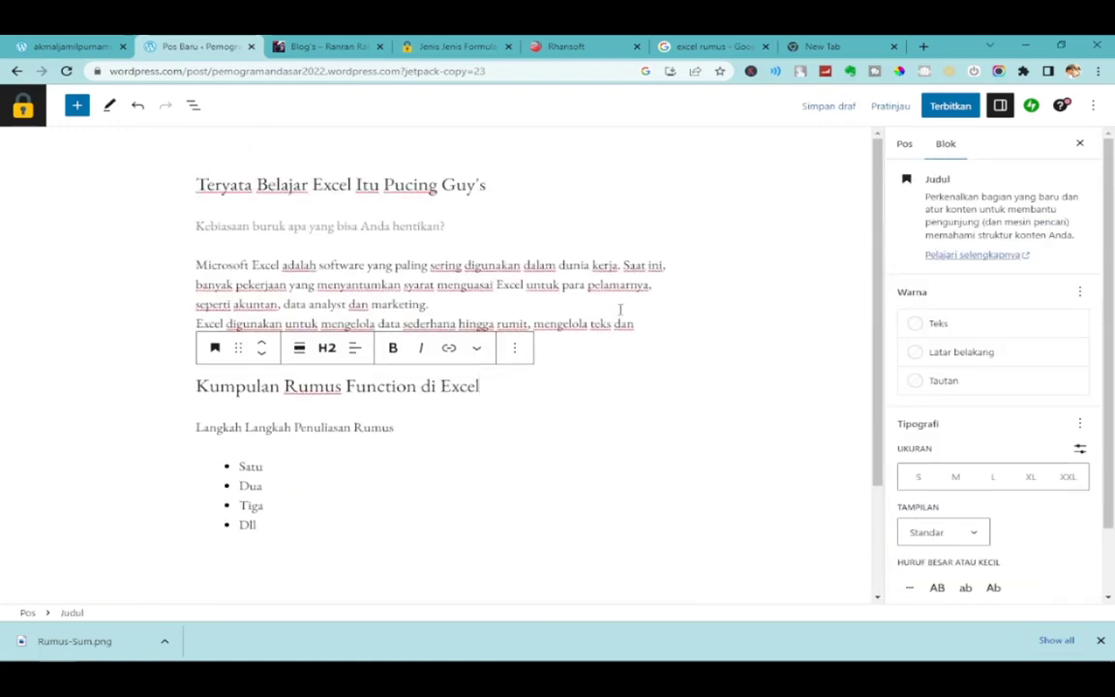
click(574, 289)
drag(398, 345, 202, 263)
key(ctrl+c)
click(506, 361)
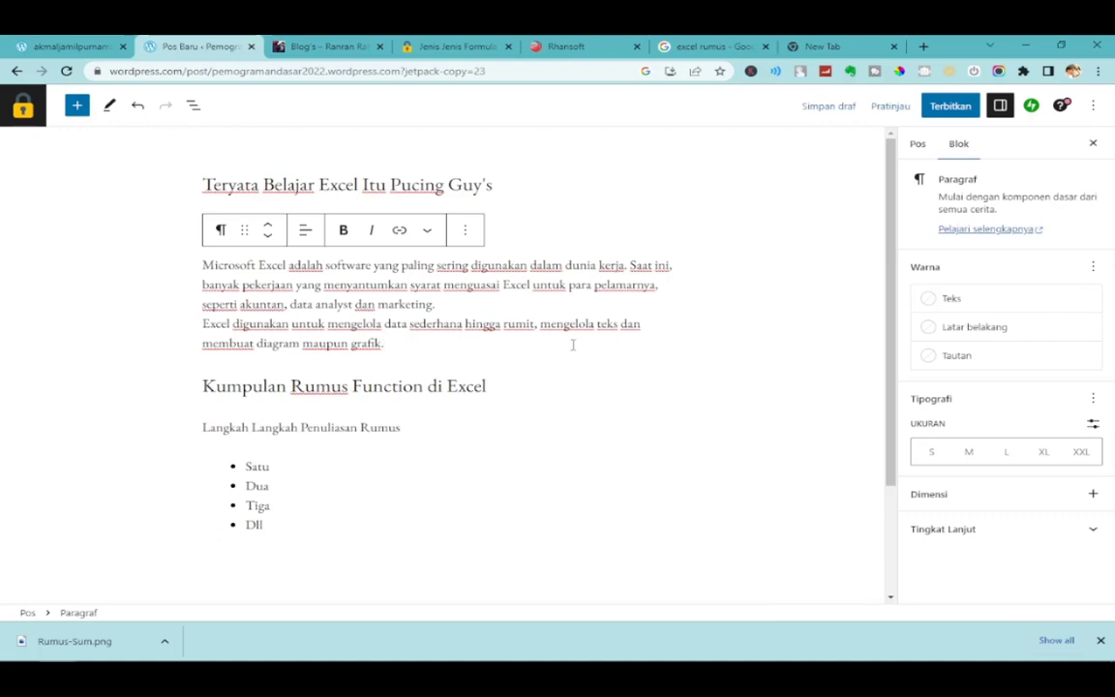
key(Return)
key(ctrl+v)
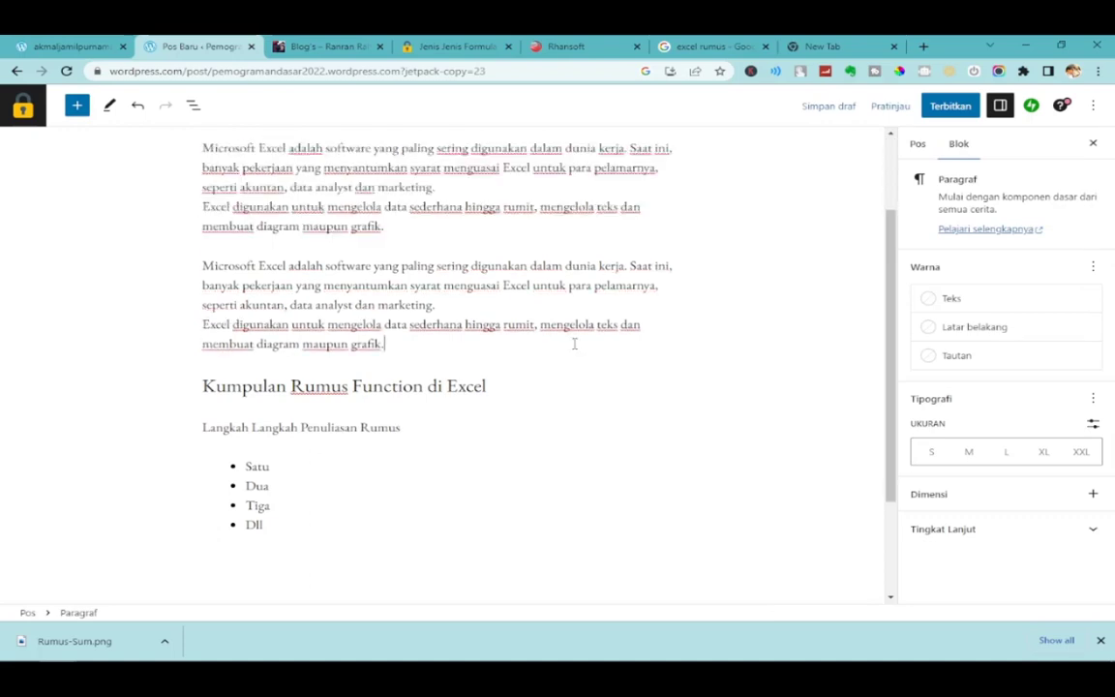
key(Return)
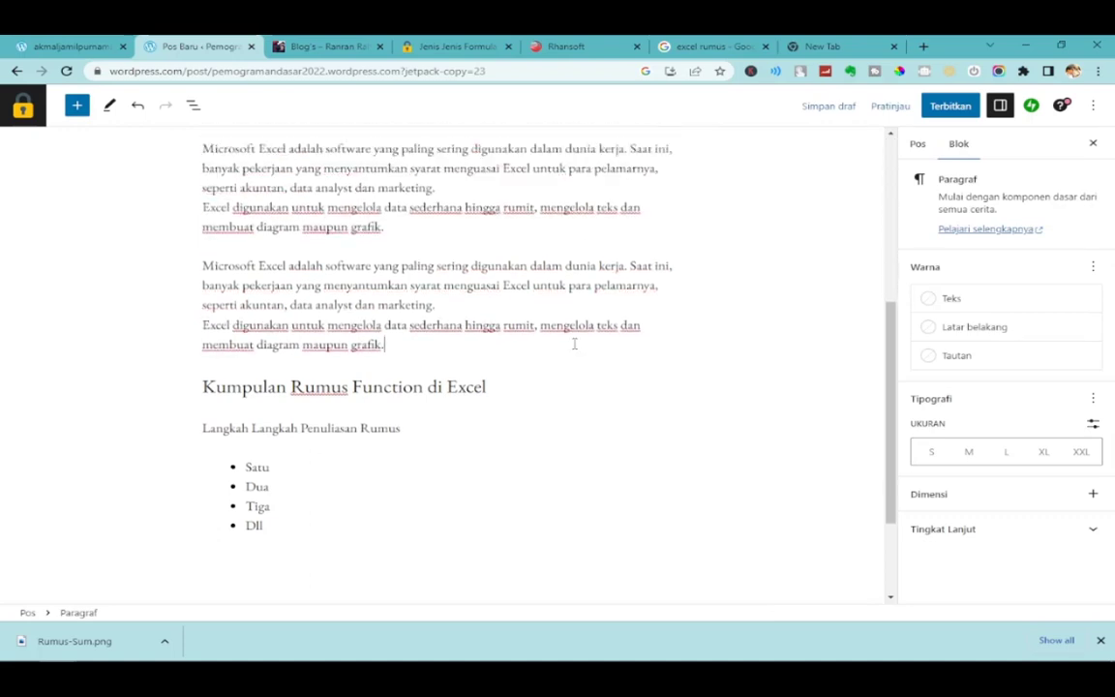
key(BackSpace)
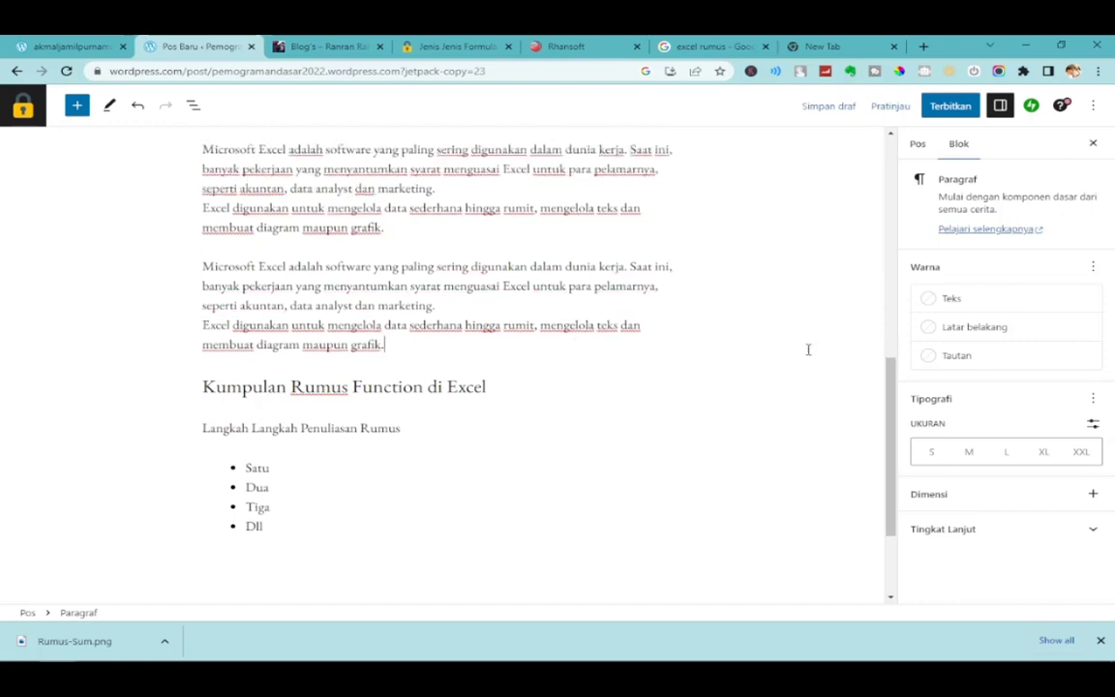
click(712, 296)
scroll(712, 296, up, 3)
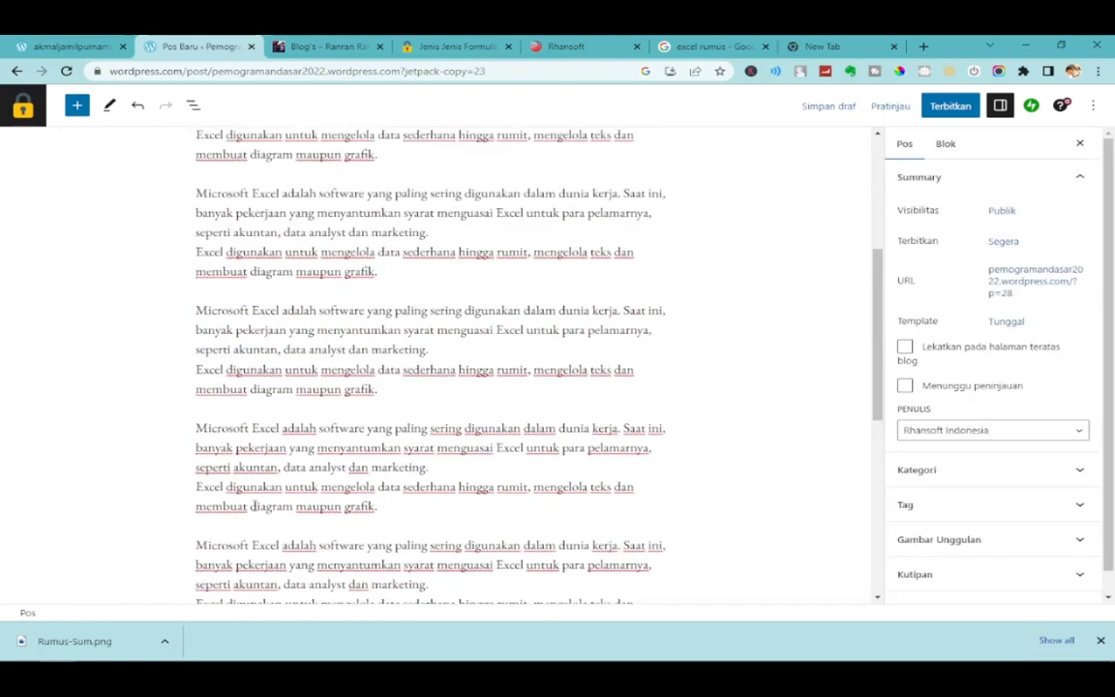
scroll(262, 423, down, 3)
scroll(670, 326, up, 10)
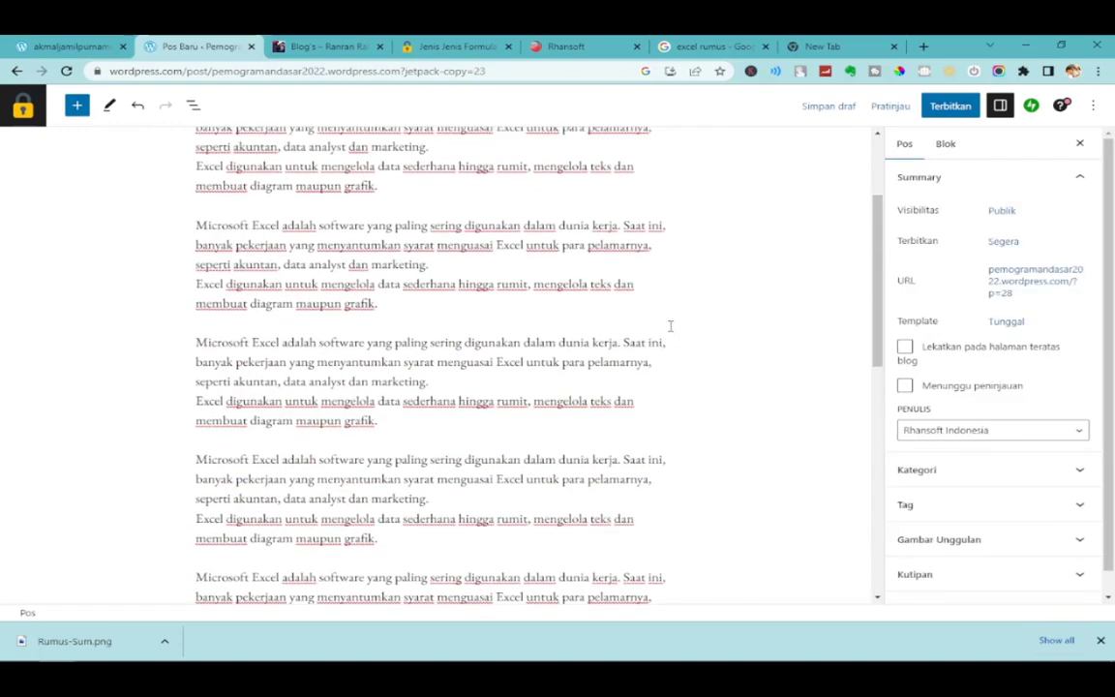
scroll(670, 326, down, 1)
scroll(670, 326, up, 2)
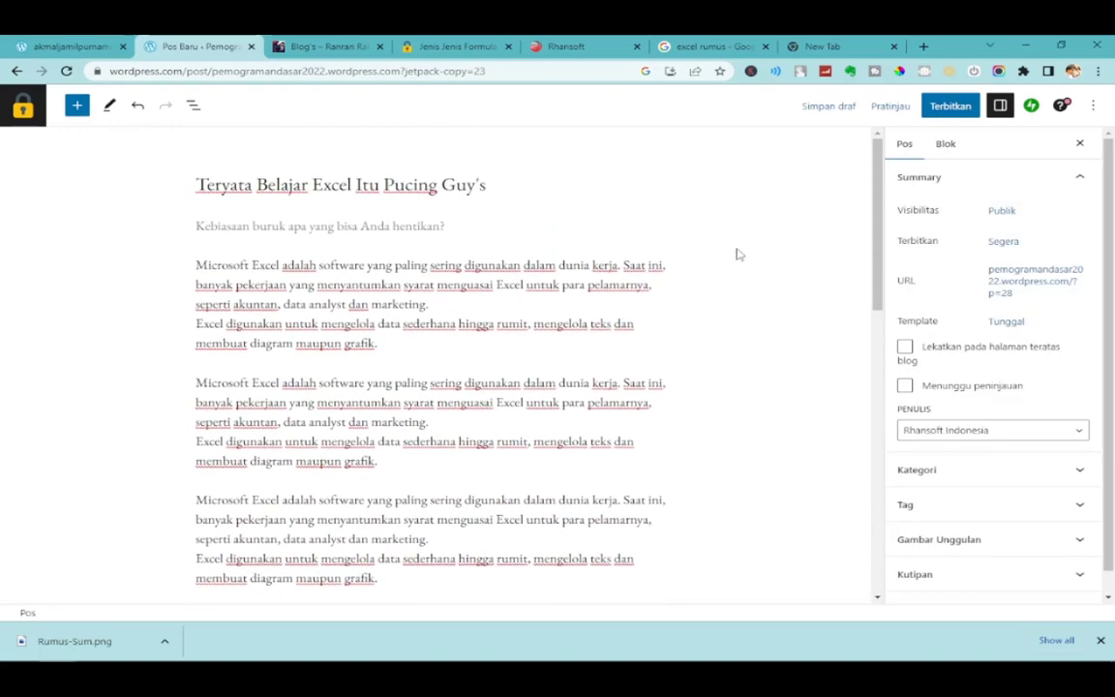
click(367, 229)
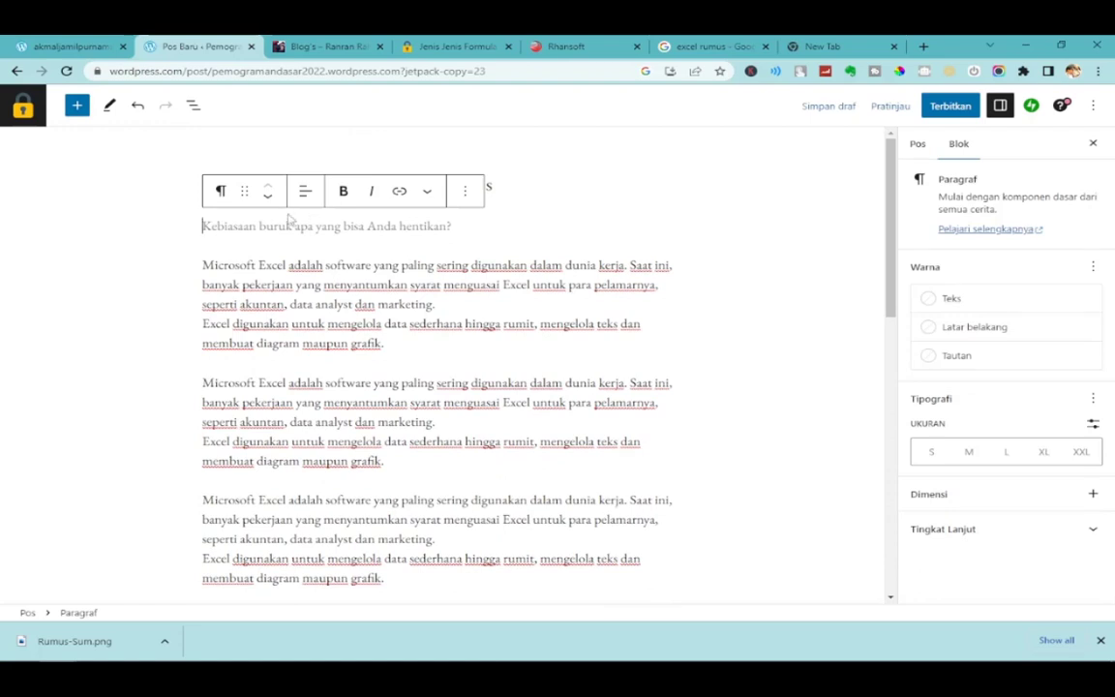
Select the first Microsoft Excel paragraph and open an insertion point above it.
click(460, 192)
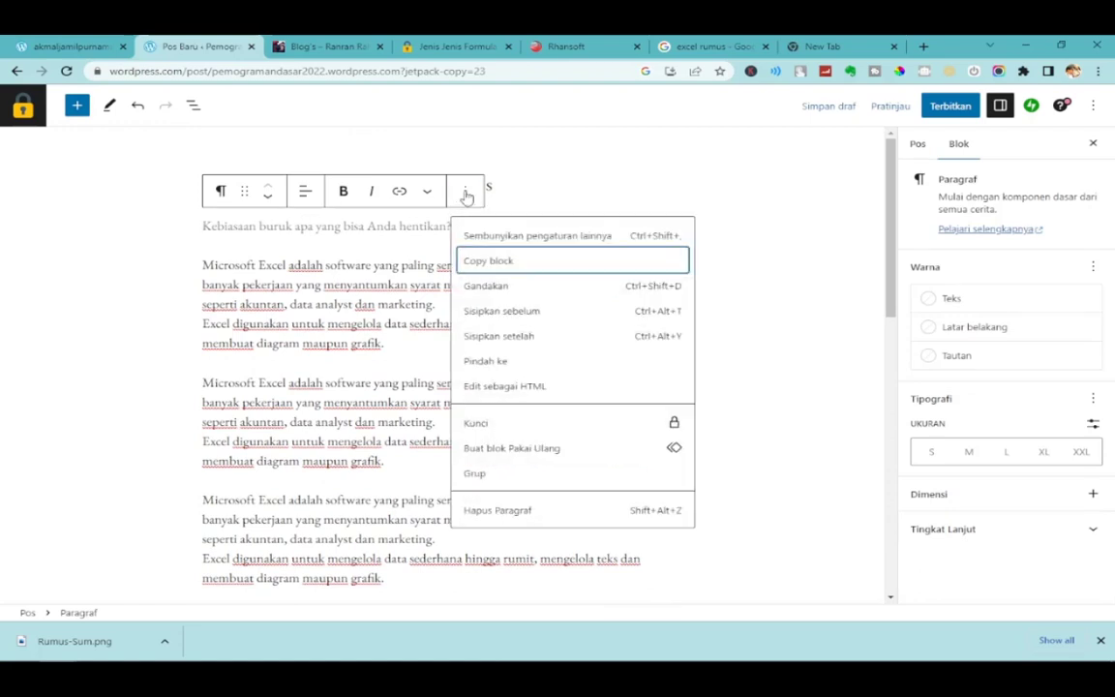
click(300, 225)
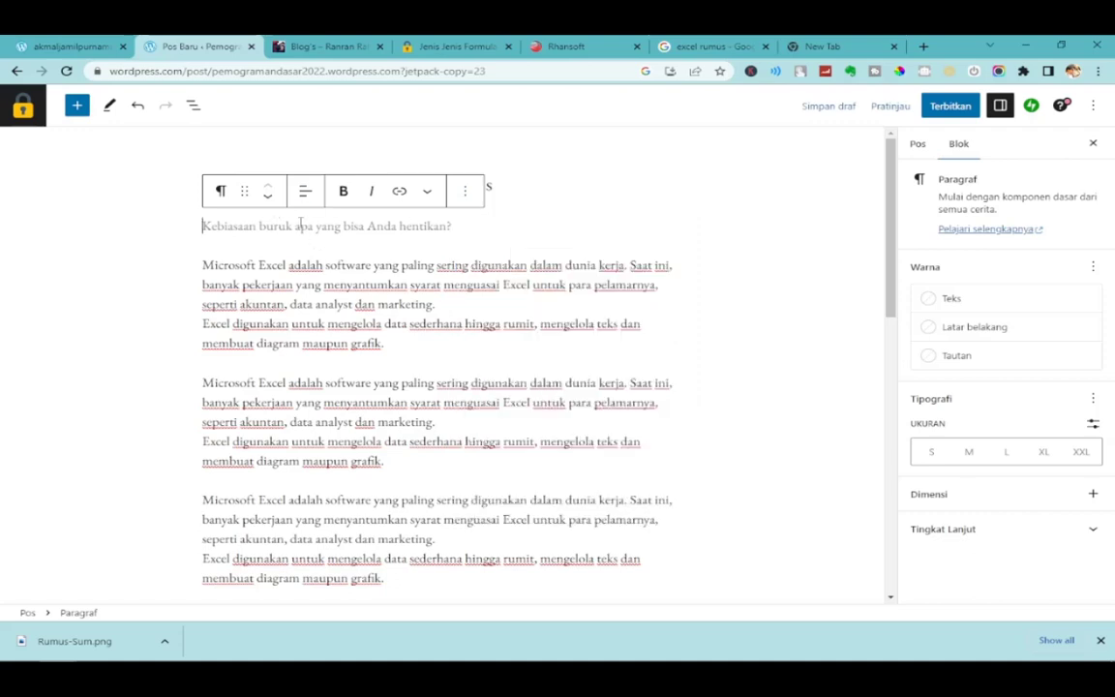
click(571, 178)
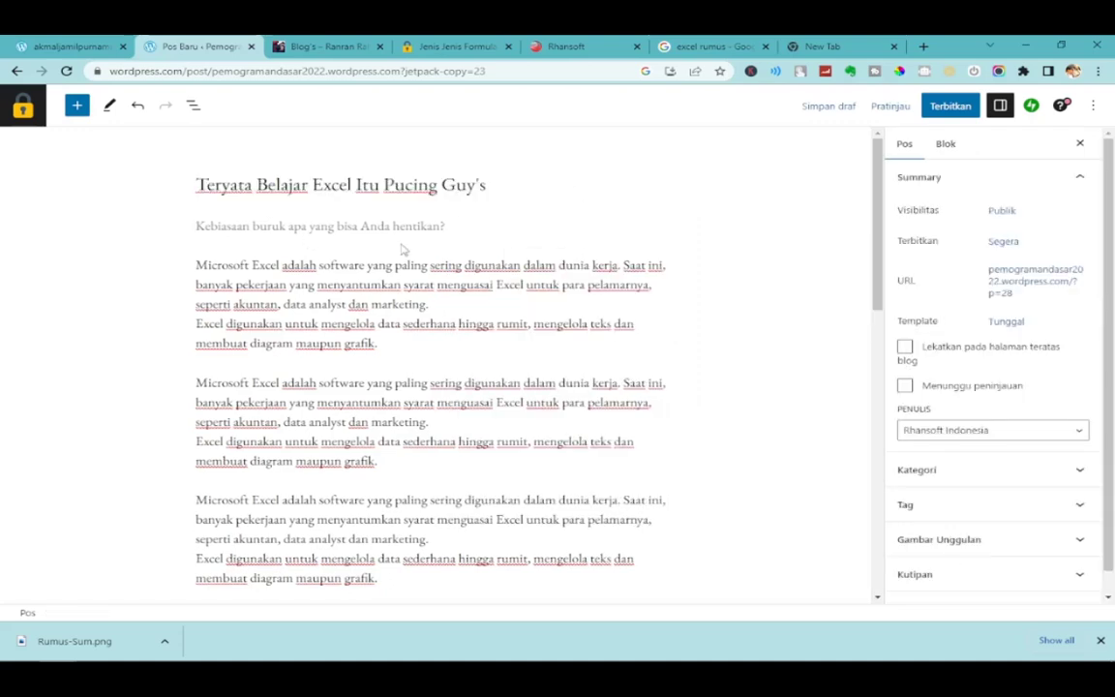
click(363, 224)
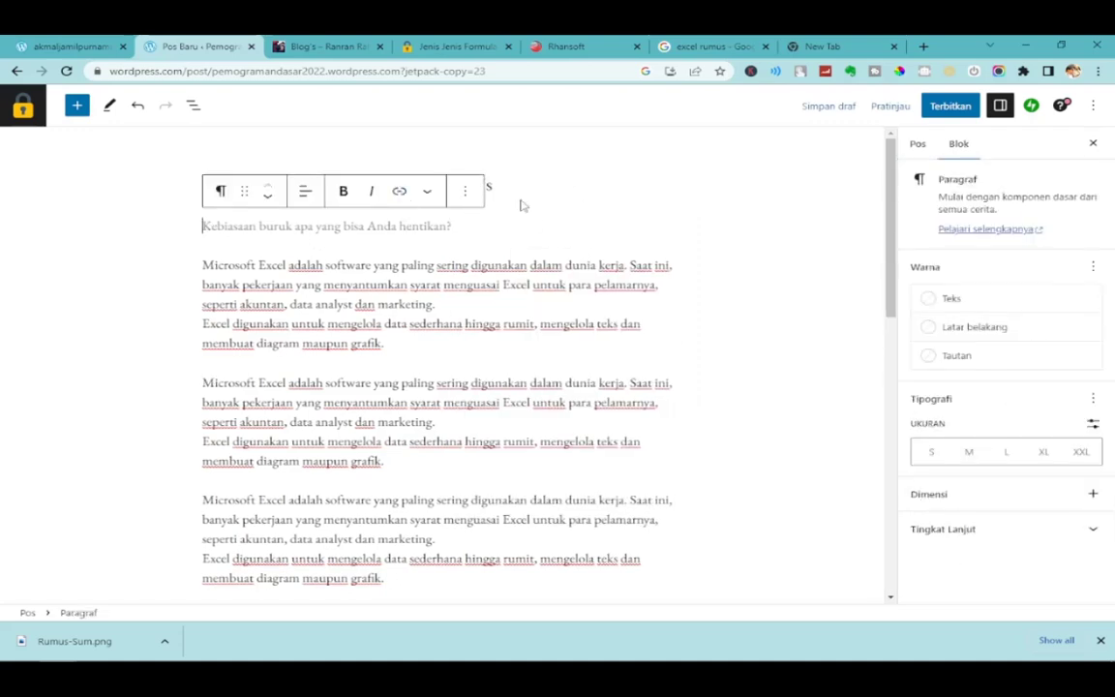
click(513, 189)
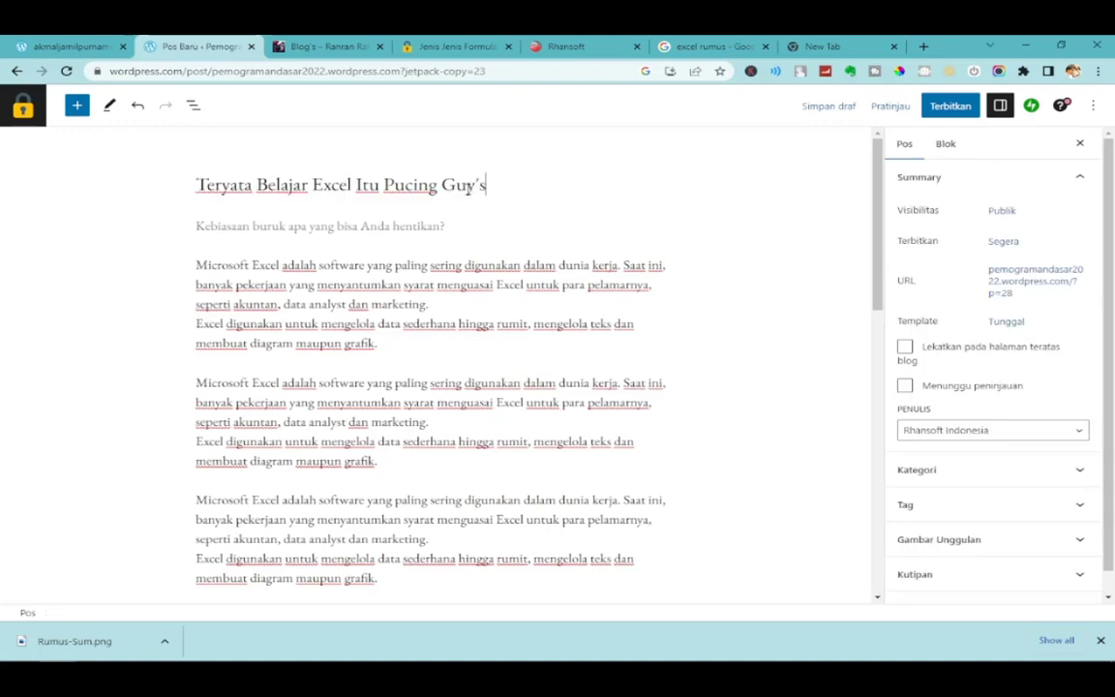
click(198, 269)
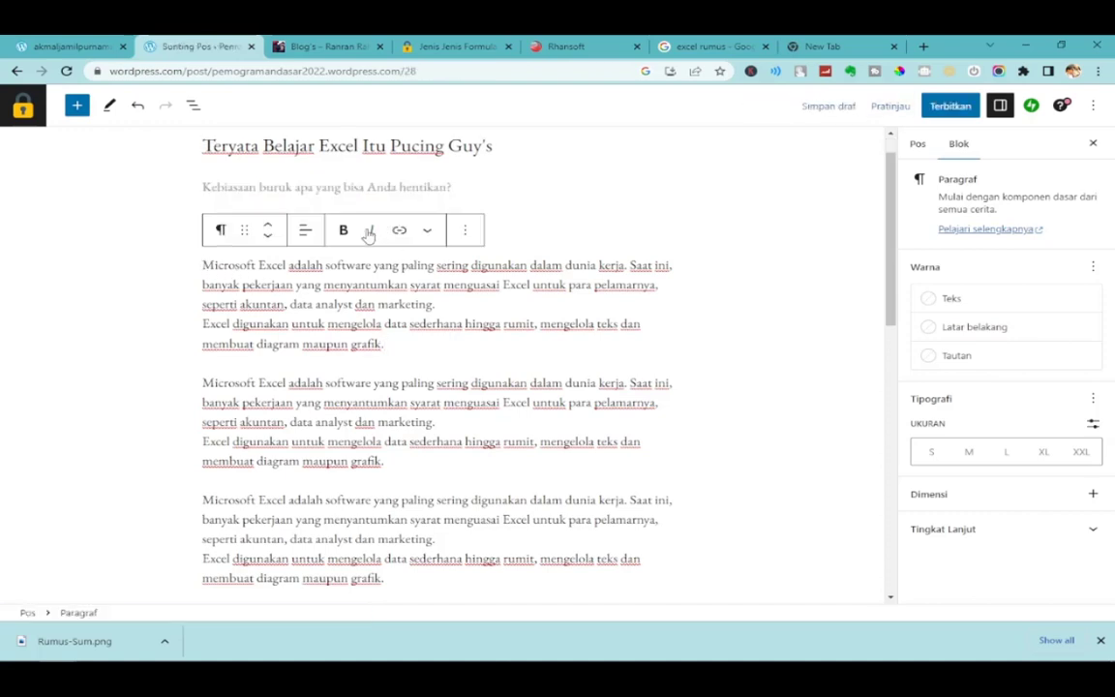
click(528, 229)
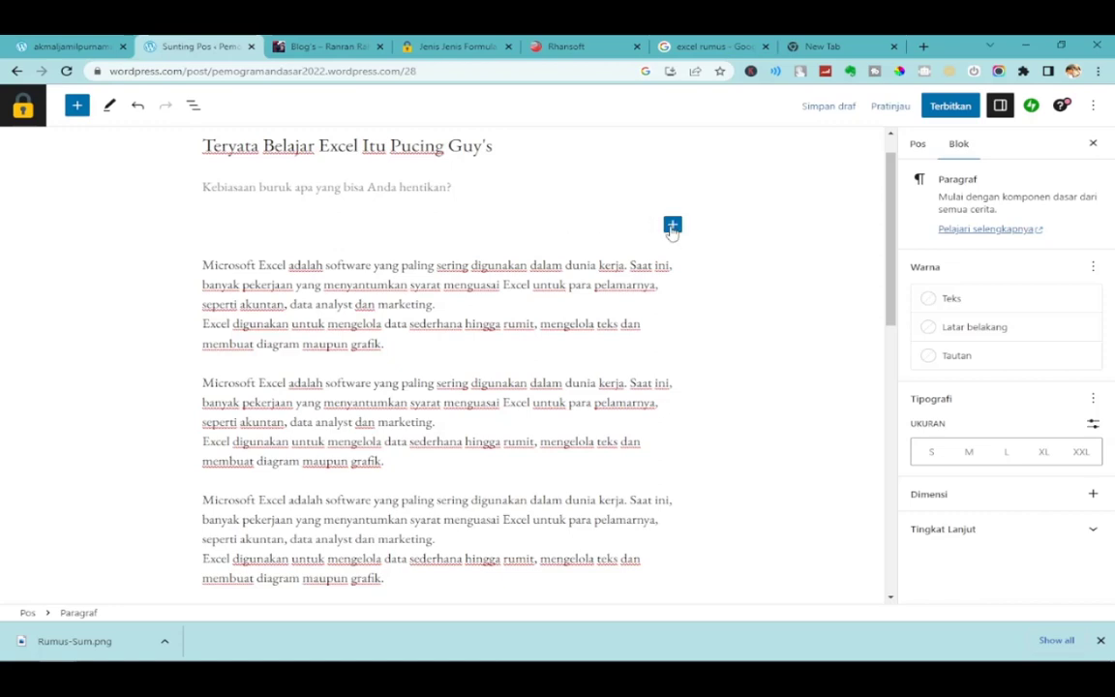
Add an Image block above the first paragraph and upload whats-new-delphi-cbuilder.webp into it.
click(671, 225)
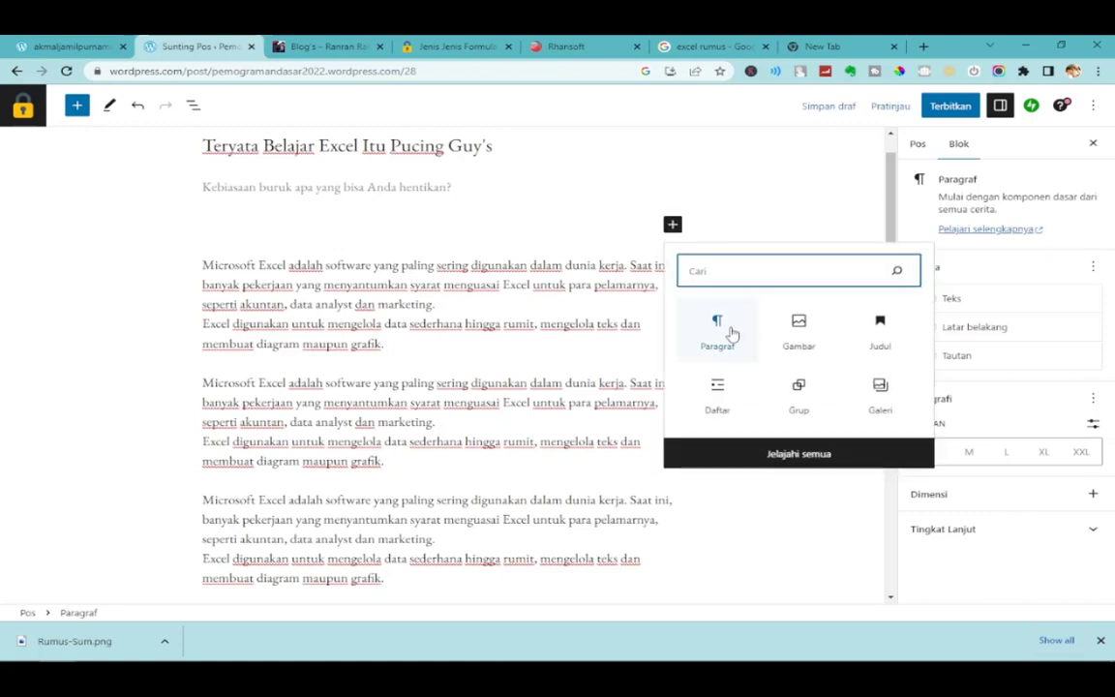
click(799, 330)
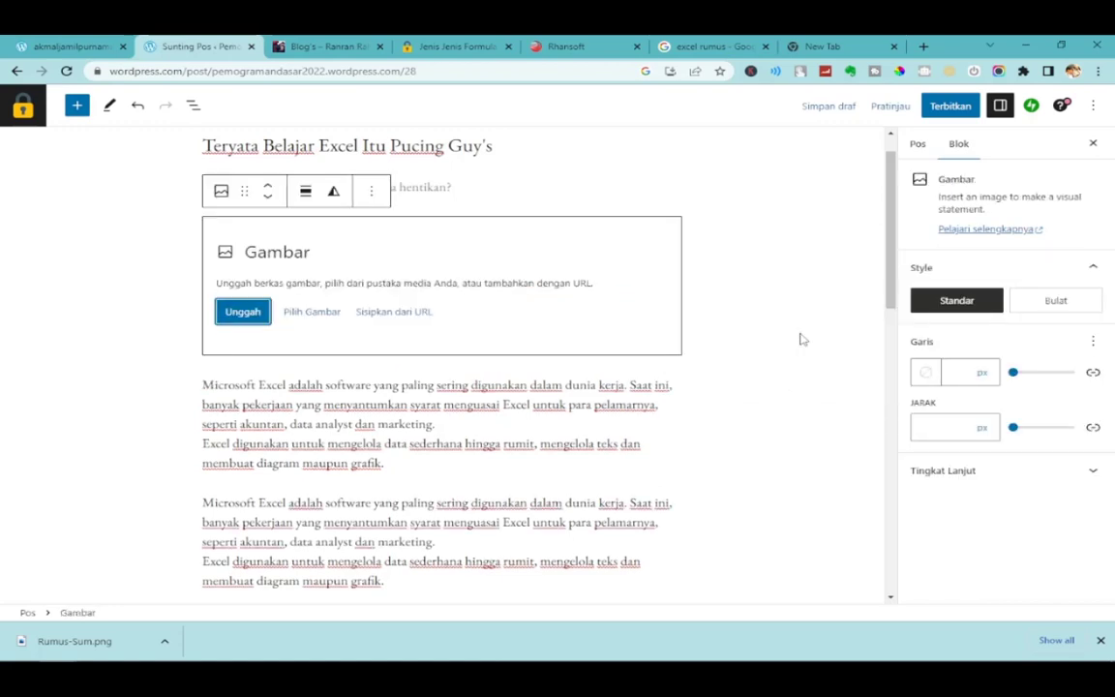
click(243, 311)
drag(764, 136, 661, 274)
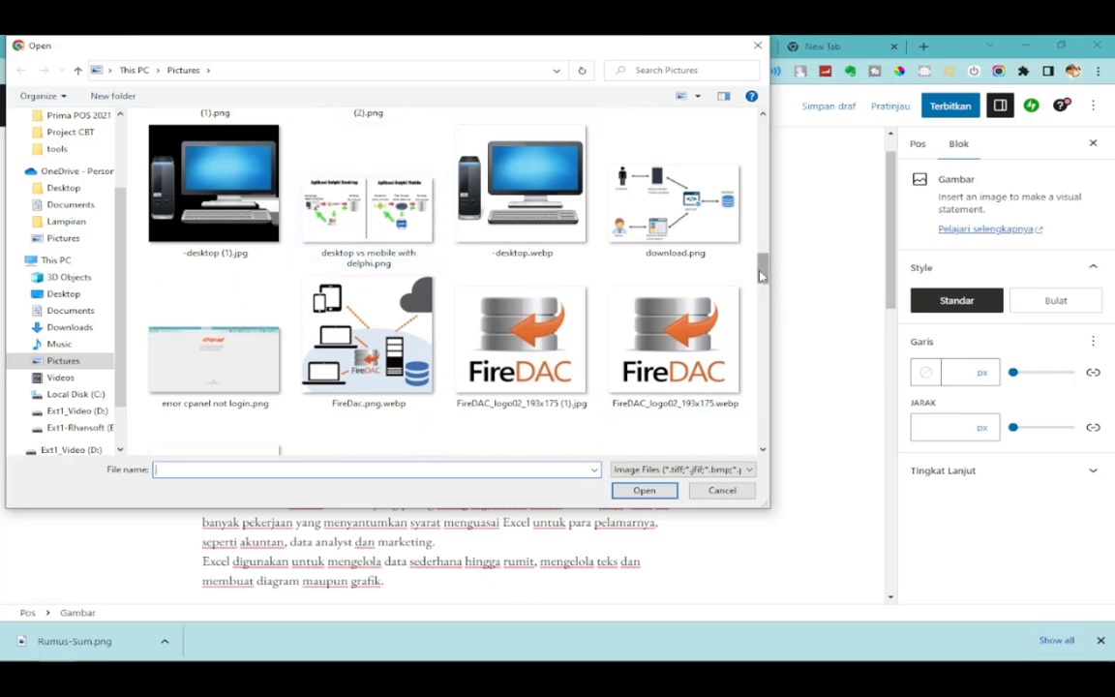
drag(763, 275, 775, 406)
scroll(729, 366, down, 4)
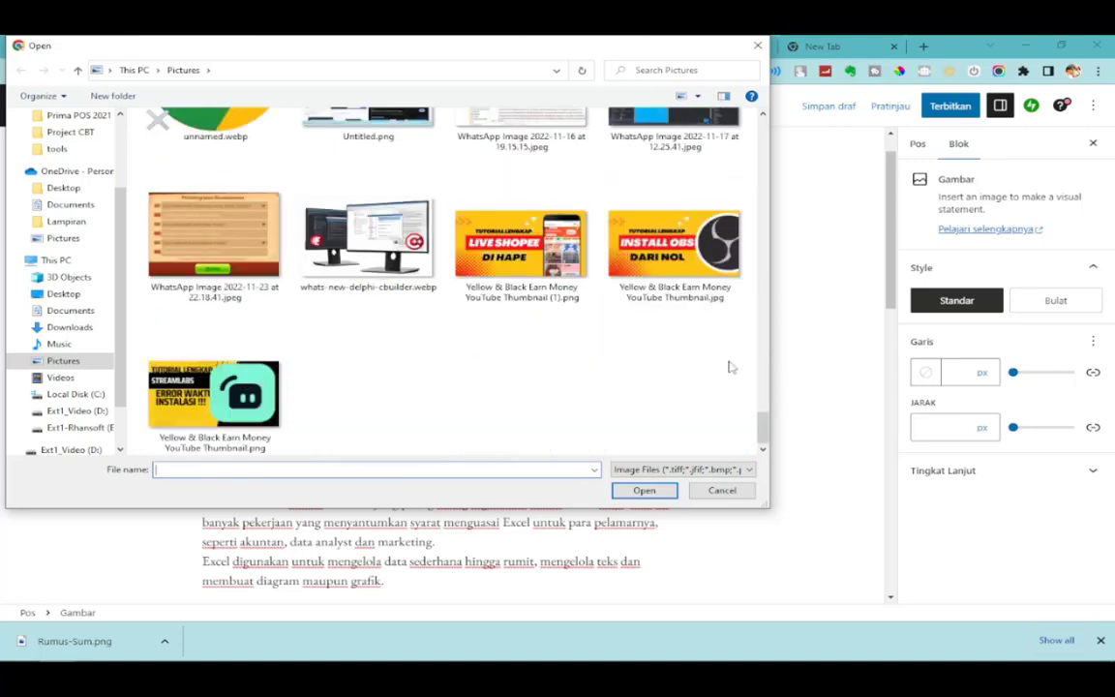
click(377, 242)
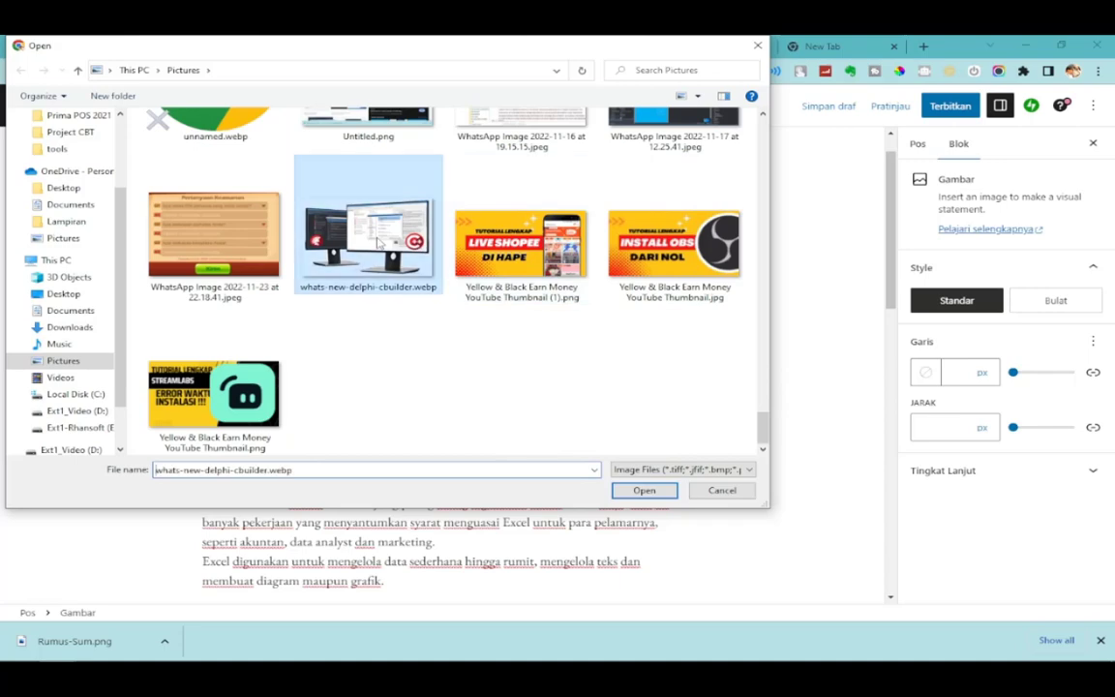
click(644, 490)
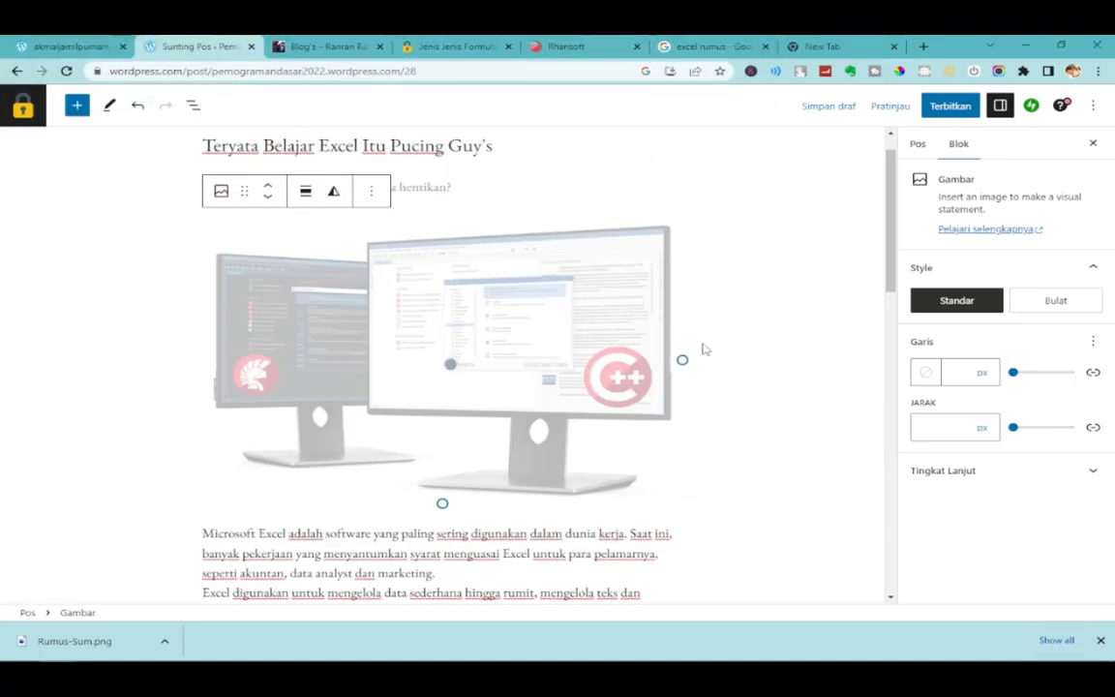
click(764, 354)
Shrink the Delphi/C++ monitors image and try Rata kanan, then Rata kiri alignment.
click(581, 327)
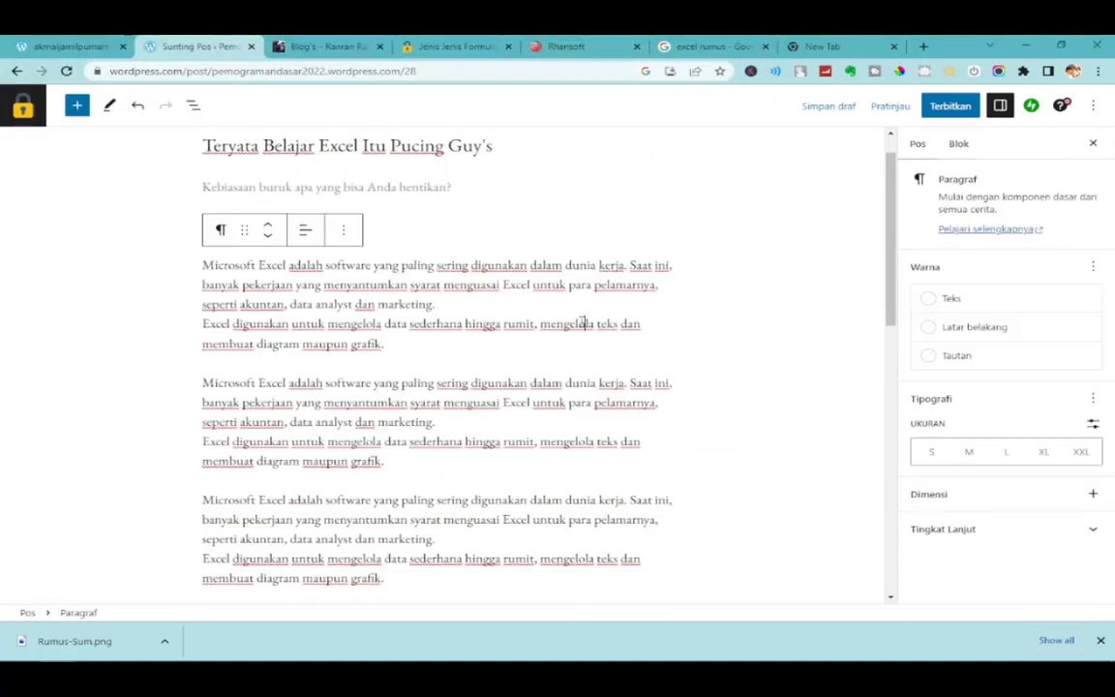
click(570, 370)
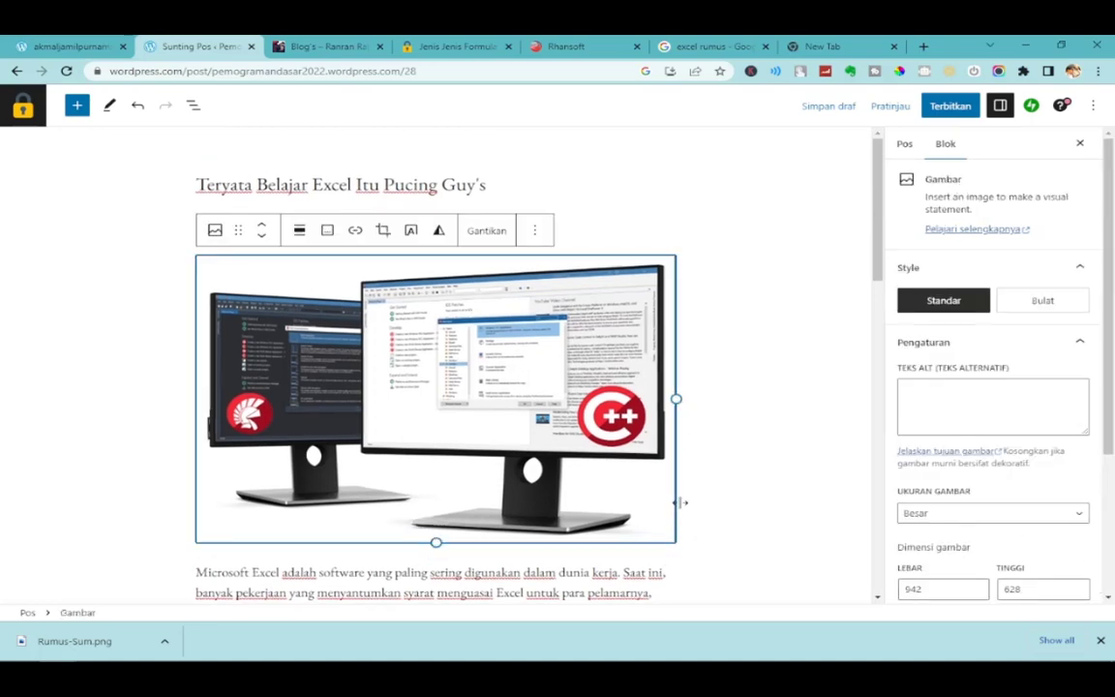
drag(676, 399, 403, 357)
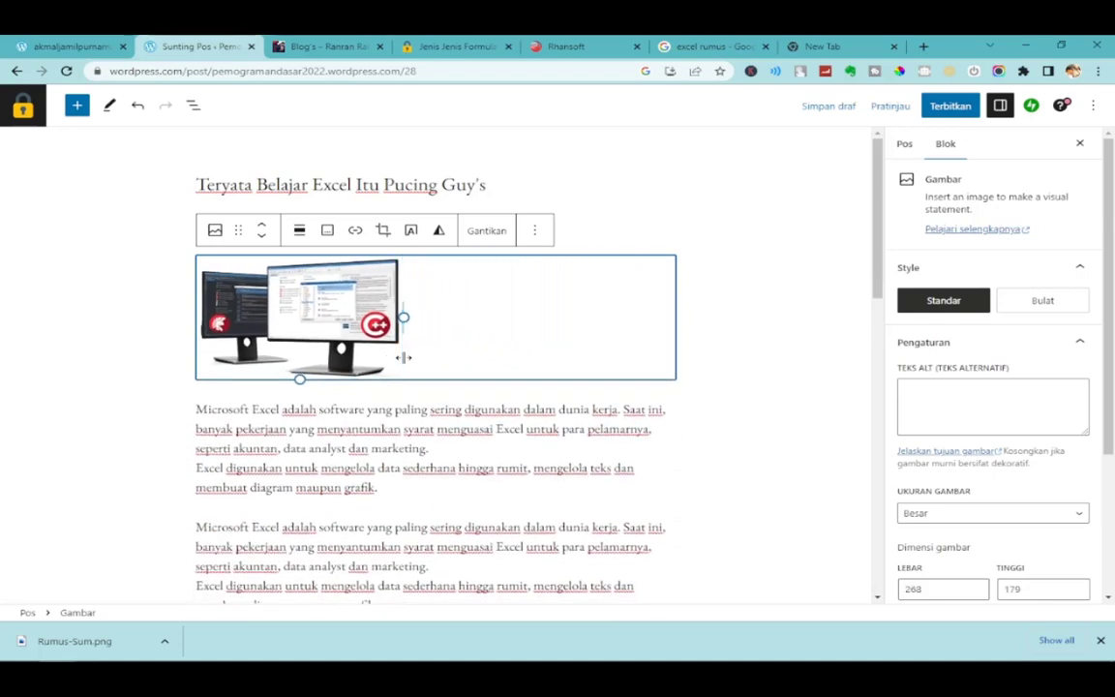
click(299, 230)
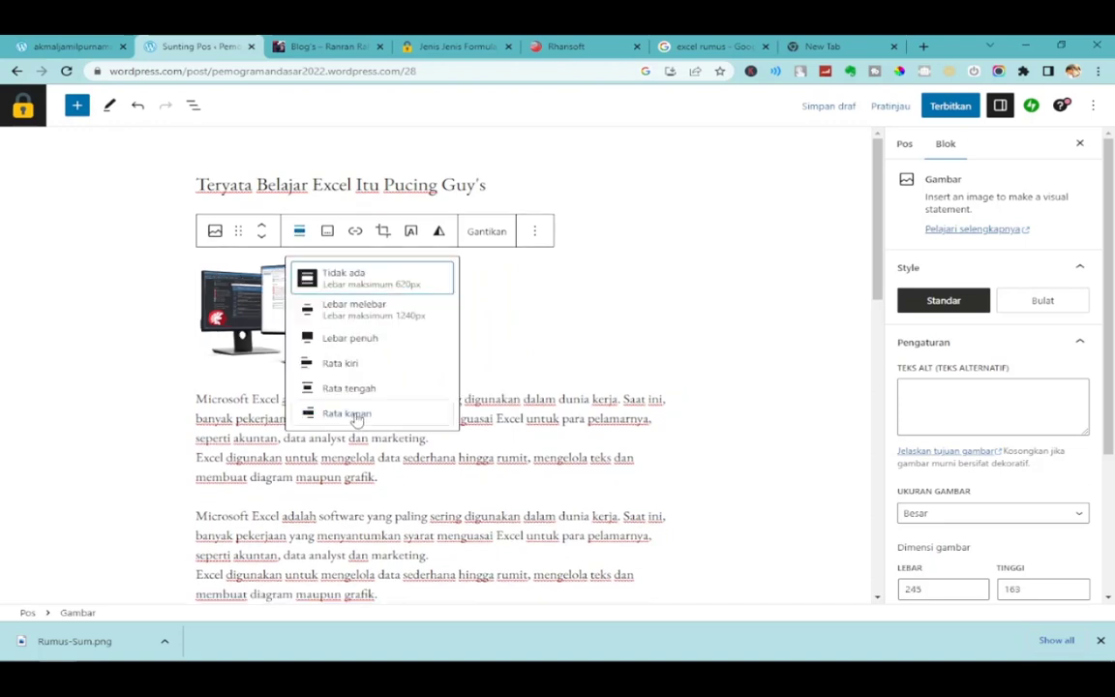
click(346, 413)
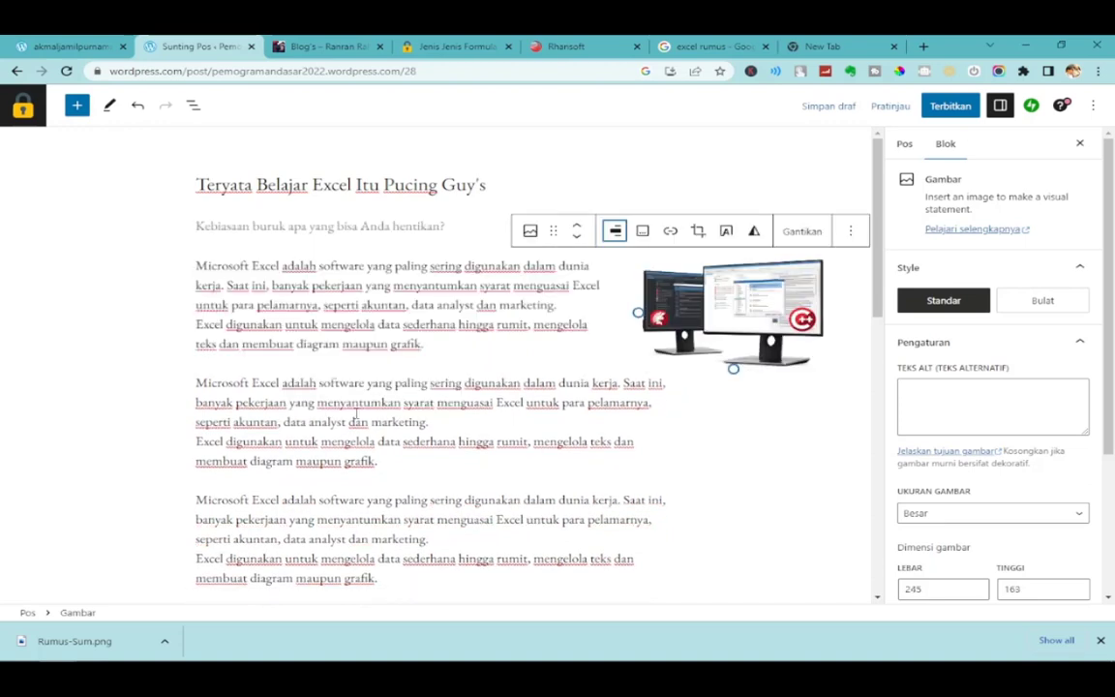
click(613, 231)
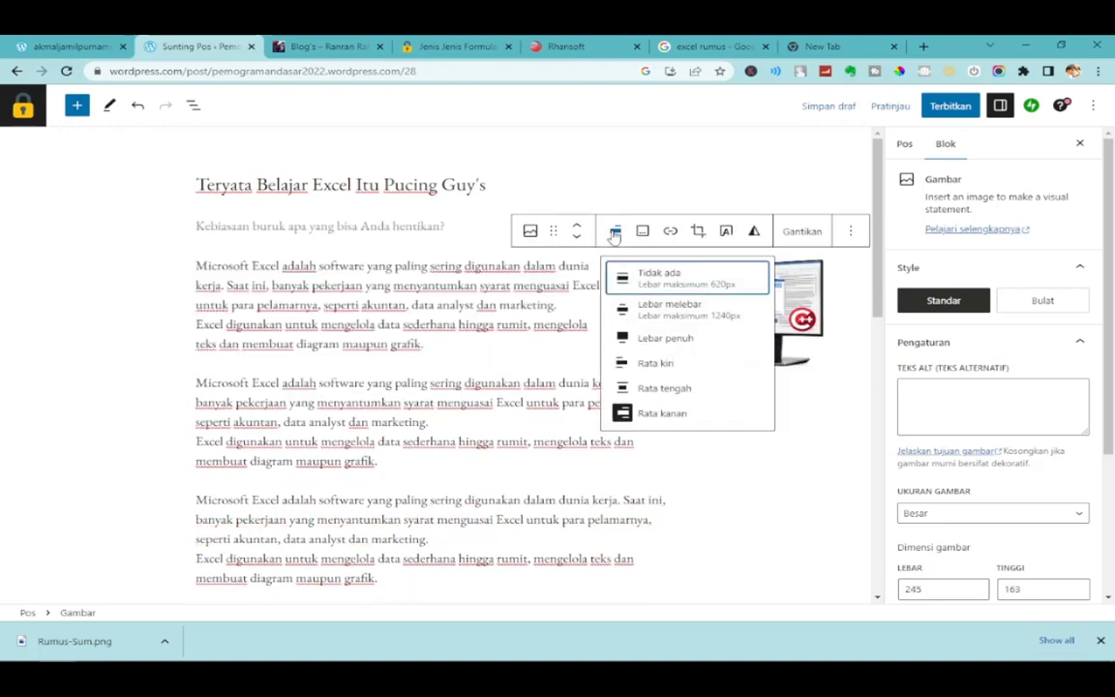
click(655, 366)
Enlarge the image slightly, then set it to Lebar penuh (full width).
click(375, 342)
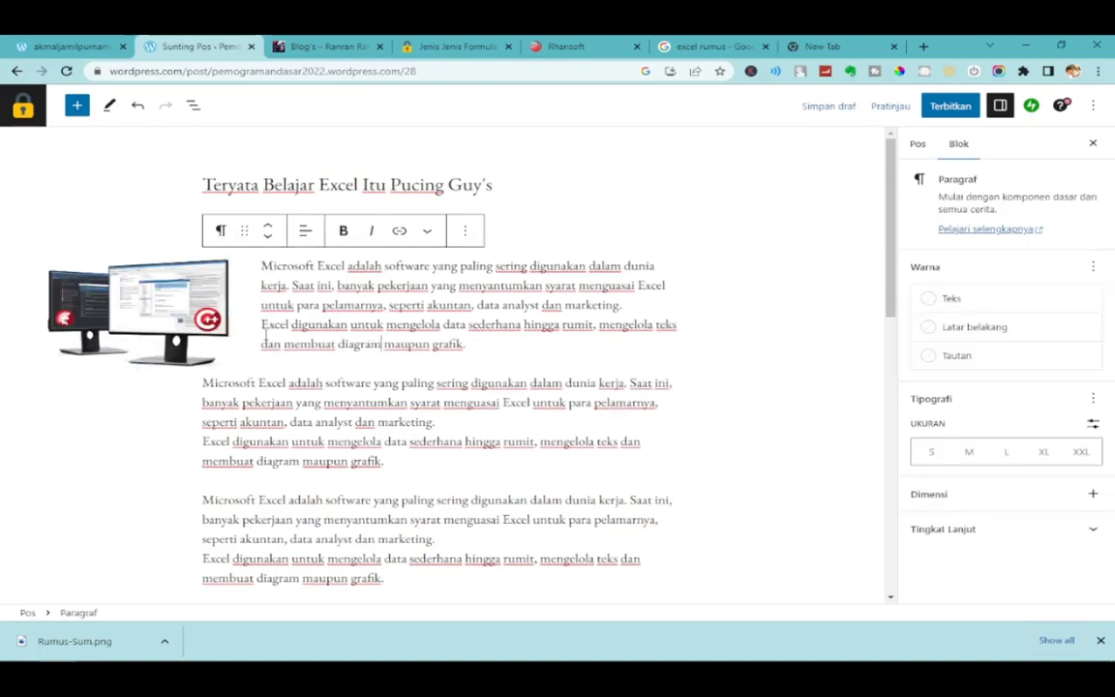
click(191, 298)
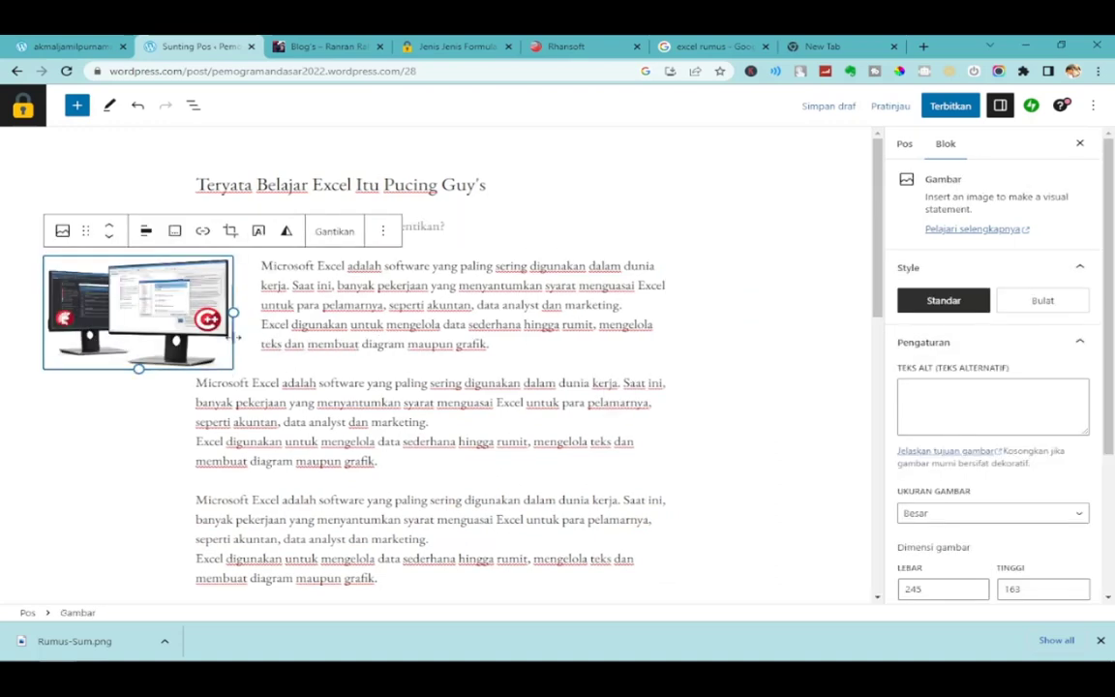
drag(237, 314, 294, 321)
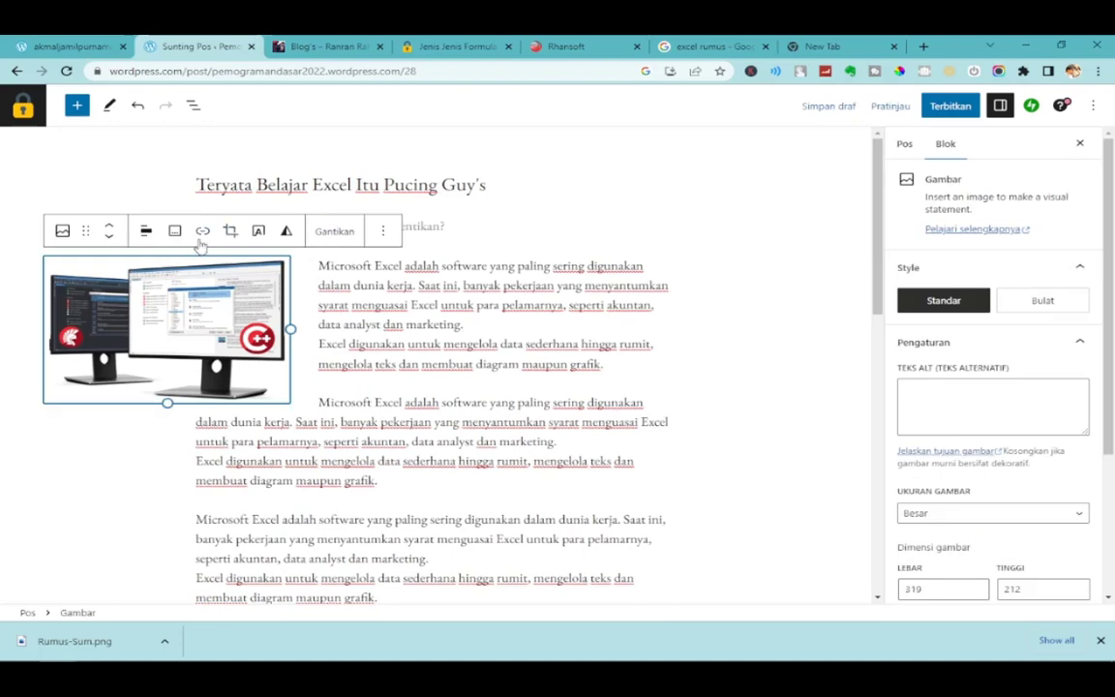
click(146, 230)
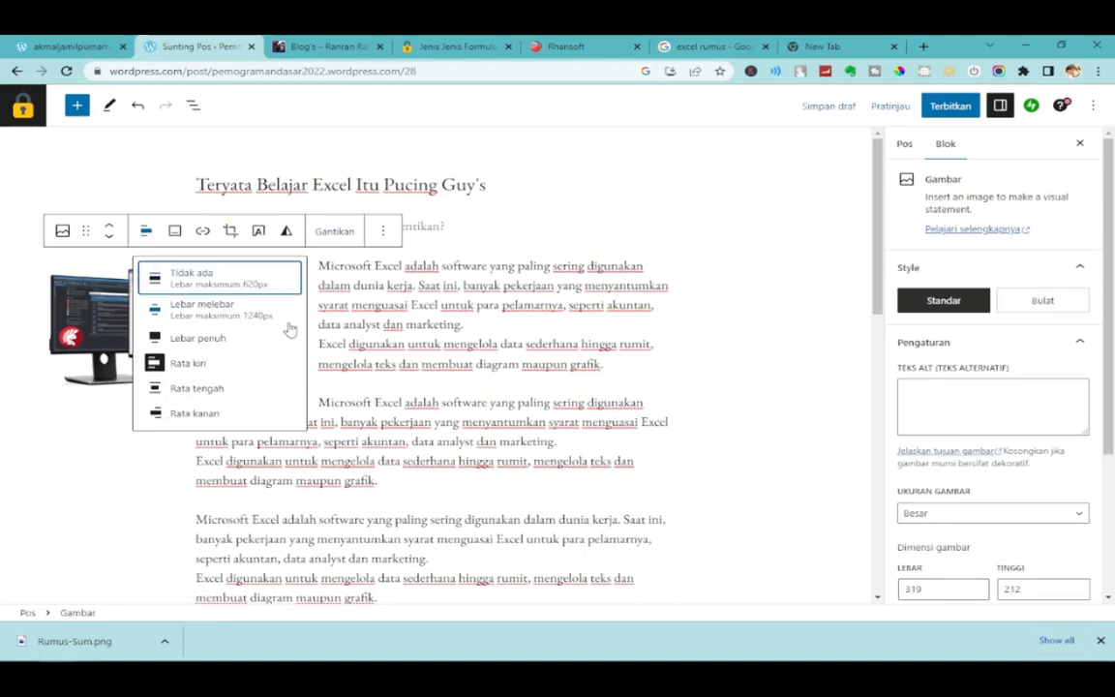
click(229, 338)
Review the post and start publishing it with Terbitkan.
scroll(423, 359, down, 5)
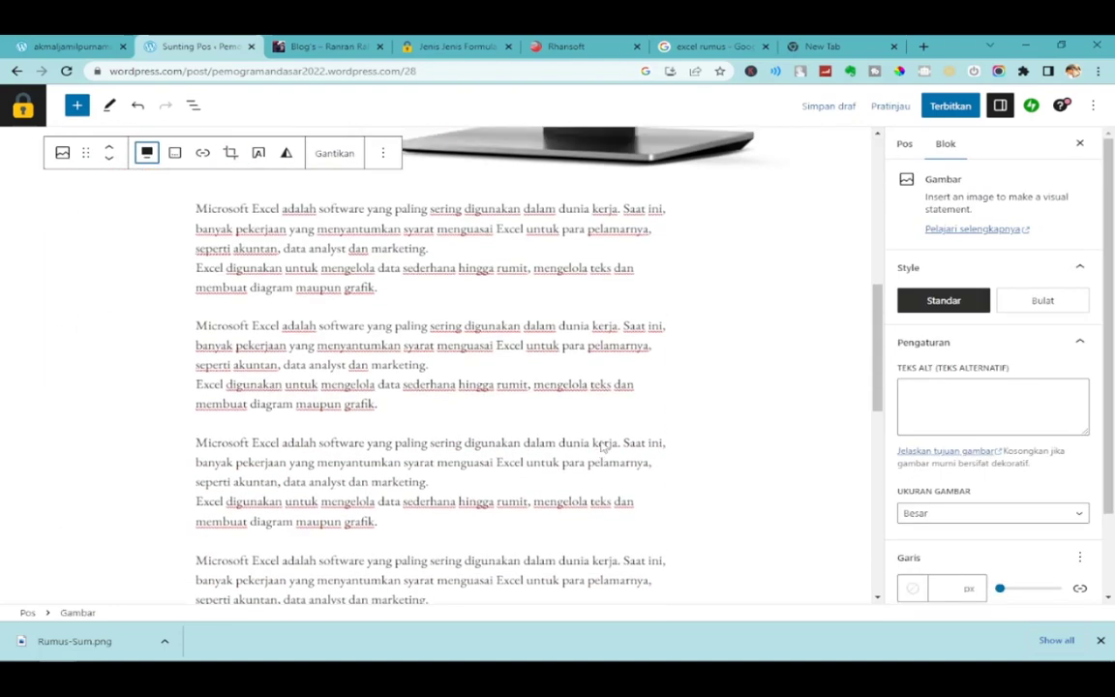
scroll(423, 358, up, 5)
scroll(526, 375, down, 6)
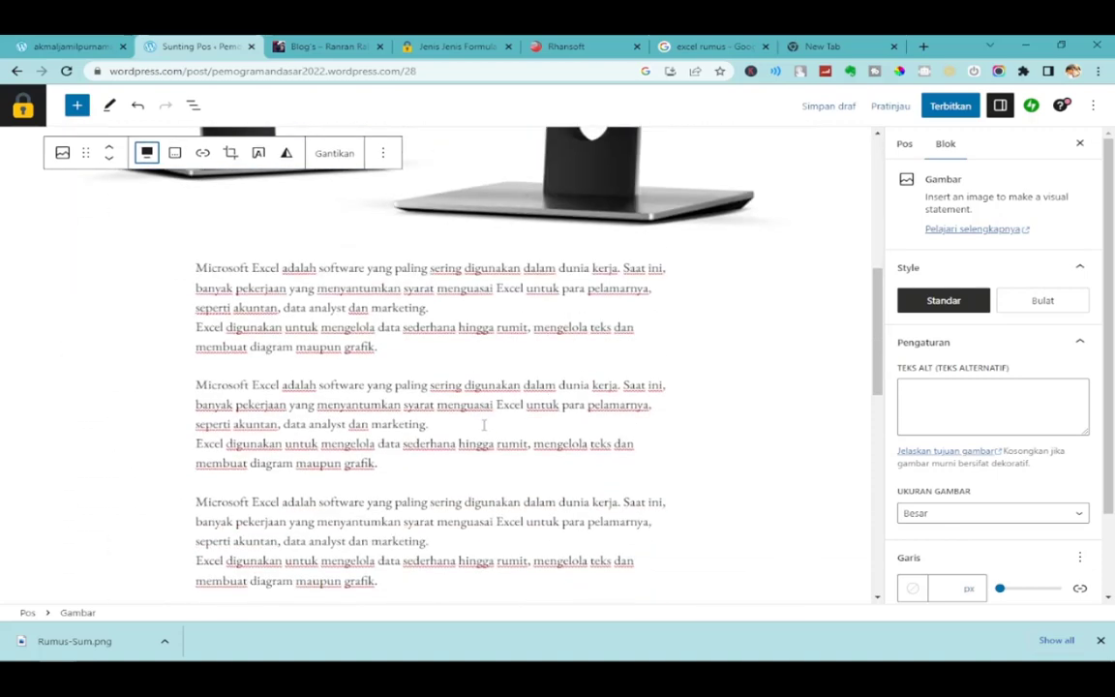
scroll(526, 375, up, 4)
scroll(525, 376, up, 3)
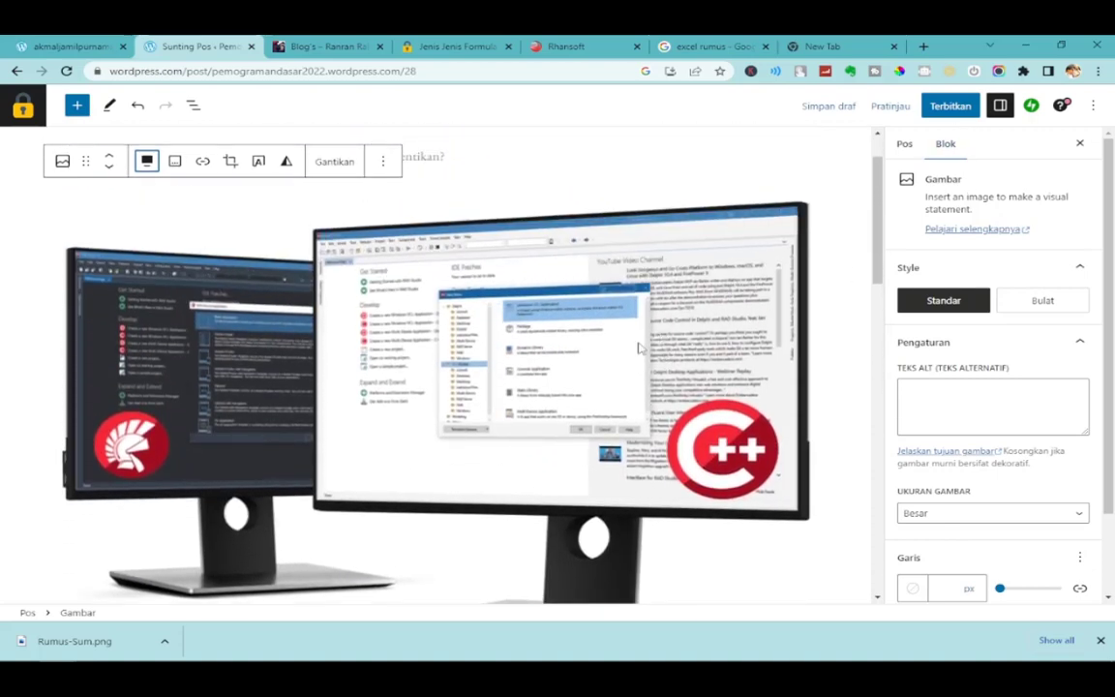
click(944, 110)
Confirm Terbitkan, then switch to the live Jenis Jenis Formula di Excel post tab.
click(944, 108)
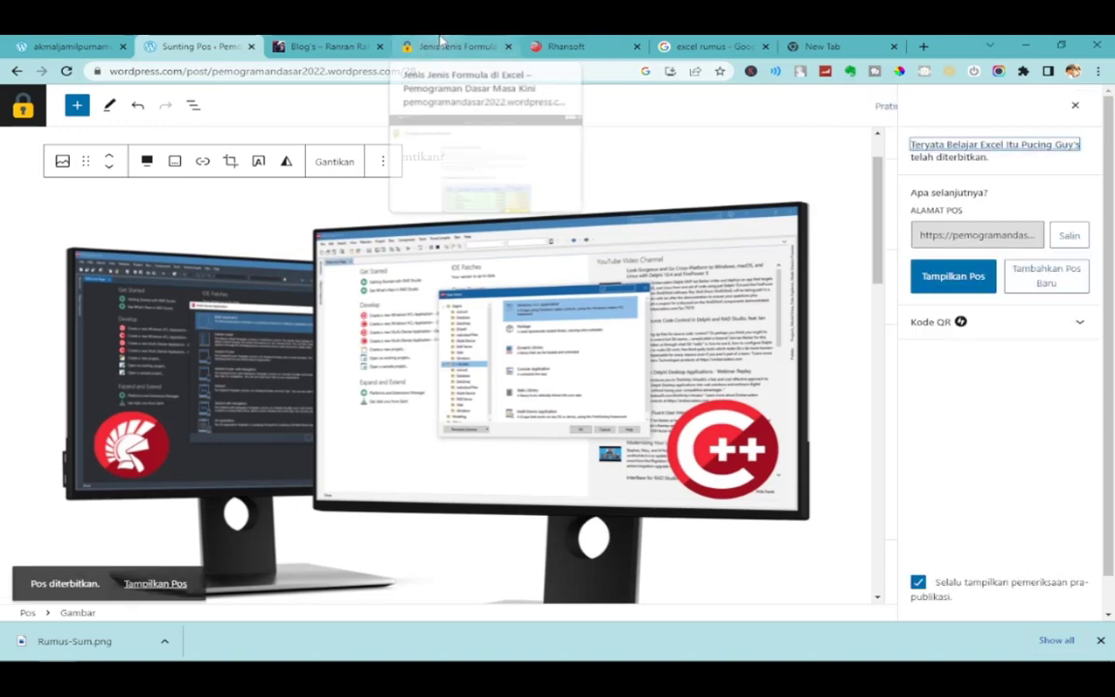
click(440, 40)
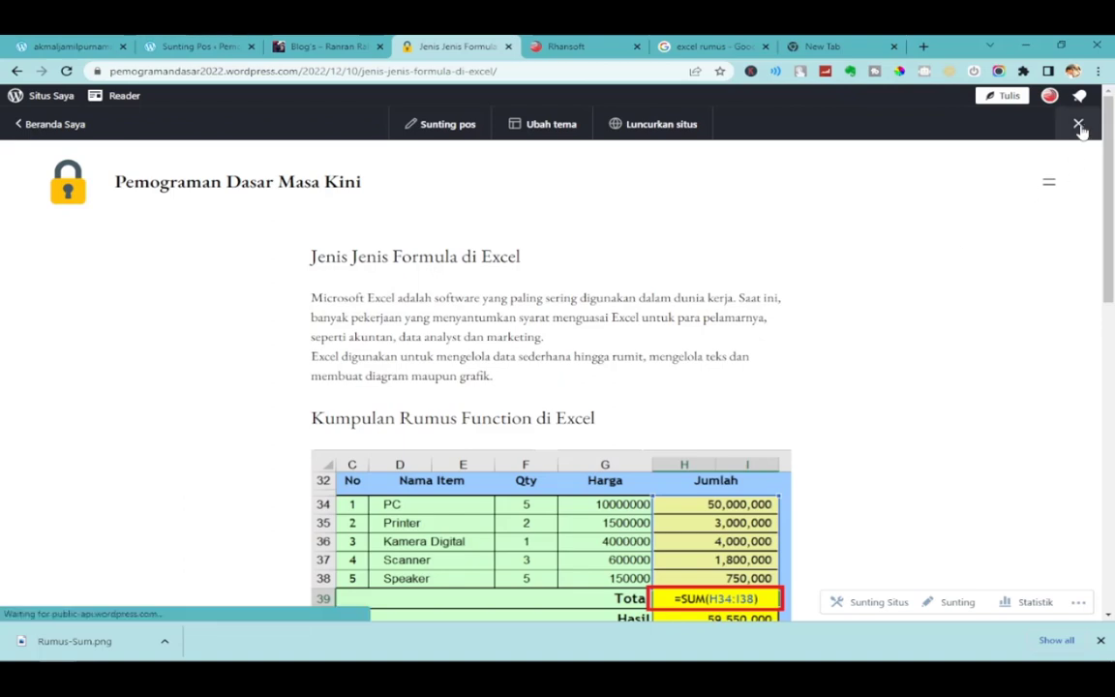
Go to the live site's Home page from the navigation menu and scroll through it.
click(1048, 183)
click(1052, 247)
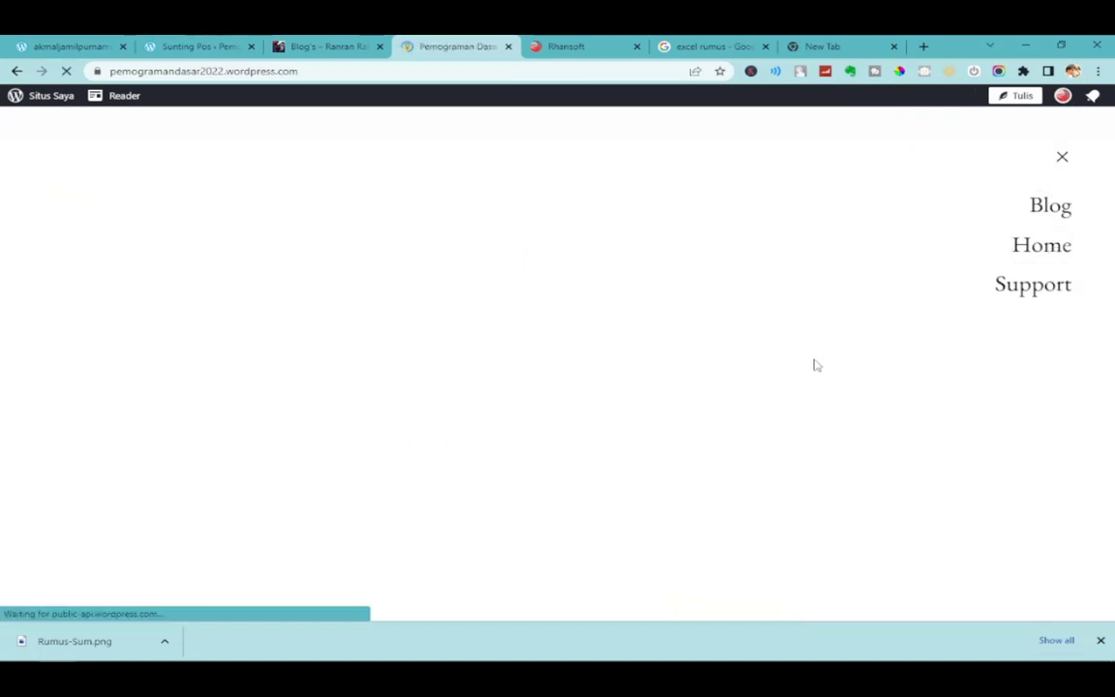
scroll(714, 474, down, 2)
scroll(715, 474, down, 3)
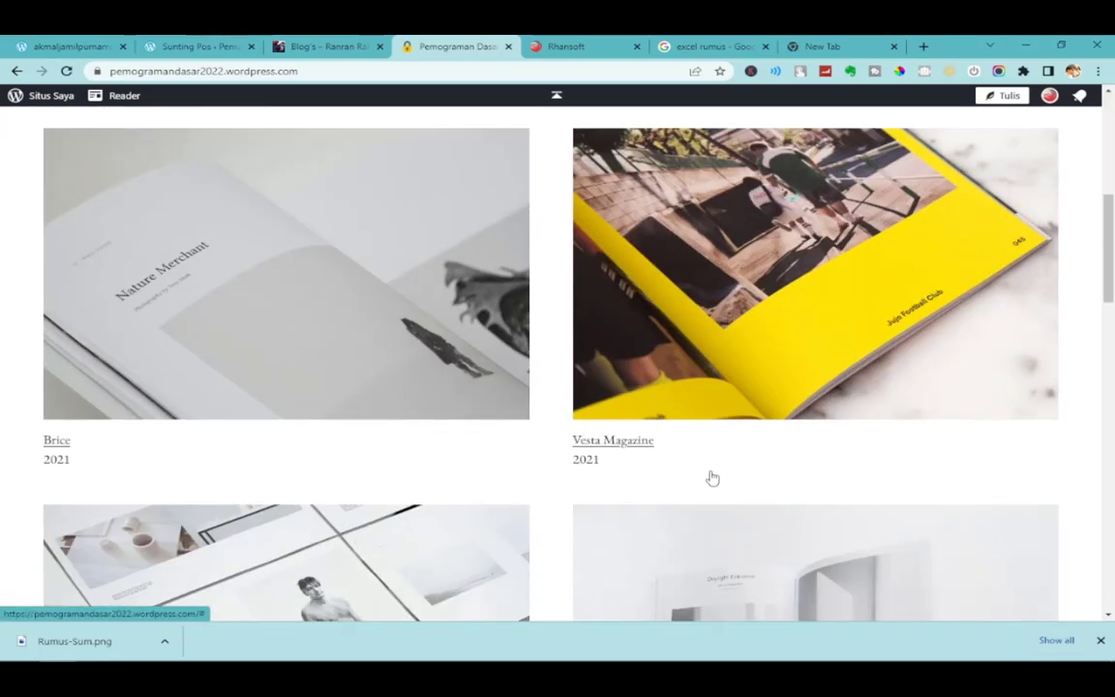
scroll(717, 456, up, 5)
Open the Blog page and highlight the first post's excerpt to inspect it.
click(1054, 184)
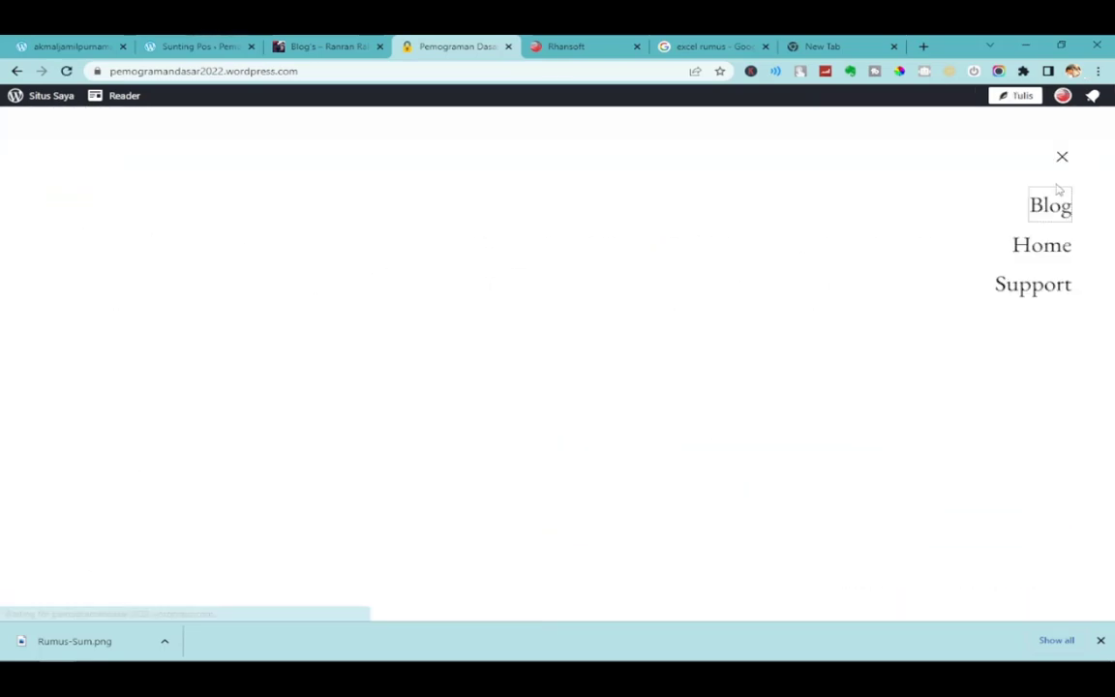
click(1056, 209)
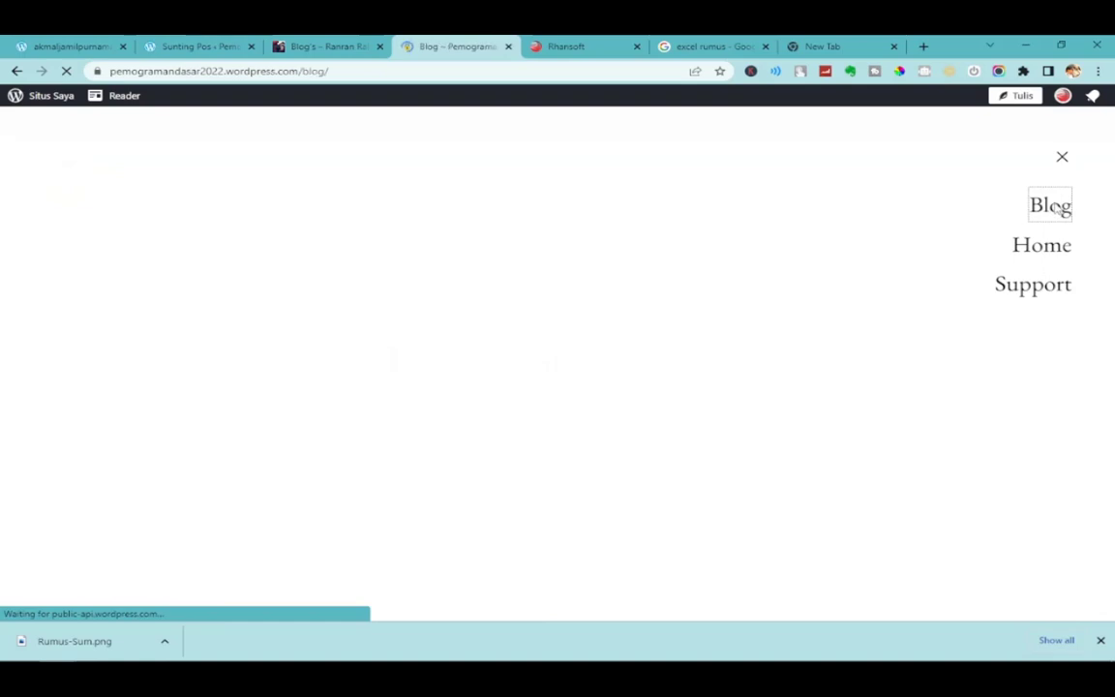
scroll(538, 416, down, 3)
scroll(539, 416, down, 1)
scroll(557, 443, up, 2)
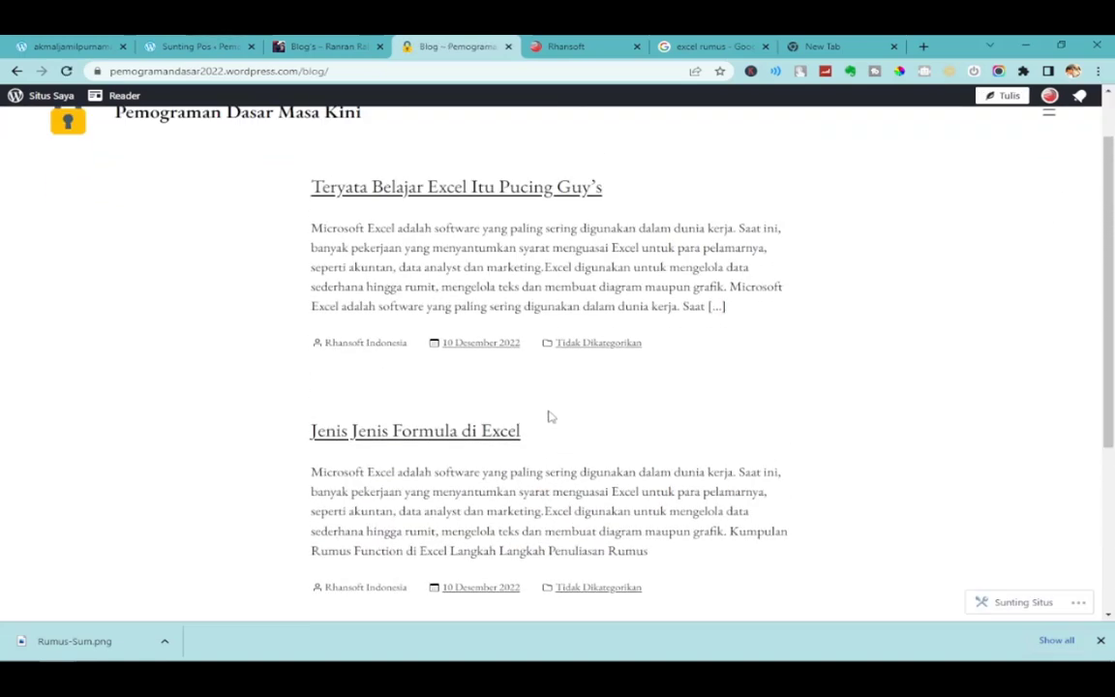
drag(321, 224, 815, 323)
click(789, 366)
drag(331, 230, 812, 309)
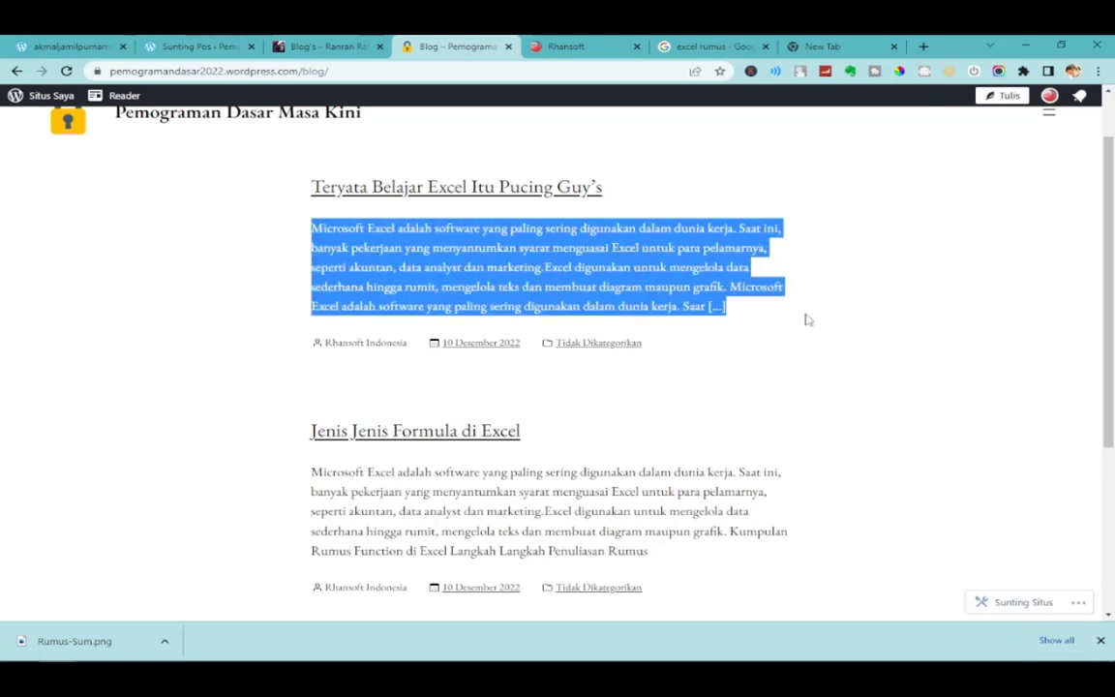
click(790, 326)
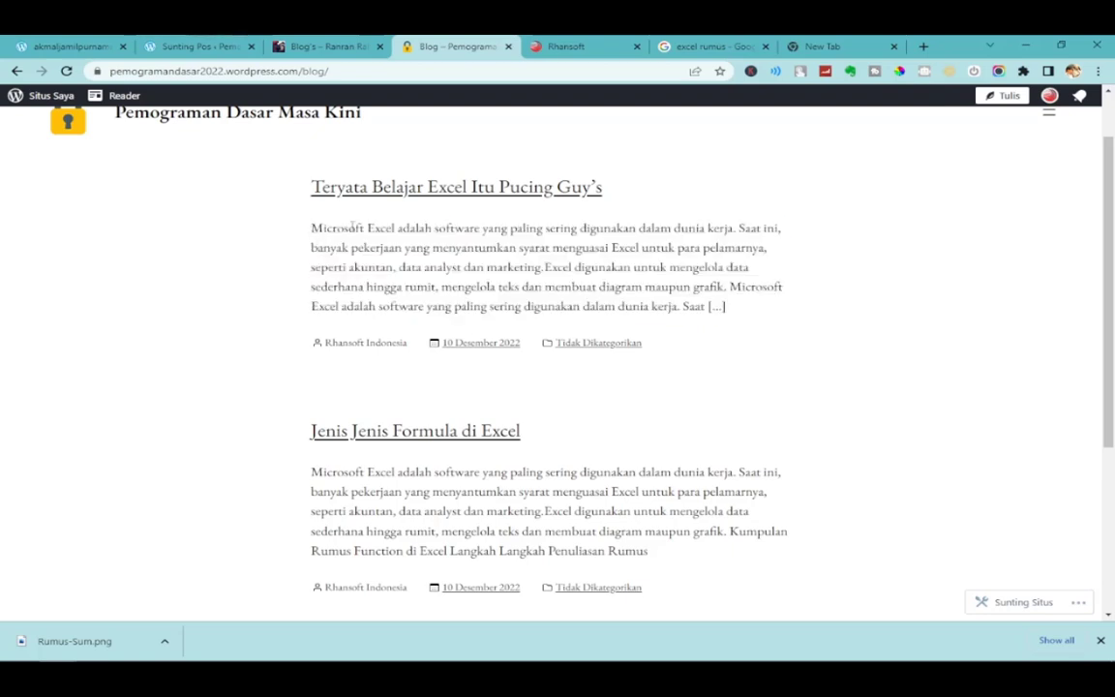
drag(312, 228, 790, 325)
click(800, 330)
scroll(774, 479, down, 2)
scroll(774, 488, up, 3)
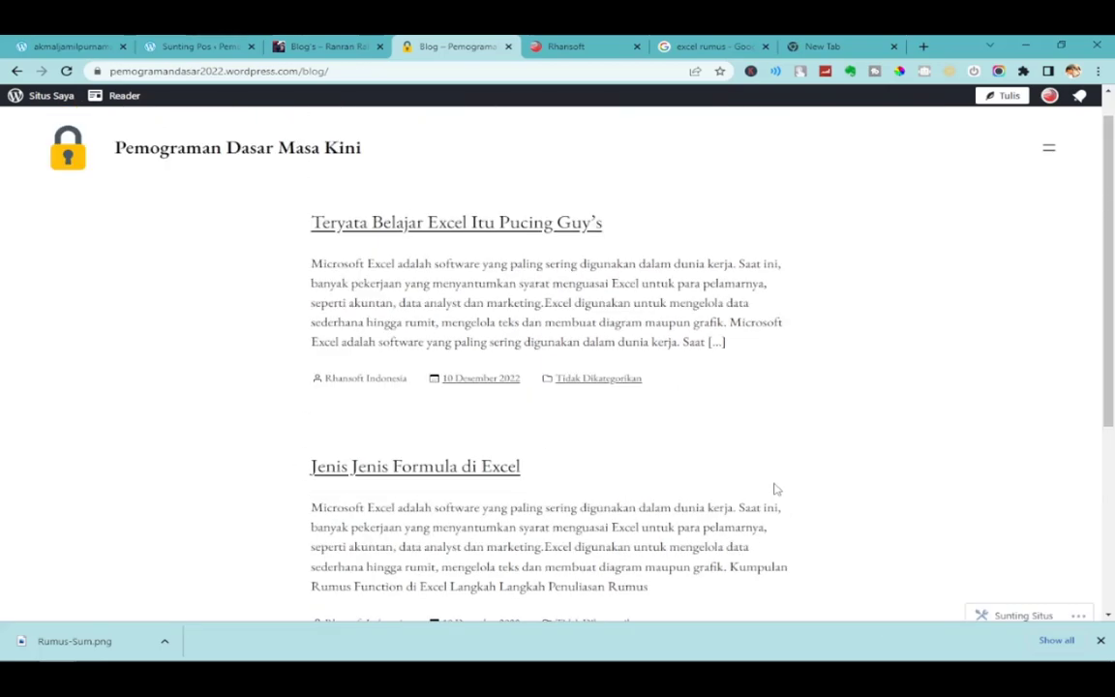
Open the Teryata Belajar Excel Itu Pucing Guy's post and read through it, including the comment form.
click(486, 269)
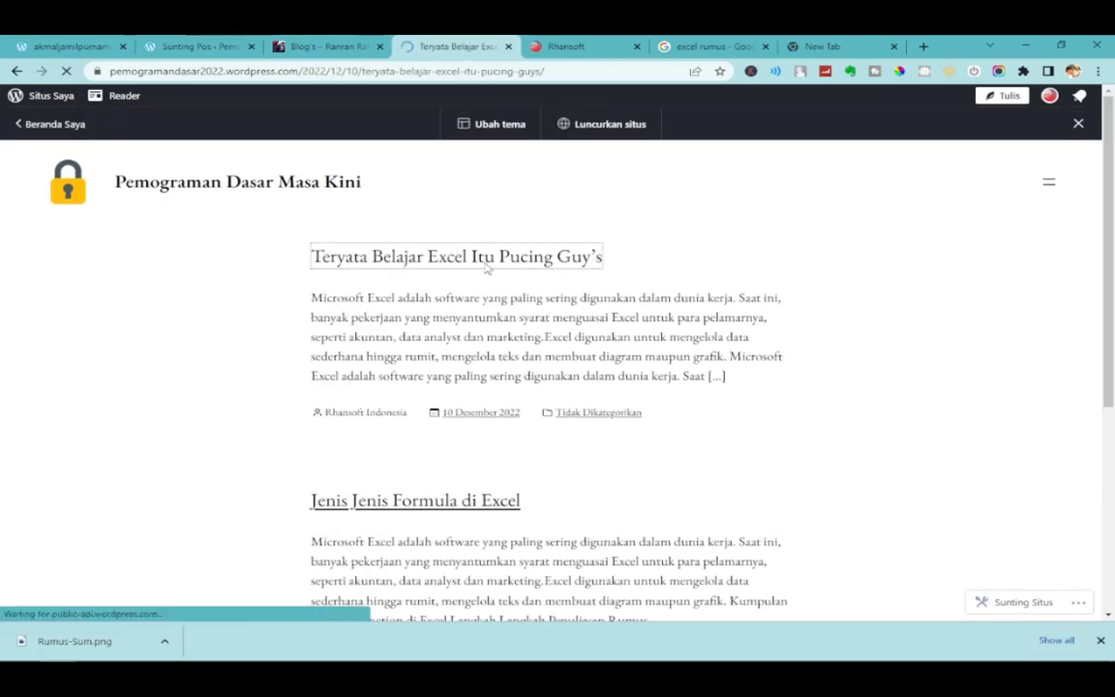
scroll(666, 501, down, 2)
scroll(666, 500, down, 10)
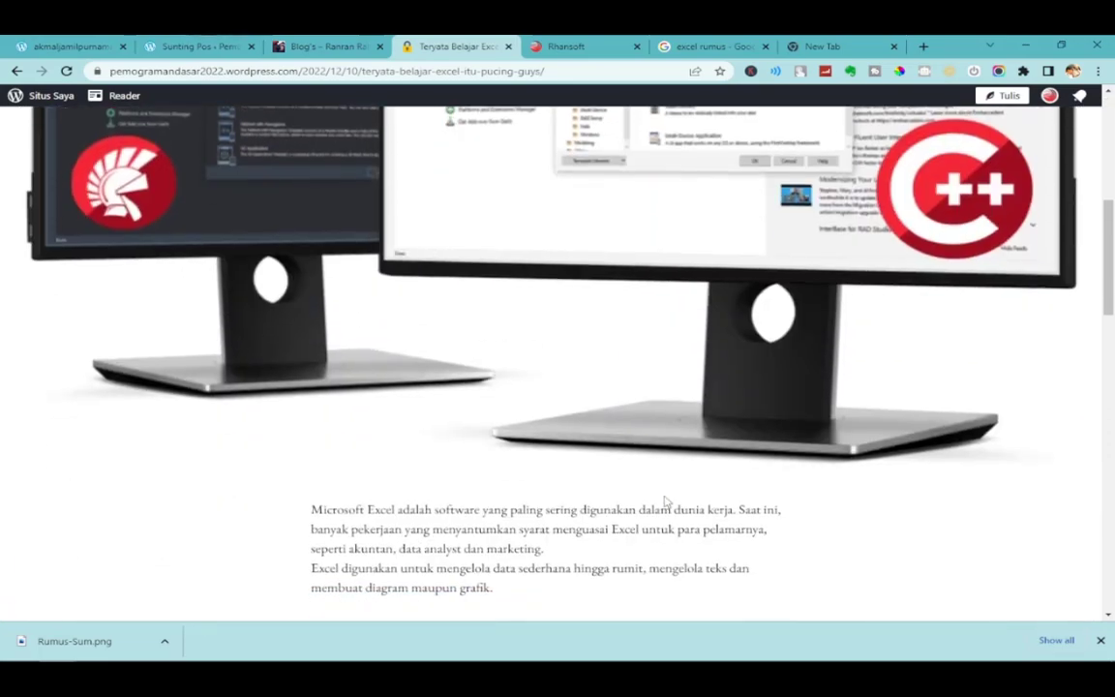
scroll(1075, 375, down, 8)
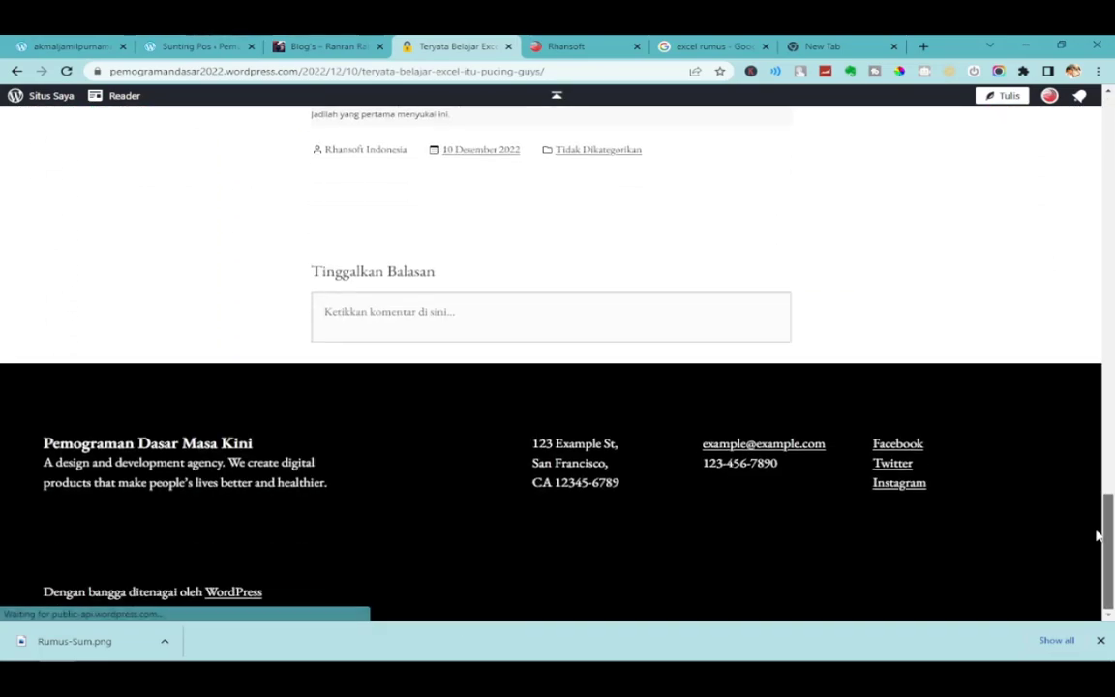
scroll(1095, 471, up, 3)
scroll(1095, 472, down, 3)
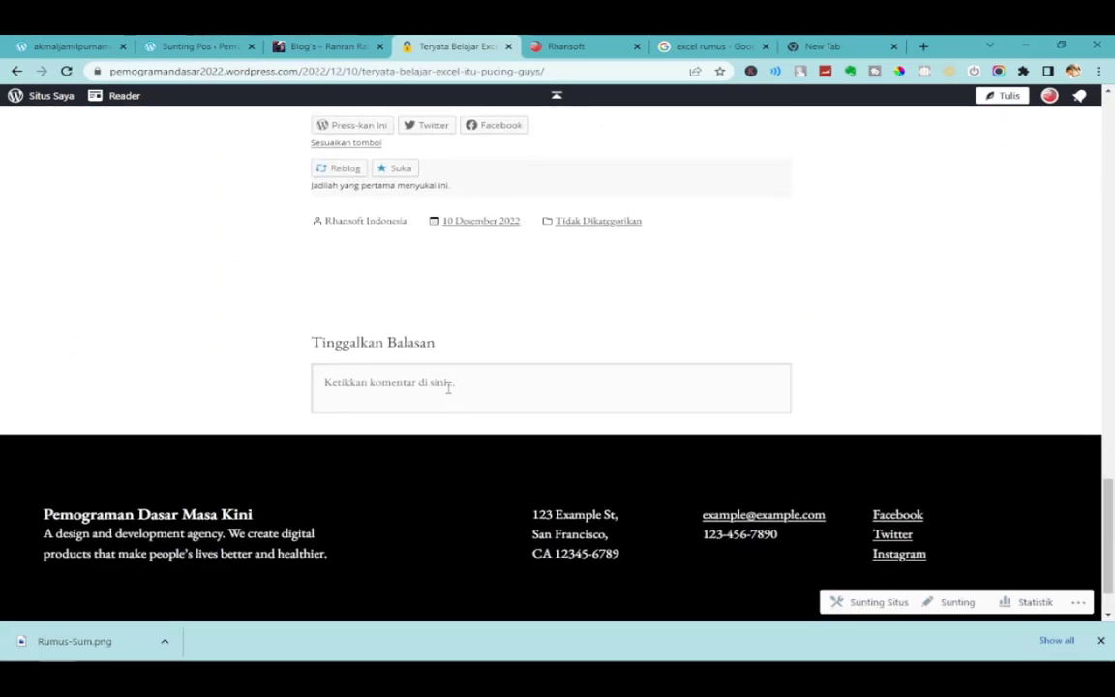
click(448, 385)
scroll(857, 409, up, 5)
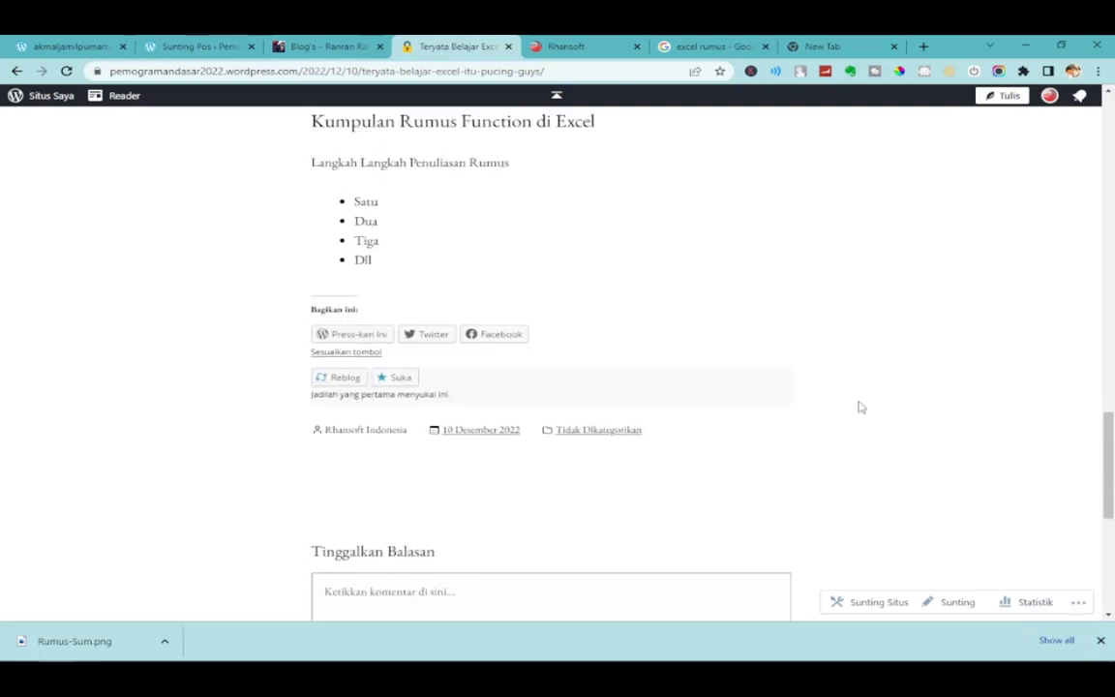
scroll(857, 408, up, 10)
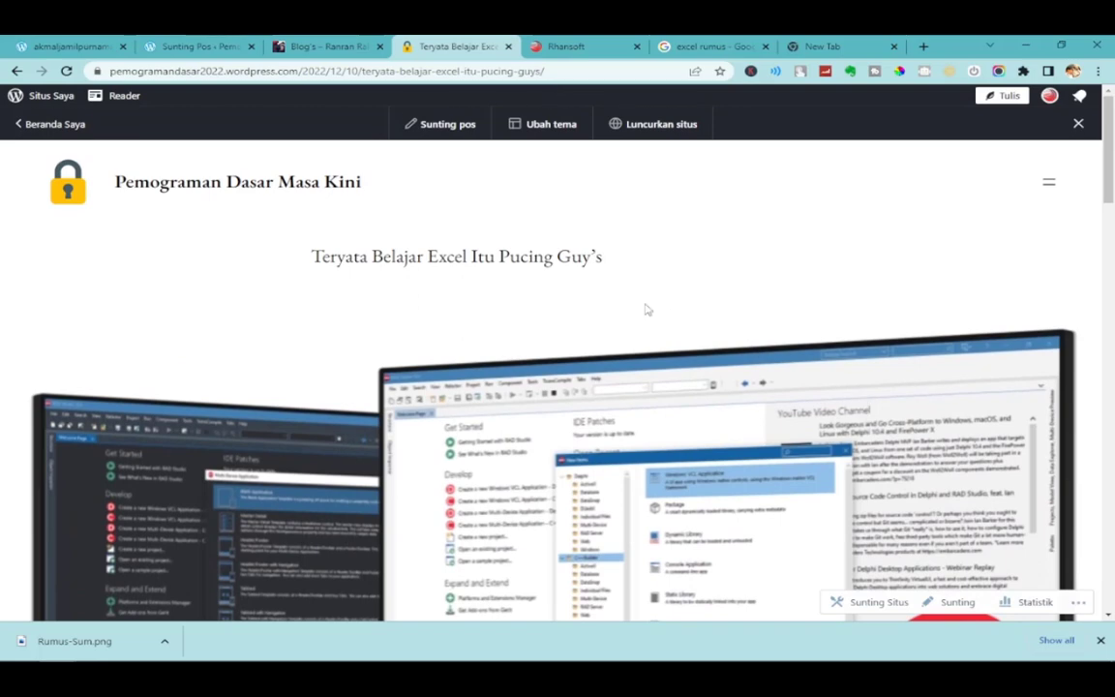
View the site's homepage, then return to the Sunting Pos editor tab.
click(143, 190)
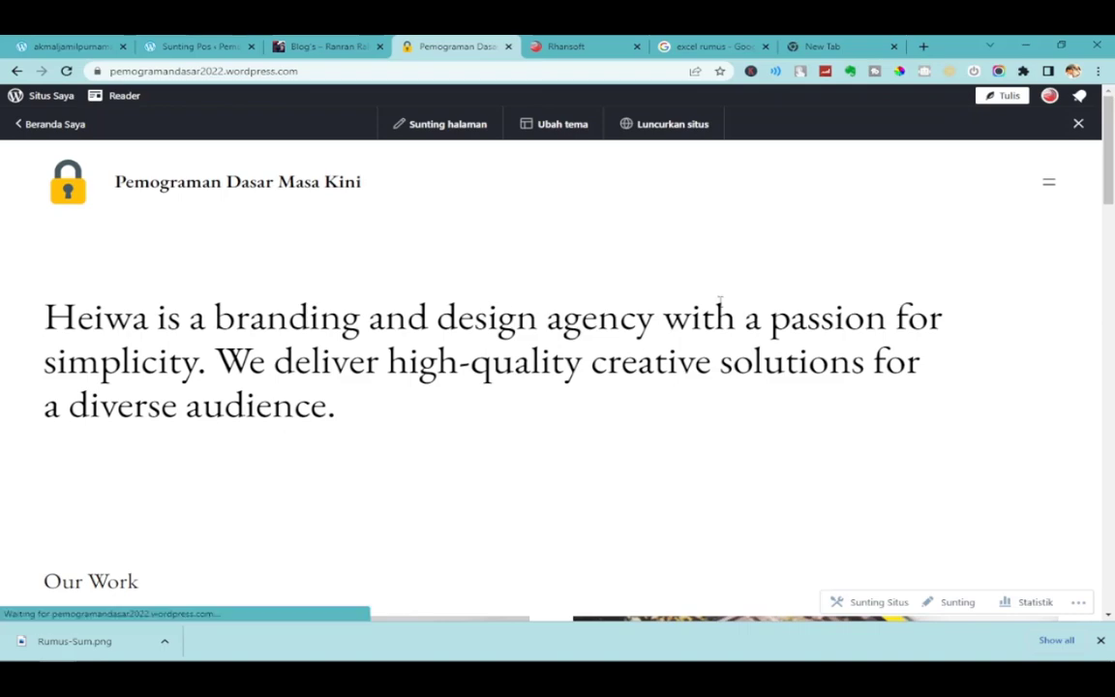
scroll(775, 339, down, 3)
scroll(711, 331, up, 2)
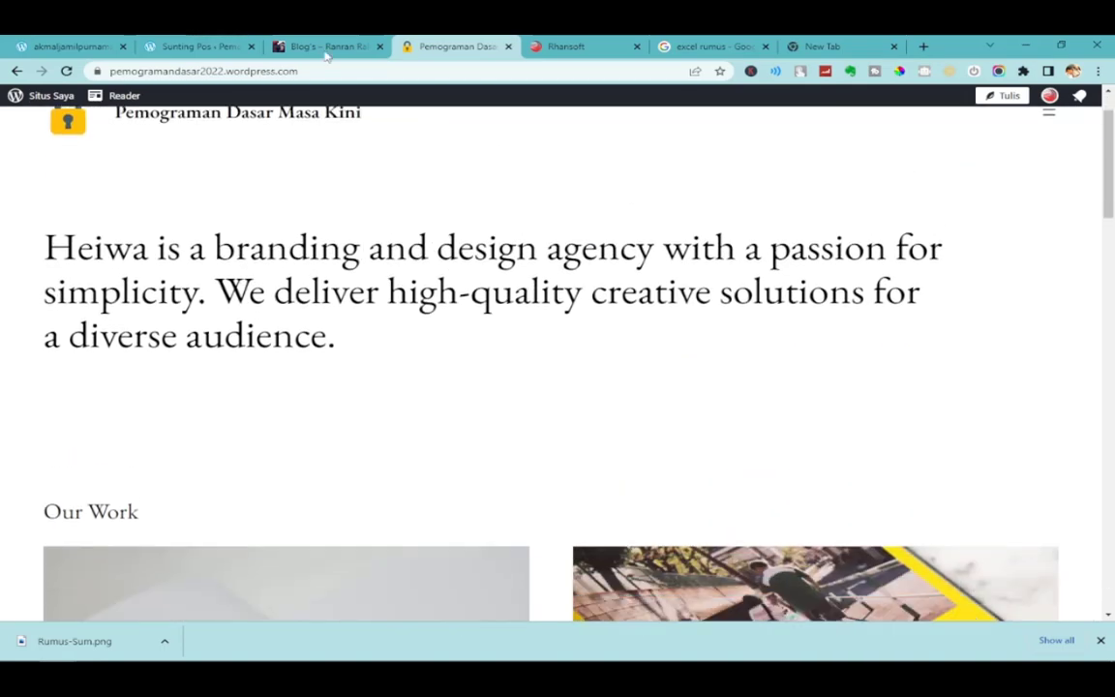
click(198, 46)
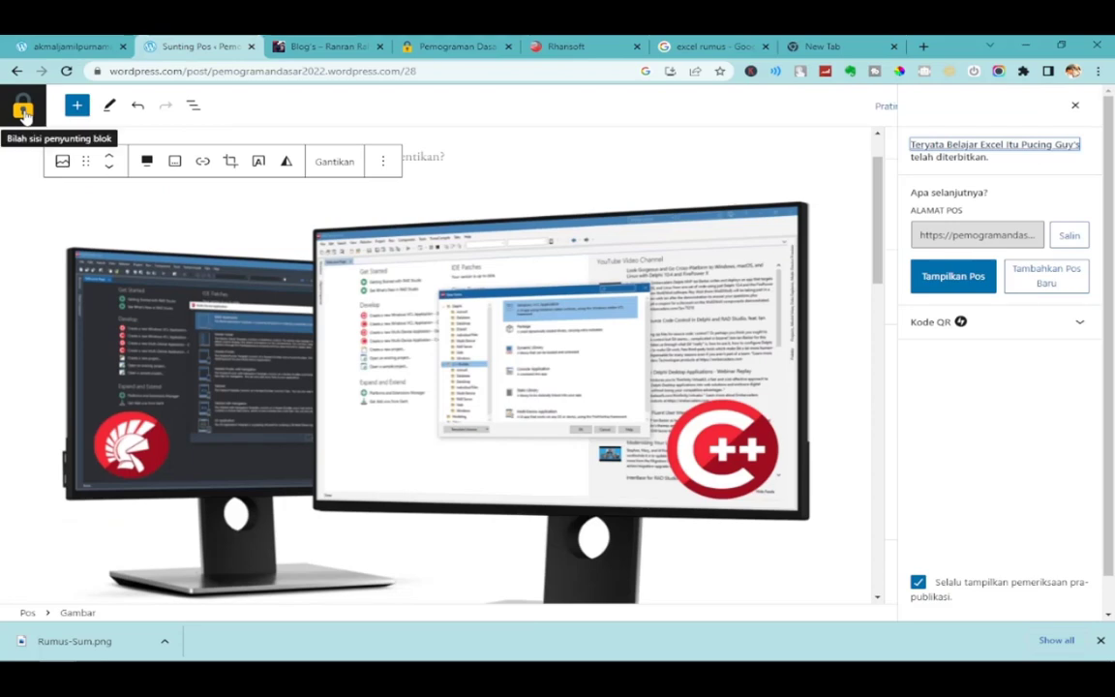
Leave the editor for the posts list, check the live site menu, then open Laman.
click(23, 113)
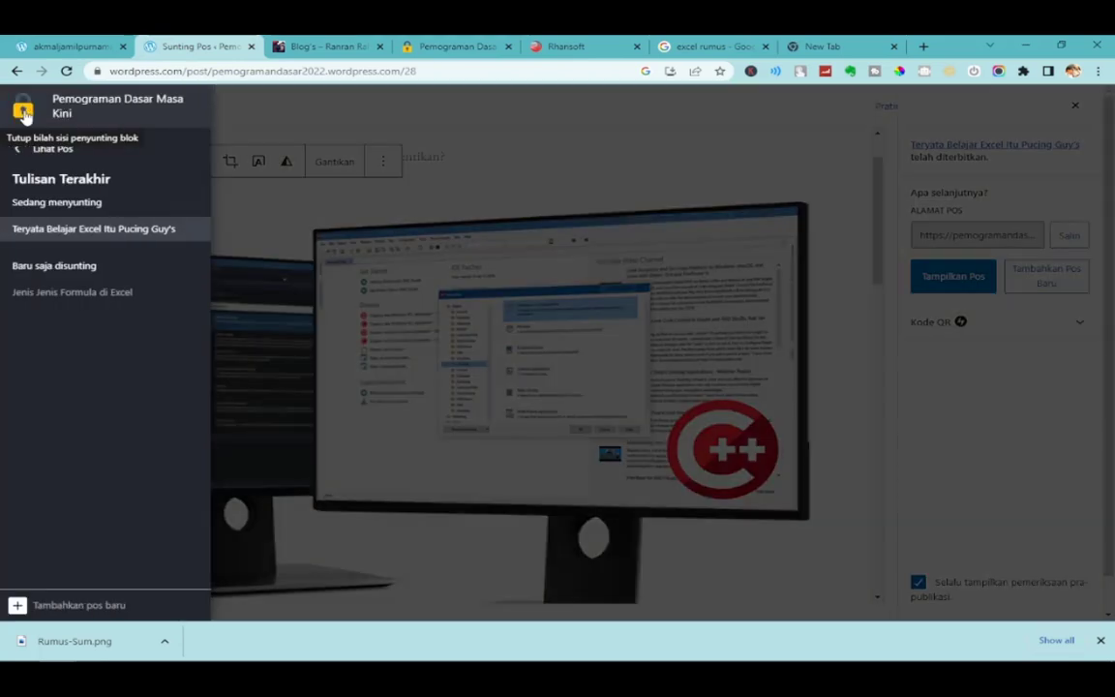
click(56, 150)
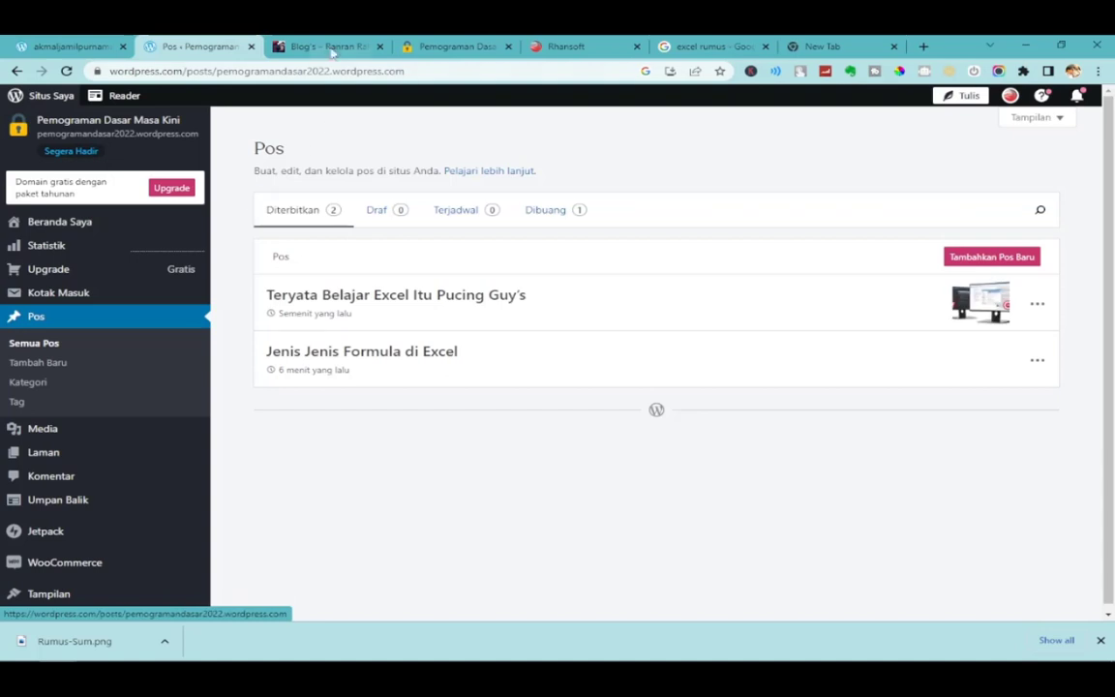
click(445, 46)
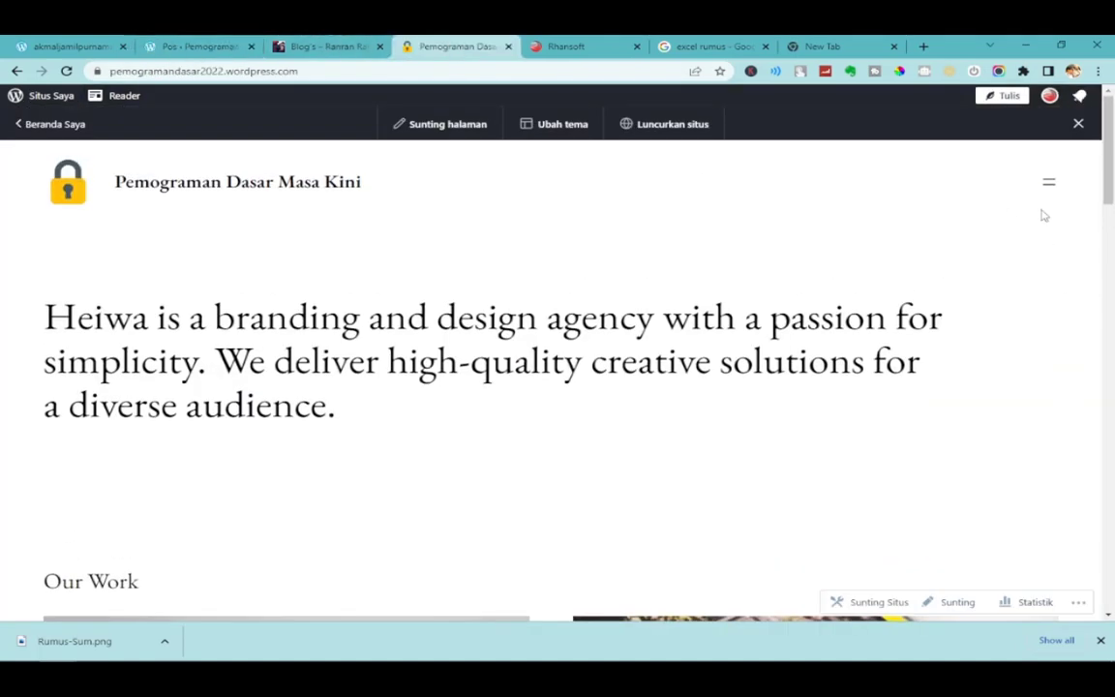
click(1050, 186)
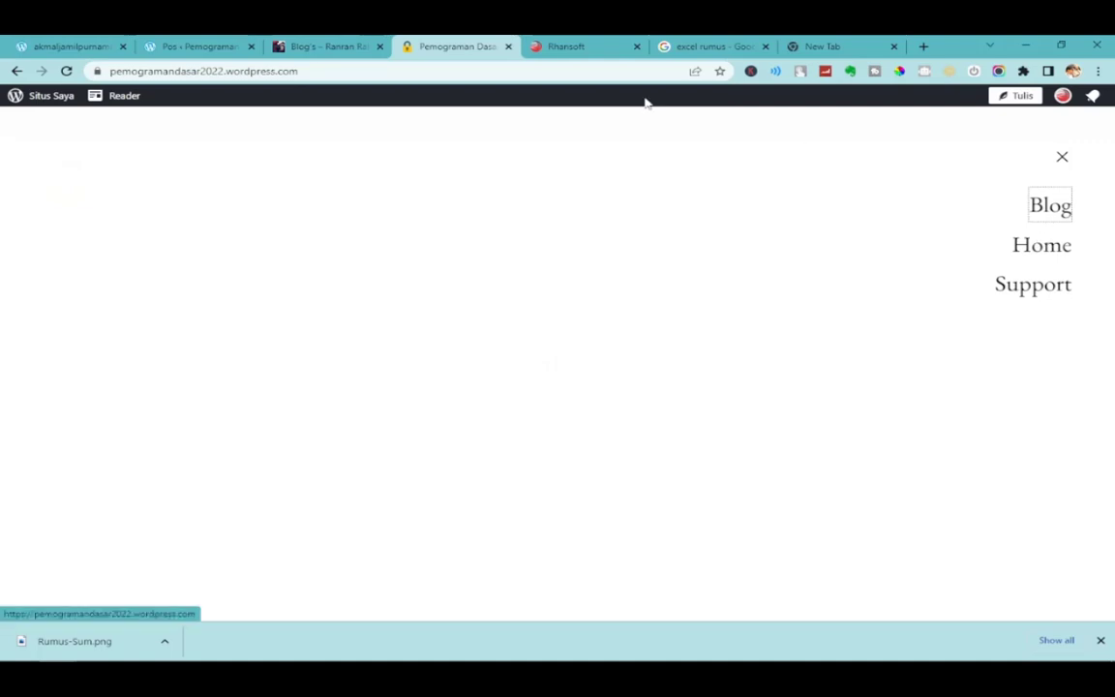
click(169, 44)
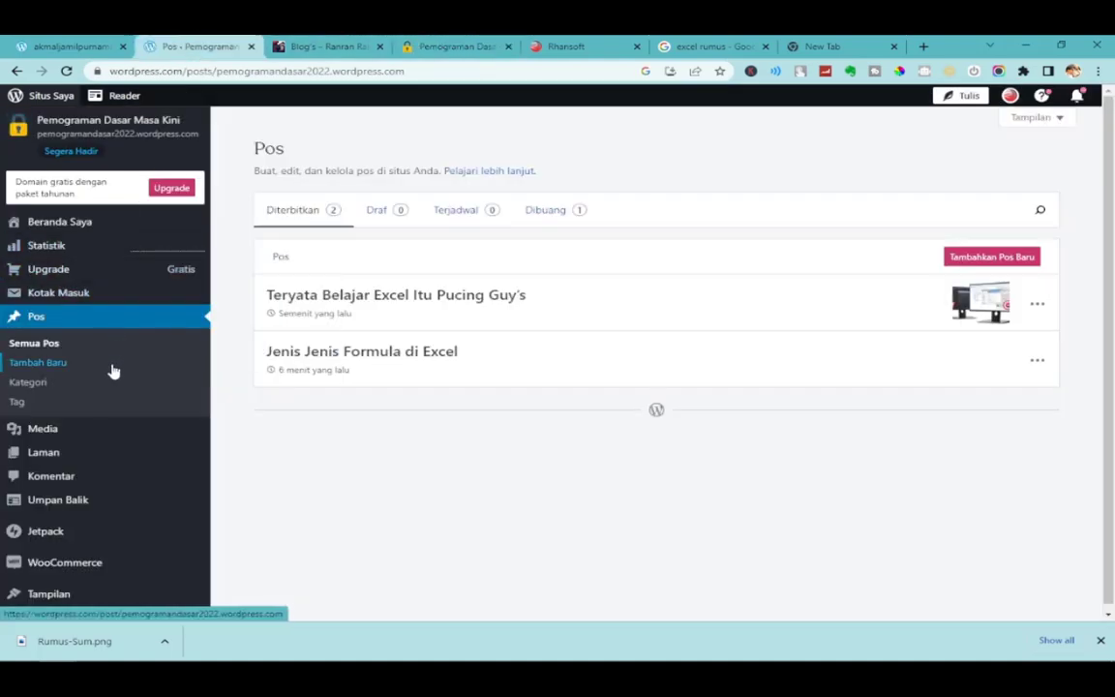
click(43, 453)
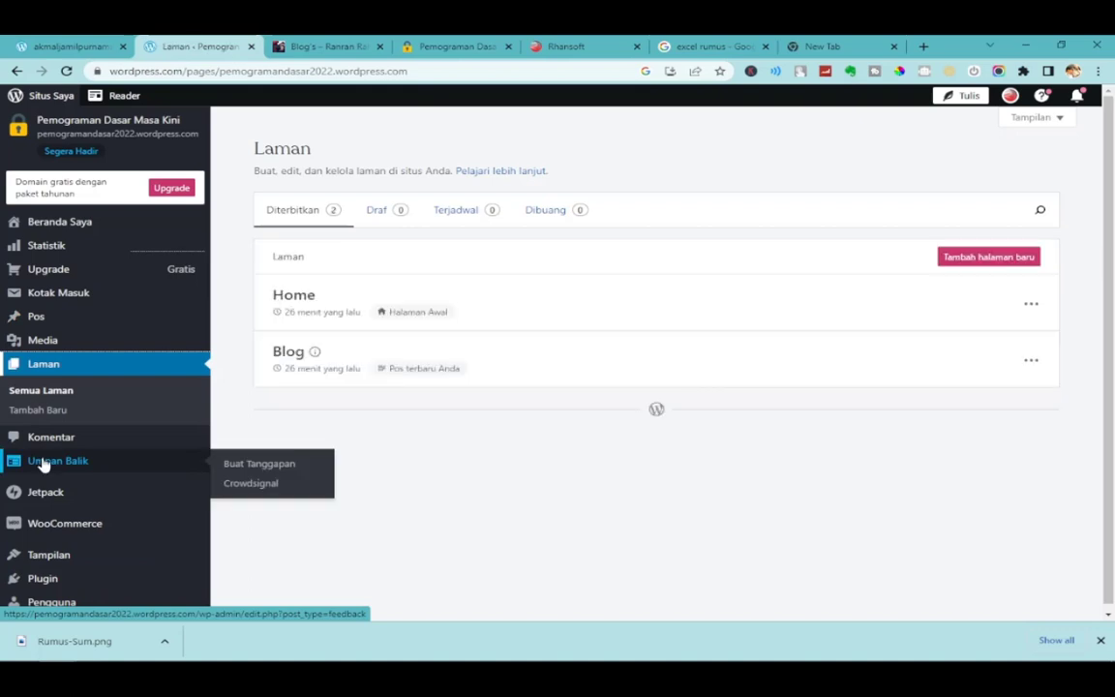
Choose Sunting from the Home page row's ⋯ menu.
click(1032, 307)
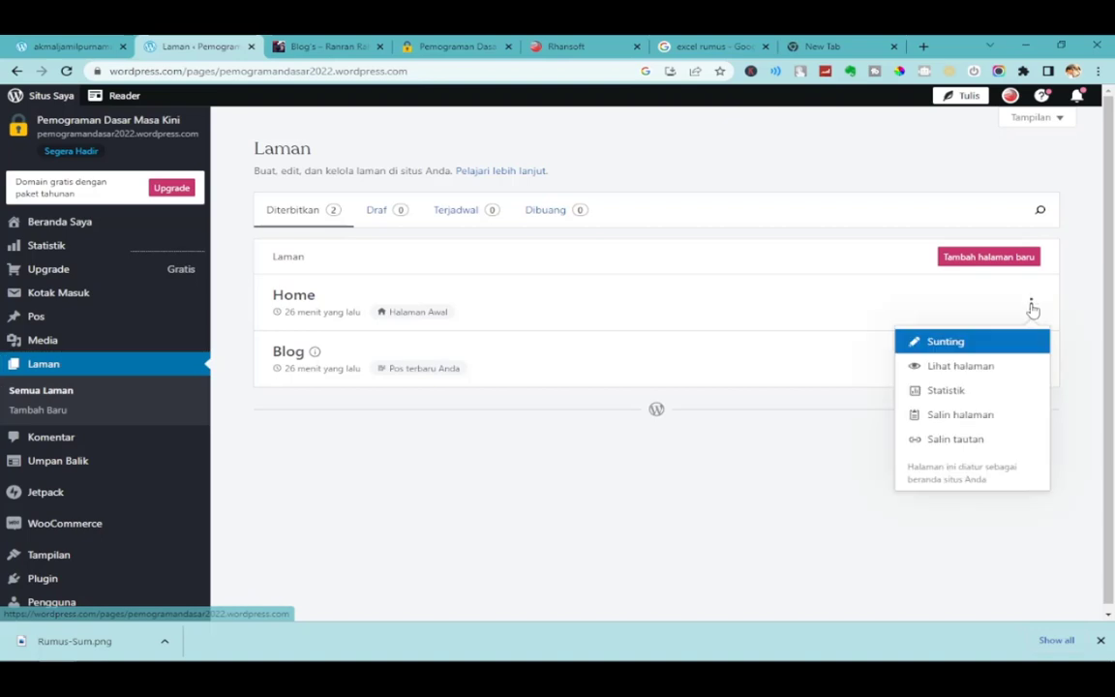
click(960, 347)
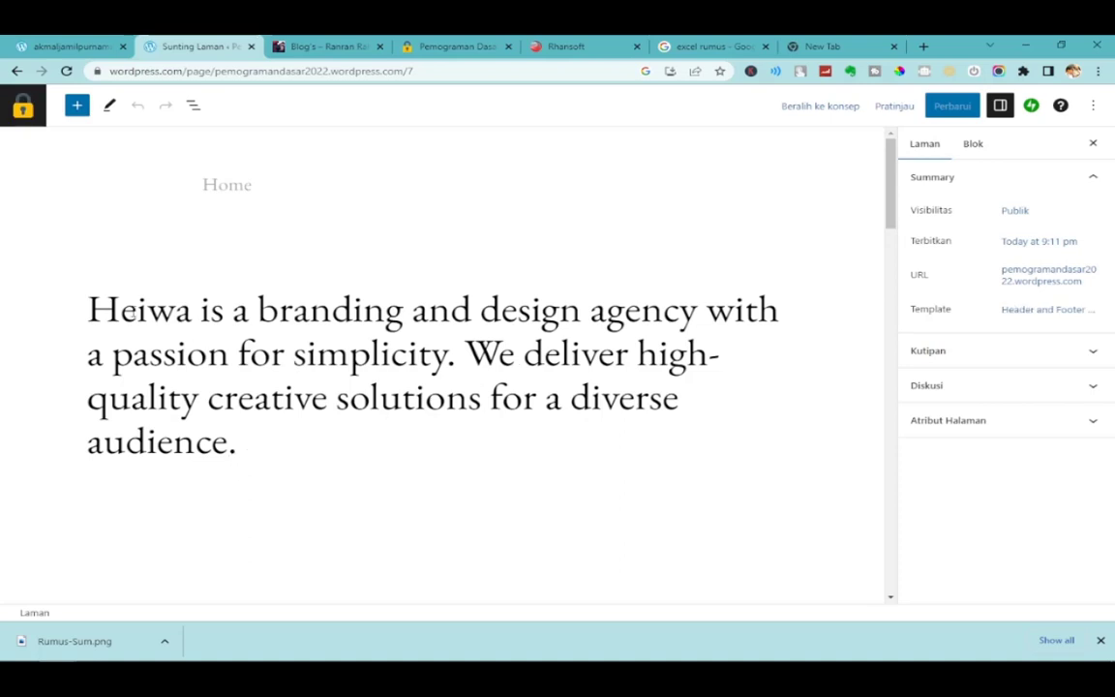
Replace the Heiwa heading with the pasted welcome text ending in '!!'.
click(198, 310)
drag(93, 308, 271, 438)
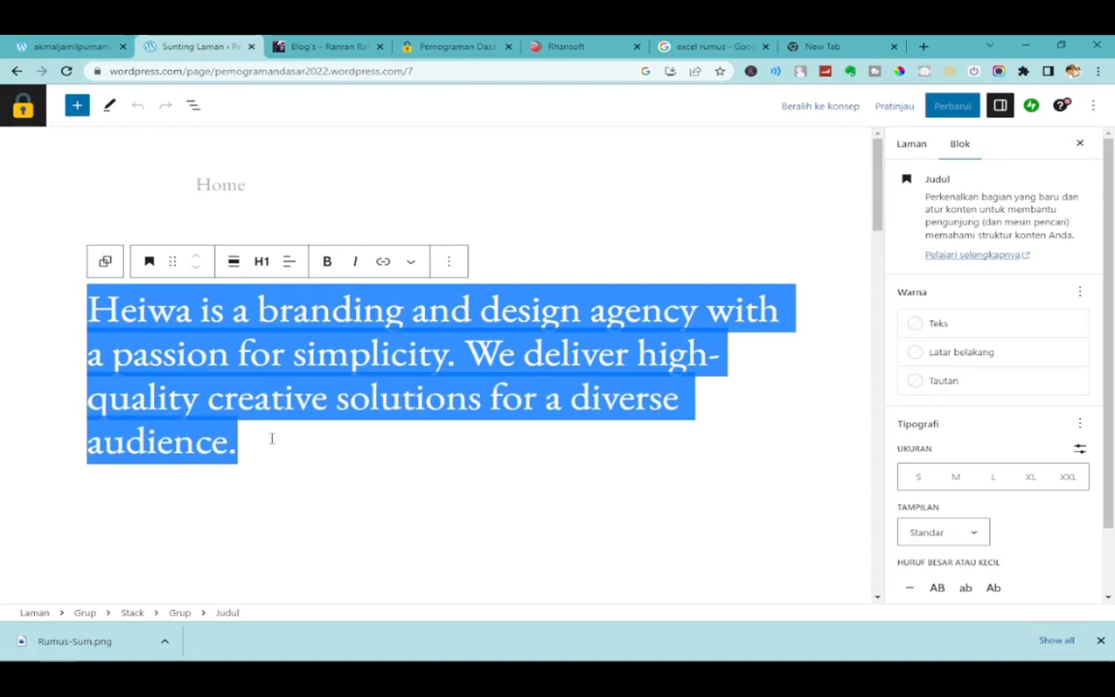
text(Selamat datang di Dunia Maya)
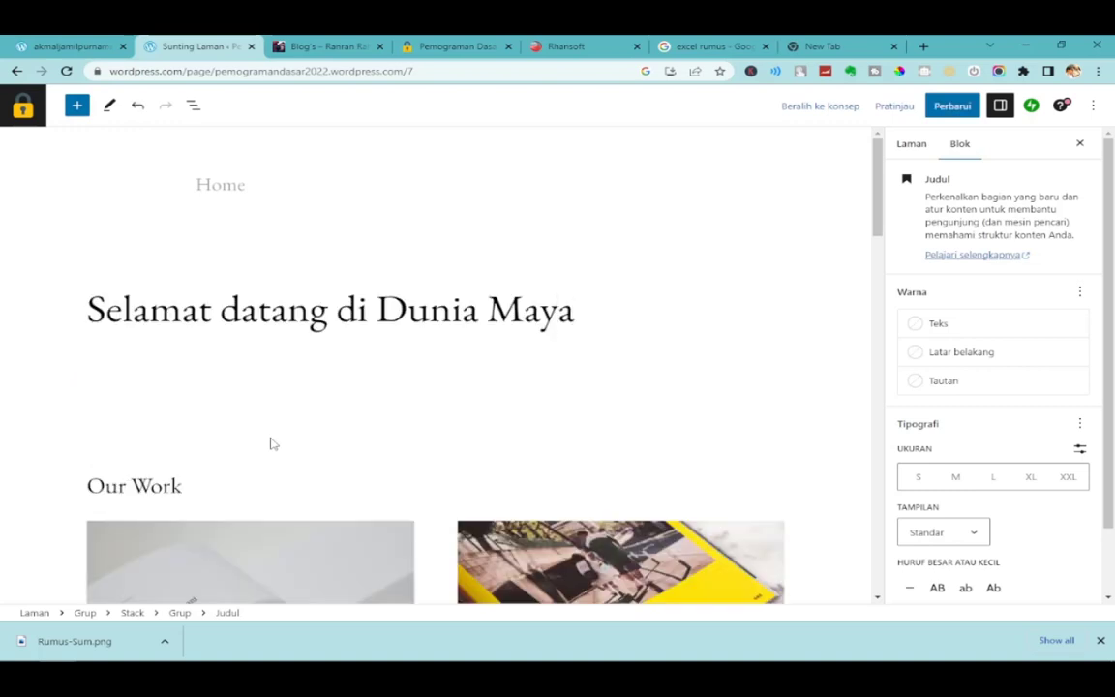
text(!!)
Scroll through the page blocks and save the Home page with Perbarui.
scroll(233, 436, down, 2)
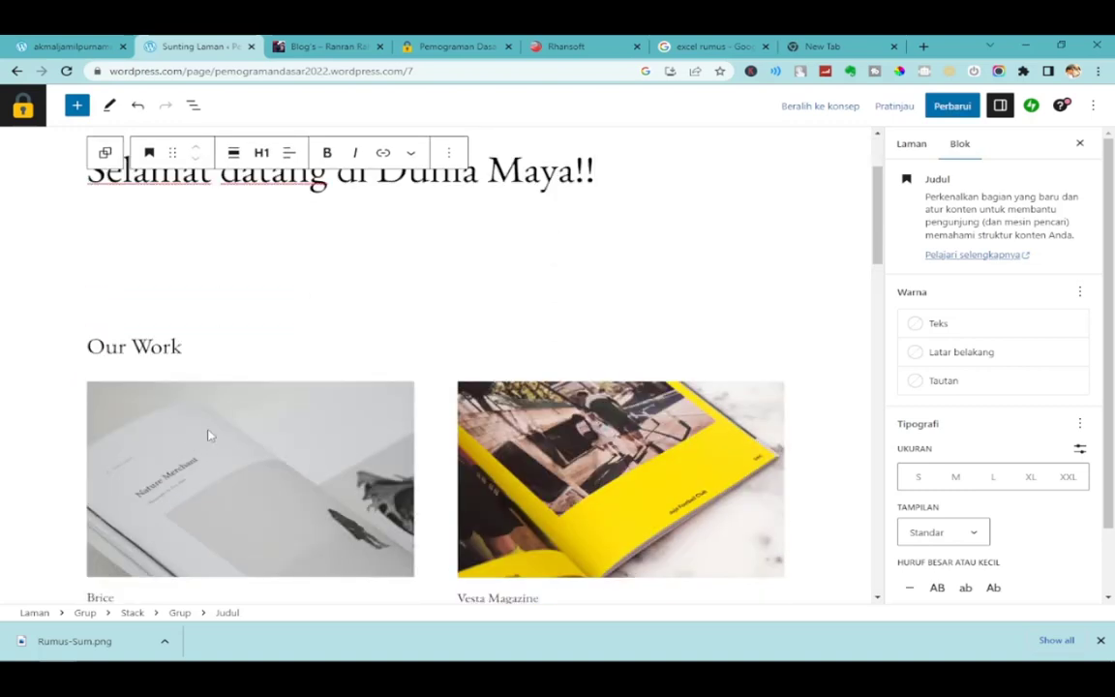
click(363, 460)
scroll(513, 407, down, 9)
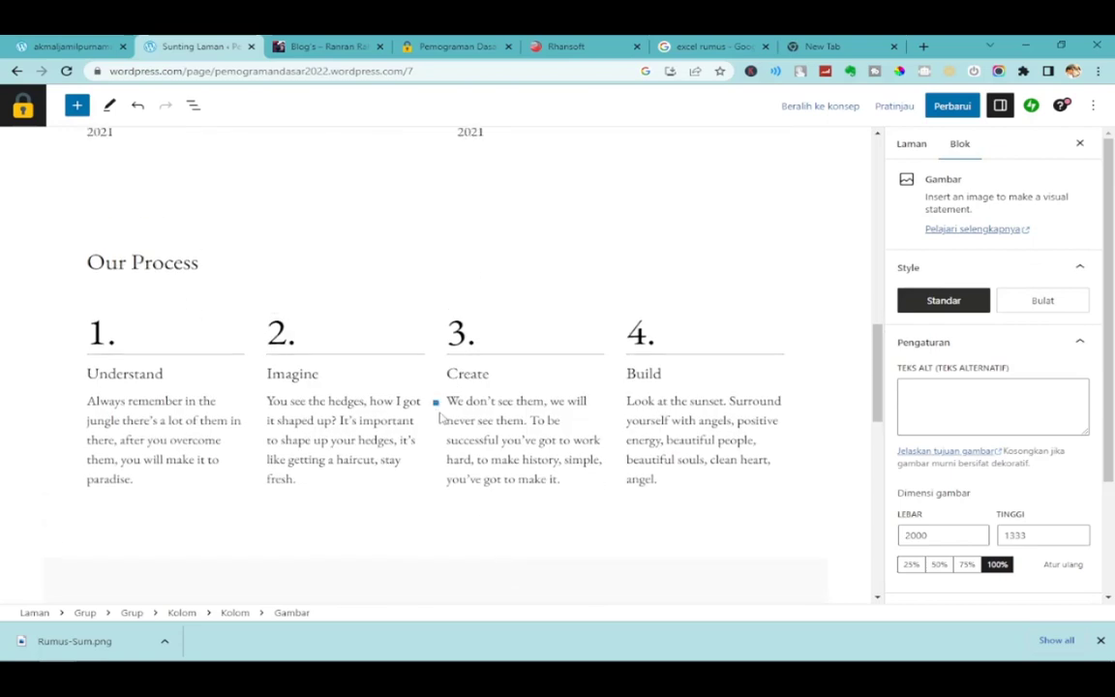
click(205, 401)
scroll(398, 452, down, 2)
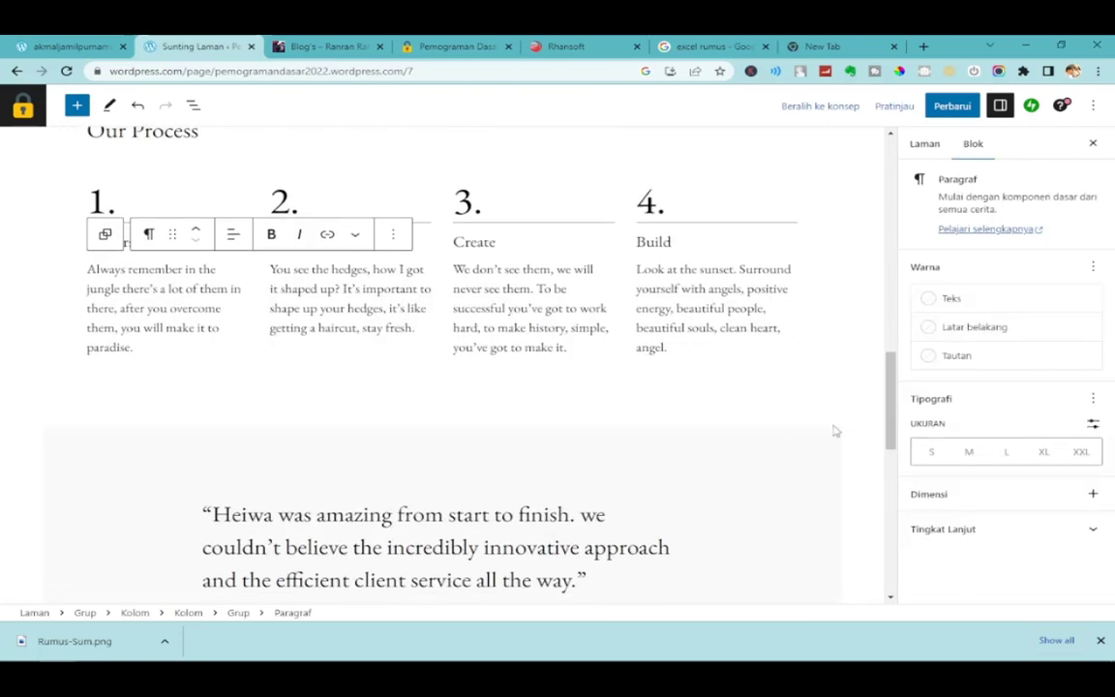
drag(891, 402, 902, 177)
click(673, 292)
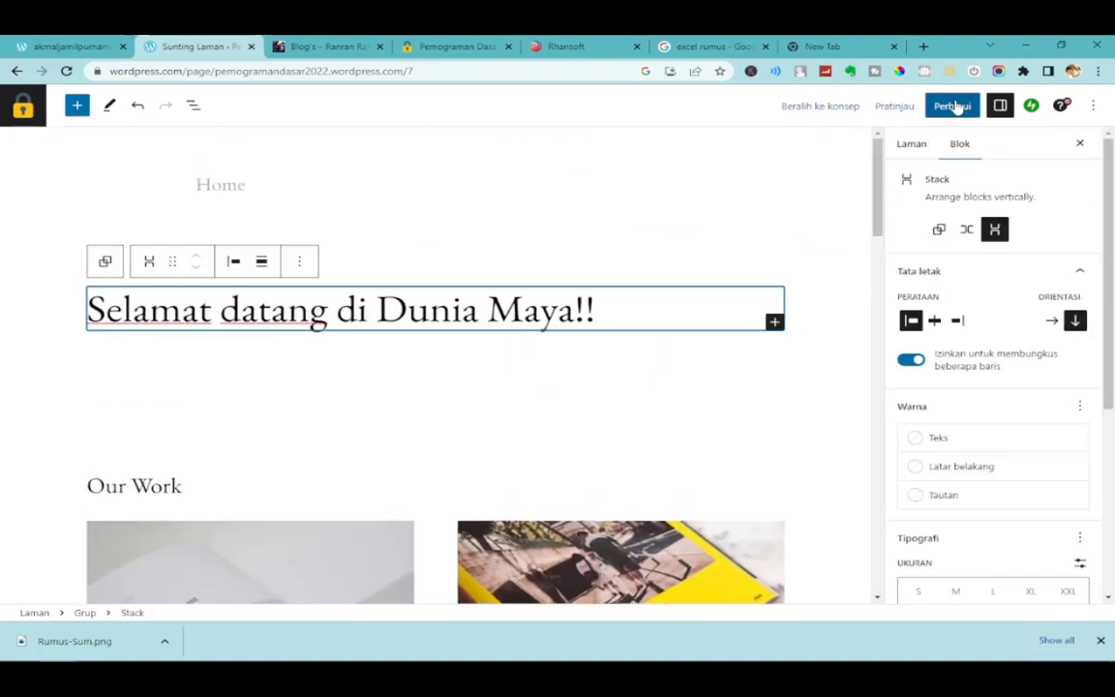
click(954, 106)
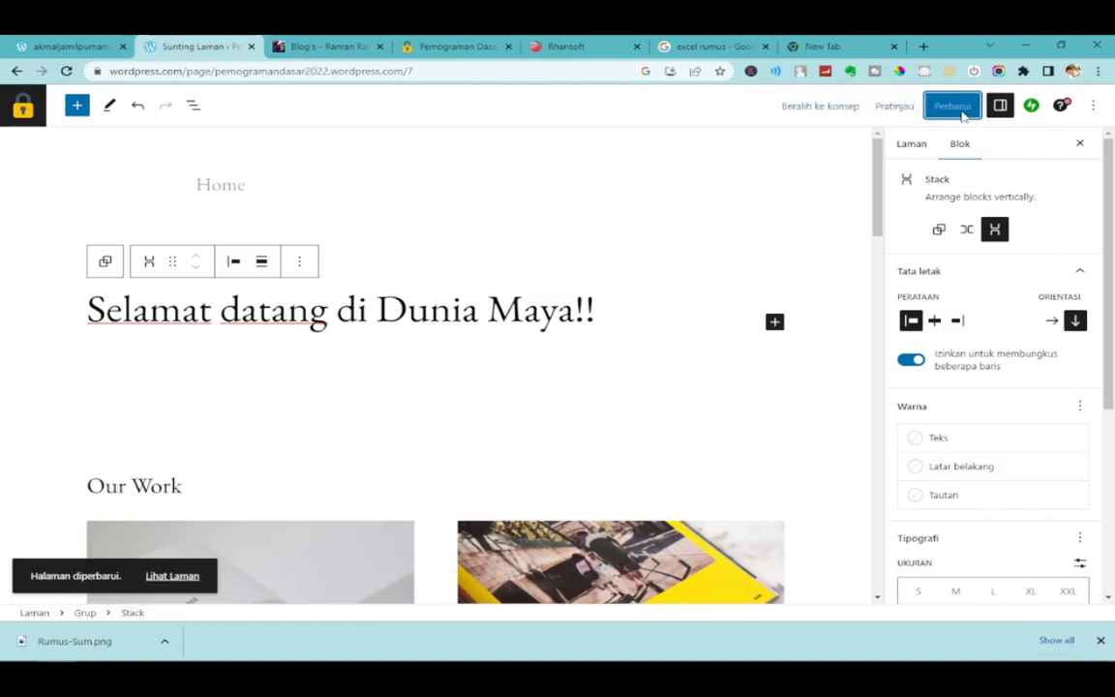
click(441, 46)
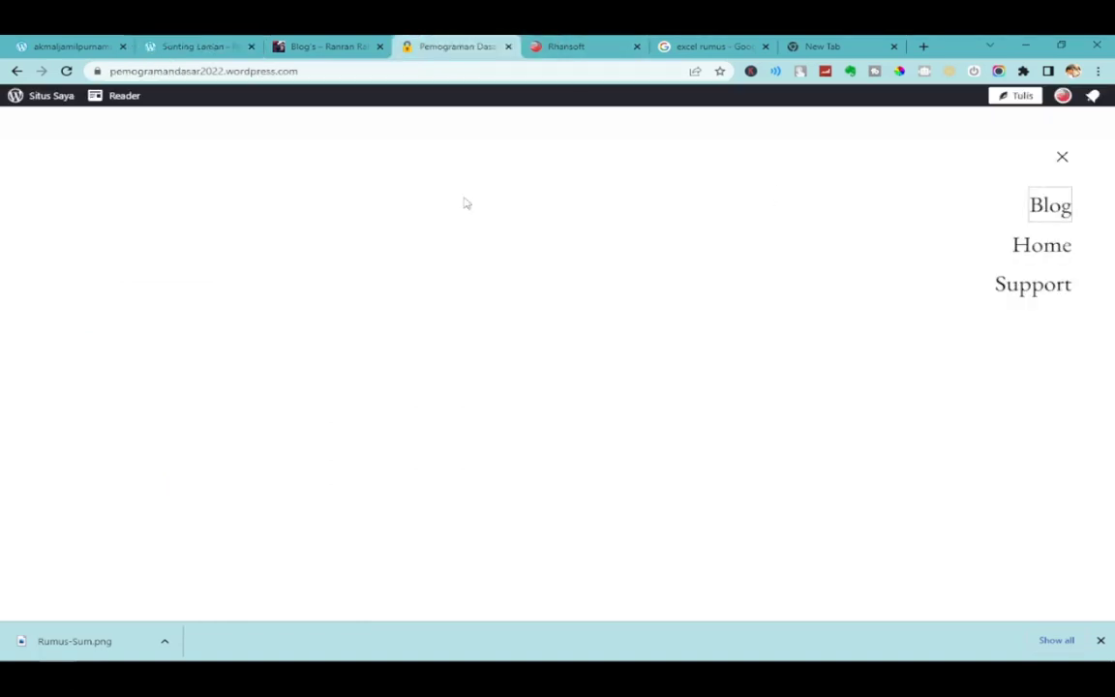
click(1044, 249)
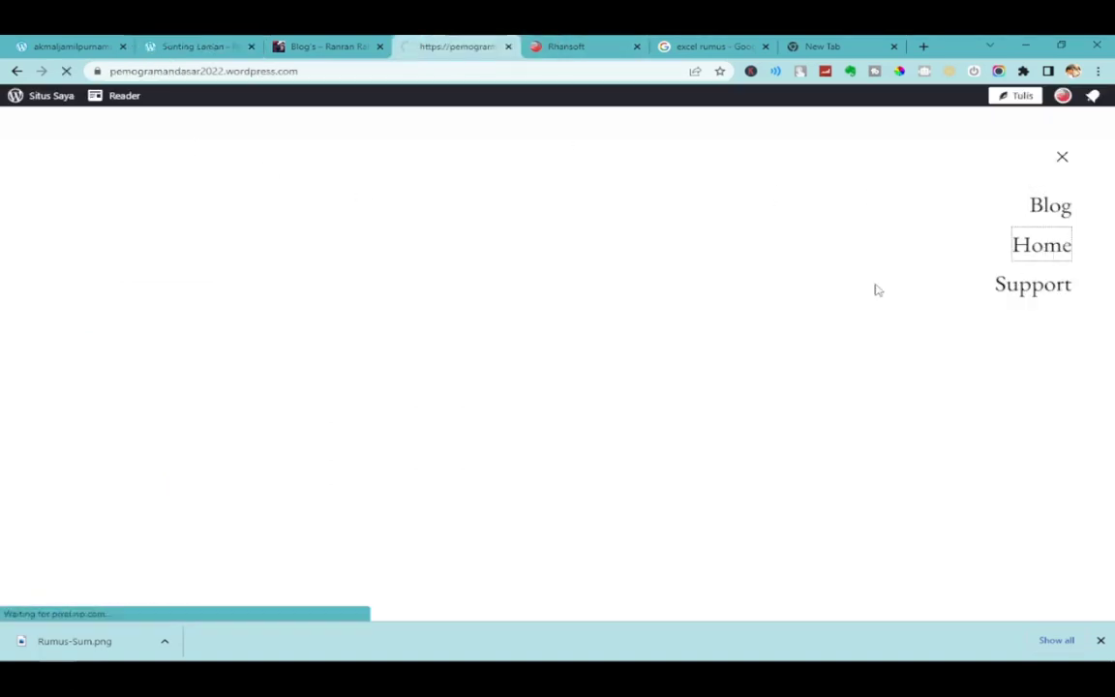
scroll(545, 413, down, 1)
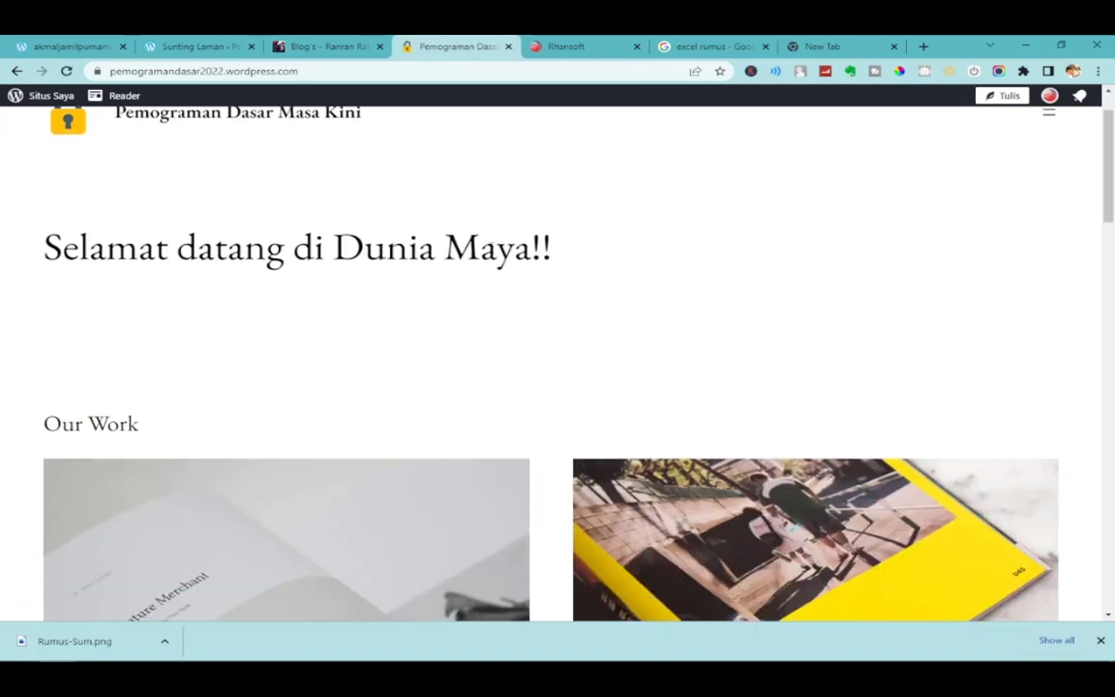
scroll(597, 428, down, 10)
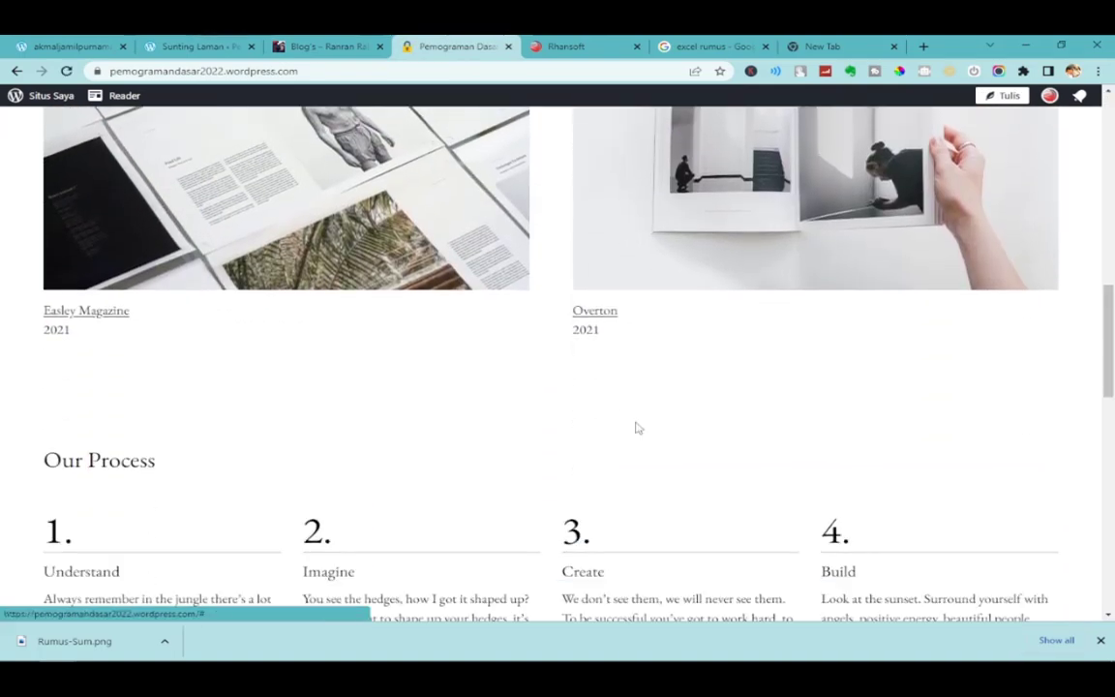
click(1102, 642)
scroll(552, 388, down, 6)
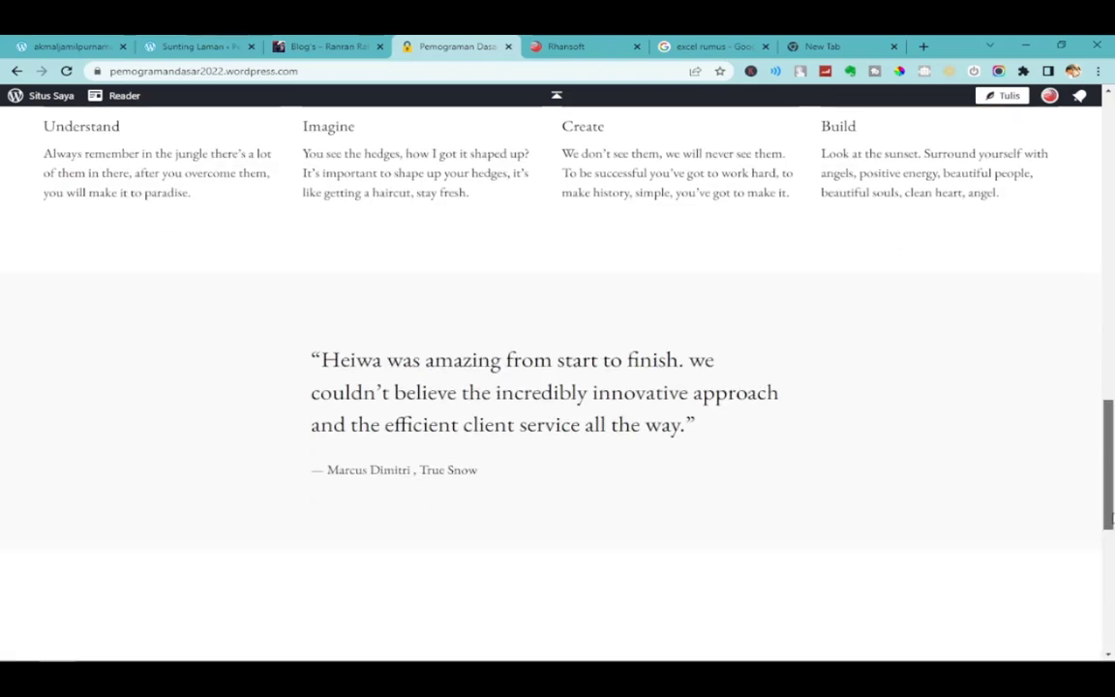
drag(1108, 566, 1108, 196)
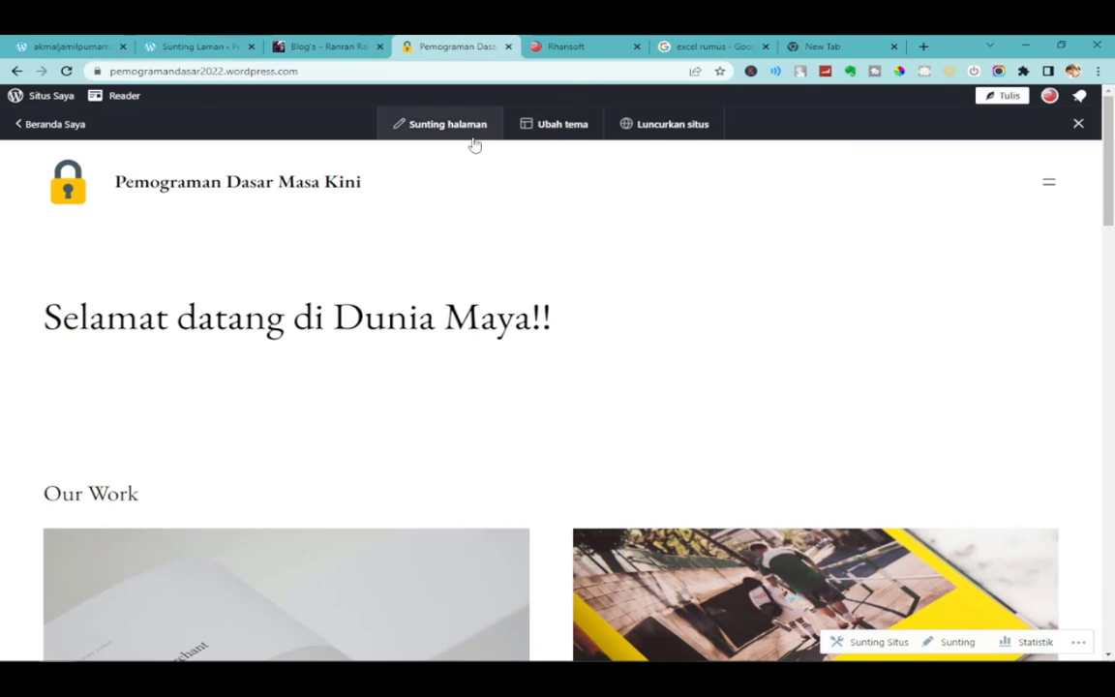
mouse_move(476, 647)
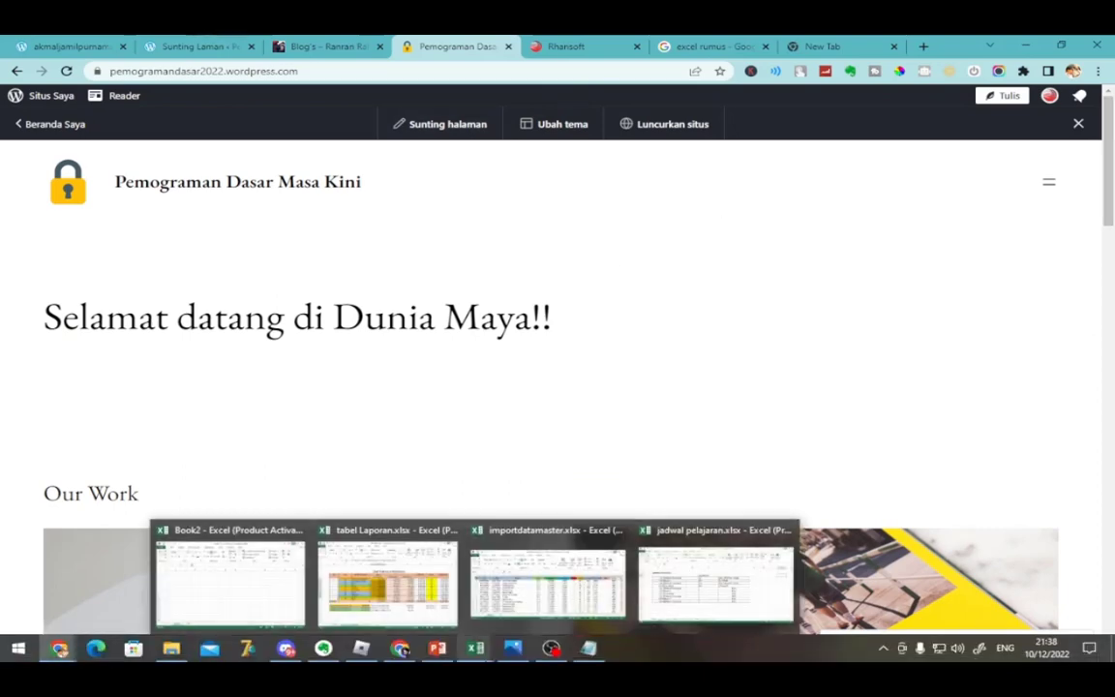
Exit the Home page editor to the dashboard and open the Pos list.
click(324, 45)
click(433, 45)
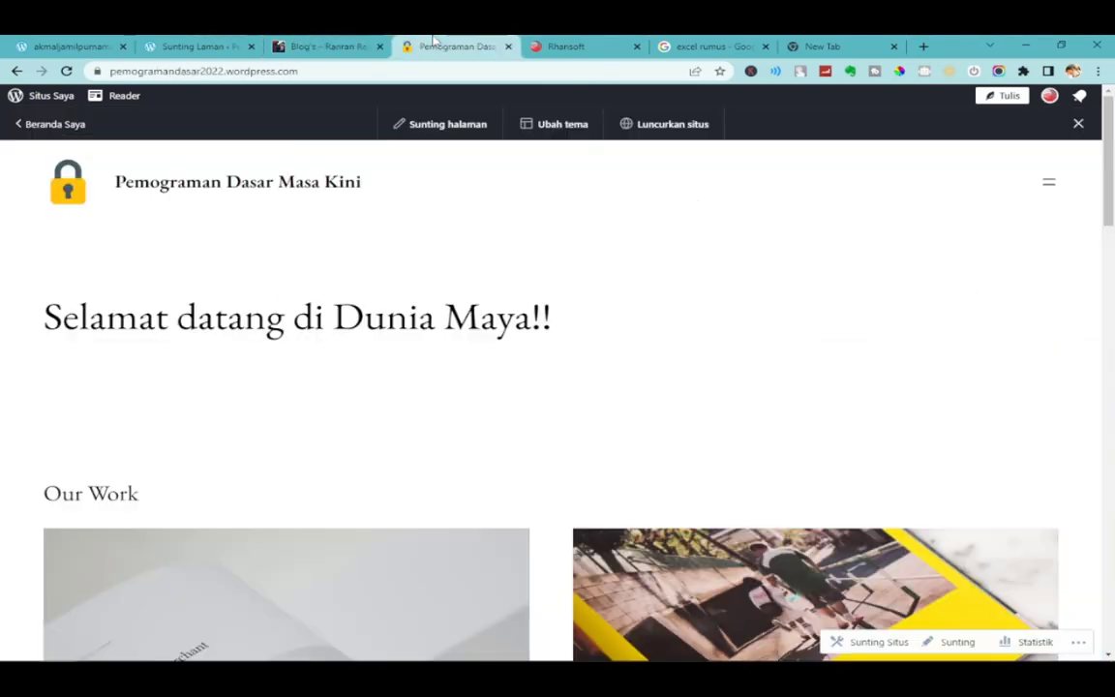
click(206, 45)
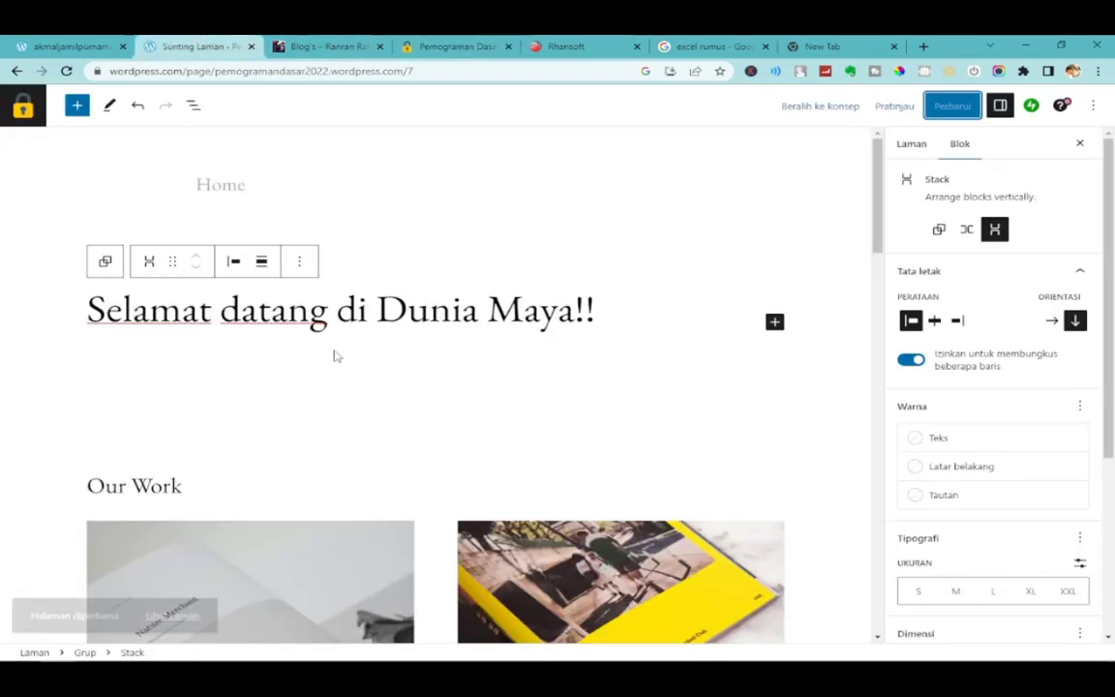
click(27, 102)
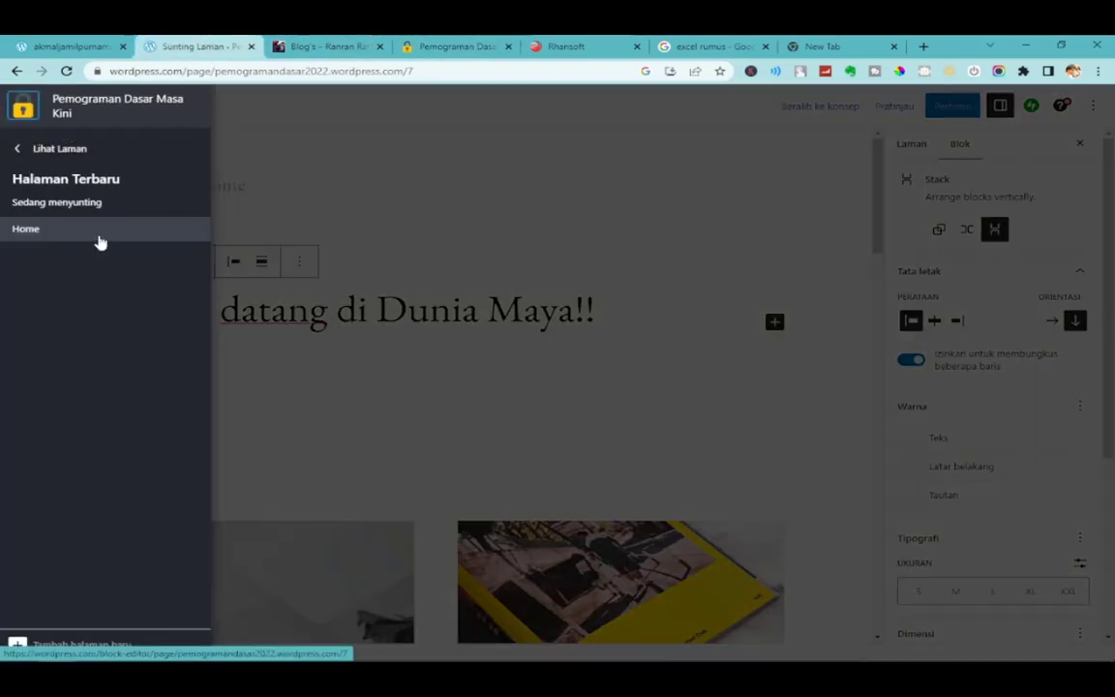
click(50, 154)
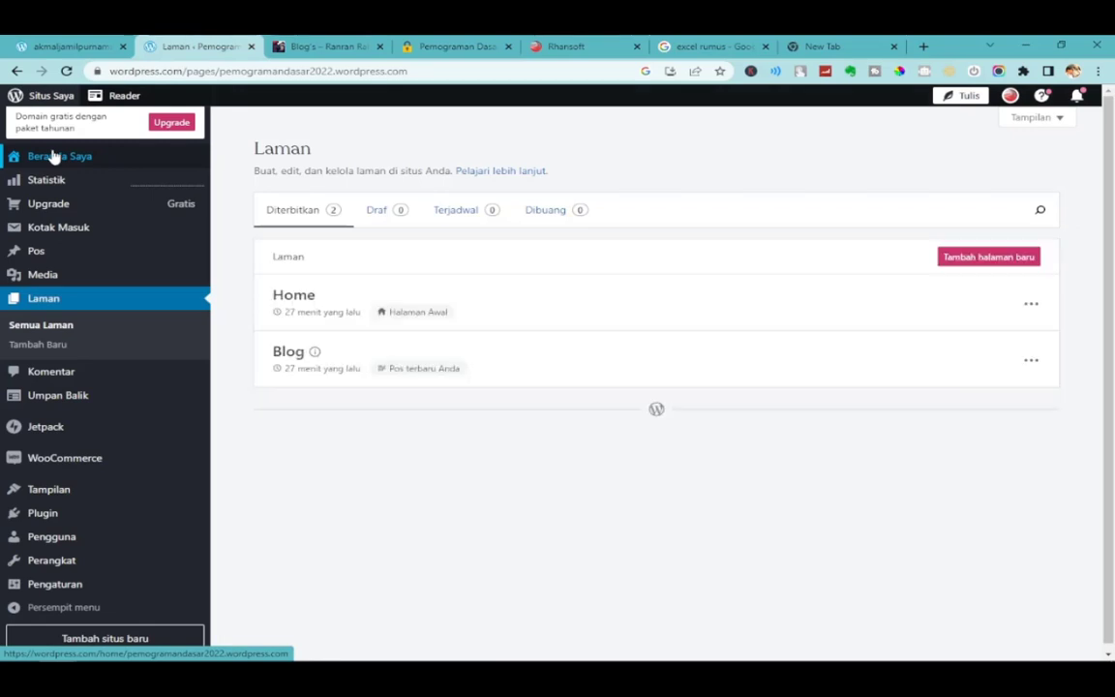
mouse_move(126, 260)
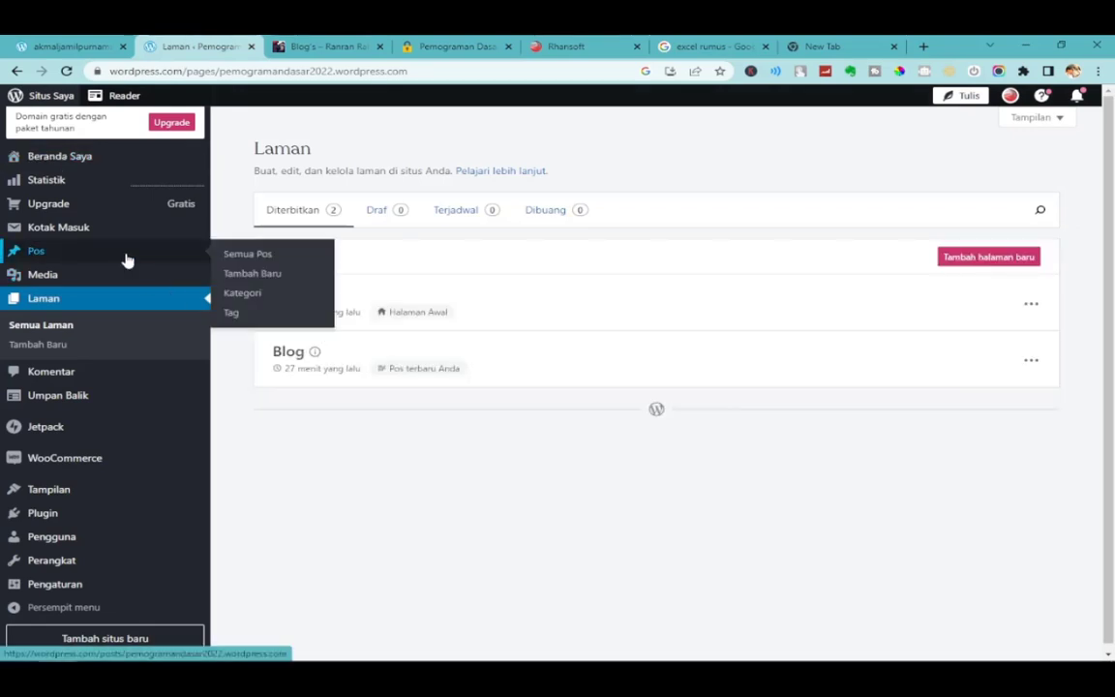
click(126, 260)
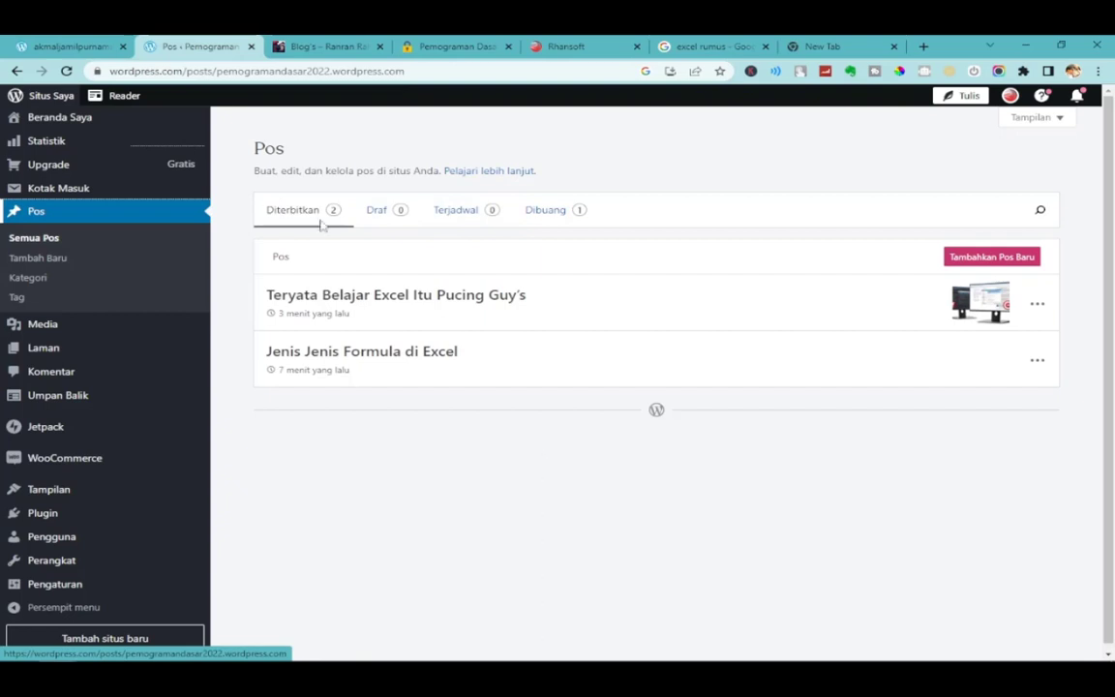
double_click(167, 70)
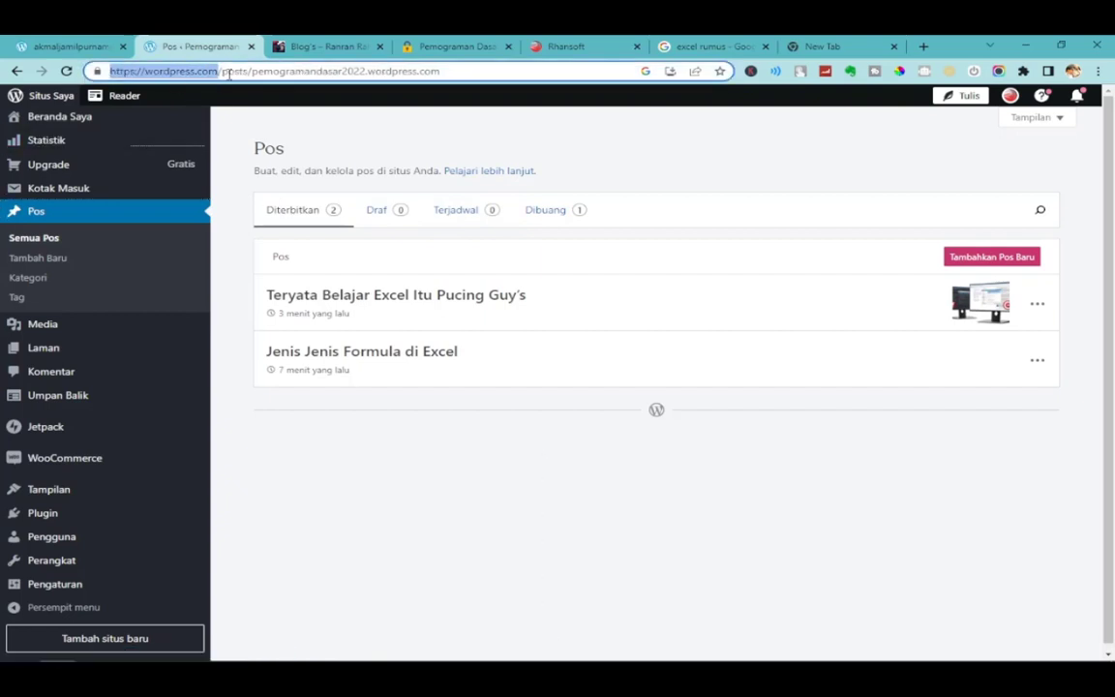
click(394, 515)
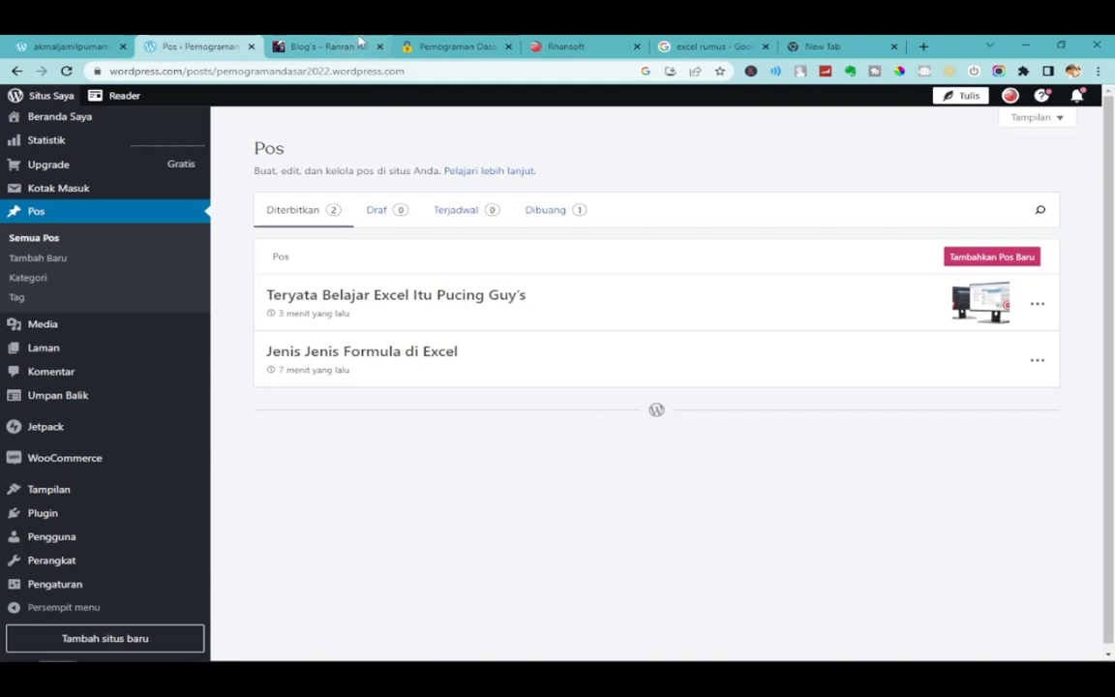
On the live site, open the Blog page from the navigation menu.
click(436, 45)
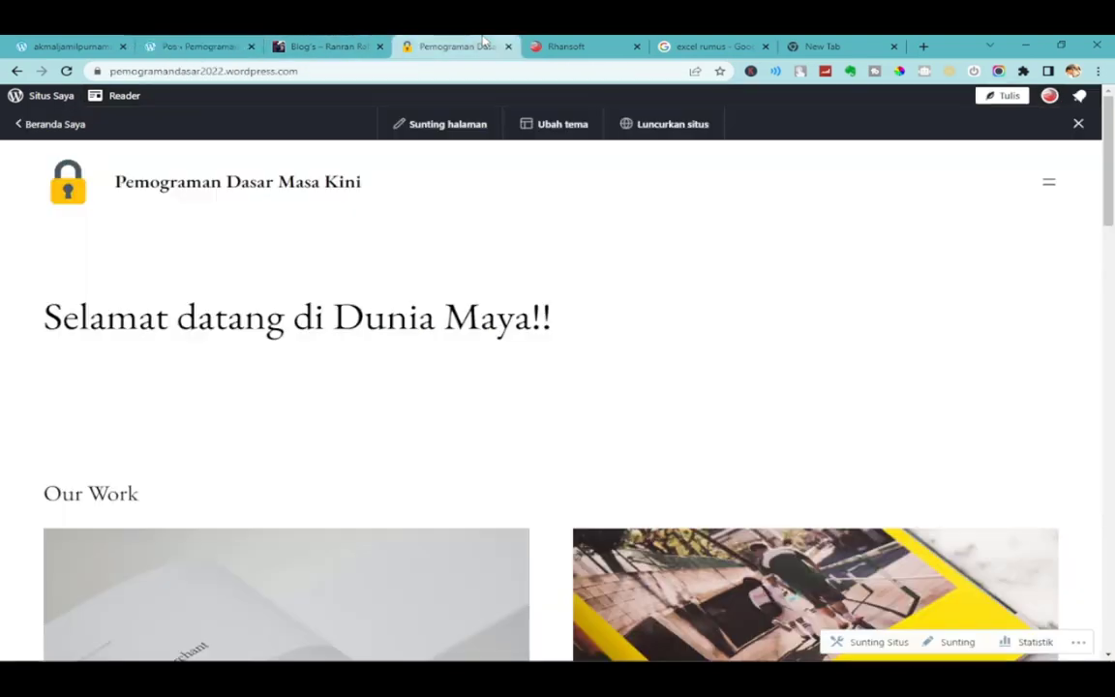
click(1059, 178)
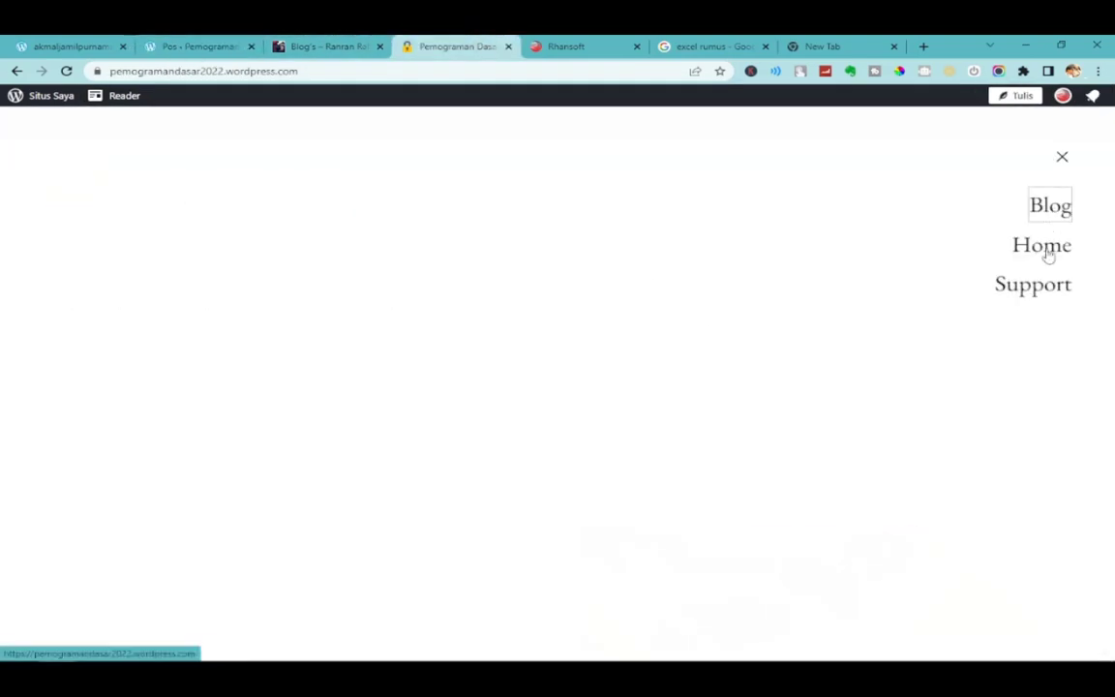
click(1060, 209)
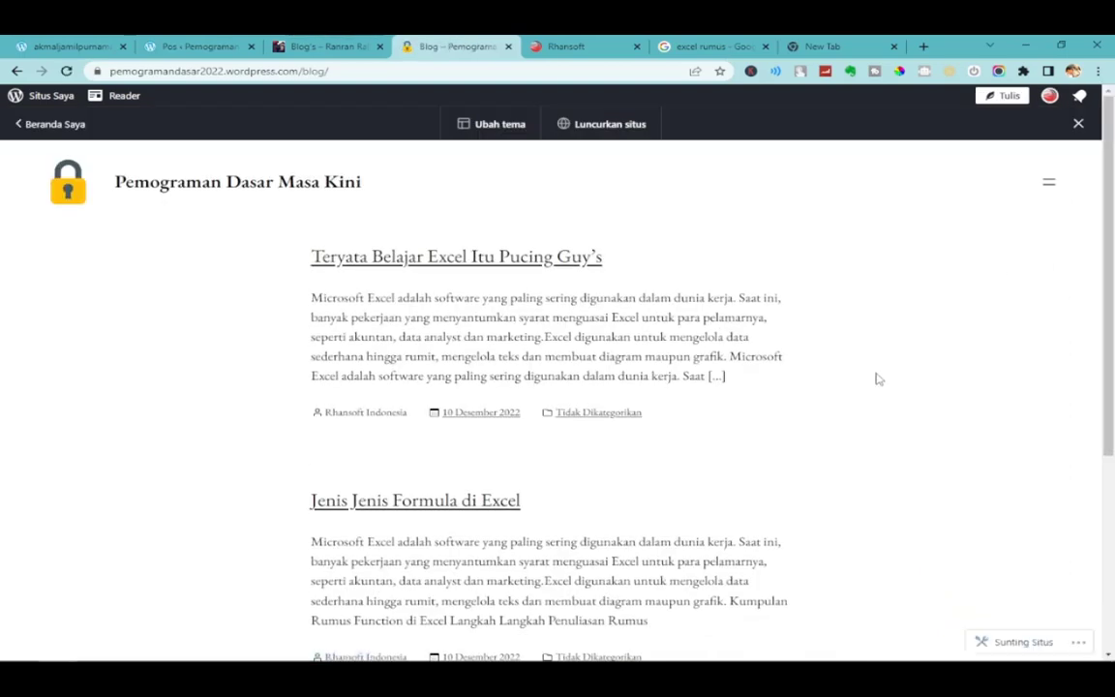
drag(303, 71, 490, 67)
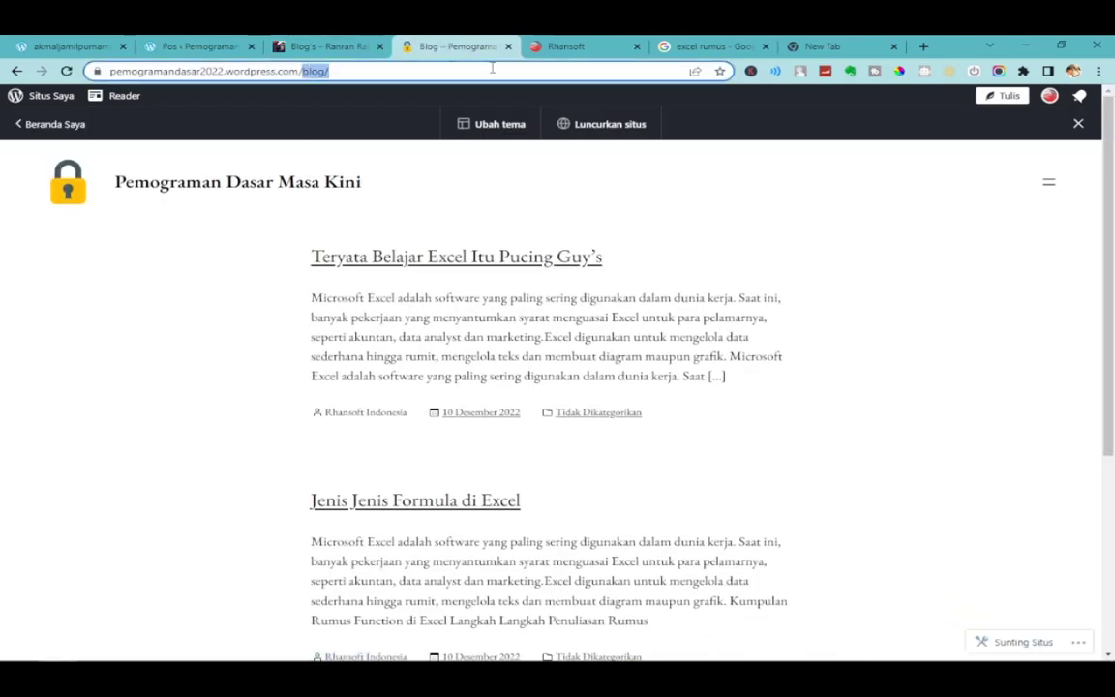
key(shift+Home)
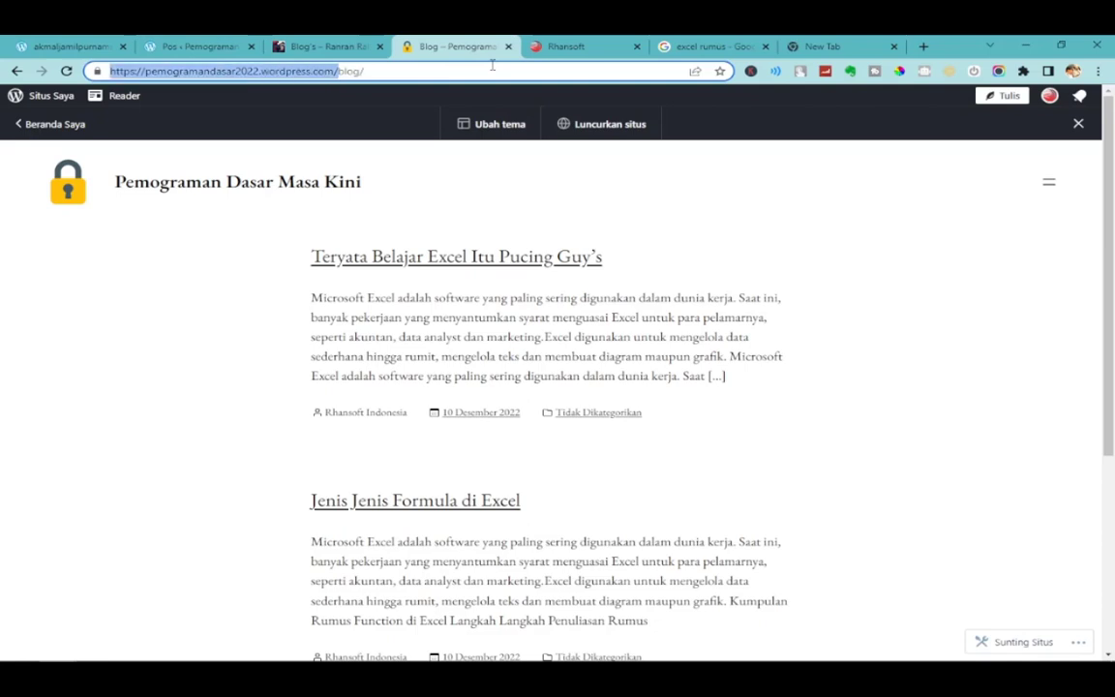
key(End)
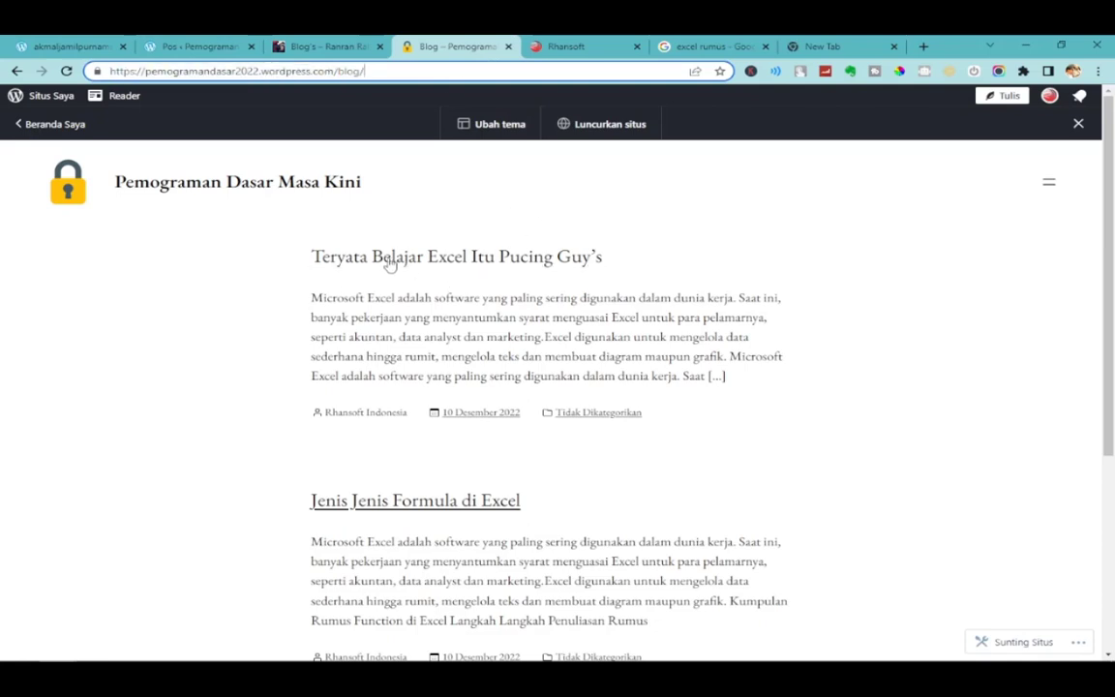
Open the Teryata Belajar Excel Itu Pucing Guy's post and copy its URL from the address bar.
click(388, 268)
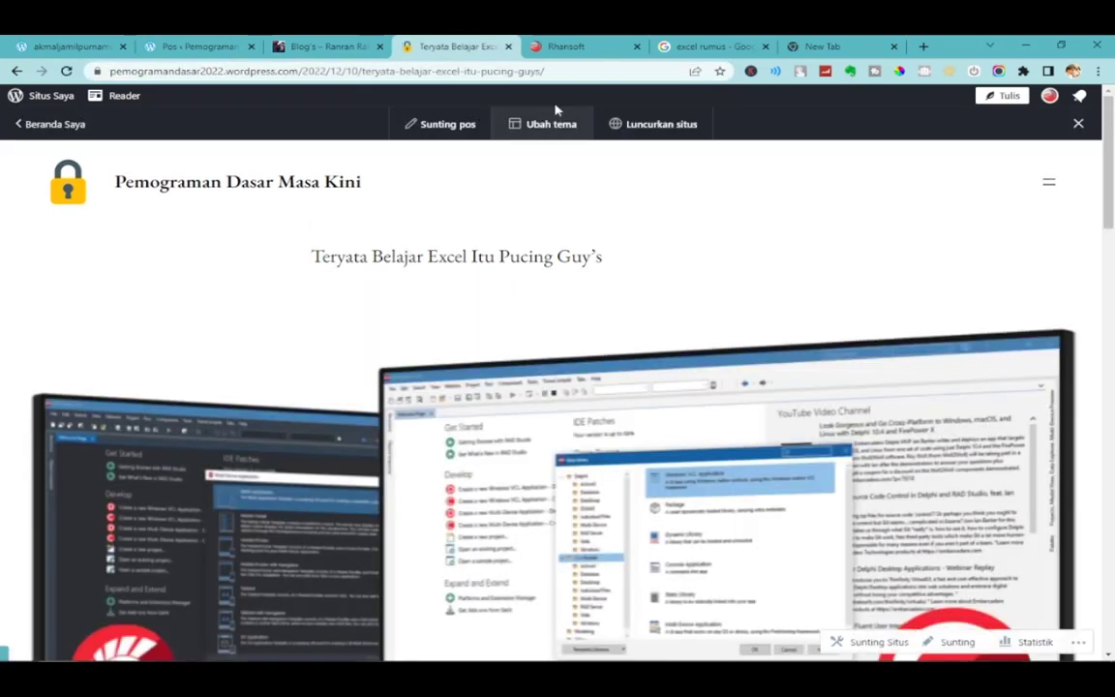
click(566, 70)
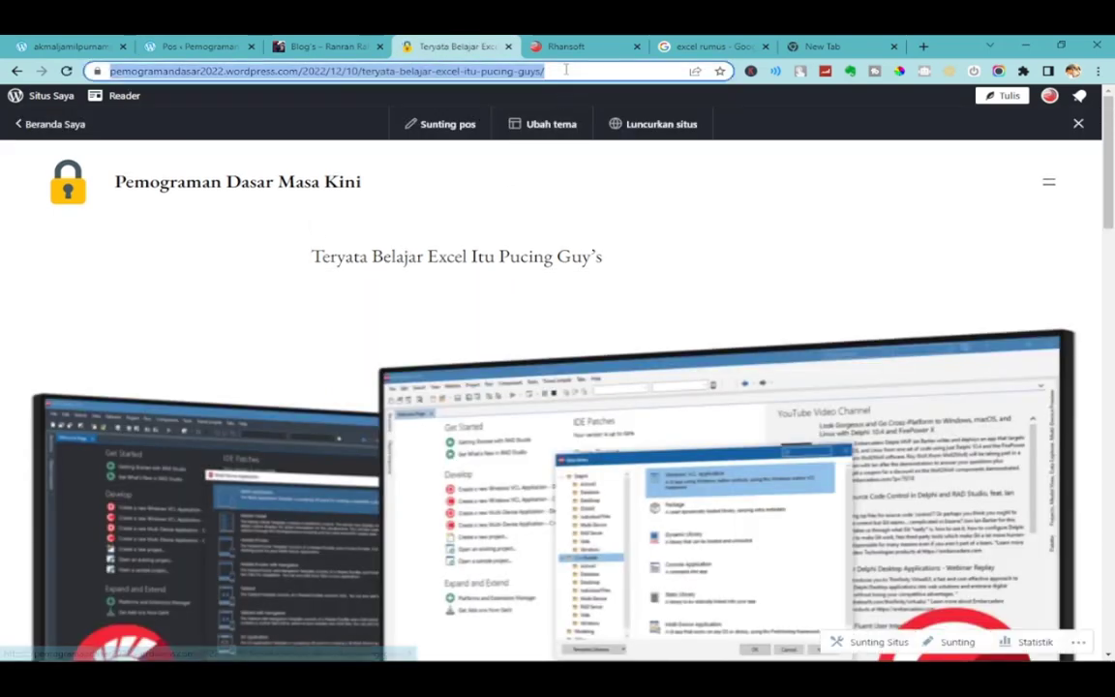
right_click(566, 70)
click(620, 147)
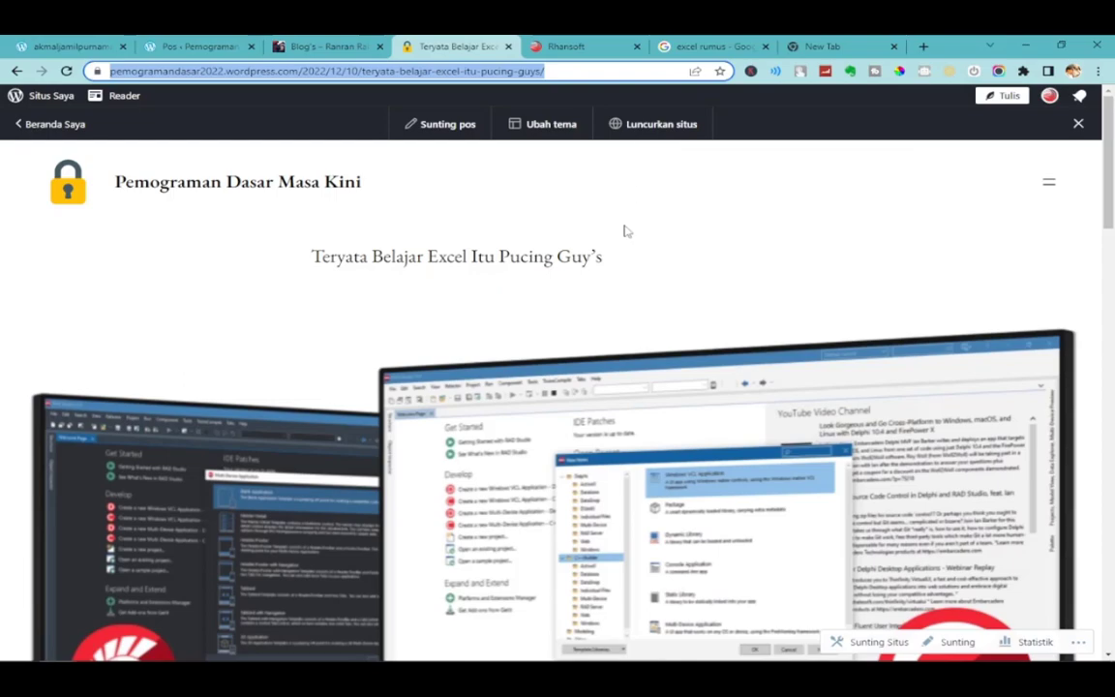
scroll(605, 344, down, 5)
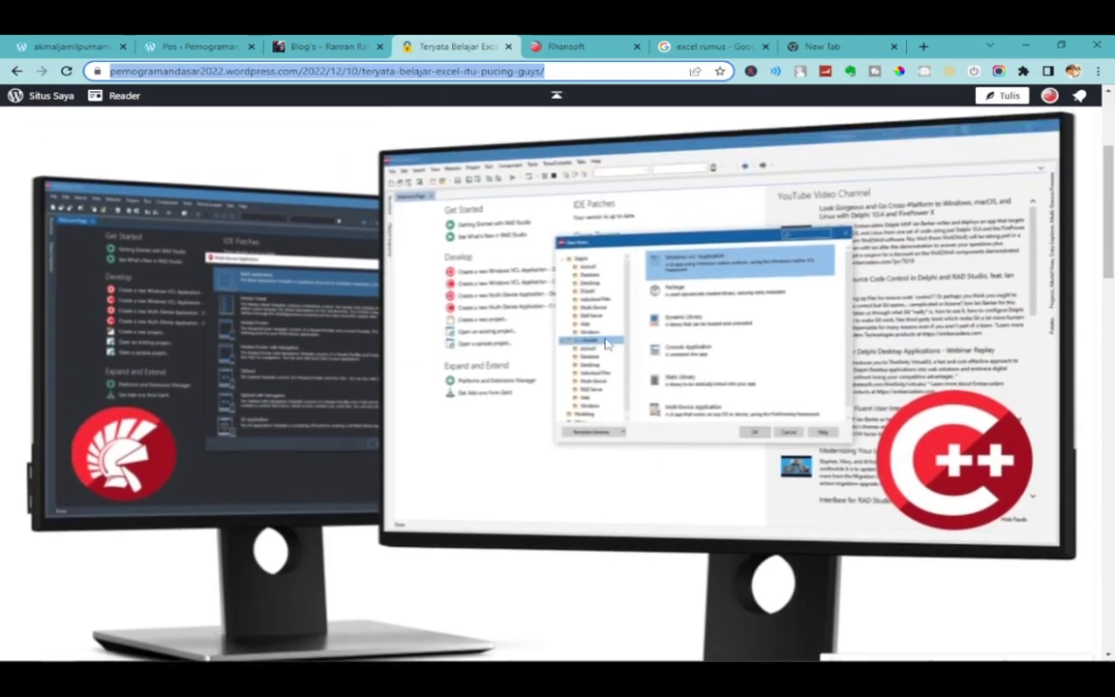
scroll(604, 346, down, 5)
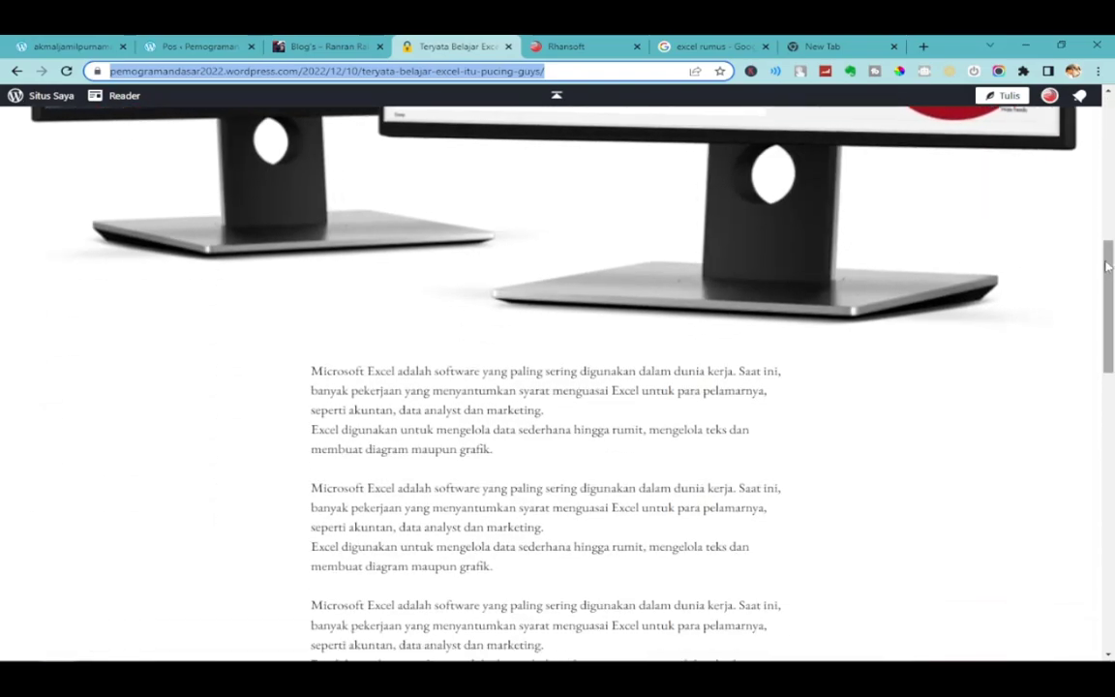
drag(1109, 280, 1104, 114)
scroll(543, 378, up, 3)
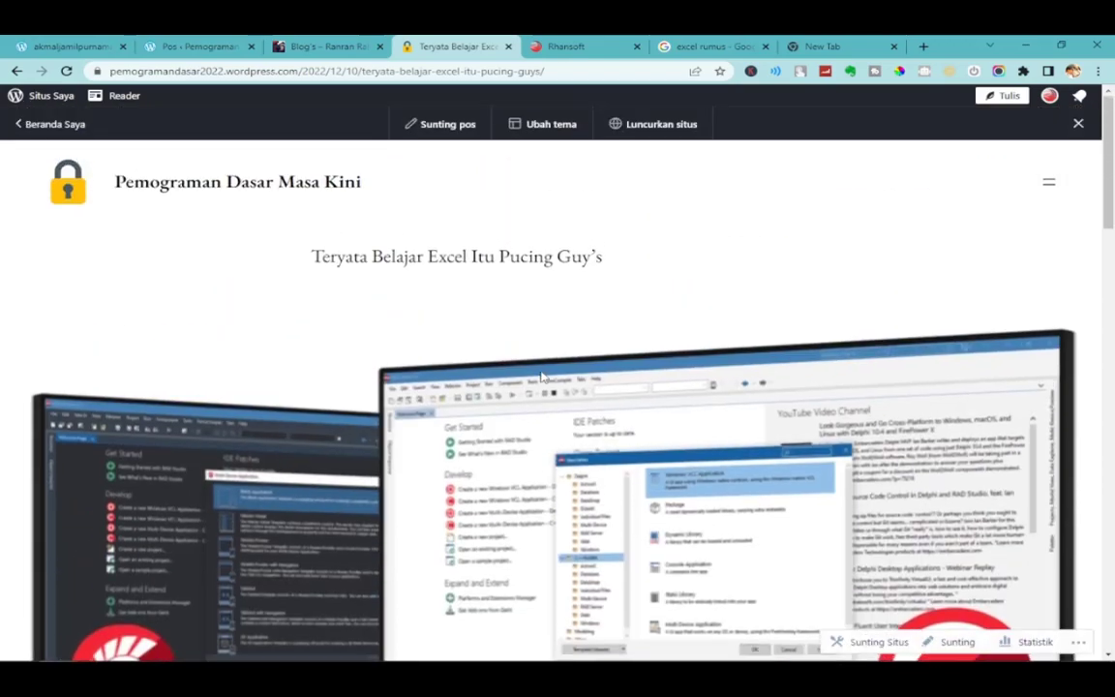
click(570, 73)
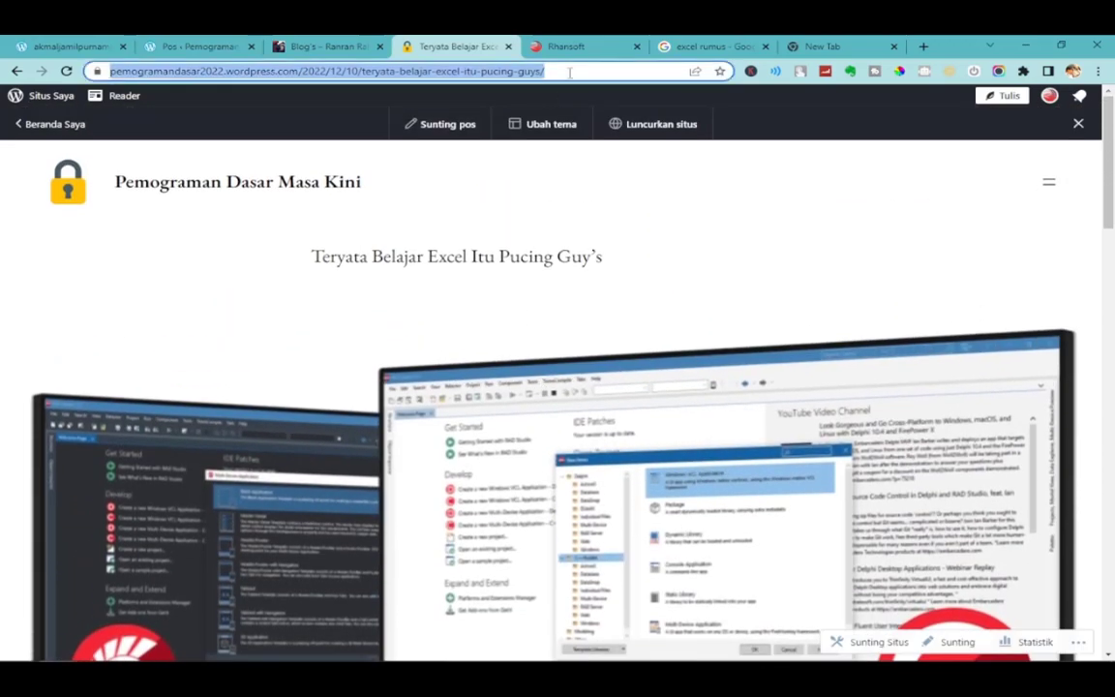
right_click(570, 72)
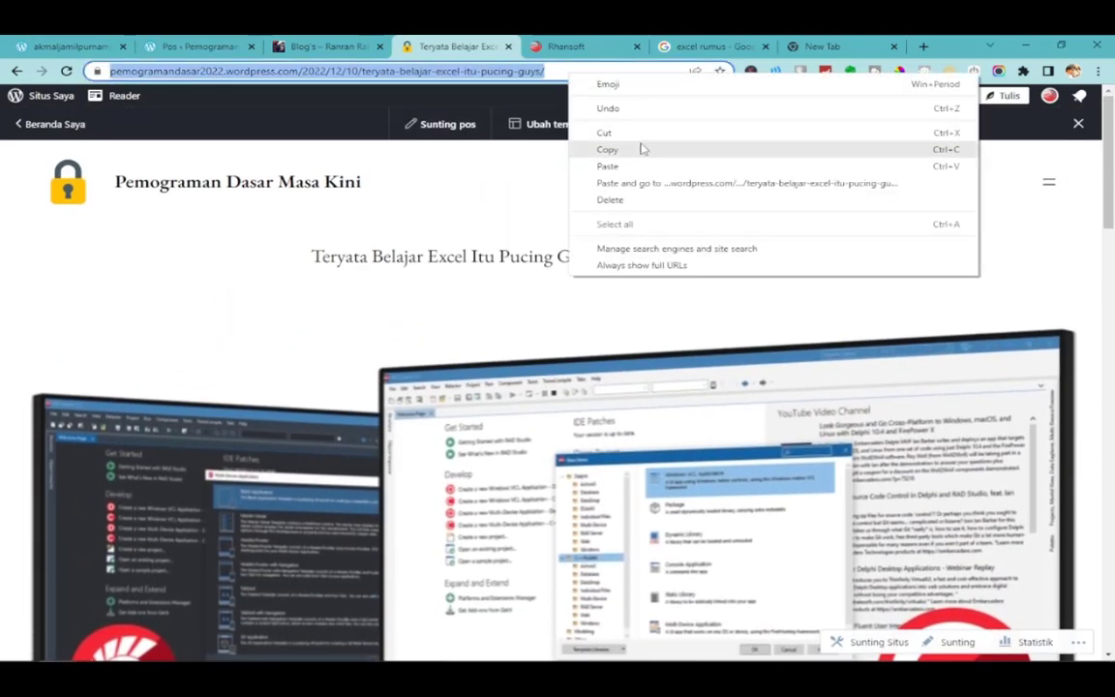
click(642, 147)
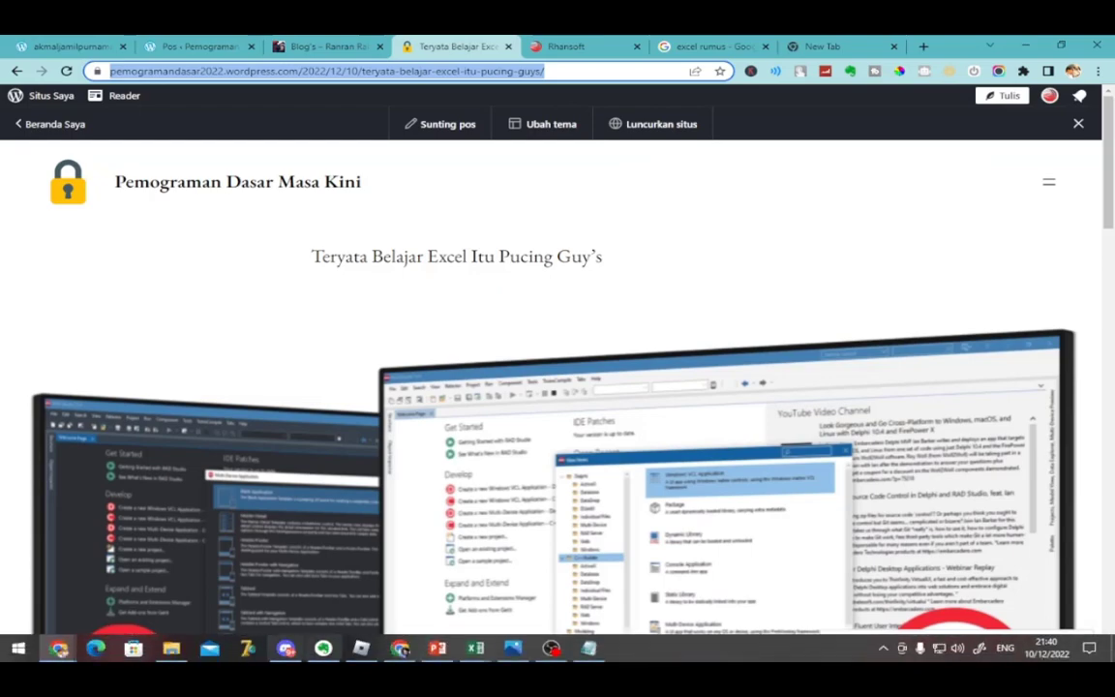
click(58, 650)
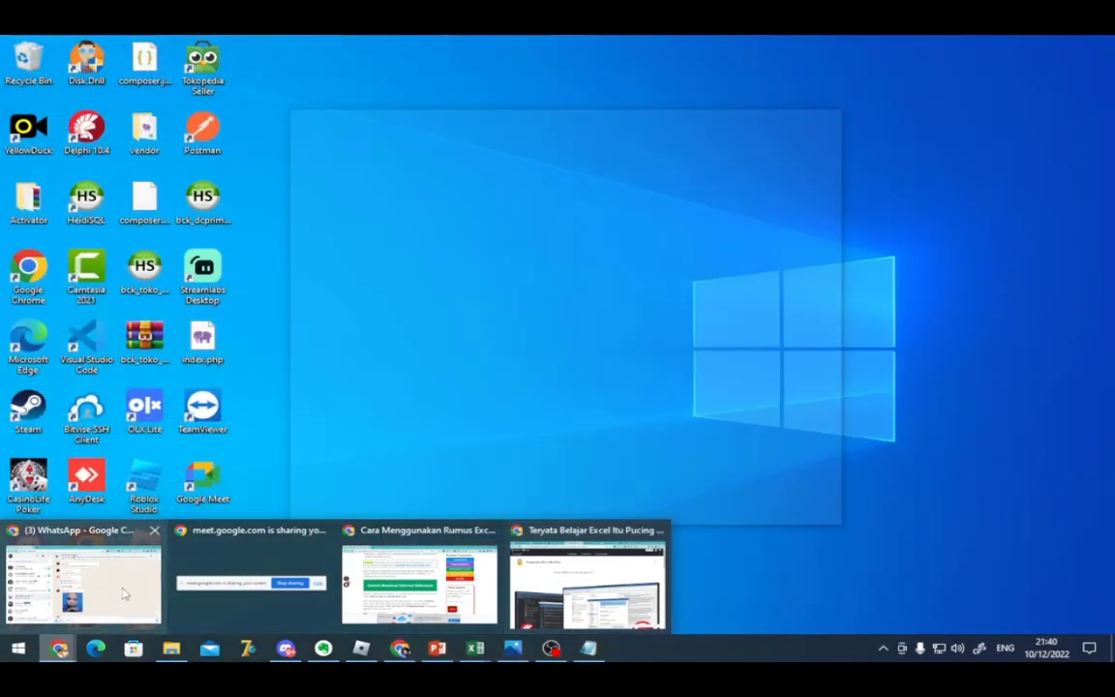
click(556, 597)
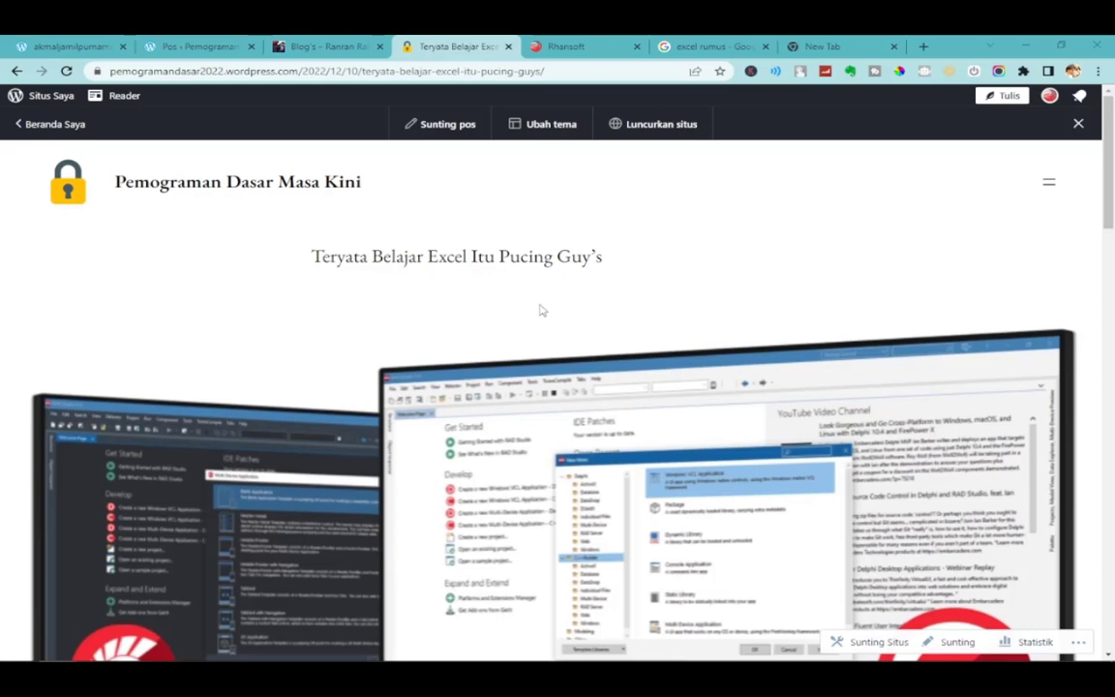
scroll(564, 353, down, 1)
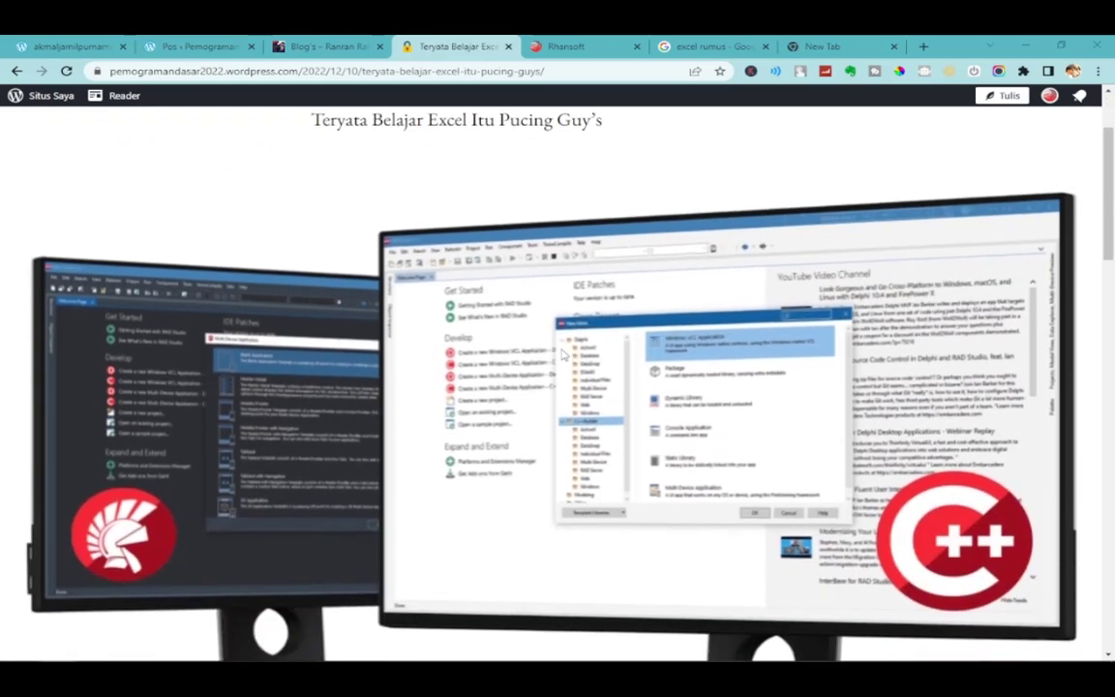
scroll(1038, 242, up, 1)
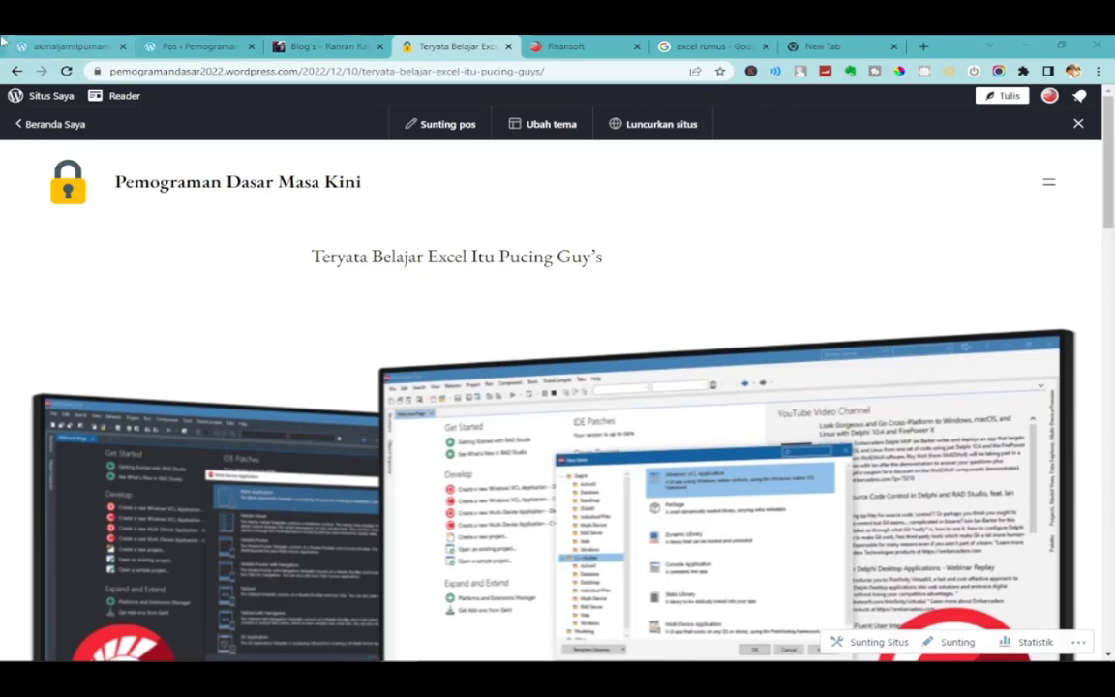
Compare the Segera Hadir coming-soon page with the published Excel post.
click(68, 46)
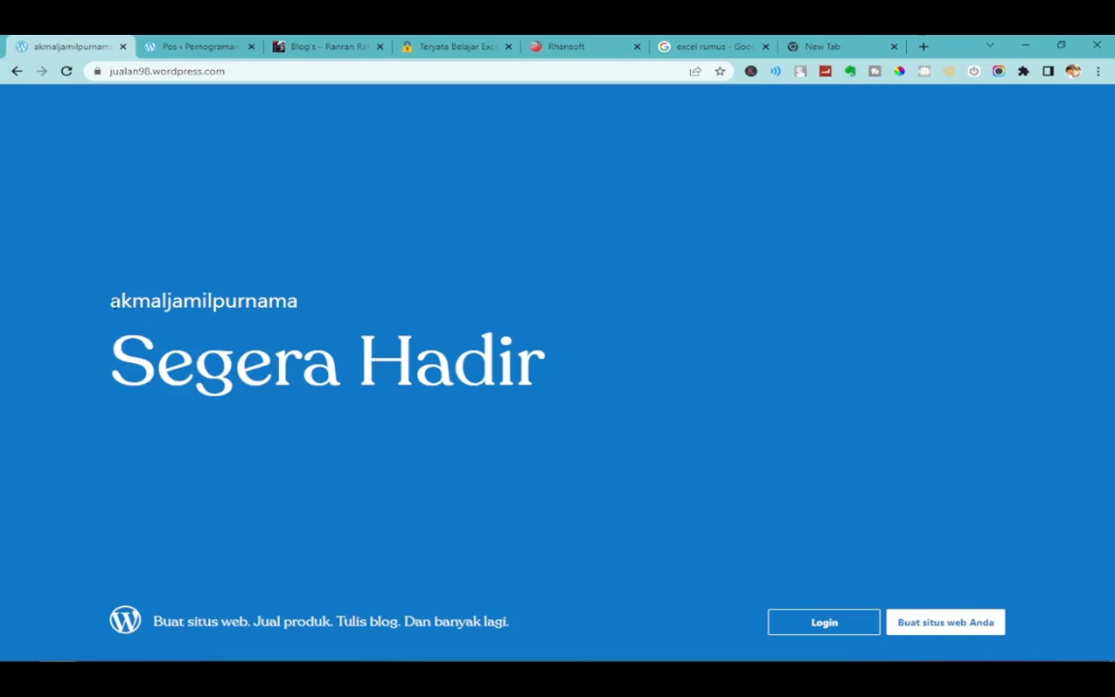
drag(107, 301, 339, 307)
click(455, 46)
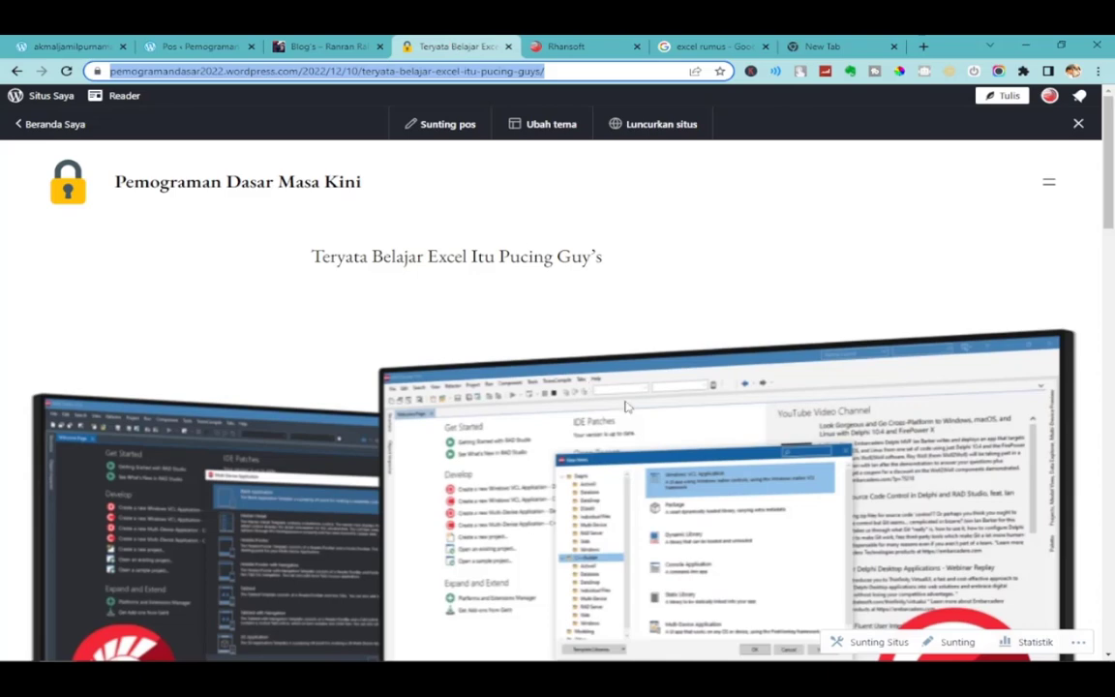
scroll(567, 407, down, 1)
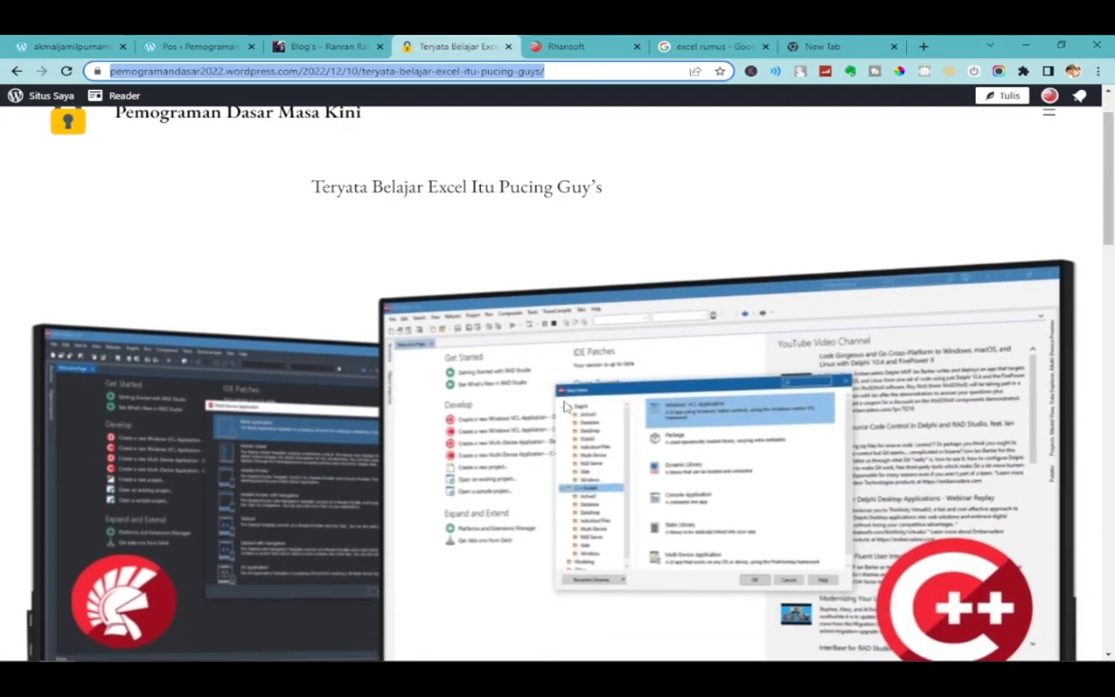
scroll(642, 241, up, 1)
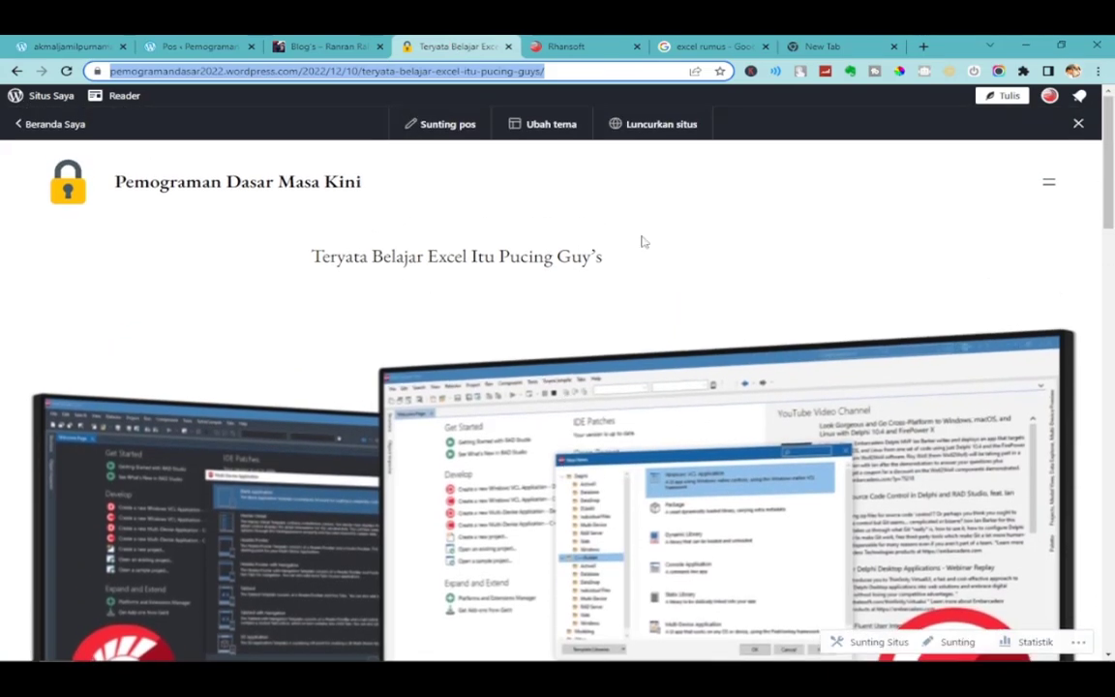
Open Beranda Saya and toggle with the coming-soon tab, ending on the dashboard.
click(56, 131)
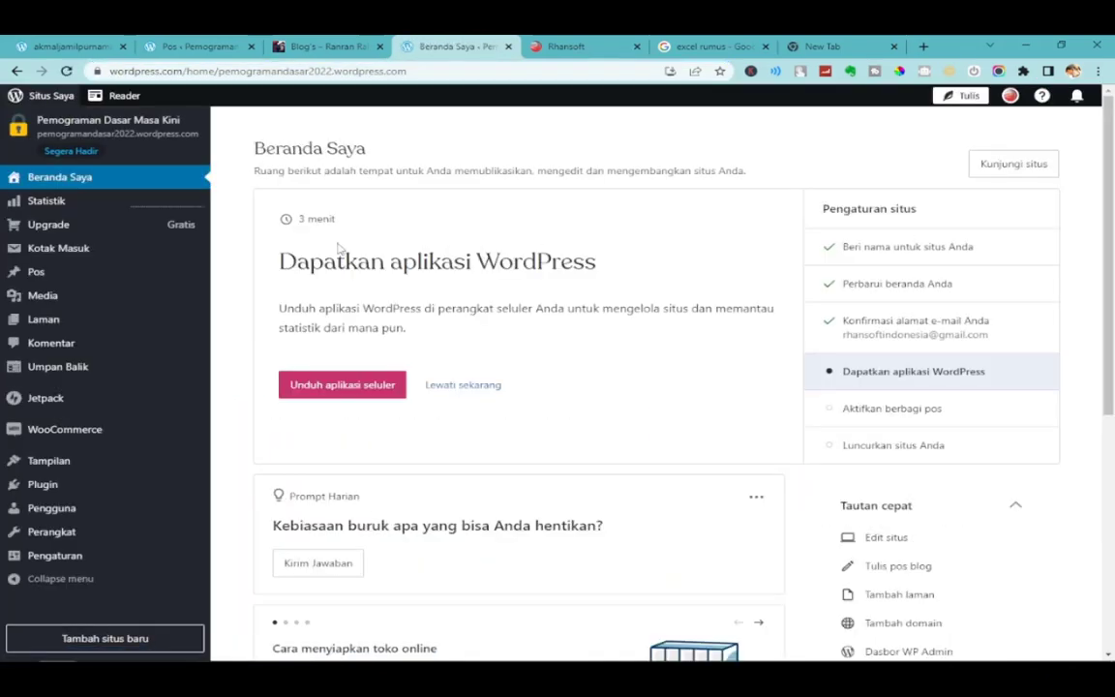
click(68, 46)
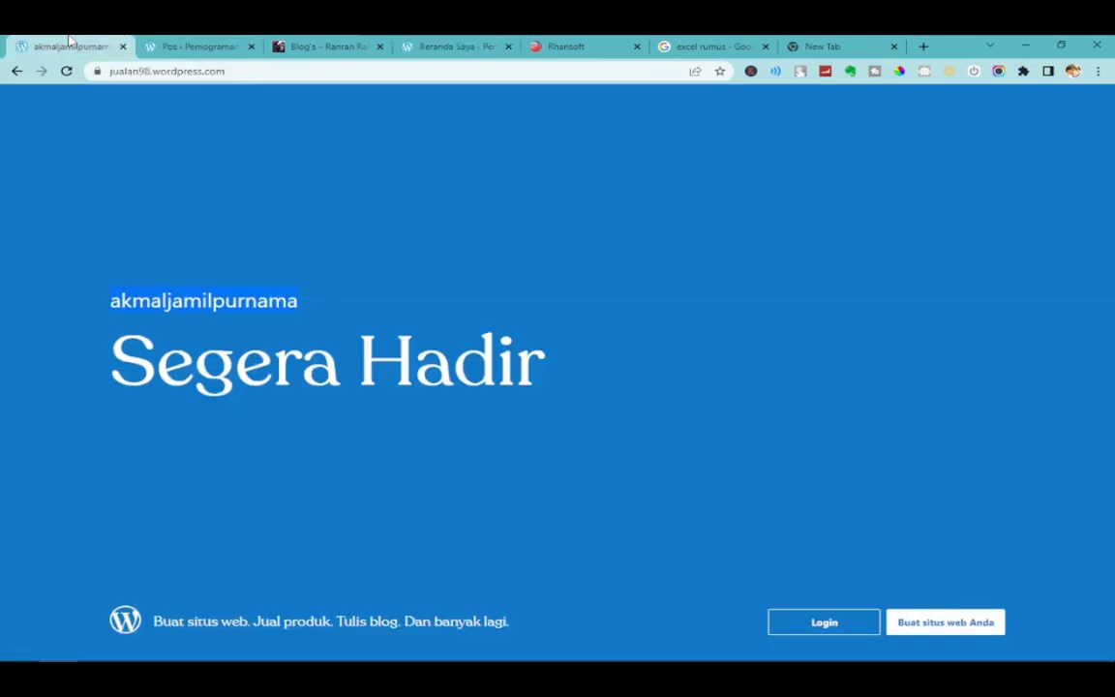
mouse_move(467, 40)
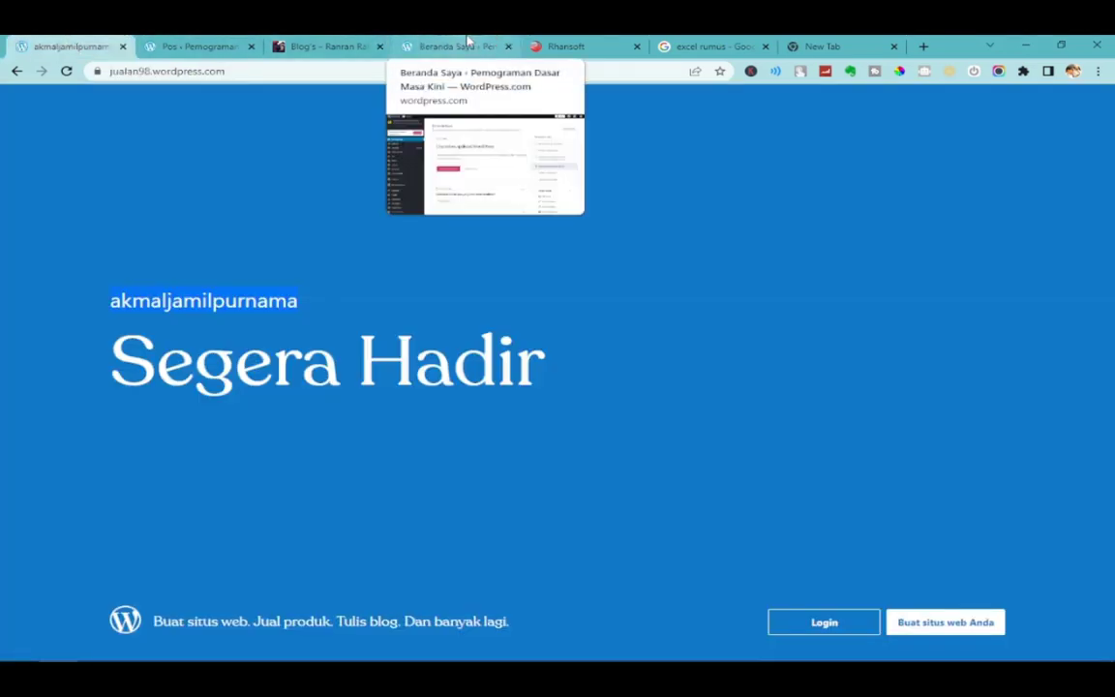
click(468, 41)
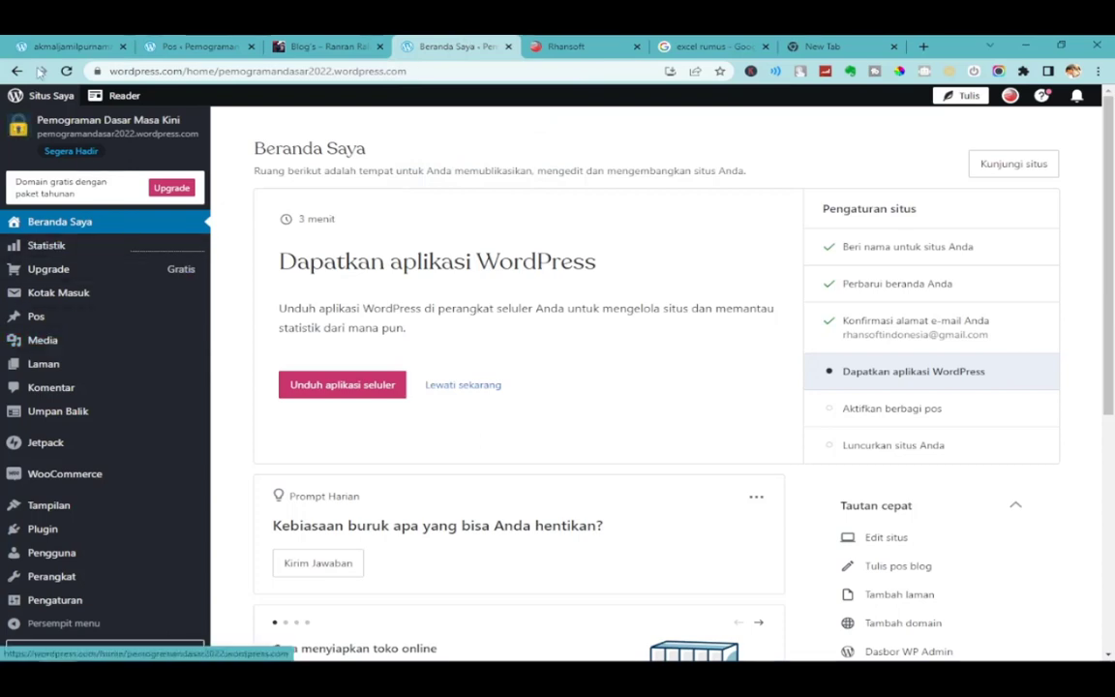
click(68, 45)
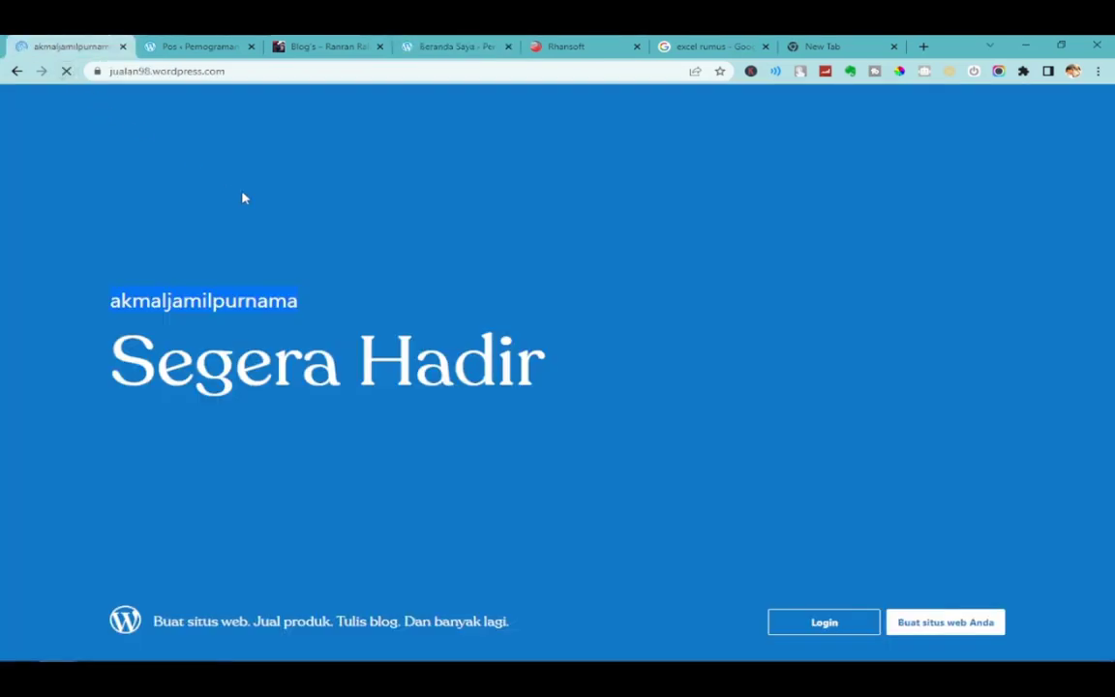
click(463, 45)
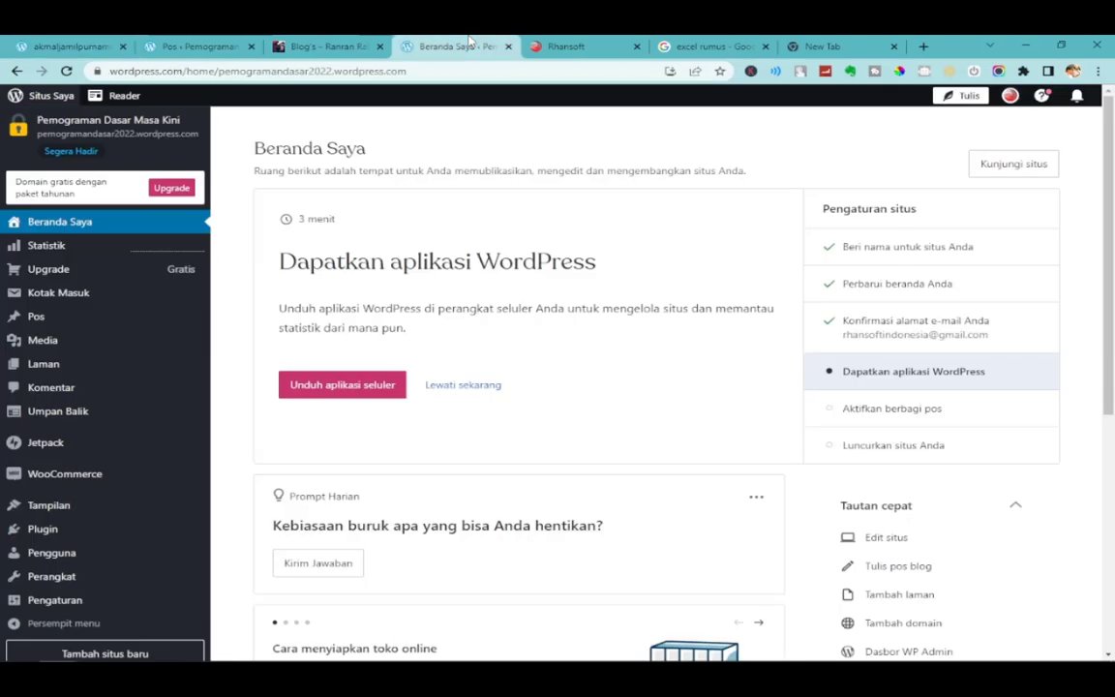
scroll(124, 515, down, 2)
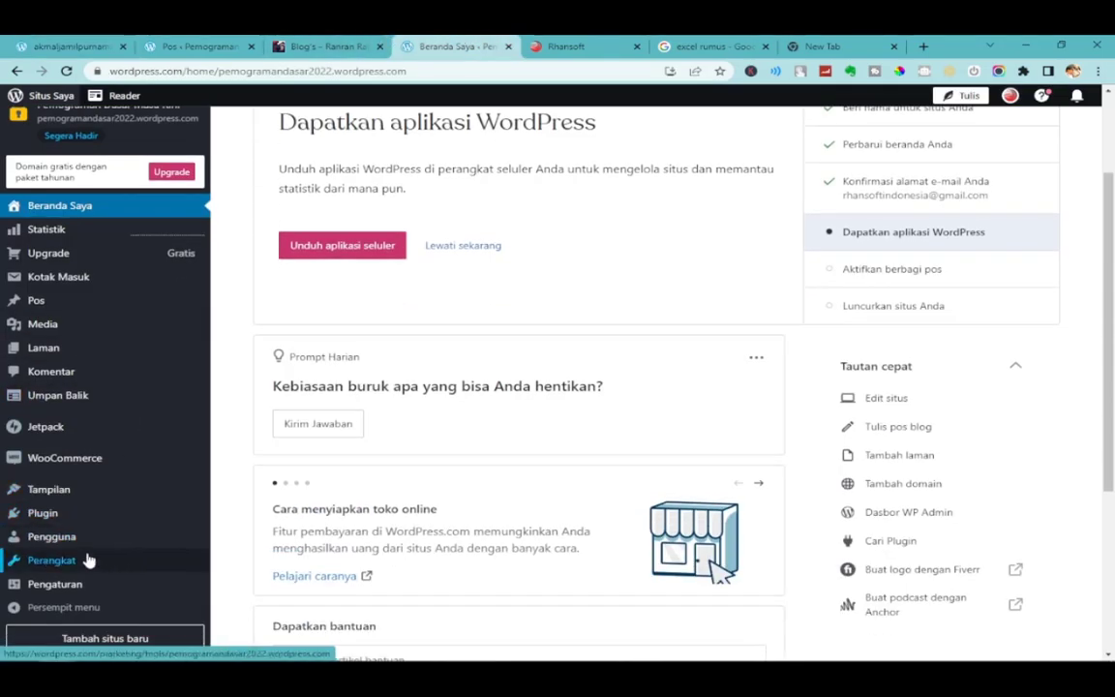
Open the Pengaturan general settings and scroll down through them.
click(72, 587)
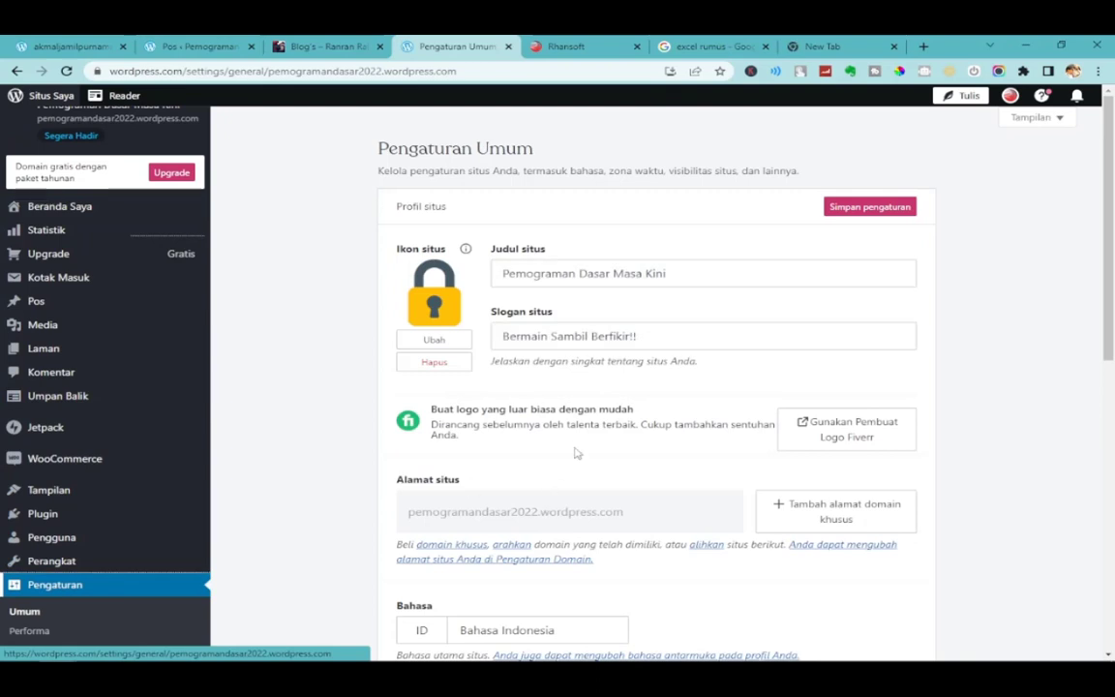
scroll(581, 450, down, 2)
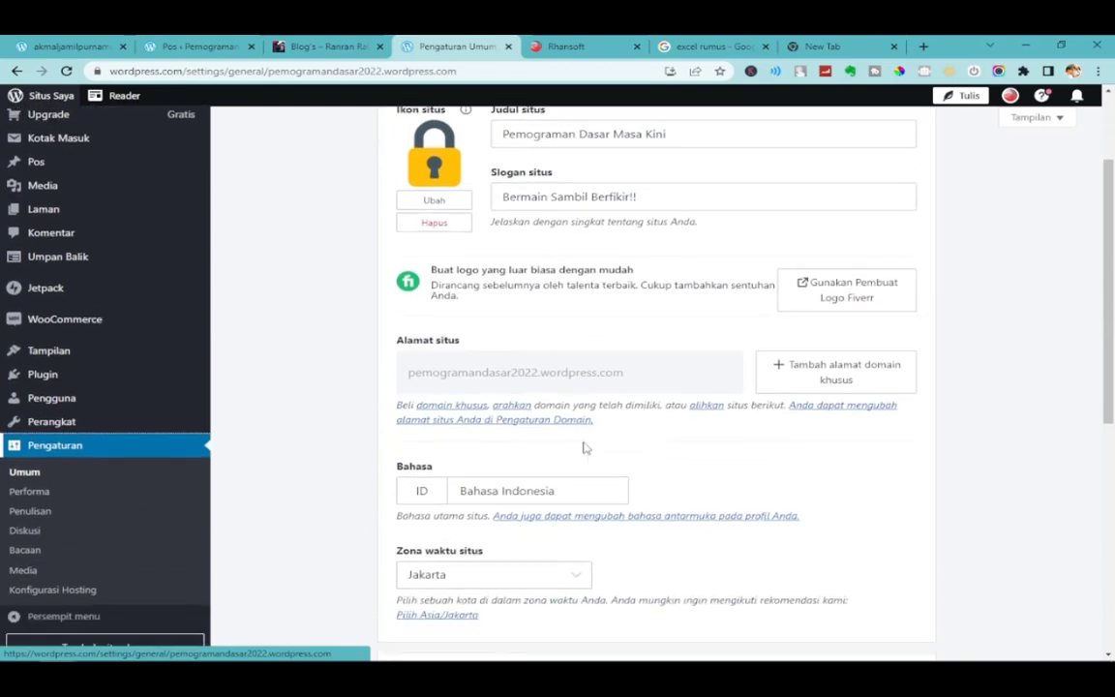
scroll(584, 448, up, 2)
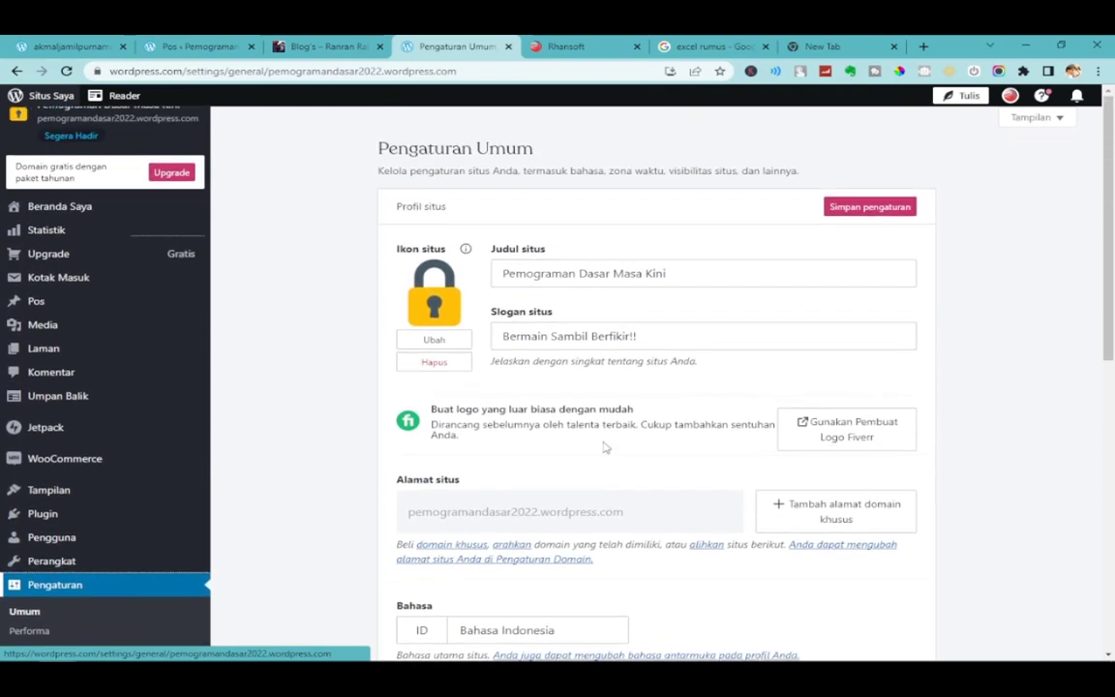
scroll(605, 447, down, 3)
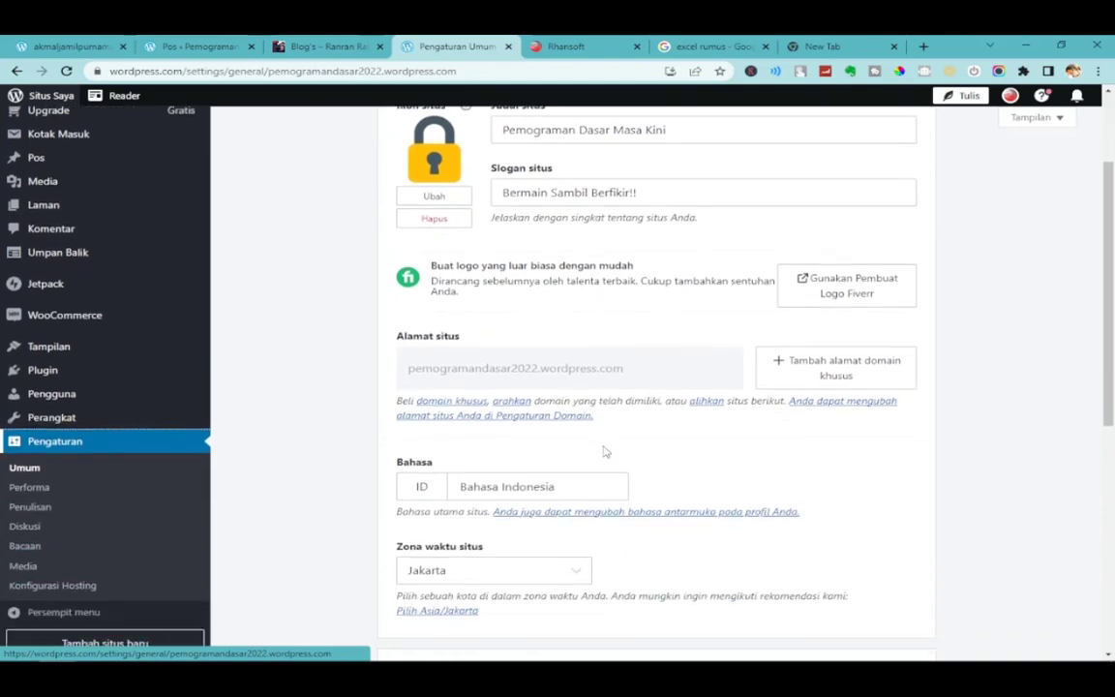
scroll(705, 505, up, 1)
scroll(704, 509, down, 4)
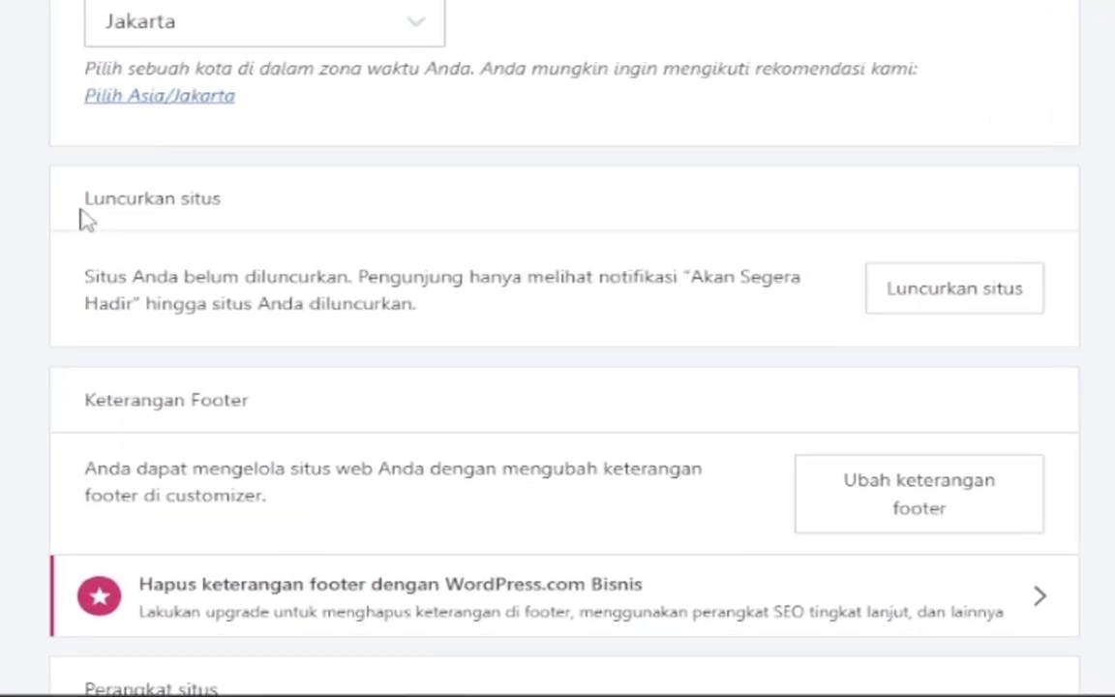
Highlight the Luncurkan situs heading showing the site isn't launched yet.
drag(239, 308, 450, 291)
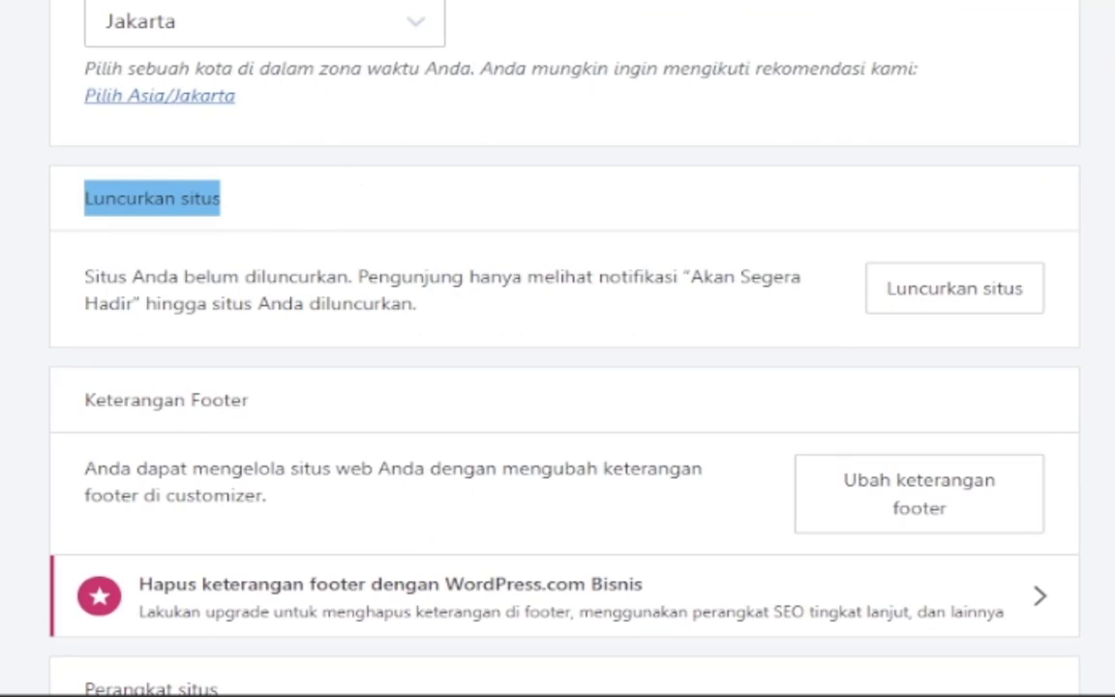
scroll(419, 293, down, 2)
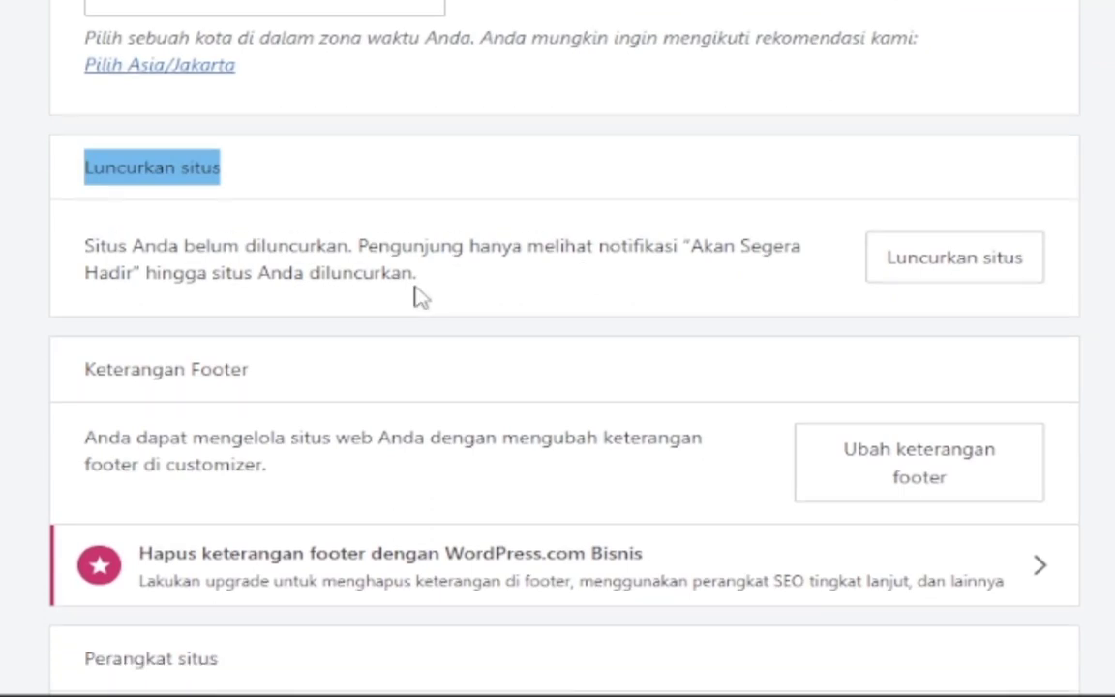
click(225, 78)
drag(87, 74, 294, 68)
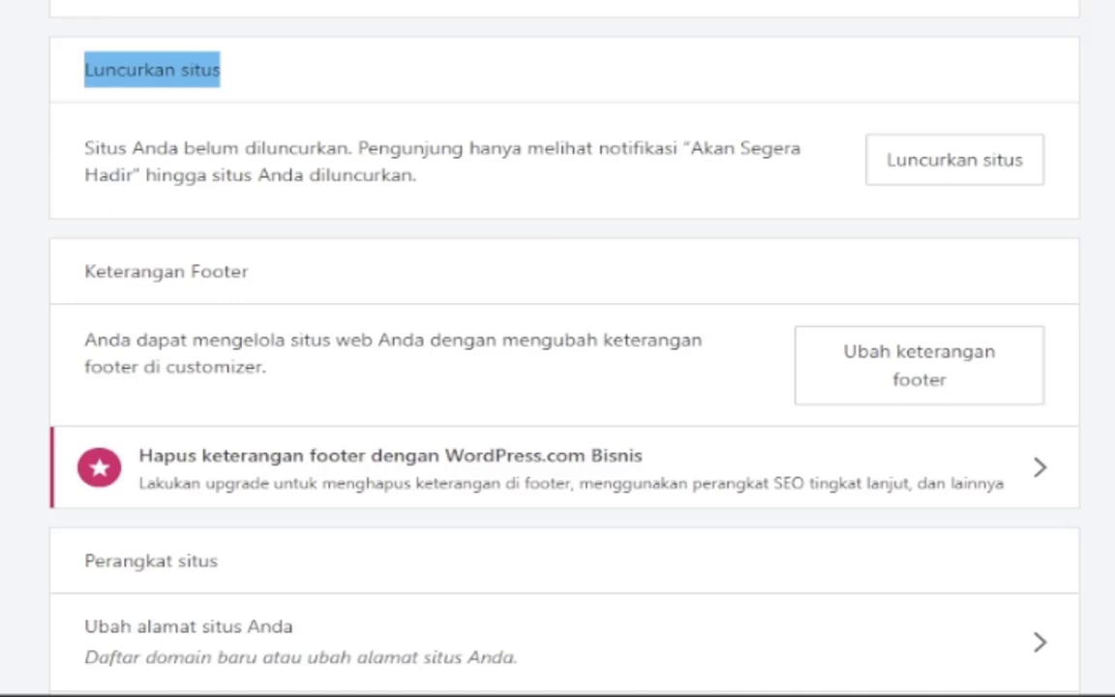
click(201, 122)
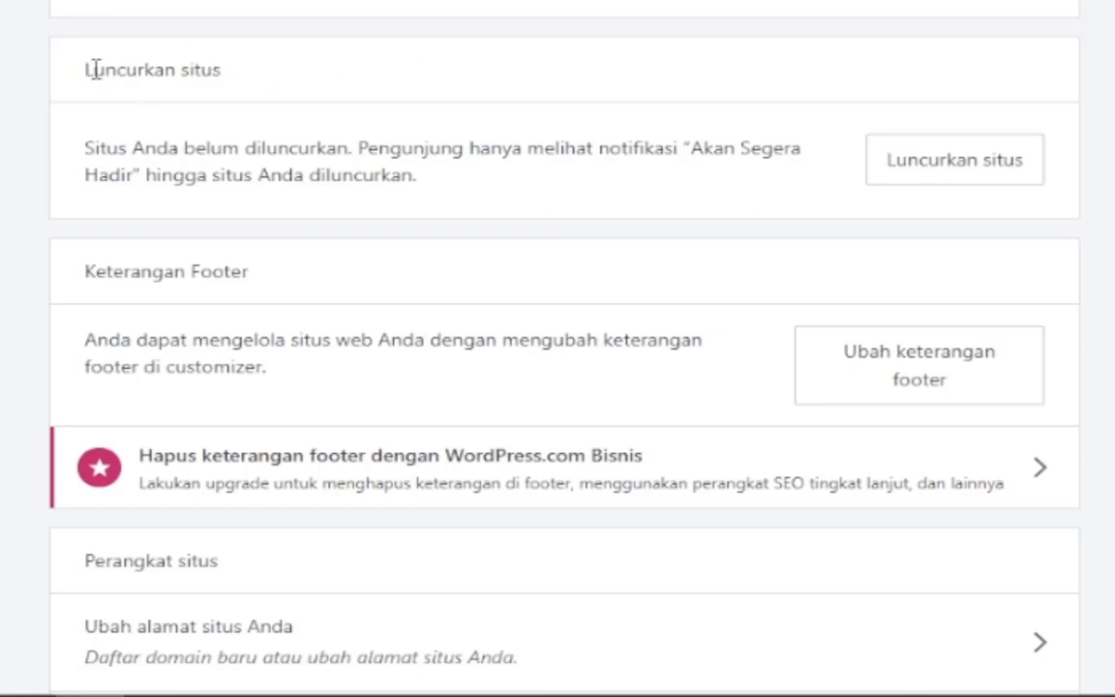
drag(90, 68, 318, 71)
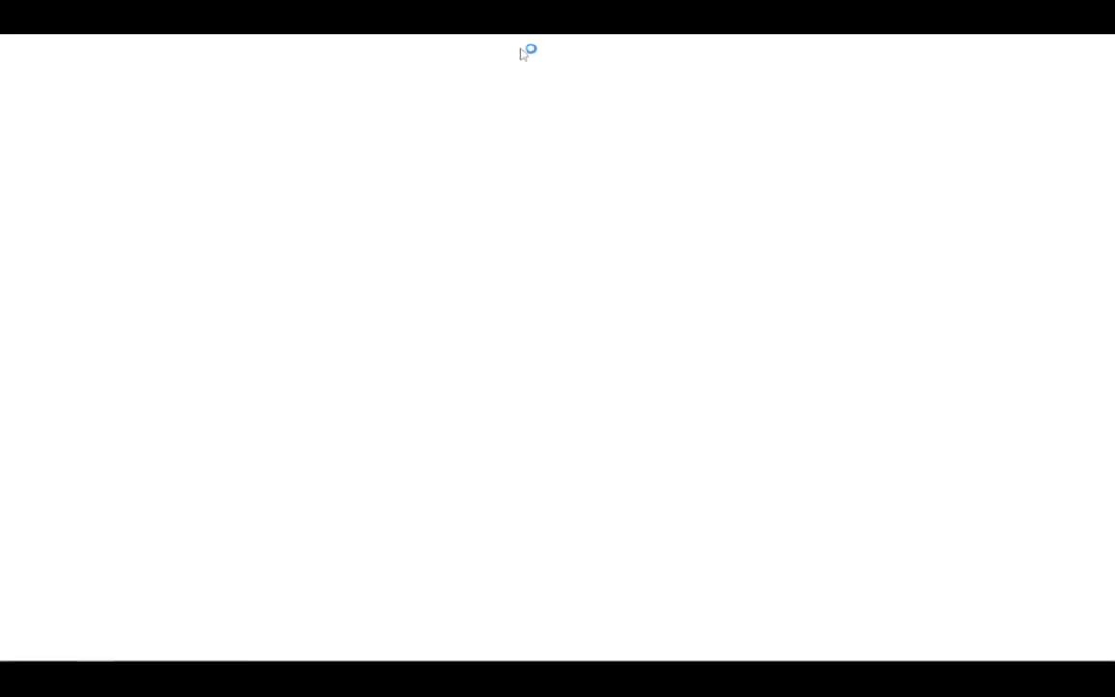
Load the pasted Excel post address in the restored Edge window.
double_click(528, 53)
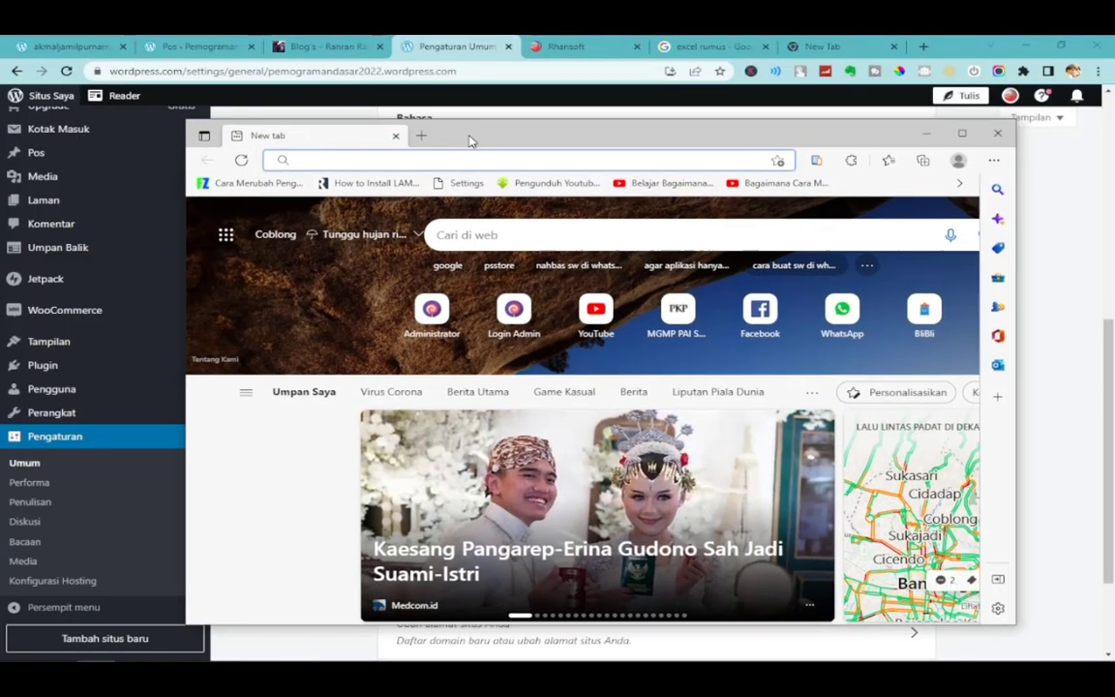
text(https://pemogramandasar2022.wordpress.com/2022/12/10/teryata-belajar-excel-itu-pucing-guys/)
key(Return)
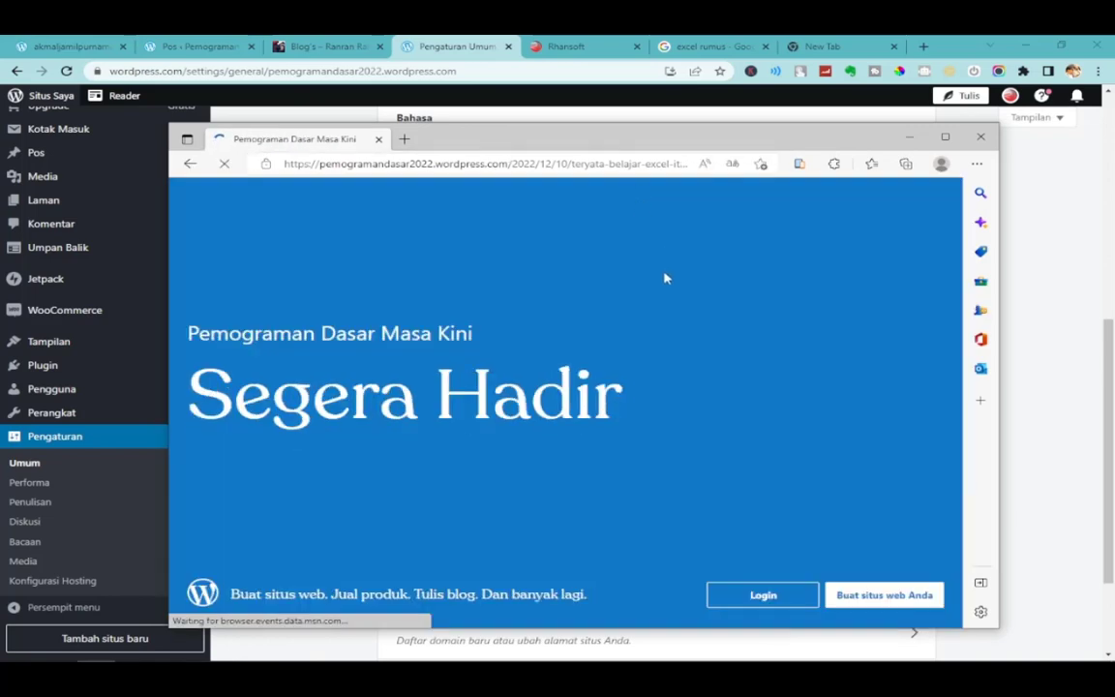
Check the Segera Hadir coming-soon page's site title, then drag Edge off-screen.
drag(578, 145, 539, 136)
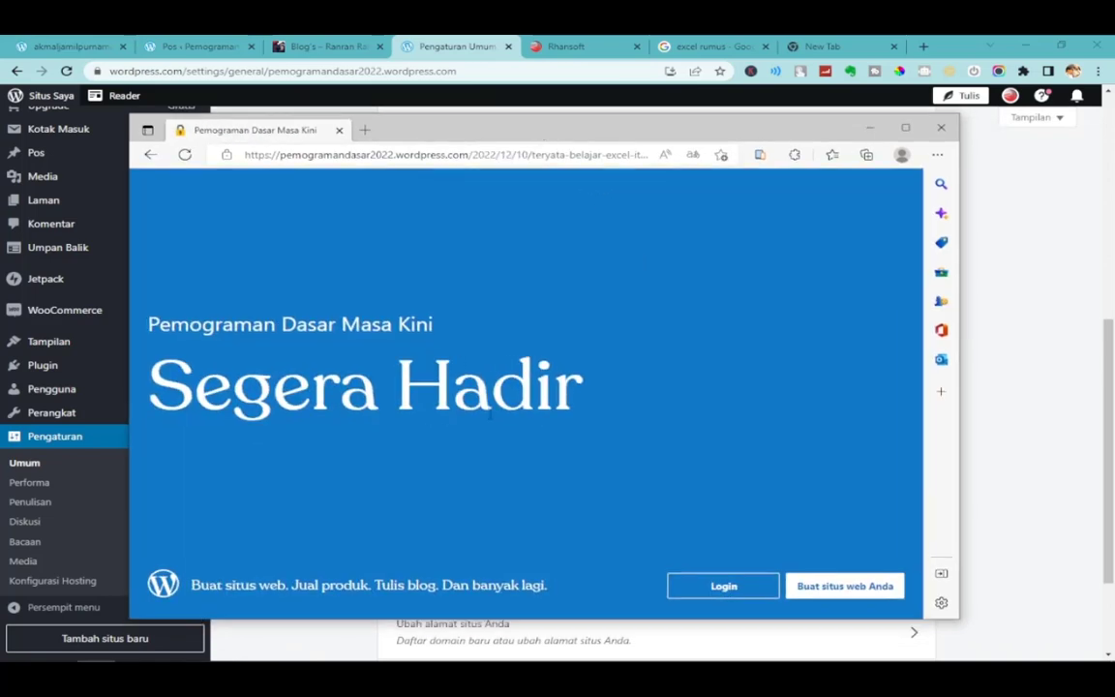
triple_click(490, 323)
click(513, 412)
drag(571, 137, 1114, 130)
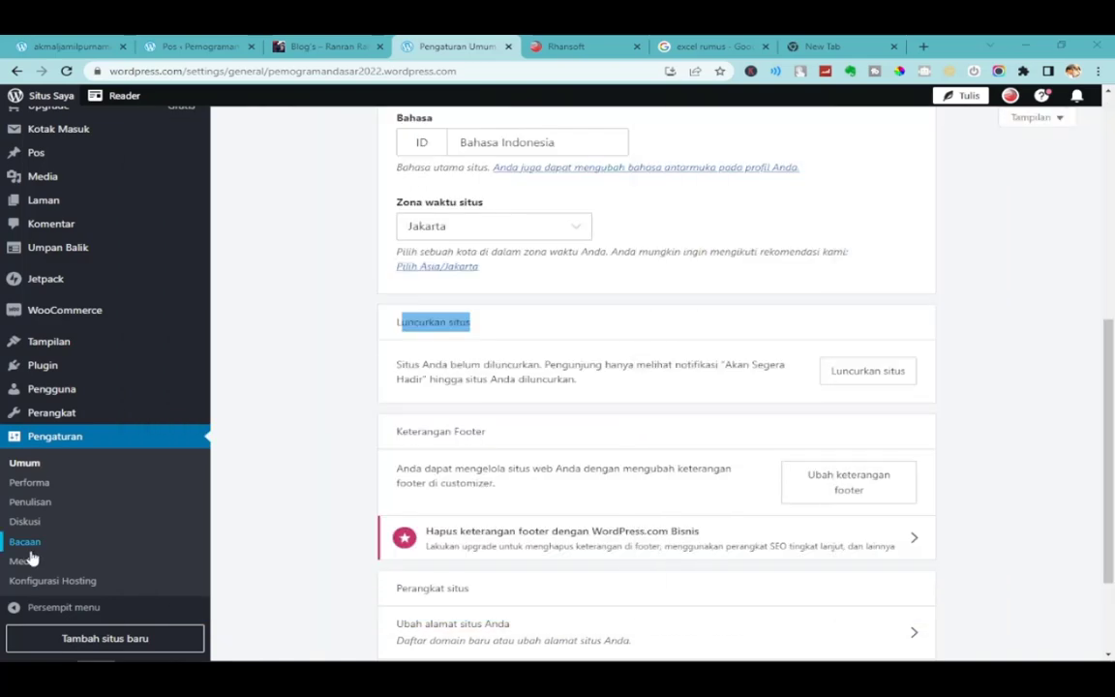
click(56, 441)
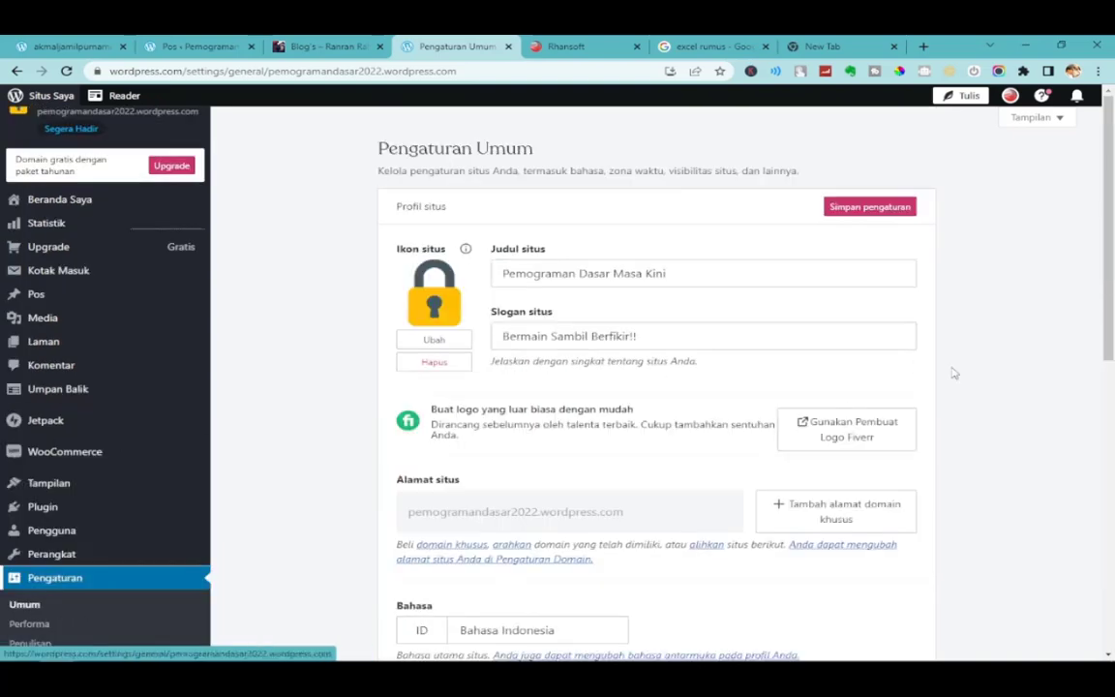
scroll(1055, 401, down, 6)
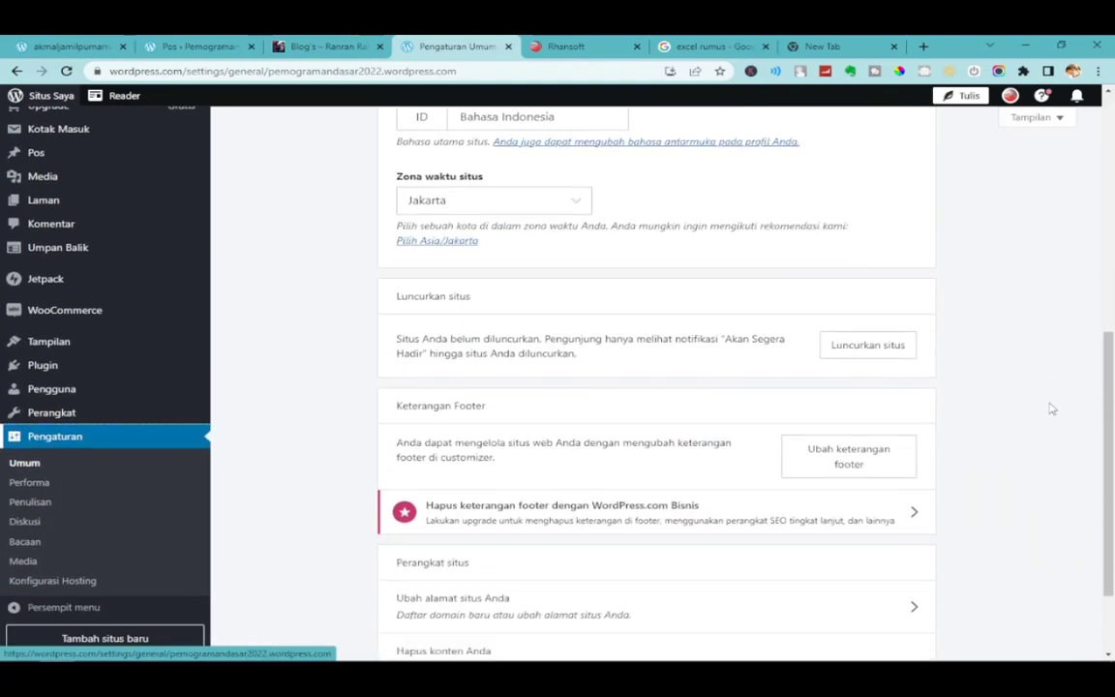
scroll(842, 436, up, 2)
drag(393, 323, 488, 331)
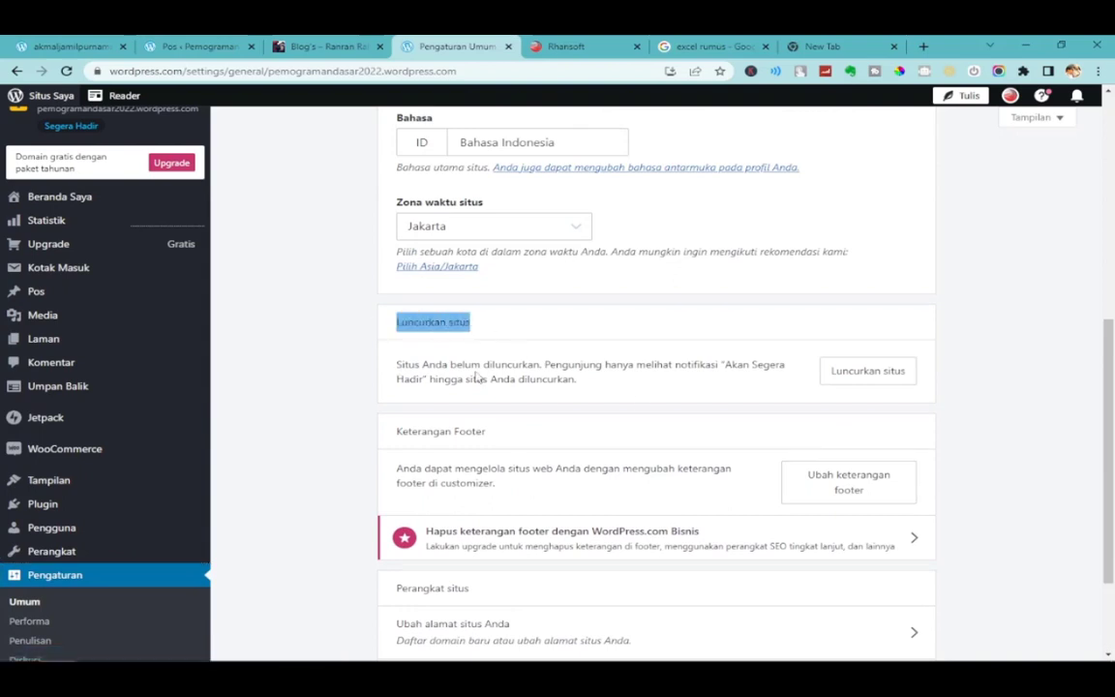
drag(544, 367, 623, 389)
click(434, 381)
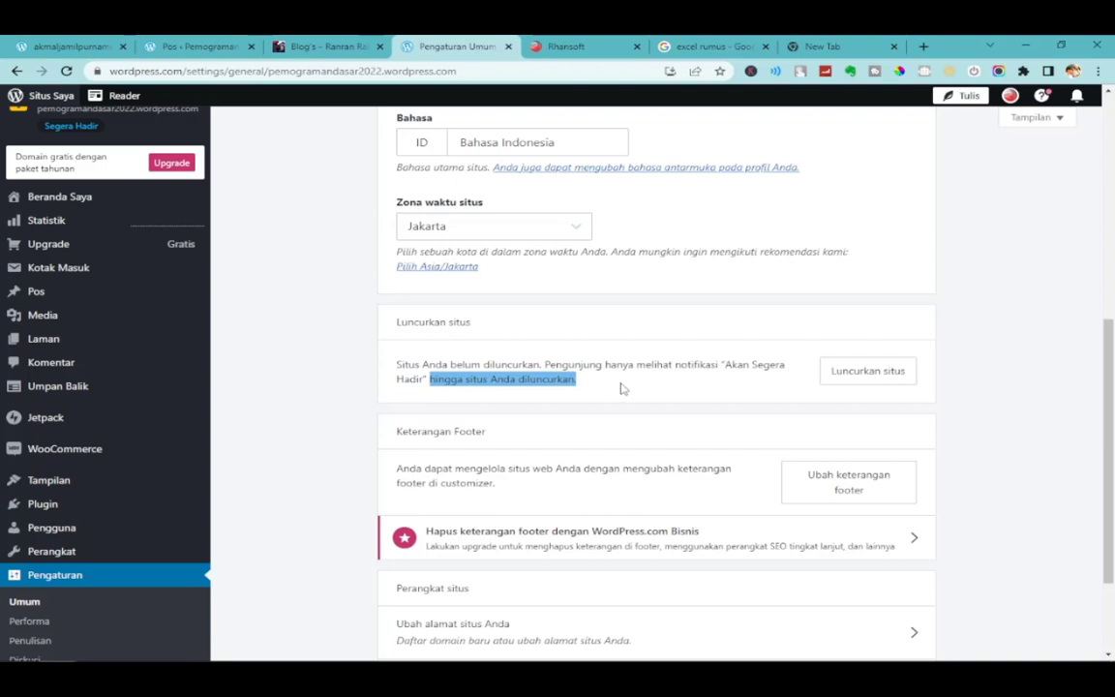
click(968, 378)
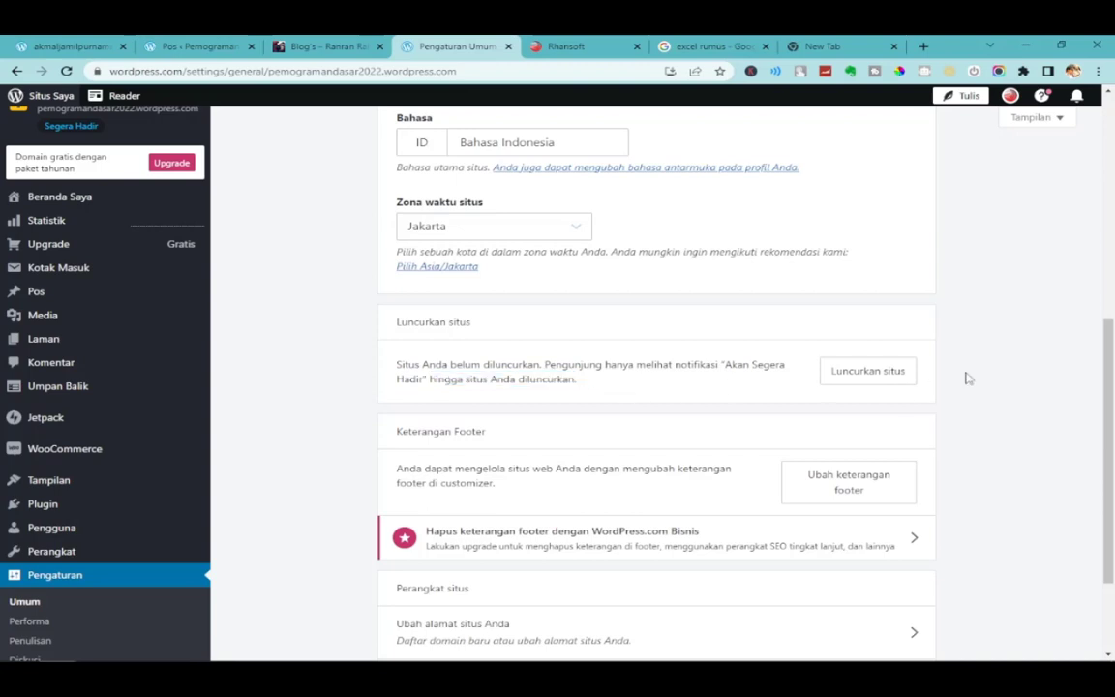
Start launching the site and skip the domain purchase, keeping the free address.
click(868, 371)
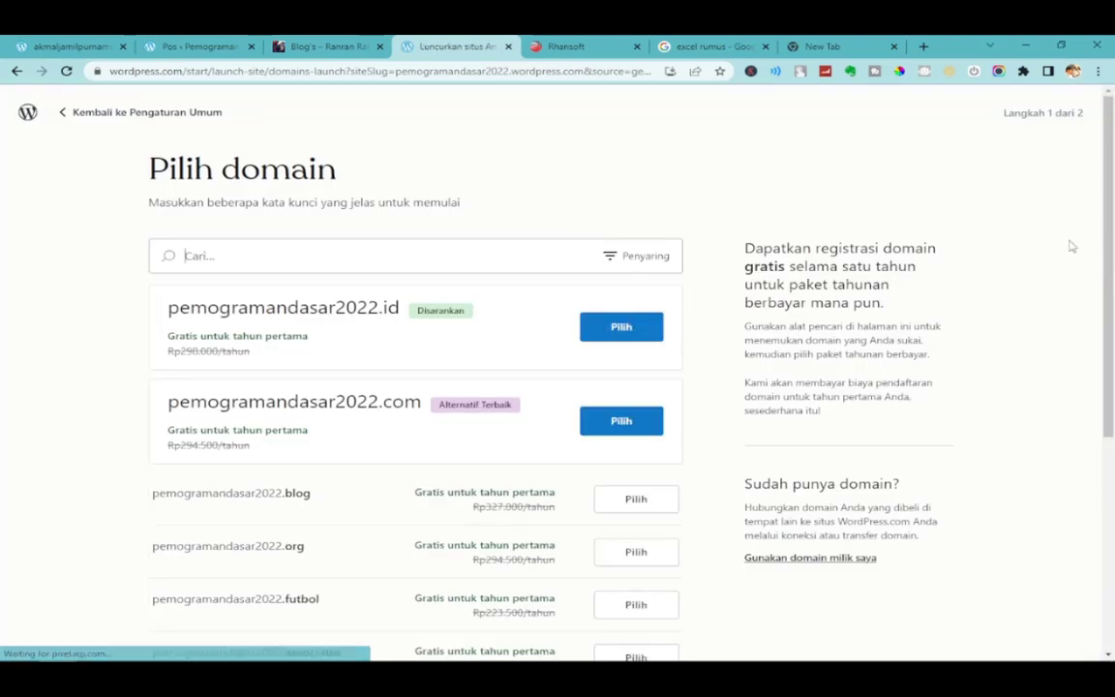
drag(1106, 179, 1101, 416)
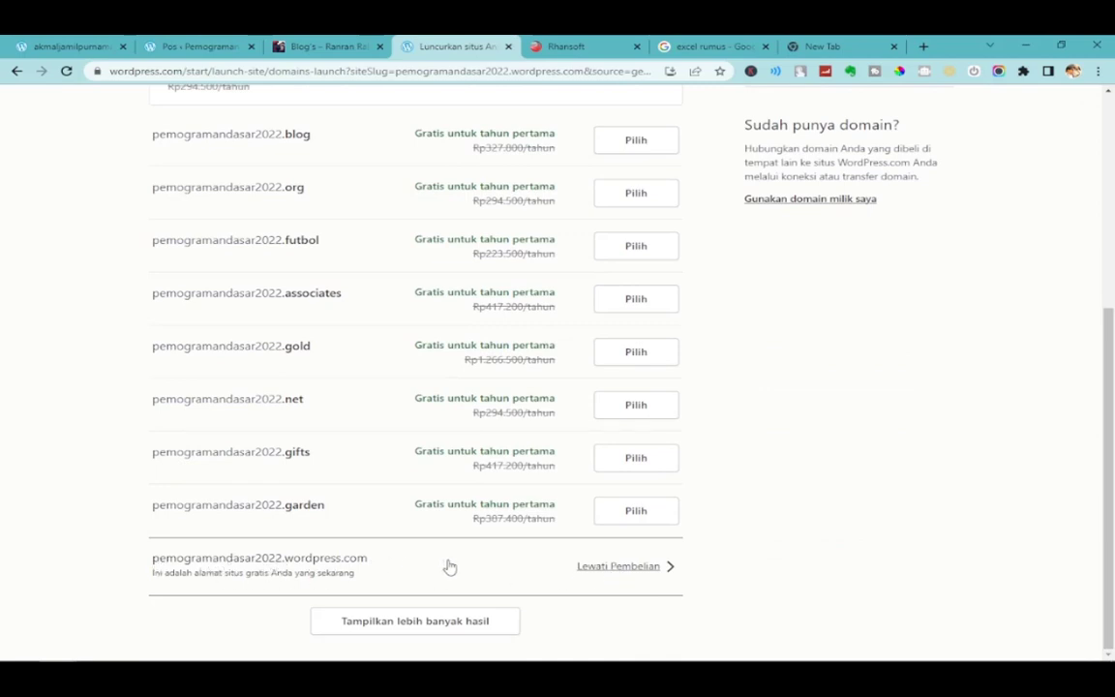
click(620, 566)
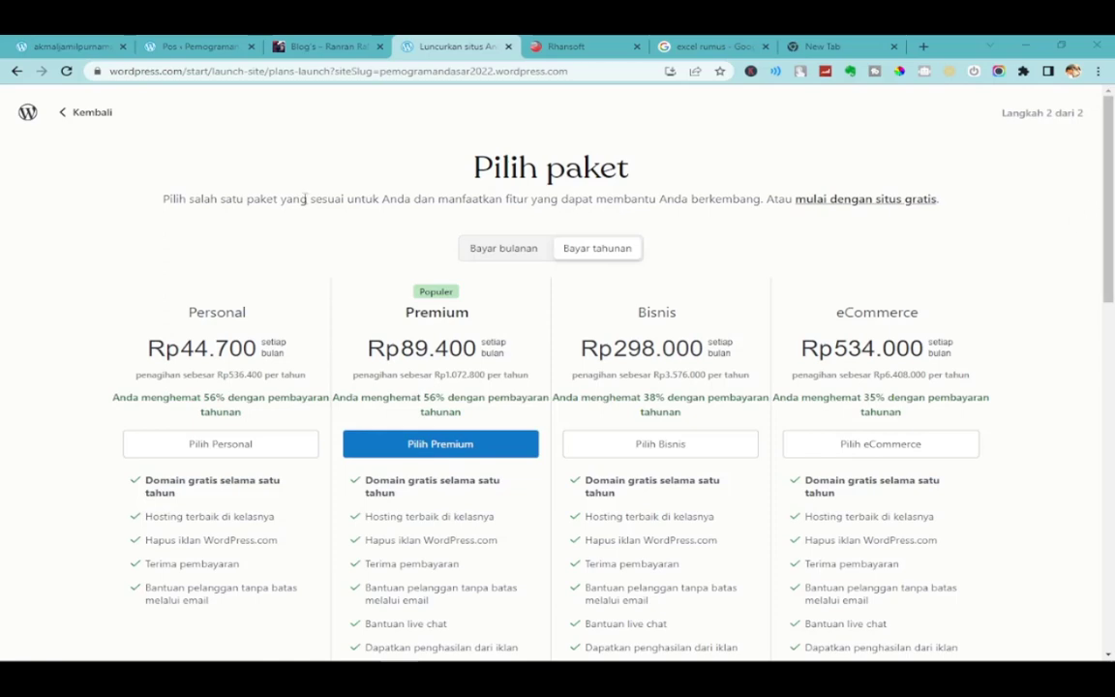
Review the Pilih paket plans, Personal through eCommerce, on step 2 of 2.
drag(1111, 235, 1110, 449)
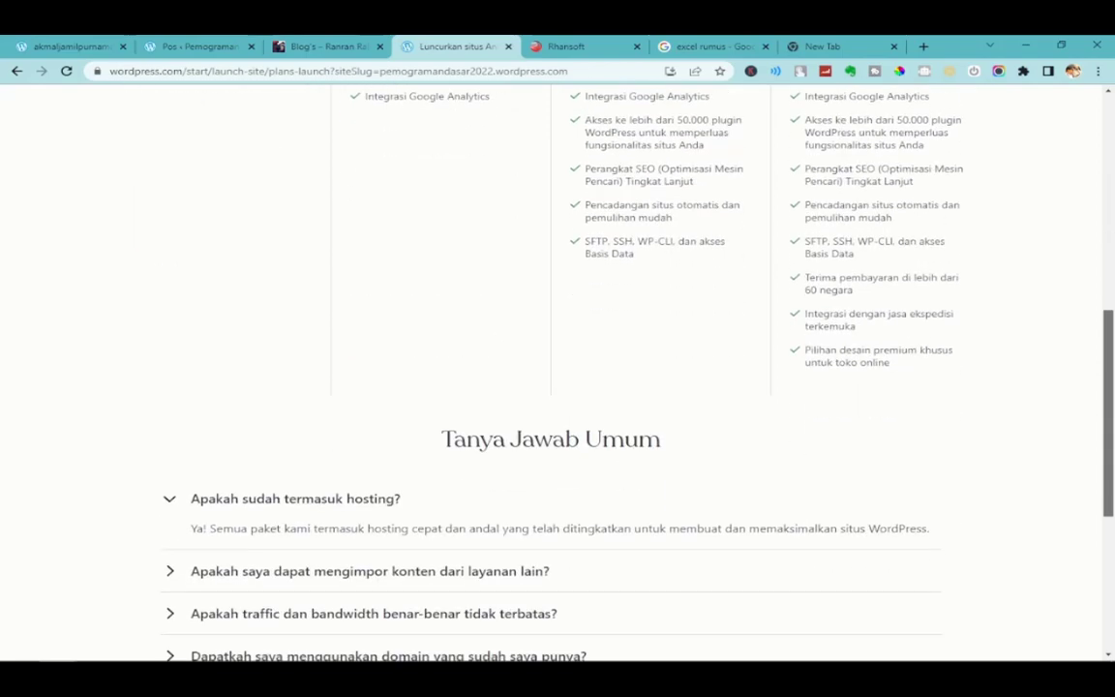
scroll(329, 256, up, 7)
drag(142, 199, 1001, 206)
click(979, 210)
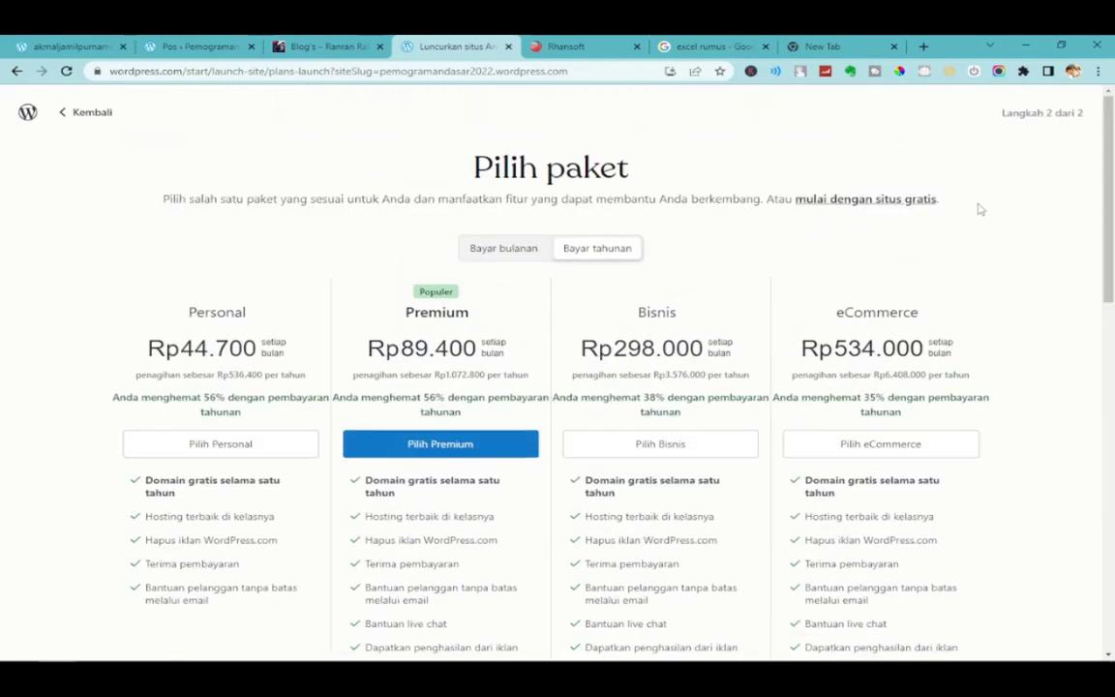
Launch on the free plan and open the blog's Home page in Edge.
click(870, 204)
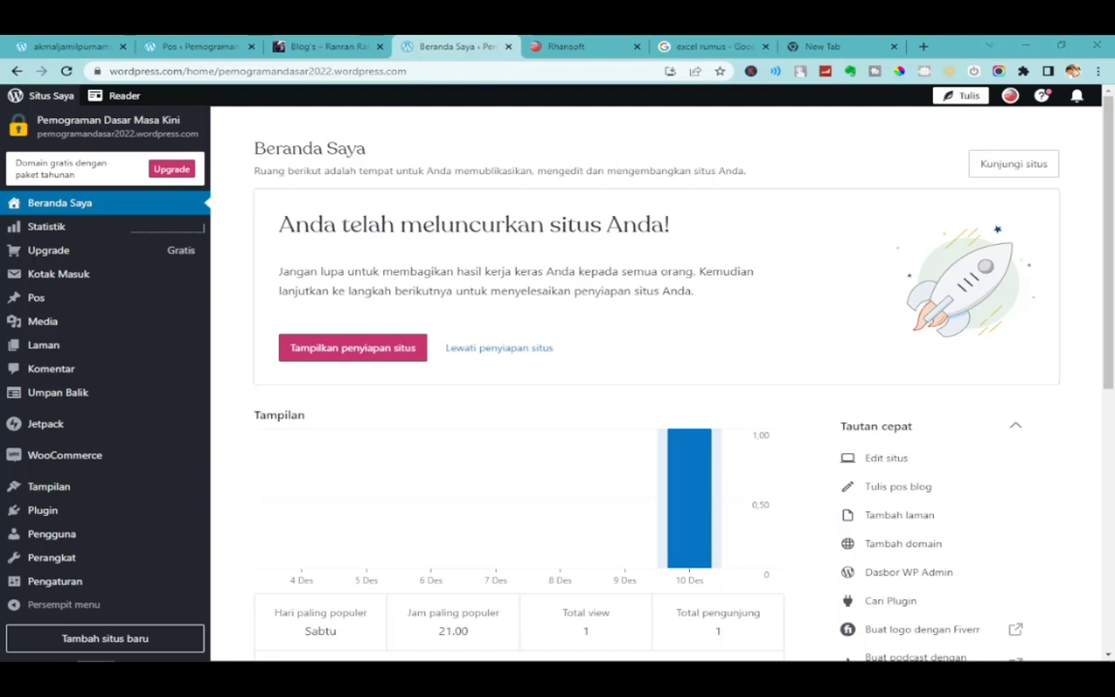
drag(1113, 97, 474, 101)
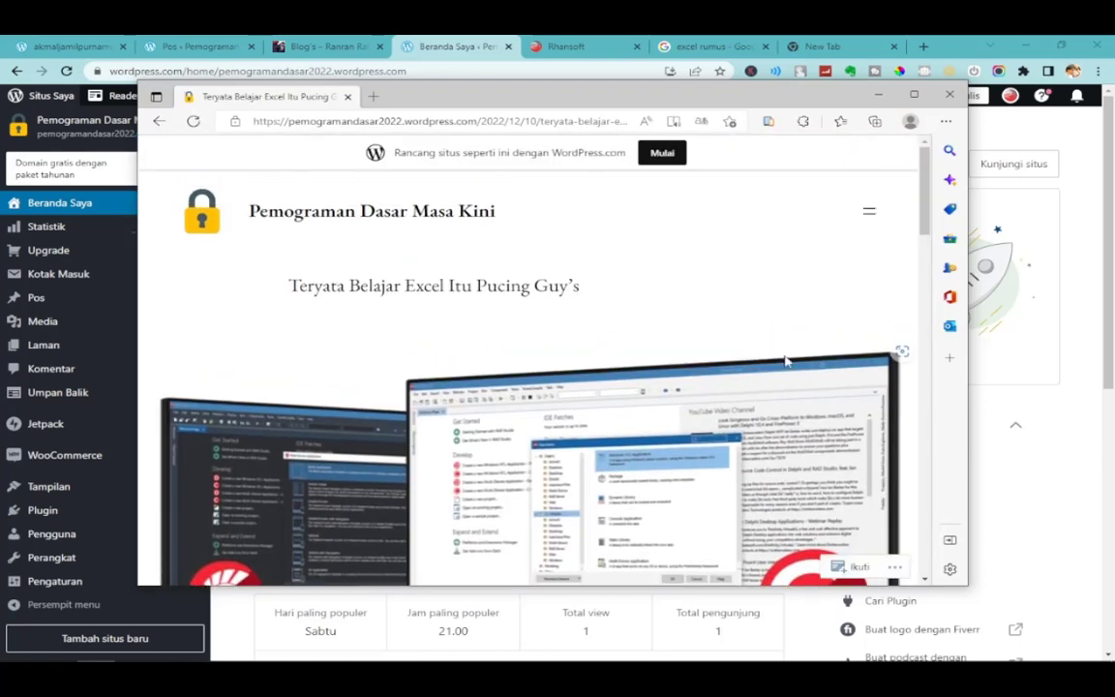
scroll(896, 242, down, 10)
scroll(886, 233, up, 10)
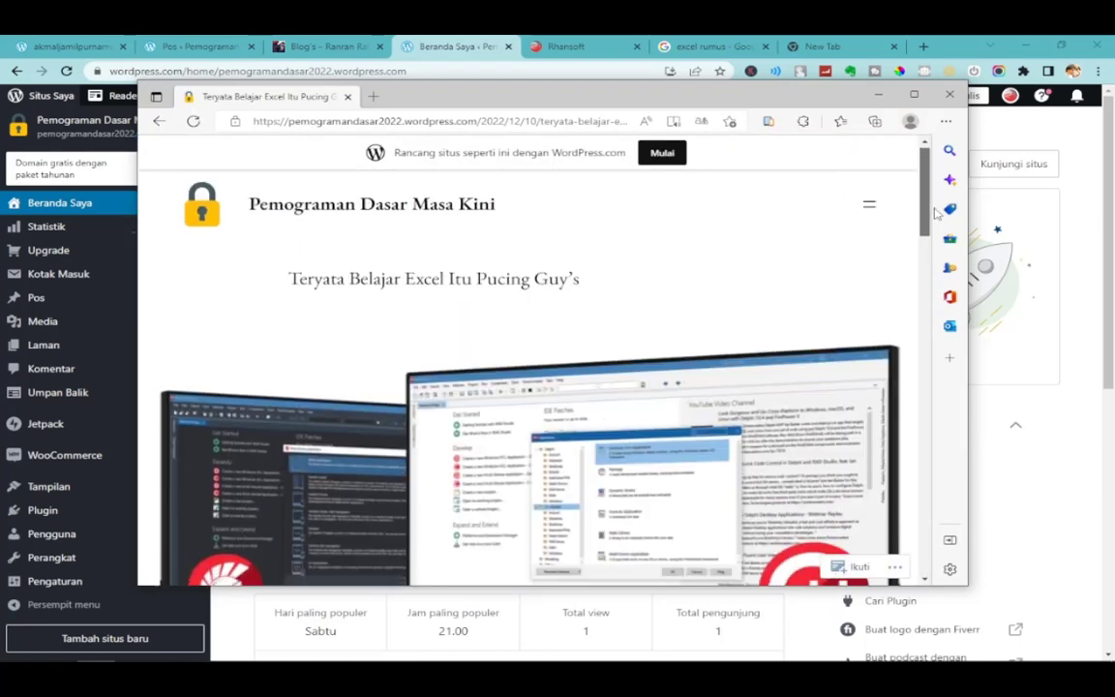
click(876, 223)
click(872, 254)
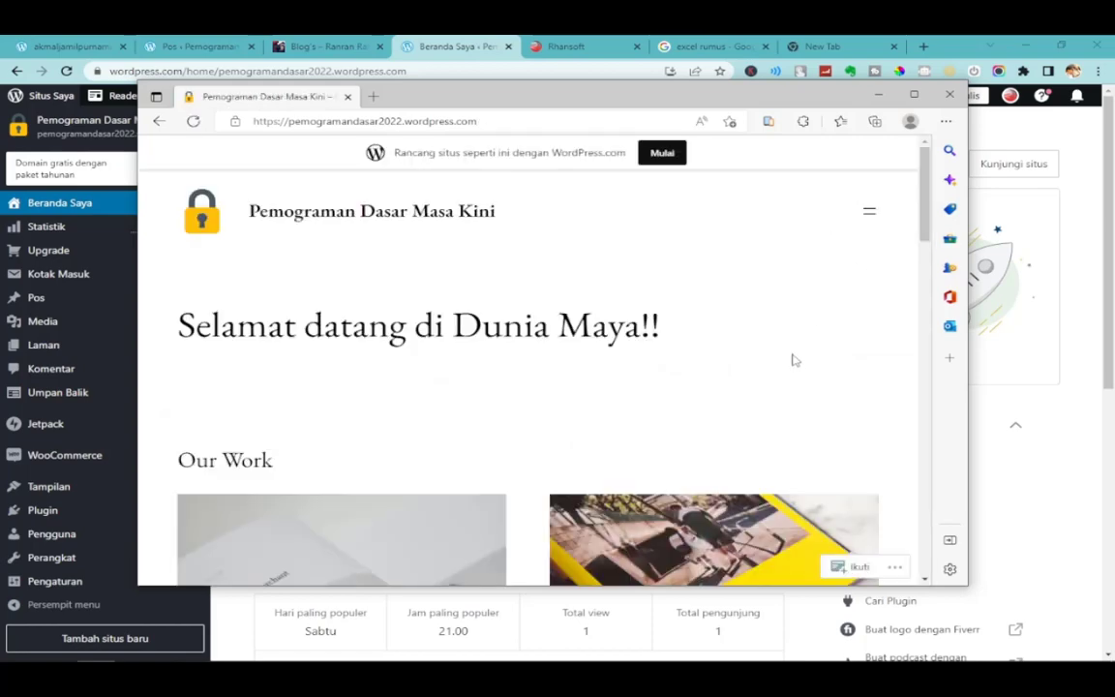
Maximize Edge, browse the live homepage, try the Support link, and go back.
click(914, 96)
scroll(802, 379, down, 5)
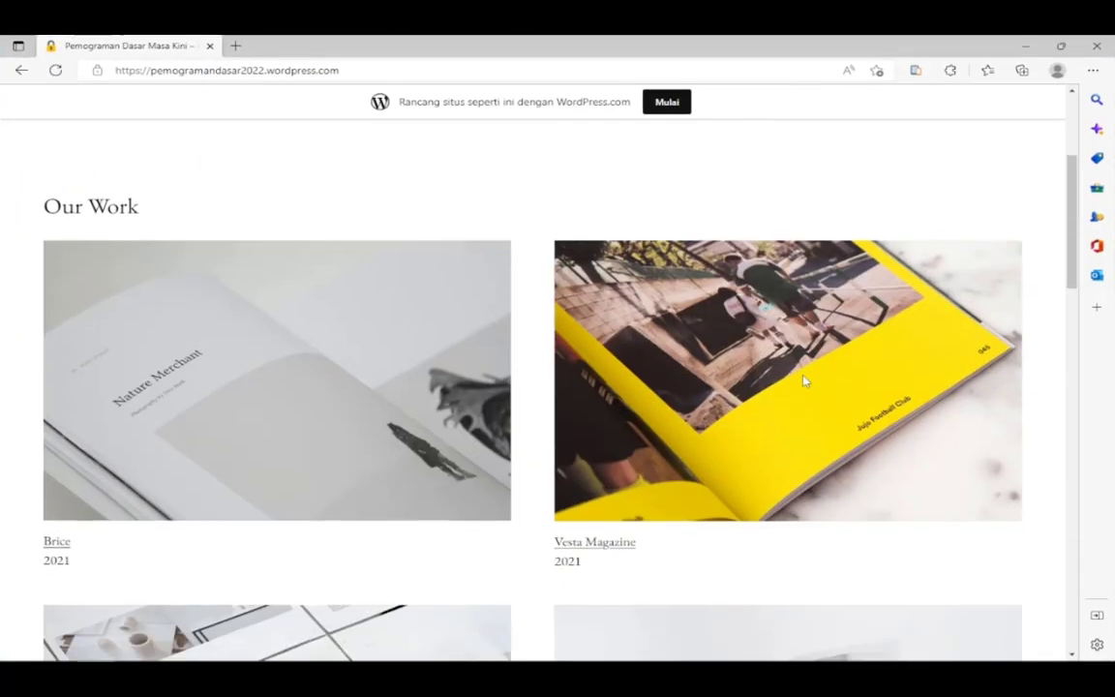
scroll(802, 381, down, 3)
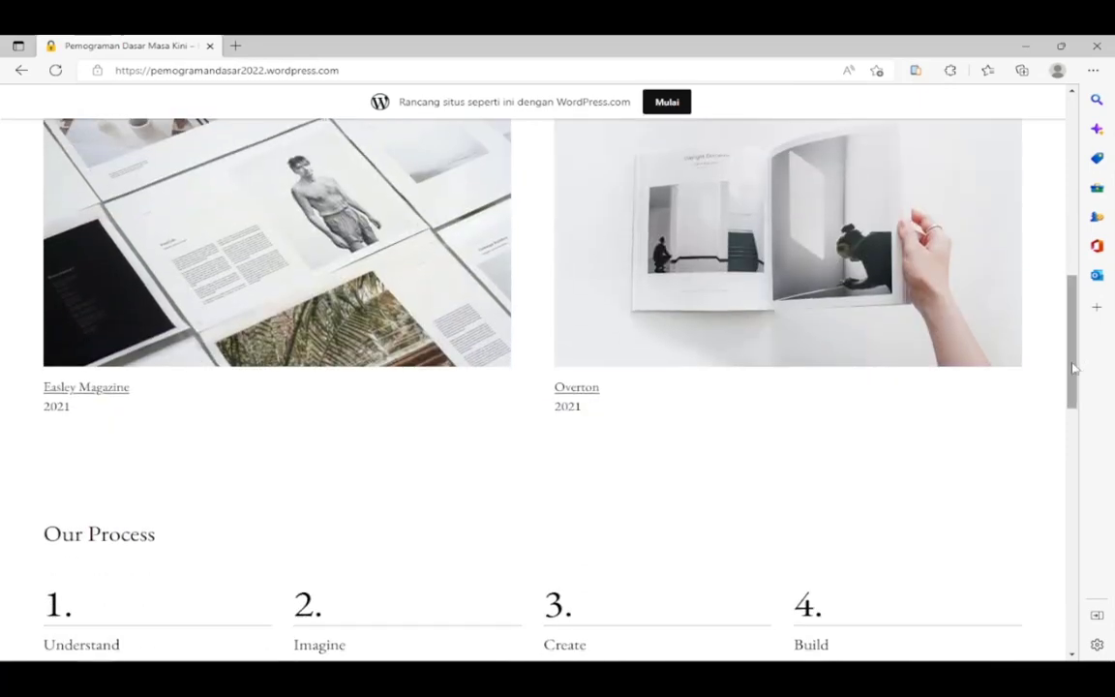
drag(1073, 368, 1083, 155)
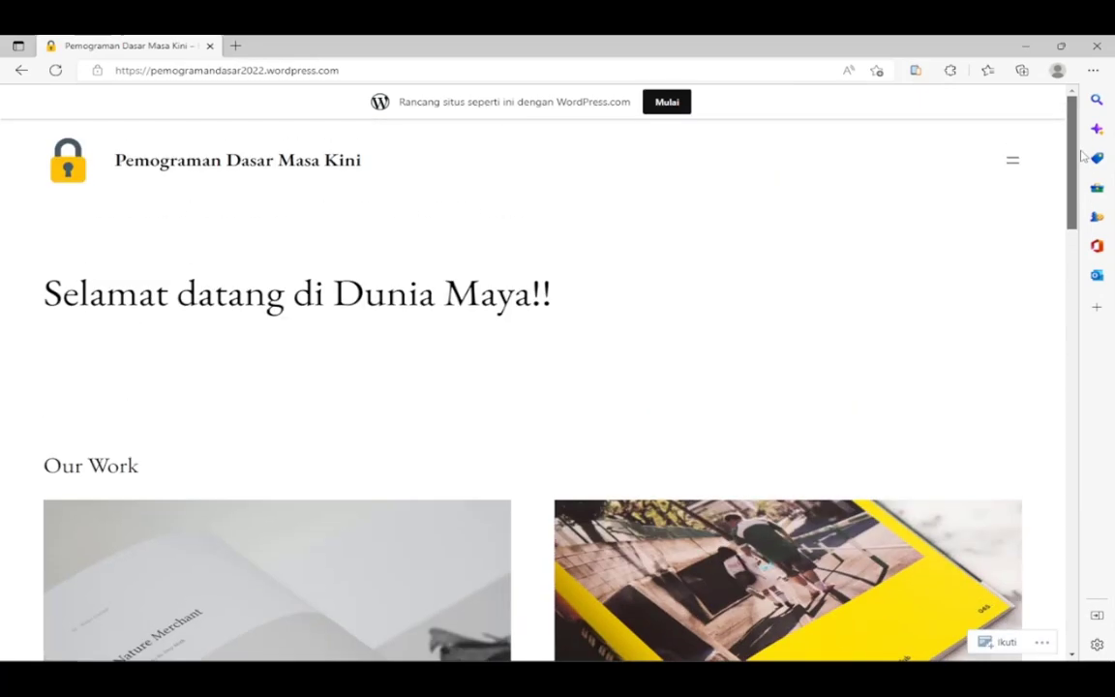
click(1014, 166)
click(997, 242)
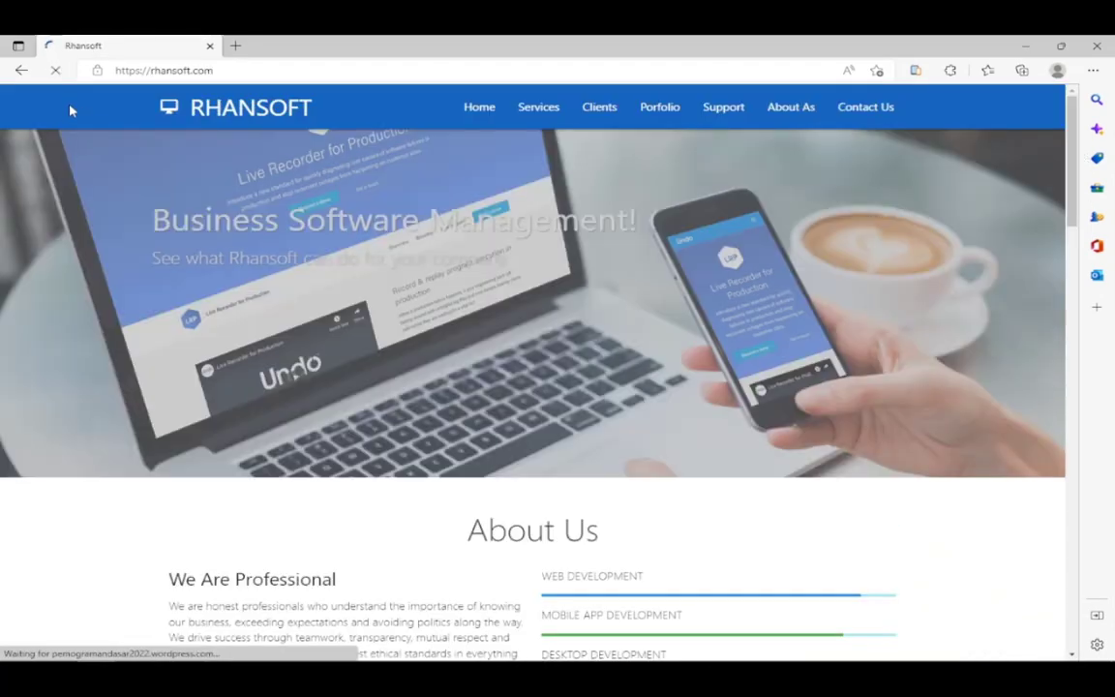
click(19, 70)
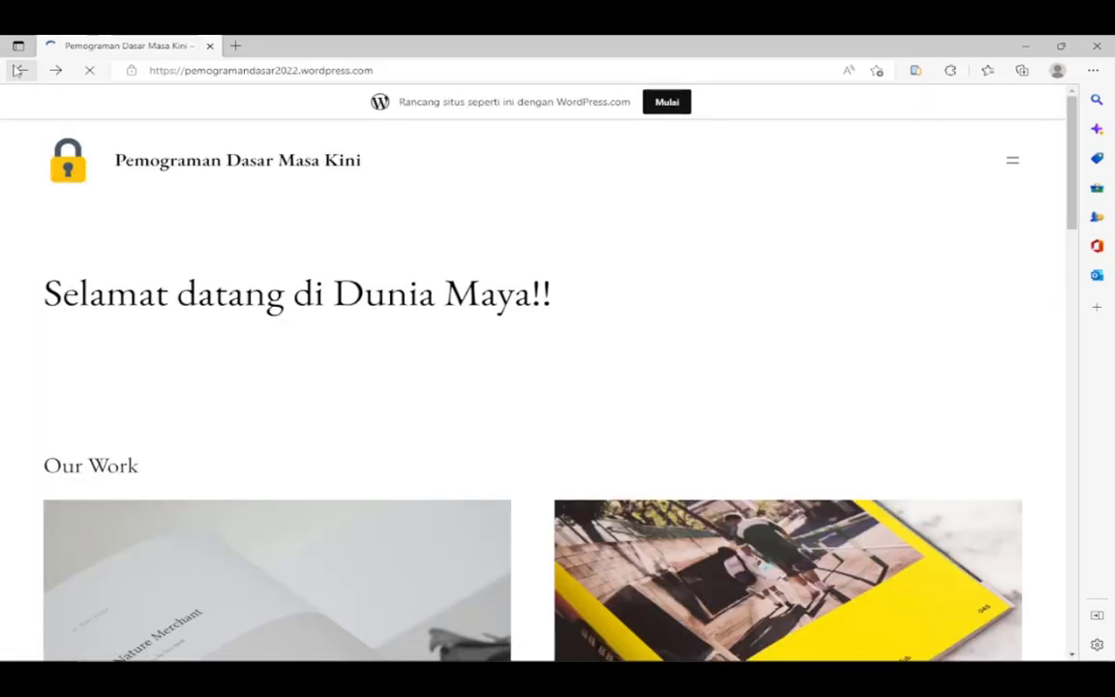
Open new tabs for rhansoft.com and support.rhansoft.com.
click(235, 45)
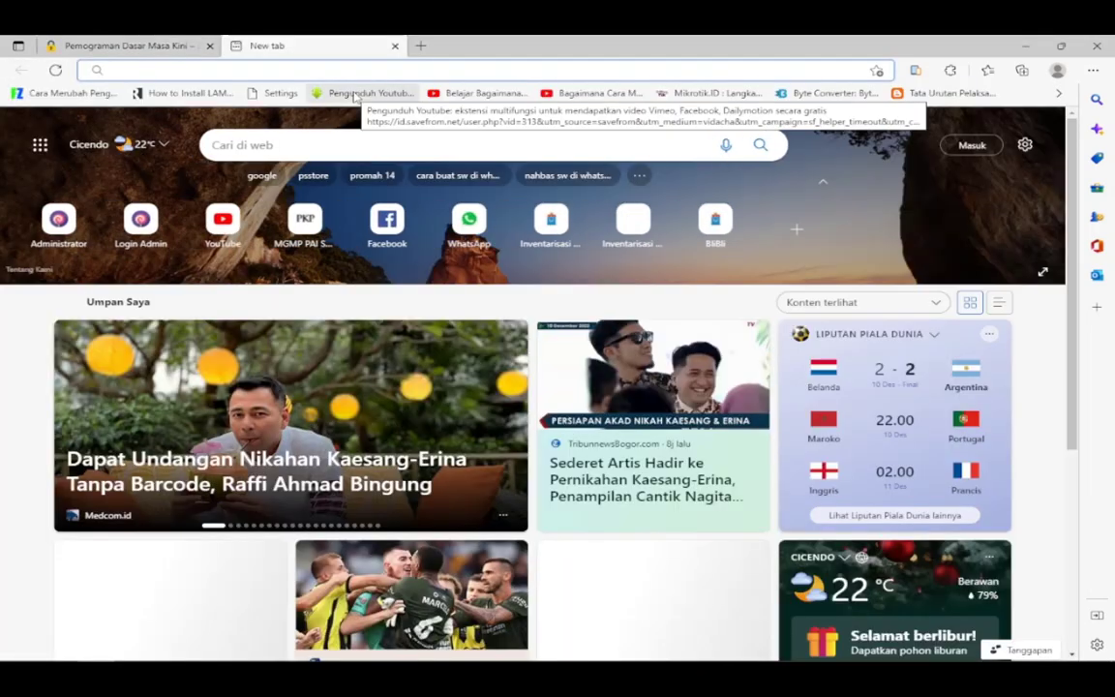
text(rhansoft.co)
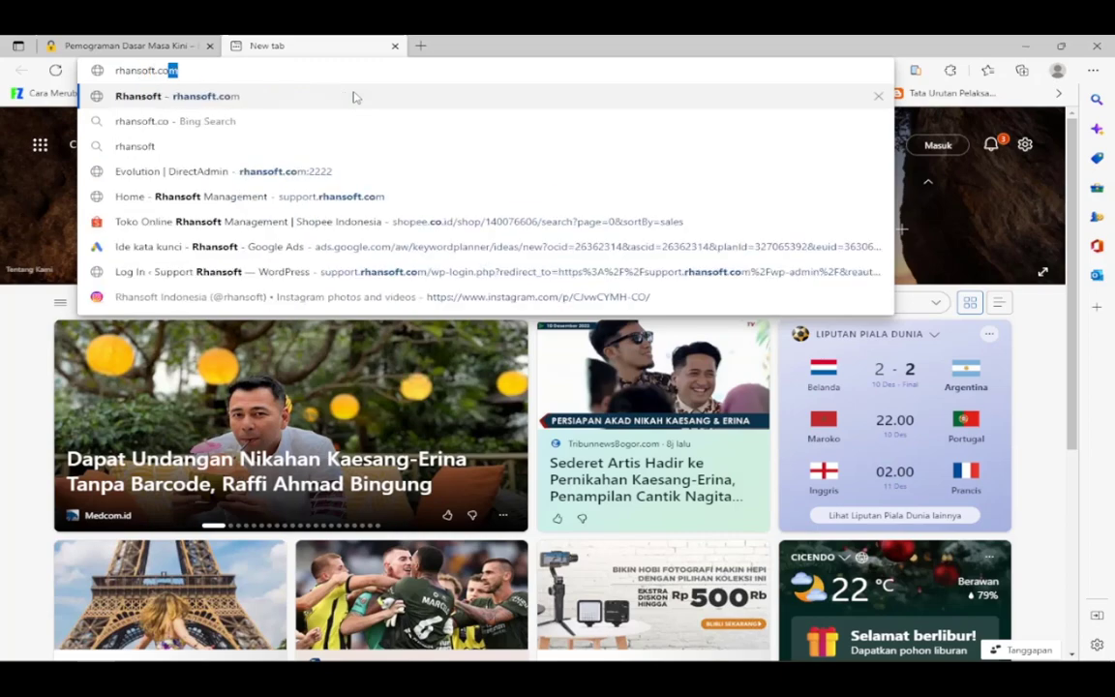
key(Return)
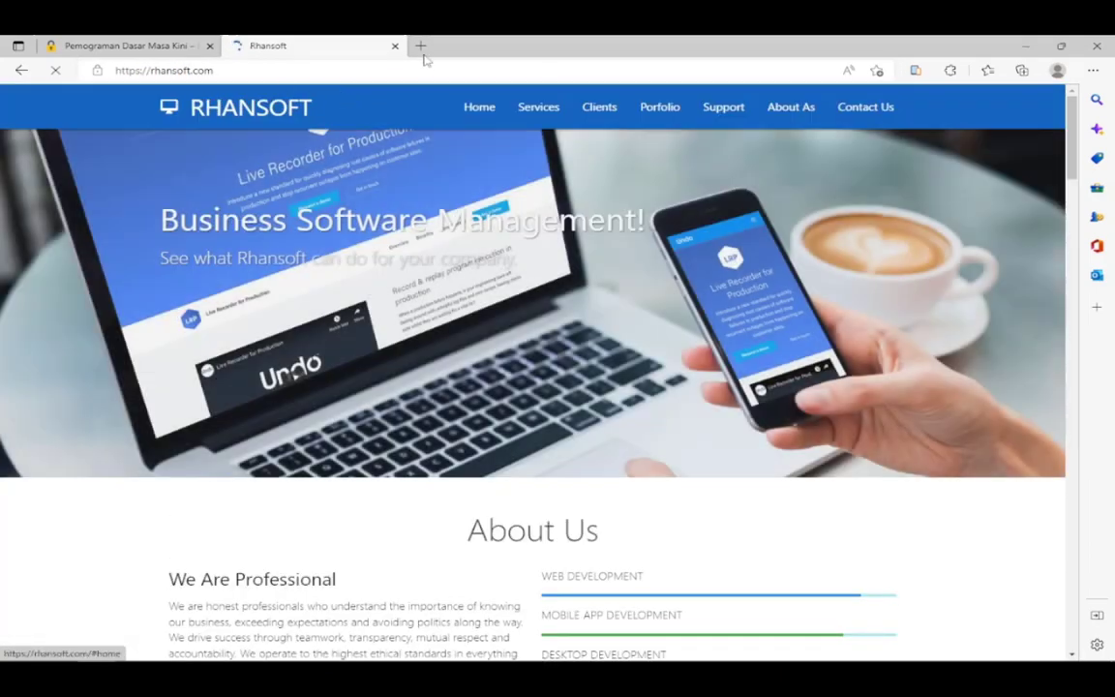
click(422, 48)
text(supo)
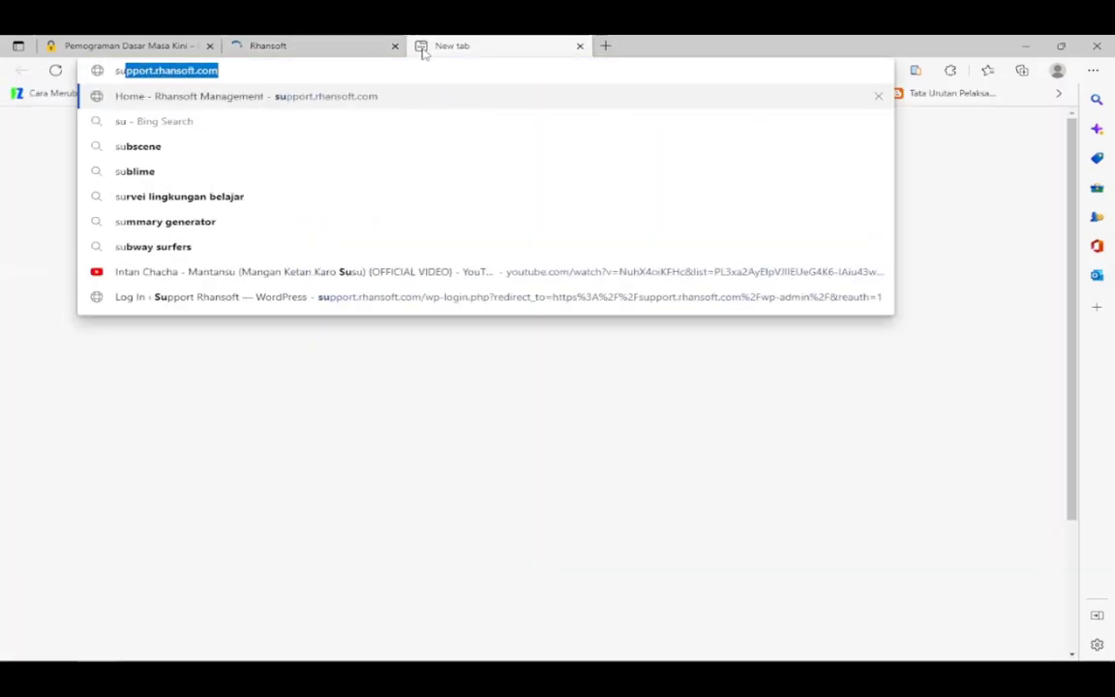
text(port)
key(BackSpace)
key(BackSpace)
key(BackSpace)
key(BackSpace)
key(BackSpace)
key(BackSpace)
key(BackSpace)
key(BackSpace)
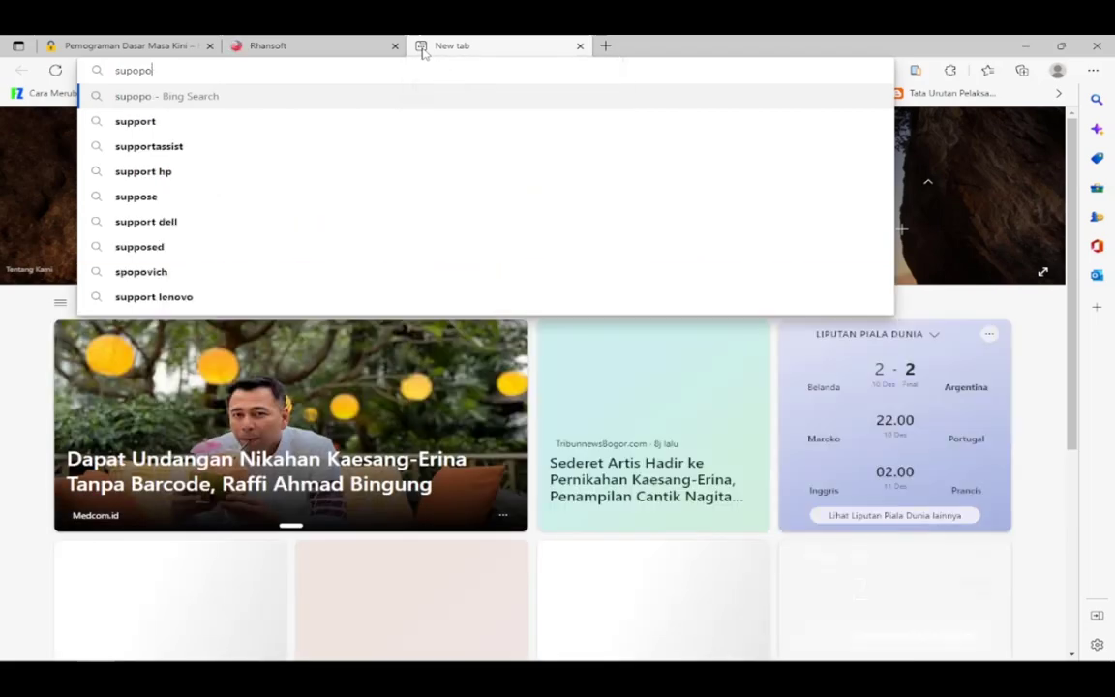
text(support.)
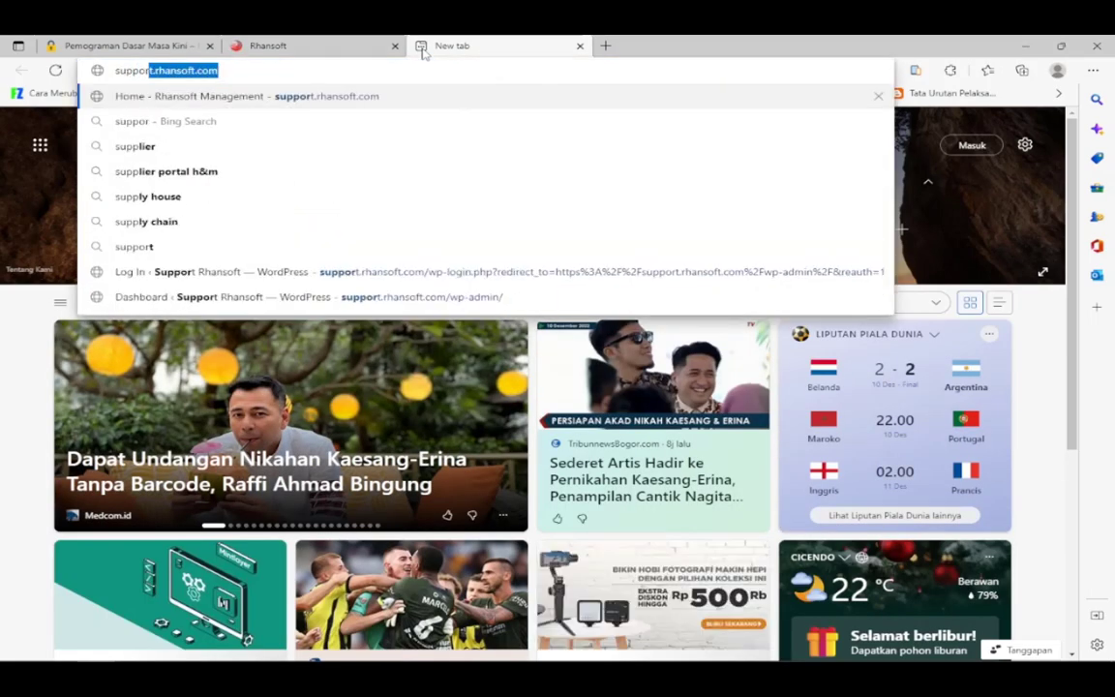
text(rhansoft.co)
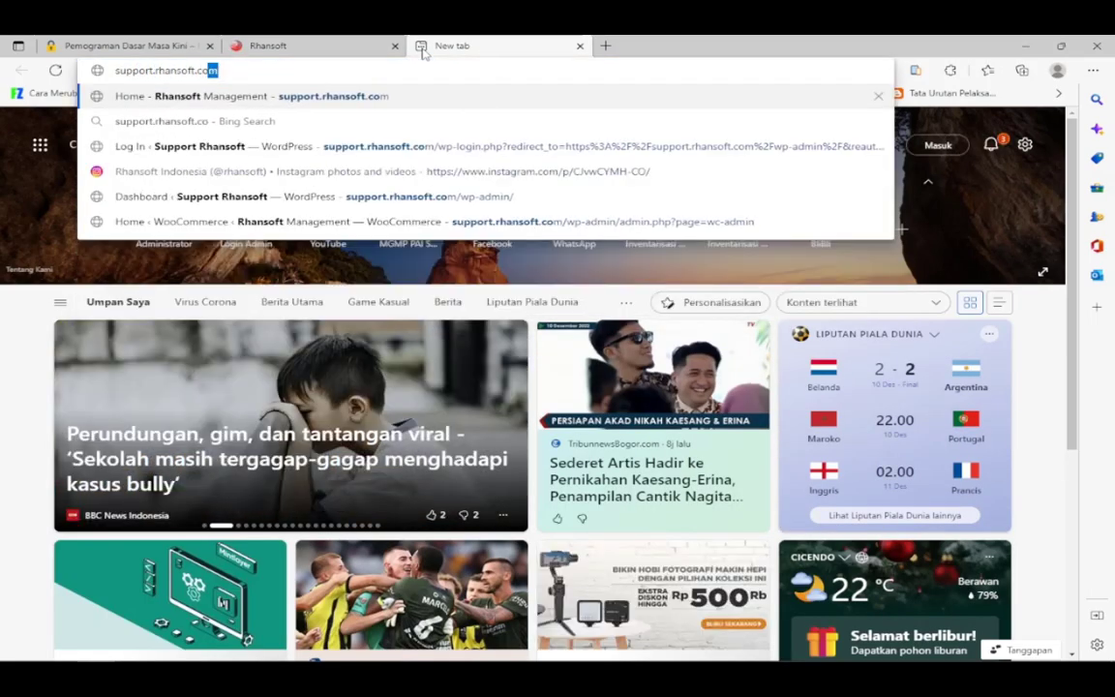
key(Return)
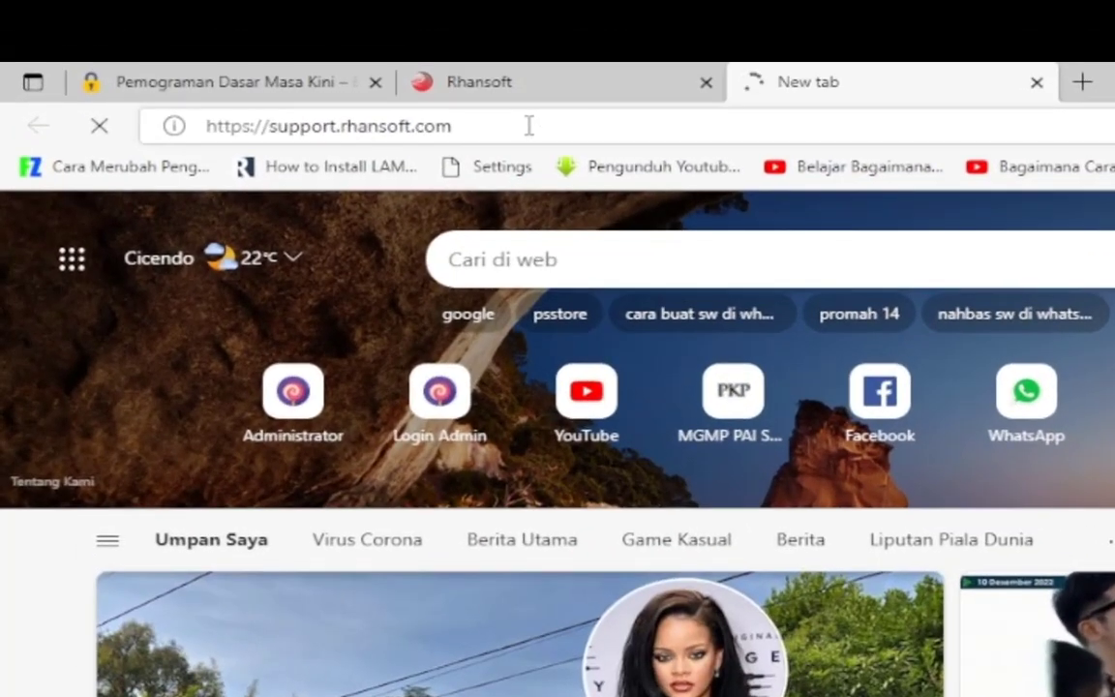
click(153, 91)
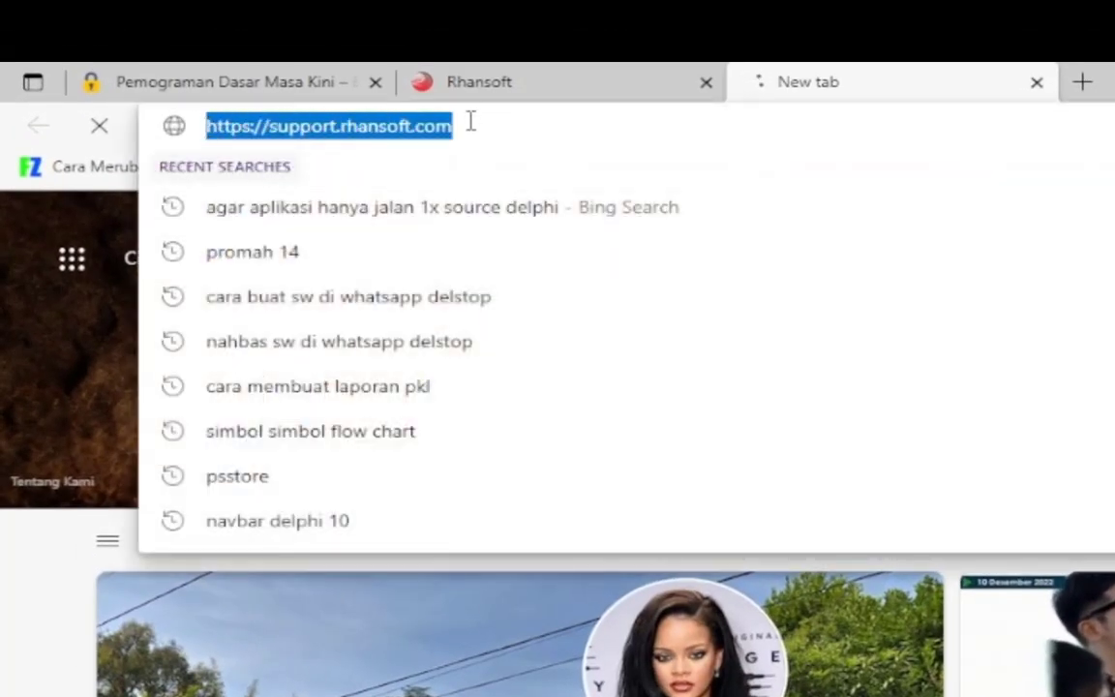
drag(521, 124, 200, 127)
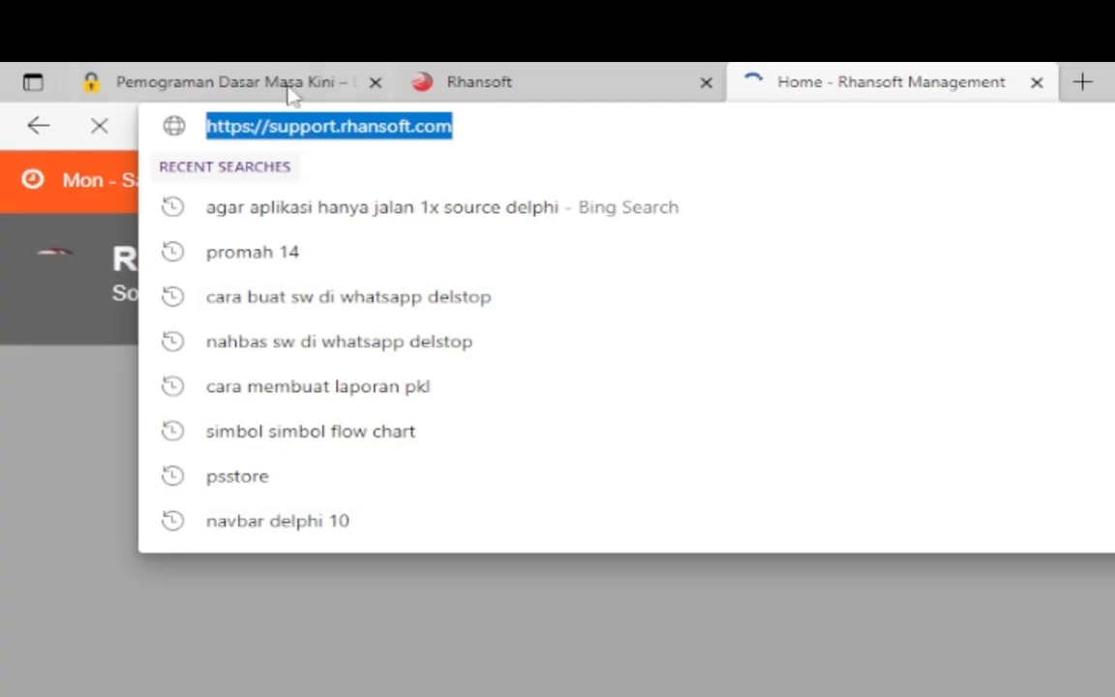
Select the .wordpress.com part of the blog's address, then go to the Rhansoft Management tab.
click(281, 83)
click(535, 134)
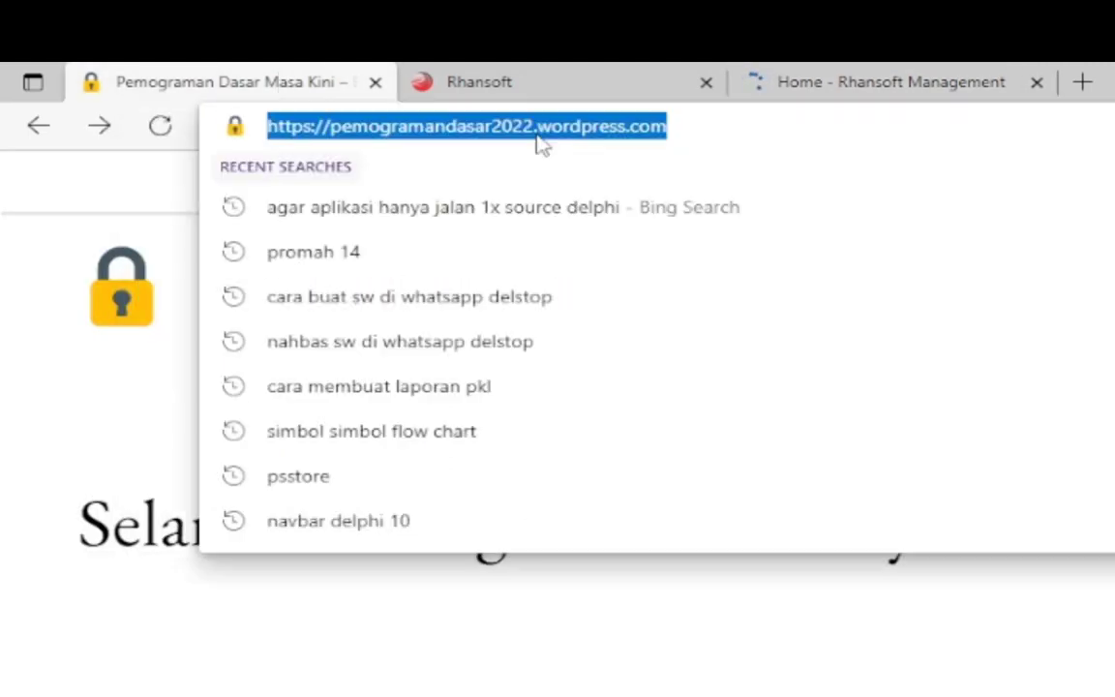
click(540, 127)
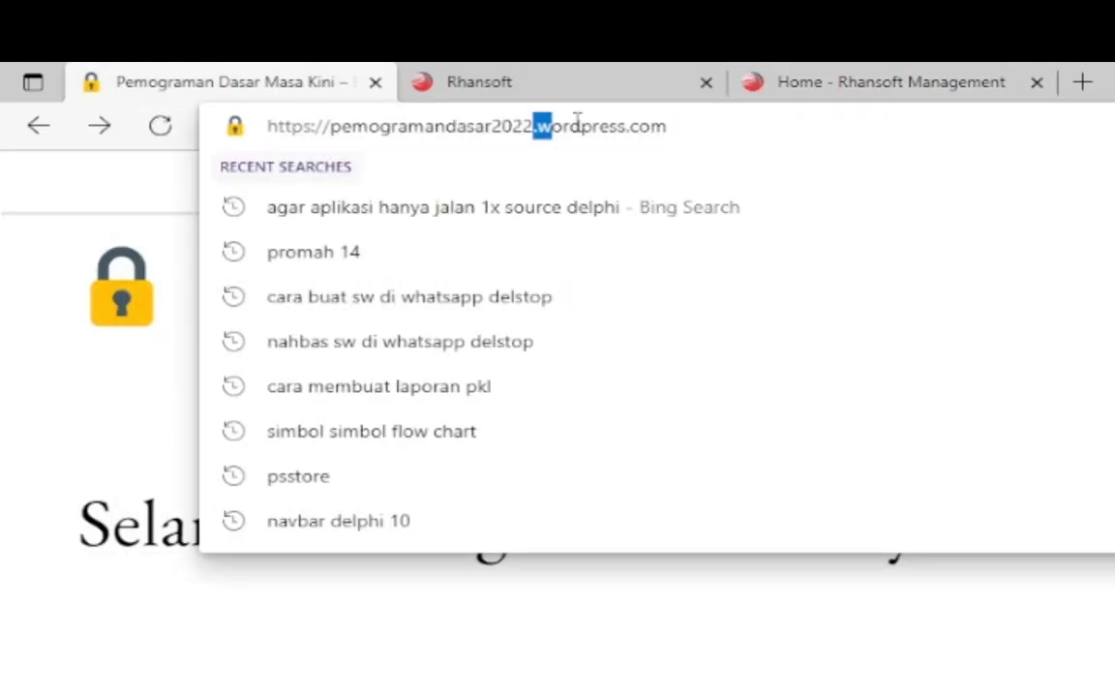
drag(578, 118, 698, 121)
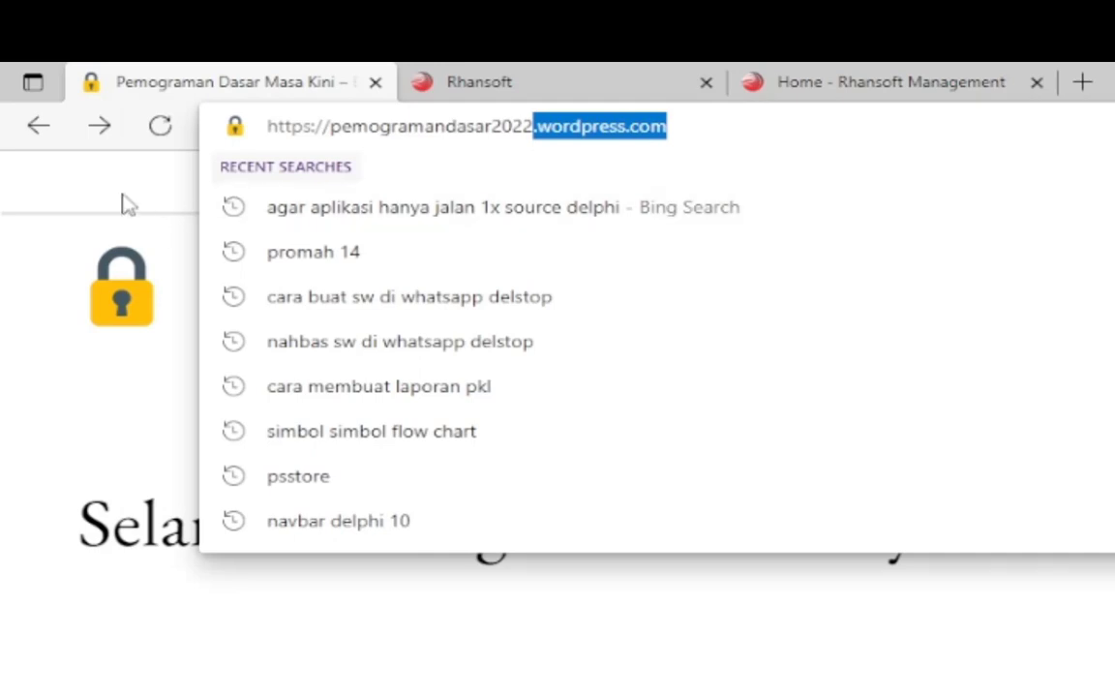
click(95, 184)
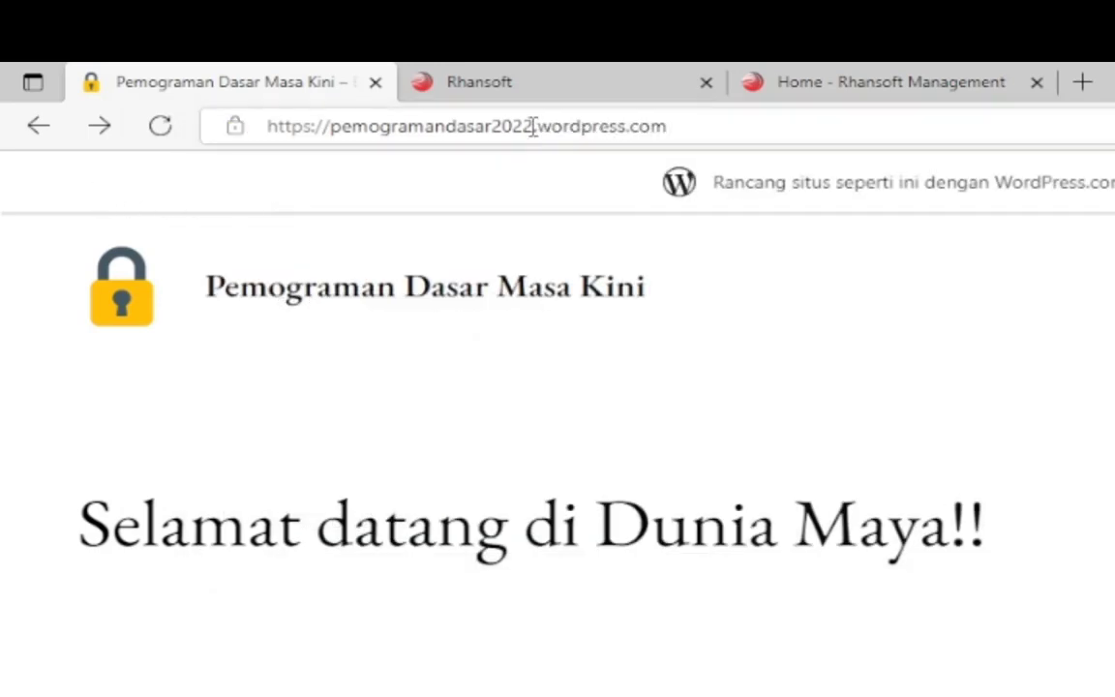
drag(534, 127, 785, 129)
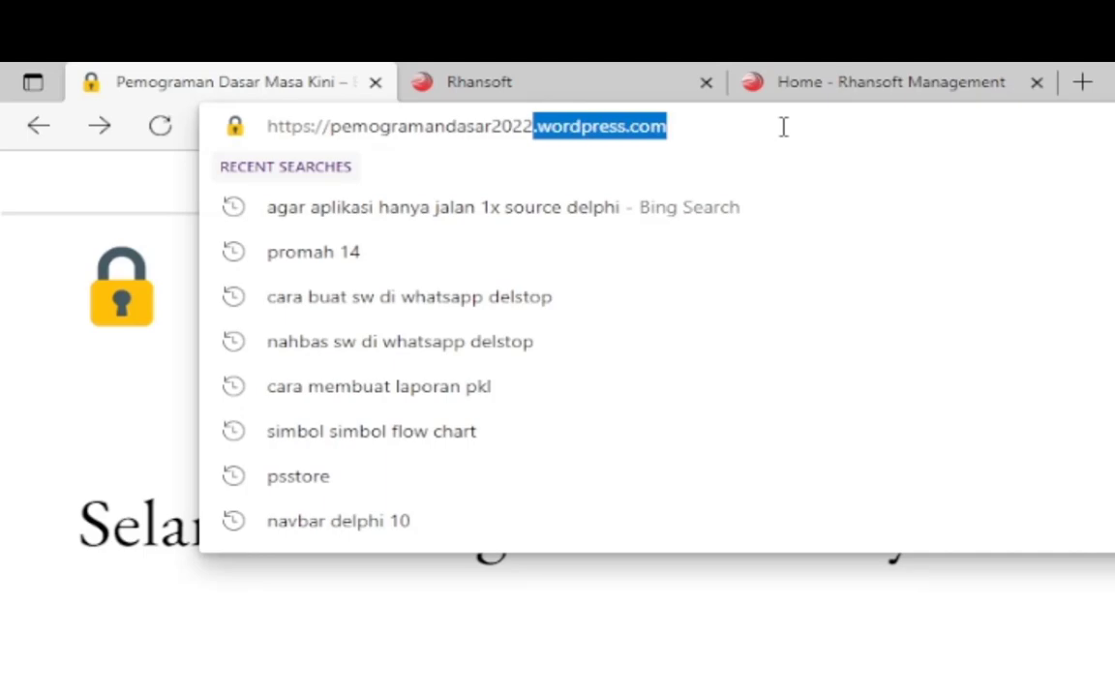
click(840, 87)
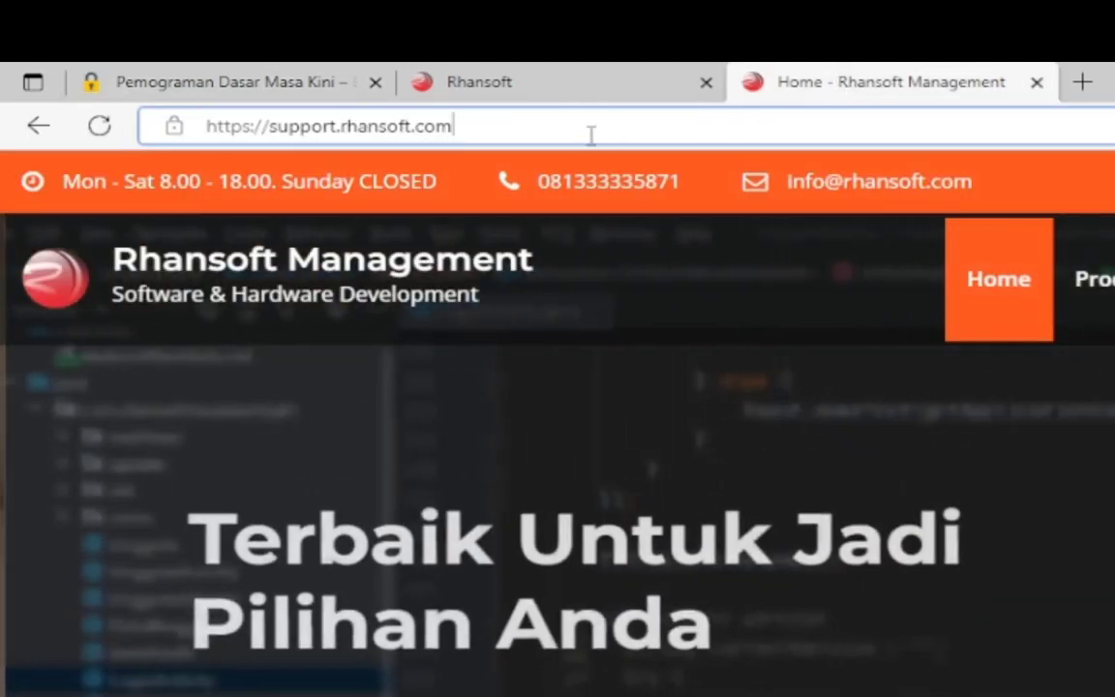
Browse the support site's home page and open a Latest News article, dismissing the ad.
drag(589, 134, 66, 130)
scroll(788, 628, down, 3)
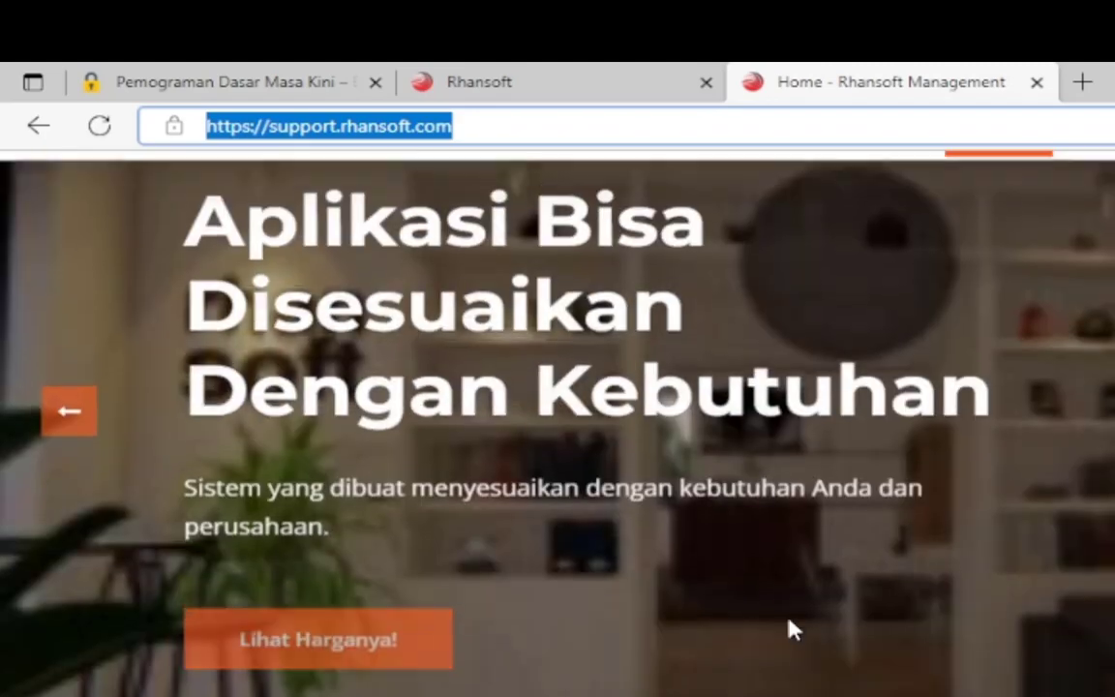
scroll(1063, 535, down, 5)
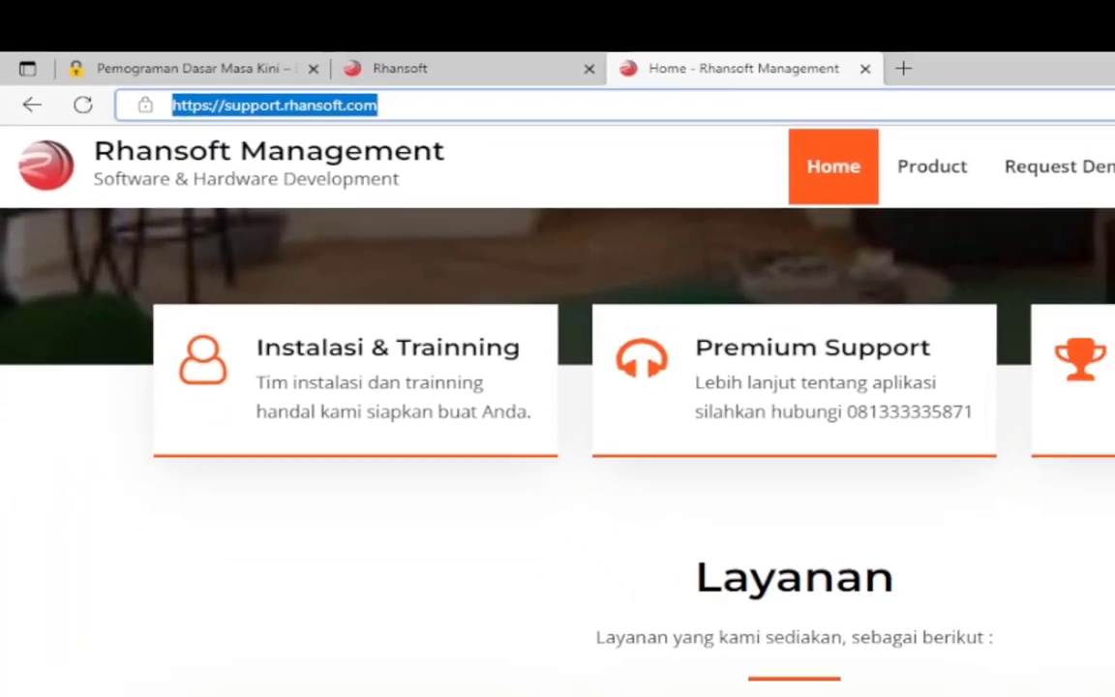
scroll(558, 436, down, 10)
scroll(558, 435, up, 5)
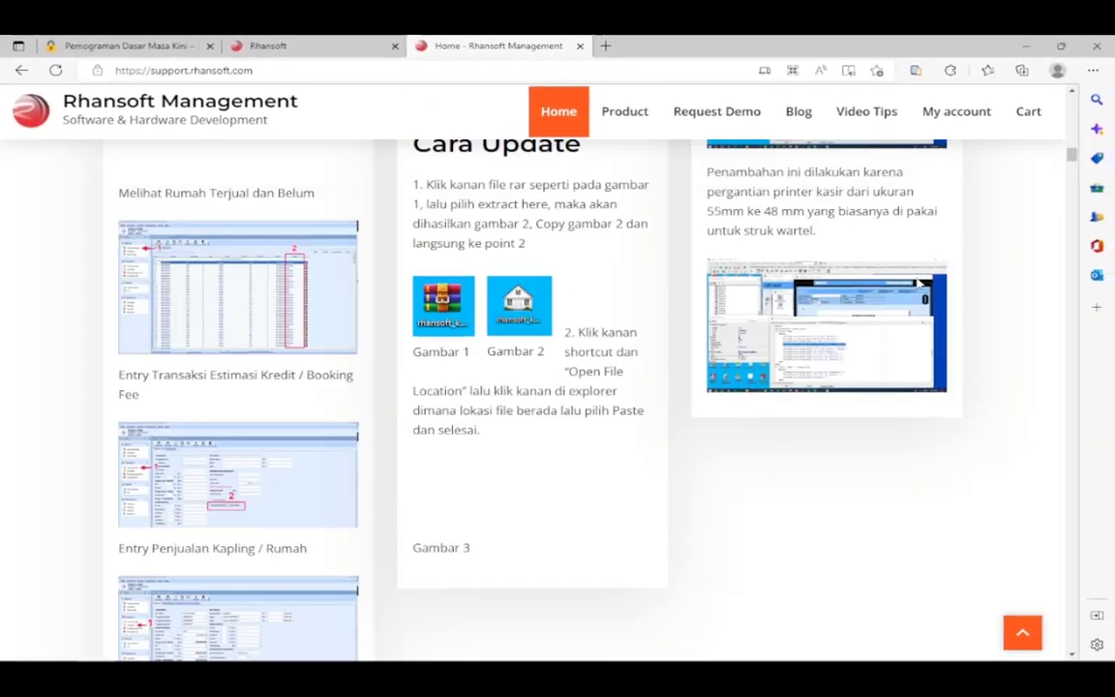
scroll(741, 371, up, 5)
scroll(741, 371, down, 3)
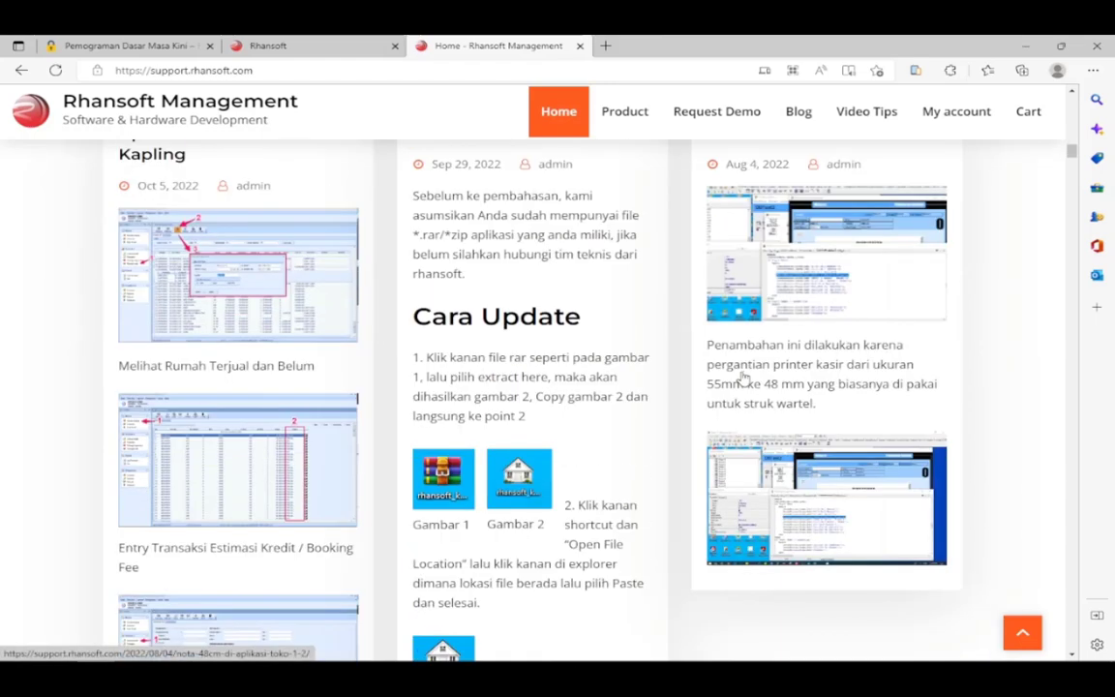
click(744, 378)
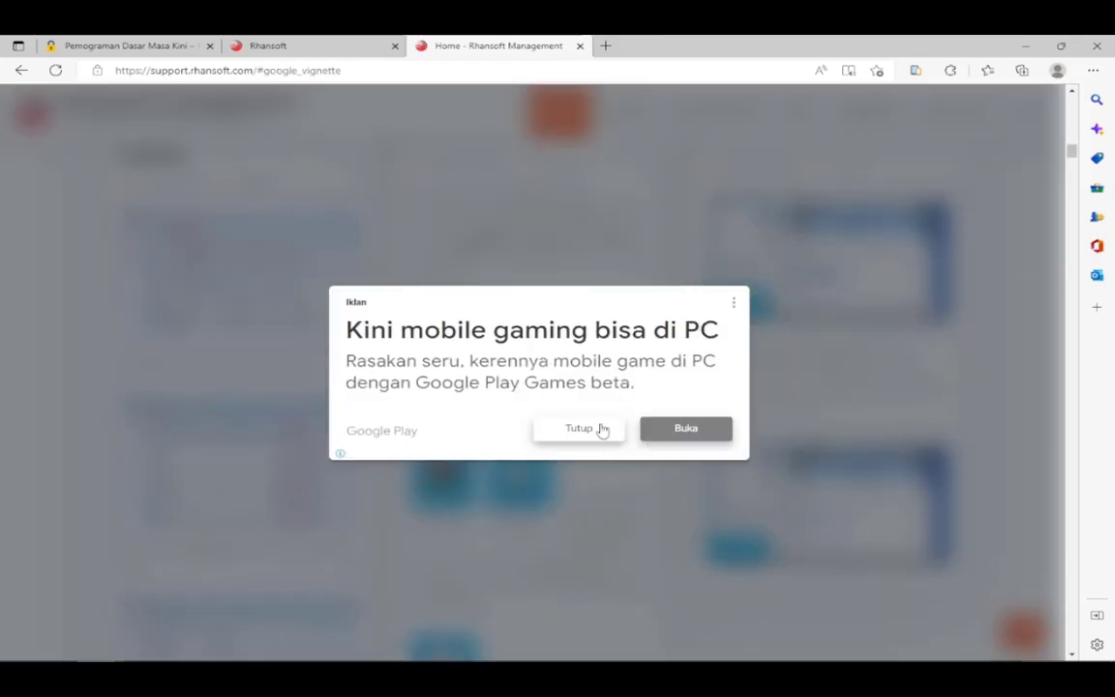
click(579, 429)
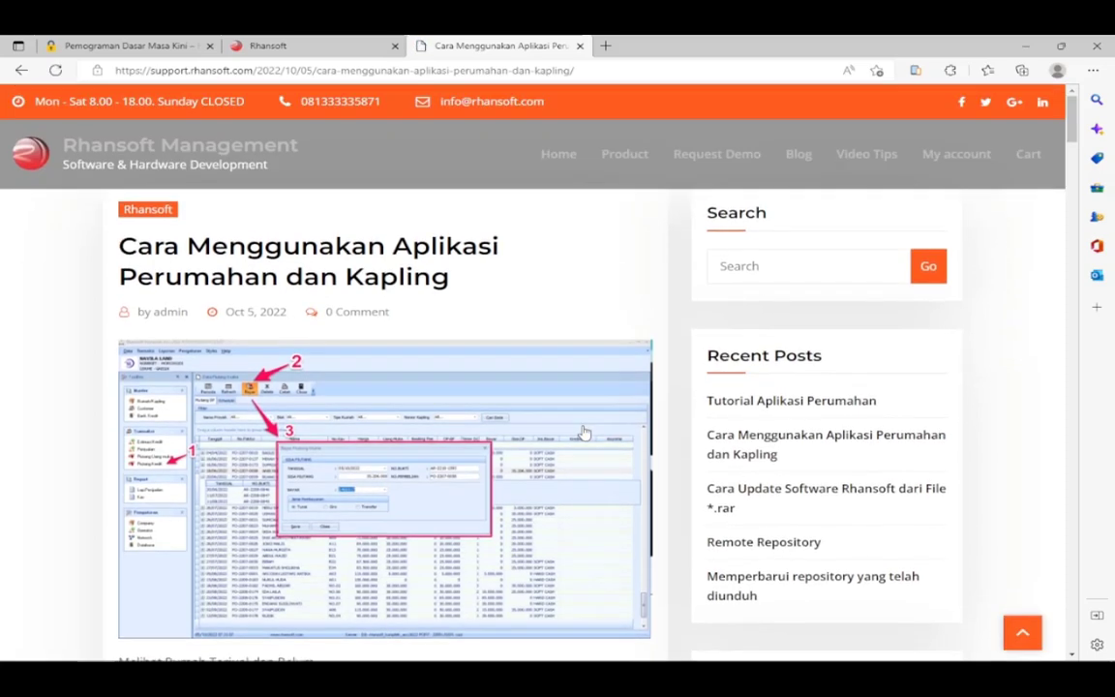
Add Agen Surveyor Mobile from the Product page to the cart and view it at Rp12.500.000.
click(559, 160)
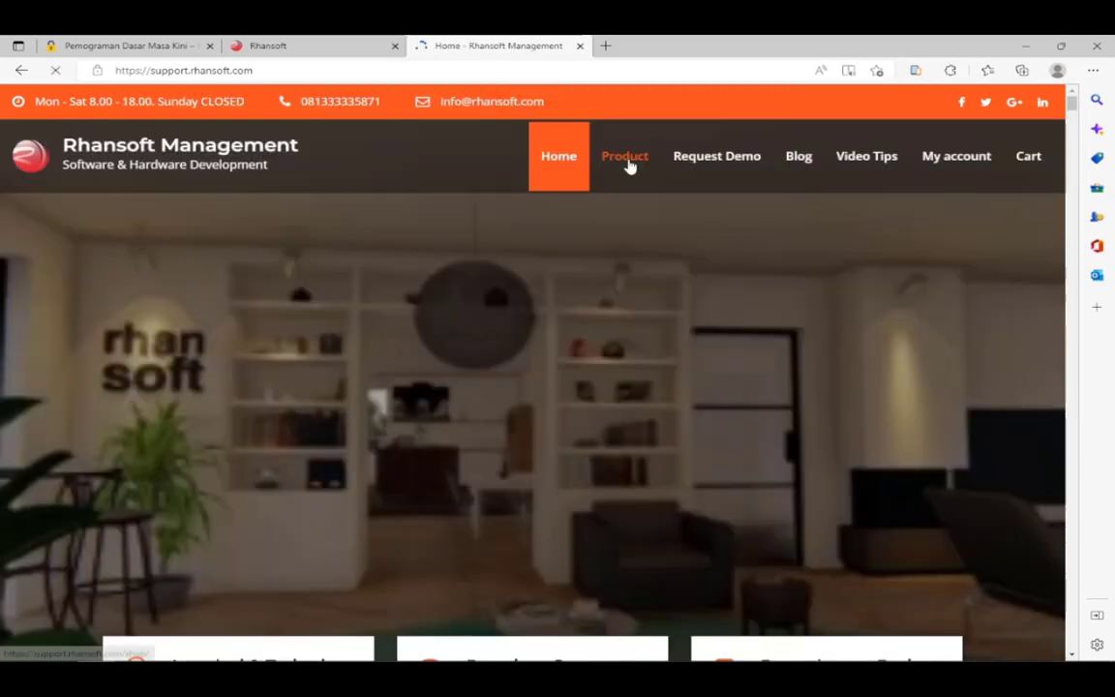
click(627, 164)
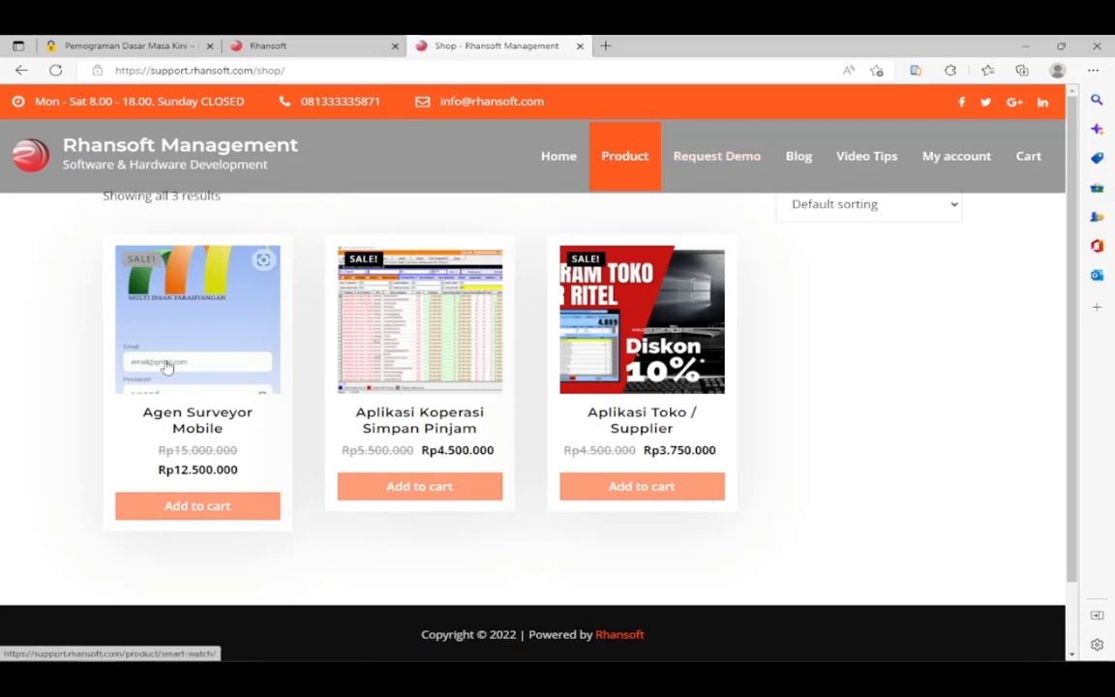
click(203, 510)
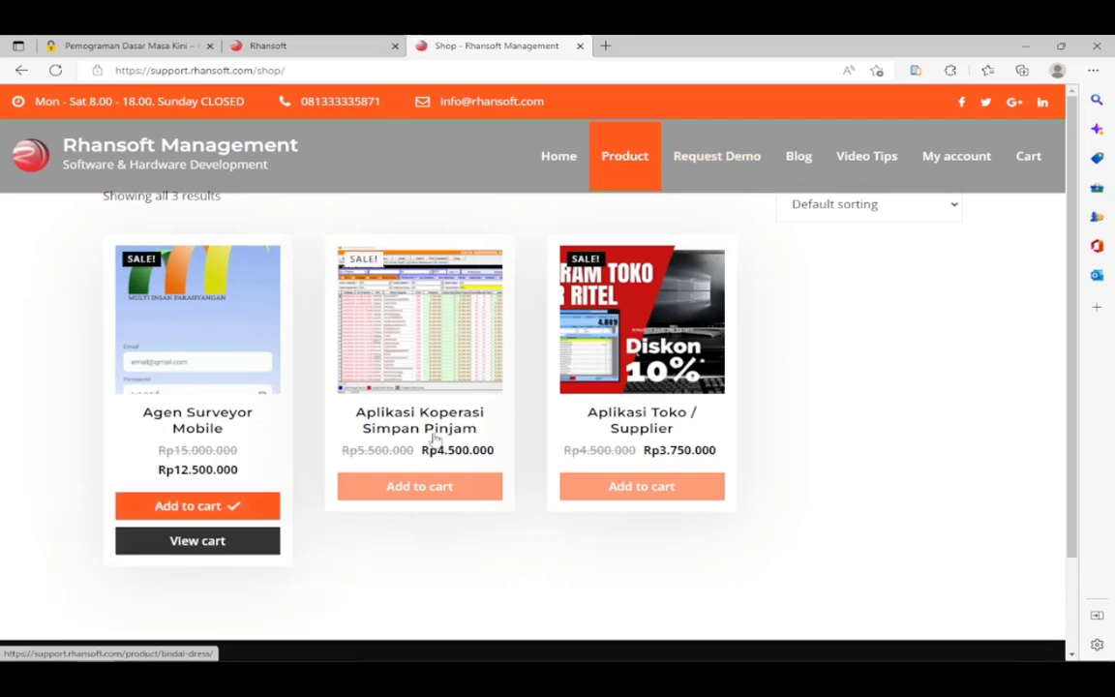
click(217, 542)
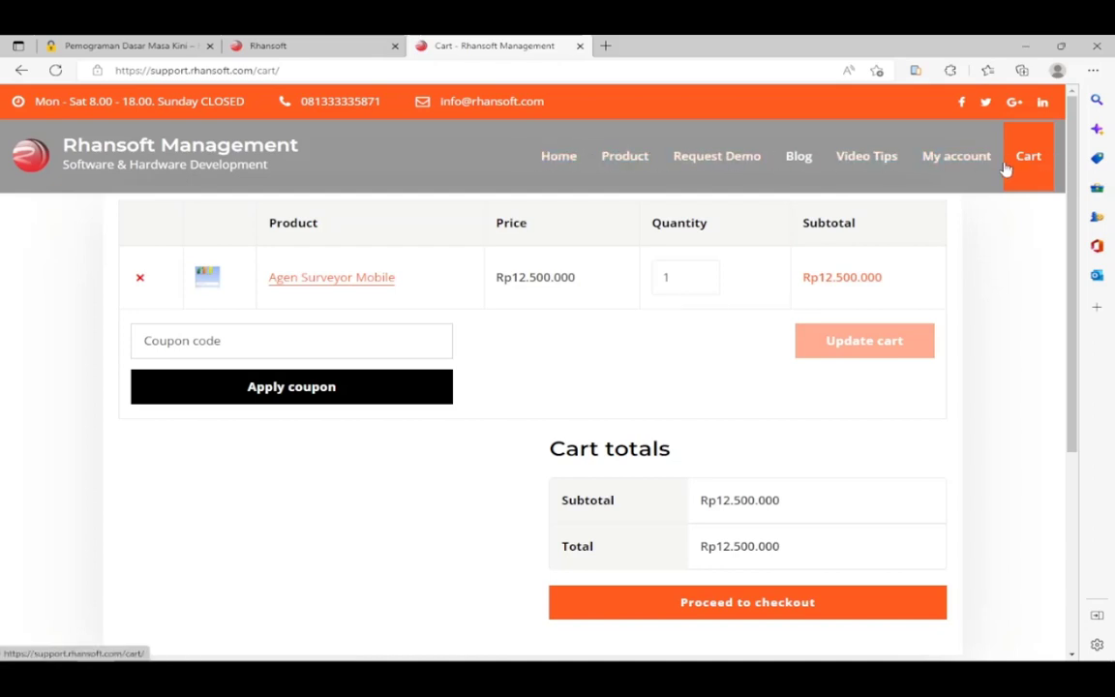
double_click(720, 44)
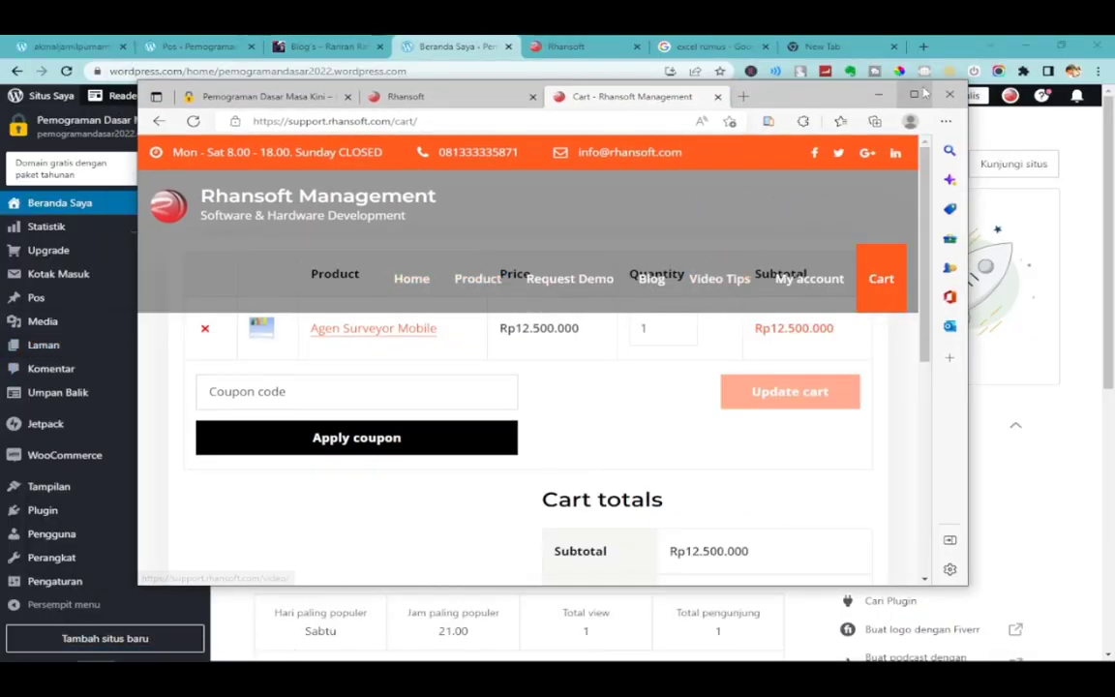
Browse the support blog's Tutorial Aplikasi Perumahan post, then show the rhansoft.com tab.
double_click(821, 87)
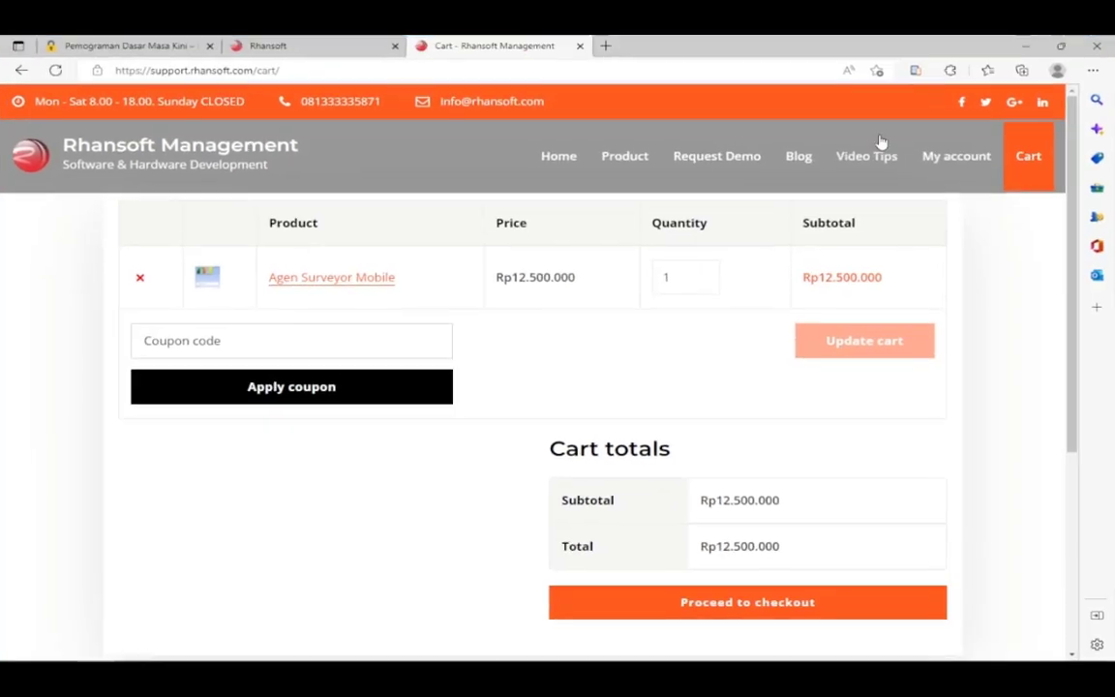
click(800, 157)
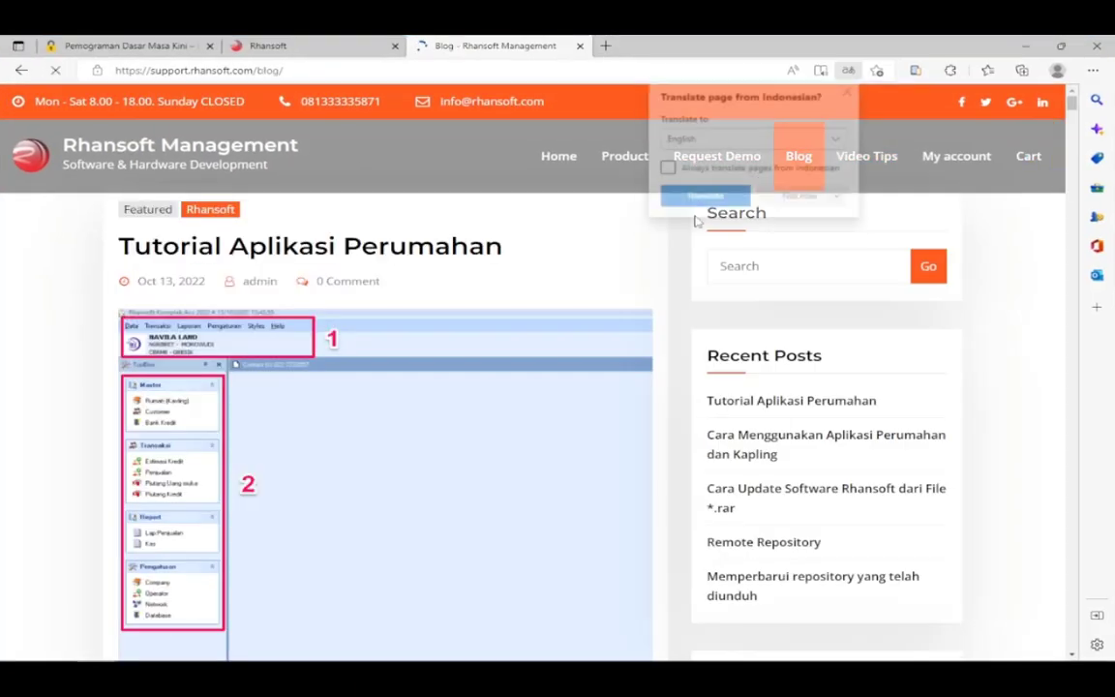
scroll(752, 386, down, 3)
scroll(1029, 280, down, 8)
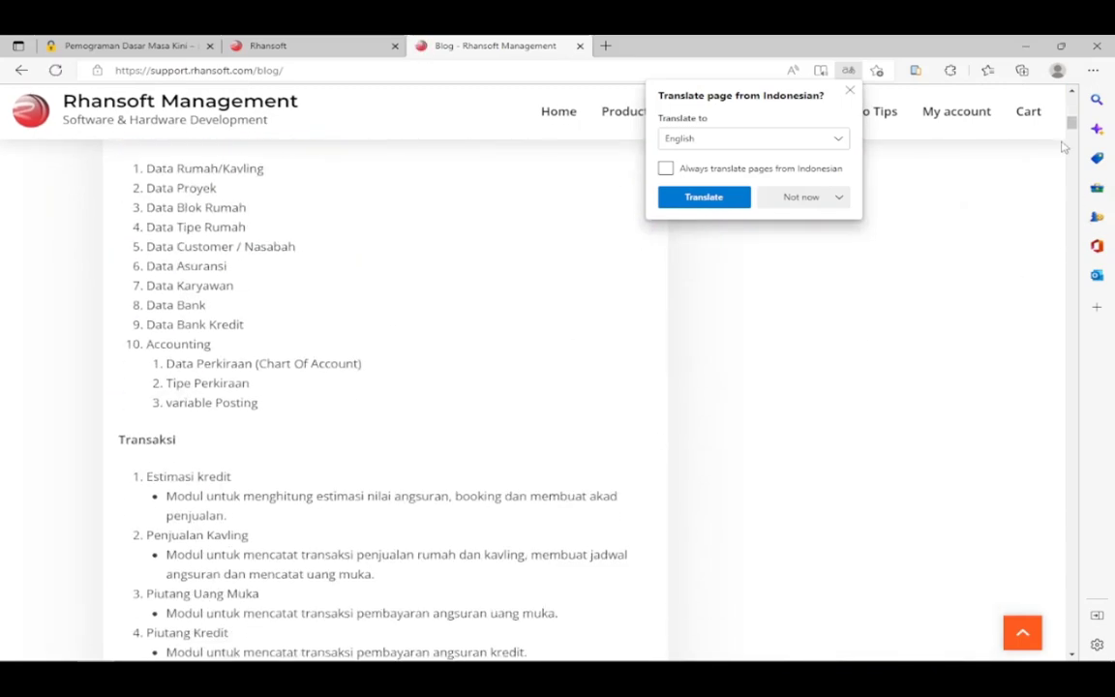
click(849, 94)
scroll(833, 107, up, 10)
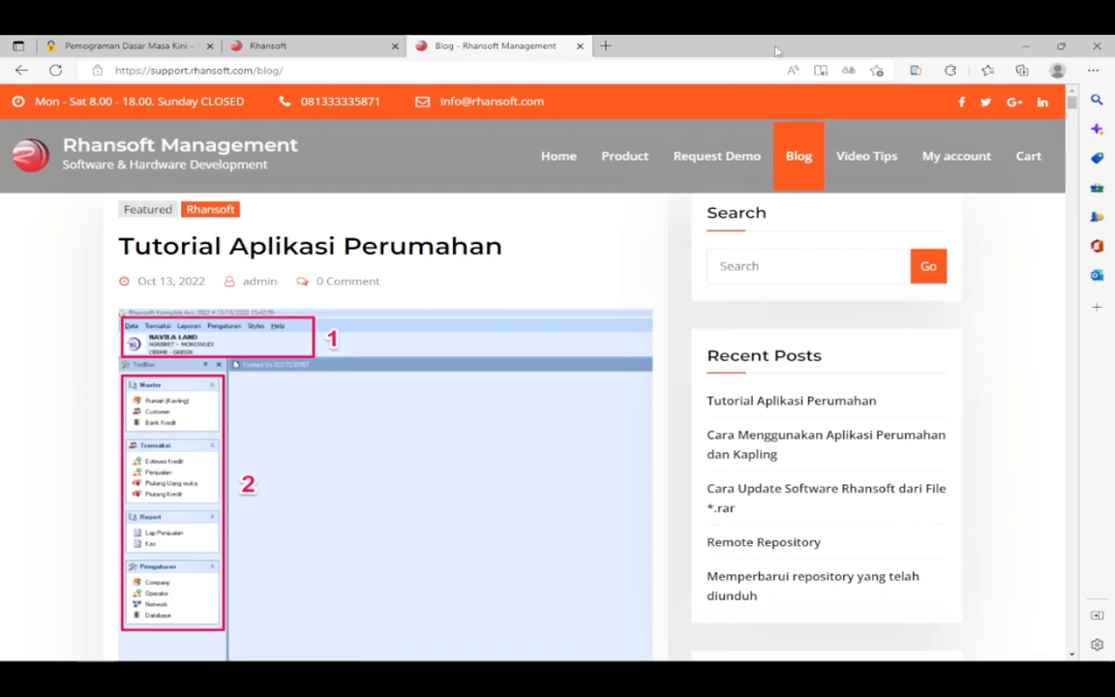
double_click(776, 51)
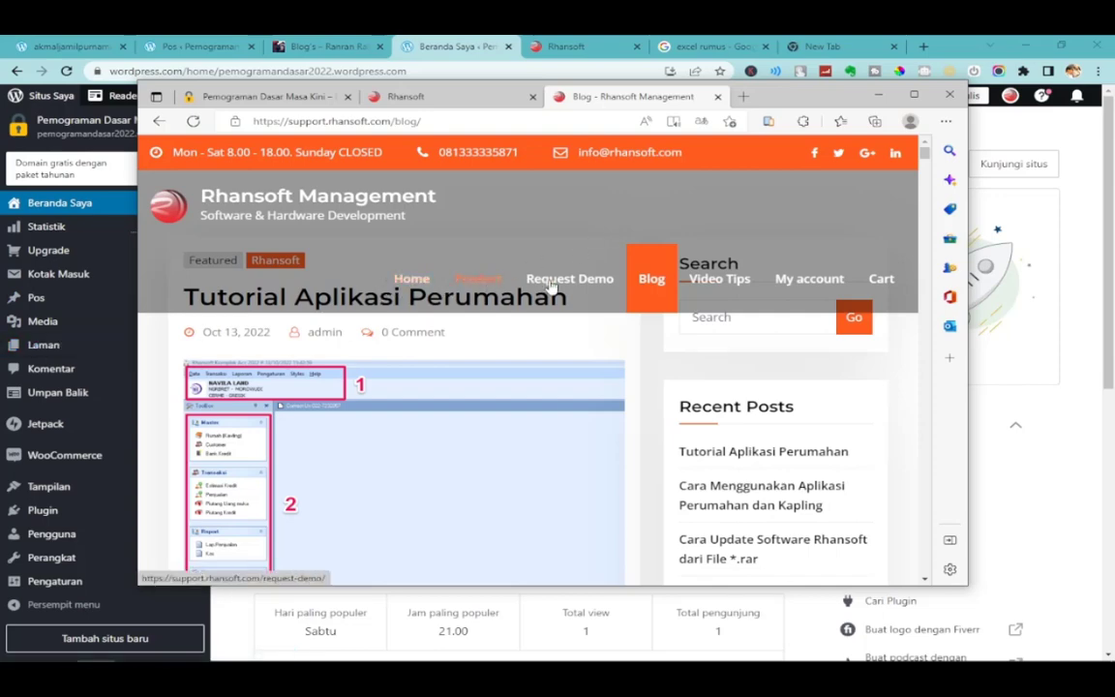
click(416, 97)
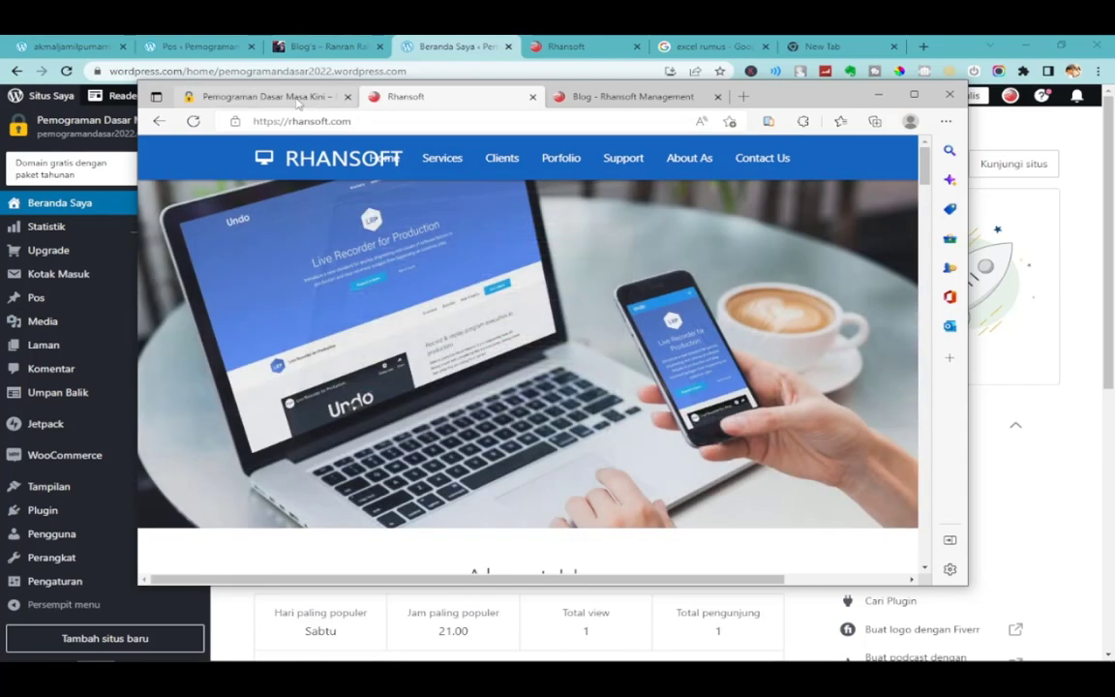
Open and close the Pemograman Dasar Masa Kini site's menu, then bring back the Beranda Saya dashboard.
click(298, 100)
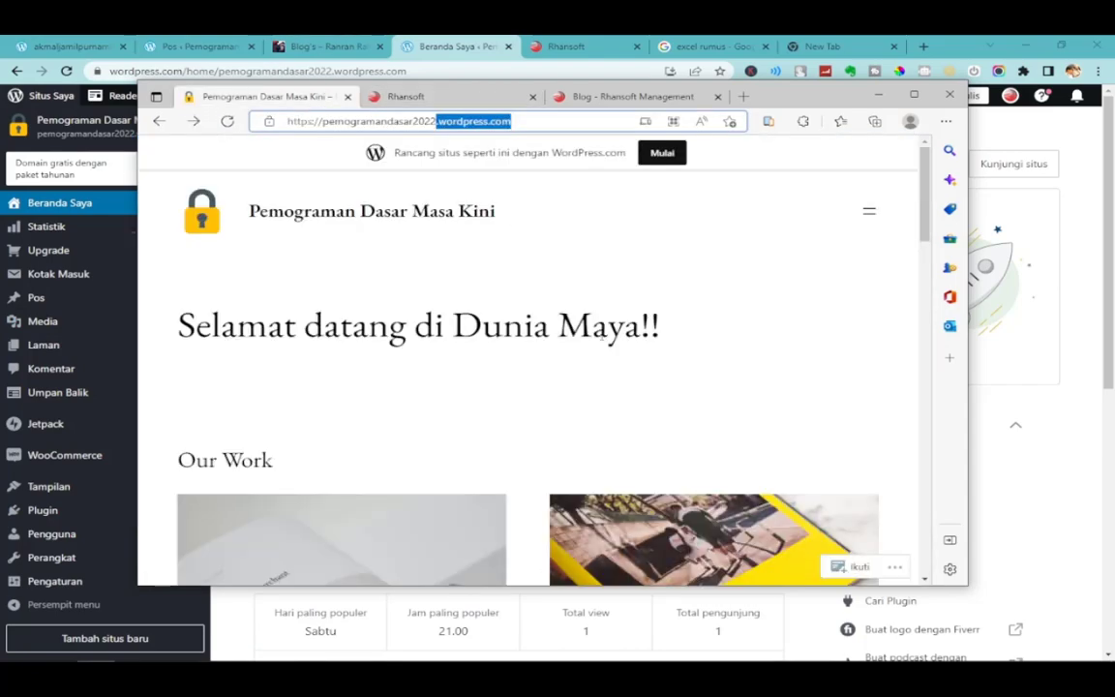
click(870, 211)
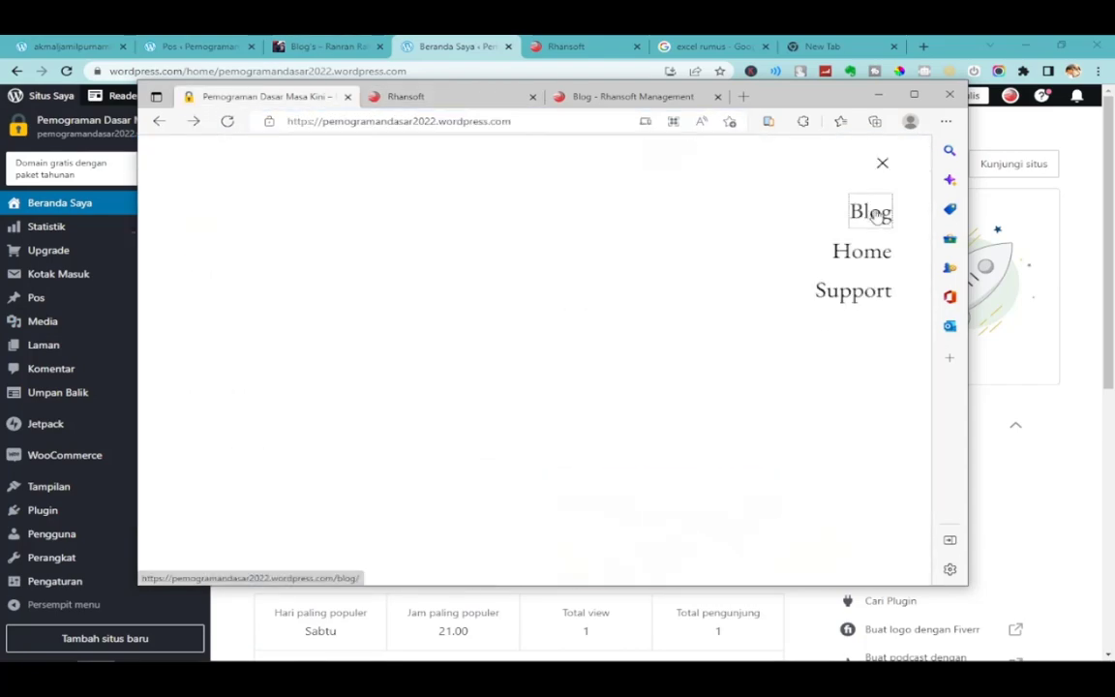
click(883, 165)
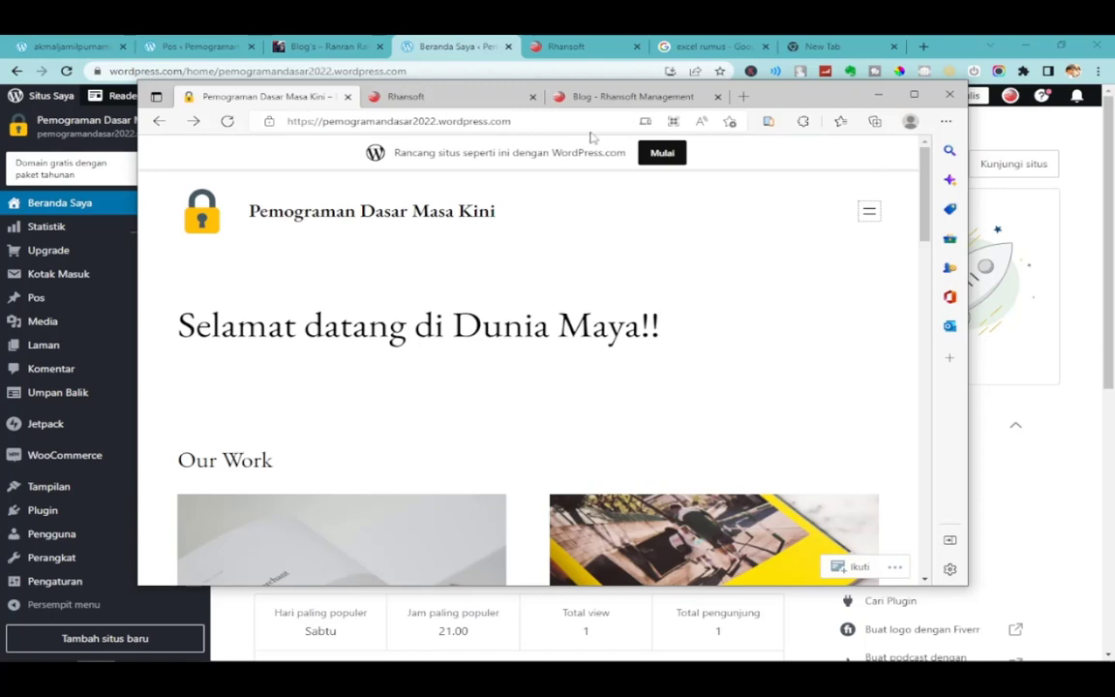
mouse_move(847, 113)
mouse_down()
mouse_move(834, 114)
mouse_move(854, 123)
mouse_up()
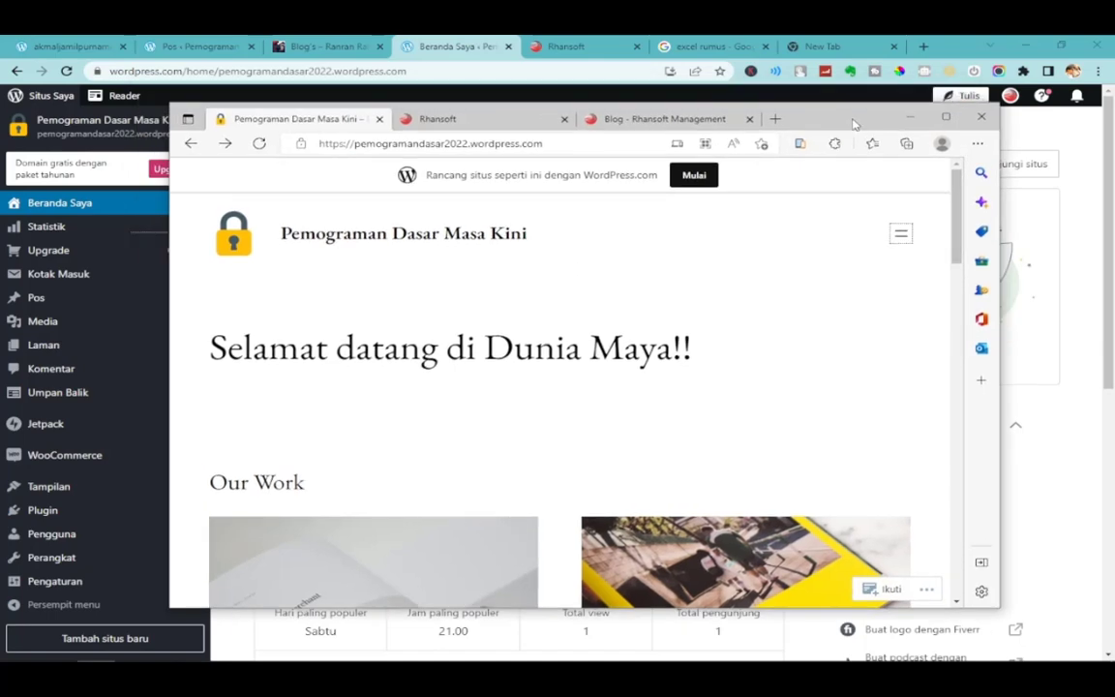
click(324, 45)
click(453, 46)
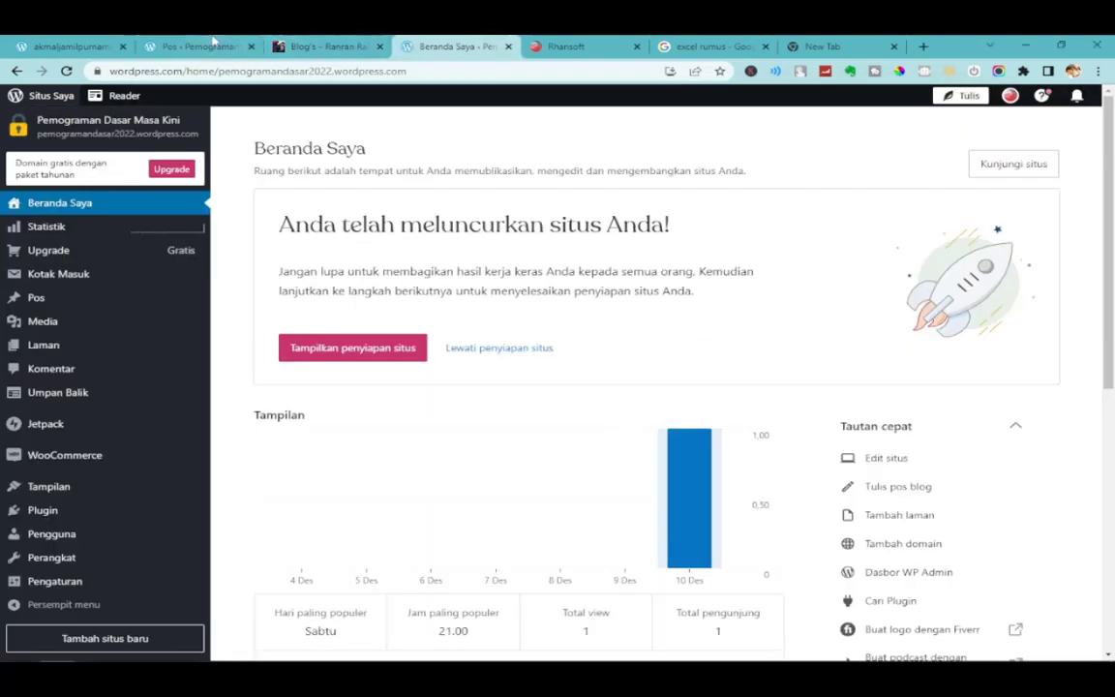
Go from Pos to the Laman list and choose Tambah halaman baru.
click(199, 46)
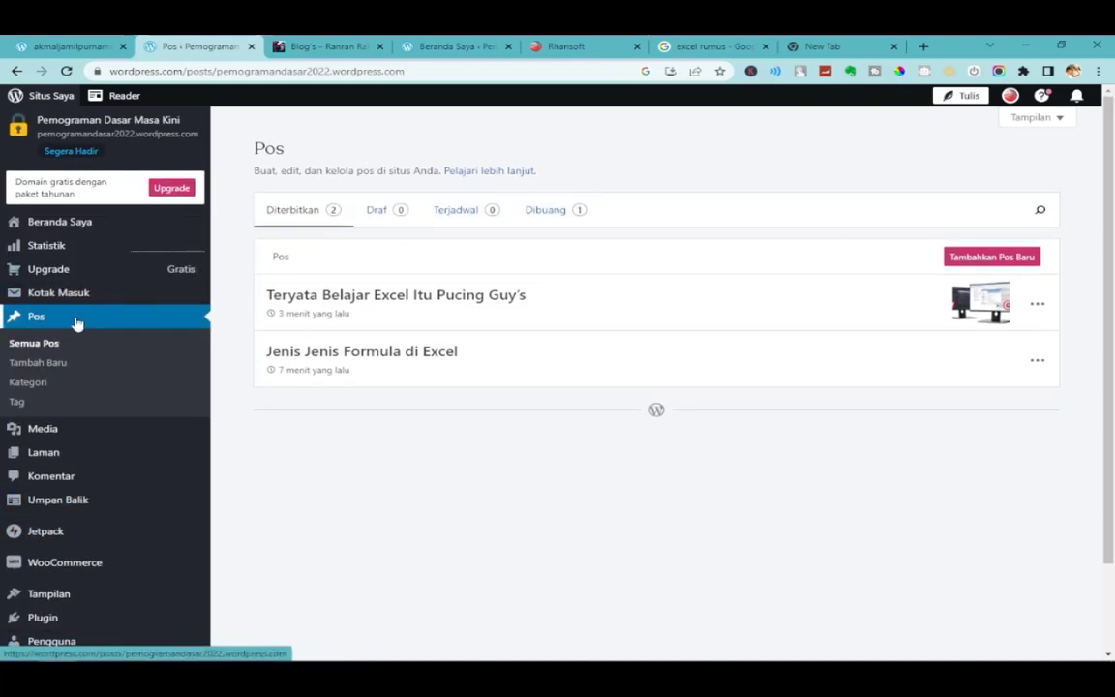
click(52, 453)
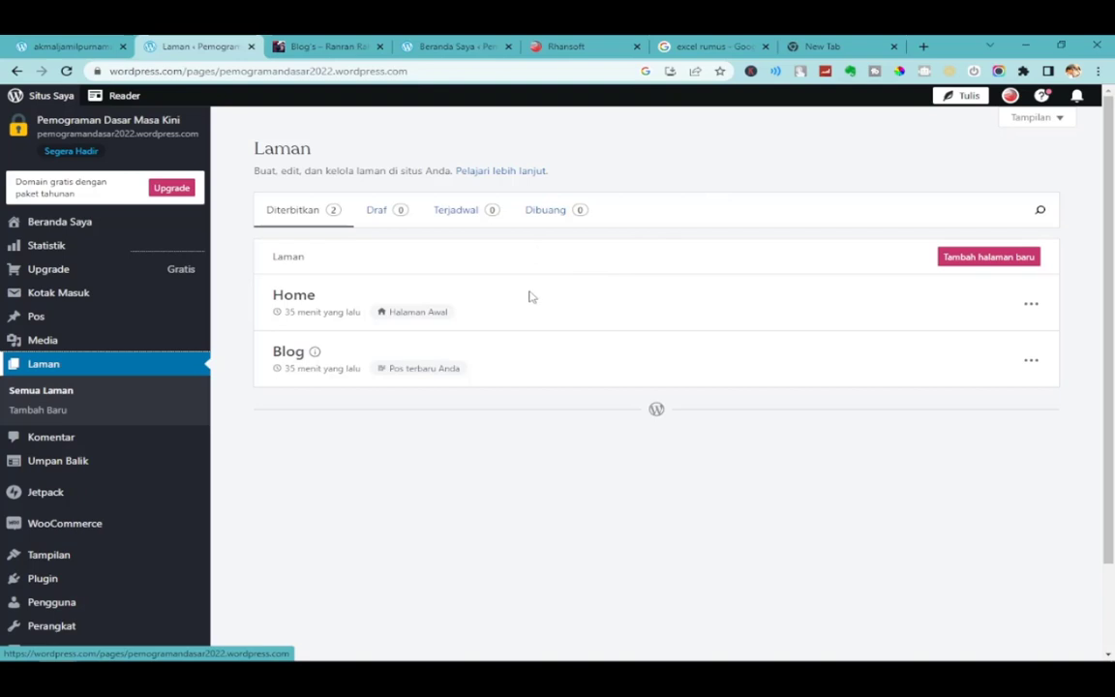
click(978, 256)
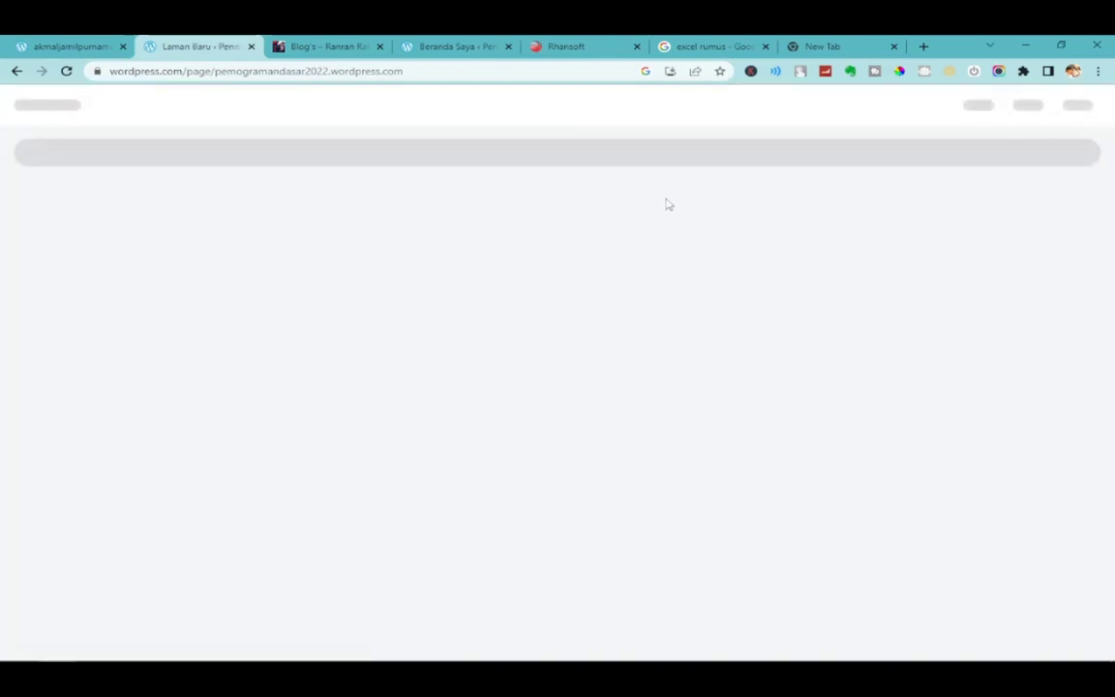
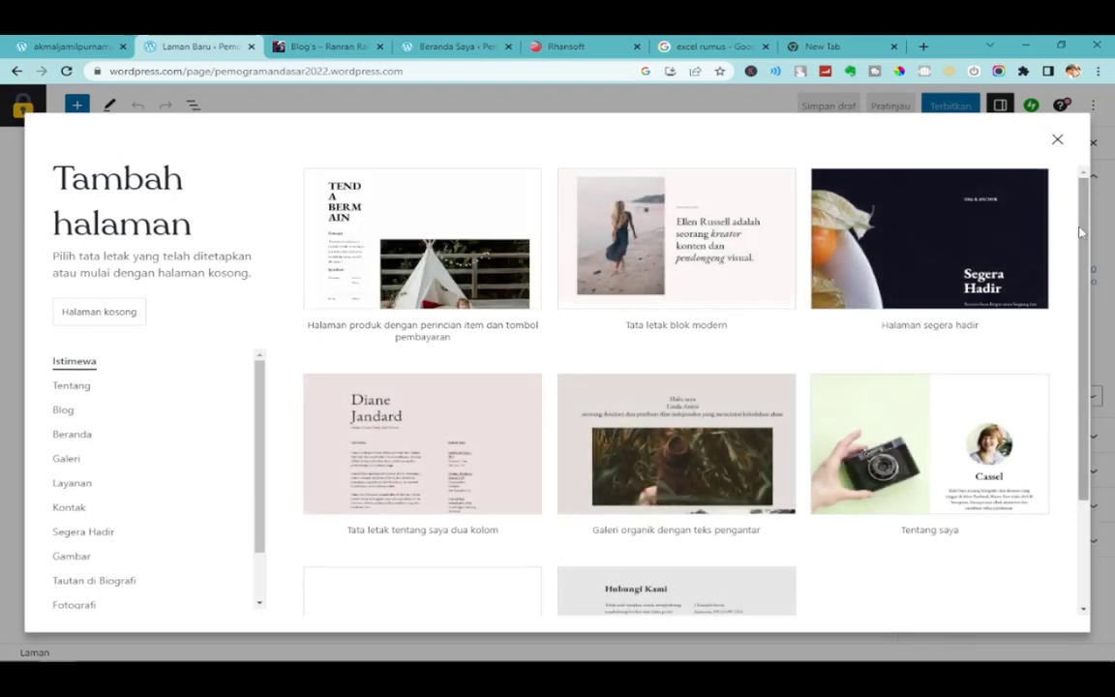
Filter the page layouts to Tentang and pick the 'Tentang saya' layout for the new page.
scroll(1080, 293, down, 2)
scroll(1081, 293, down, 2)
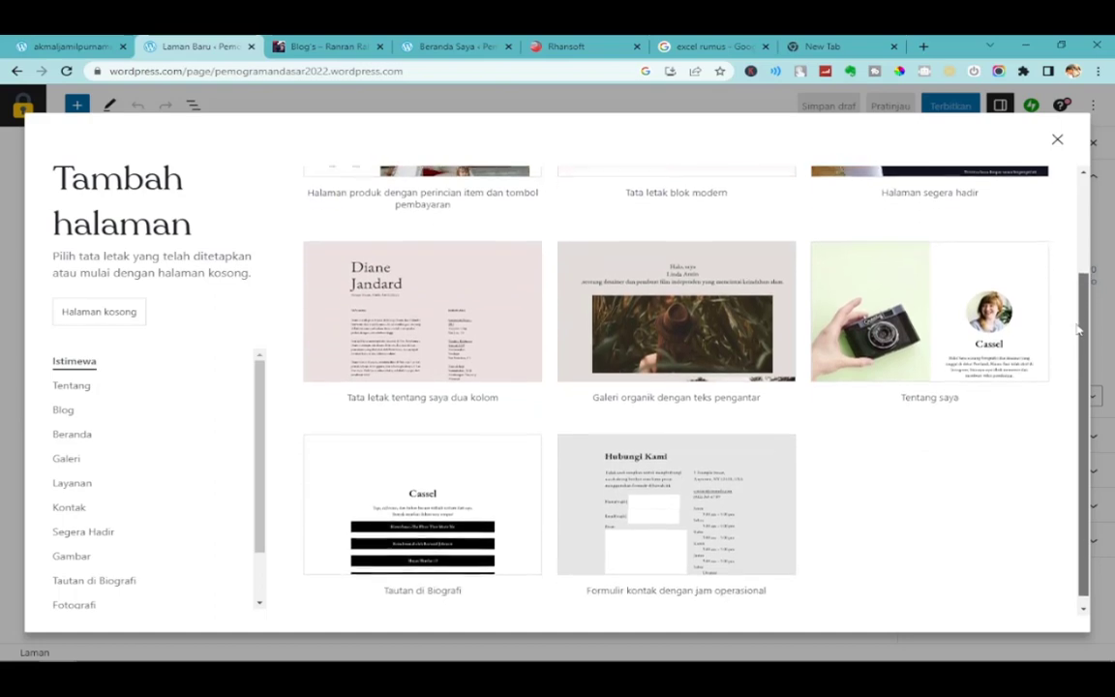
scroll(1078, 346, up, 3)
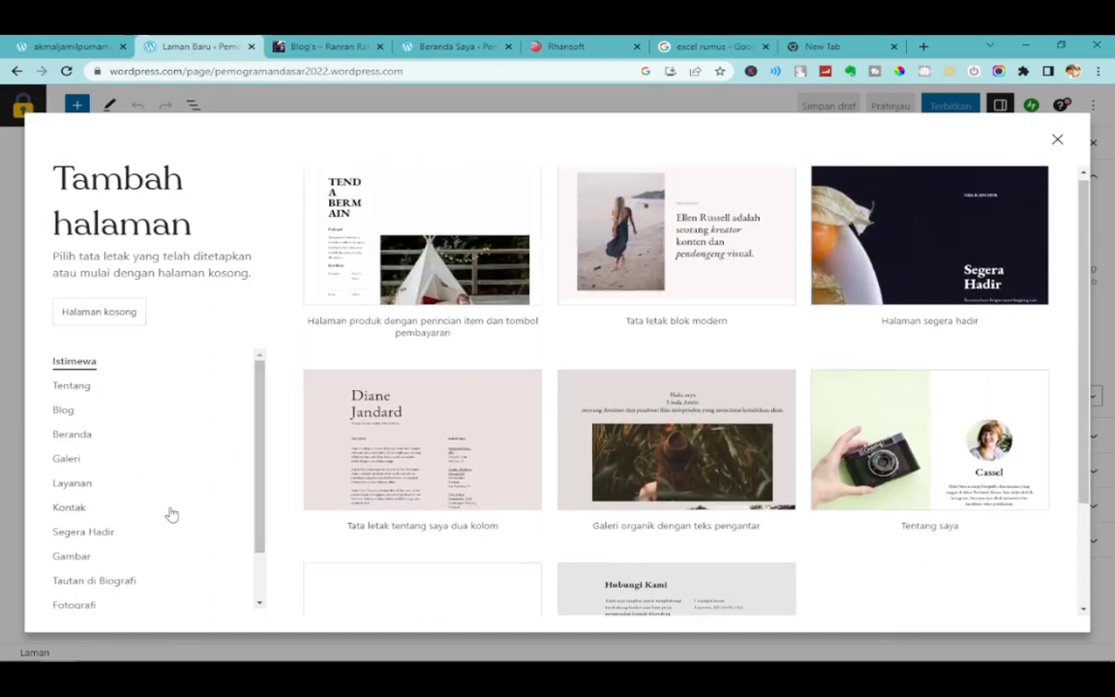
scroll(251, 526, down, 1)
scroll(259, 484, up, 1)
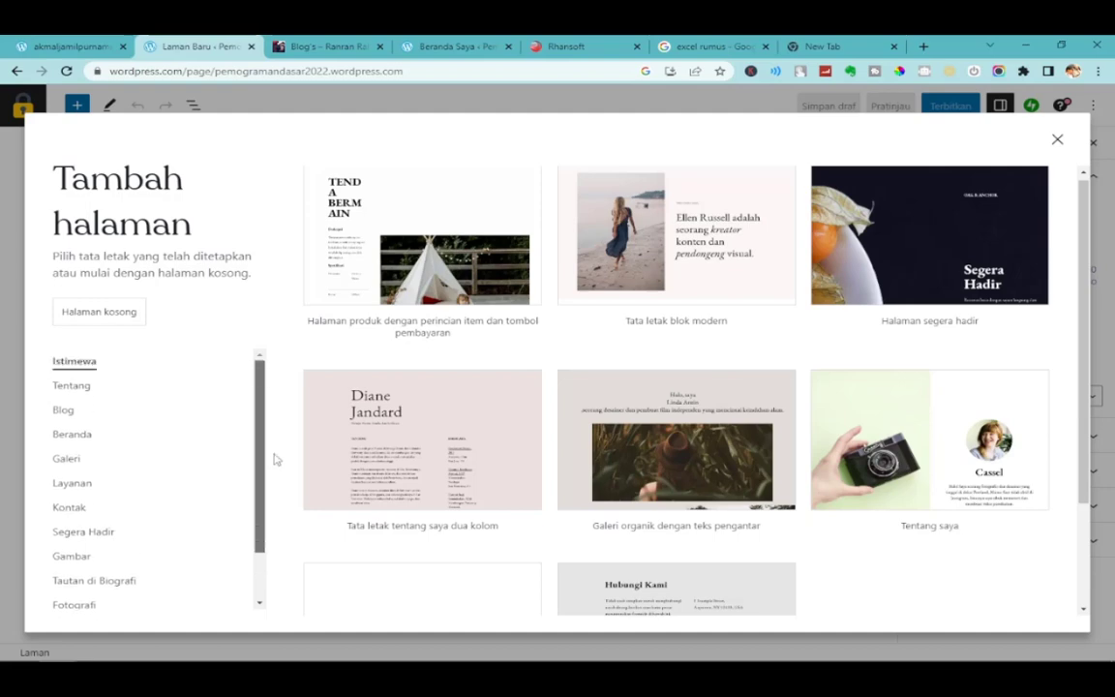
click(60, 386)
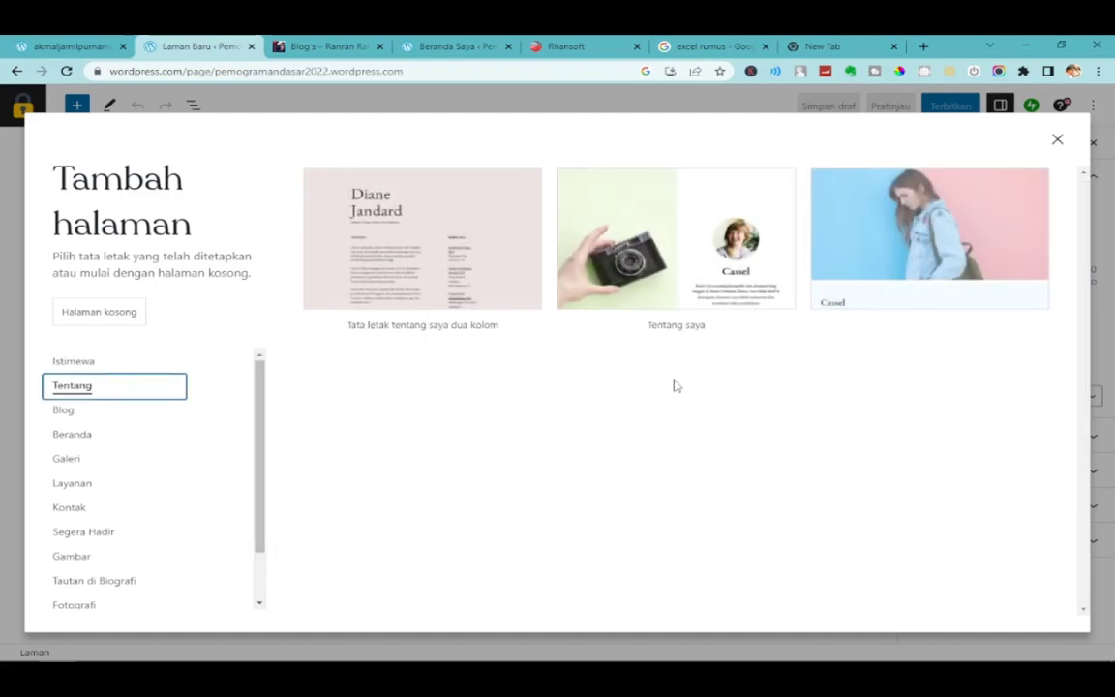
click(711, 246)
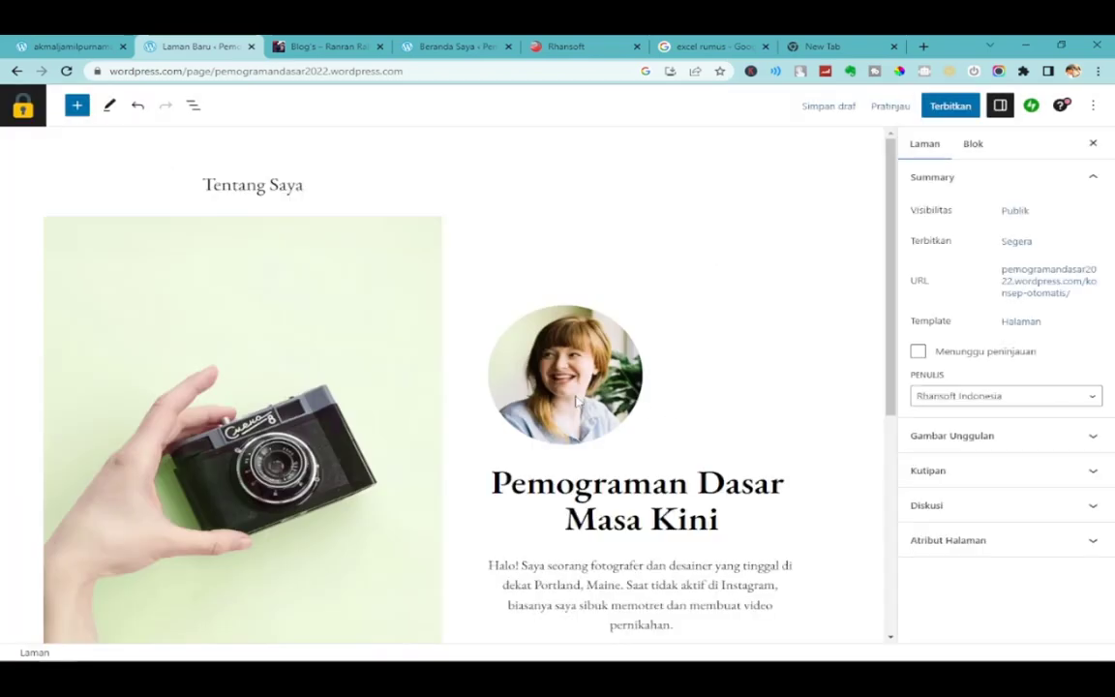
Replace the round portrait with the uploaded 'Black and Yellow Gold Blog Promotional Instagram Post.png'.
click(575, 376)
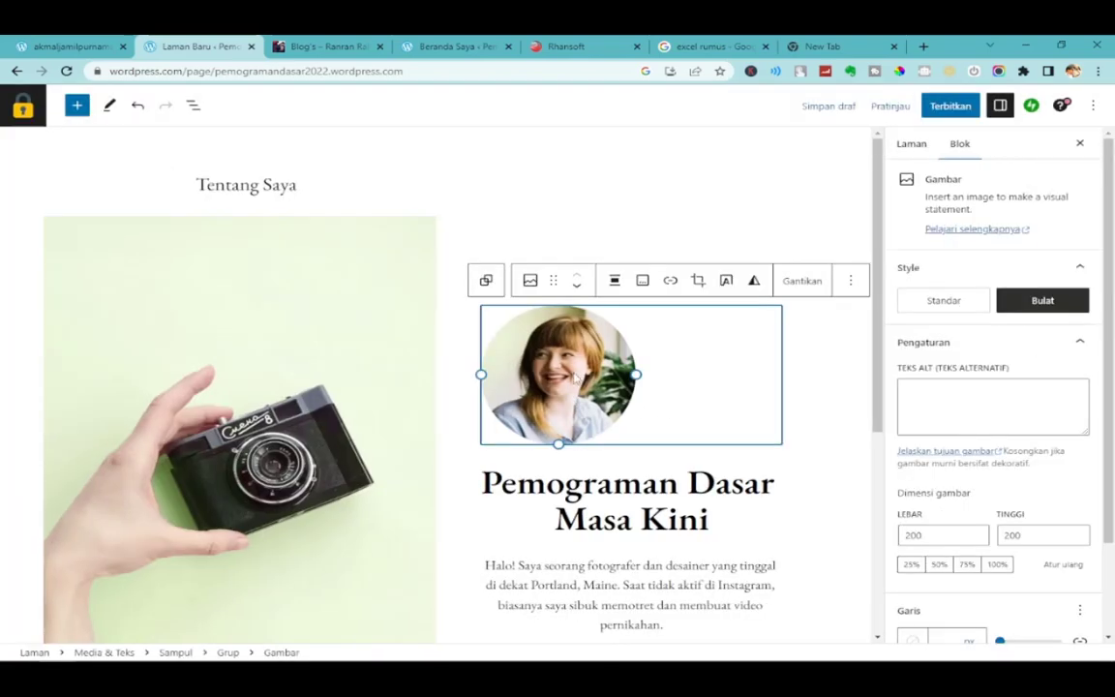
click(797, 286)
click(815, 327)
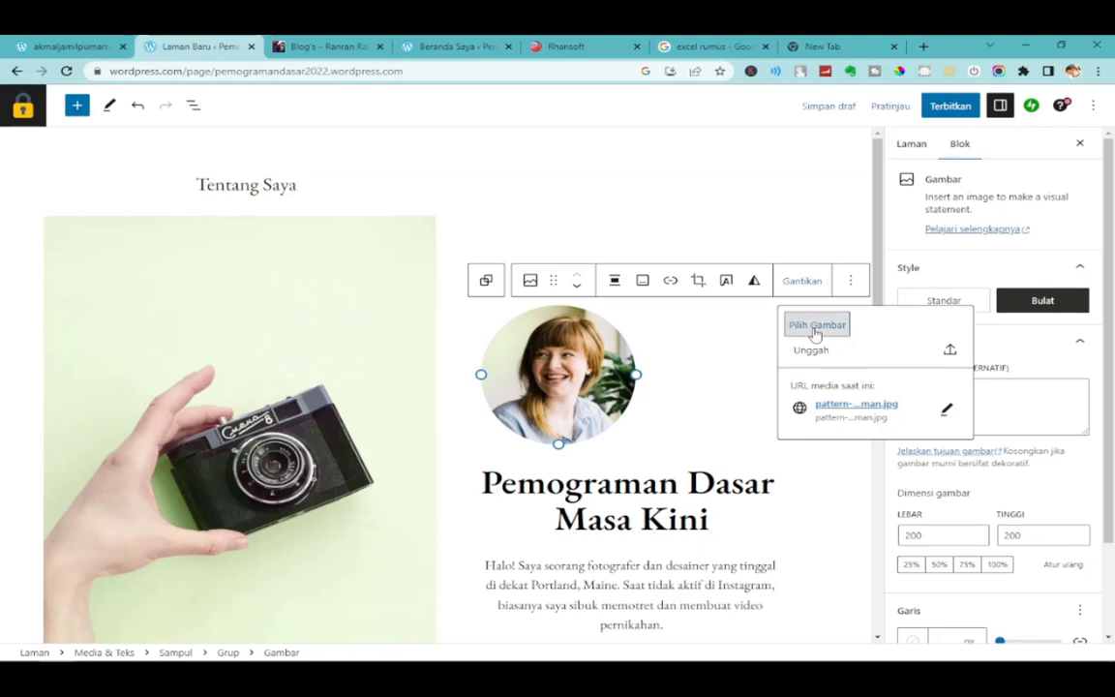
click(815, 350)
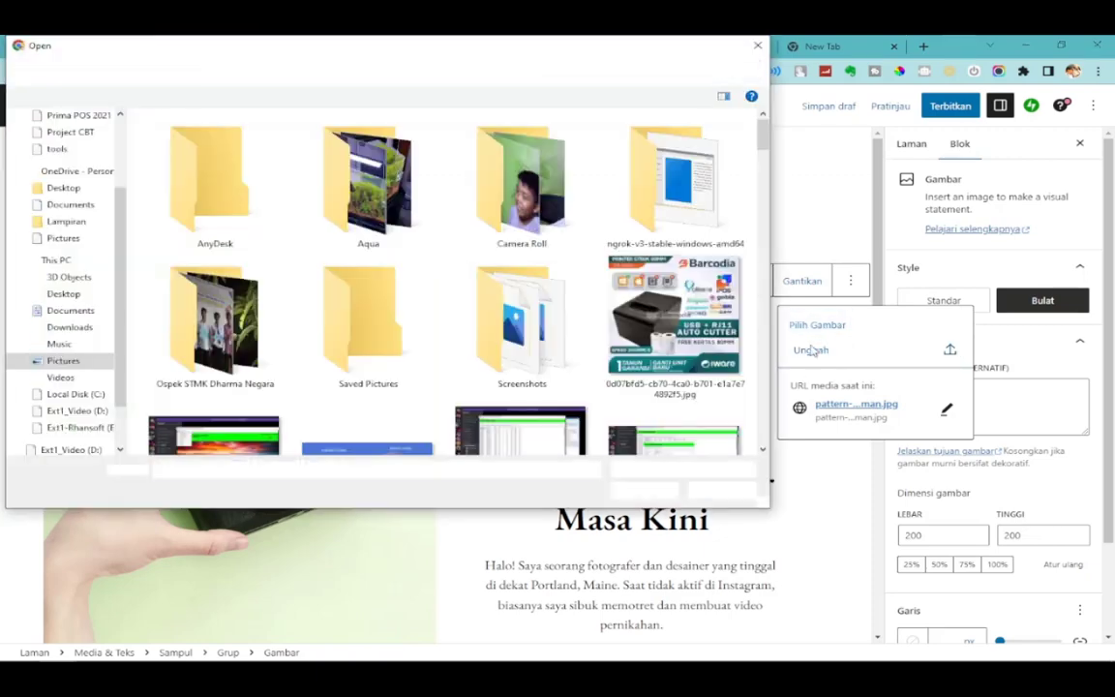
scroll(581, 290, down, 5)
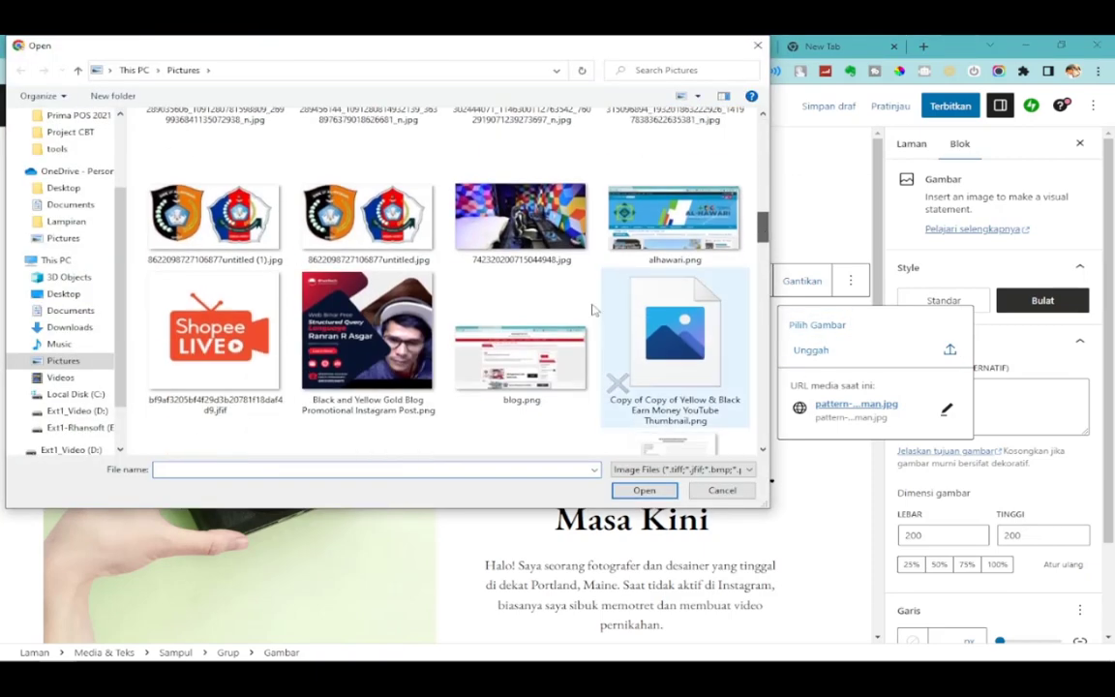
click(405, 382)
click(645, 491)
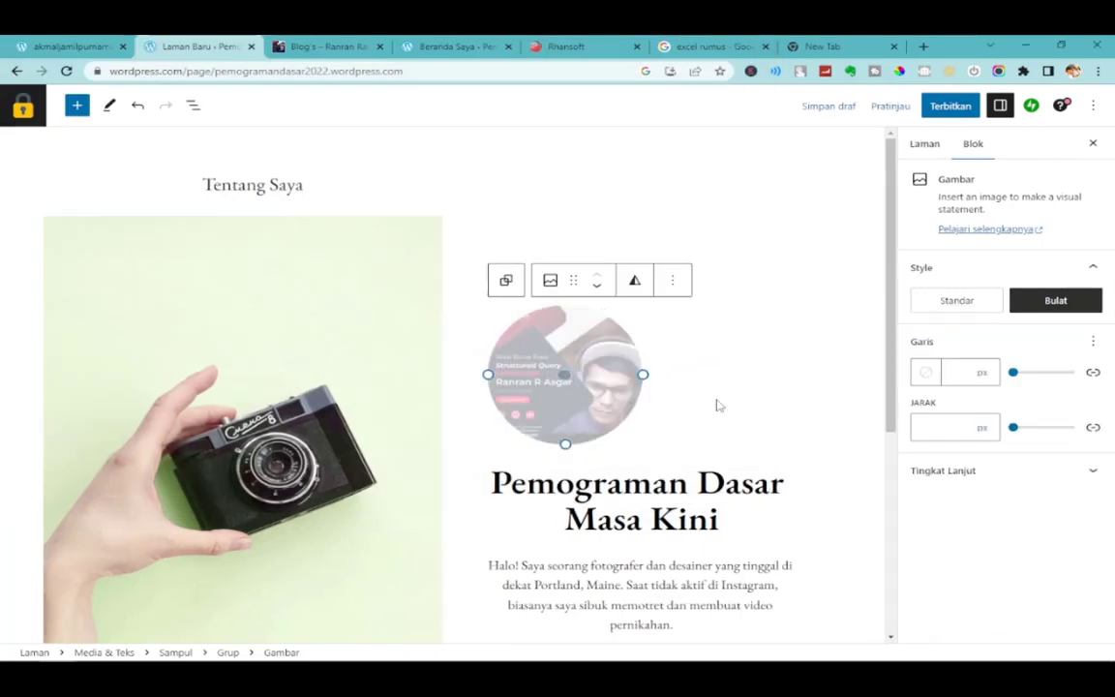
Inspect the introduction paragraph and the Instagram, TikTok and Twitter social links.
scroll(728, 533, down, 3)
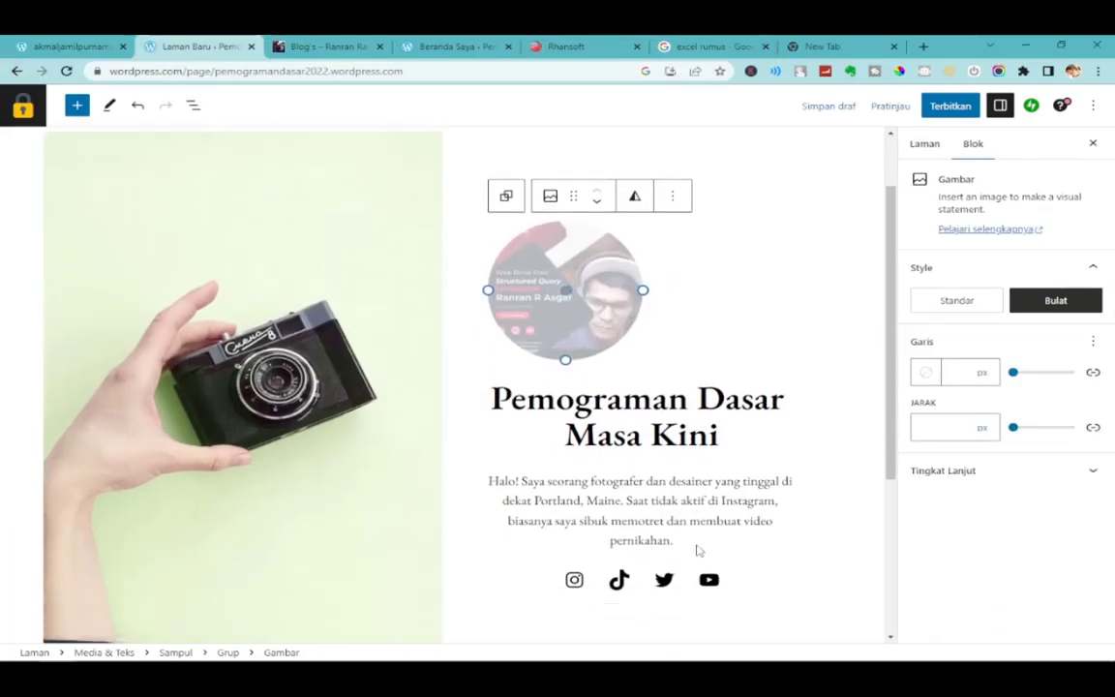
click(566, 429)
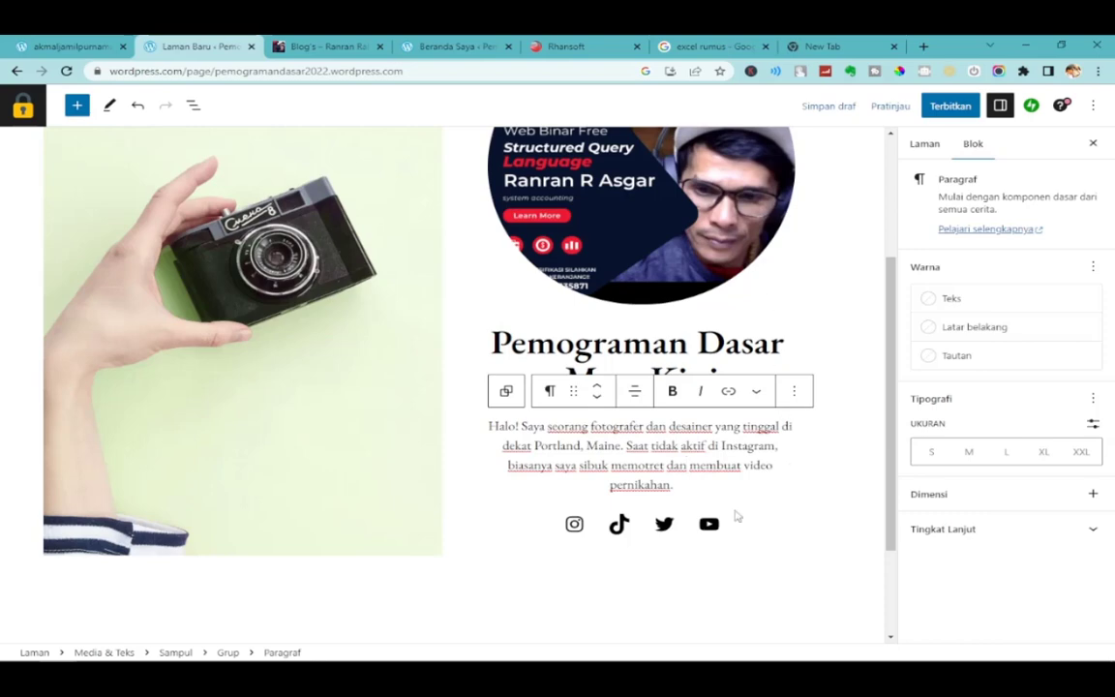
click(574, 526)
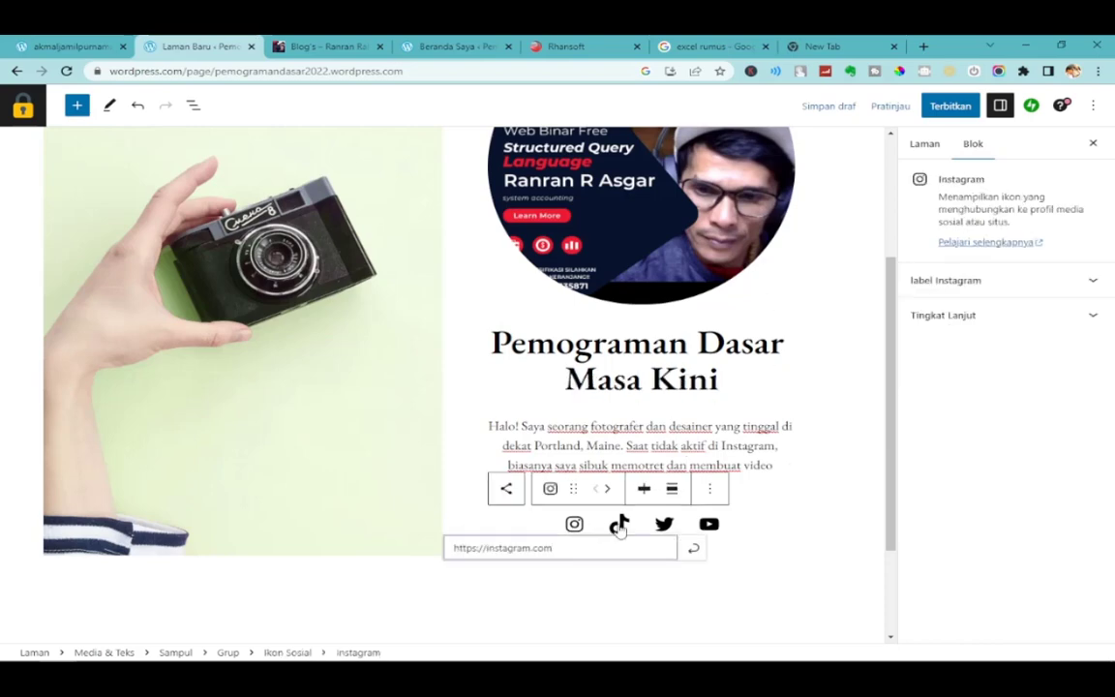
drag(547, 549, 397, 560)
click(620, 526)
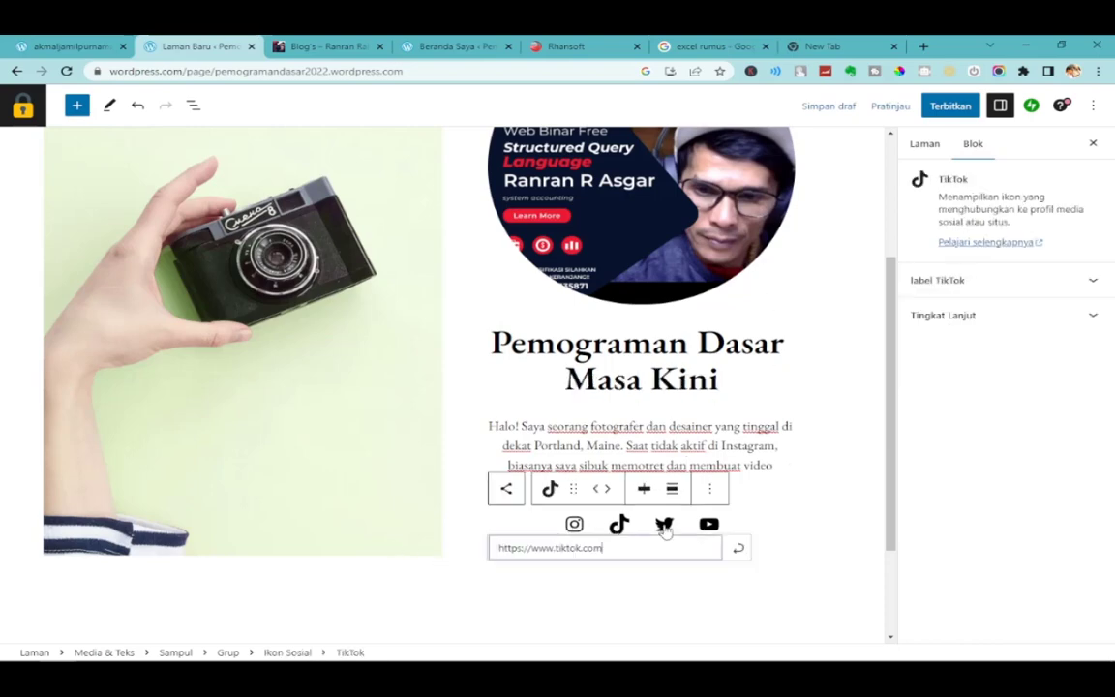
click(664, 523)
click(734, 515)
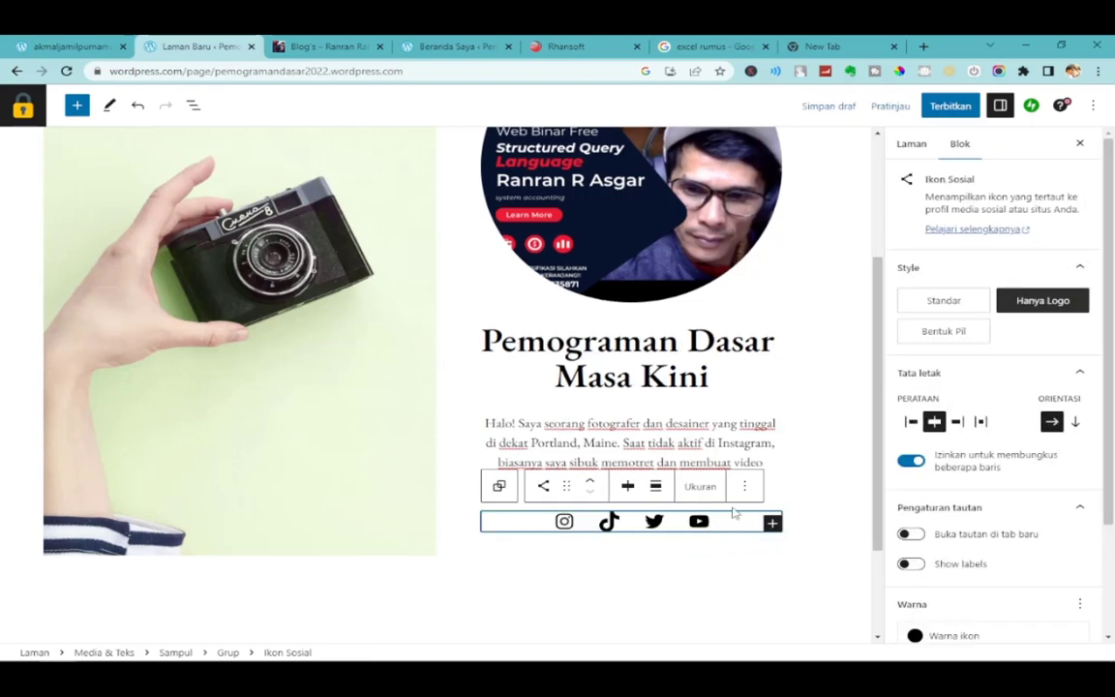
click(799, 433)
Leave the camera image unchanged and bring up the publish panel for the Tentang Saya page.
scroll(787, 431, up, 3)
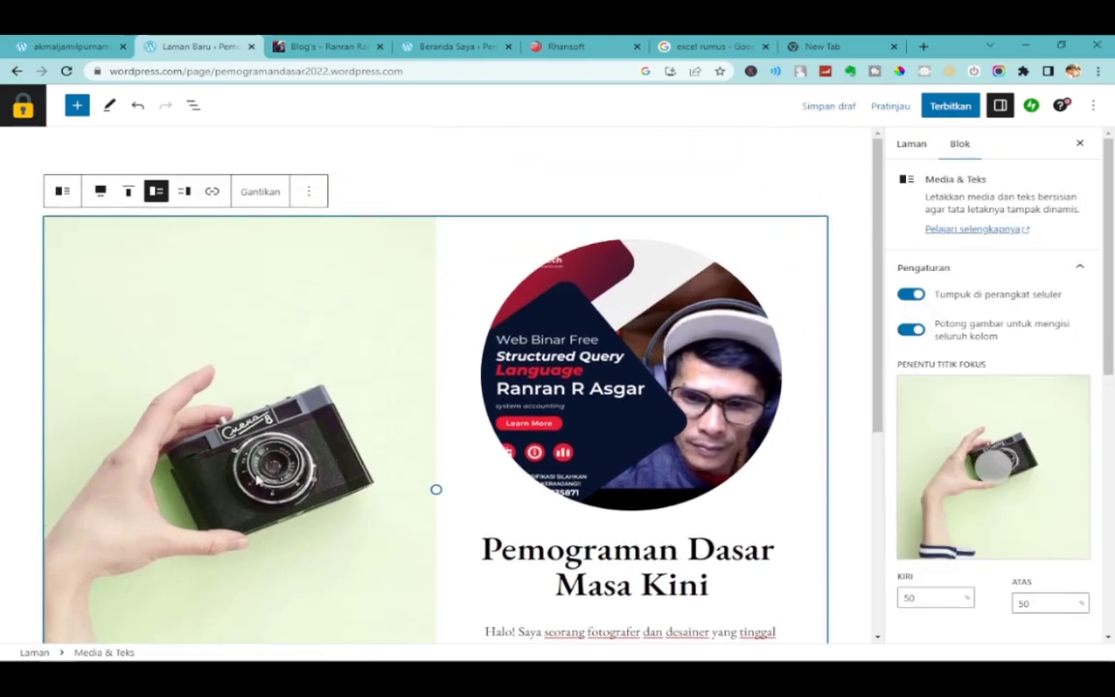
scroll(258, 481, down, 3)
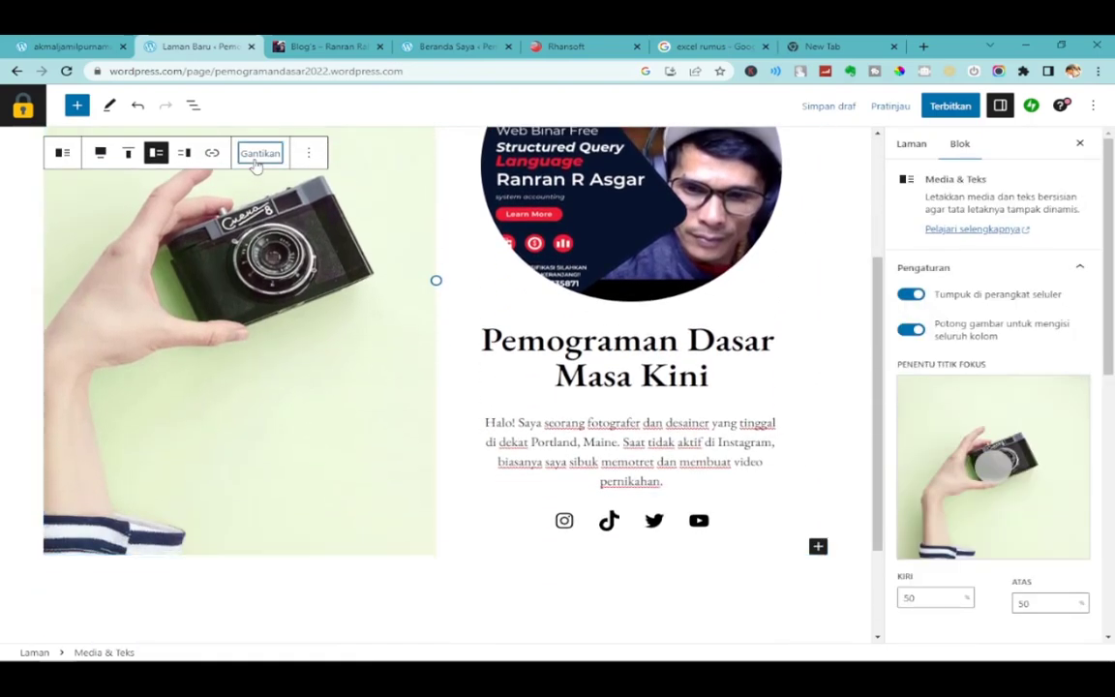
click(256, 165)
click(321, 357)
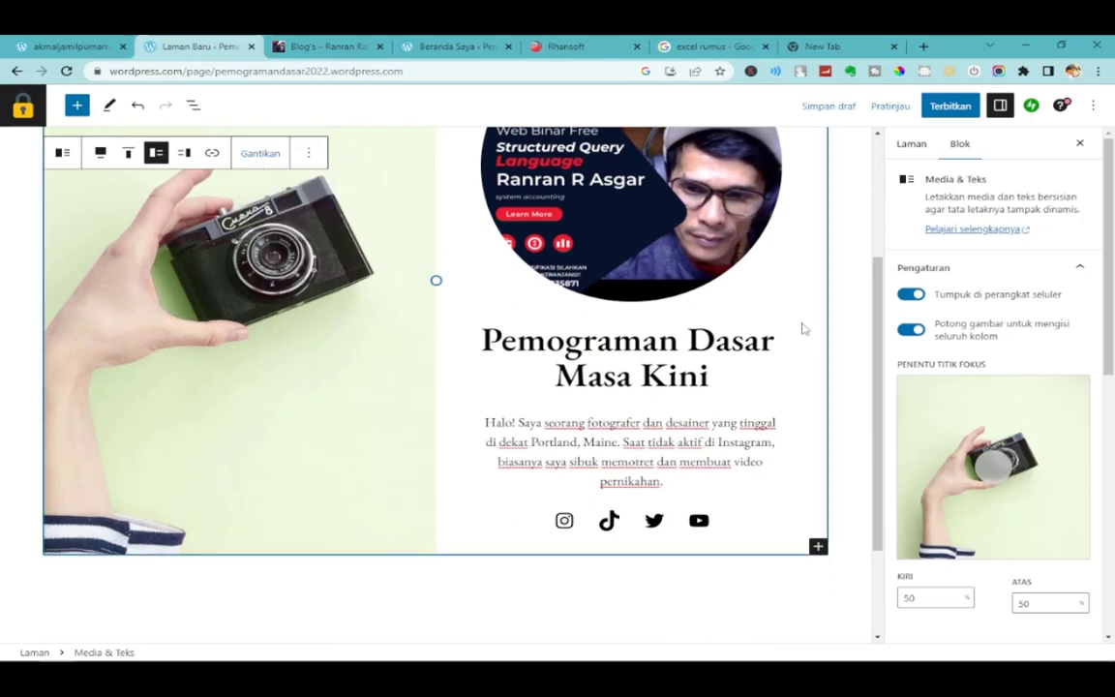
drag(878, 308, 879, 198)
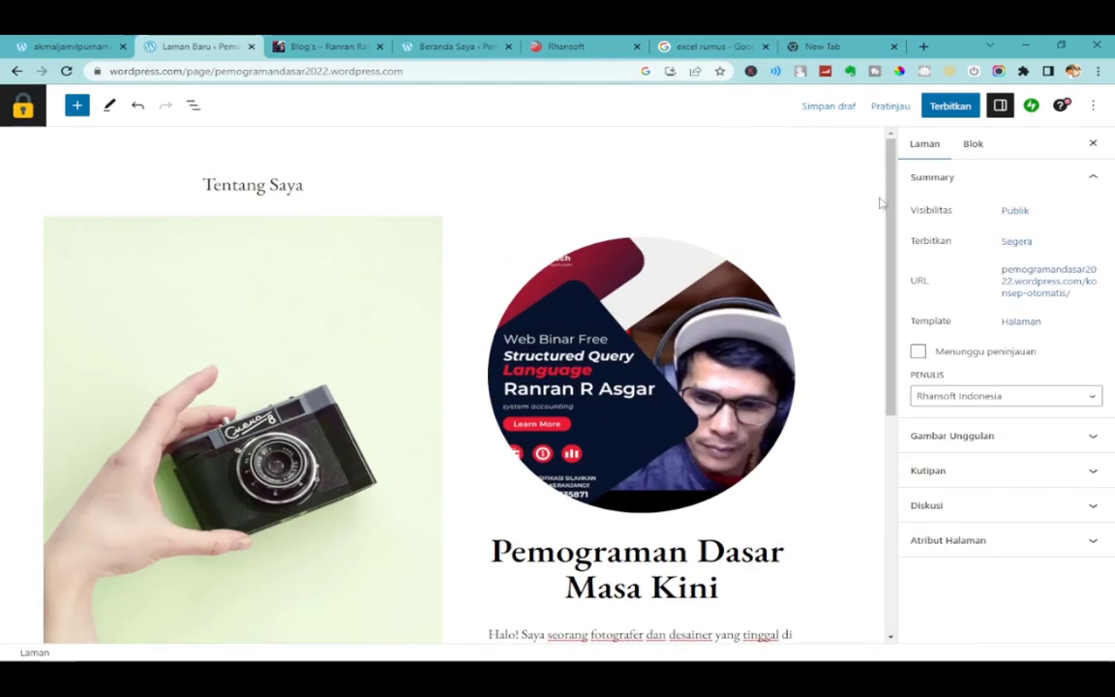
click(951, 107)
Confirm publishing, then load the live site's home page from the dashboard tab.
click(964, 108)
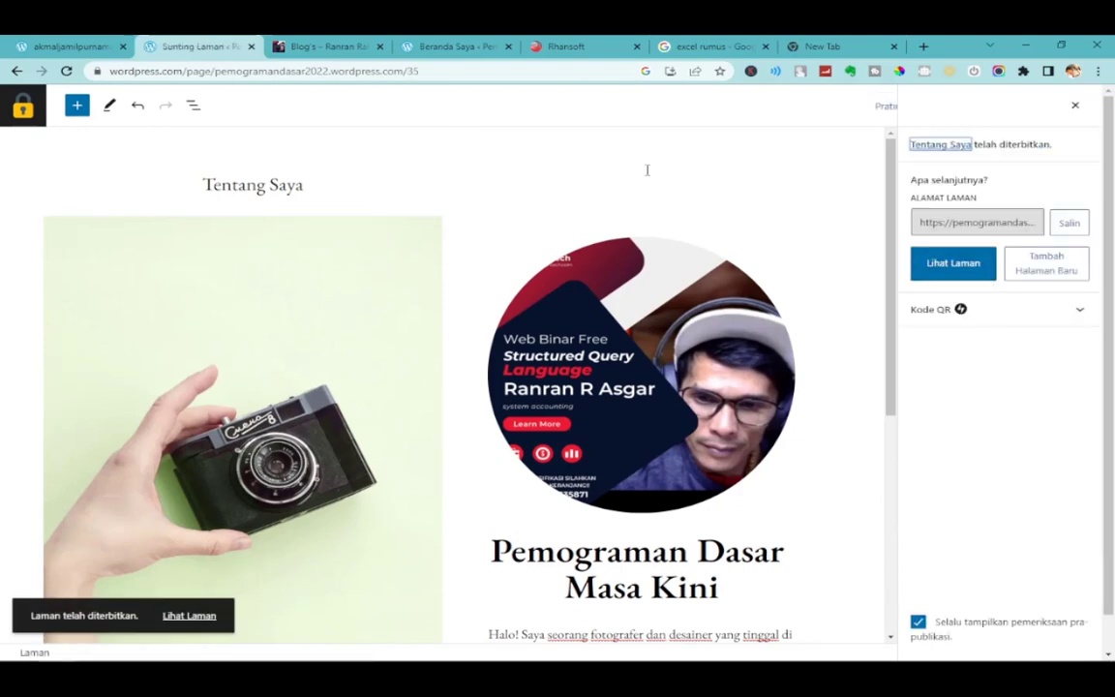
click(472, 44)
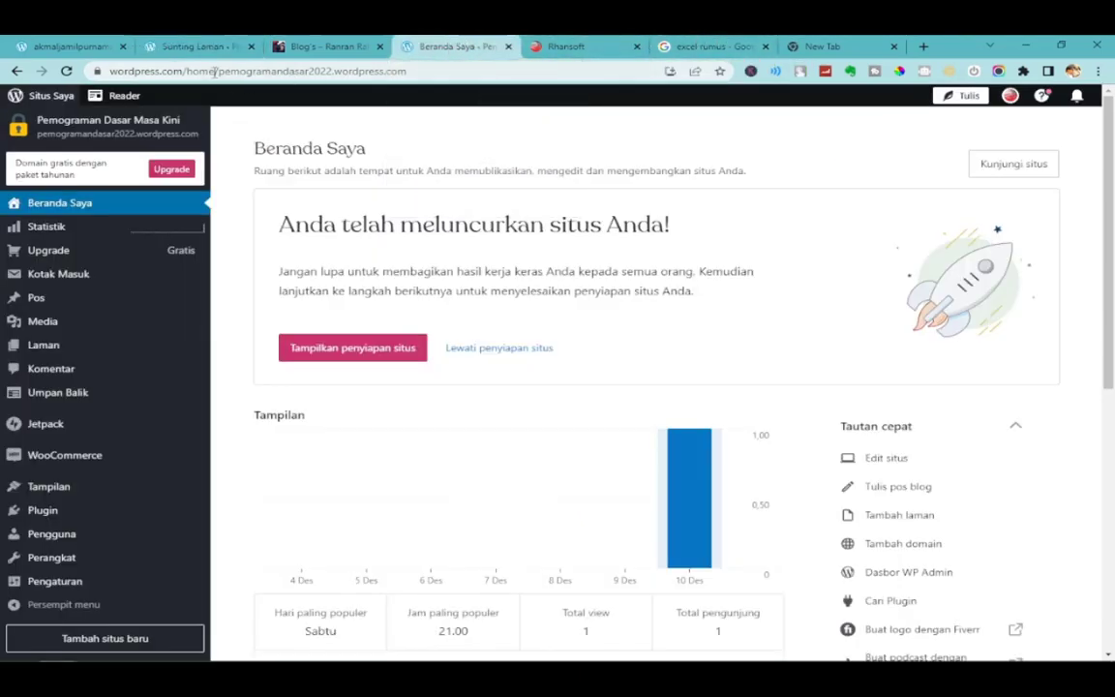
drag(218, 71, 3, 77)
key(BackSpace)
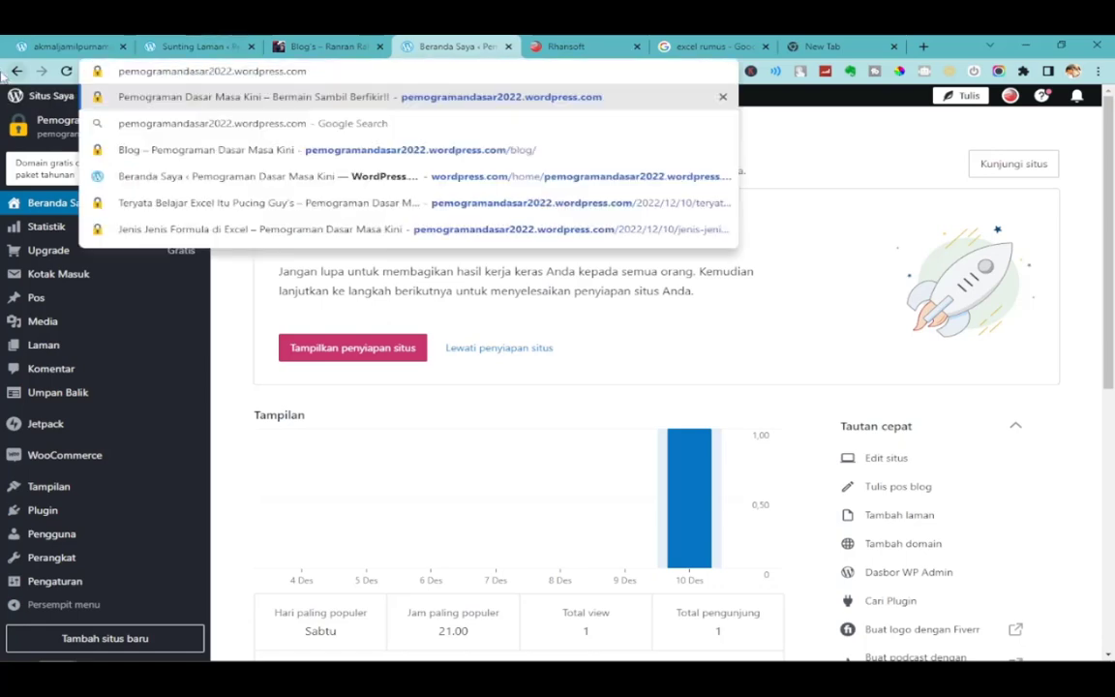
key(Return)
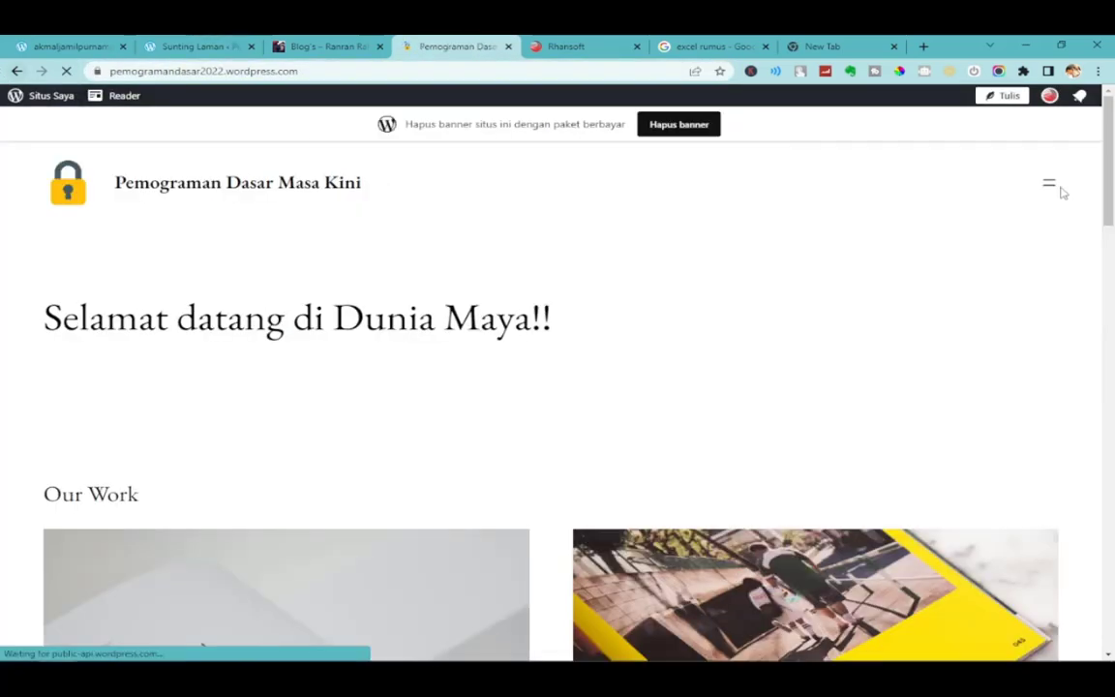
Check the live site's navigation menu, then return to the editor's site navigation sidebar.
click(1049, 186)
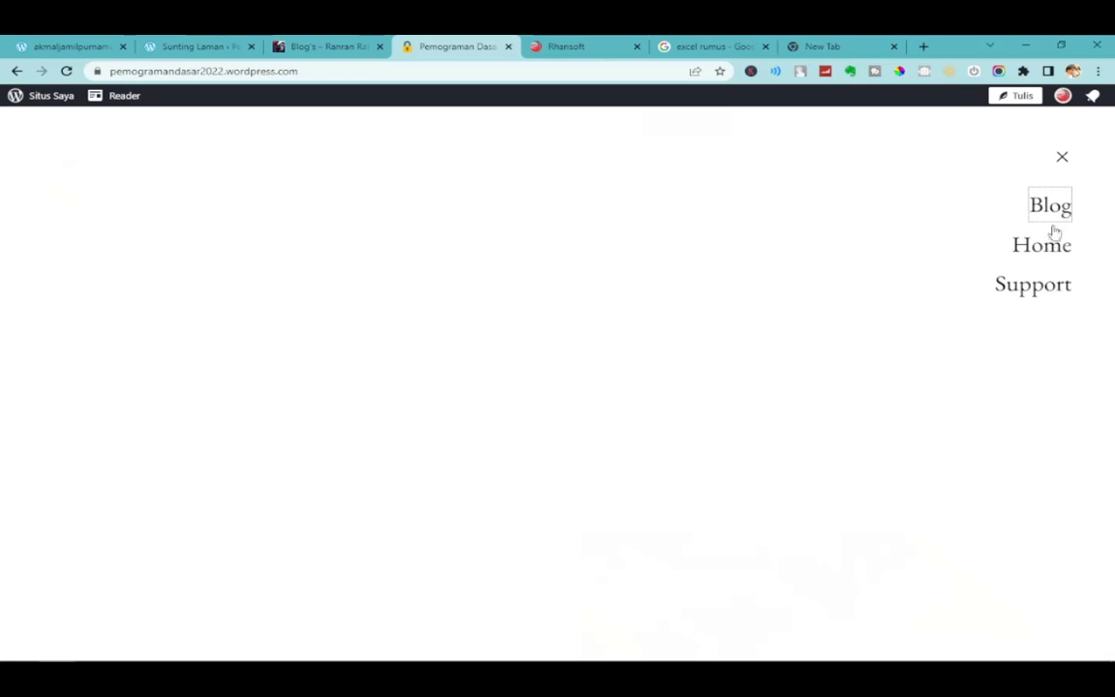
click(1062, 158)
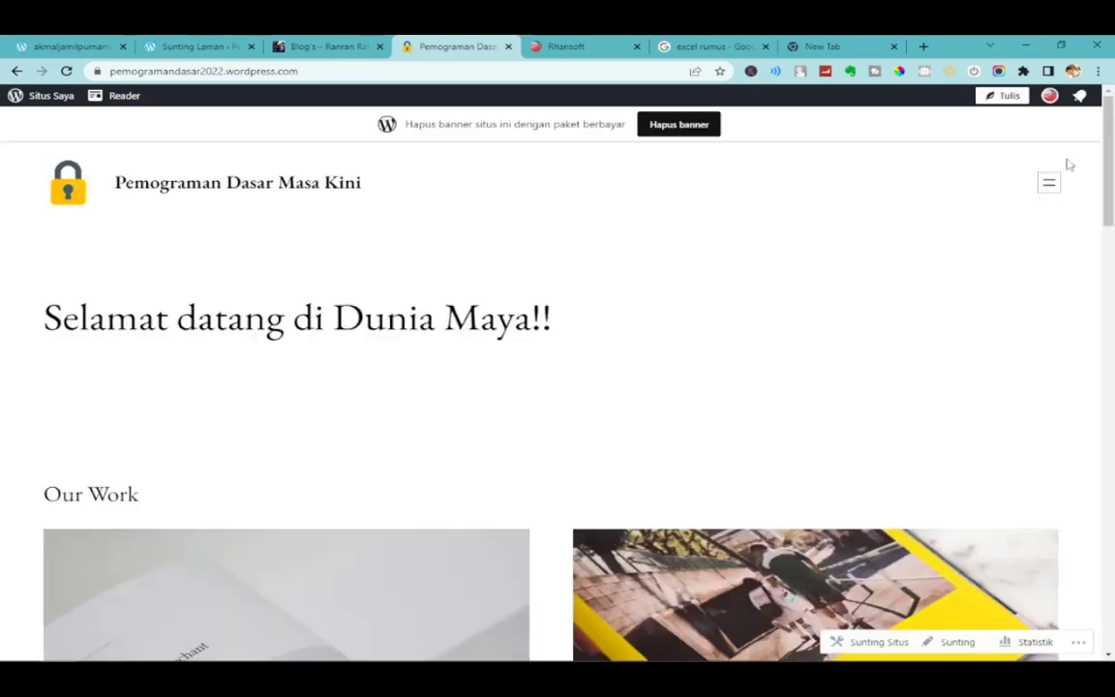
click(199, 46)
click(21, 108)
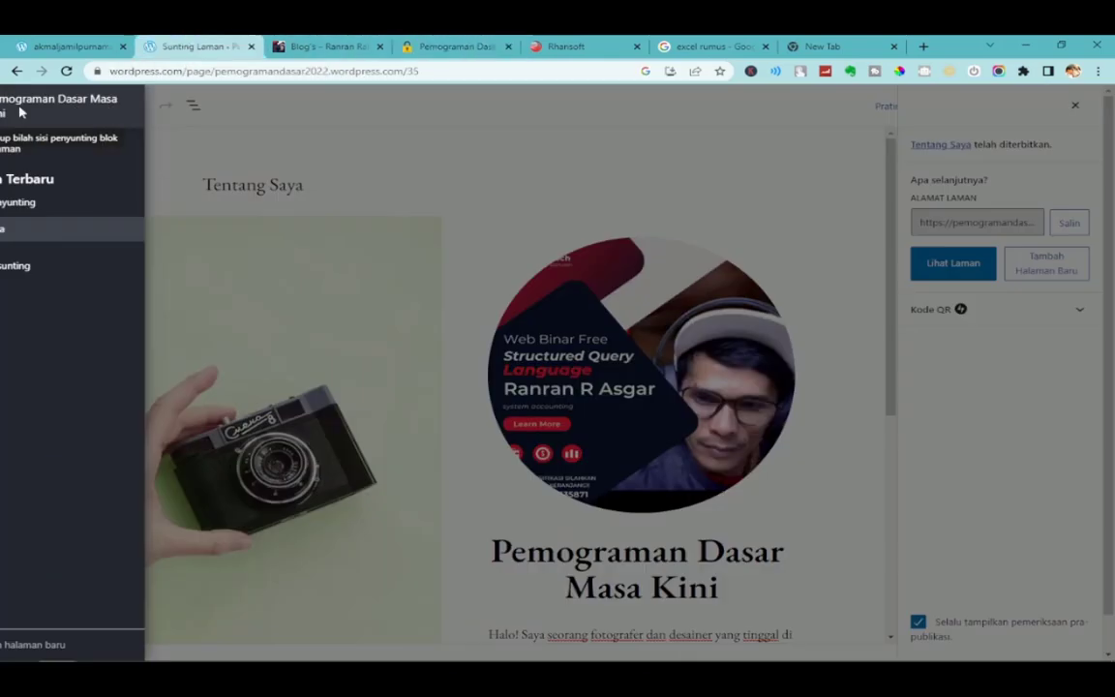
Go from the site's pages to the theme customizer's Menus section.
click(59, 153)
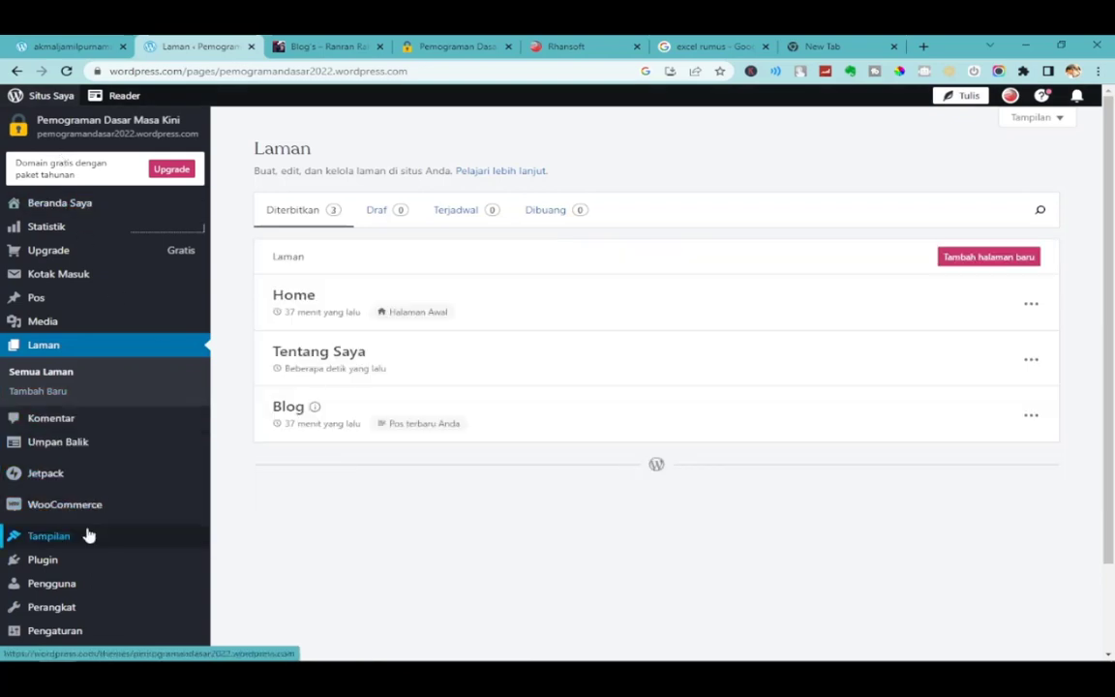
mouse_move(82, 536)
click(235, 544)
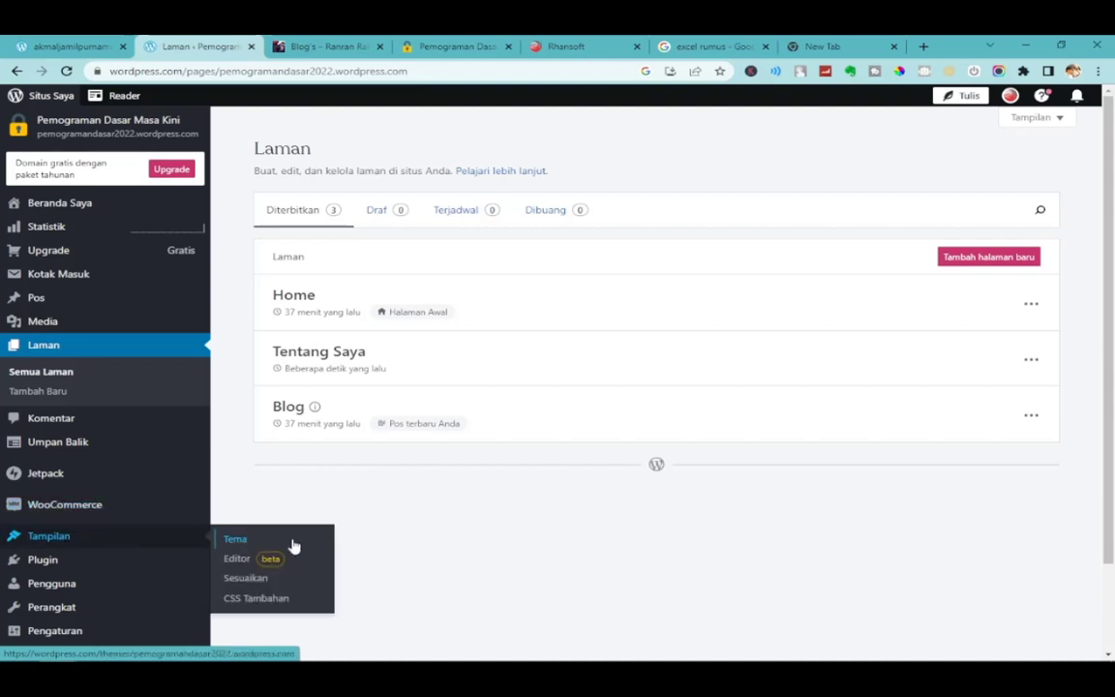
click(244, 579)
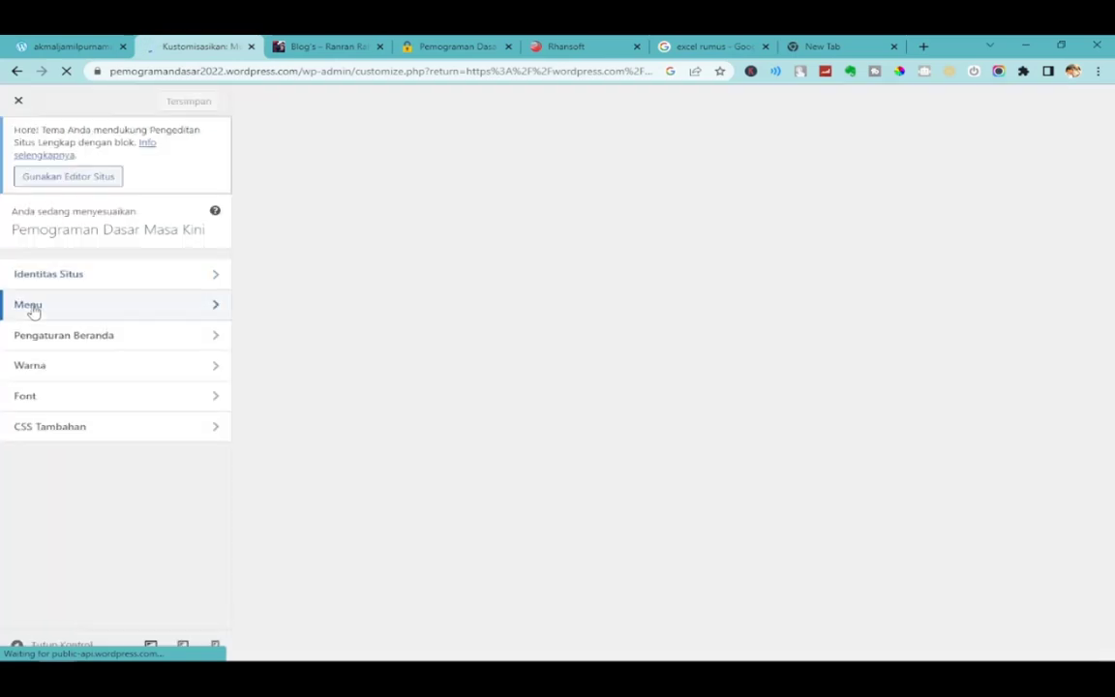
click(32, 308)
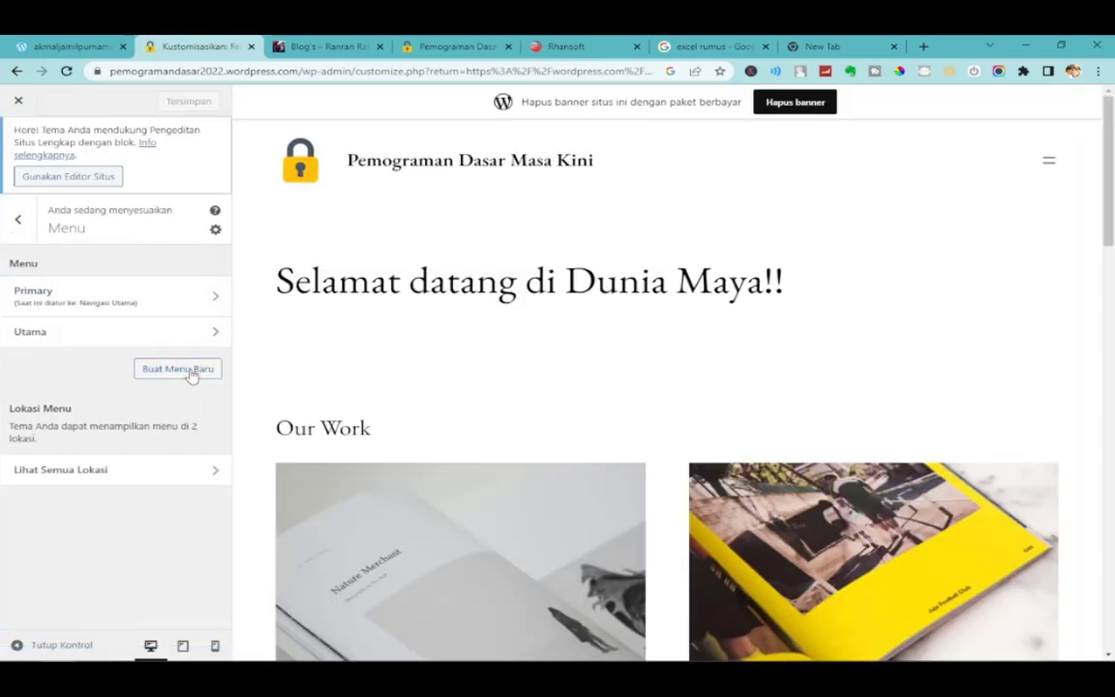
Add the Tentang Saya page to the Primary menu, save, and switch to the live site.
click(191, 373)
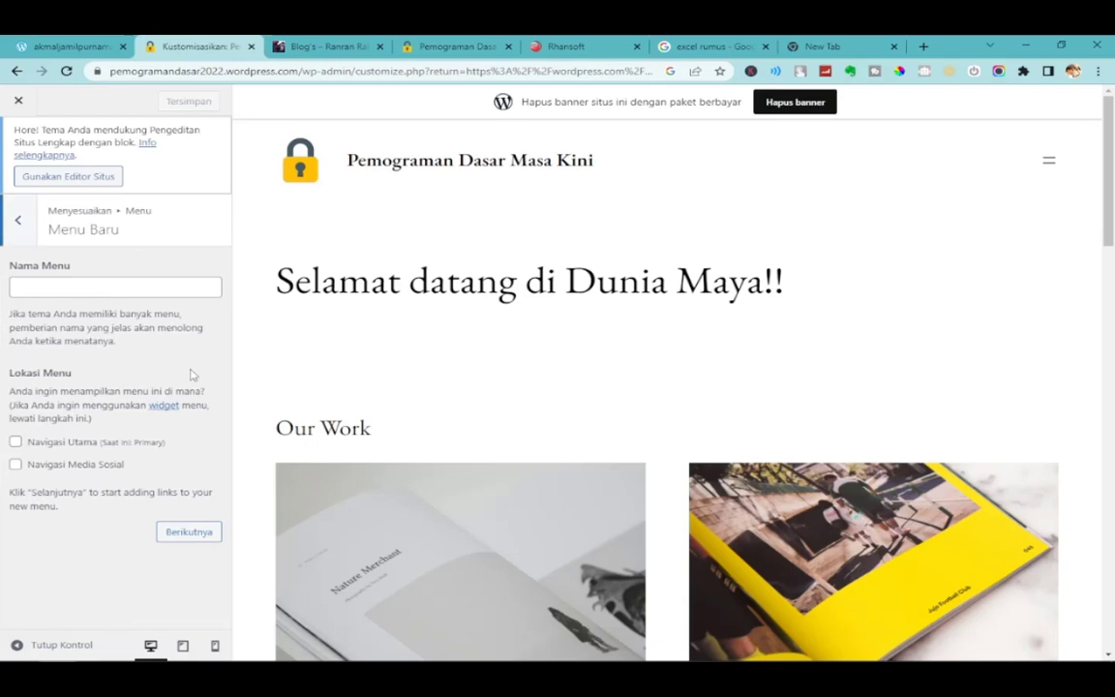
click(21, 224)
click(92, 296)
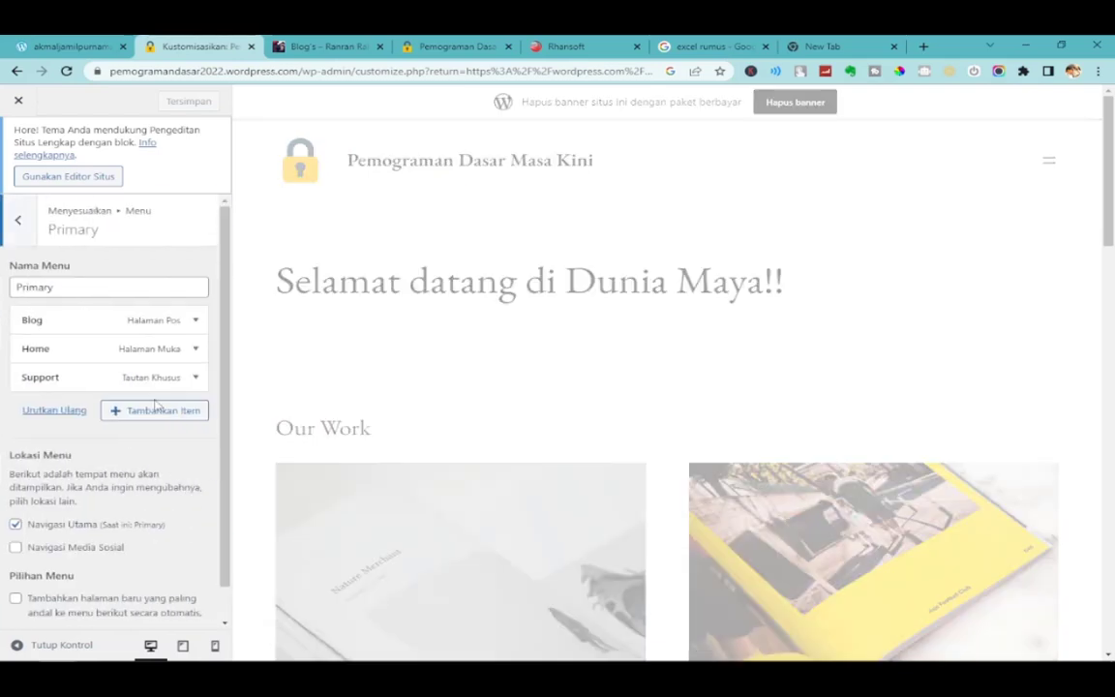
click(152, 412)
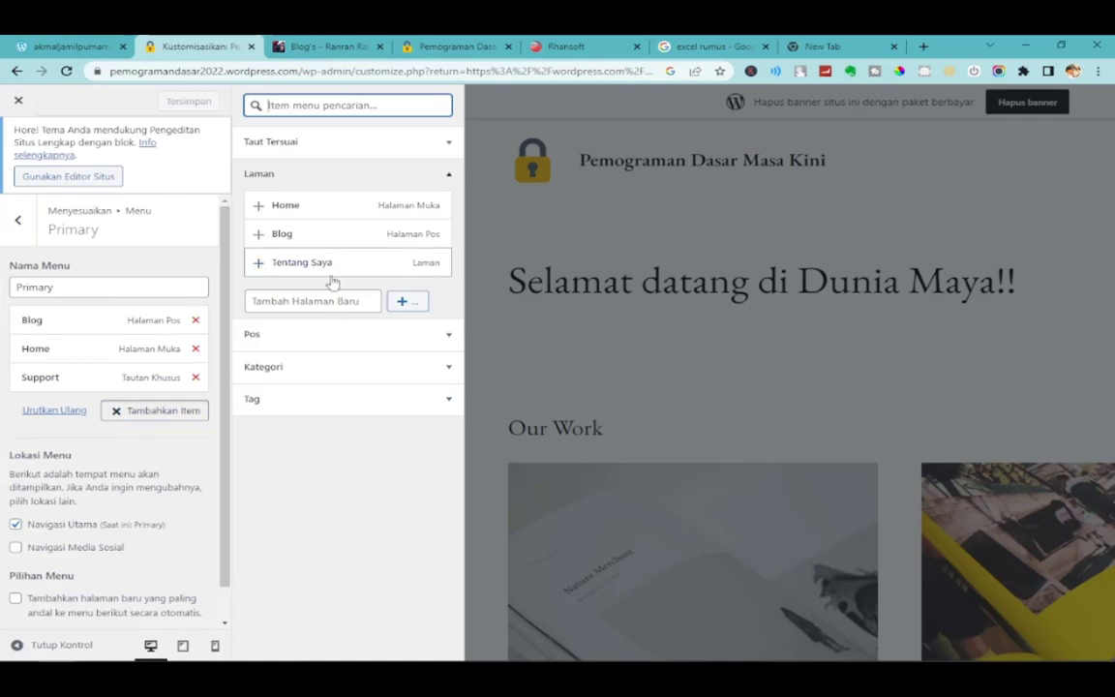
click(308, 269)
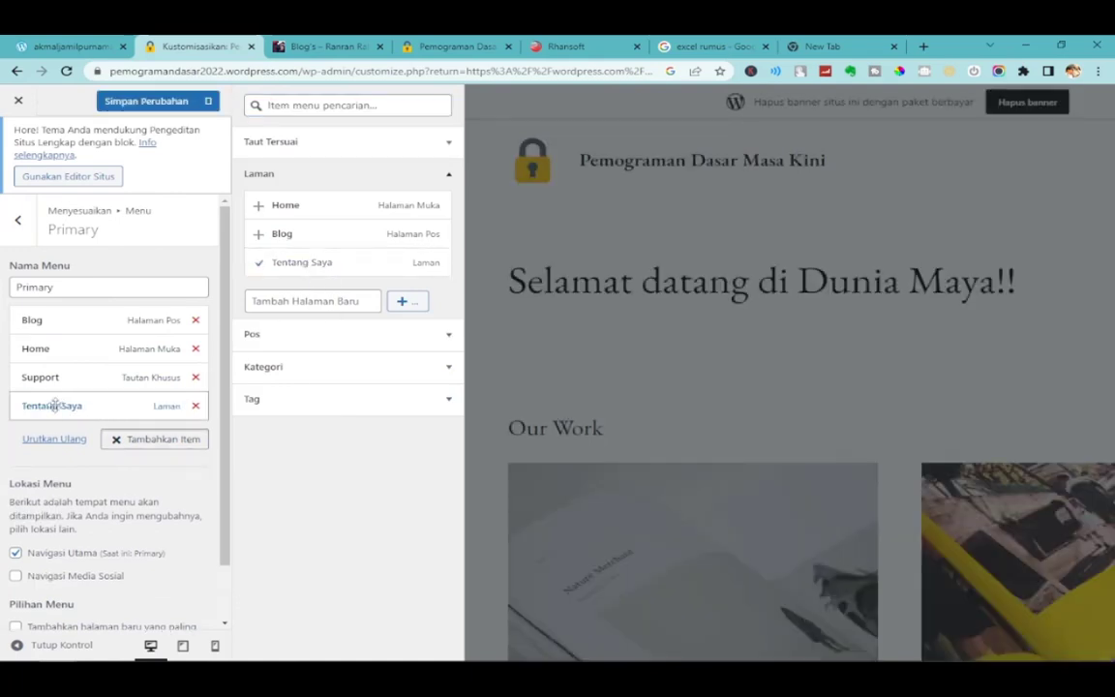
click(150, 109)
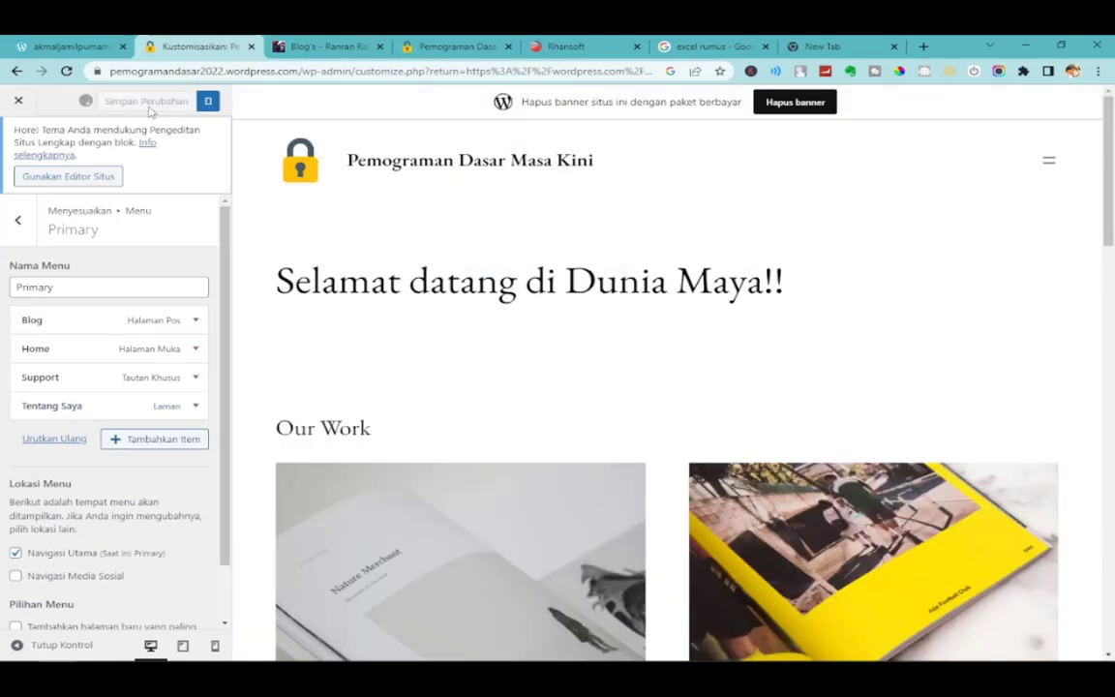
click(457, 46)
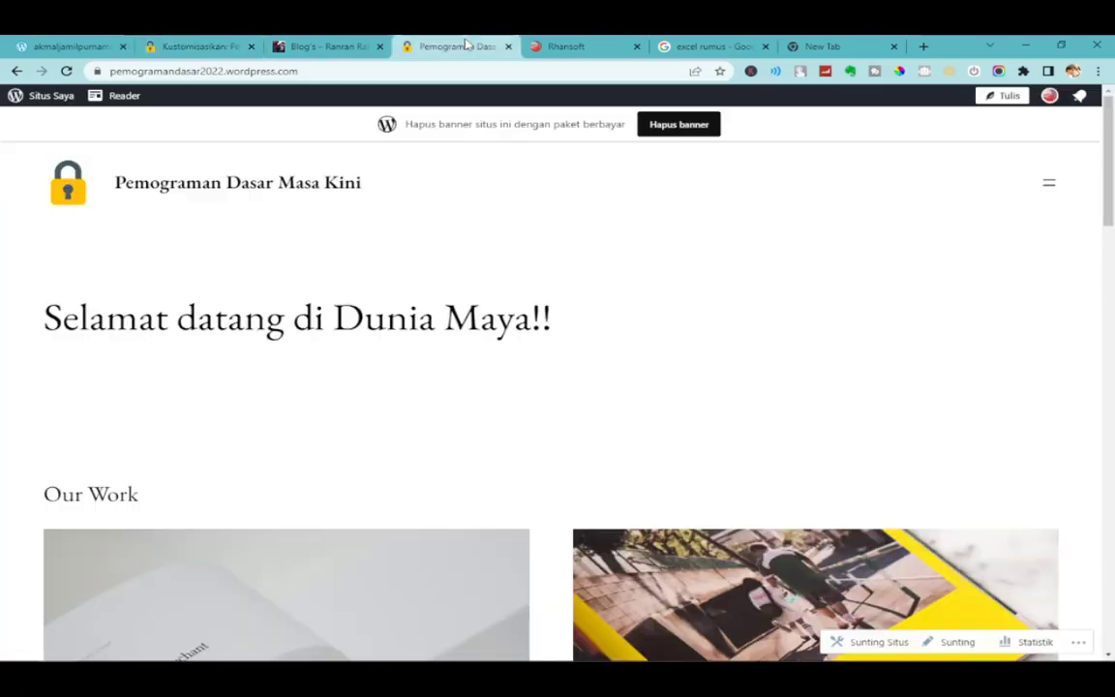
Reload the live site and open Tentang Saya from its navigation menu.
click(70, 75)
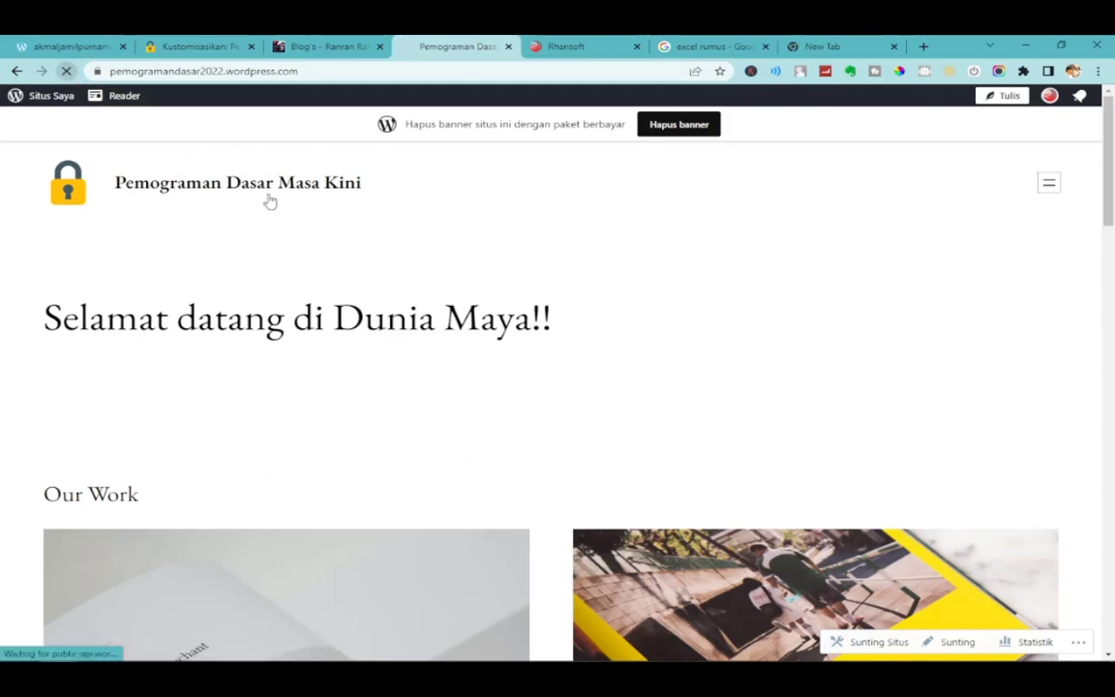
click(1050, 190)
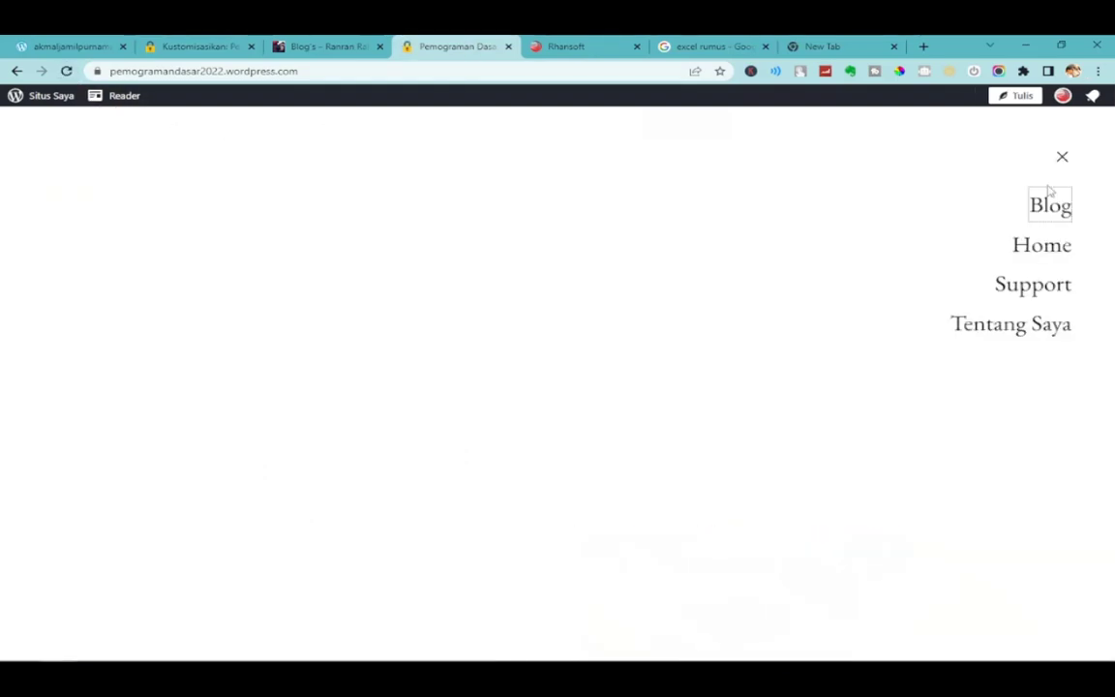
click(1032, 326)
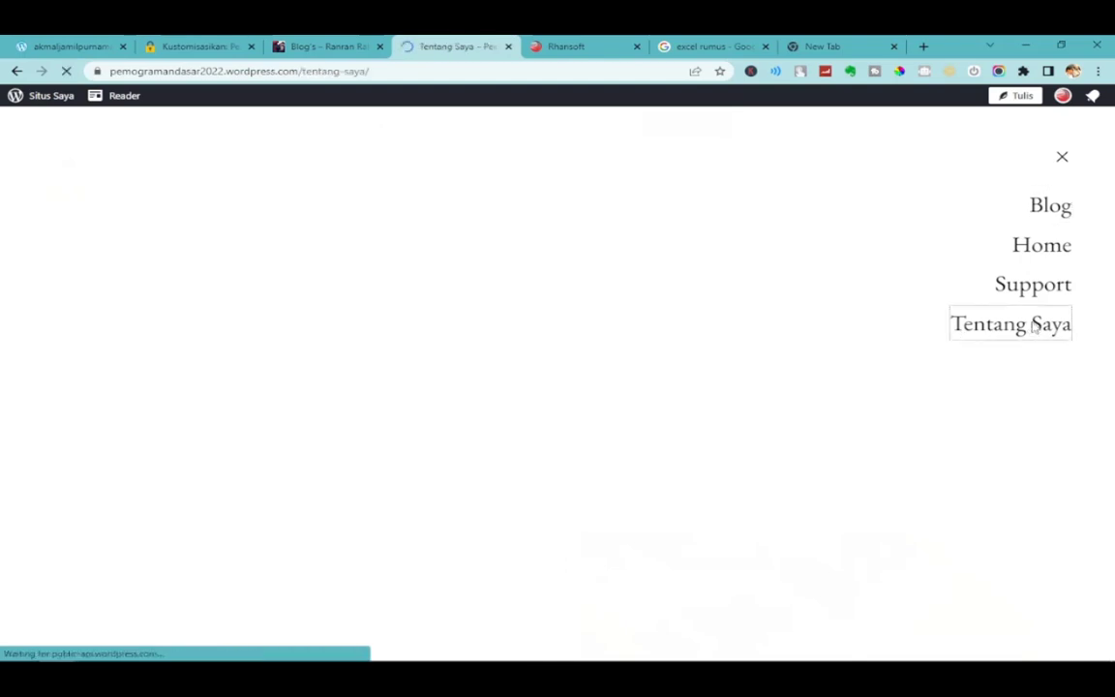
scroll(719, 379, down, 6)
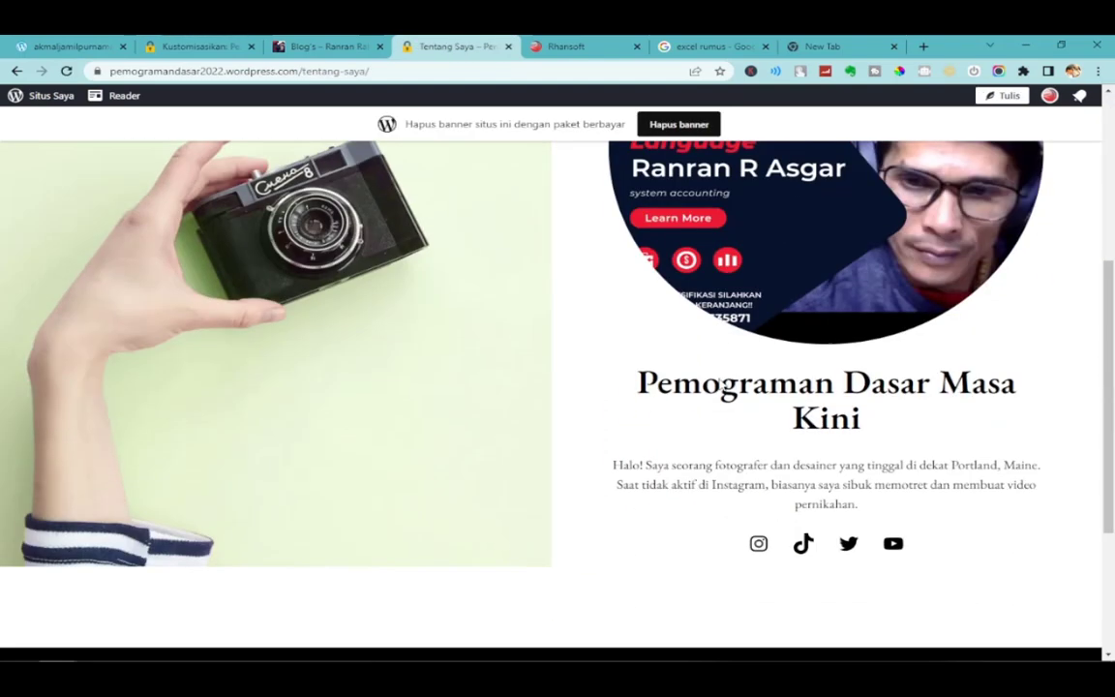
scroll(719, 387, up, 6)
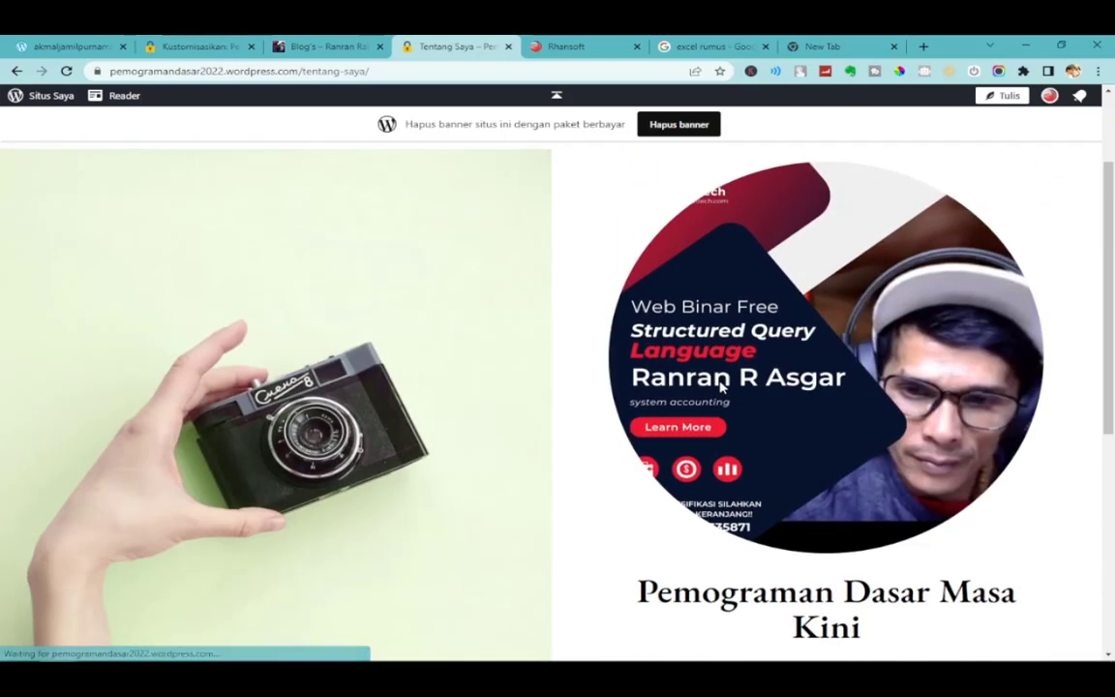
scroll(464, 379, down, 5)
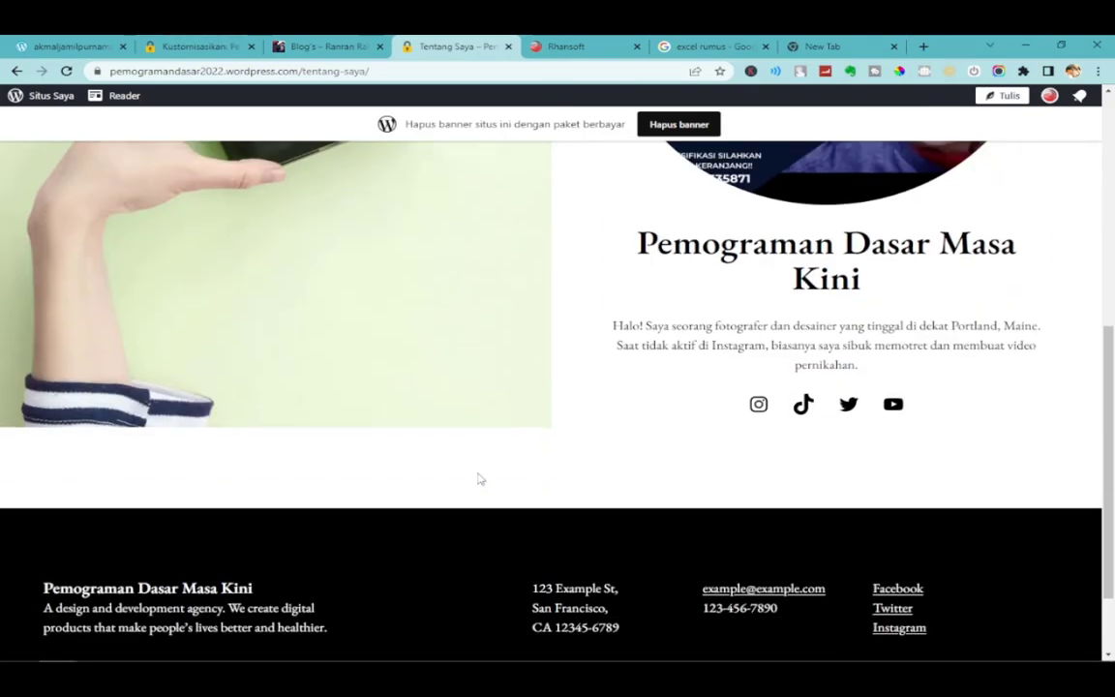
scroll(478, 465, up, 5)
scroll(484, 426, down, 1)
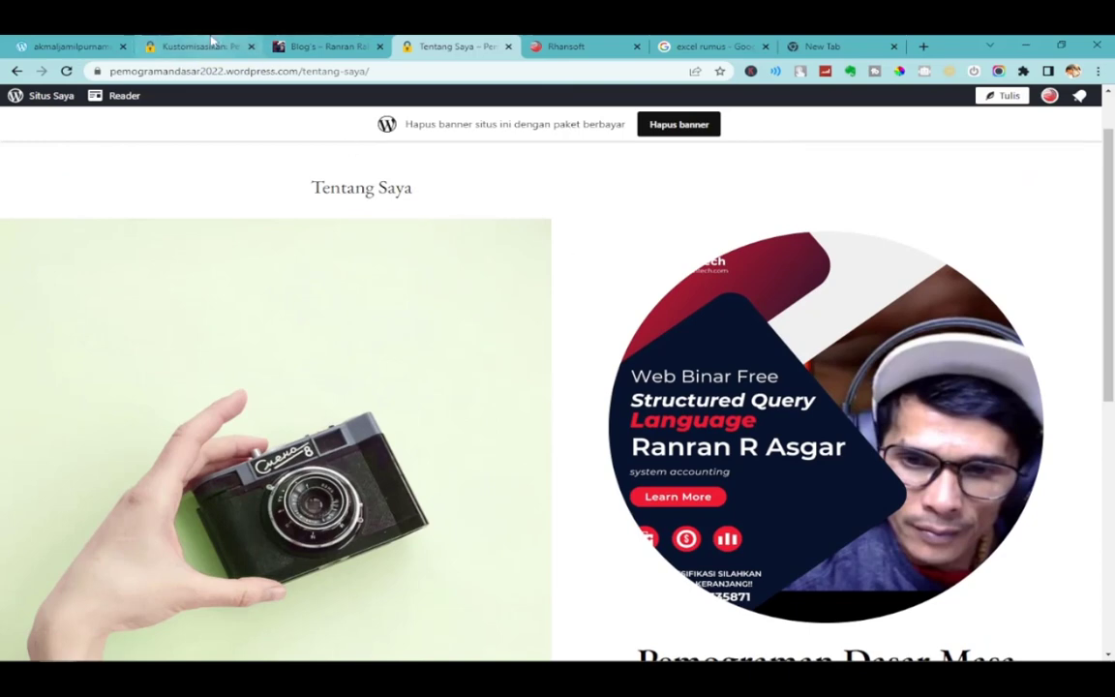
Return to the customizer tab and step back out of the Primary menu.
click(212, 45)
click(450, 46)
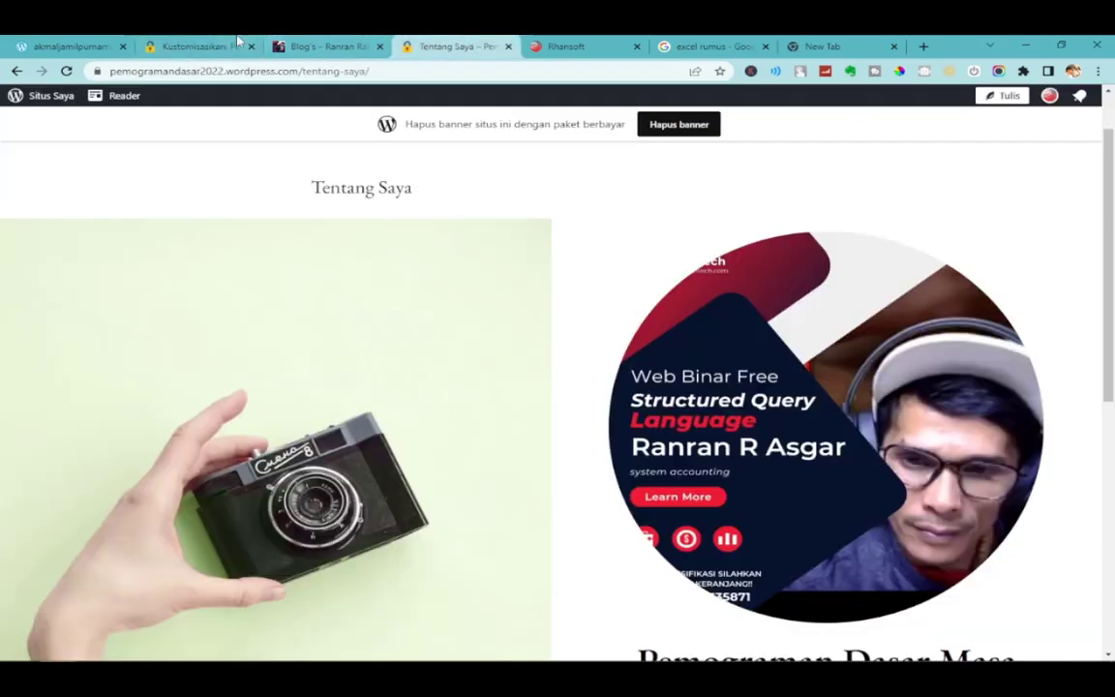
click(237, 41)
click(31, 220)
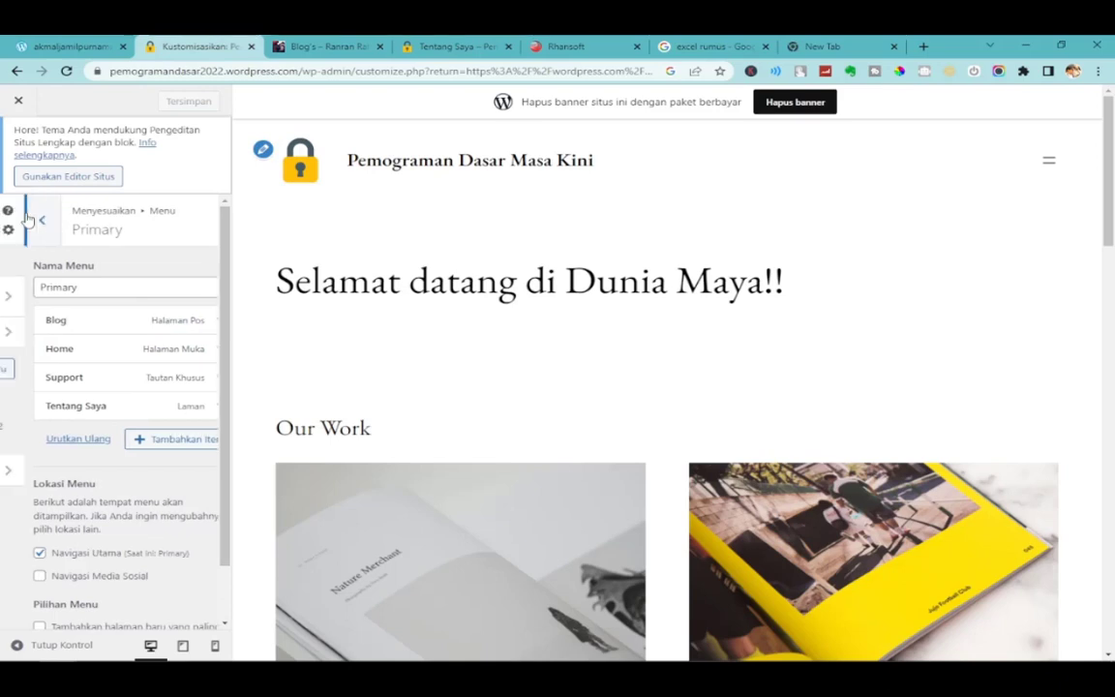
Back out to the main customizer sections and close the customizer.
click(22, 223)
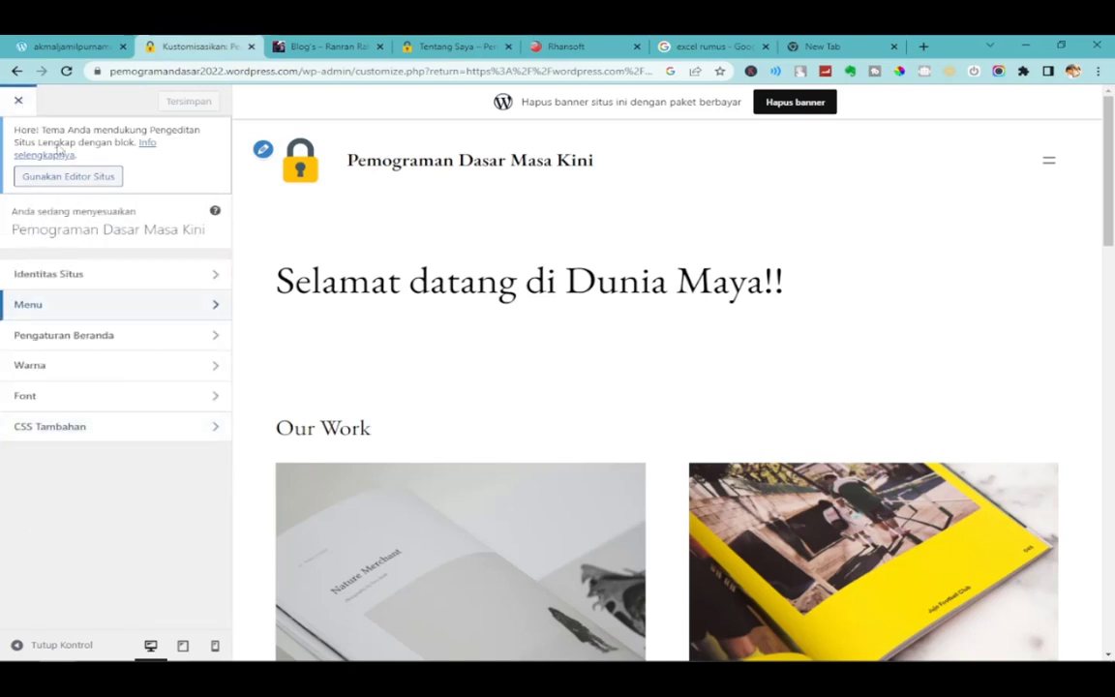
mouse_move(776, 660)
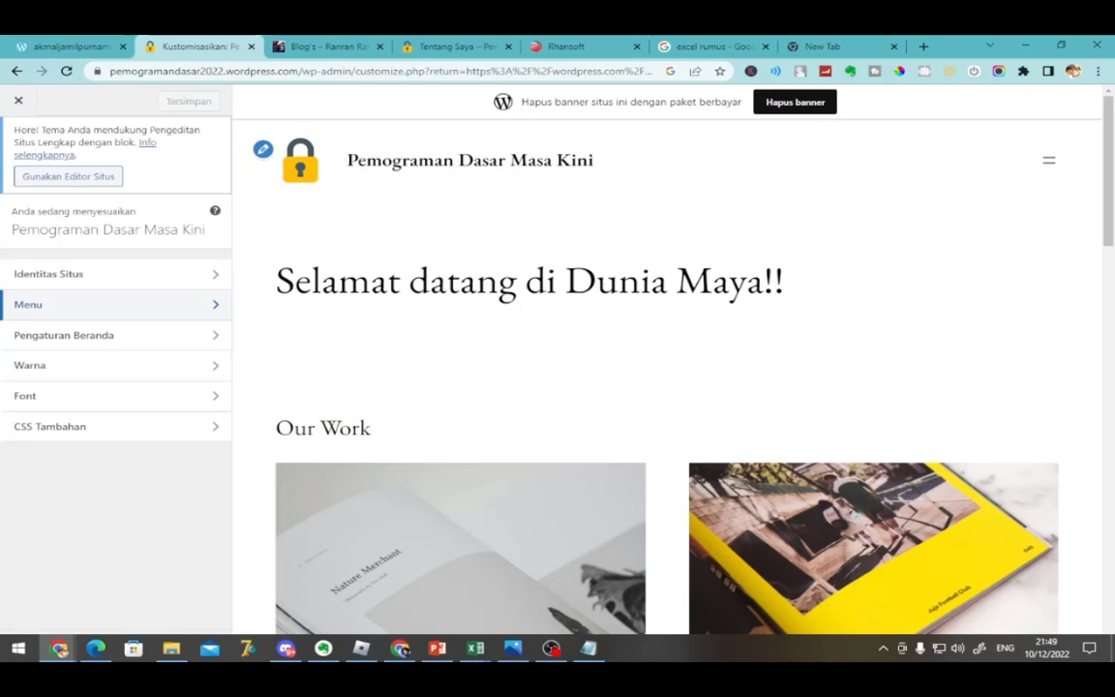
click(19, 101)
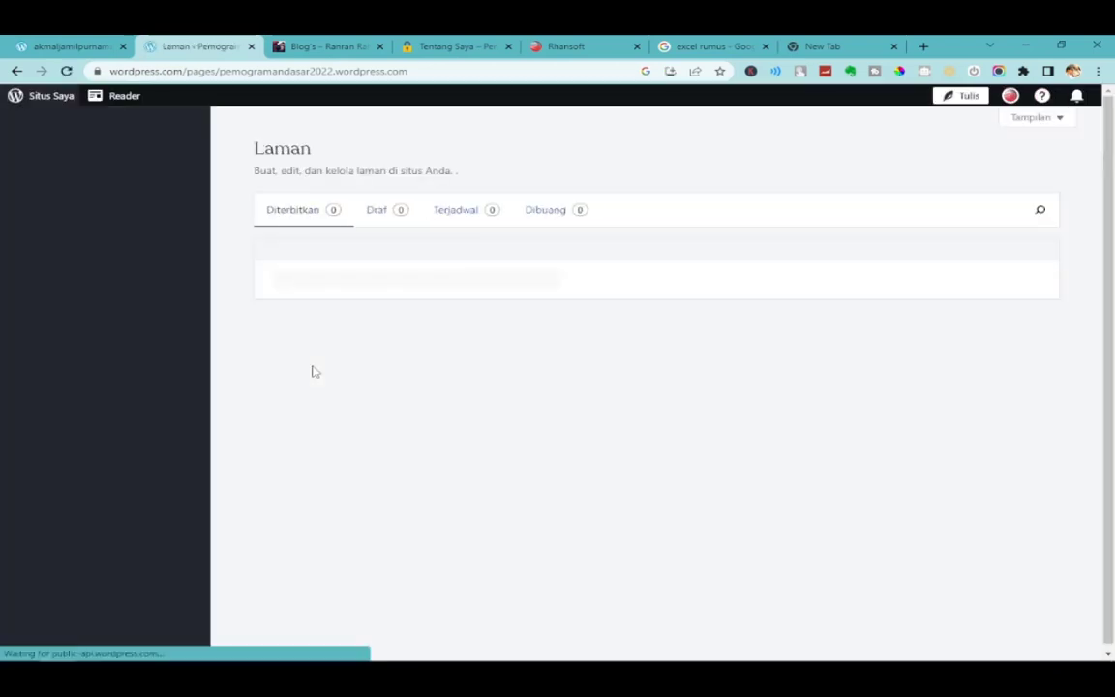
Reload the AKMAL SOFA site, check its Homepage-only menu, then return to the Pages list.
click(75, 47)
click(67, 72)
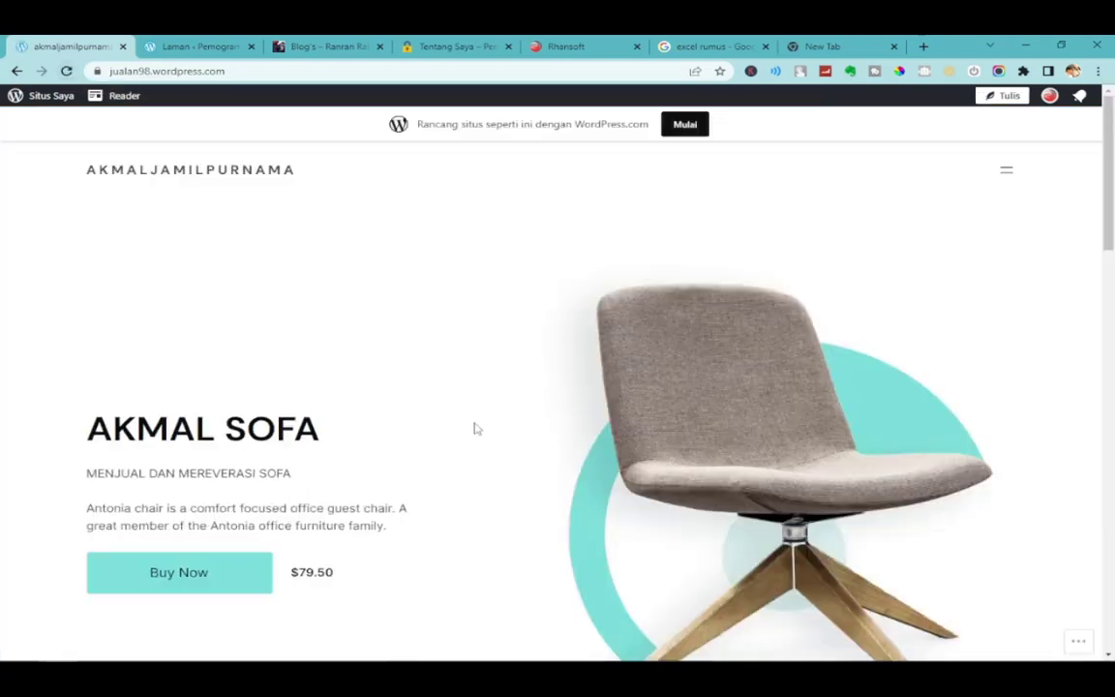
scroll(474, 429, down, 2)
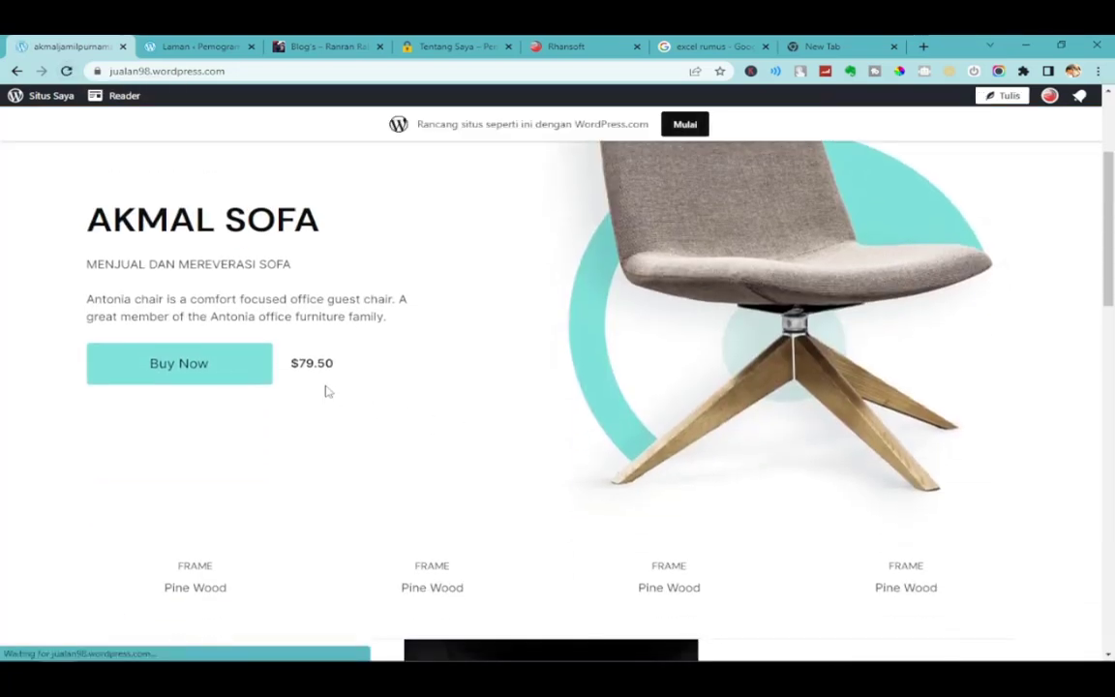
scroll(387, 475, down, 1)
scroll(422, 527, up, 1)
scroll(420, 528, down, 1)
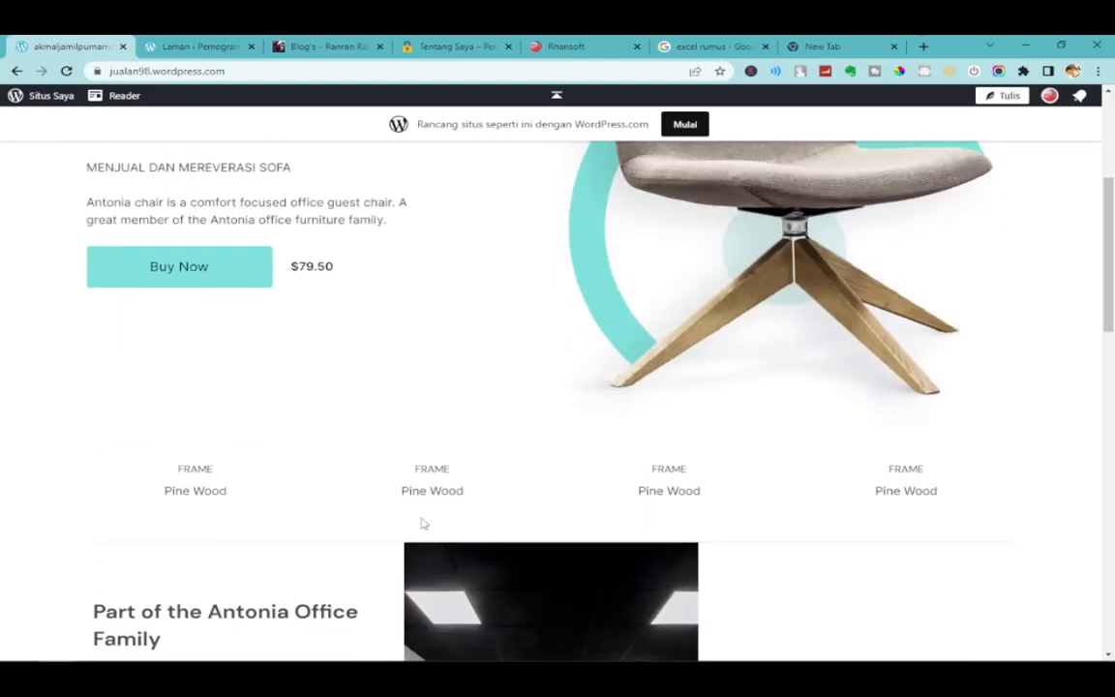
scroll(420, 523, up, 3)
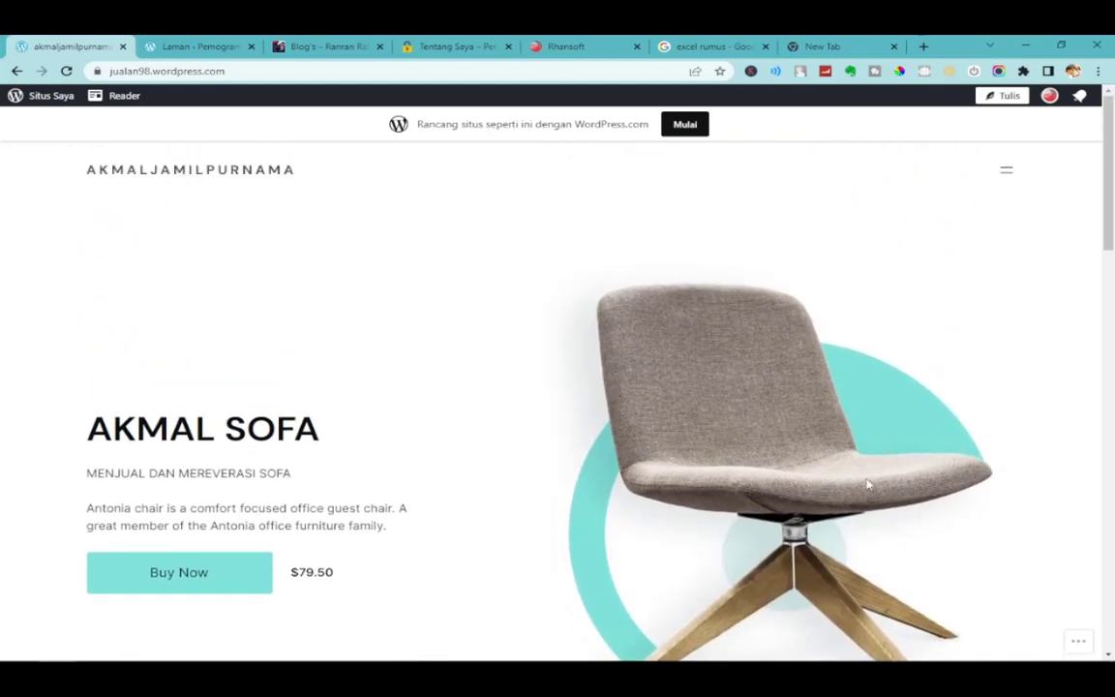
click(1009, 174)
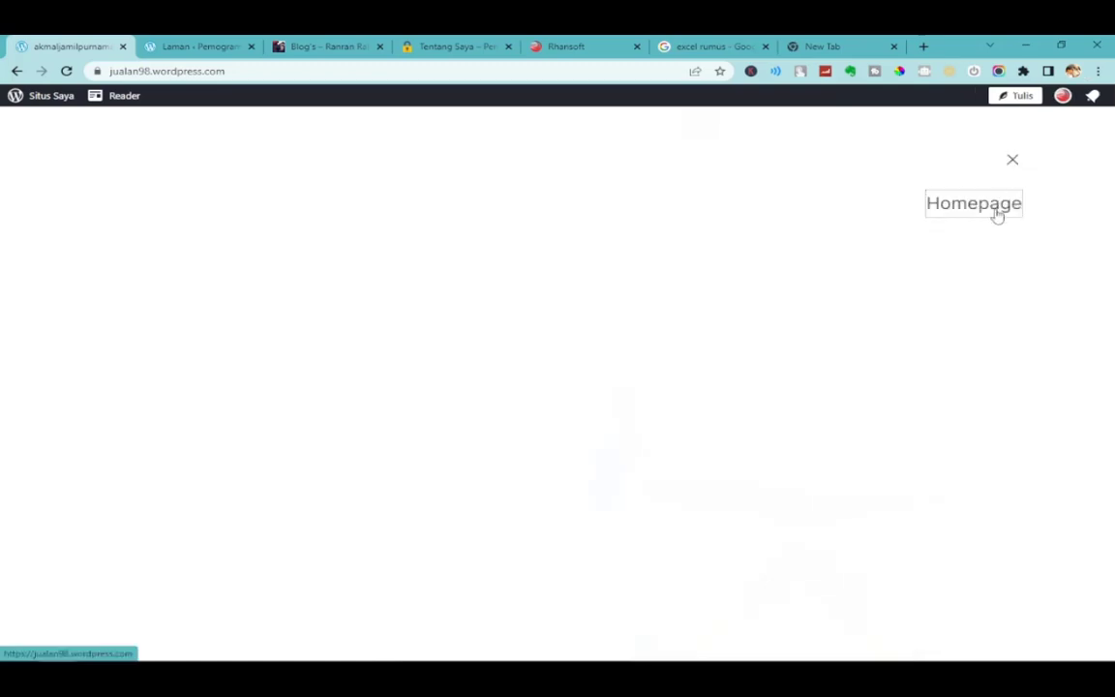
click(982, 215)
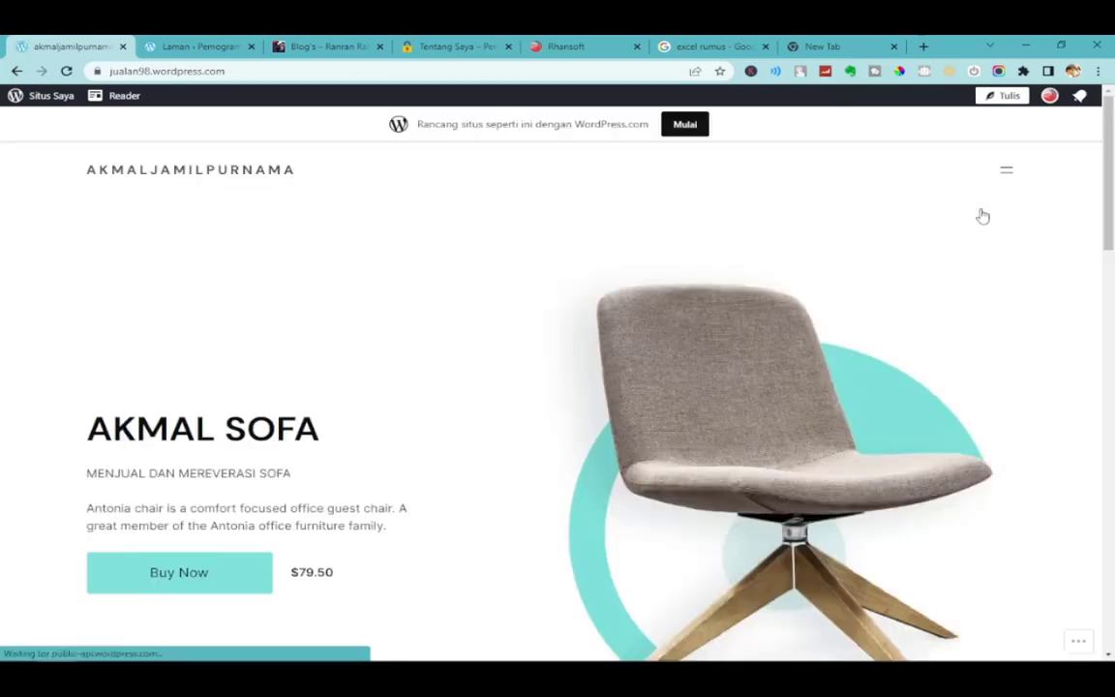
click(1013, 174)
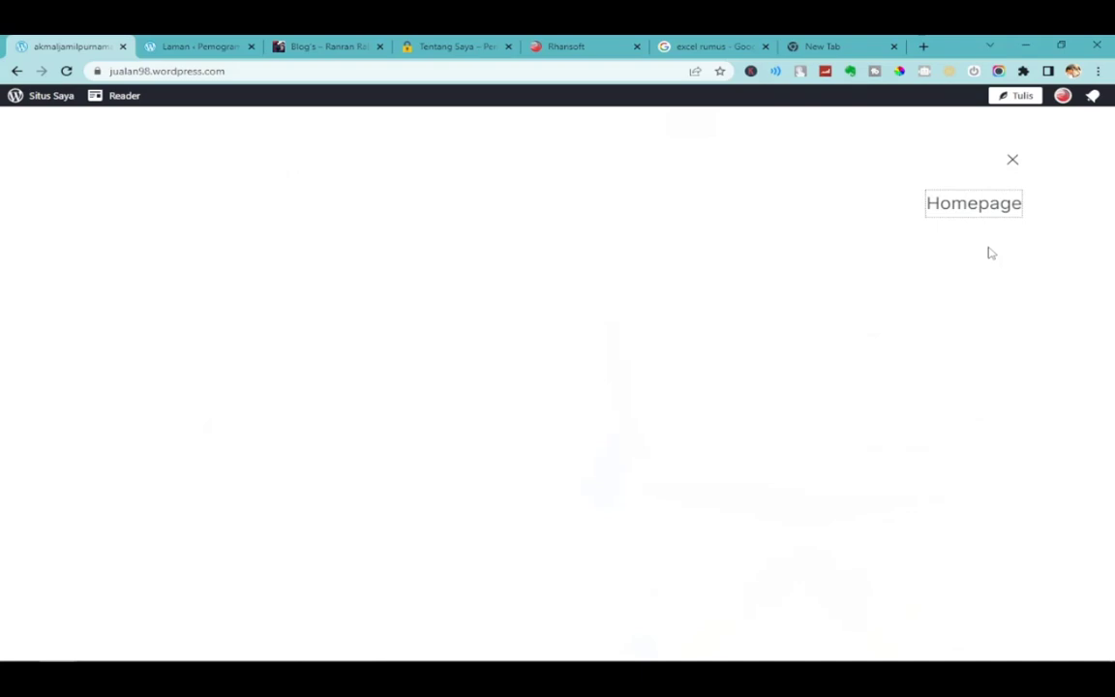
click(1012, 160)
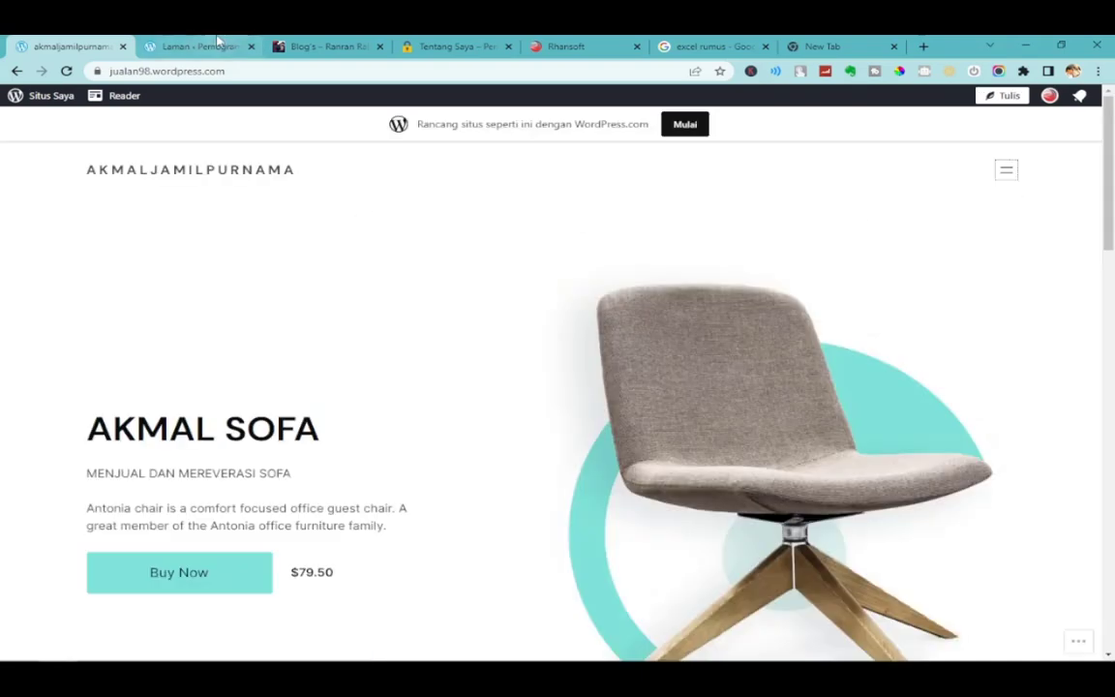
click(228, 47)
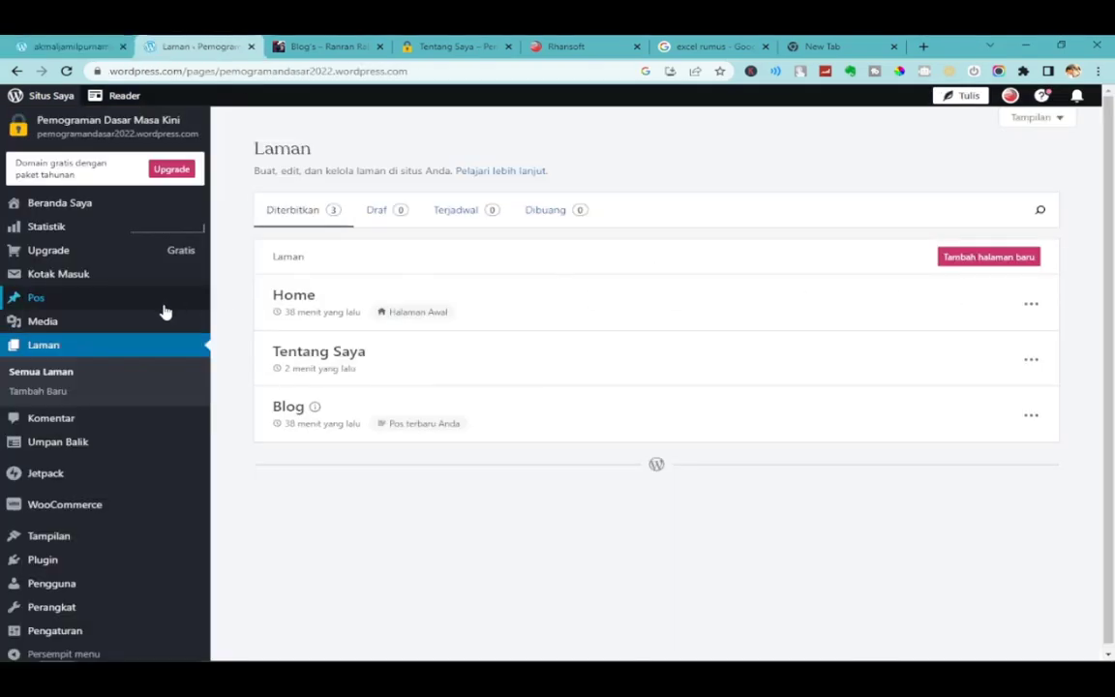
Show the site's two posts, then scroll through the other blog's home page.
click(78, 302)
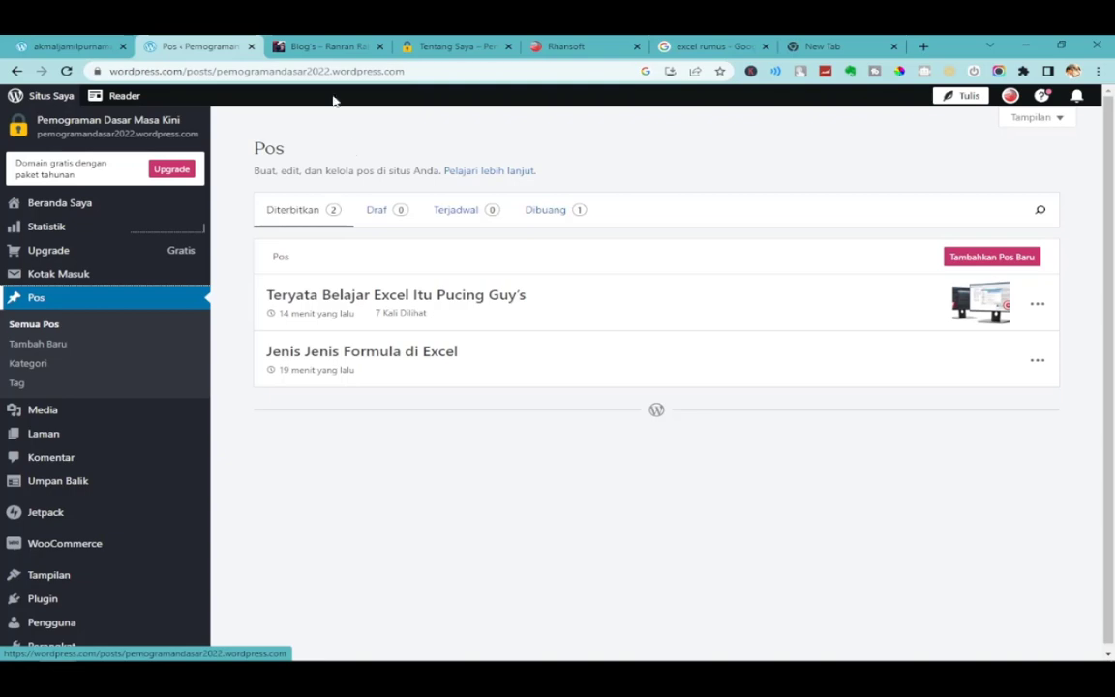
click(327, 45)
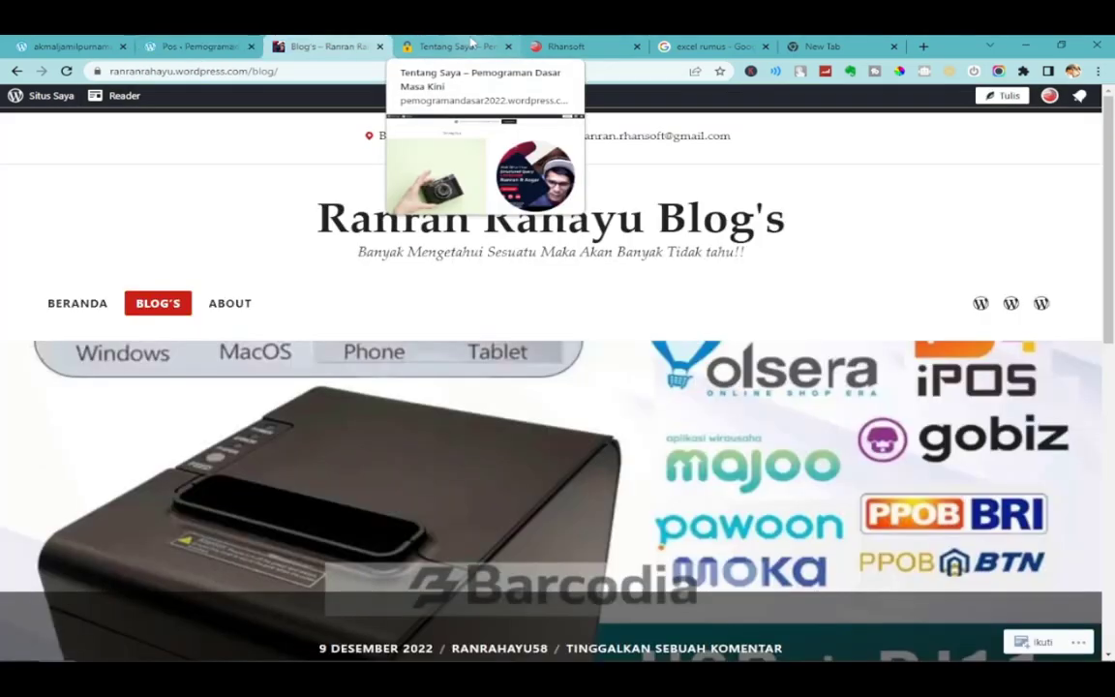
scroll(571, 493, down, 10)
scroll(571, 495, up, 10)
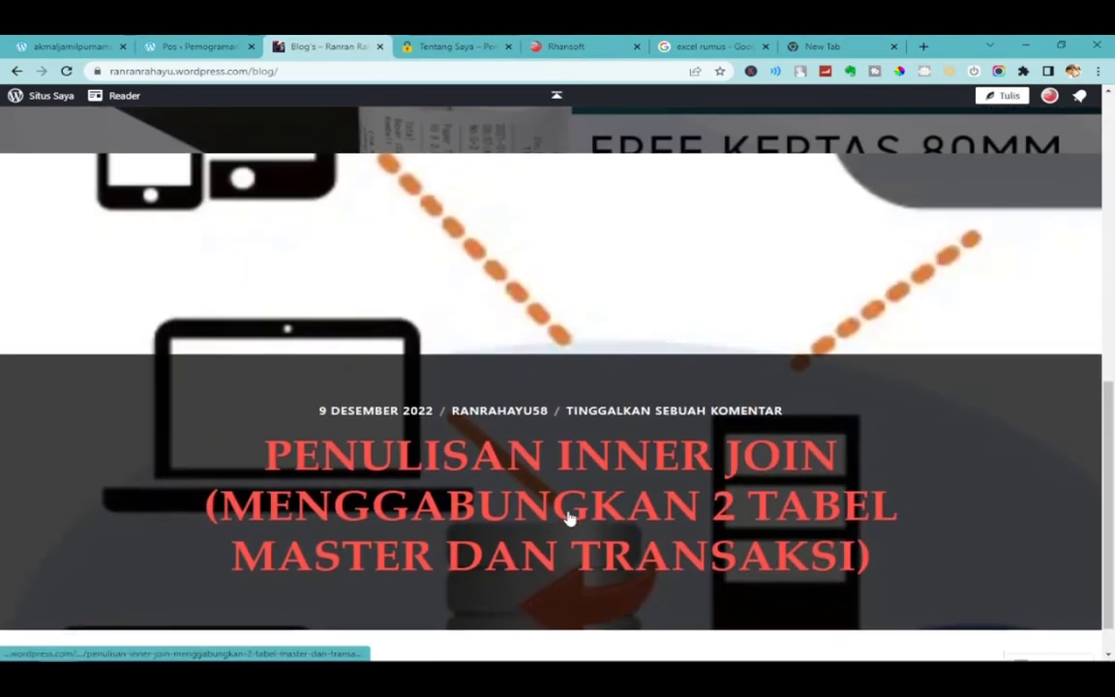
scroll(558, 499, down, 1)
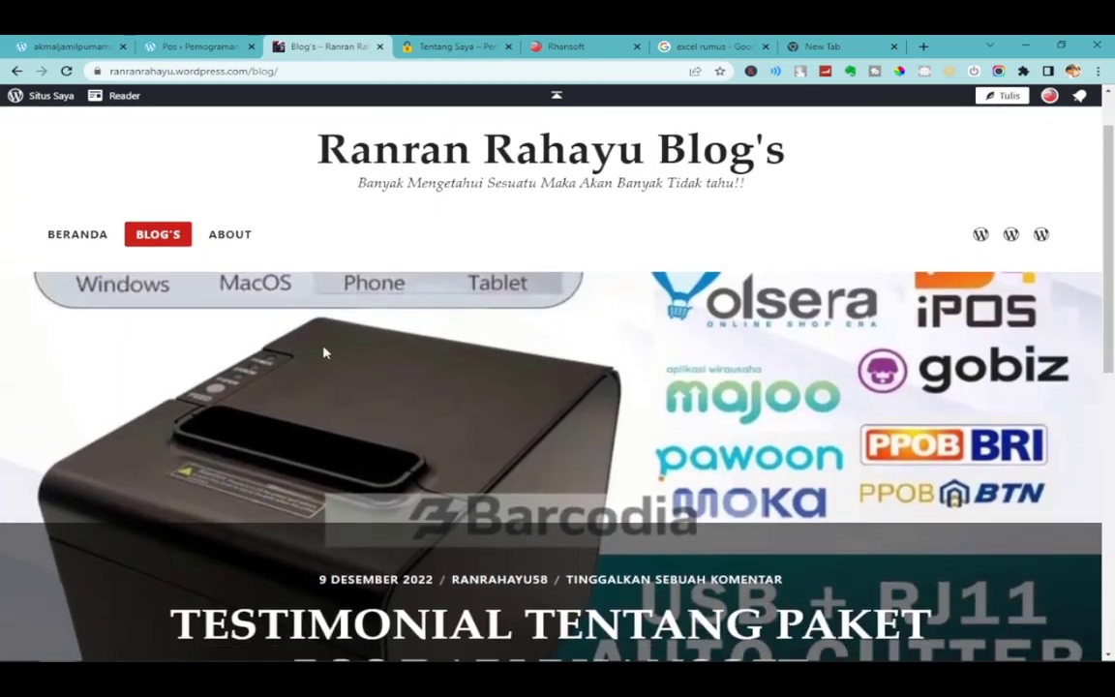
View the other blog's About page, compare it with Tentang Saya, then switch to the new tab.
click(242, 235)
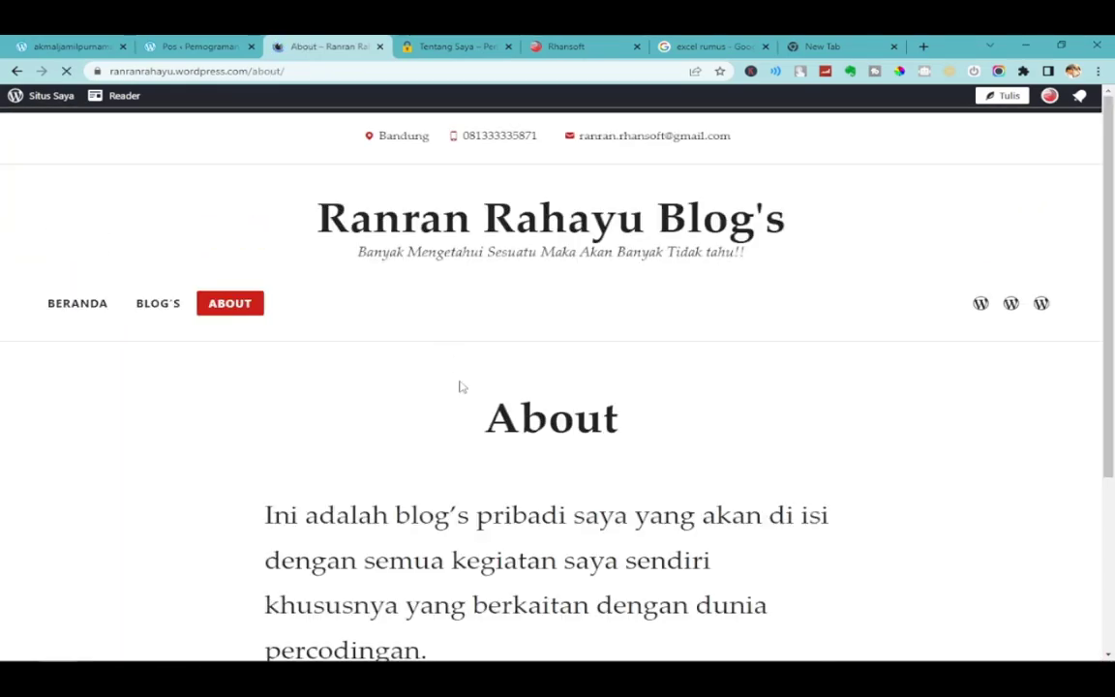
scroll(458, 392, down, 3)
scroll(460, 392, up, 3)
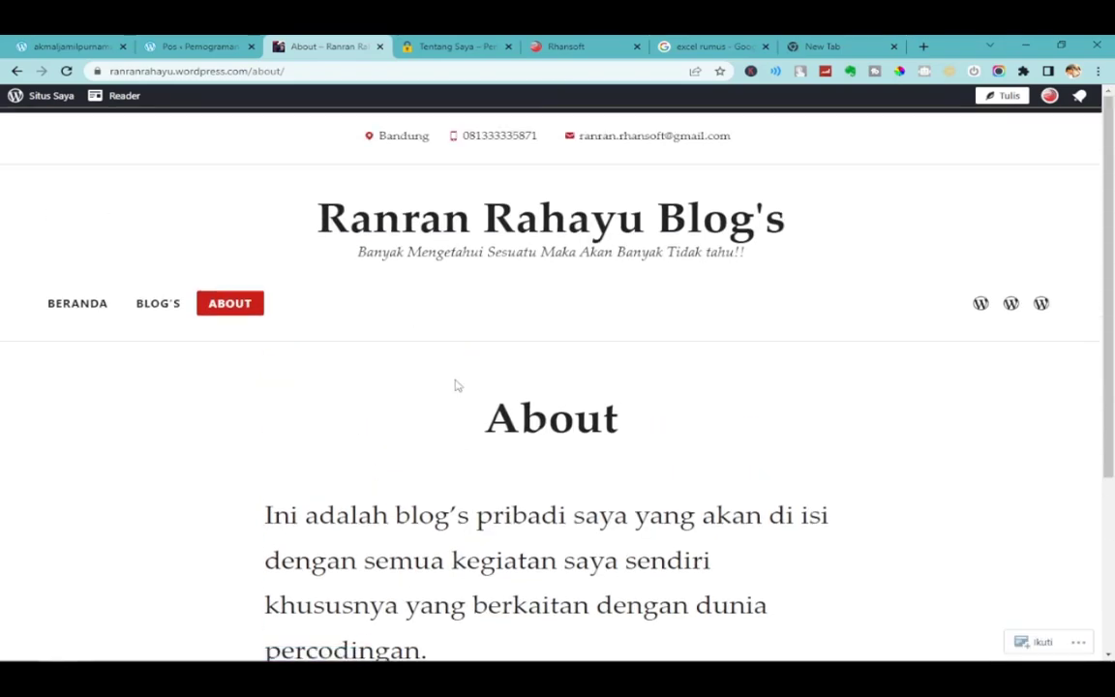
click(450, 46)
click(329, 46)
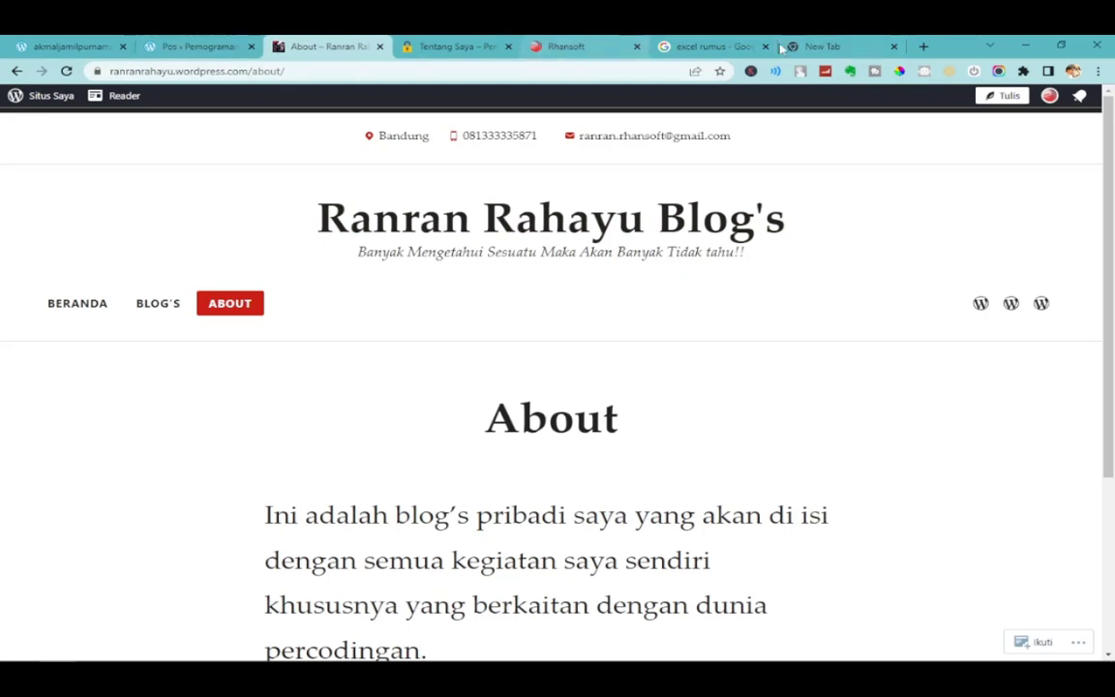
click(844, 46)
Load blogger.com by typing 'blog' in the address bar.
click(424, 69)
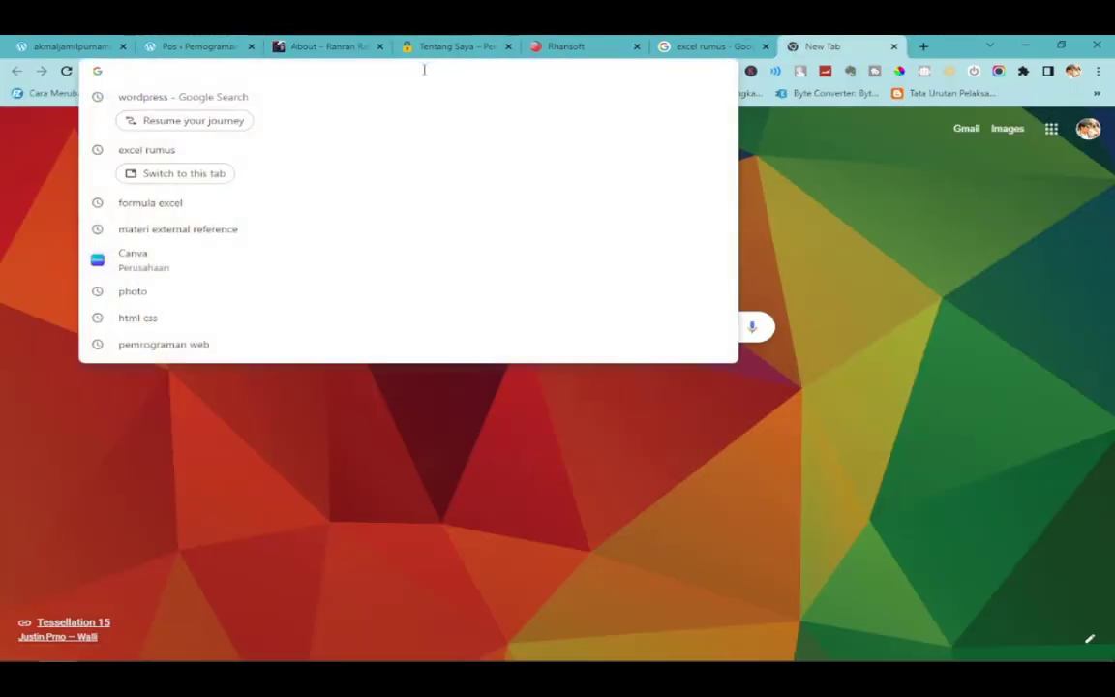
text(blog)
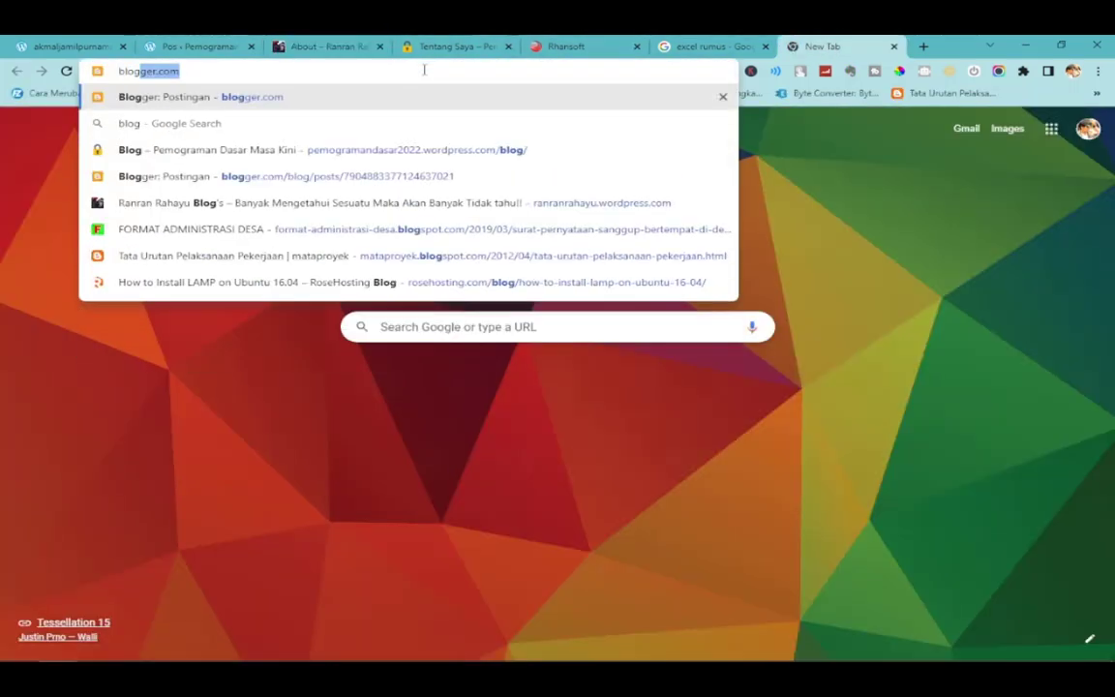
key(Return)
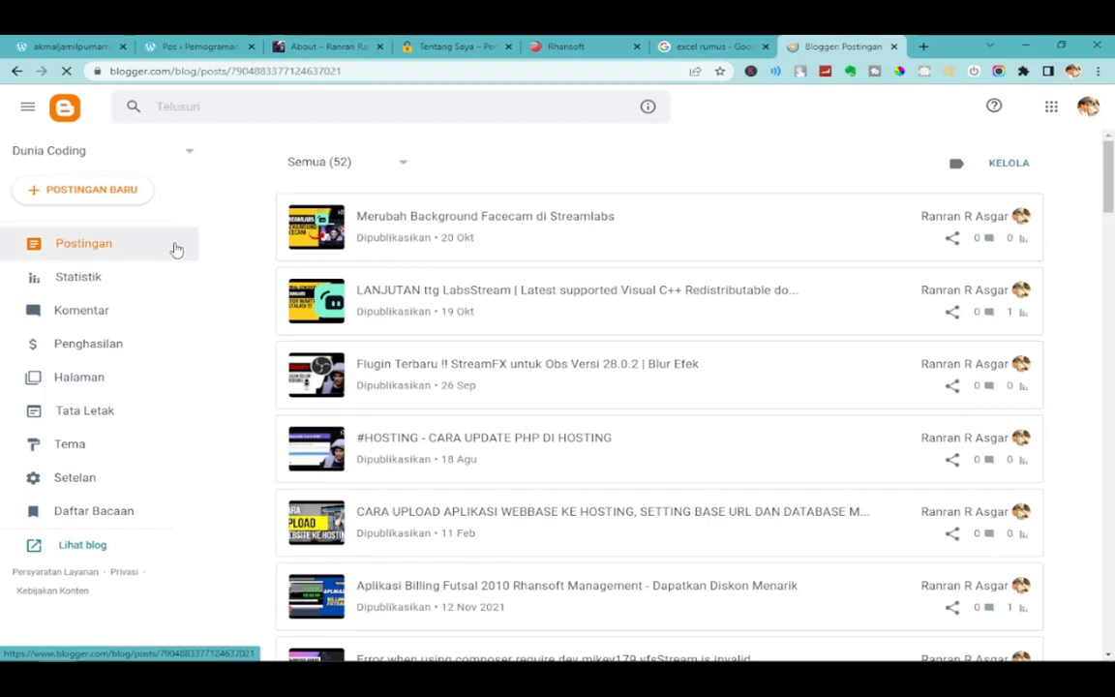
scroll(471, 421, down, 5)
scroll(471, 422, up, 5)
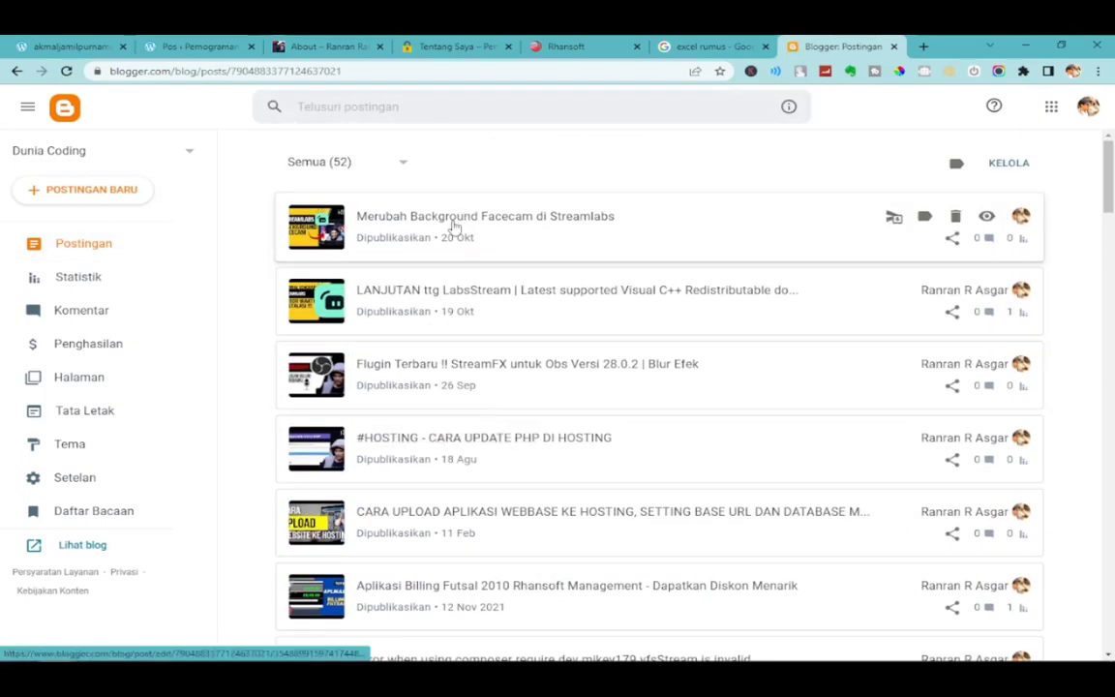
Peek at the Streamlabs facecam post, then view the Dunia Coding blog live.
click(454, 230)
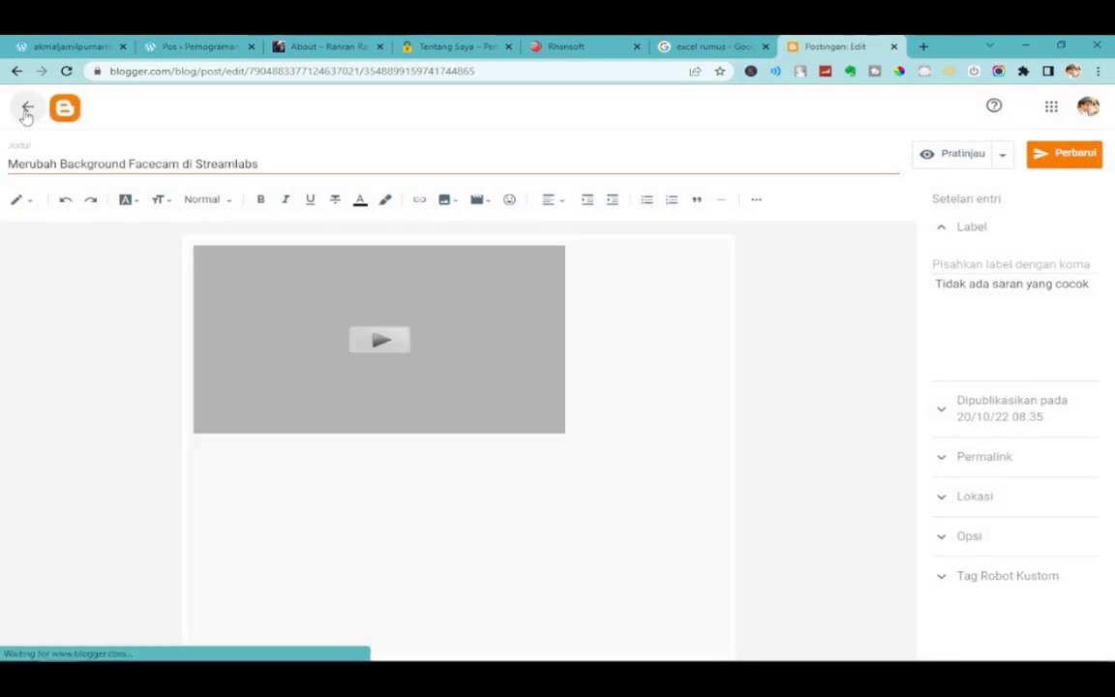
click(27, 109)
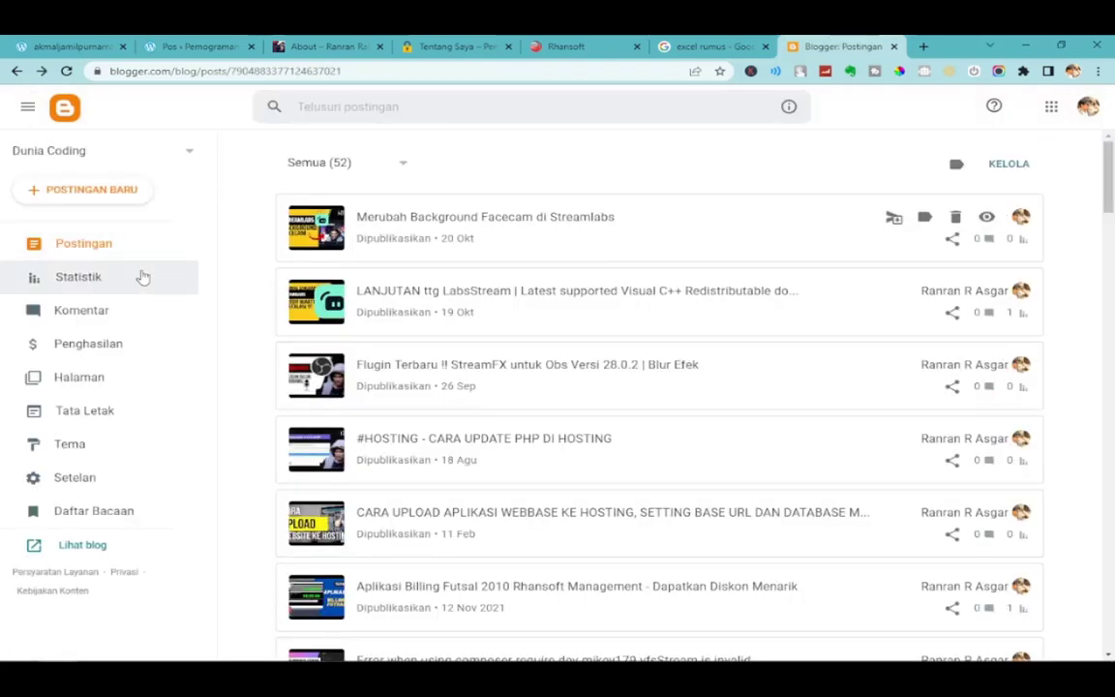
click(183, 159)
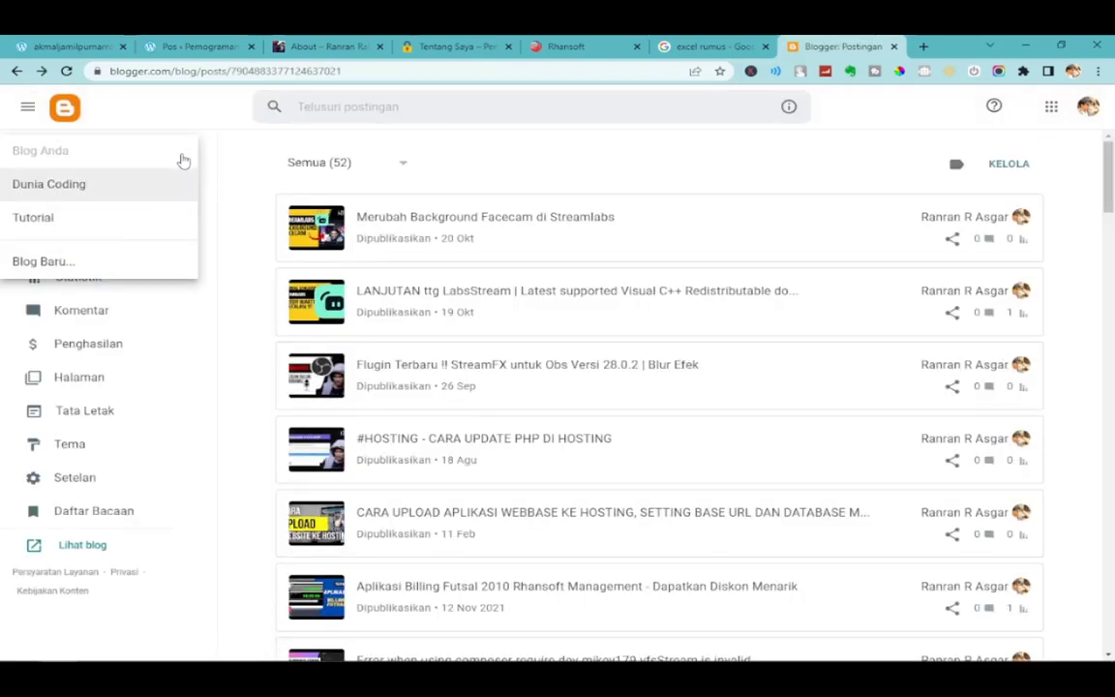
click(221, 156)
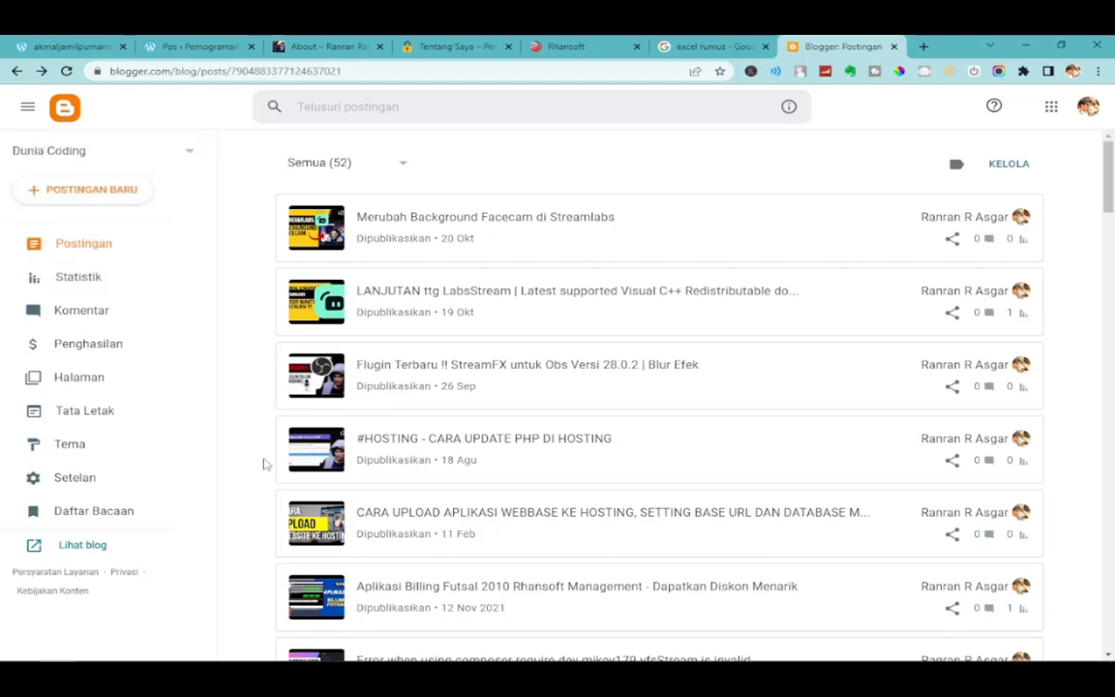
click(77, 547)
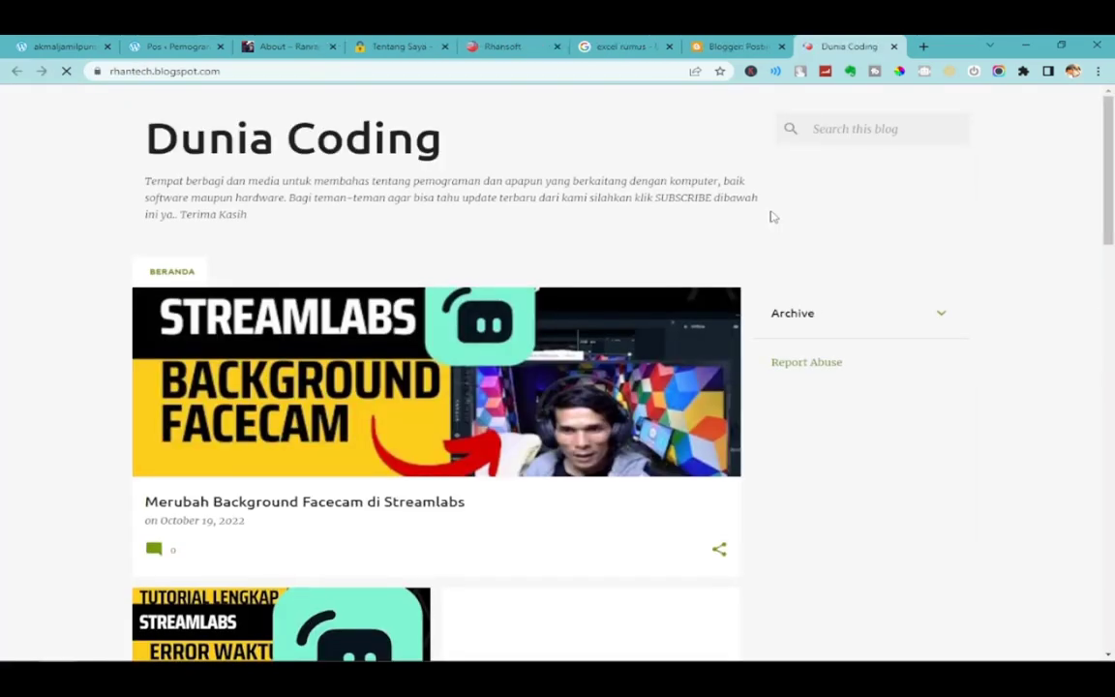
Scroll the Dunia Coding home page and reload it.
scroll(959, 417, down, 3)
scroll(960, 417, down, 3)
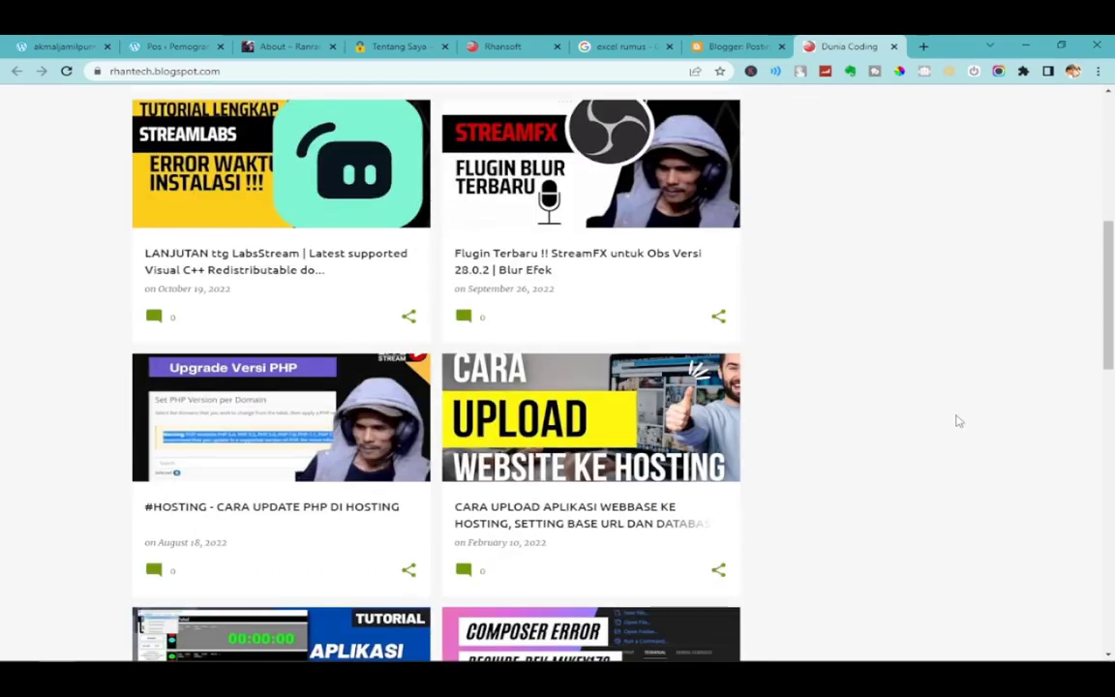
scroll(946, 415, up, 5)
scroll(920, 401, down, 1)
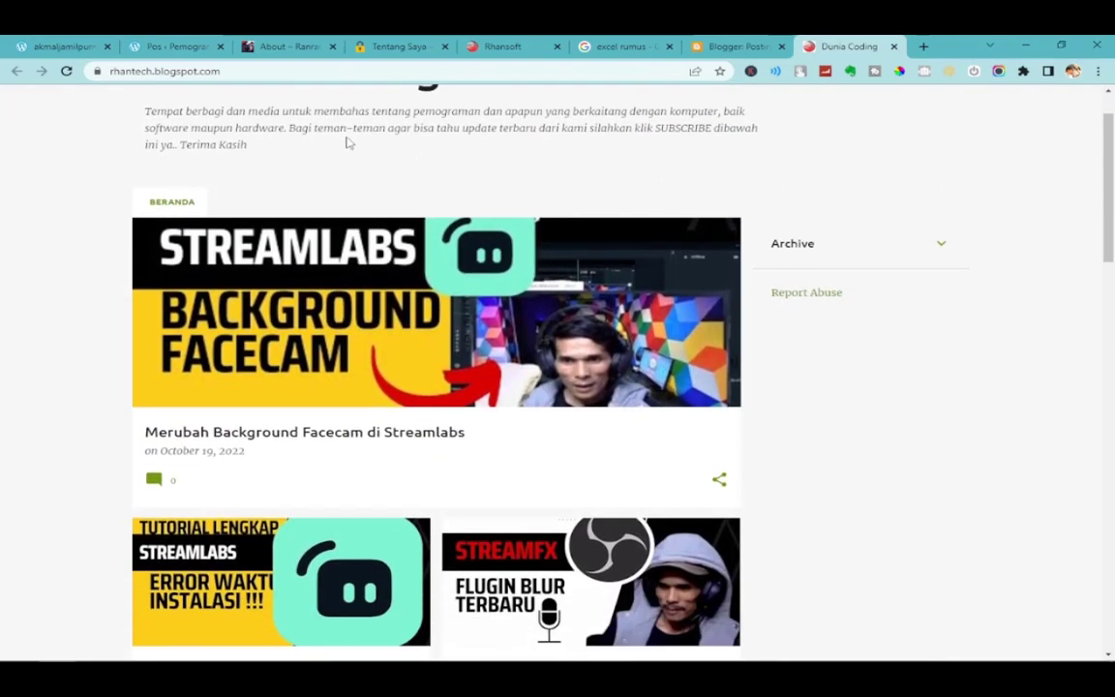
scroll(338, 279, up, 1)
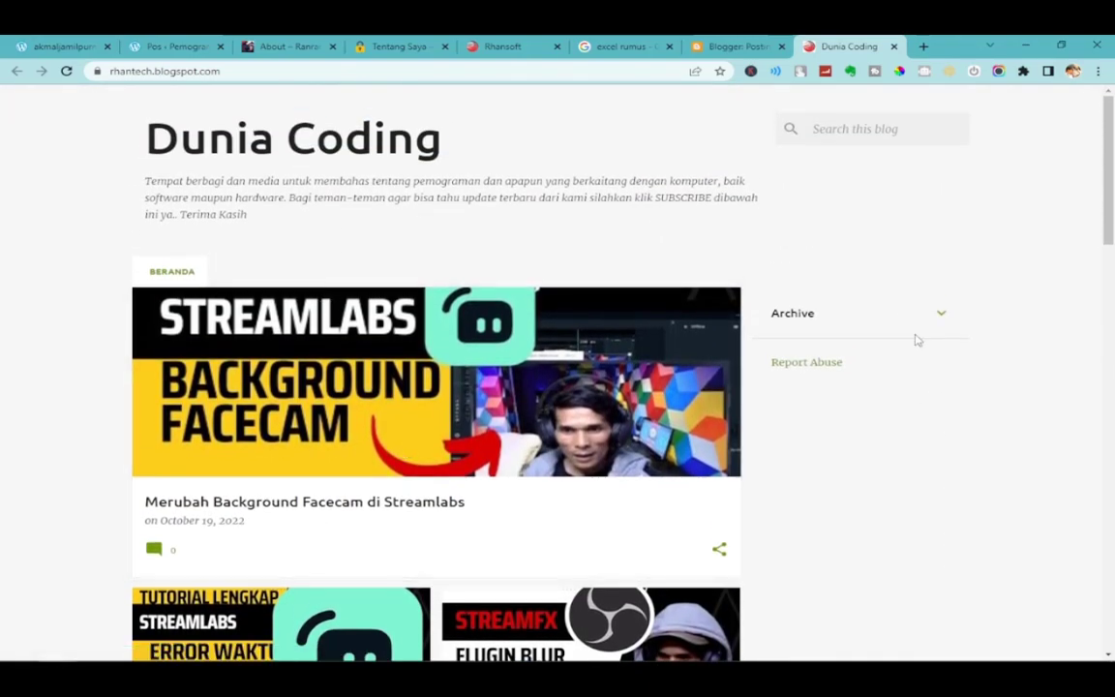
click(169, 273)
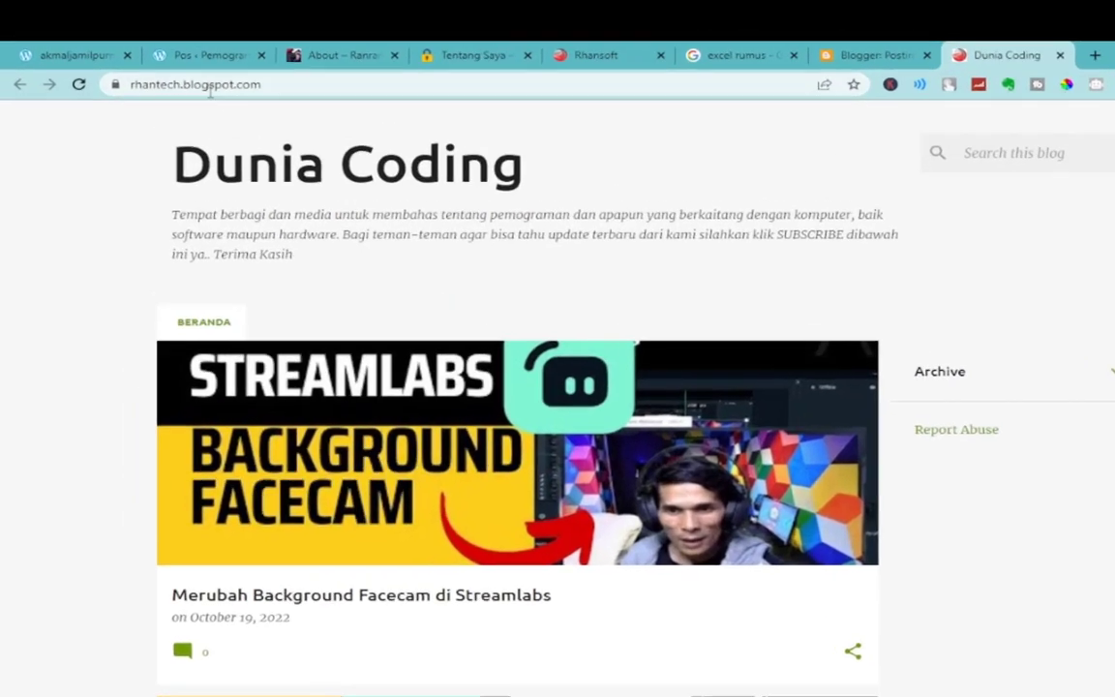
Highlight rhantech and .blogspot.com in the blog's full https address.
click(226, 76)
click(489, 165)
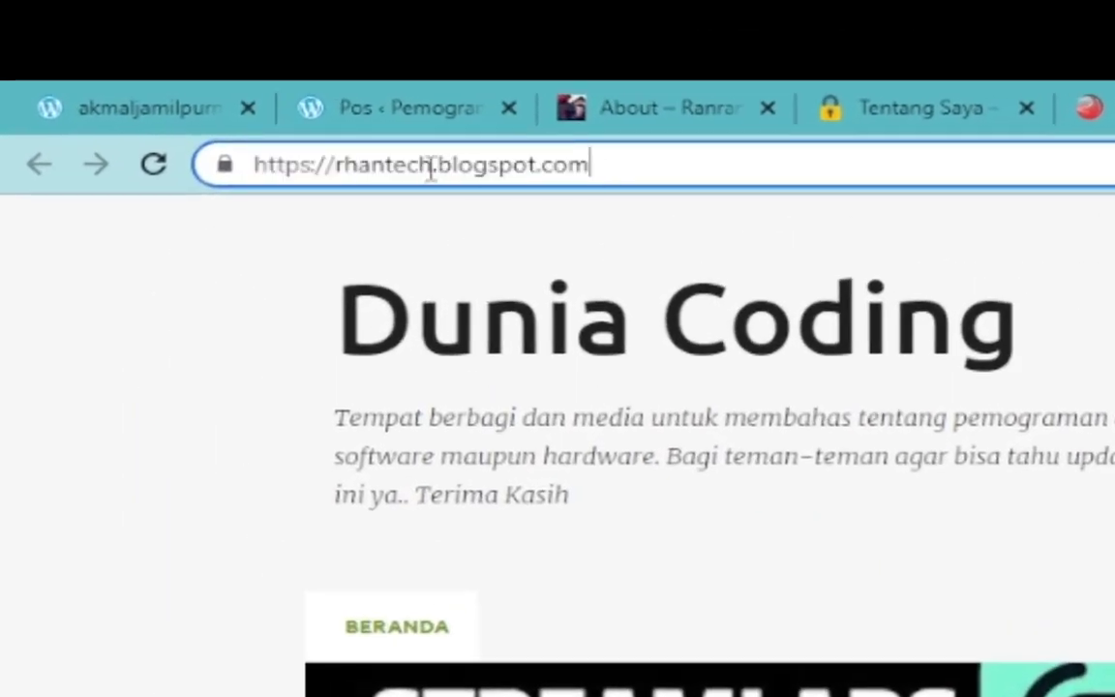
double_click(283, 160)
click(447, 165)
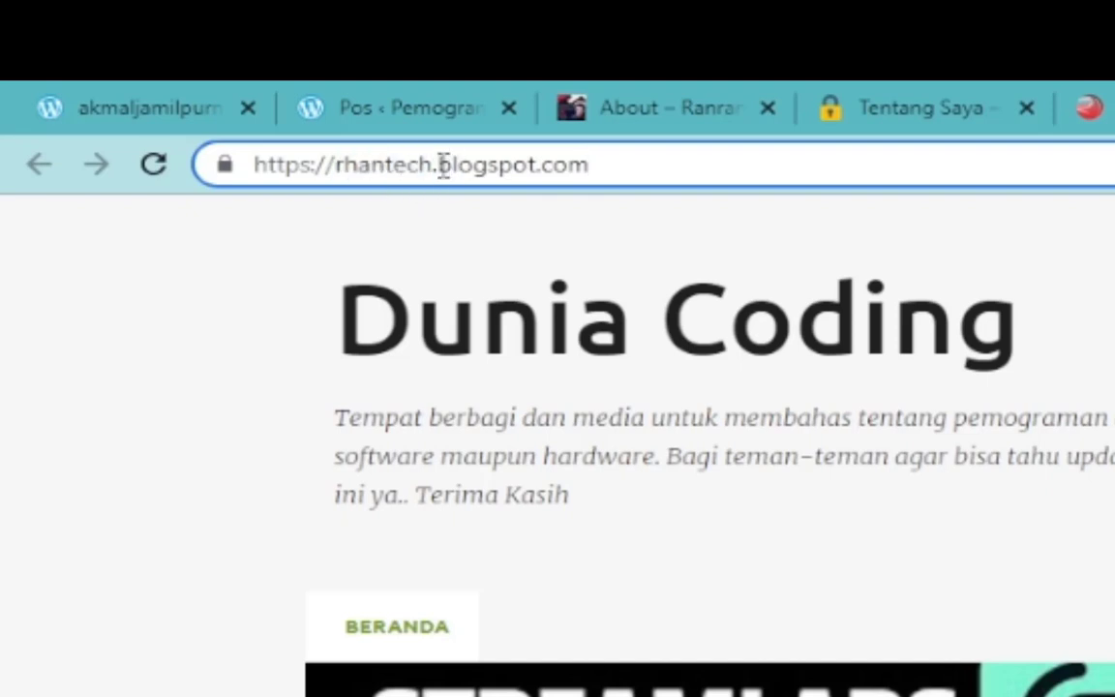
drag(441, 164, 644, 165)
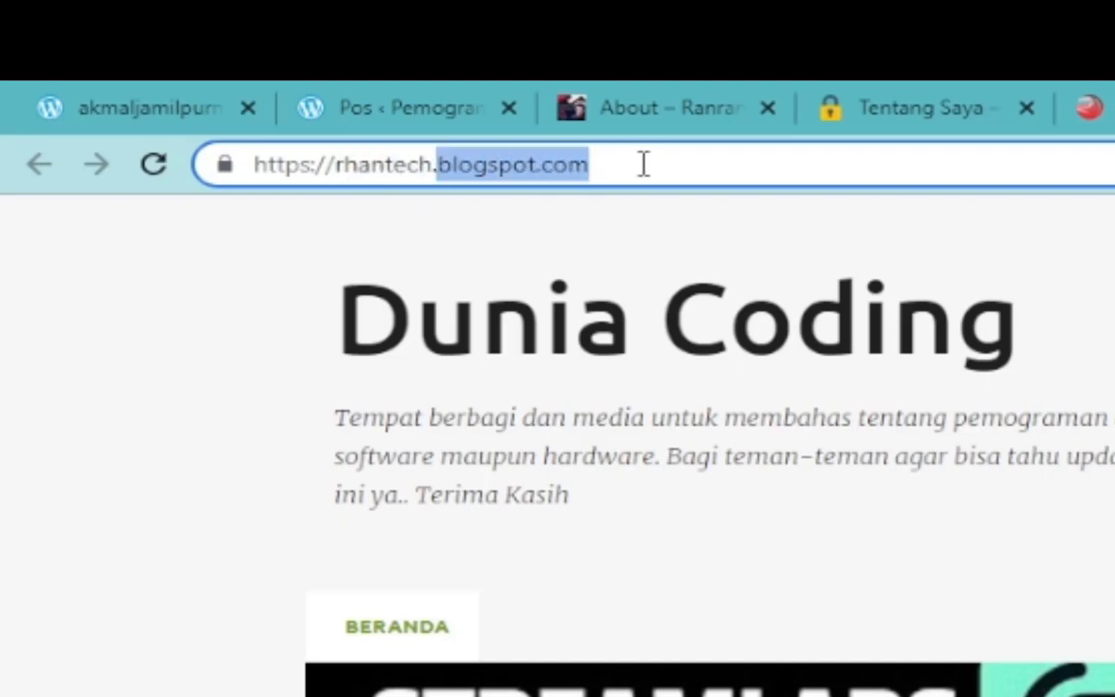
click(642, 164)
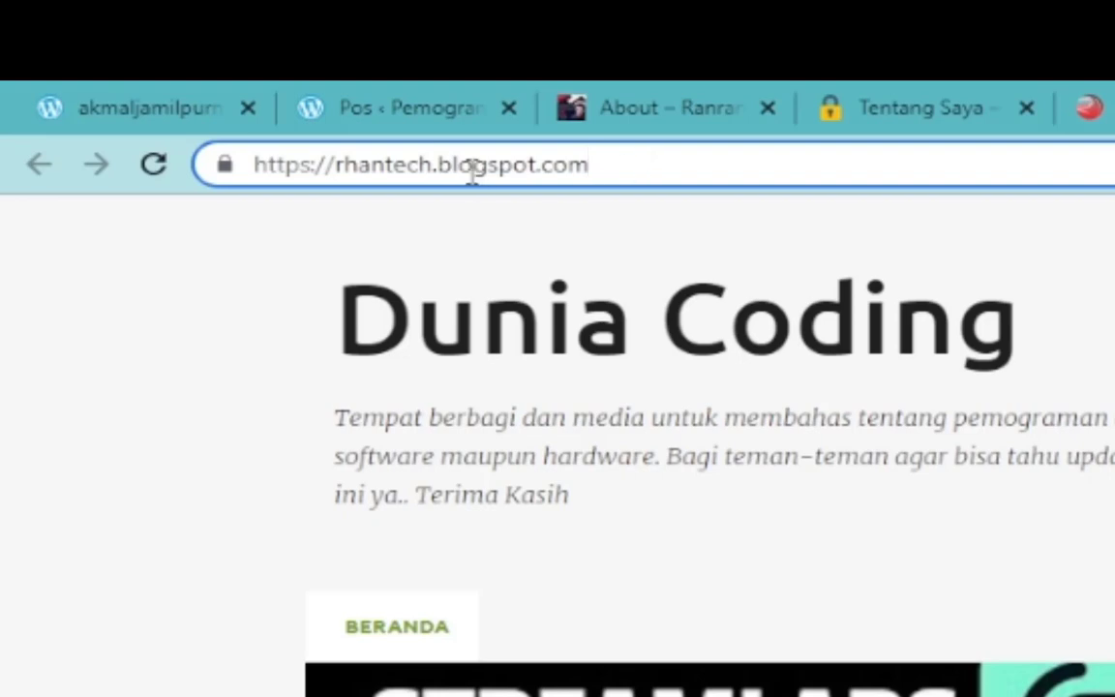
drag(434, 164, 780, 165)
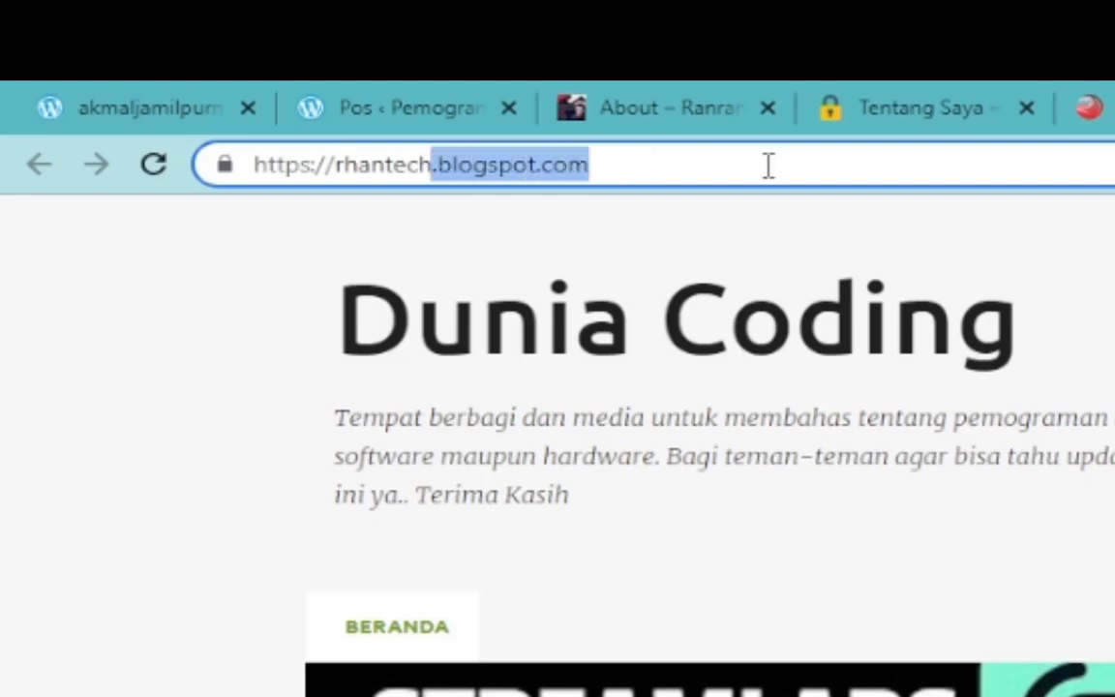
Compare the wordpress.com and Rhansoft addresses, then go to the AKMAL SOFA tab.
click(402, 96)
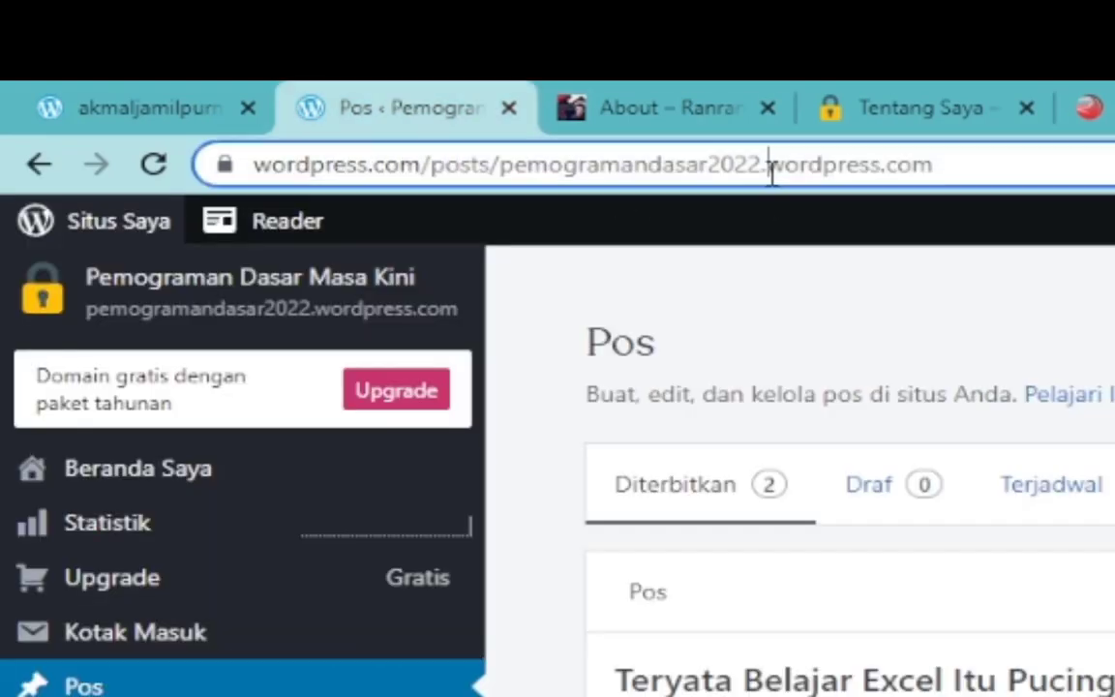
drag(772, 166, 1017, 166)
click(694, 97)
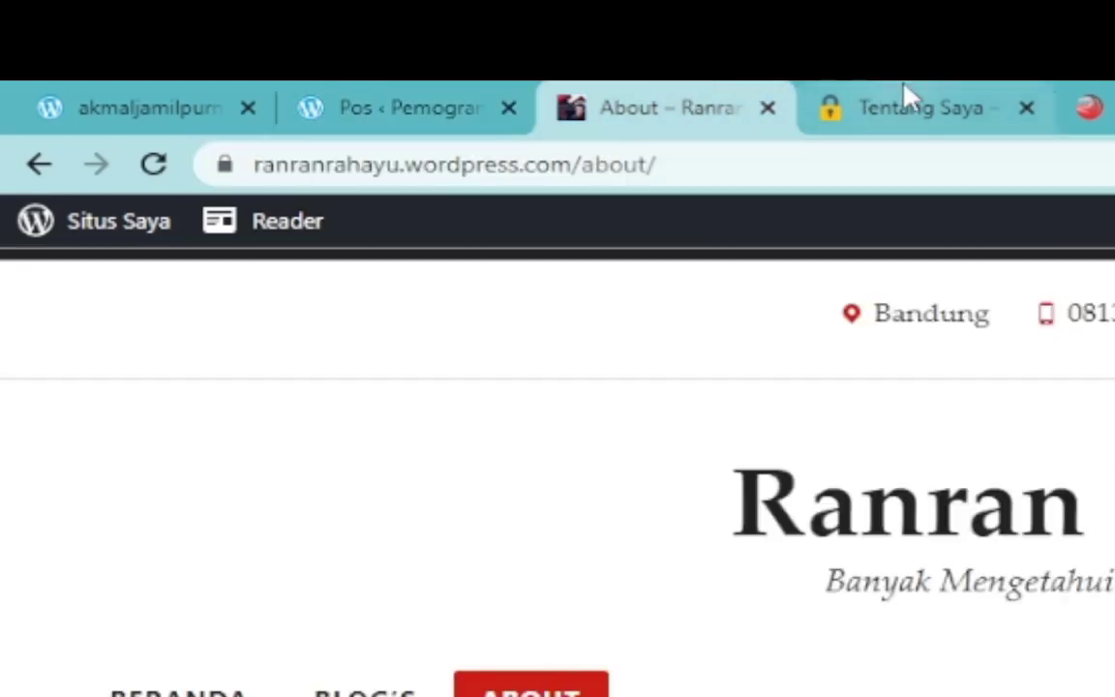
click(1089, 107)
click(620, 175)
key(ctrl+a)
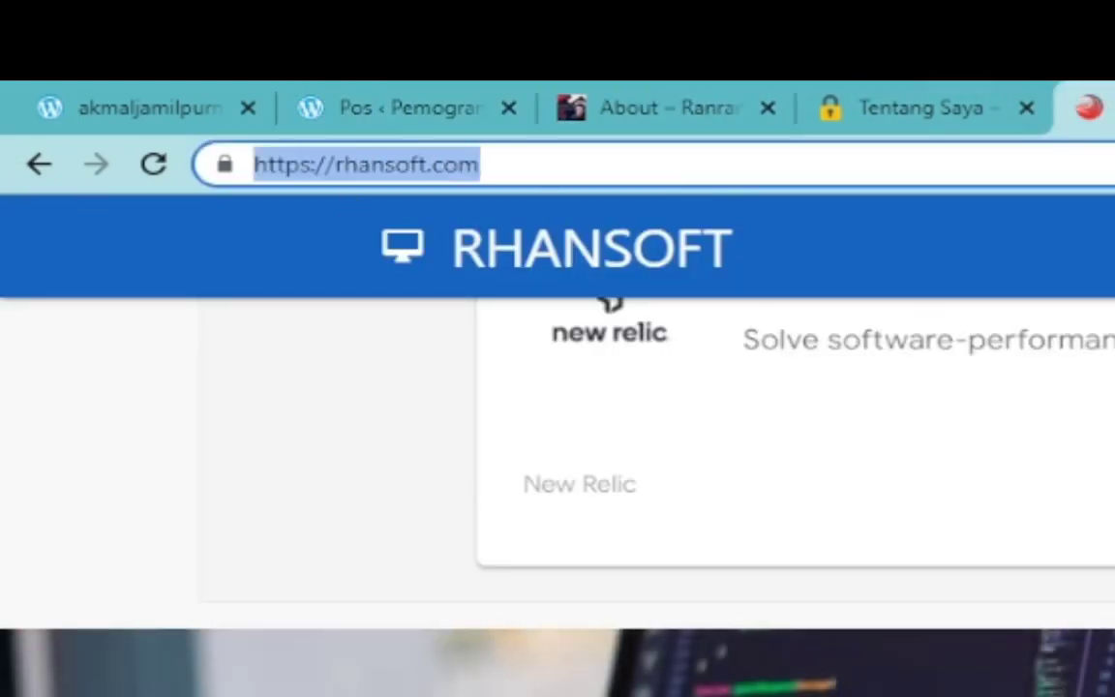
click(622, 96)
click(445, 97)
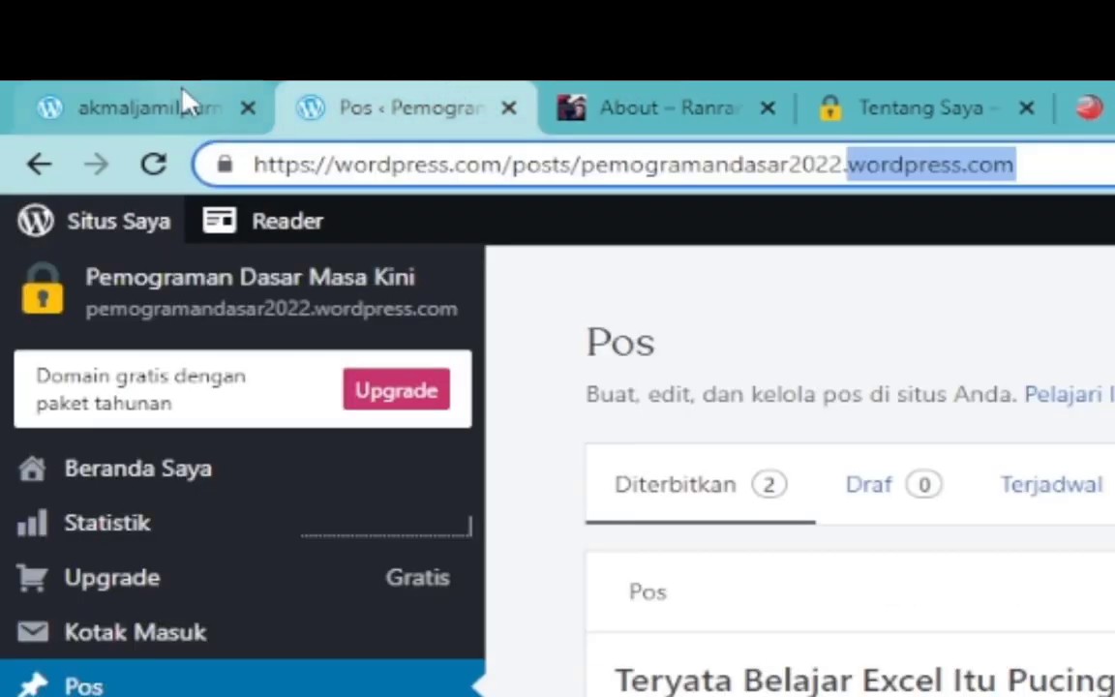
click(184, 102)
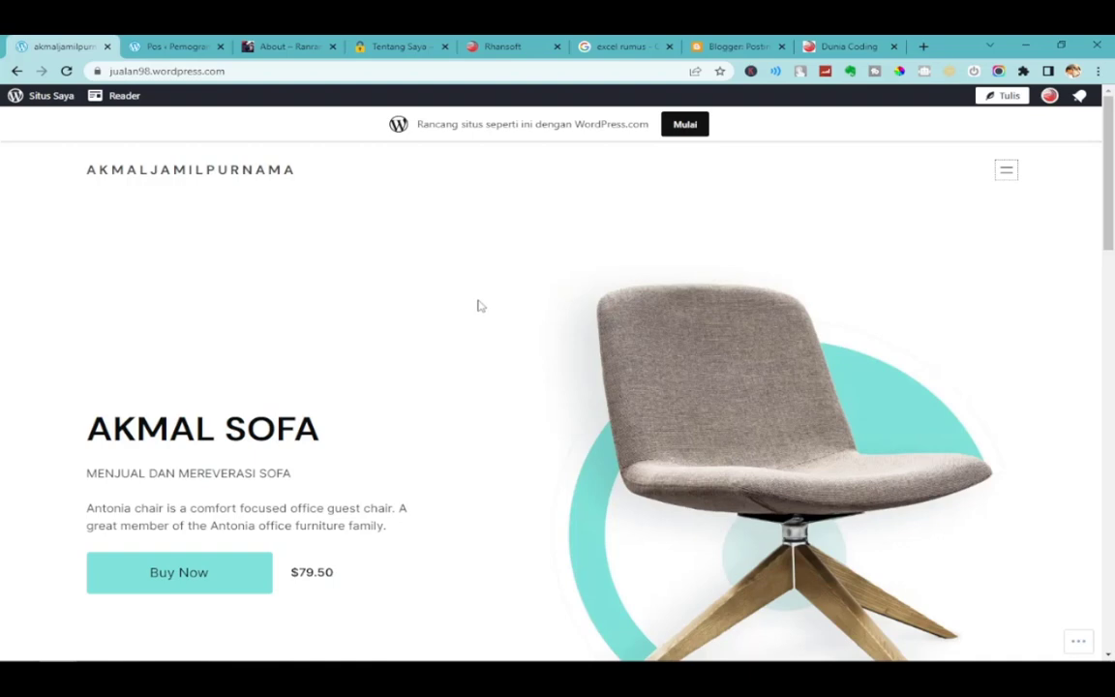
Open and close the AKMAL SOFA navigation menu twice, then go to the Pemograman posts dashboard.
mouse_move(452, 658)
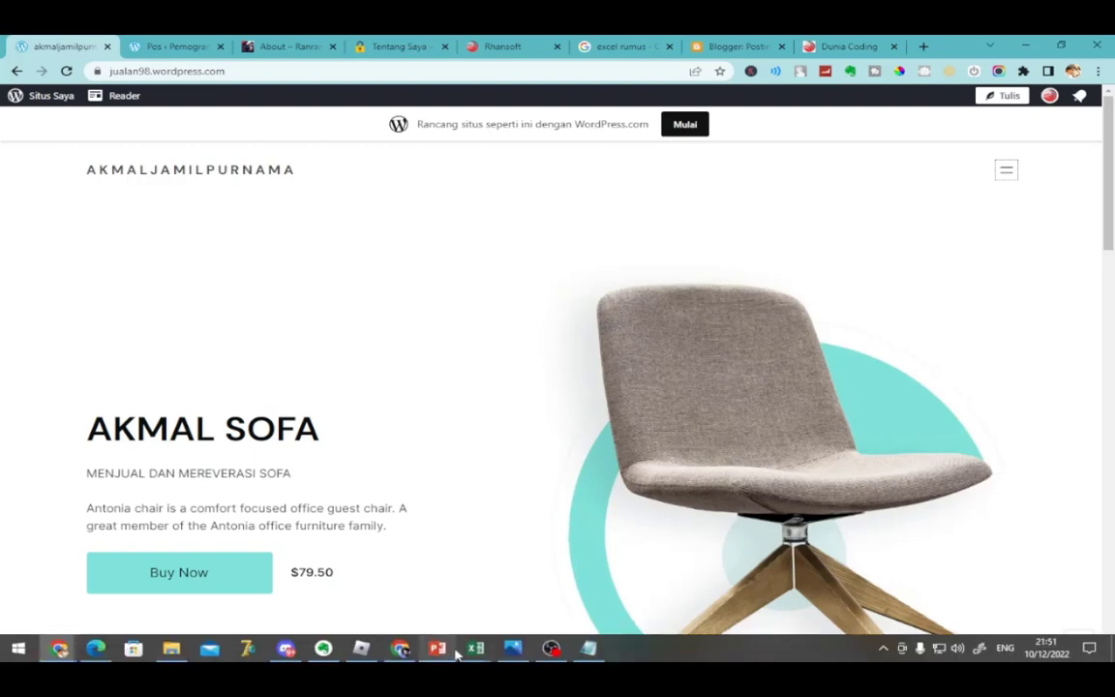
mouse_move(552, 649)
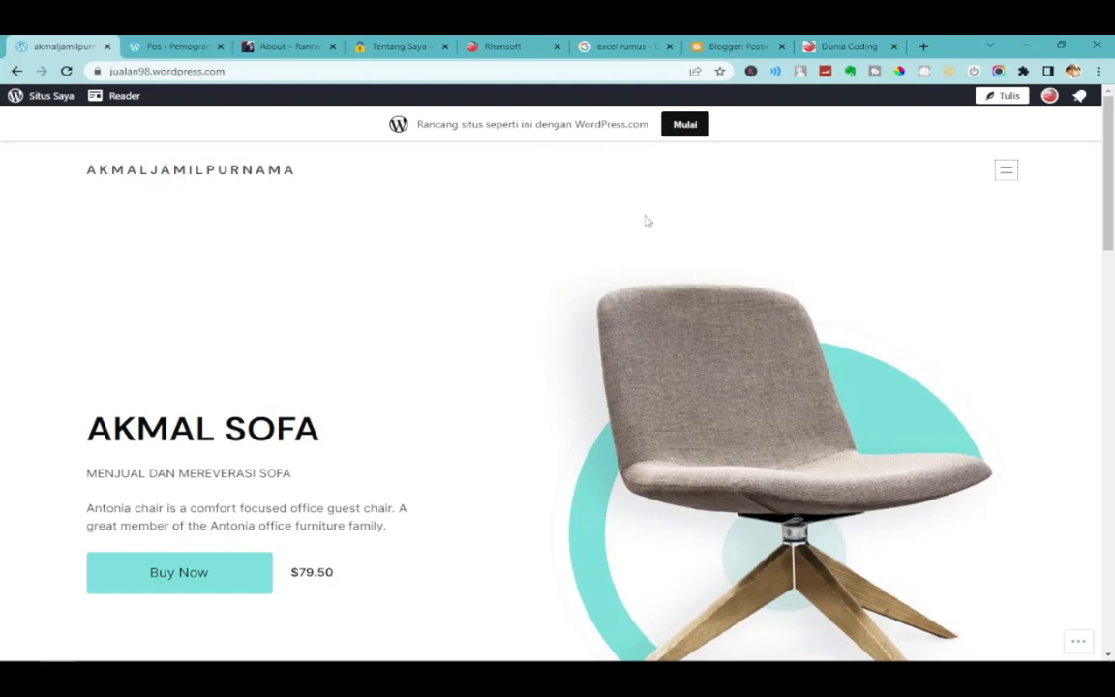
click(1006, 170)
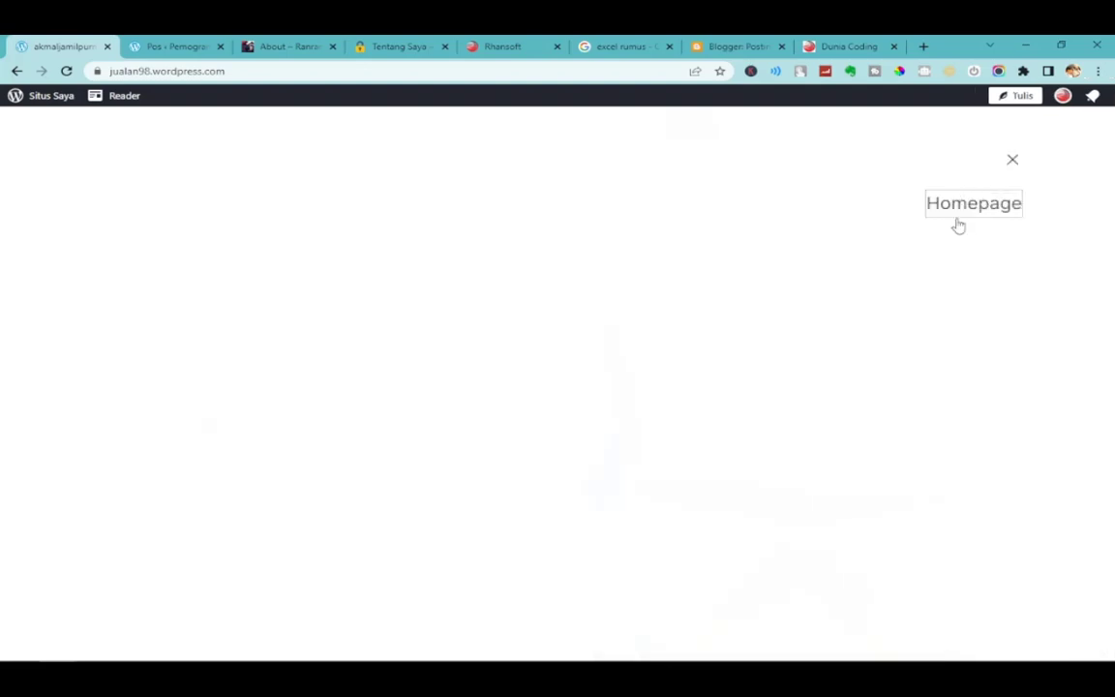
click(1013, 165)
click(1007, 170)
click(1012, 165)
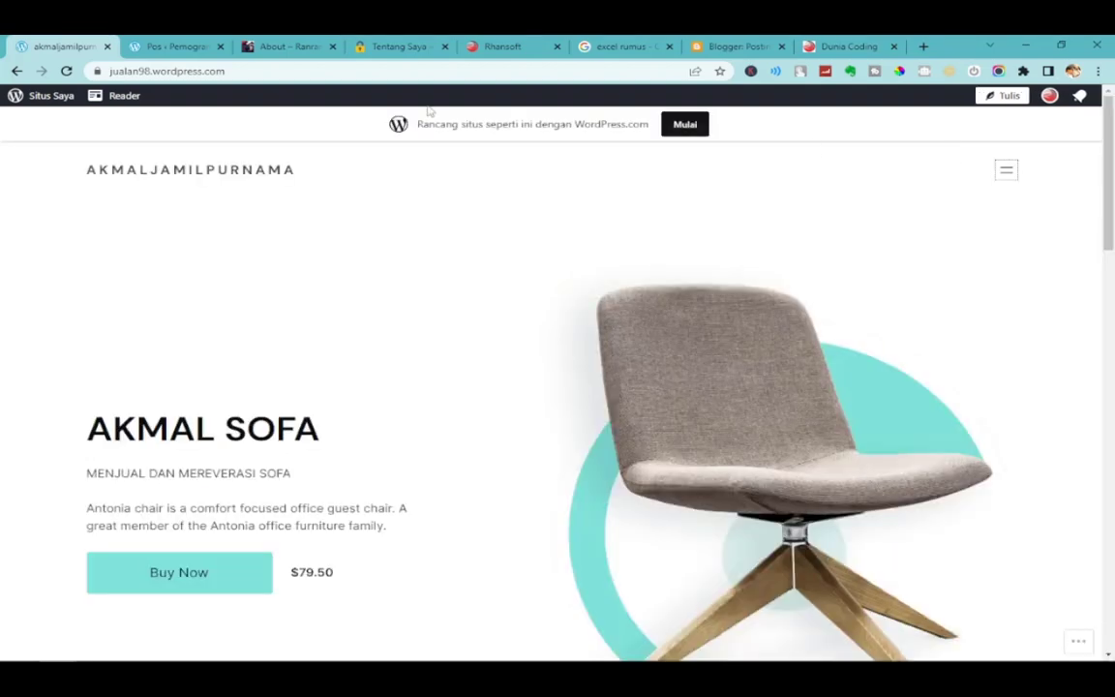
click(158, 46)
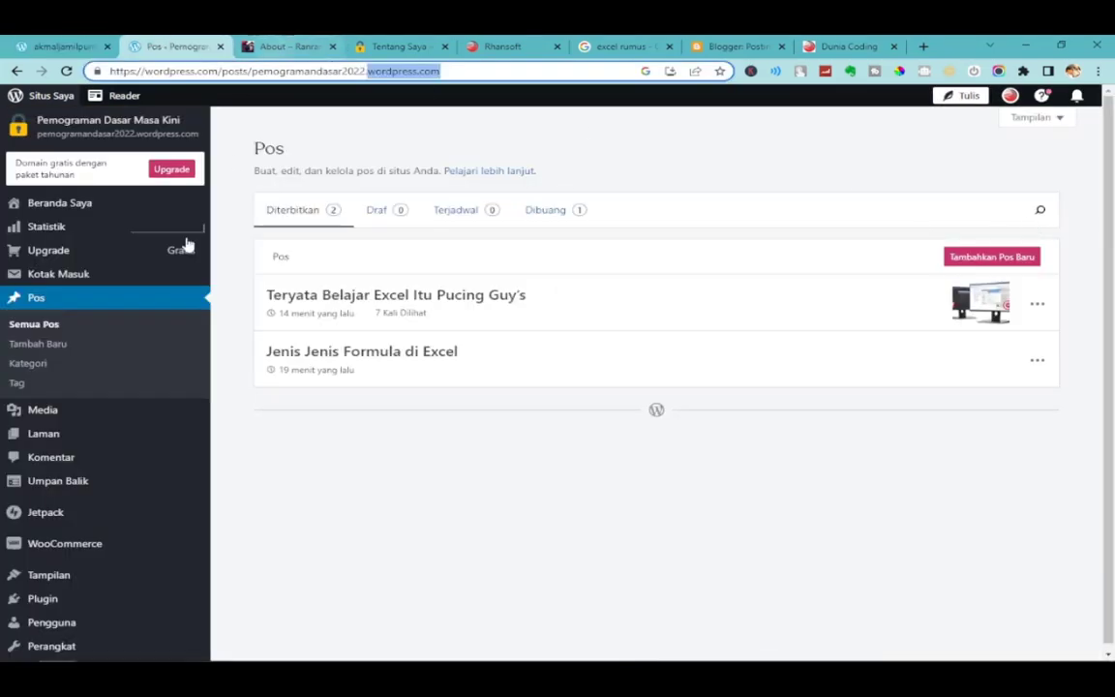
Review the site's pages (Home, Tentang Saya, Blog), then open the customizer via Tampilan > Sesuaikan.
click(72, 441)
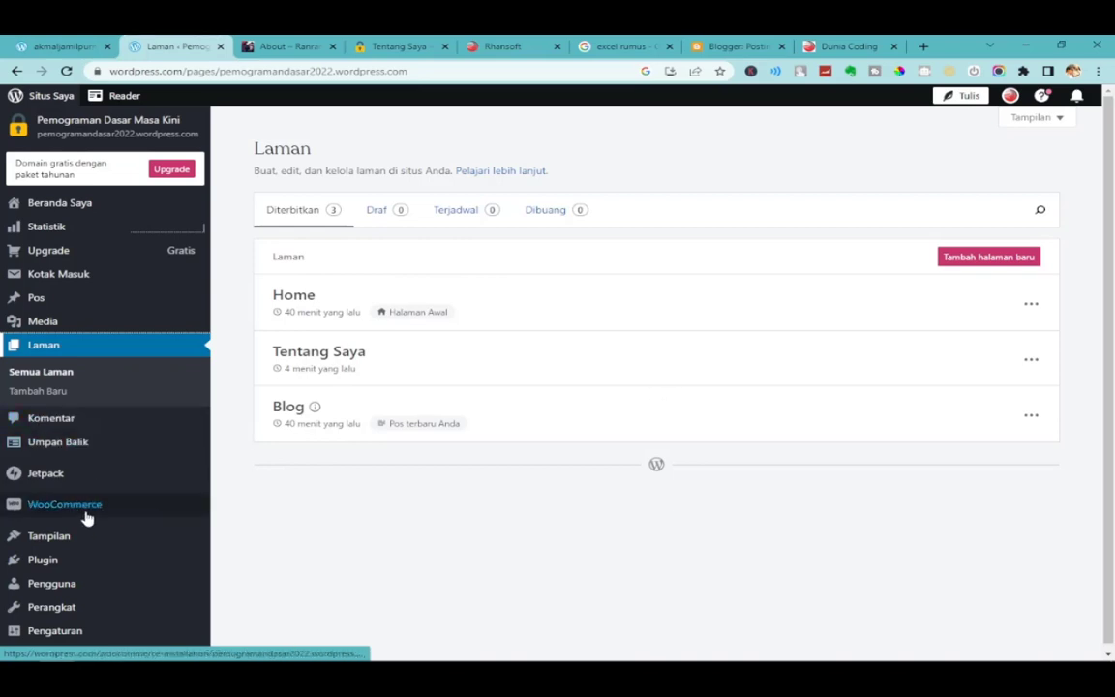
mouse_move(75, 539)
click(238, 579)
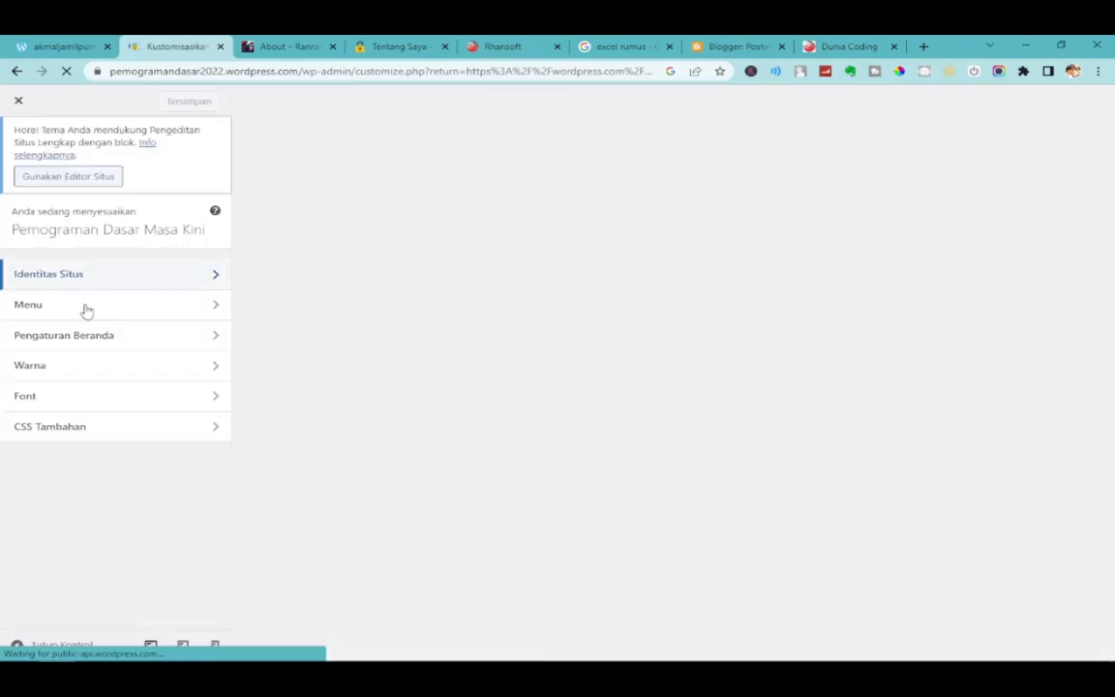
click(37, 304)
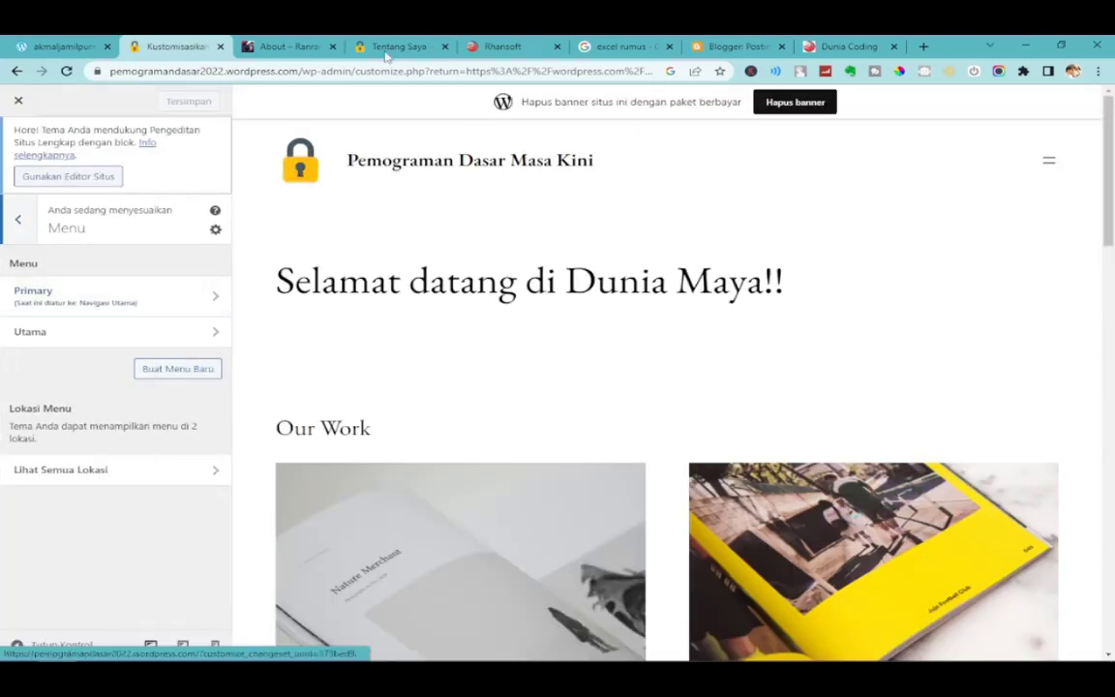
click(392, 45)
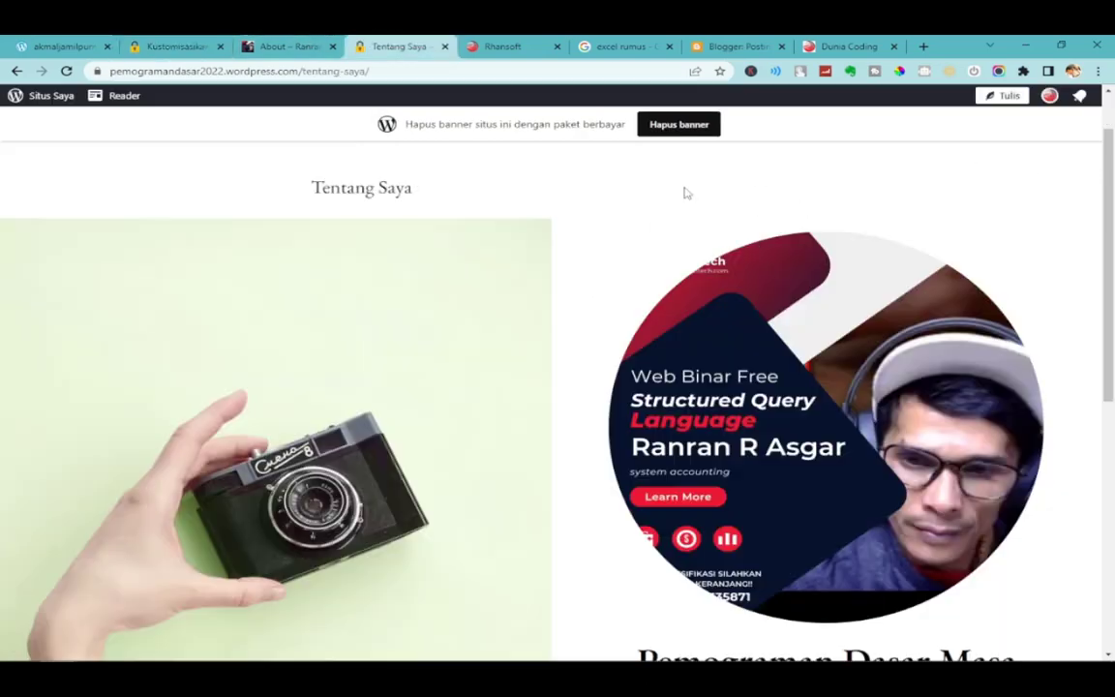
click(174, 45)
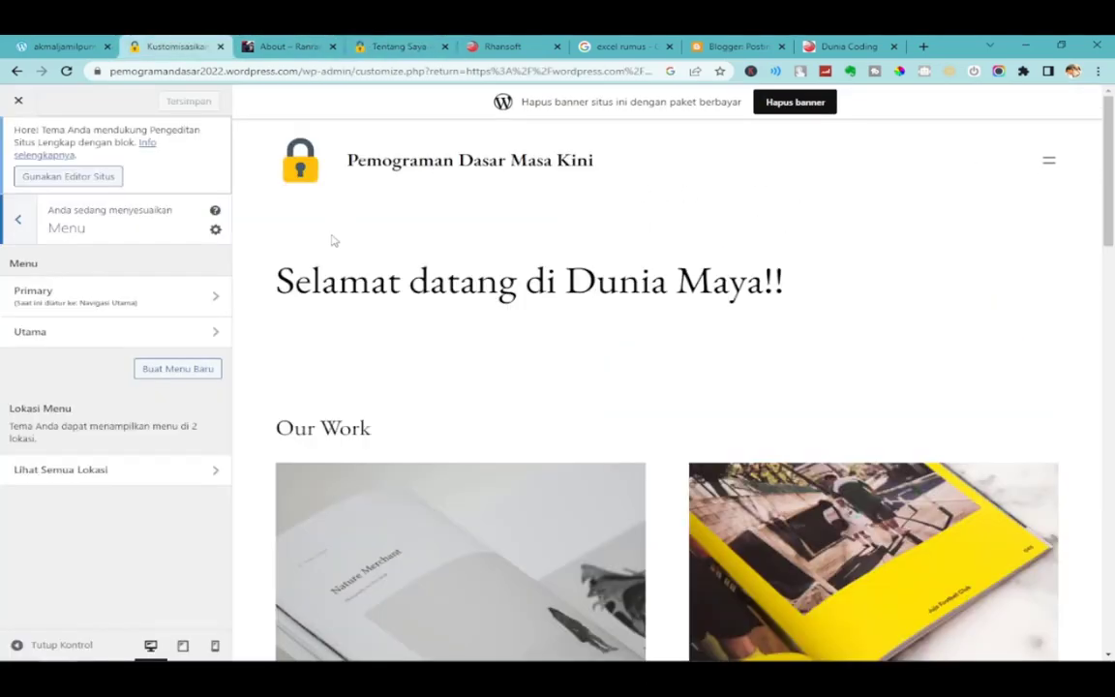
click(68, 299)
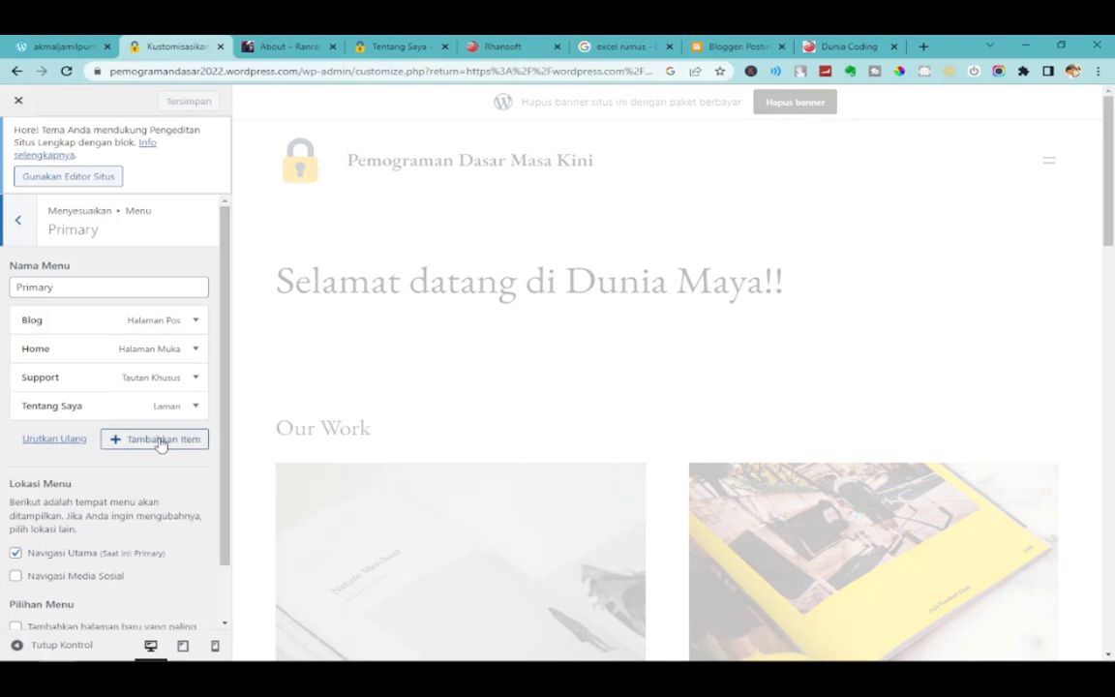
click(161, 442)
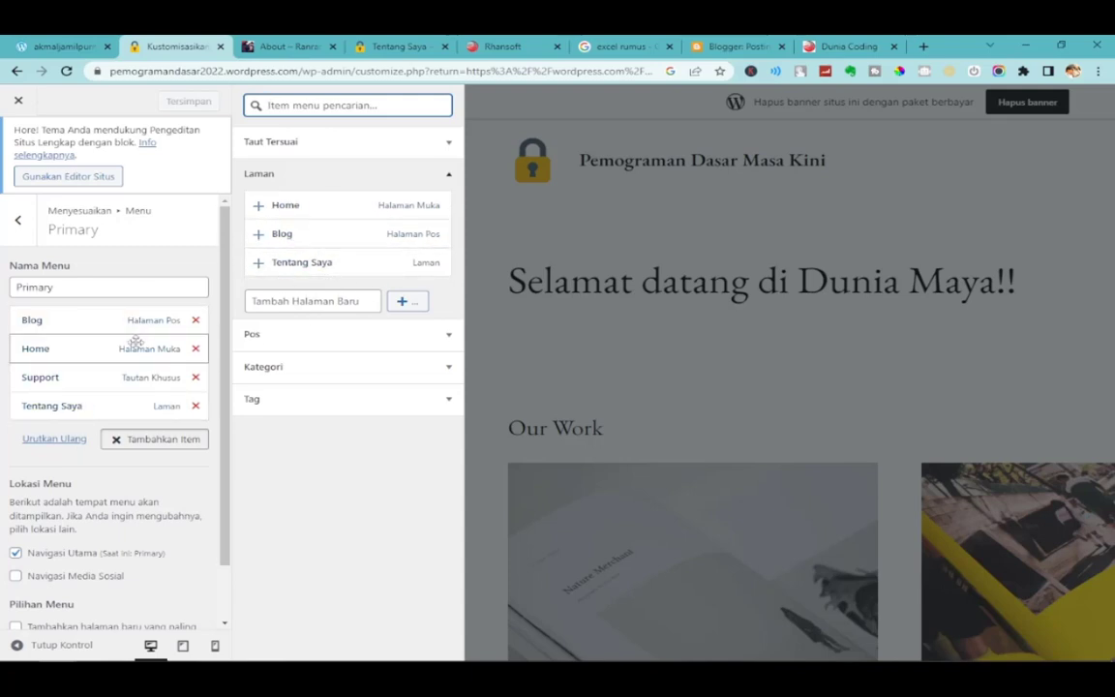
click(428, 338)
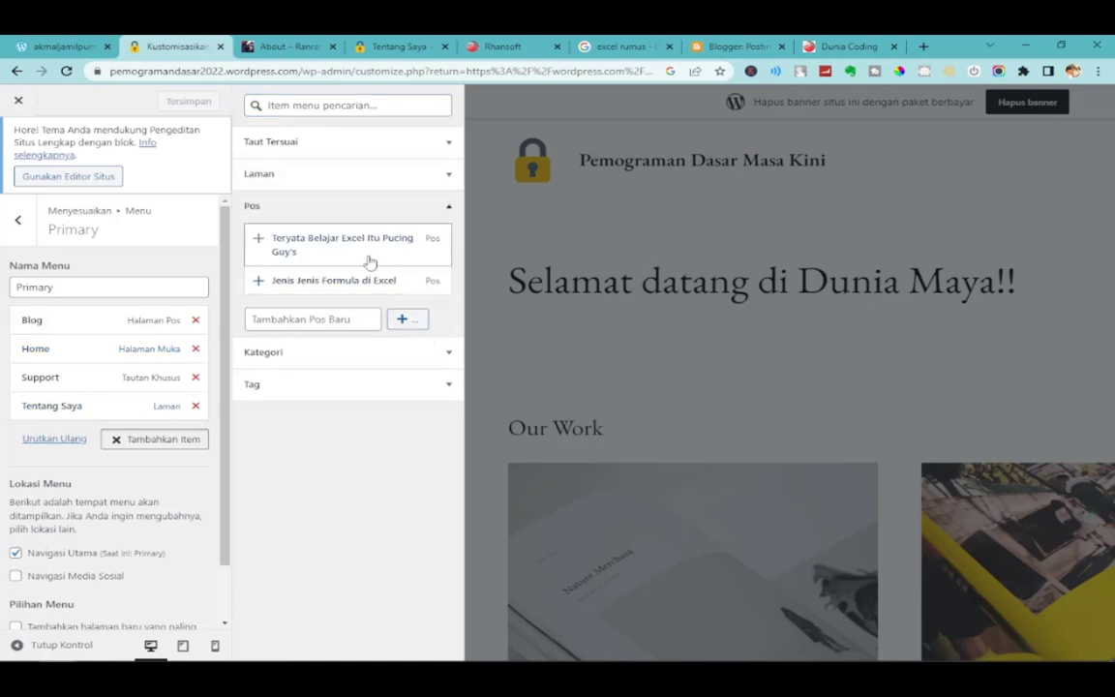
click(257, 210)
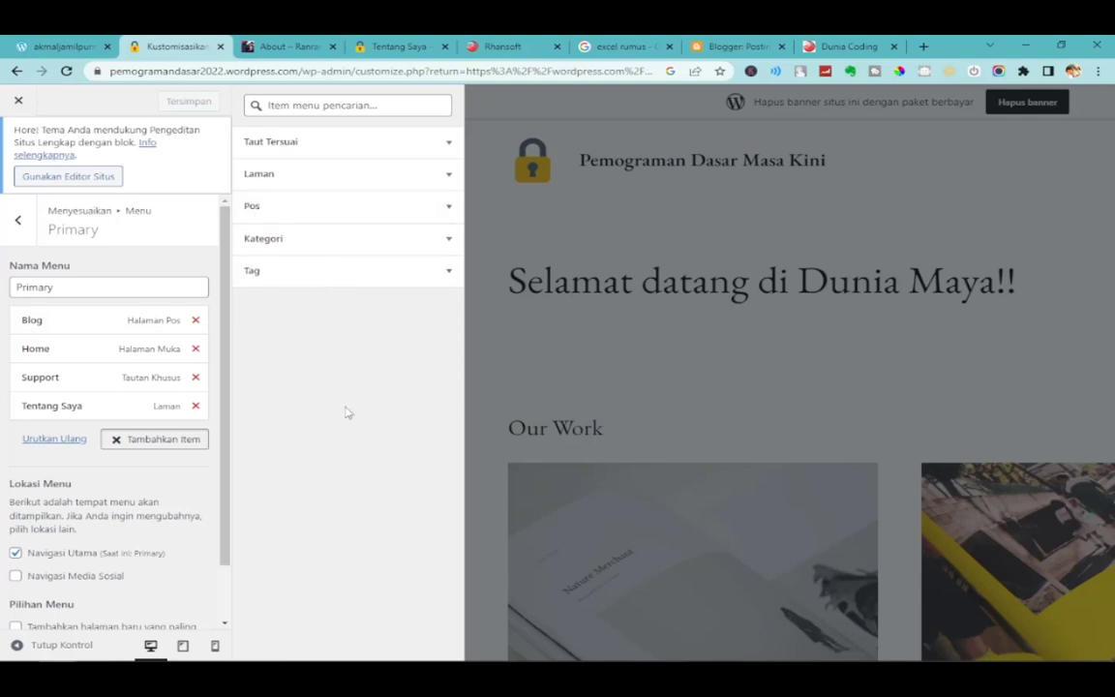
click(24, 220)
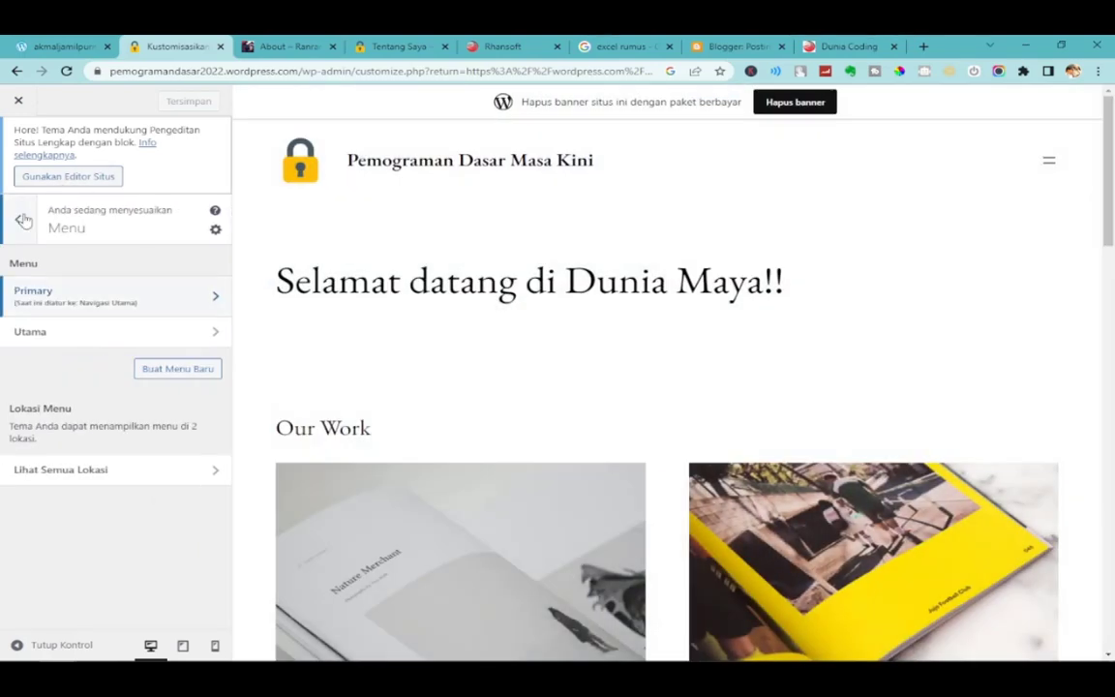
click(24, 221)
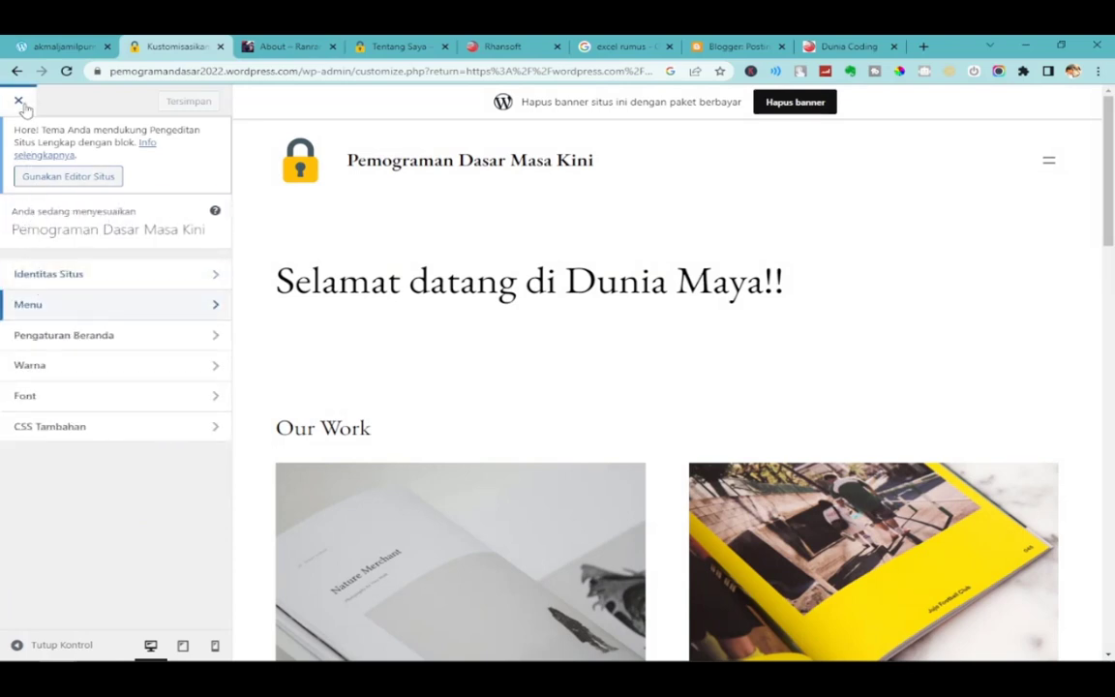
In Identitas Situs, try replacing the logo with the promotional banner image and crop it.
click(88, 285)
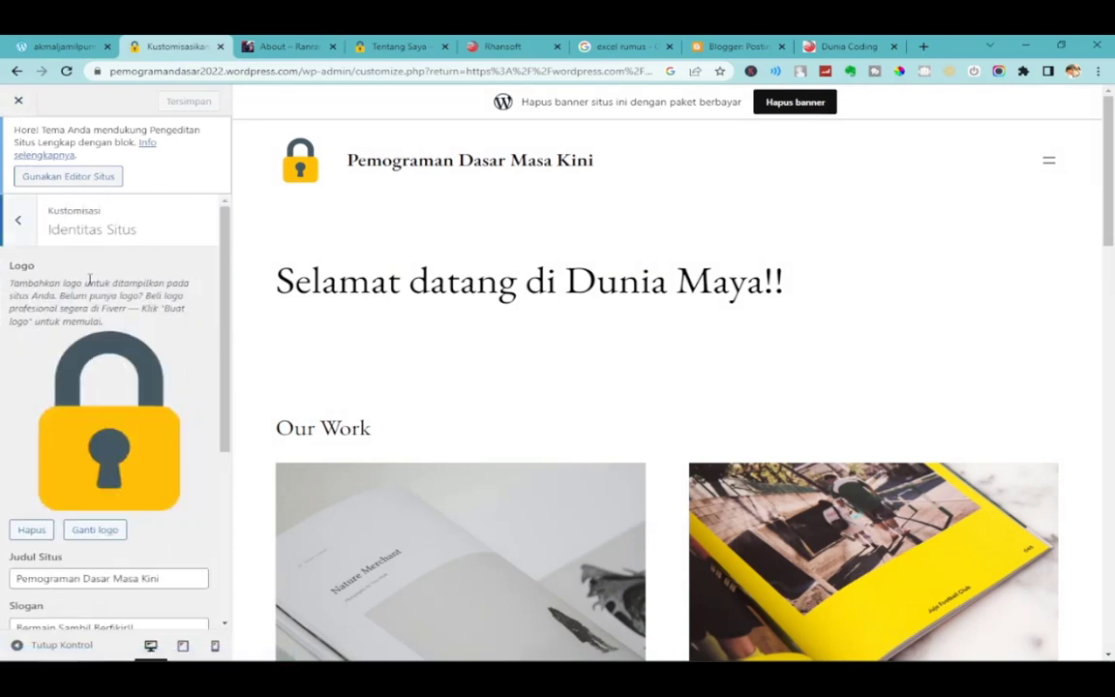
scroll(179, 468, down, 3)
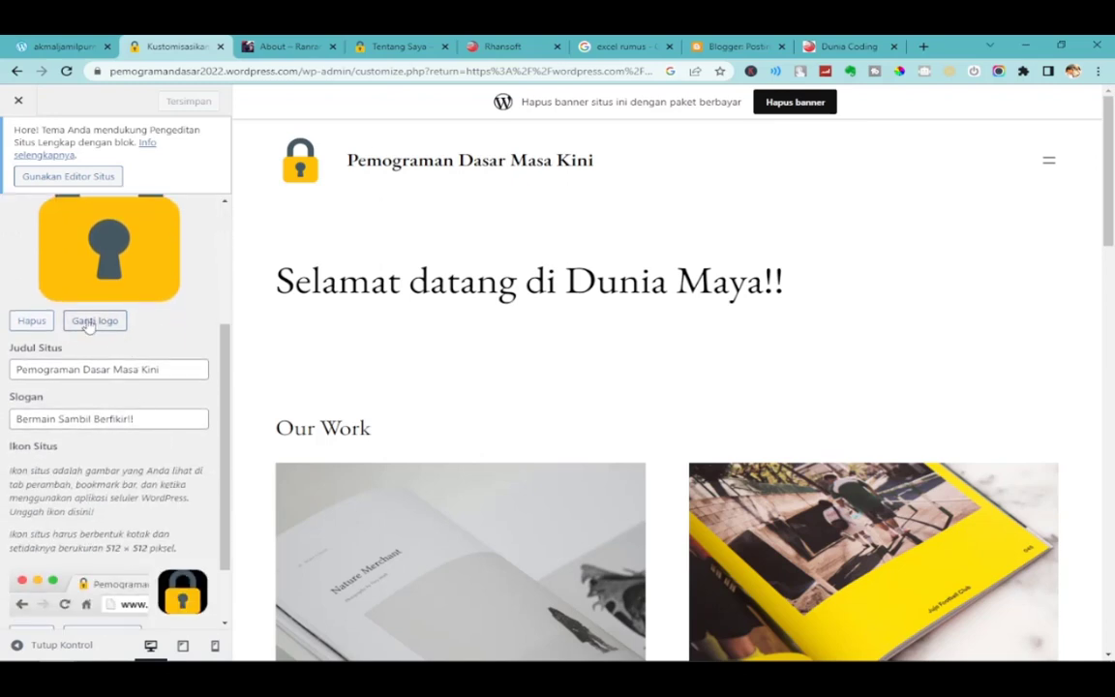
click(94, 321)
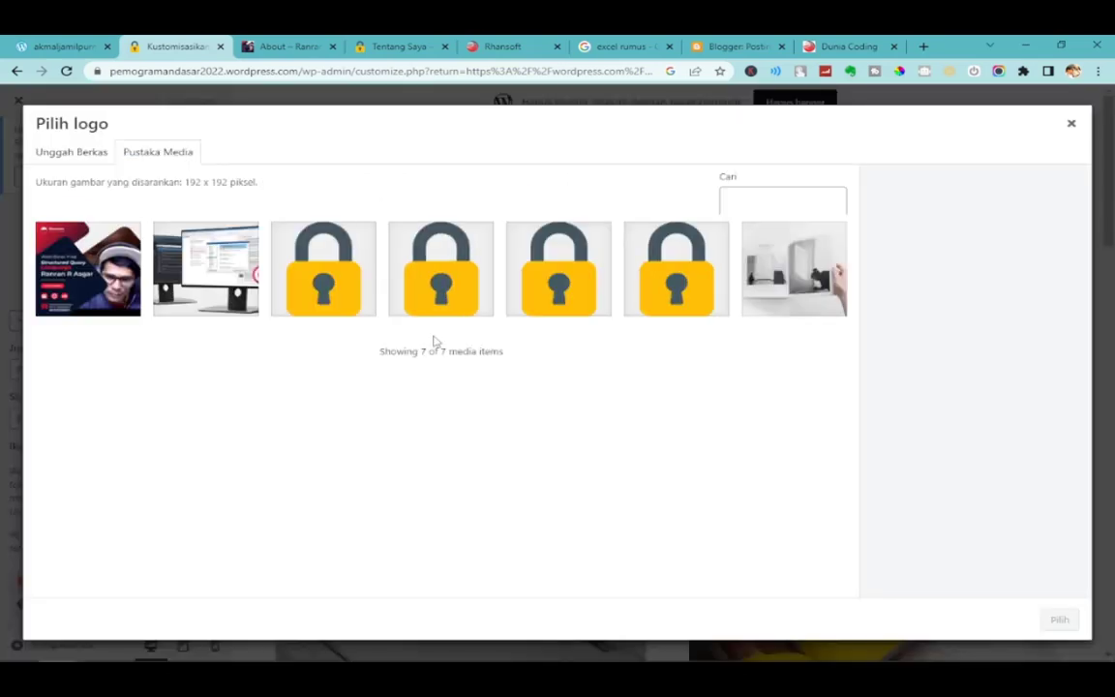
click(108, 276)
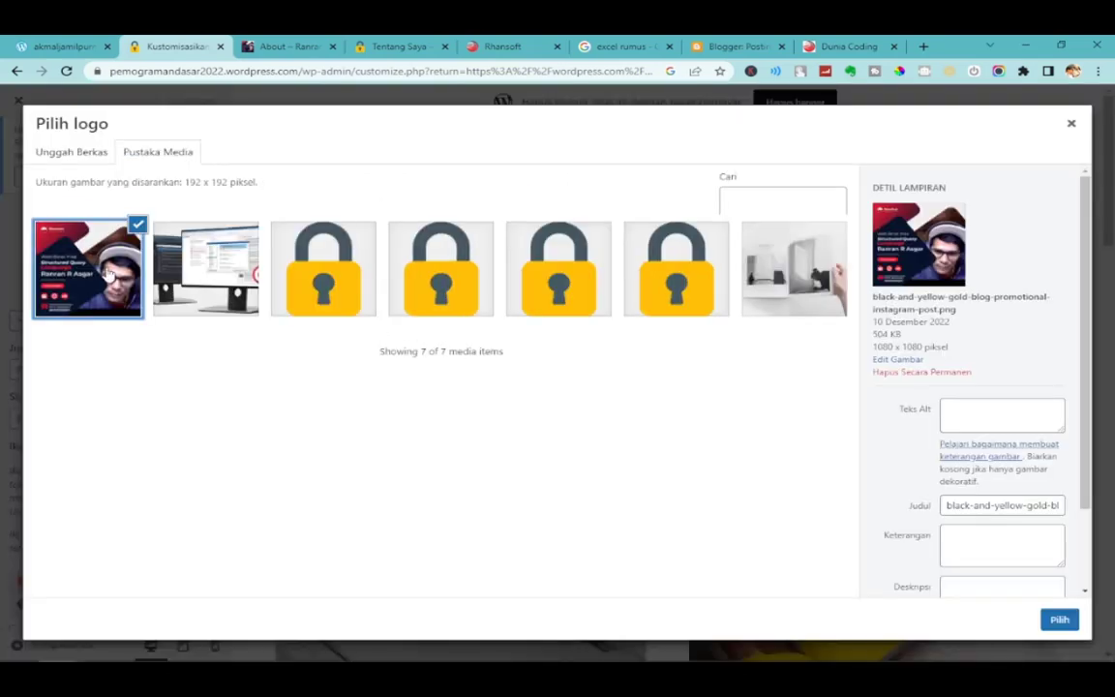
click(1059, 619)
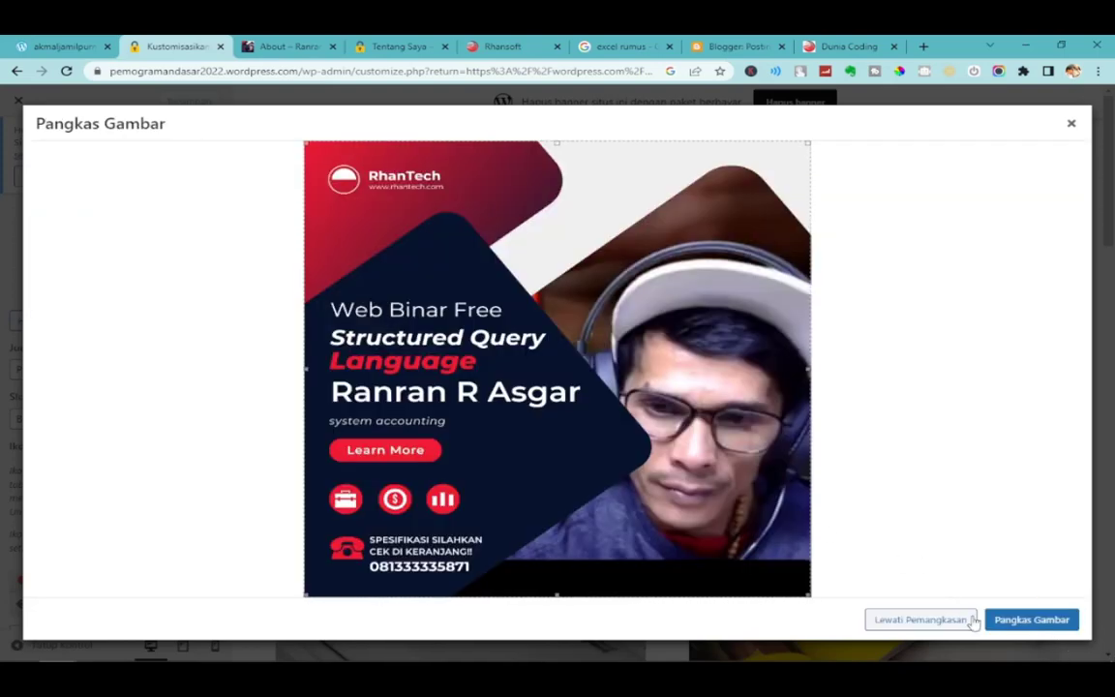
click(1027, 623)
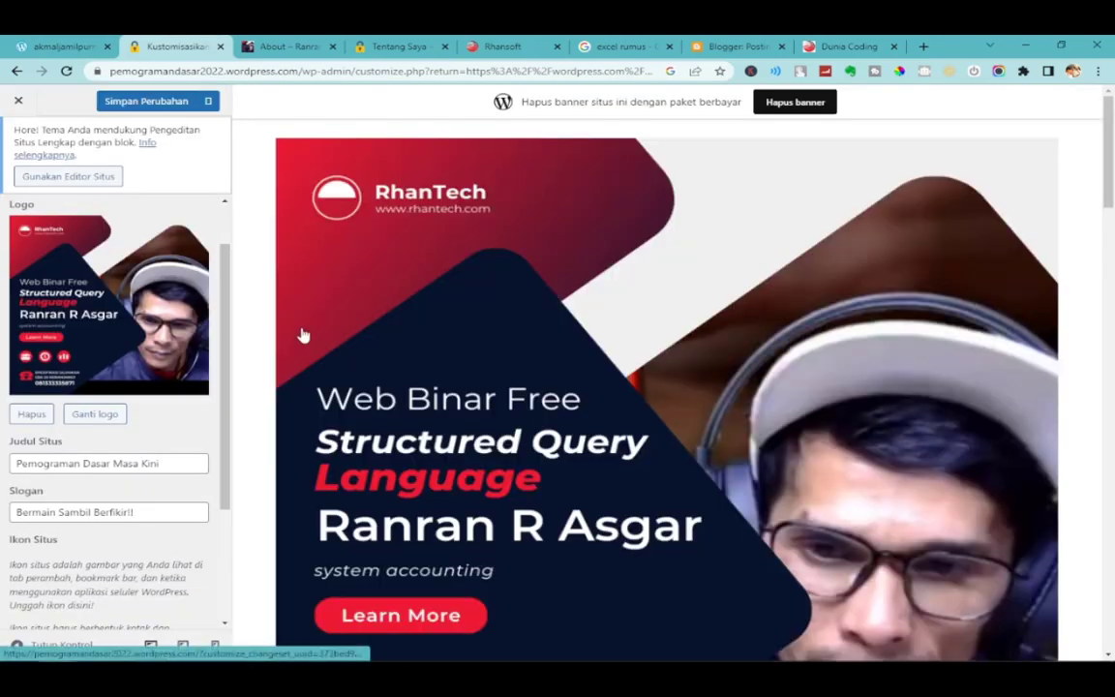
Remove the site logo, save the changes, and view the Tentang Saya page.
click(30, 413)
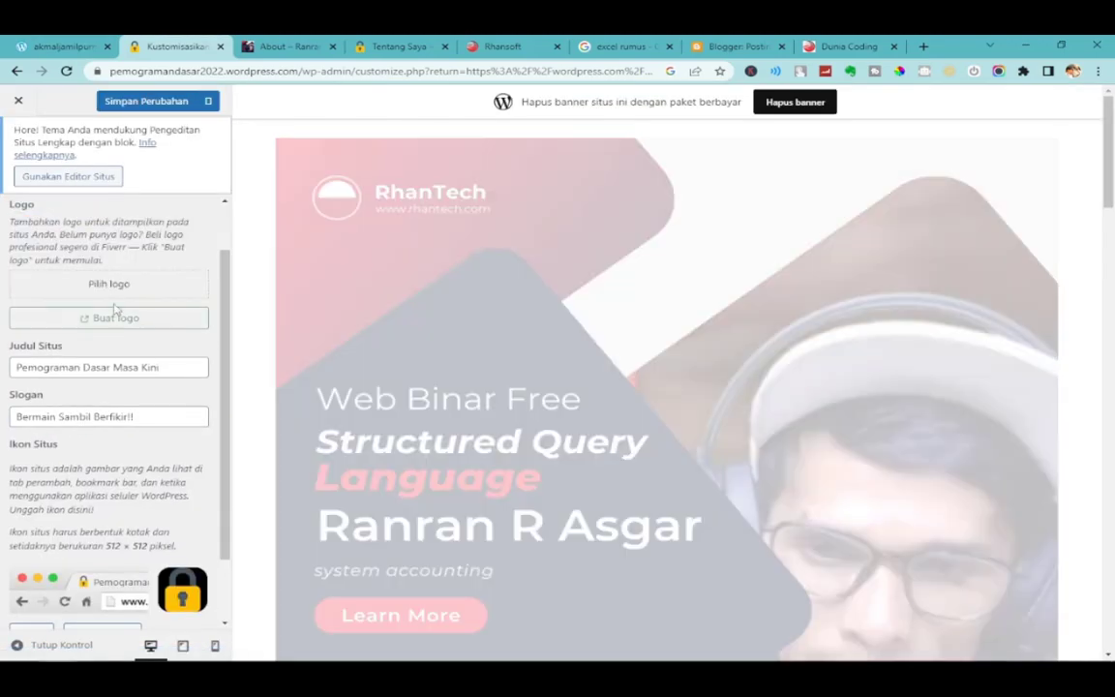
click(150, 106)
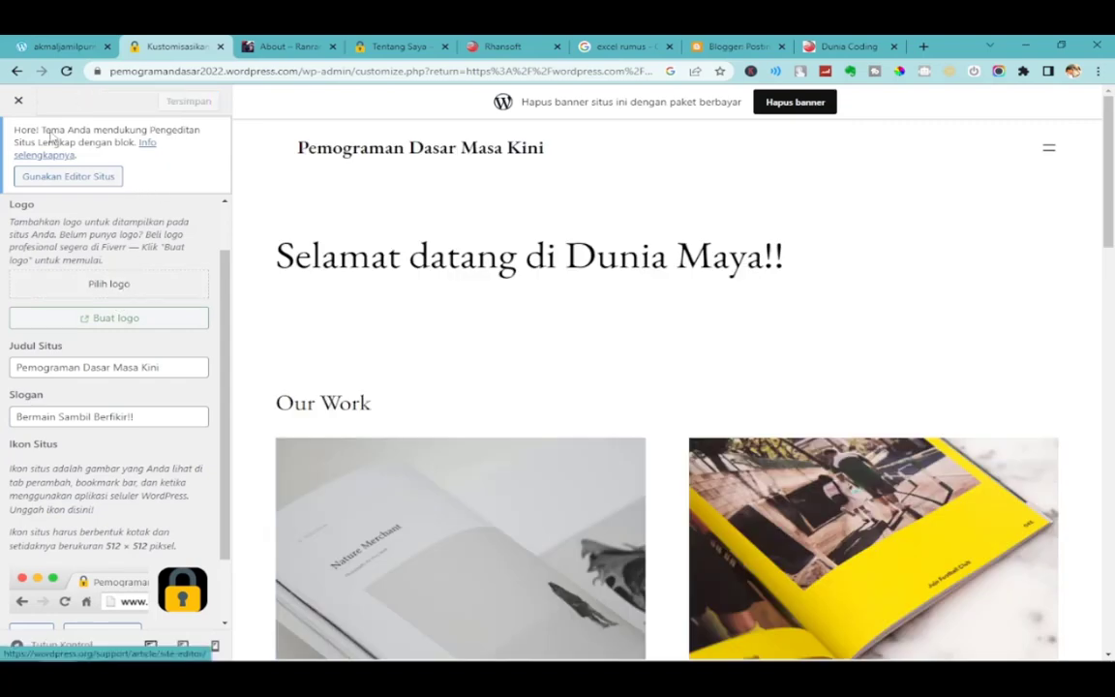
click(21, 104)
click(385, 45)
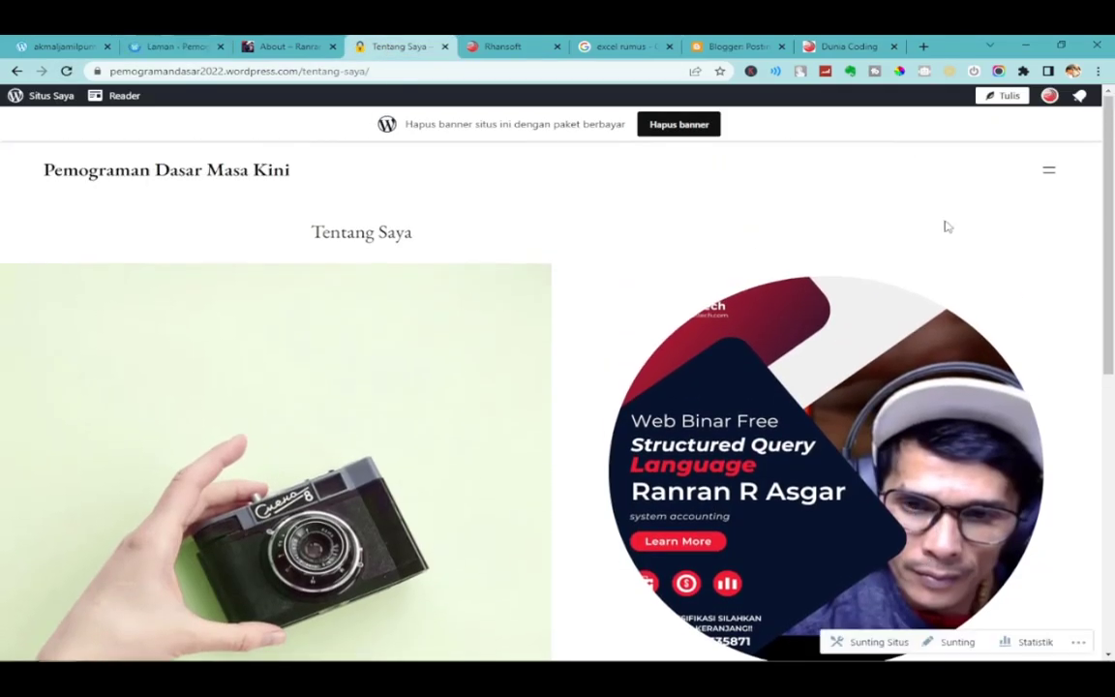
Go to the Pemograman Dasar Masa Kini homepage from the header menu, look it over, then switch to the AKMAL SOFA tab.
click(1049, 170)
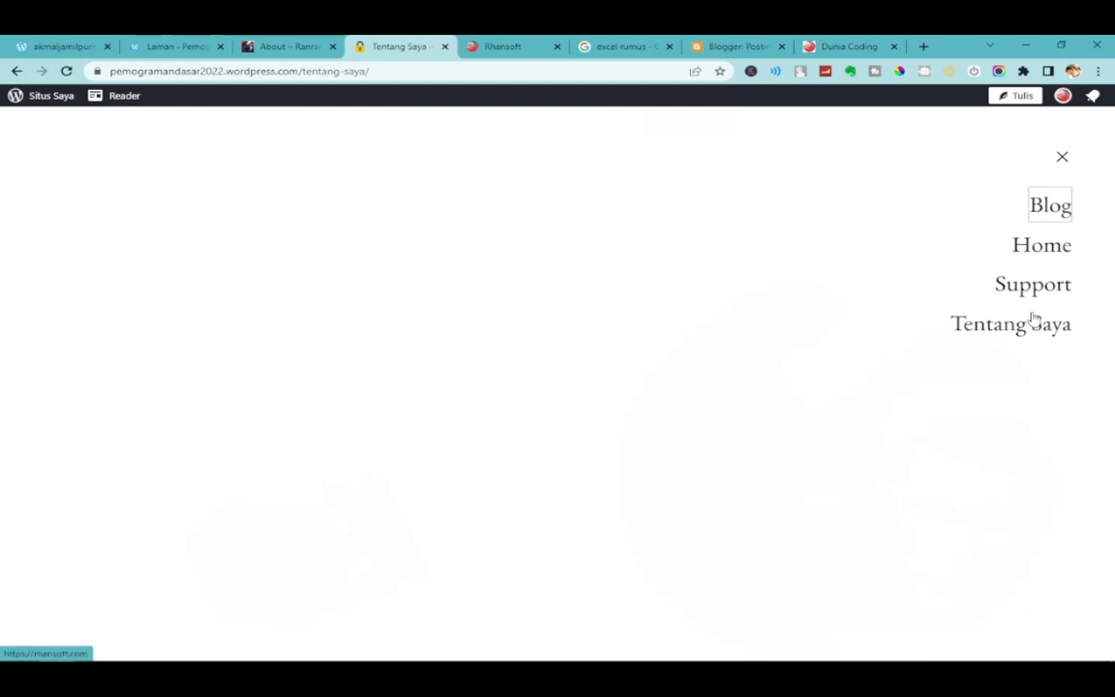
click(1043, 243)
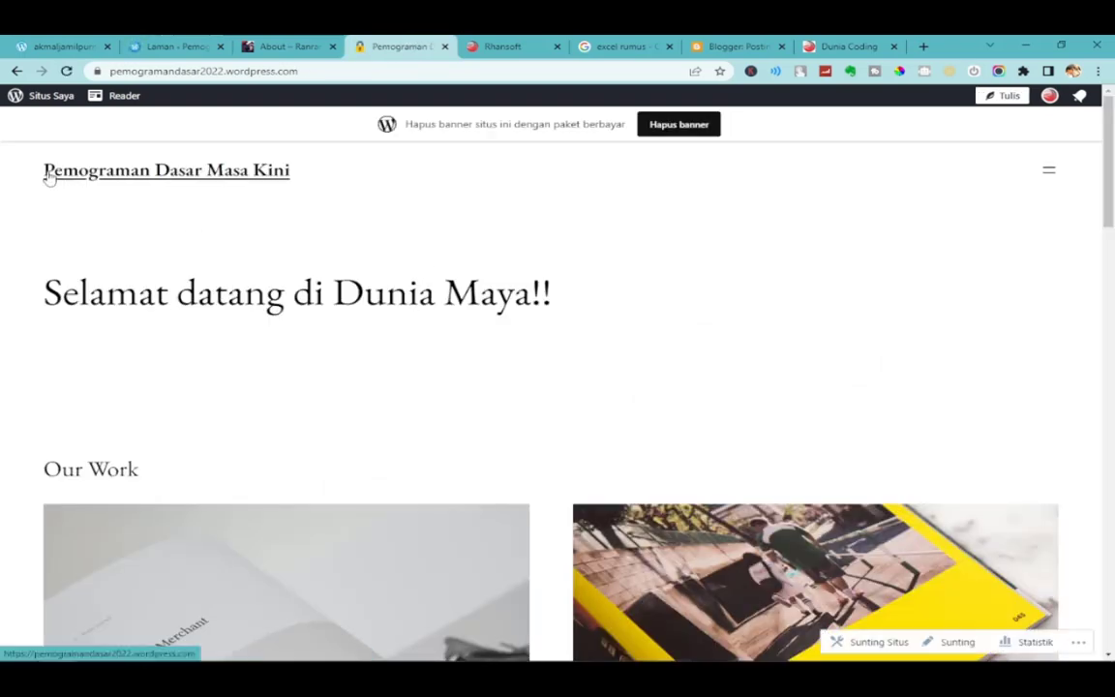
scroll(411, 411, down, 6)
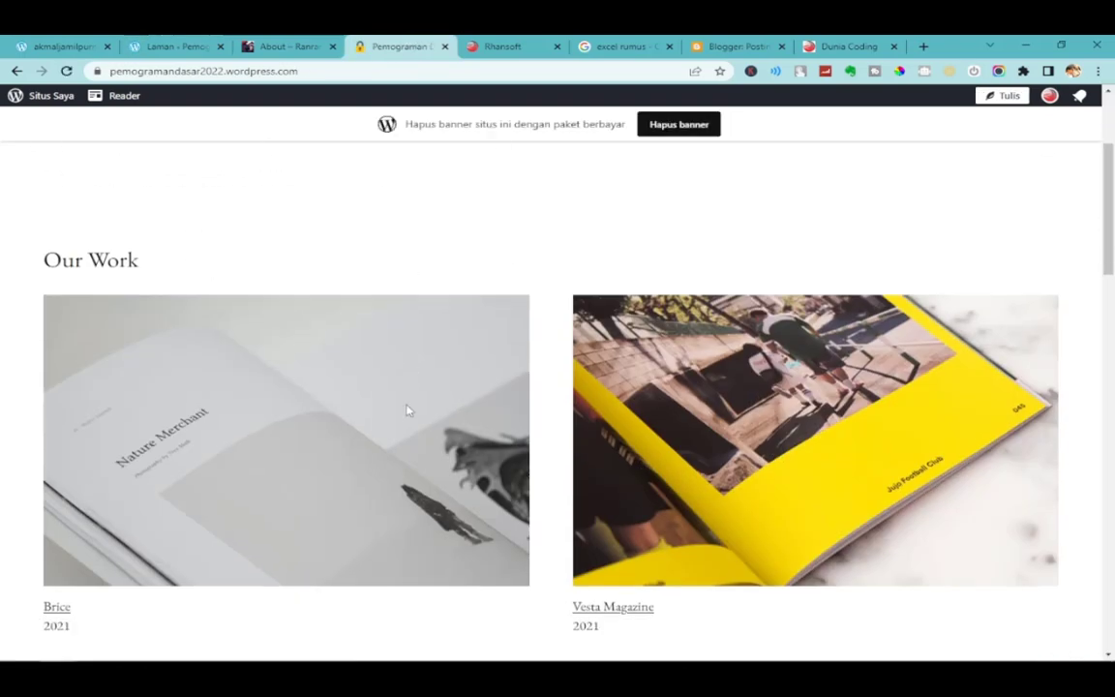
scroll(407, 404, up, 7)
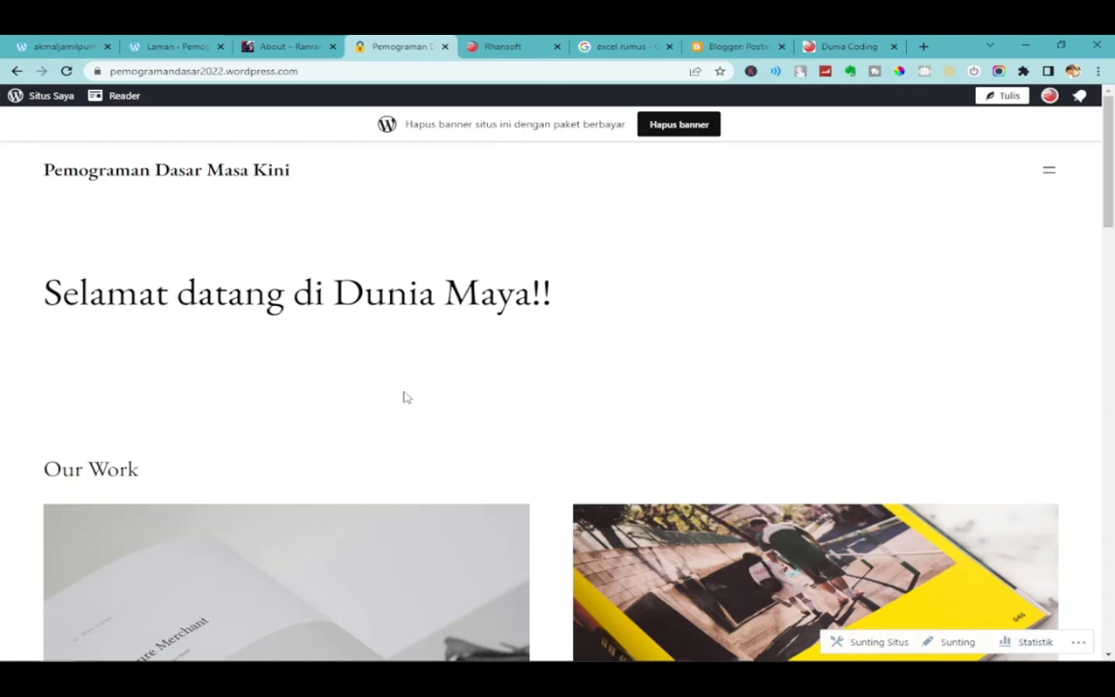
mouse_move(1029, 656)
click(57, 44)
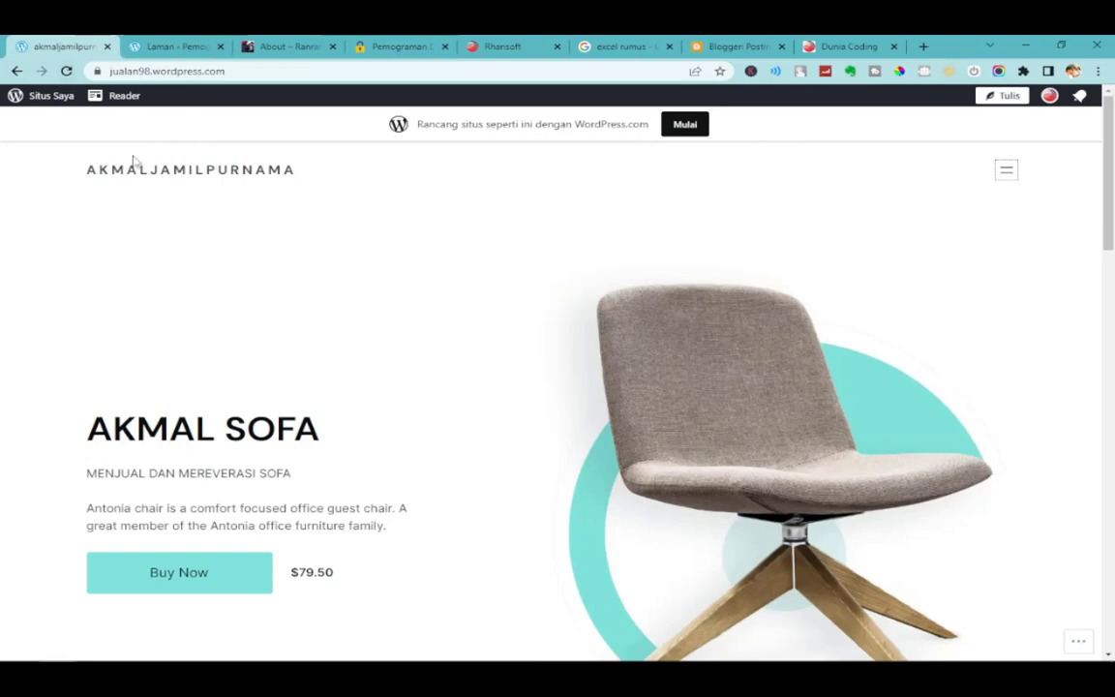
Log out of WordPress.com from Pengaturan Akun.
click(179, 47)
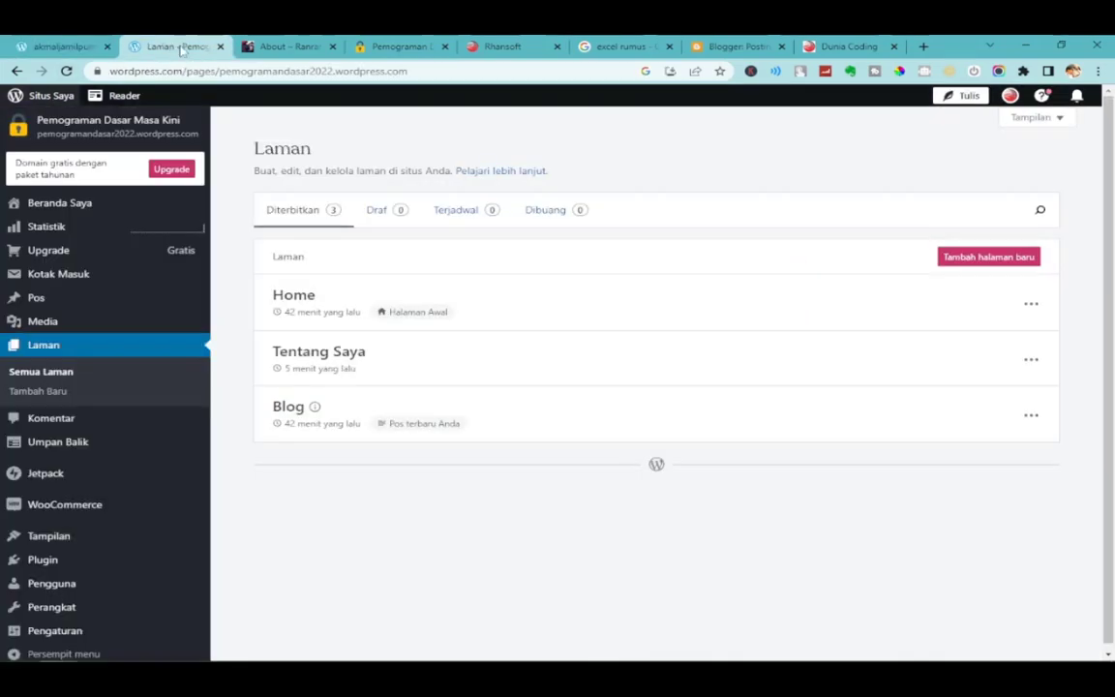
scroll(155, 600, down, 2)
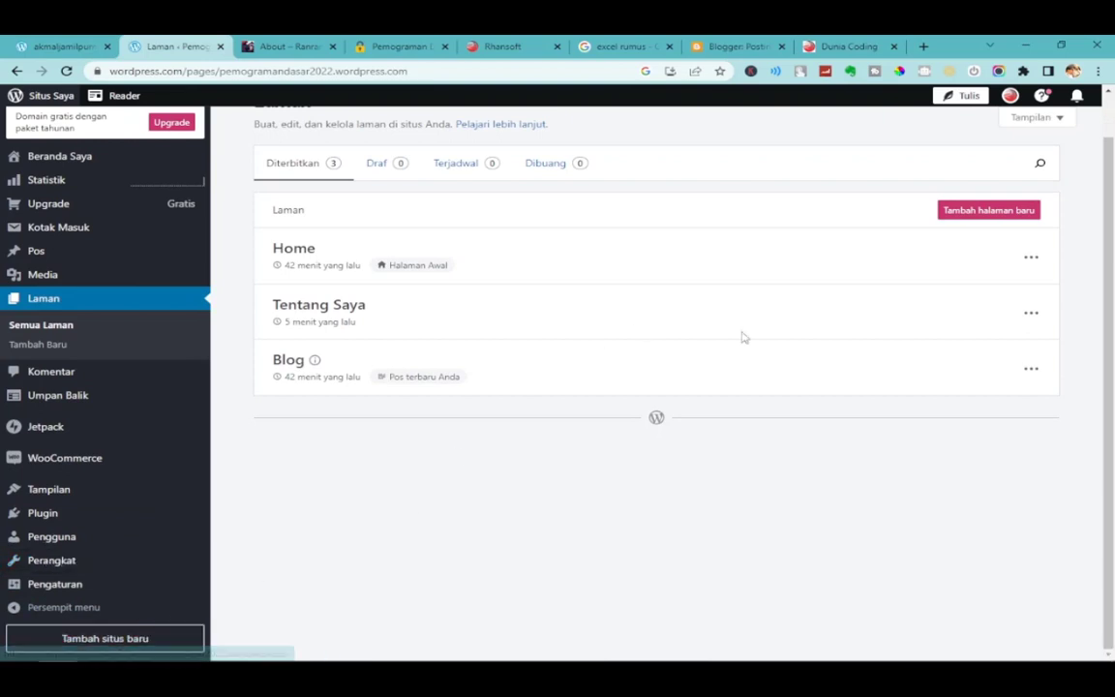
click(186, 583)
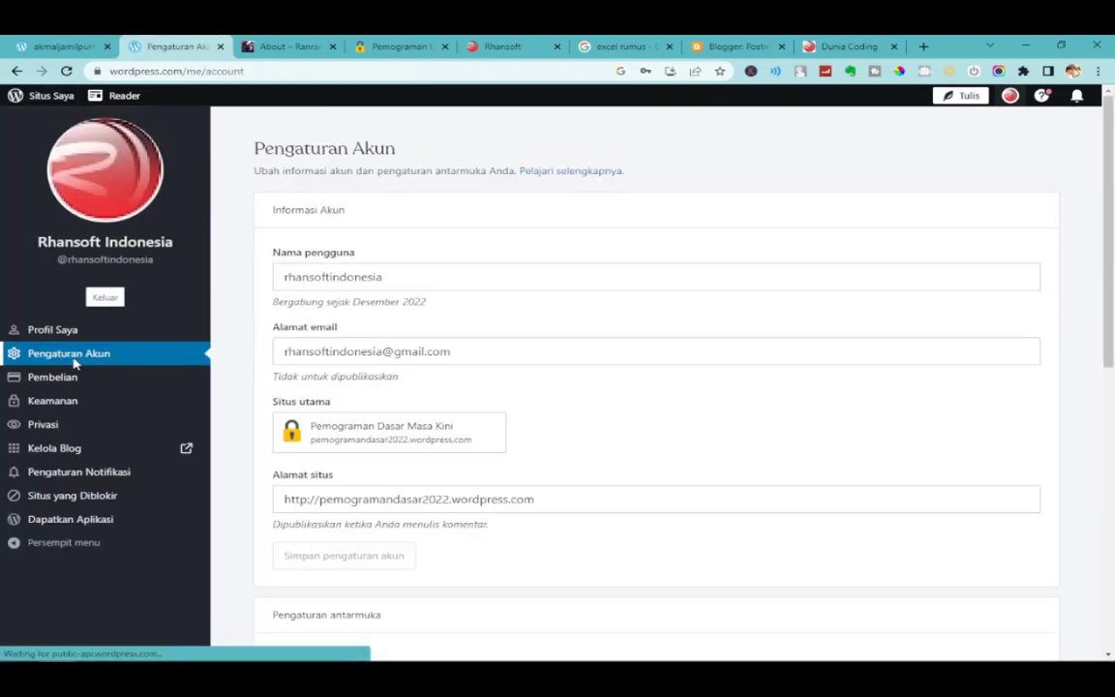
click(107, 299)
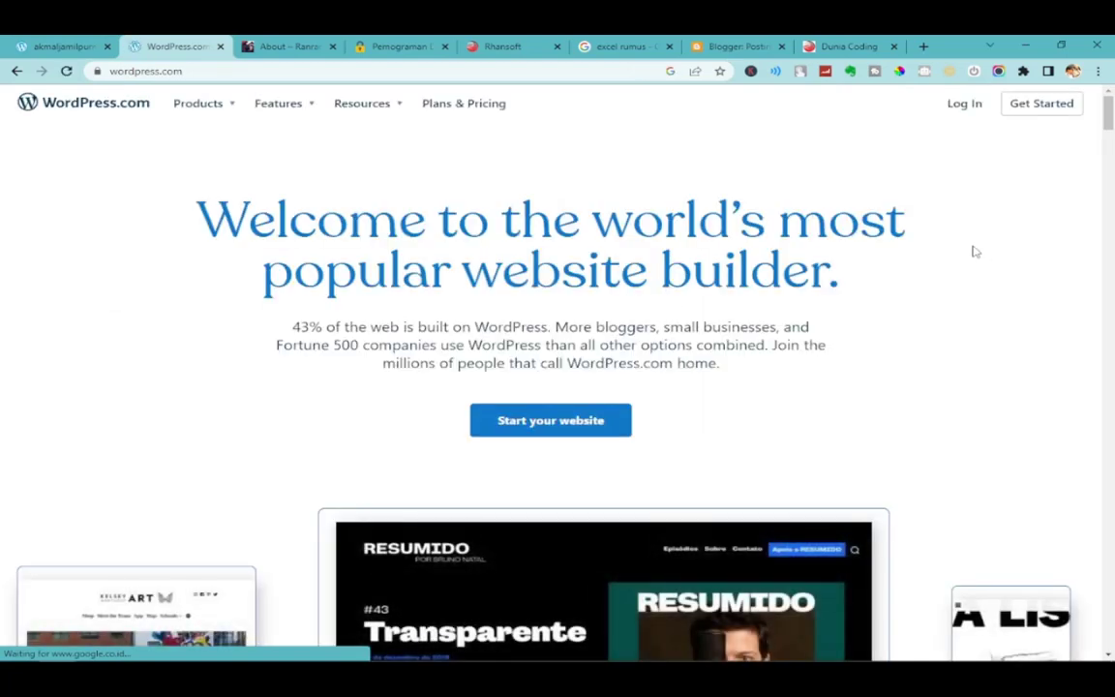
Go to the WordPress.com login page and continue with Google, choosing the account.
click(235, 70)
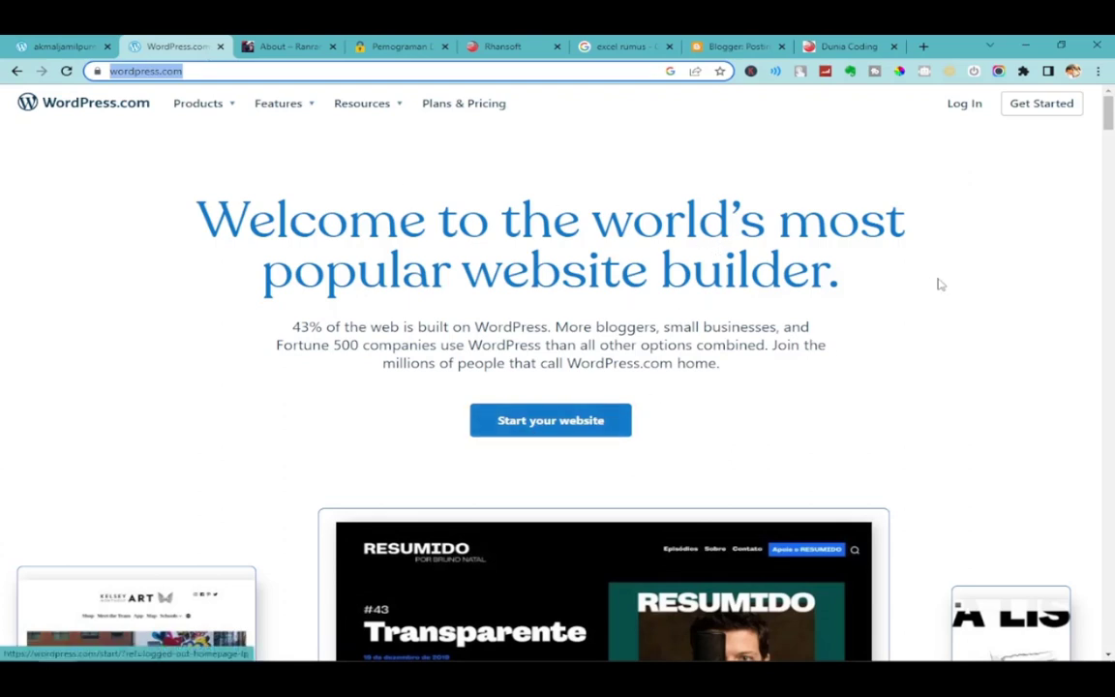
click(976, 109)
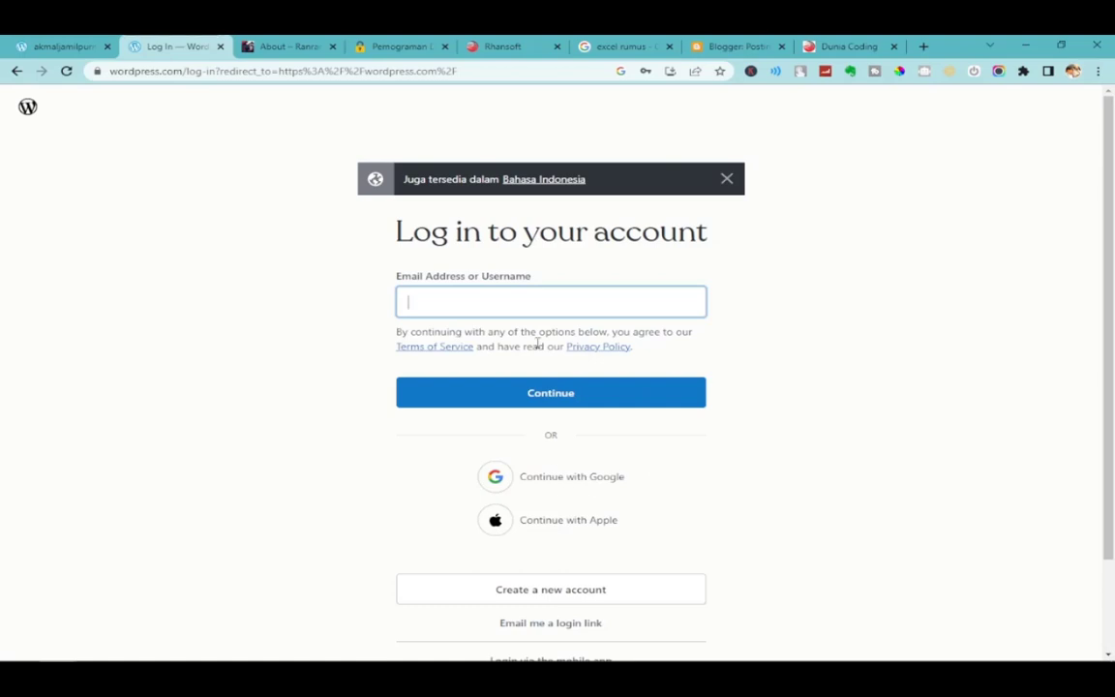
click(568, 297)
click(309, 304)
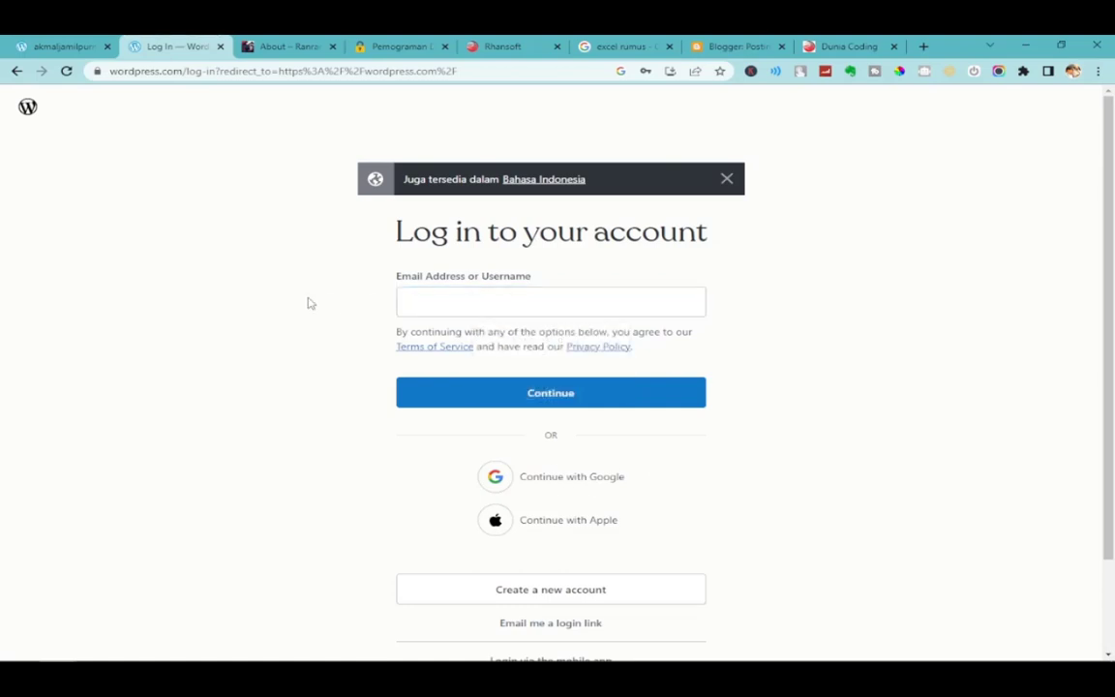
click(548, 482)
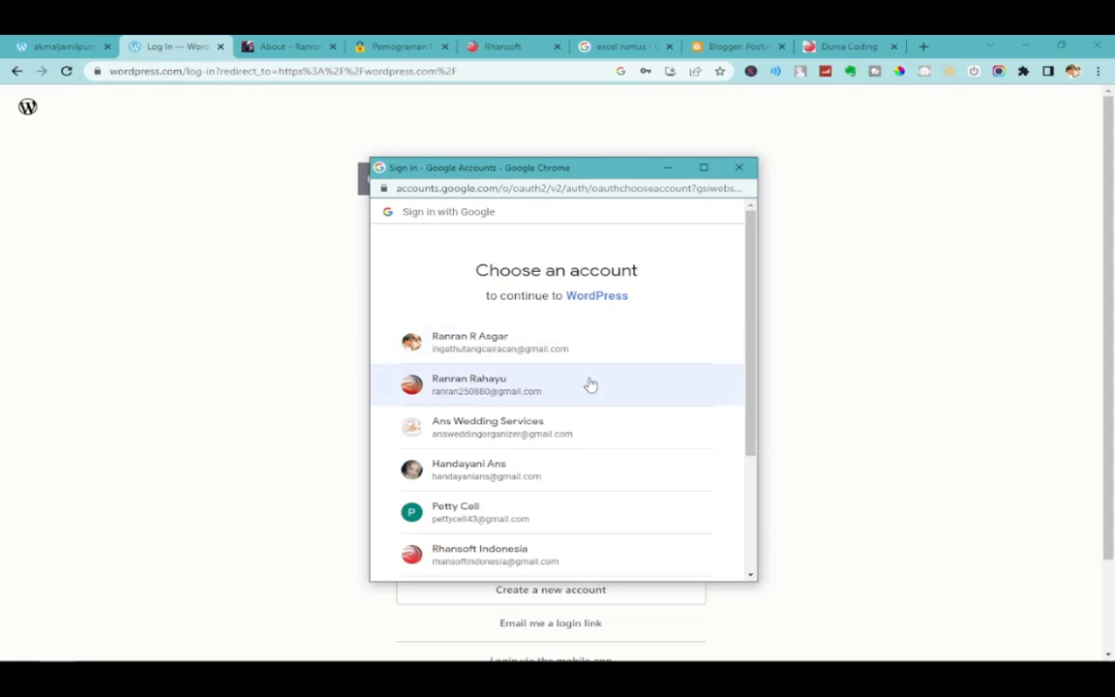
click(482, 557)
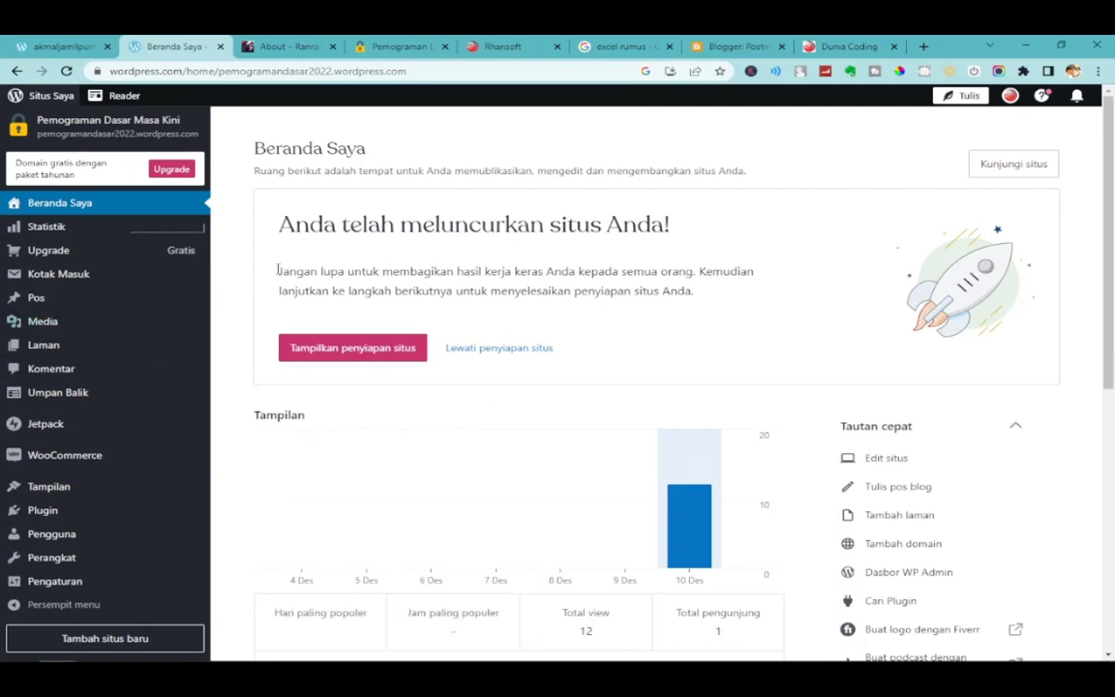
Check the posts list, then reload the live site and go to its Home page.
click(90, 307)
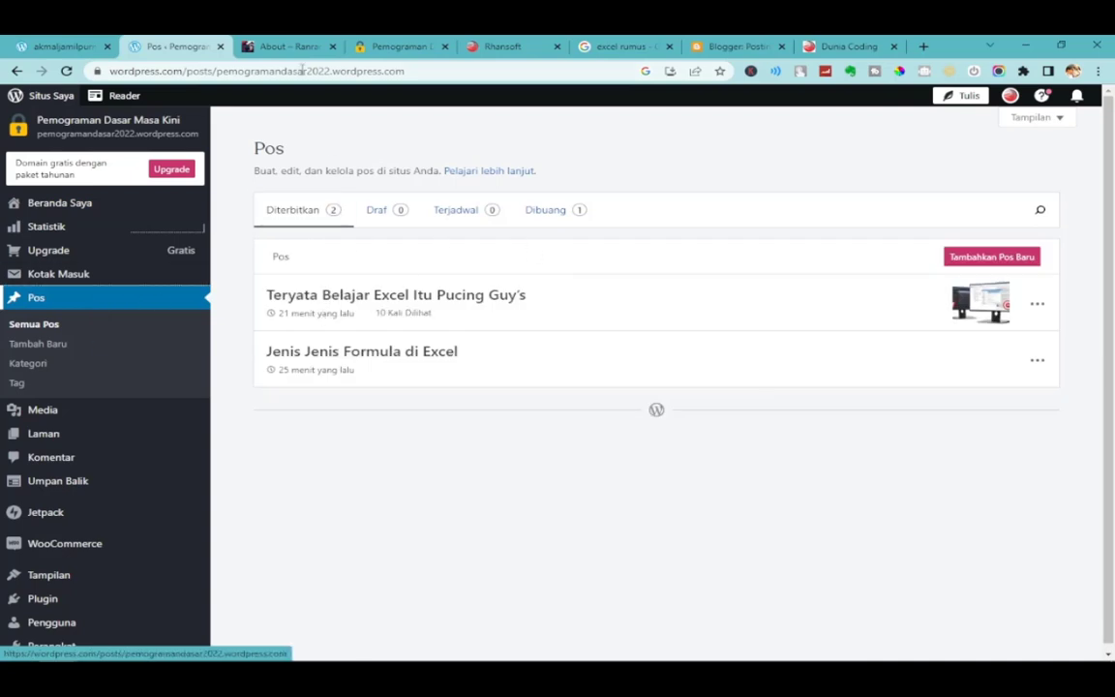
click(364, 45)
drag(364, 45, 293, 50)
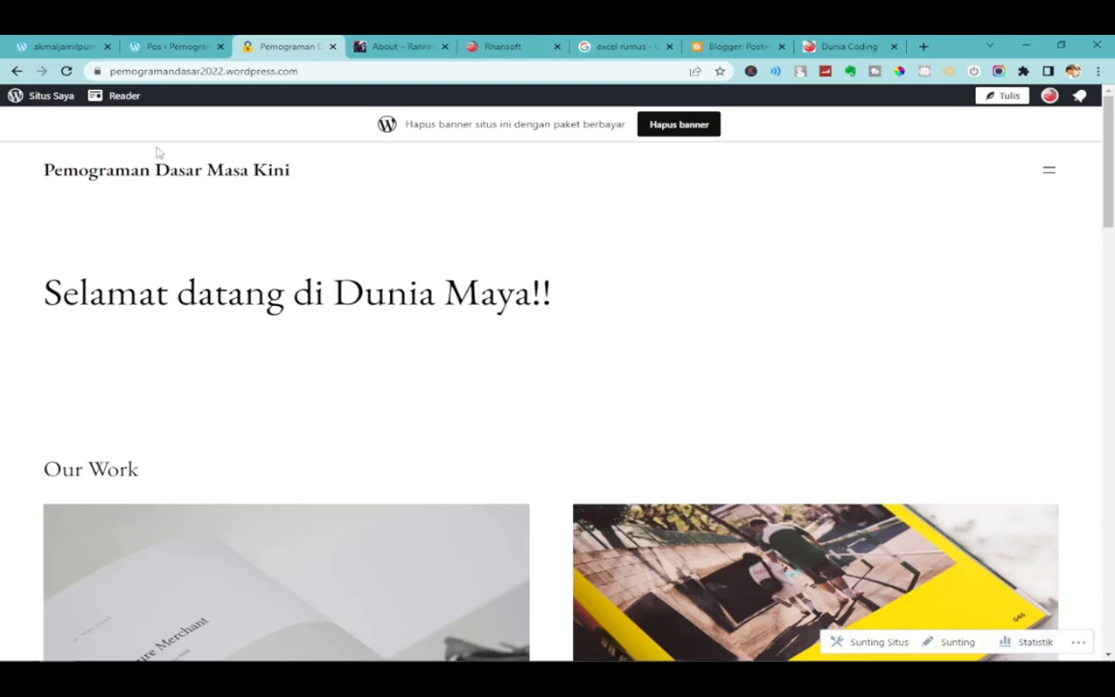
click(65, 71)
click(1050, 171)
click(1042, 244)
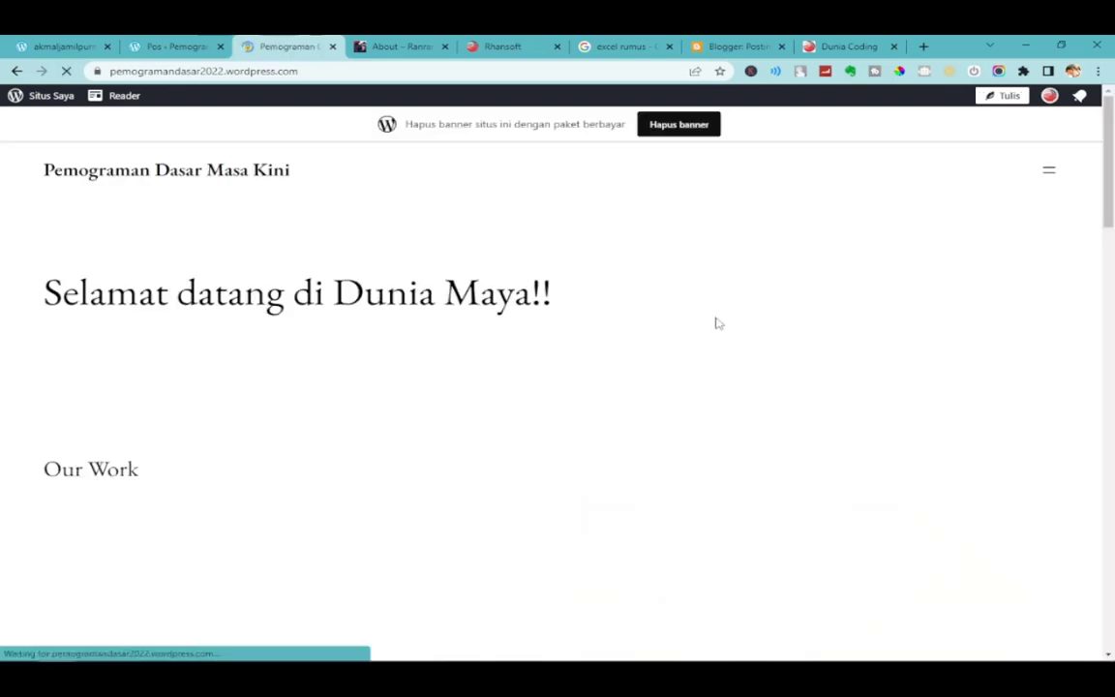
Back in the dashboard, open the Tampilan > Tema page.
click(167, 44)
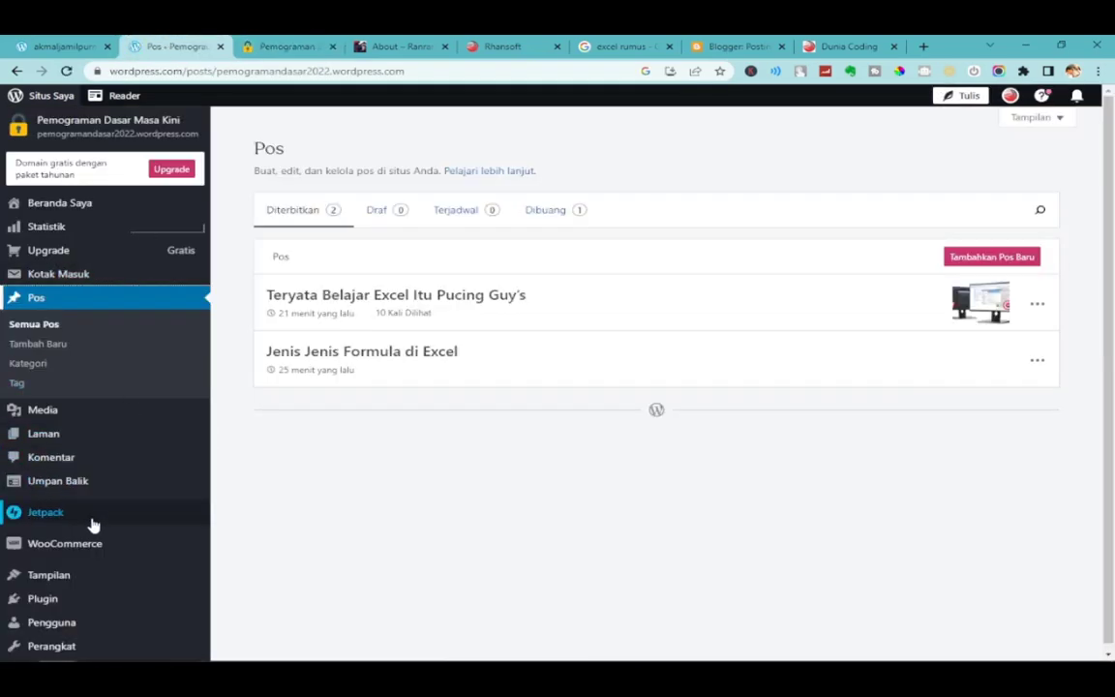
mouse_move(92, 578)
click(258, 582)
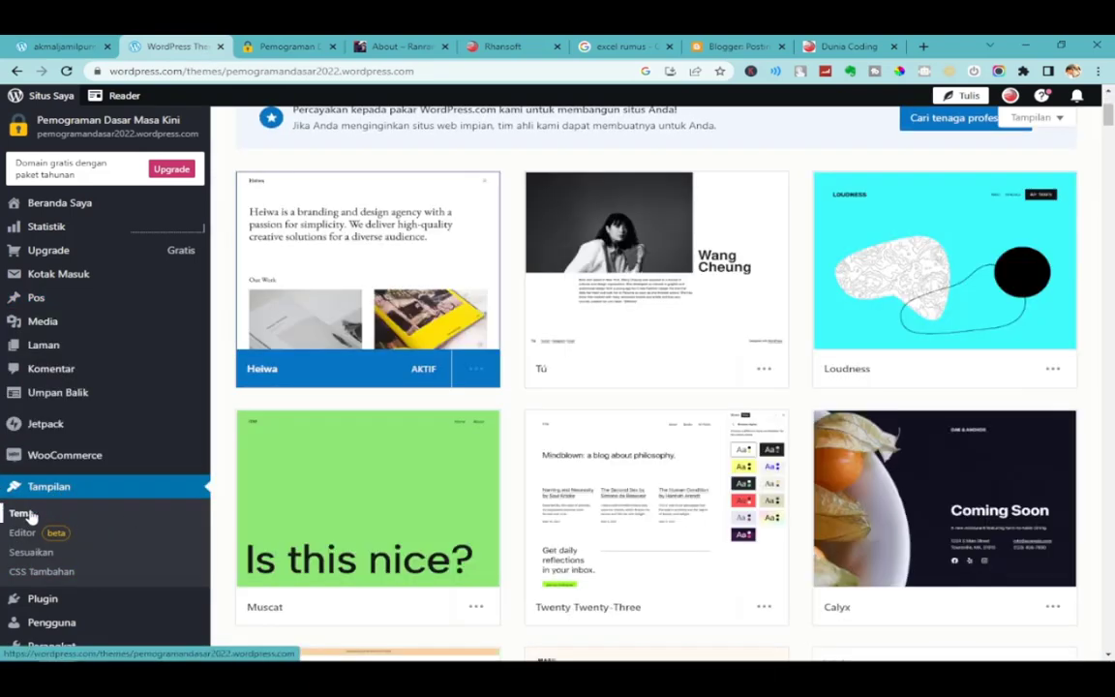
Scroll the theme gallery down past Yuga, Disco and Cultivate until Stewart is visible.
mouse_move(961, 455)
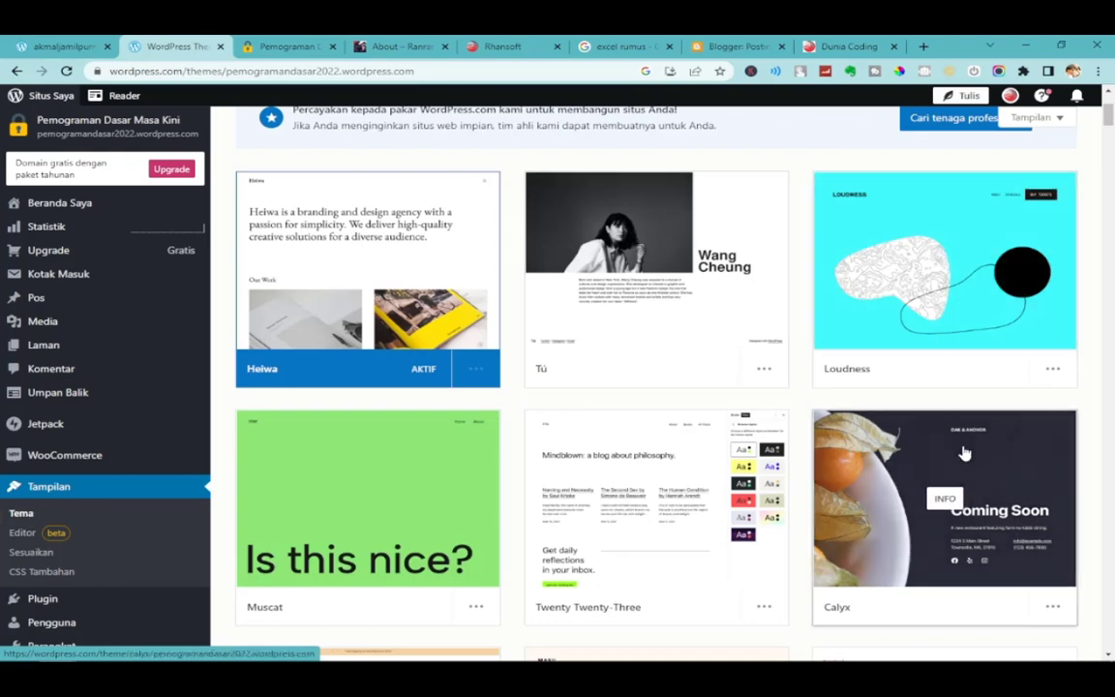
scroll(963, 455, down, 1)
scroll(963, 455, down, 2)
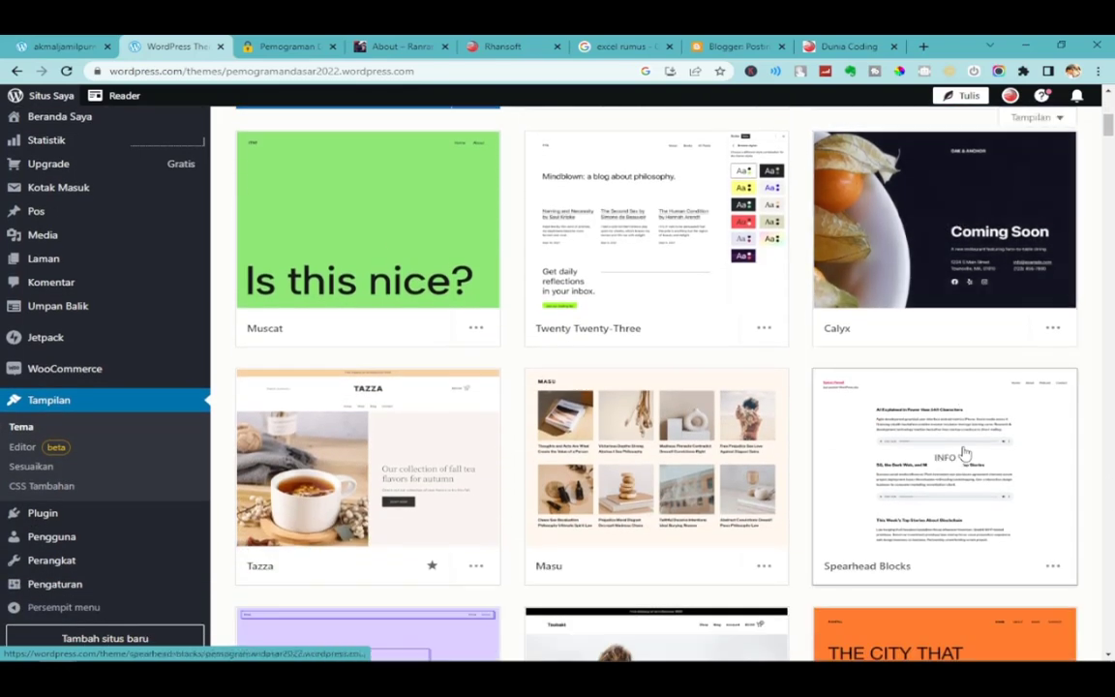
scroll(954, 455, down, 1)
scroll(954, 453, down, 3)
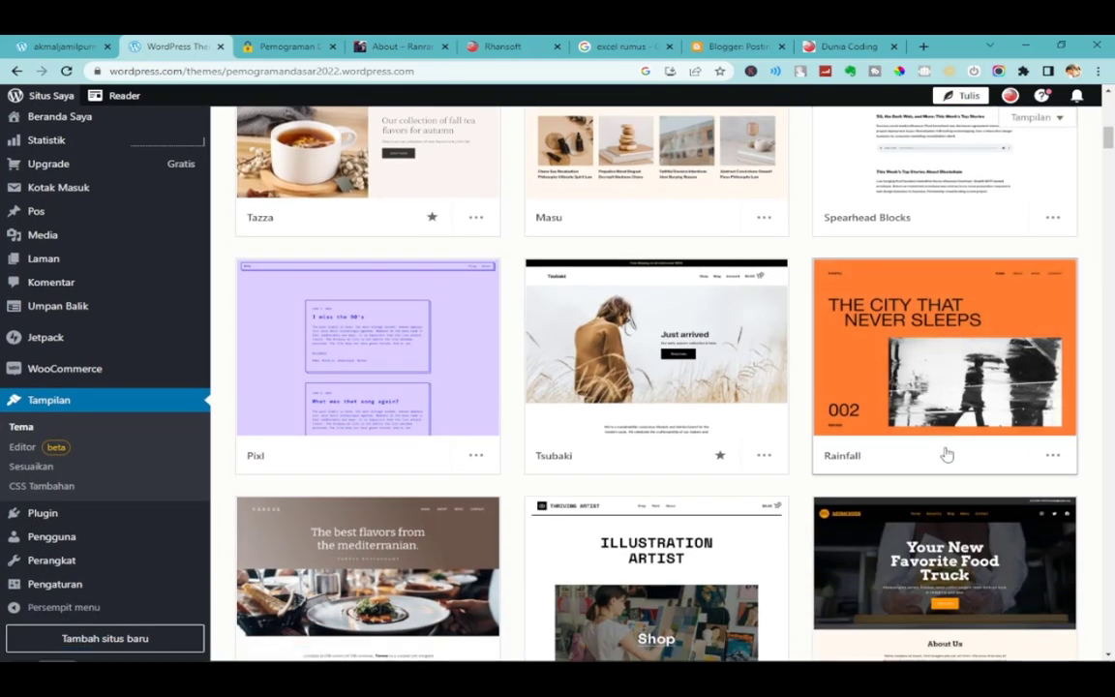
scroll(946, 454, down, 3)
scroll(945, 453, down, 2)
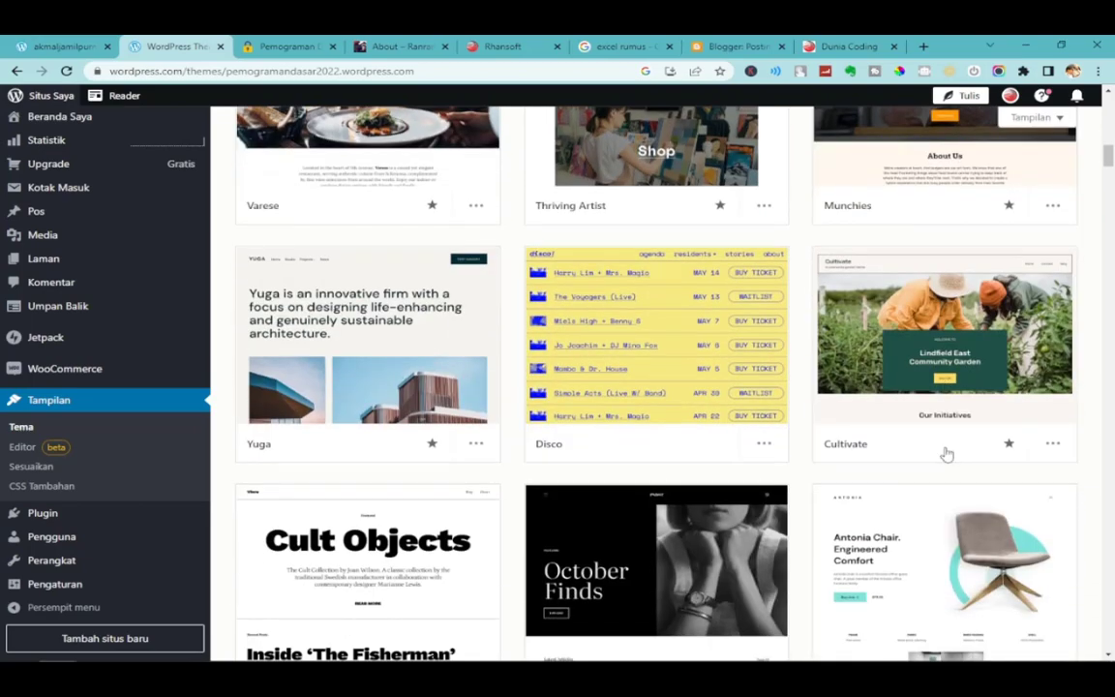
scroll(715, 391, down, 2)
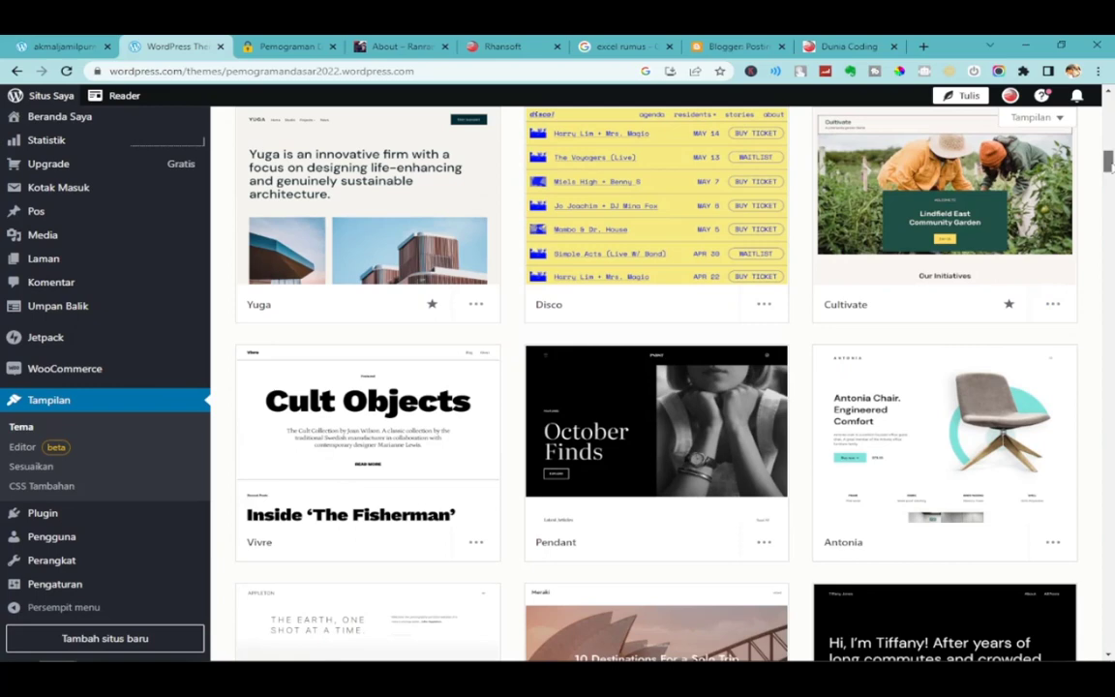
drag(1109, 162, 1110, 209)
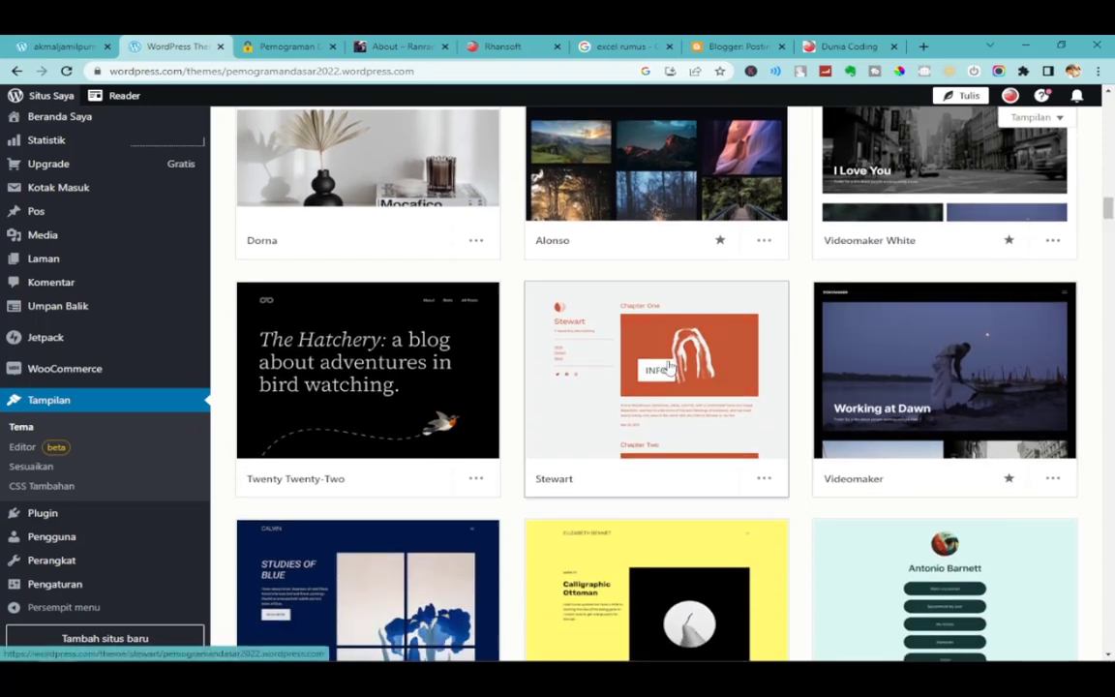
Activate the Stewart theme, keeping the homepage content, and view the restyled live site.
click(716, 363)
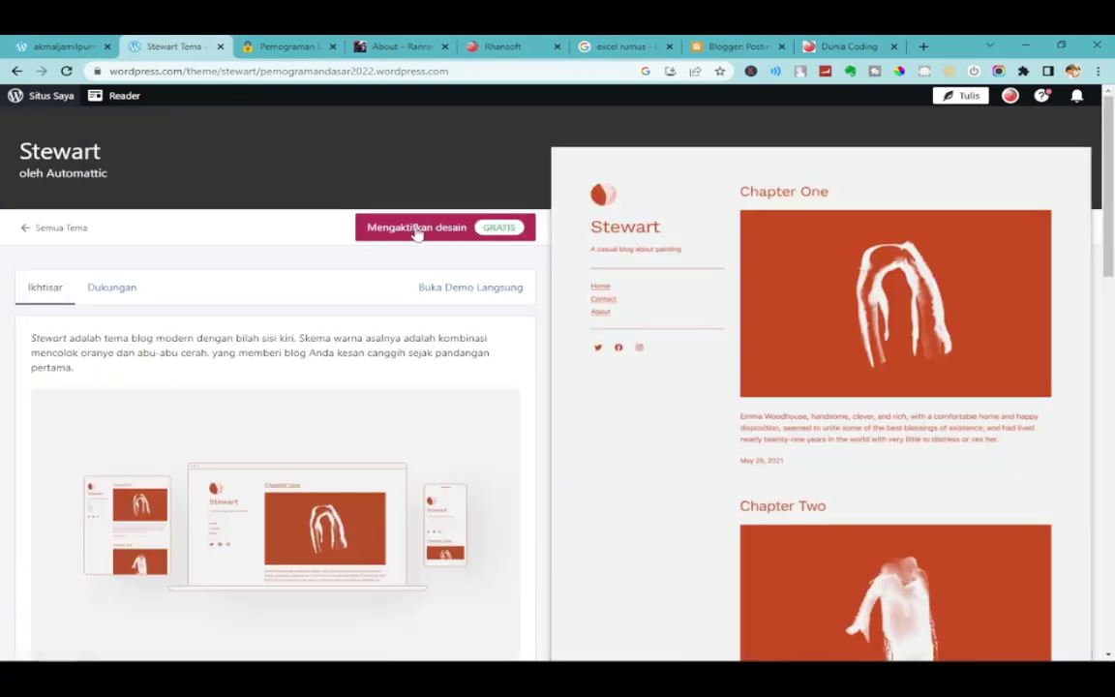
click(462, 230)
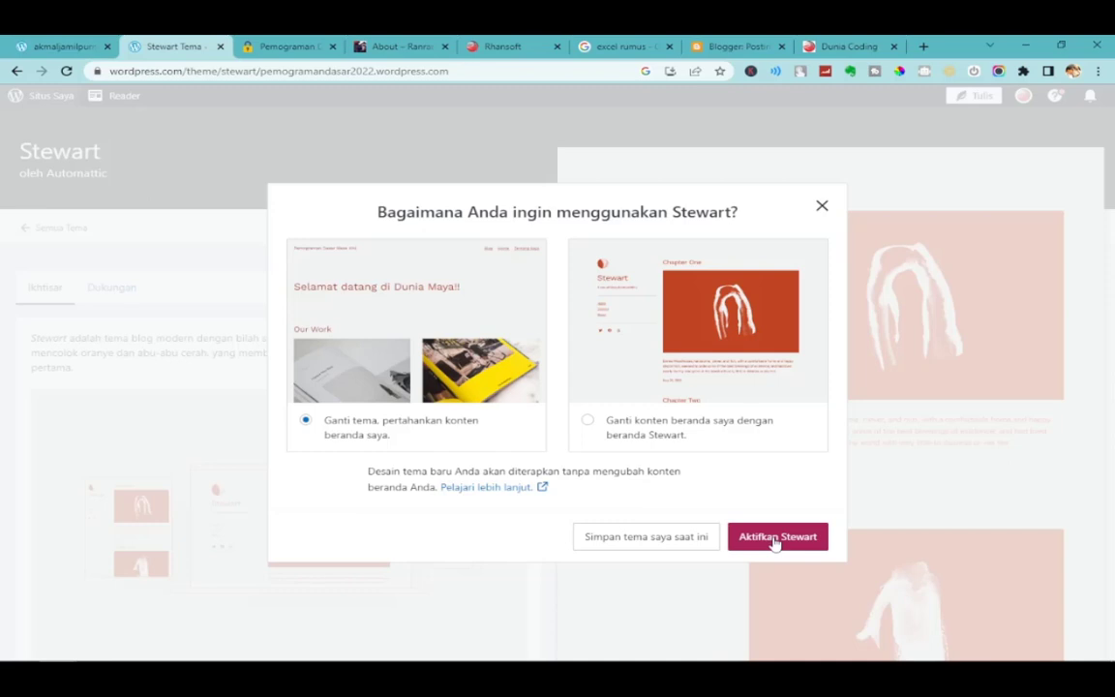
click(776, 538)
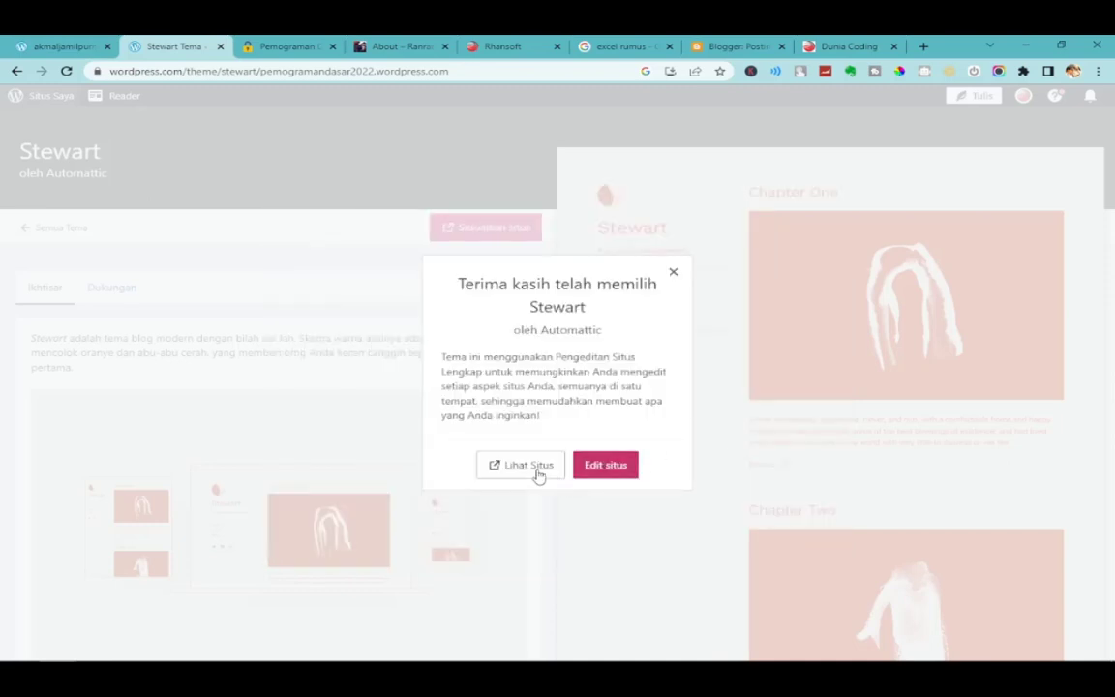
click(537, 471)
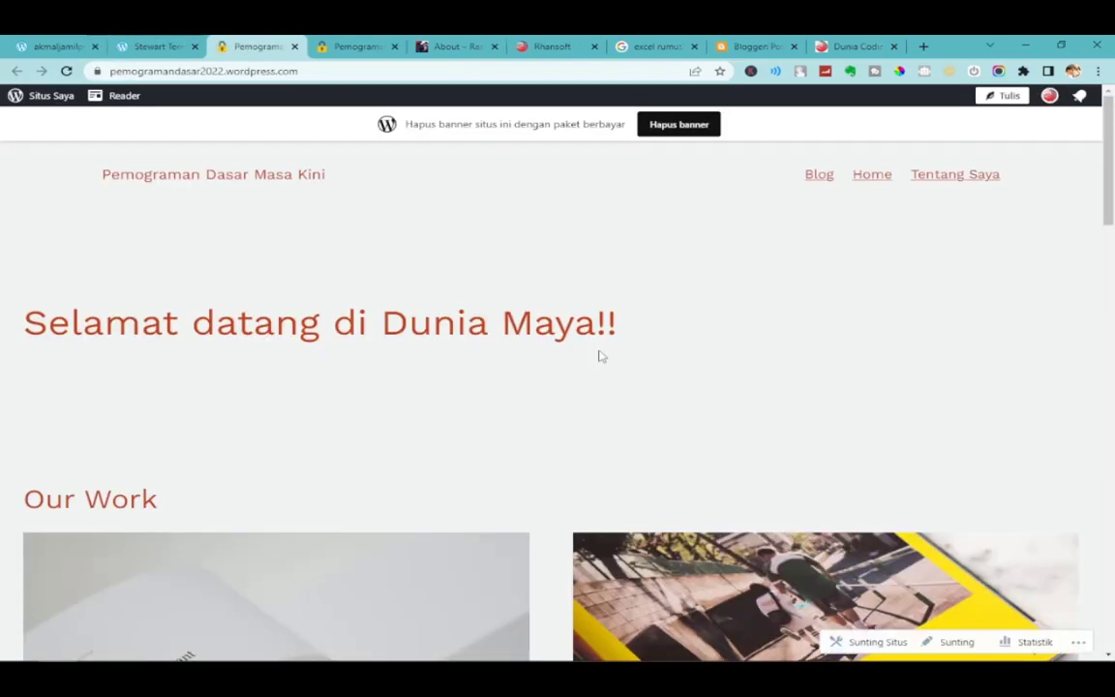
click(821, 177)
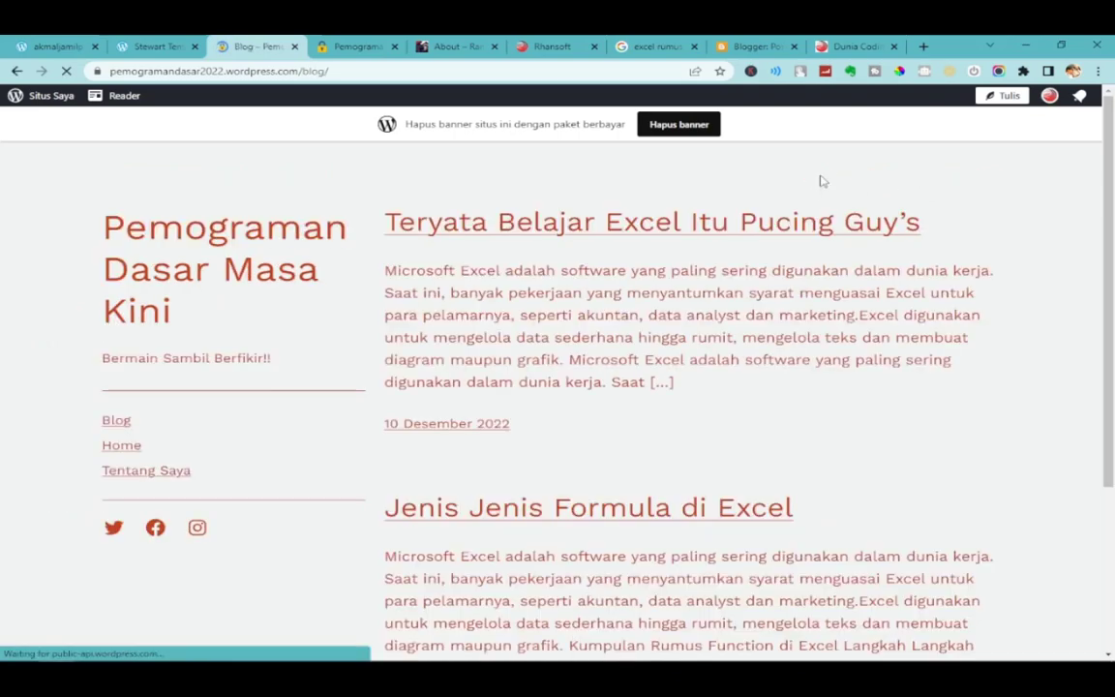
scroll(259, 266, down, 3)
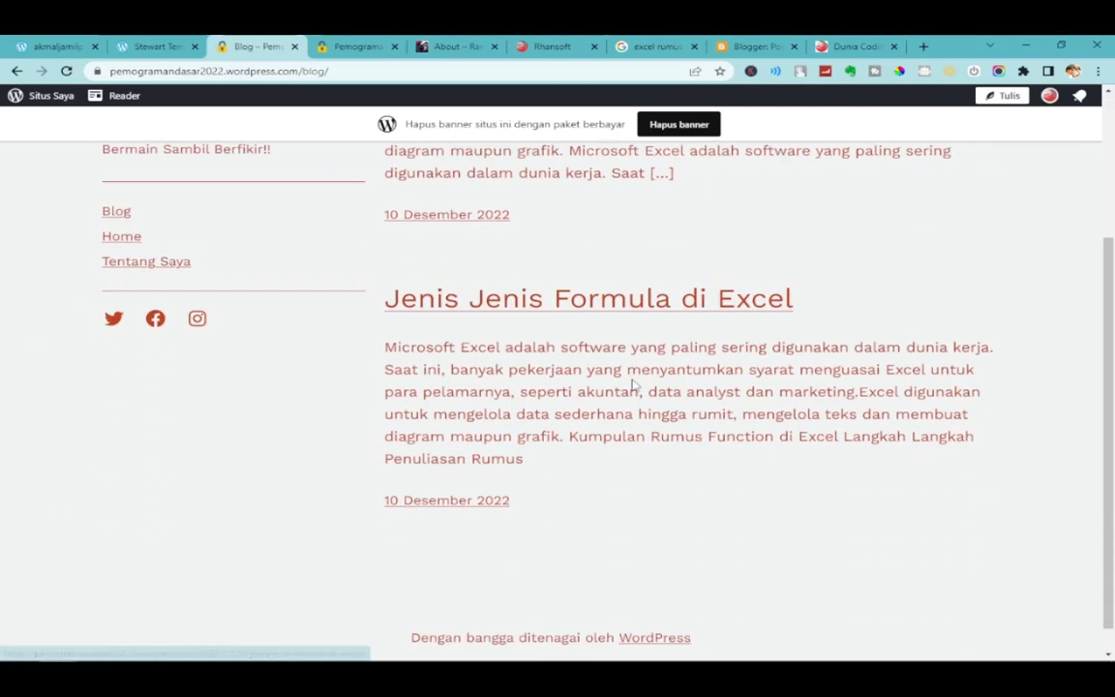
scroll(666, 332, up, 3)
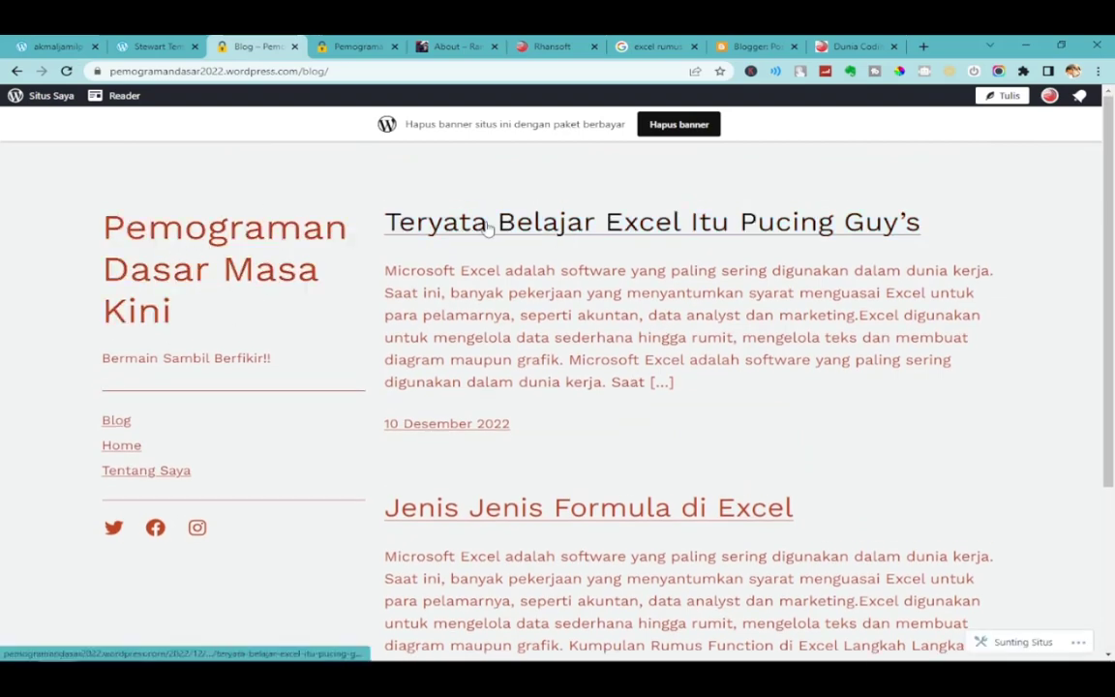
scroll(581, 407, down, 3)
scroll(597, 416, up, 3)
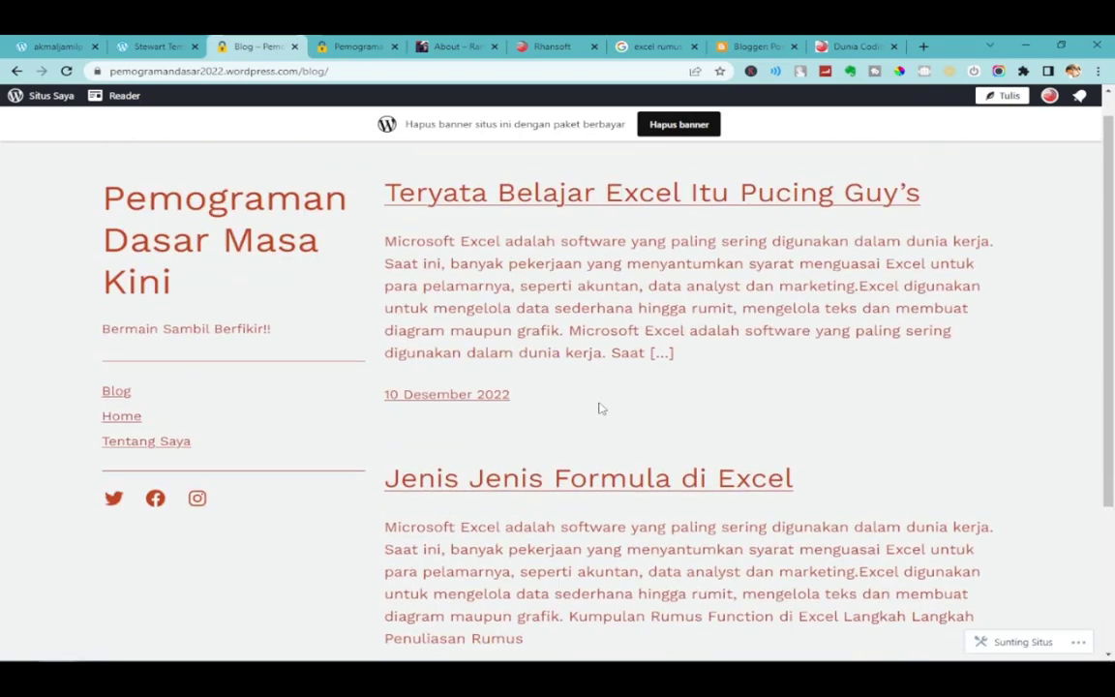
click(579, 491)
scroll(634, 473, down, 3)
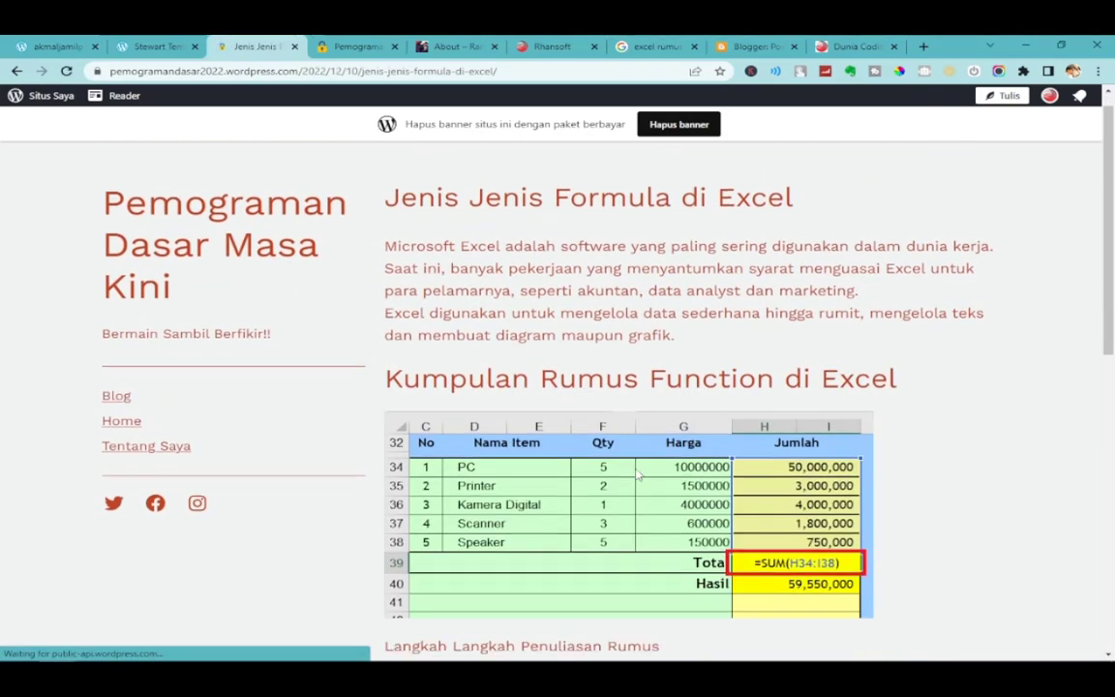
scroll(631, 466, up, 1)
scroll(632, 465, up, 2)
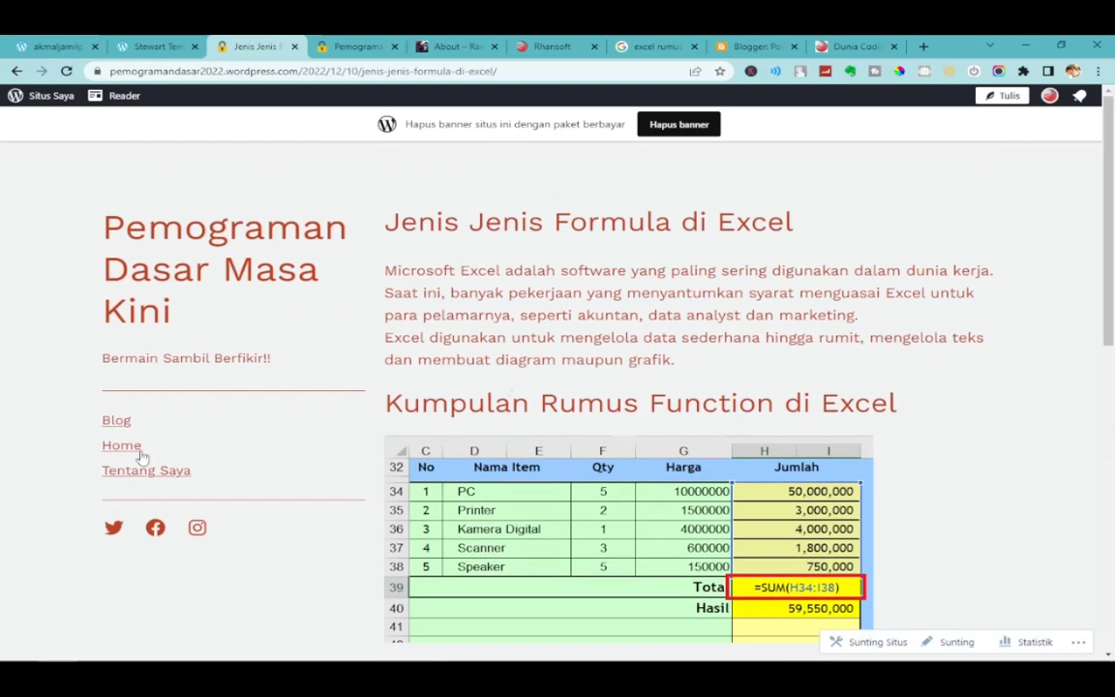
click(124, 474)
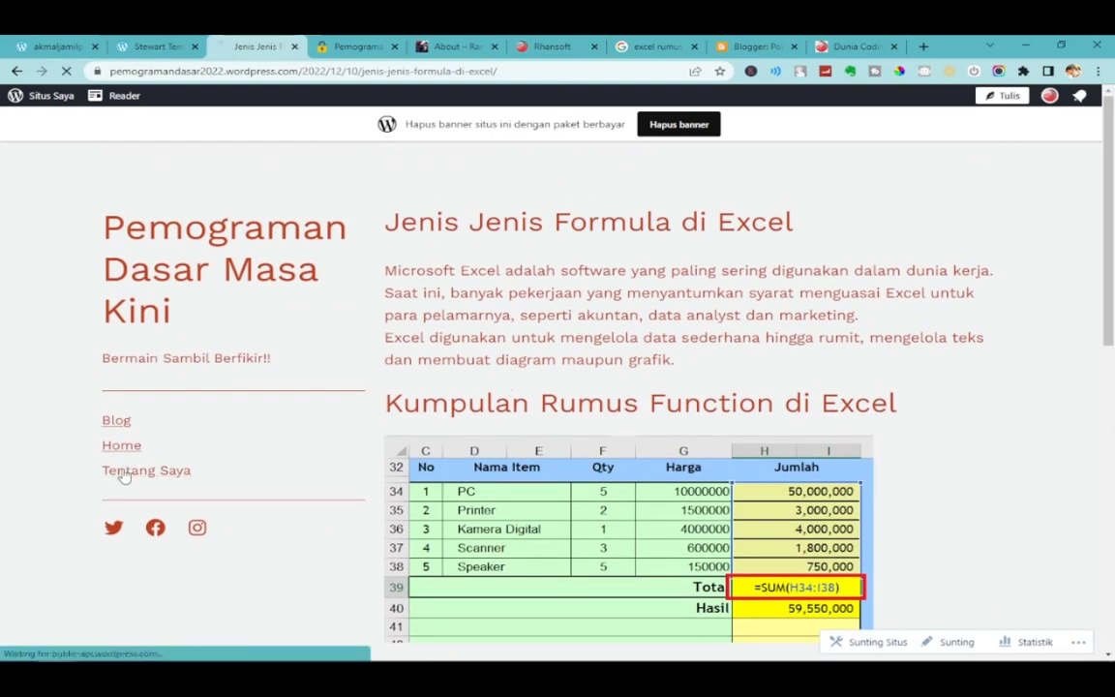
scroll(541, 495, down, 4)
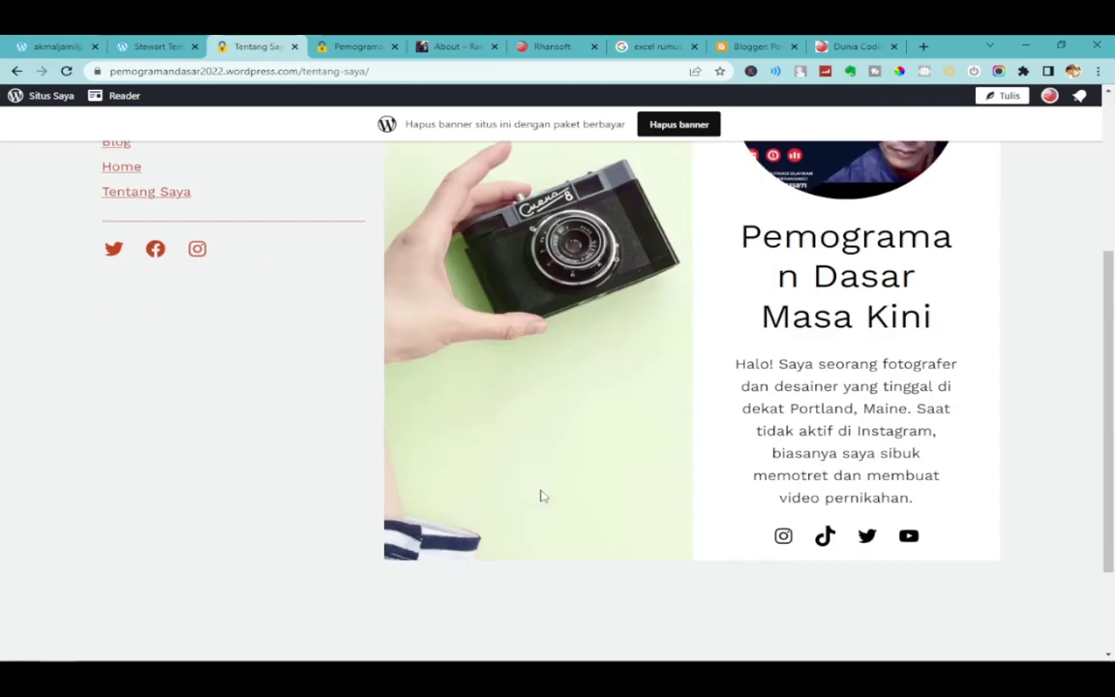
scroll(540, 494, up, 2)
scroll(514, 469, up, 2)
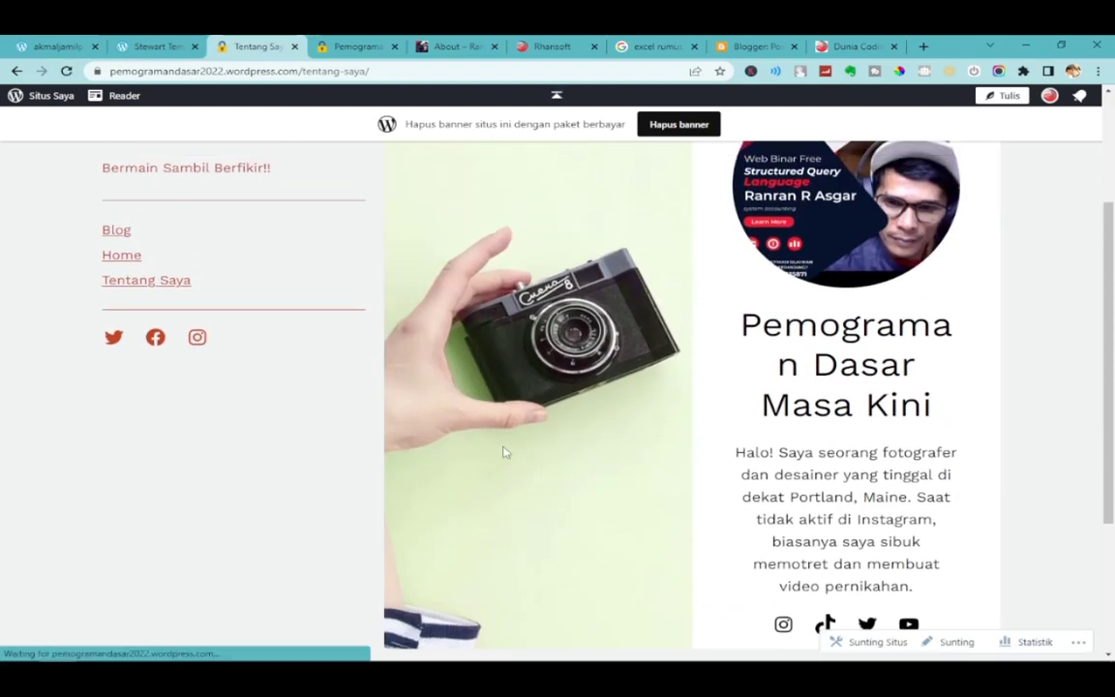
click(138, 315)
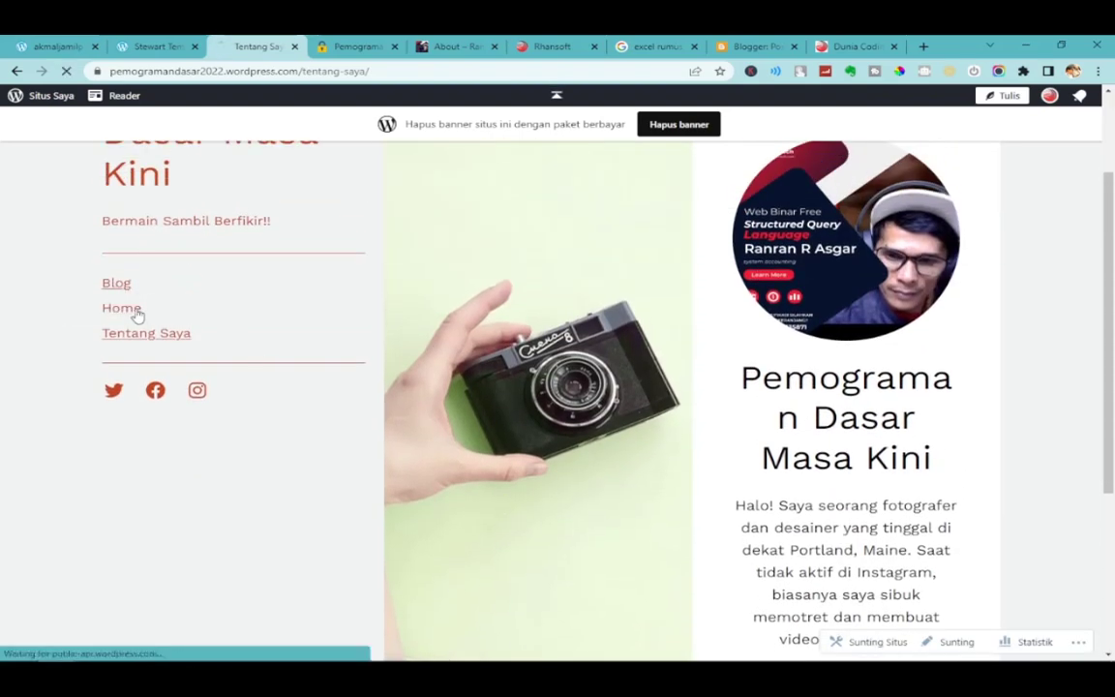
scroll(575, 496, down, 5)
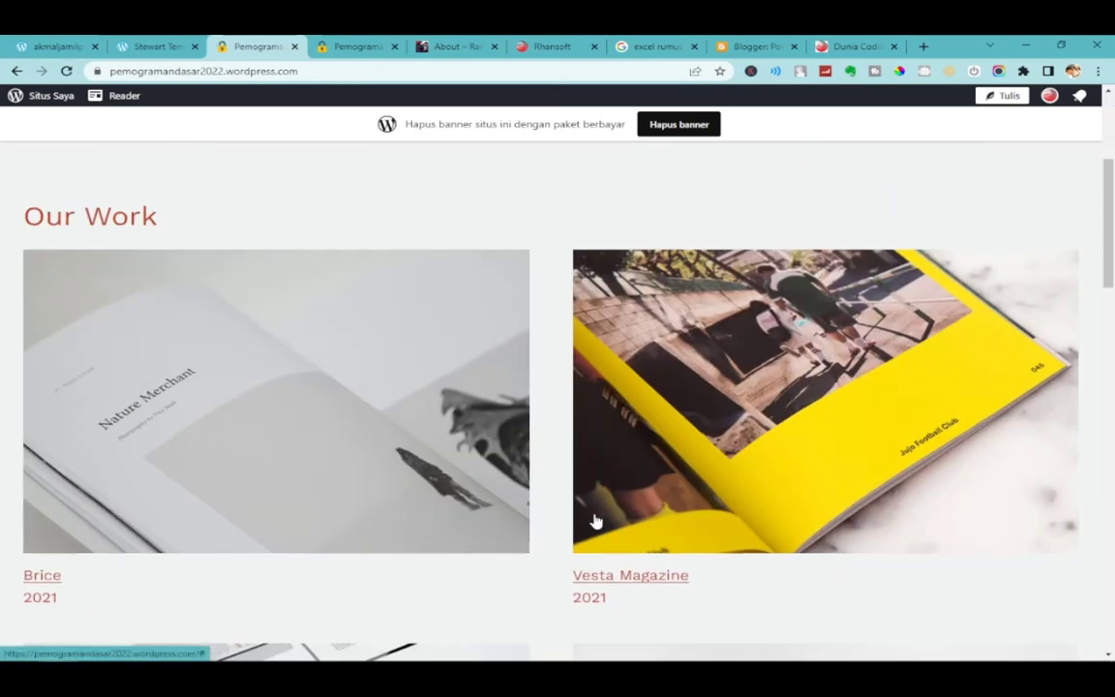
On the Stewart theme page, dismiss the thank-you message and go to Semua Tema.
click(153, 46)
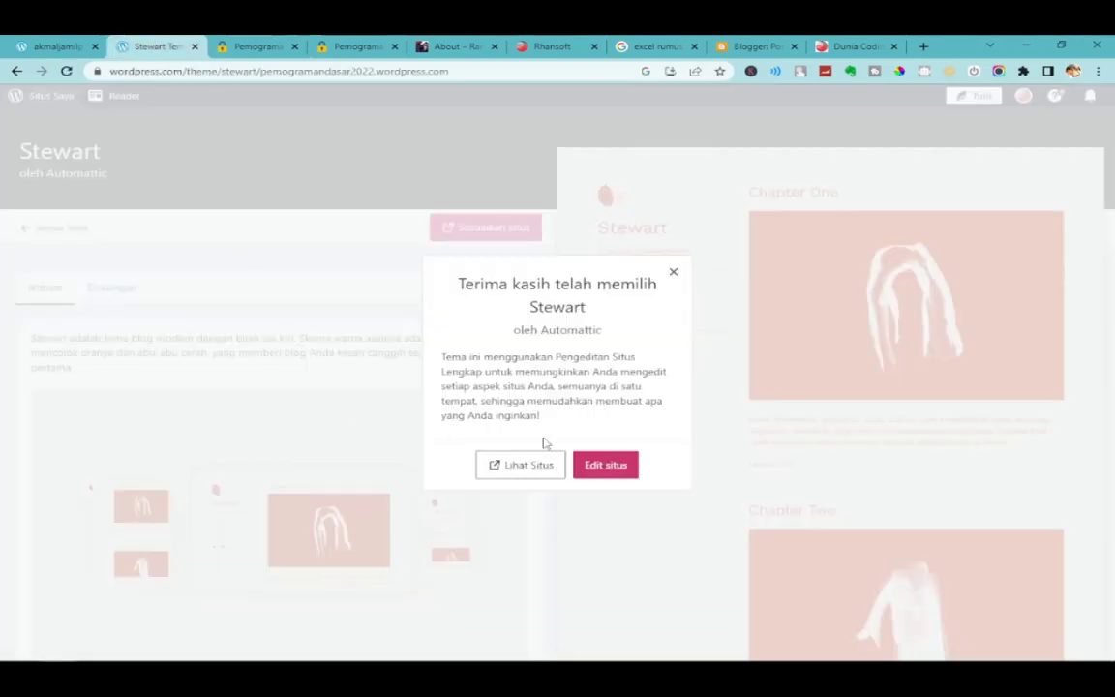
click(675, 275)
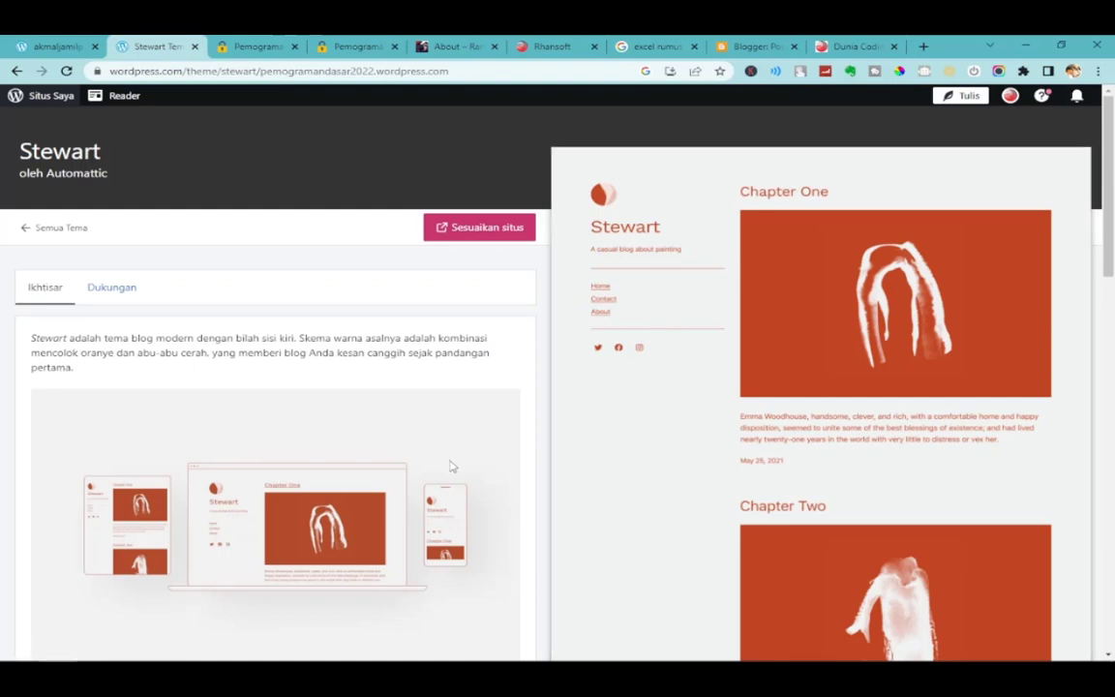
click(50, 227)
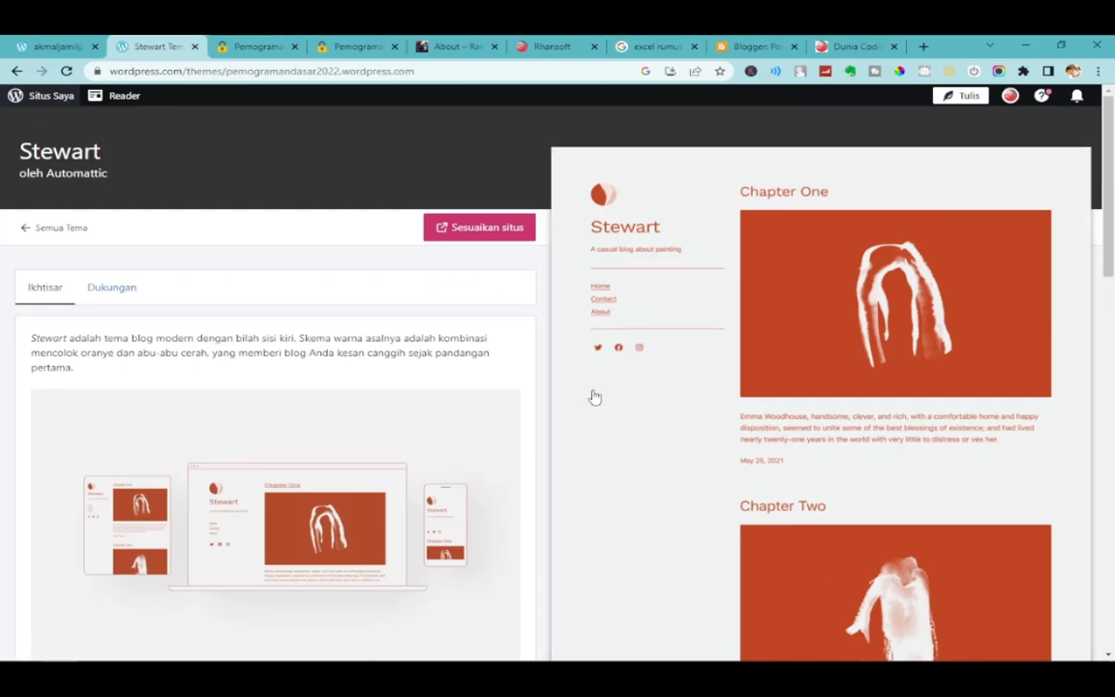
Scroll through the theme grid and open the Alves theme's details.
scroll(607, 406, down, 5)
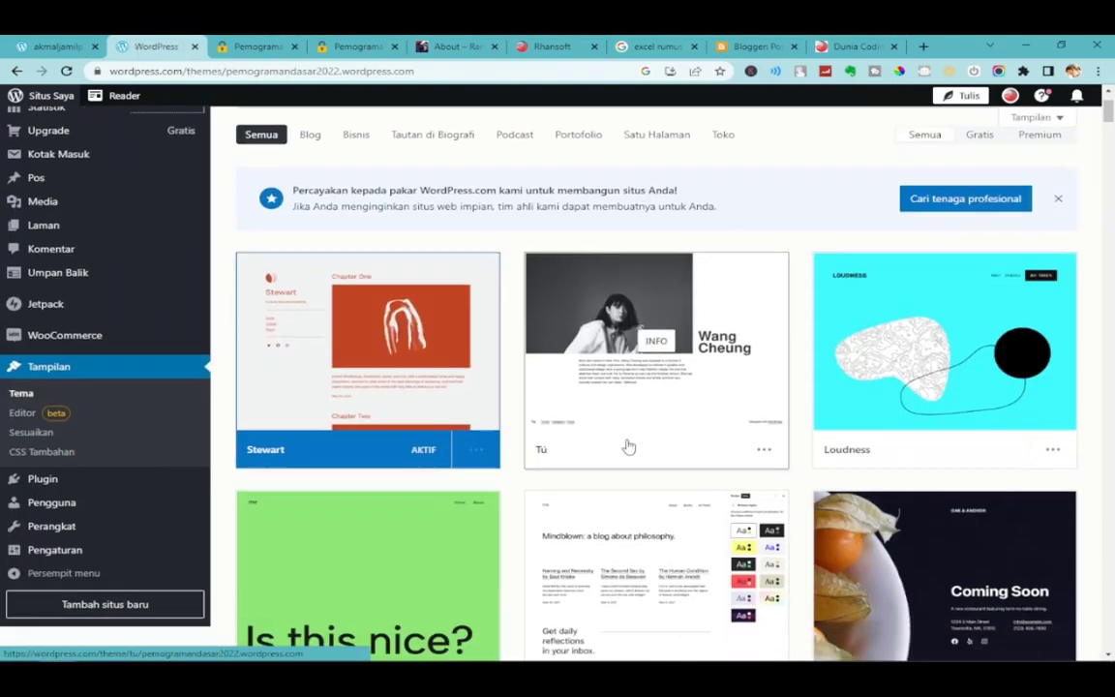
scroll(688, 429, down, 3)
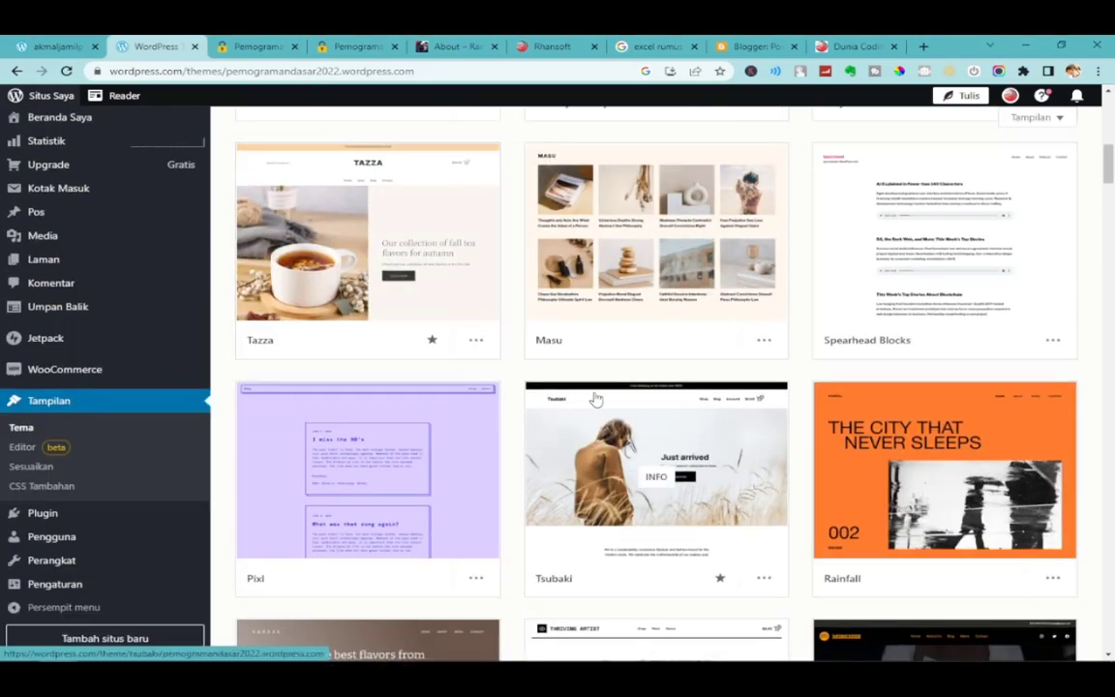
scroll(872, 418, down, 1)
scroll(898, 421, down, 2)
drag(1109, 186, 1110, 520)
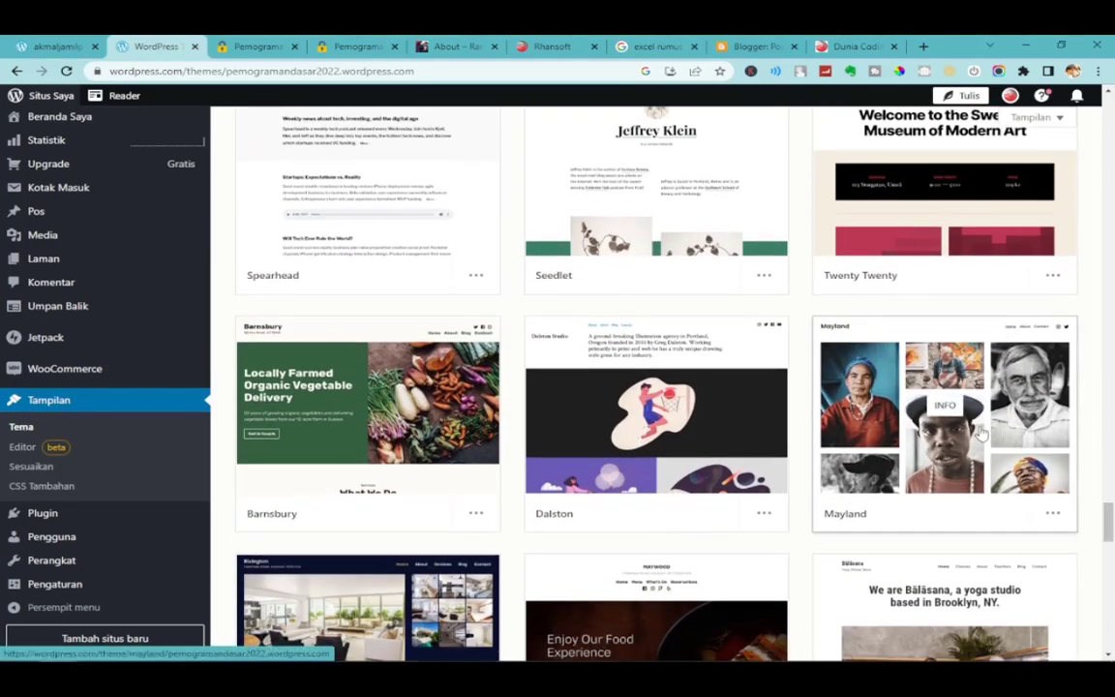
scroll(801, 438, down, 2)
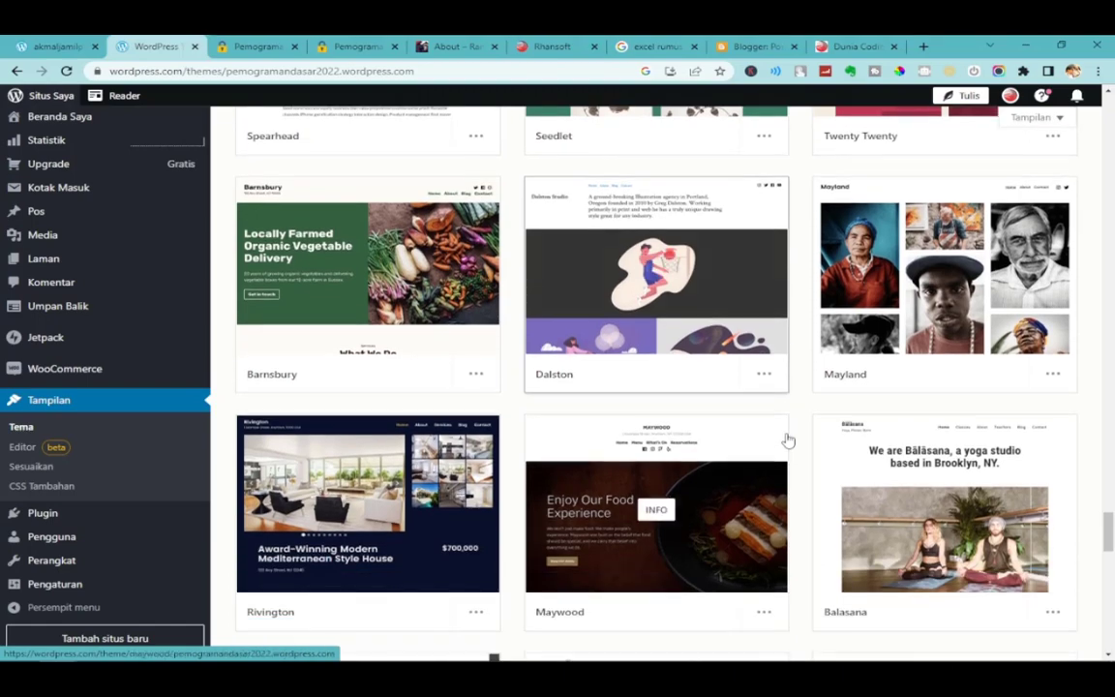
scroll(794, 422, down, 2)
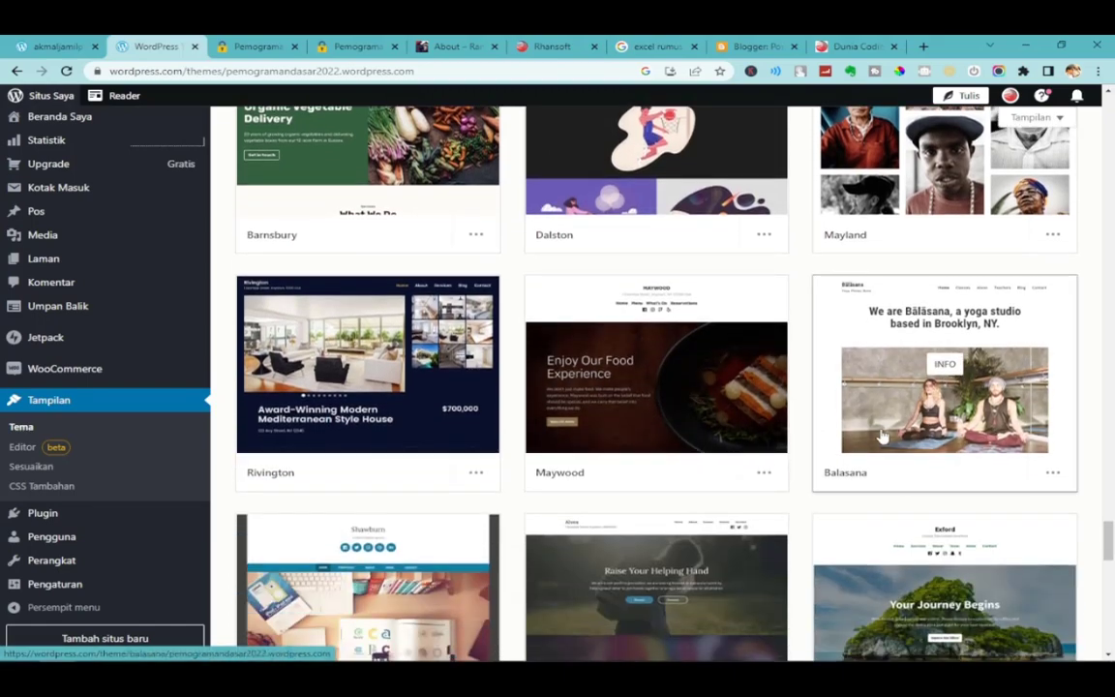
scroll(883, 438, down, 4)
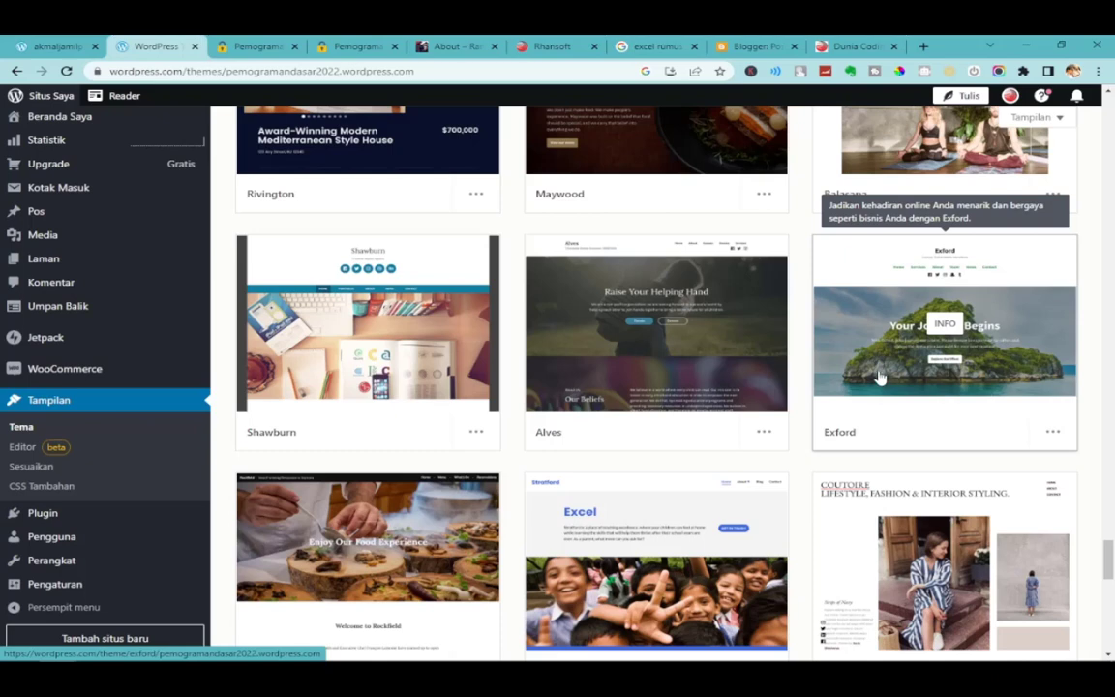
click(695, 371)
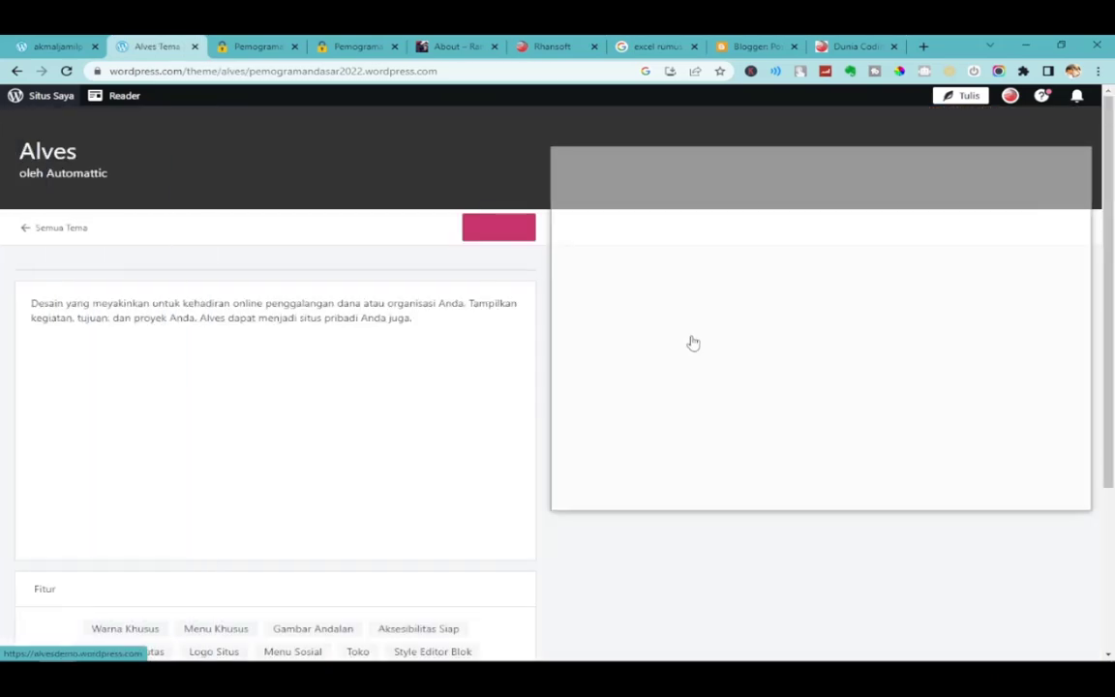
Activate Alves with 'Ganti tema, pertahankan konten beranda saya' and open Lihat Situs.
click(493, 236)
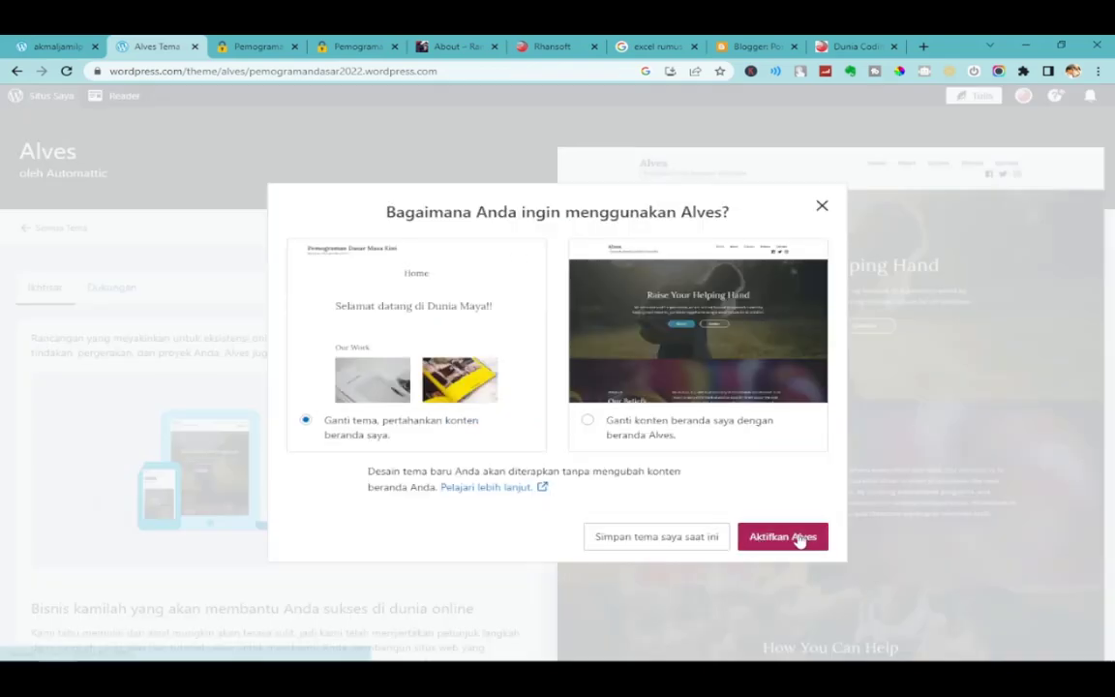
click(794, 537)
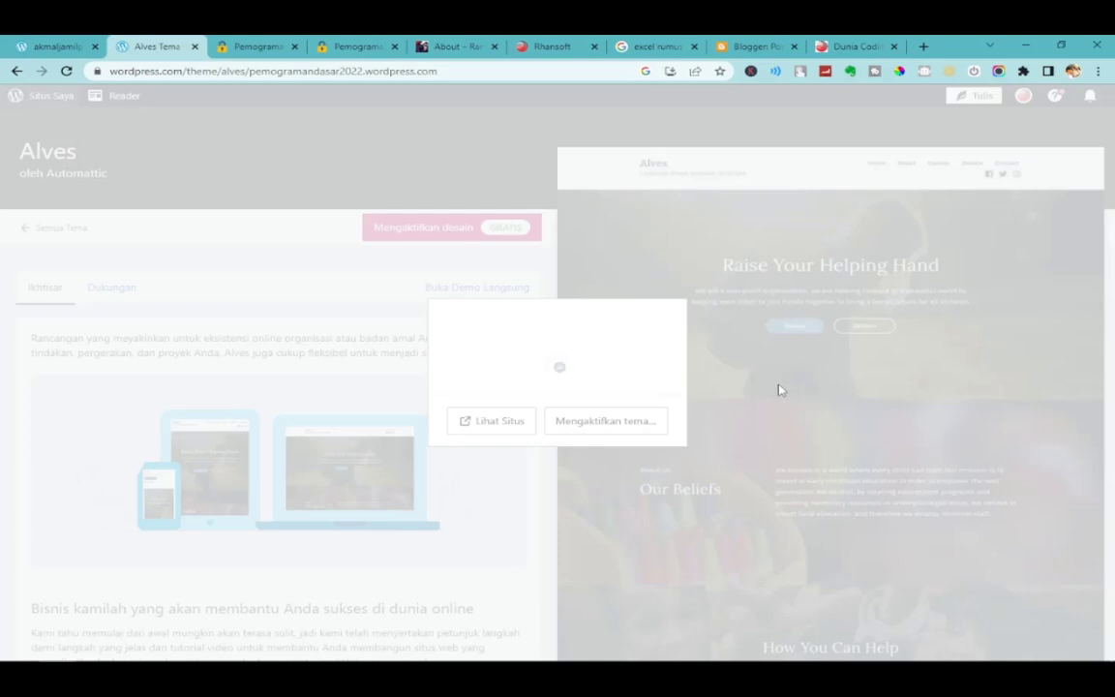
click(531, 426)
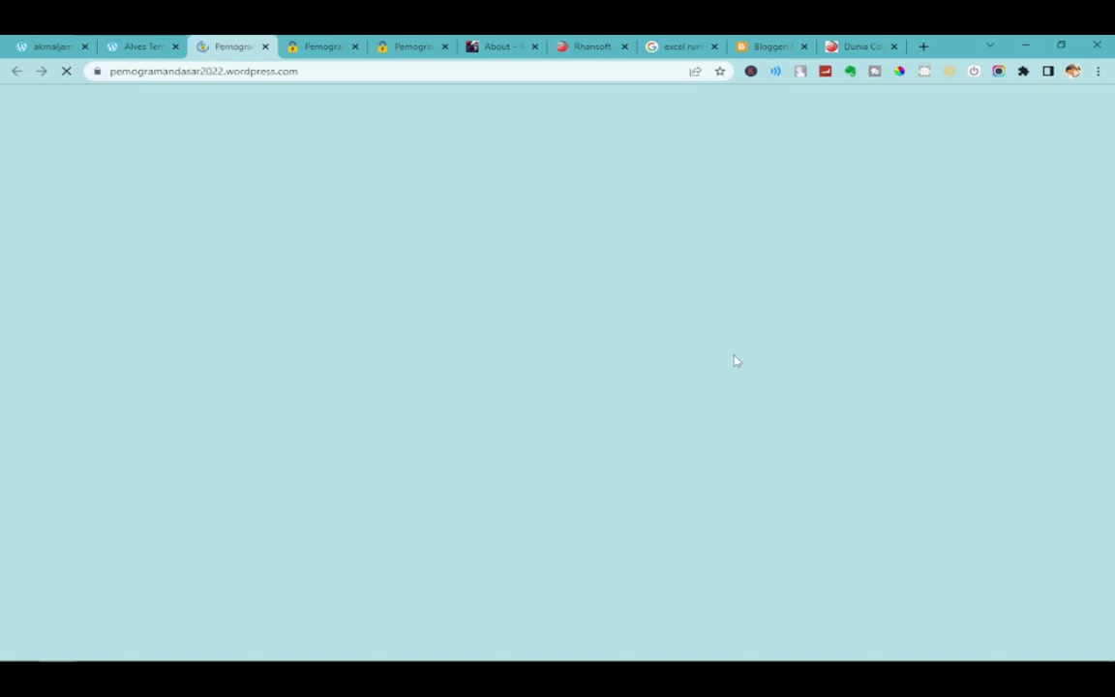
On the live Alves homepage, try the Vesta Magazine link and select the remove-banner notice text.
scroll(697, 378, down, 3)
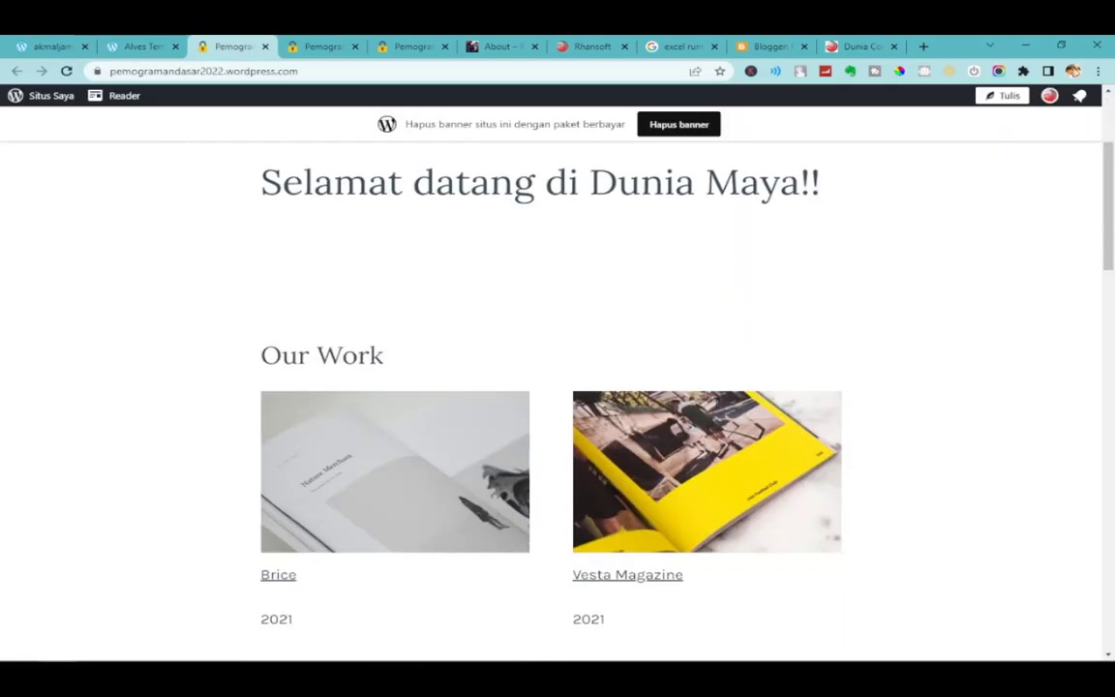
click(716, 410)
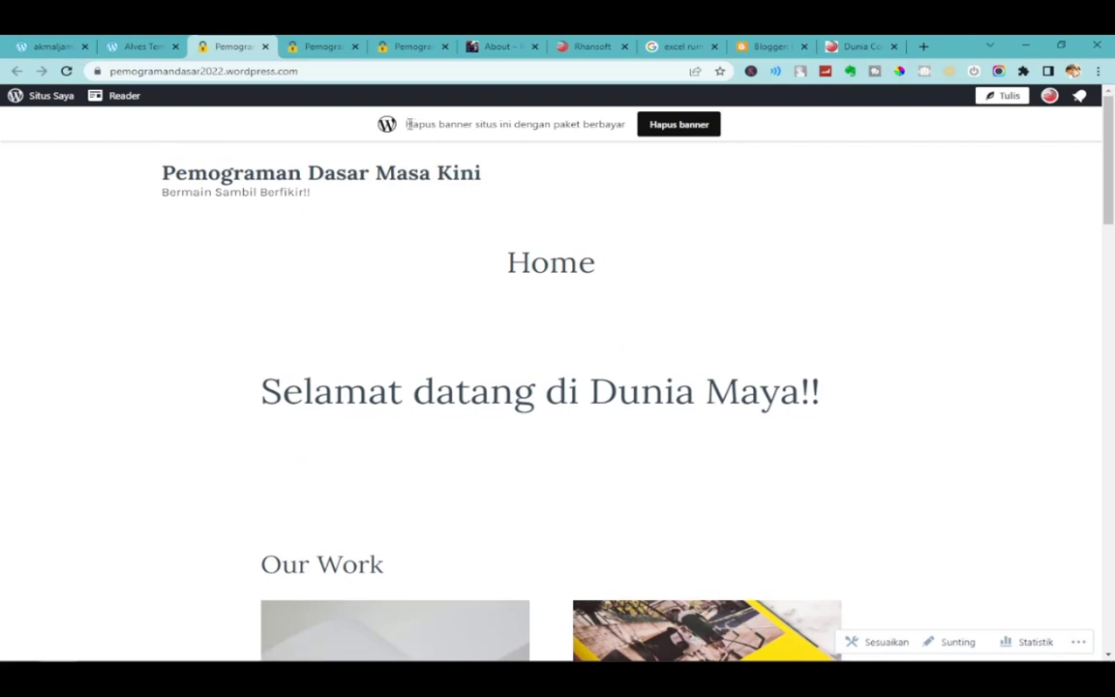
drag(405, 125, 624, 137)
click(620, 172)
drag(366, 130, 775, 133)
click(774, 133)
drag(405, 129, 779, 138)
click(781, 138)
Scroll the homepage up and down, then return to the Alves theme page tab.
scroll(842, 345, down, 1)
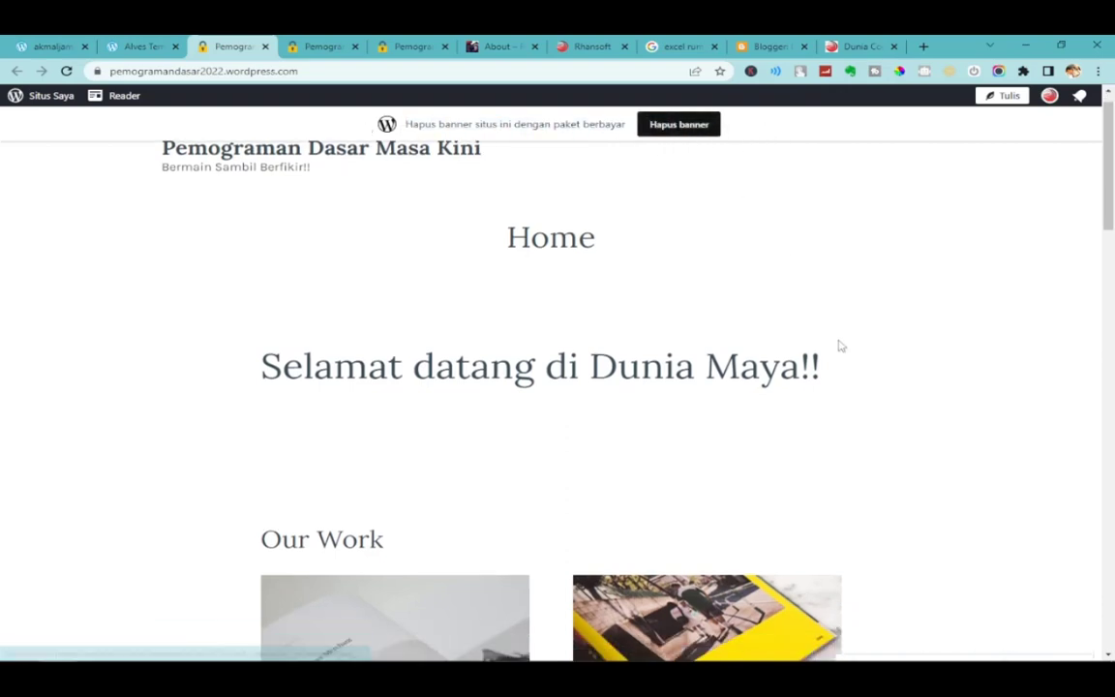
scroll(759, 383, up, 1)
scroll(759, 384, down, 4)
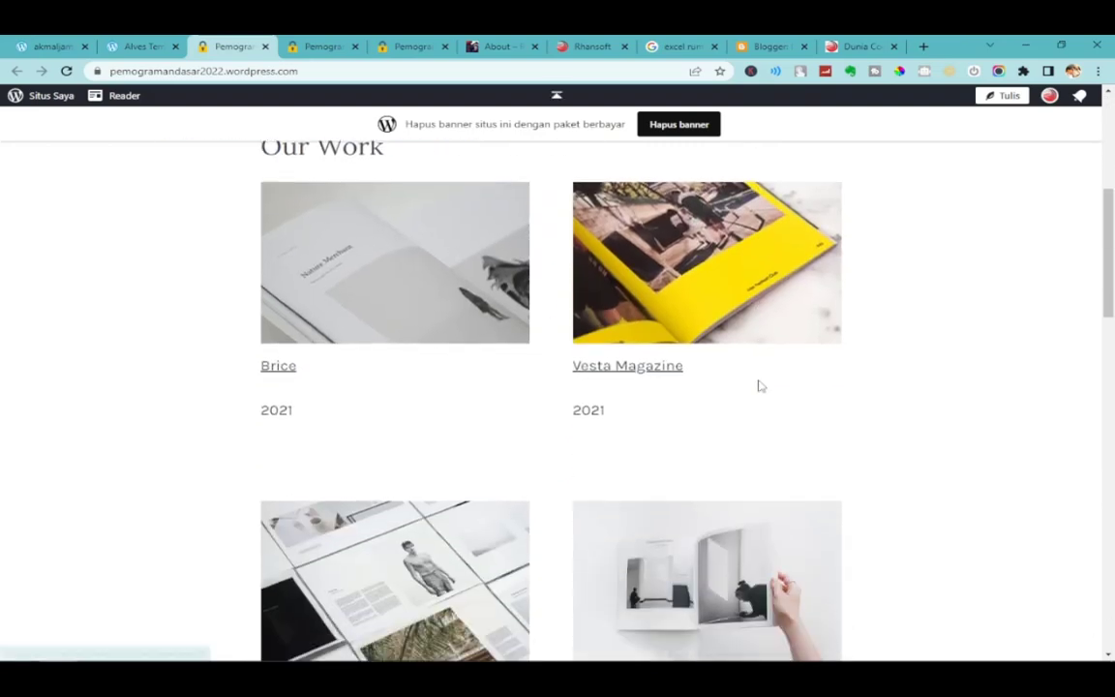
scroll(759, 384, up, 3)
scroll(756, 372, up, 1)
scroll(617, 189, down, 1)
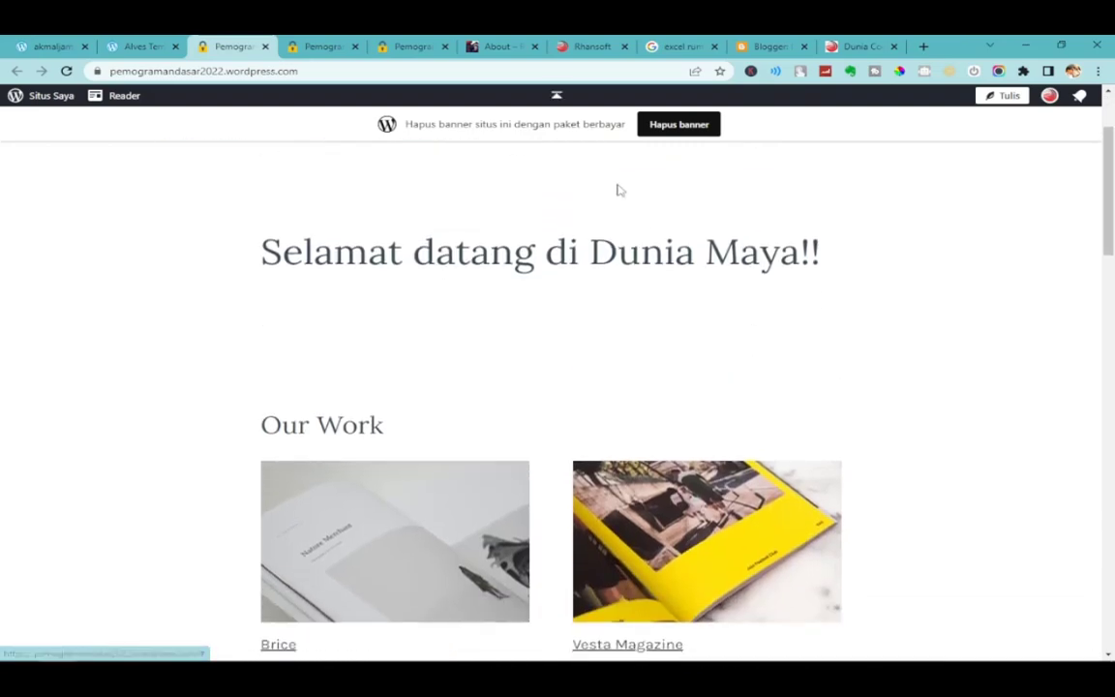
scroll(657, 279, up, 2)
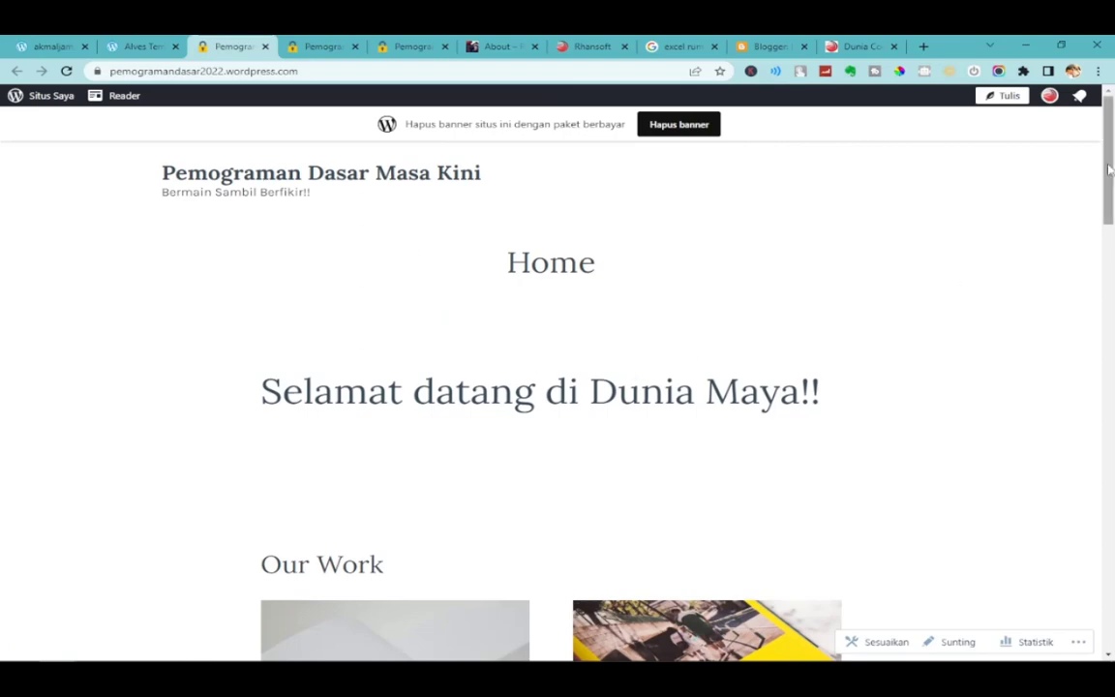
mouse_move(1112, 186)
mouse_down()
mouse_move(1112, 577)
mouse_move(1111, 176)
mouse_up()
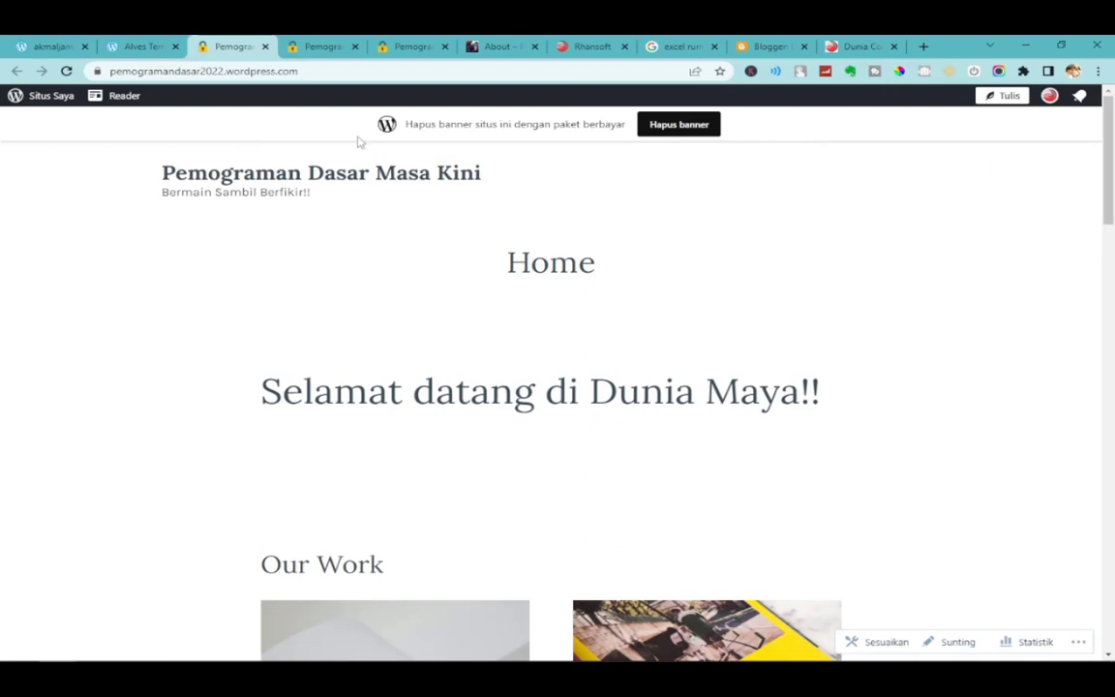
click(138, 45)
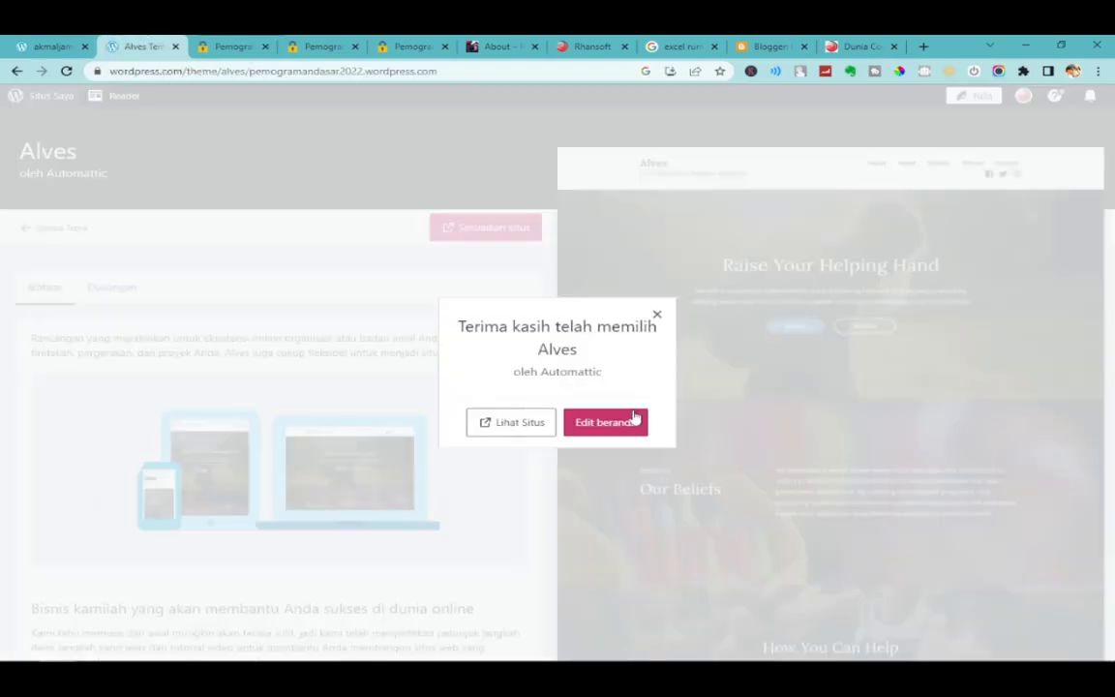
Dismiss the Alves thank-you message and open the site customizer from the themes list.
click(656, 314)
click(49, 45)
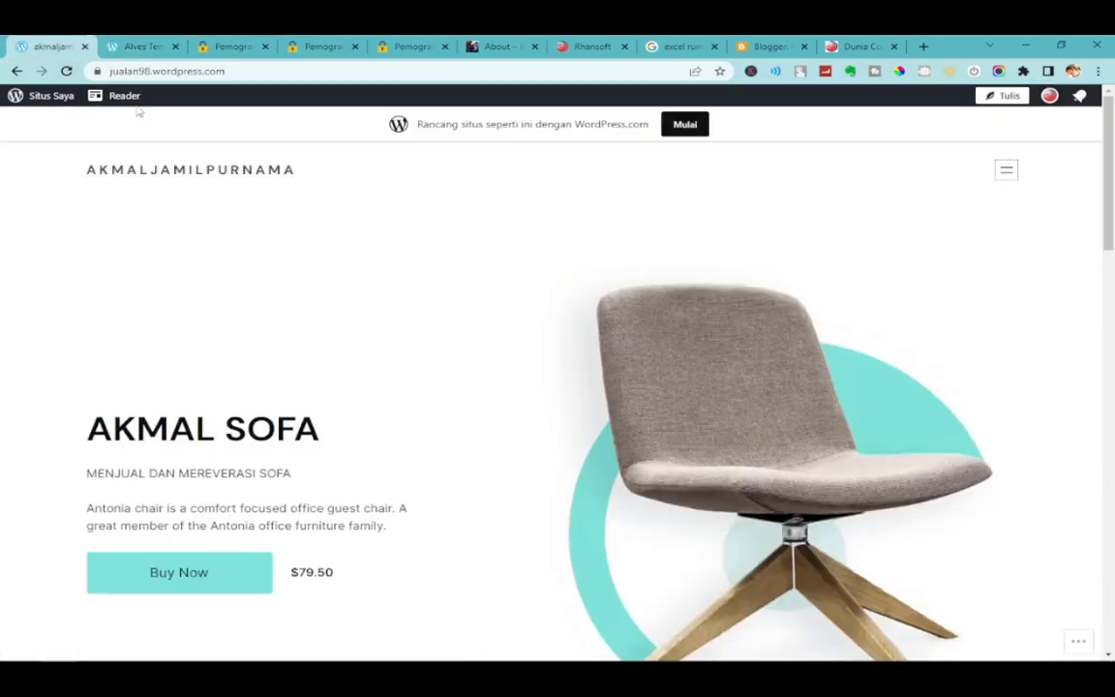
click(139, 45)
click(55, 226)
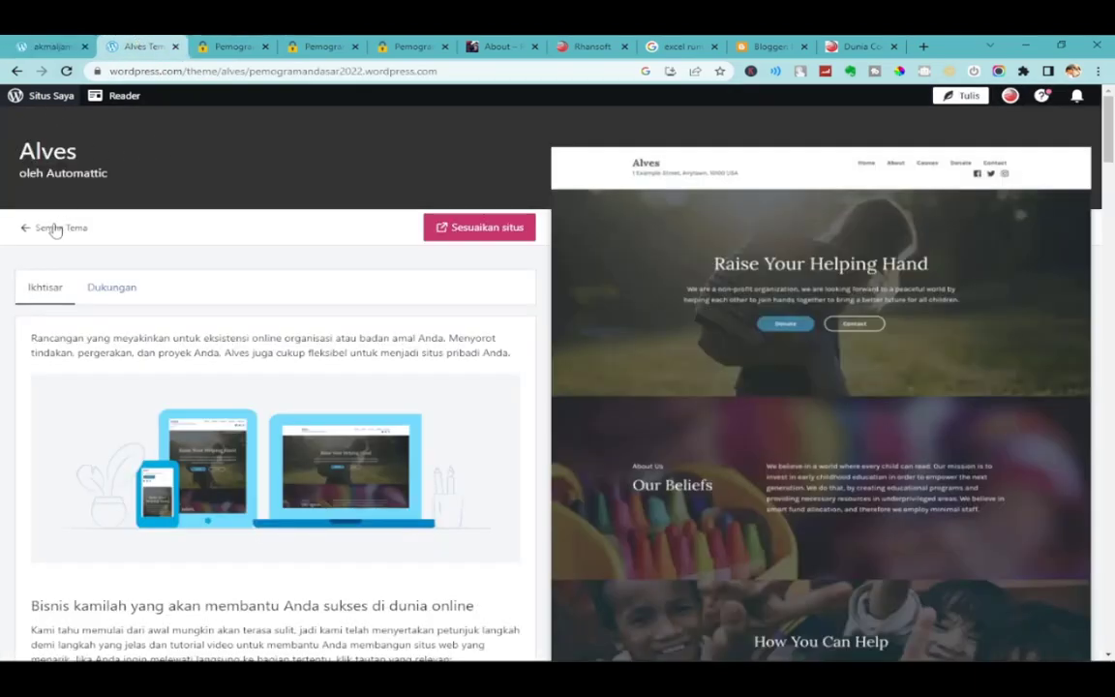
scroll(118, 323, down, 2)
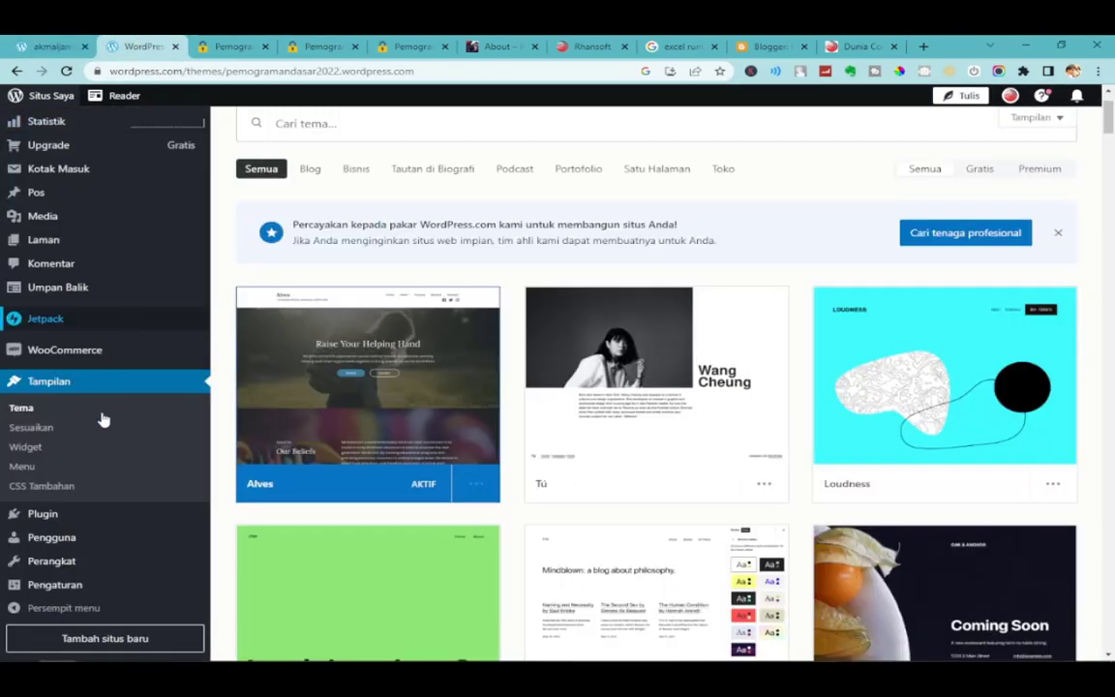
click(50, 428)
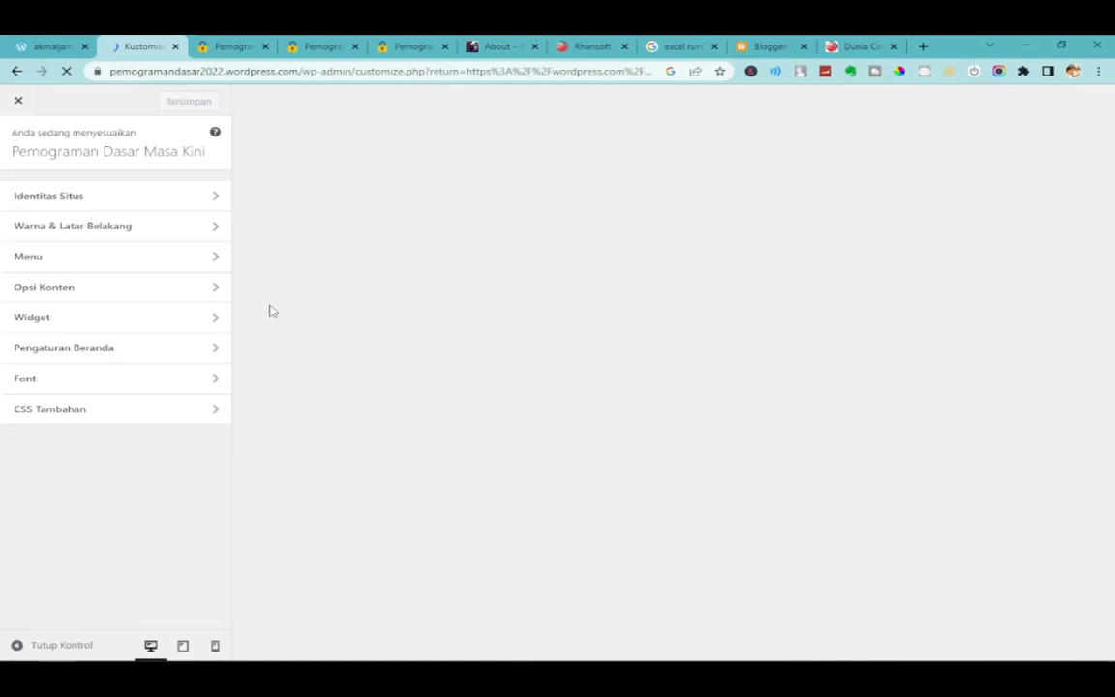
Assign the Primary menu to the Utama location and save the changes.
click(123, 258)
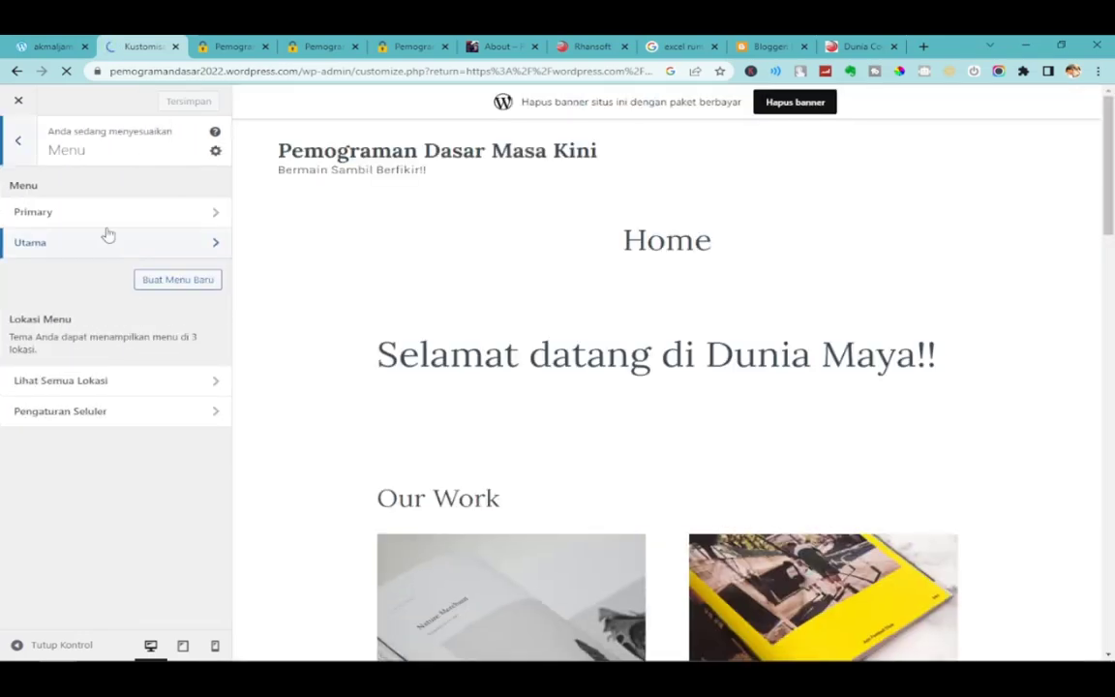
click(104, 217)
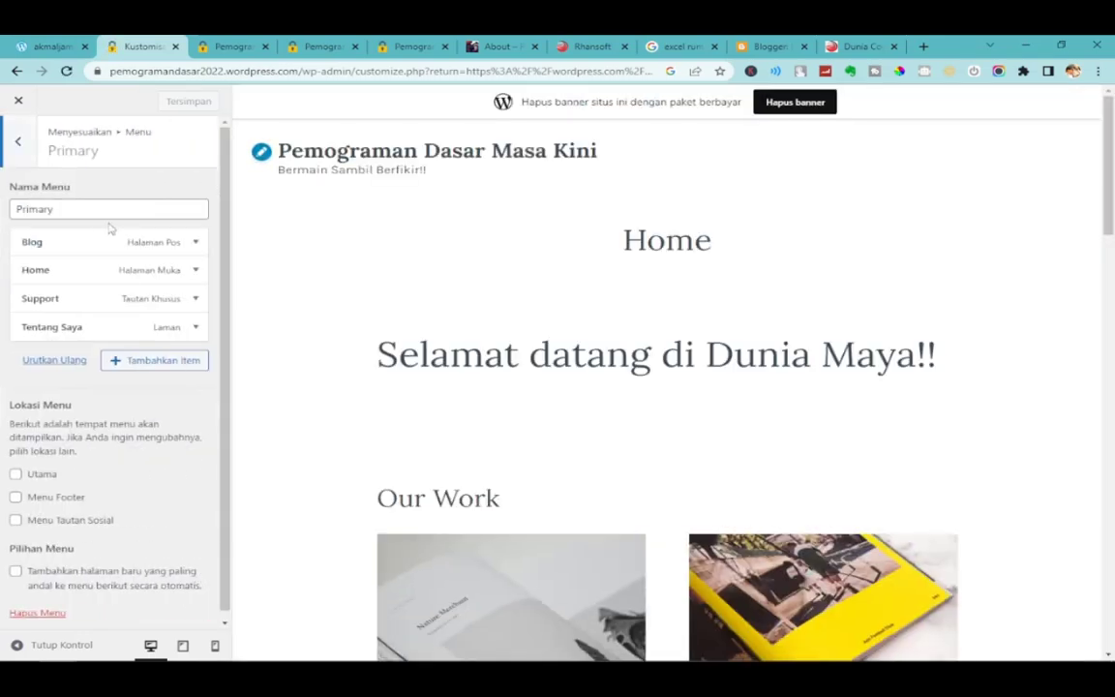
click(155, 360)
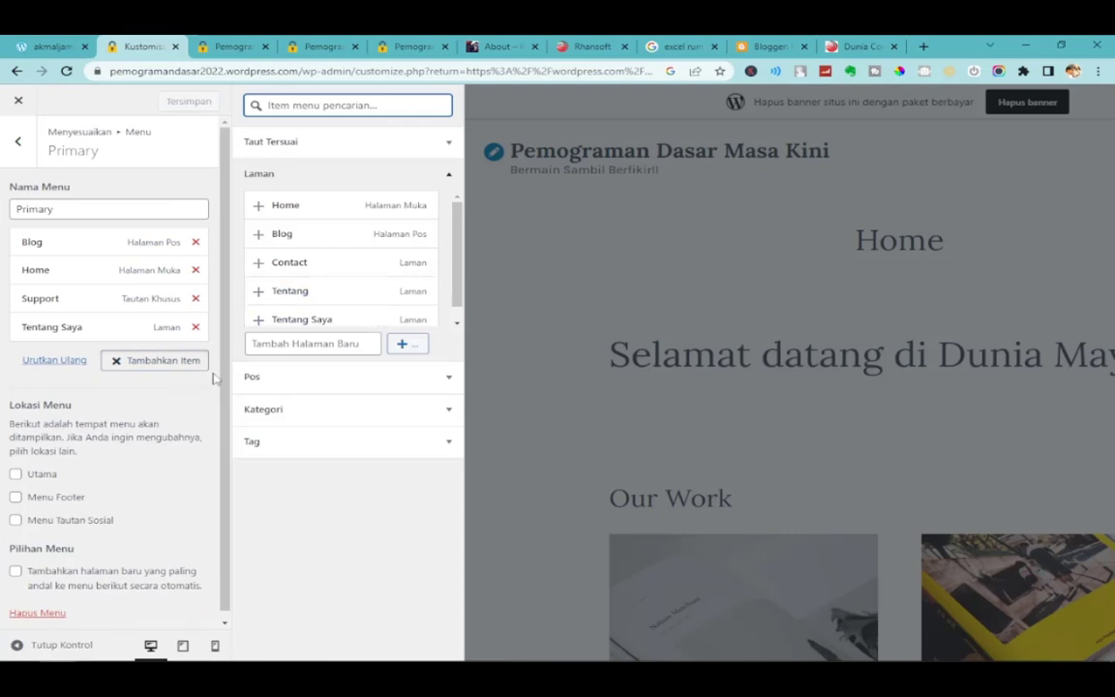
click(17, 473)
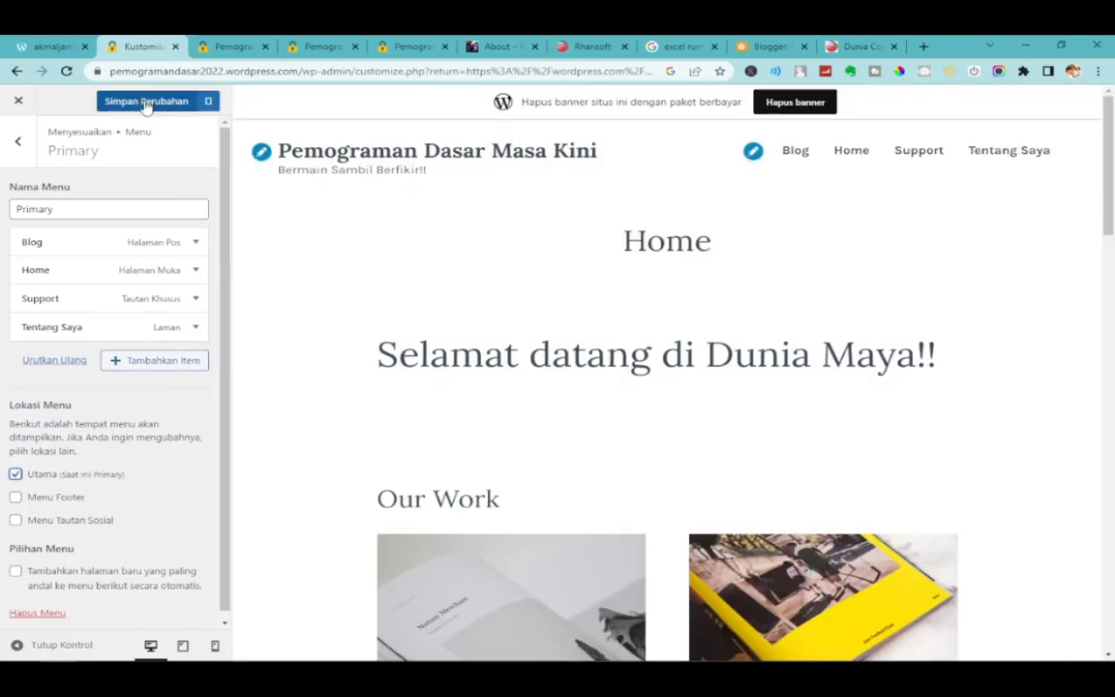
click(148, 105)
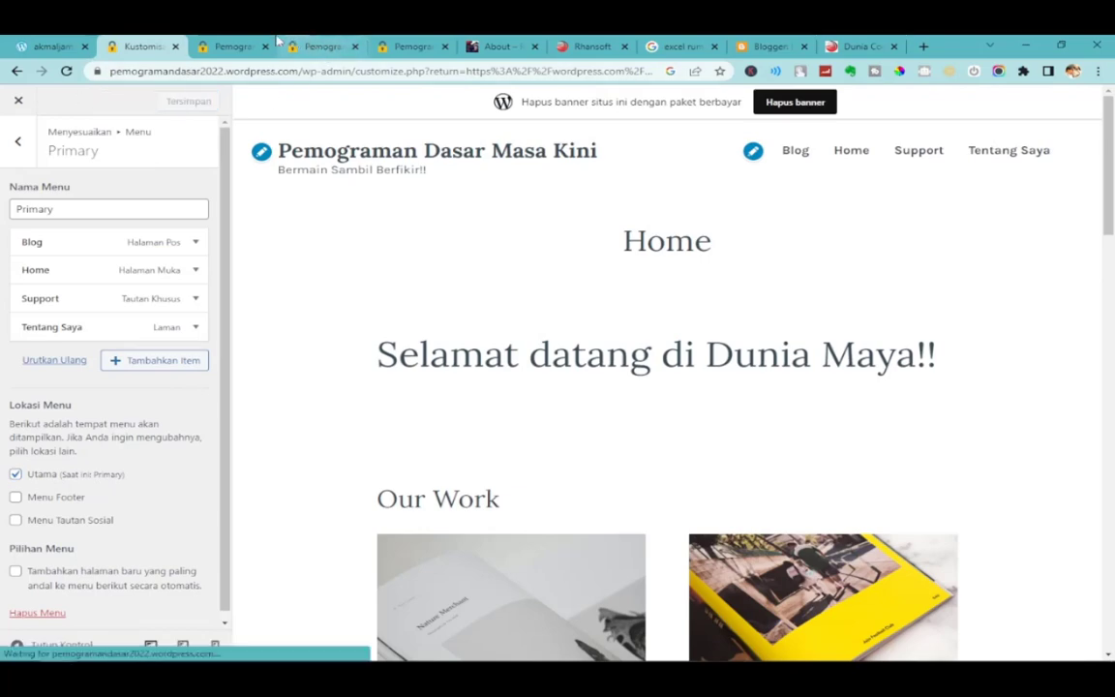
Close the two duplicate live-site tabs, keeping one site tab open.
click(253, 47)
click(265, 47)
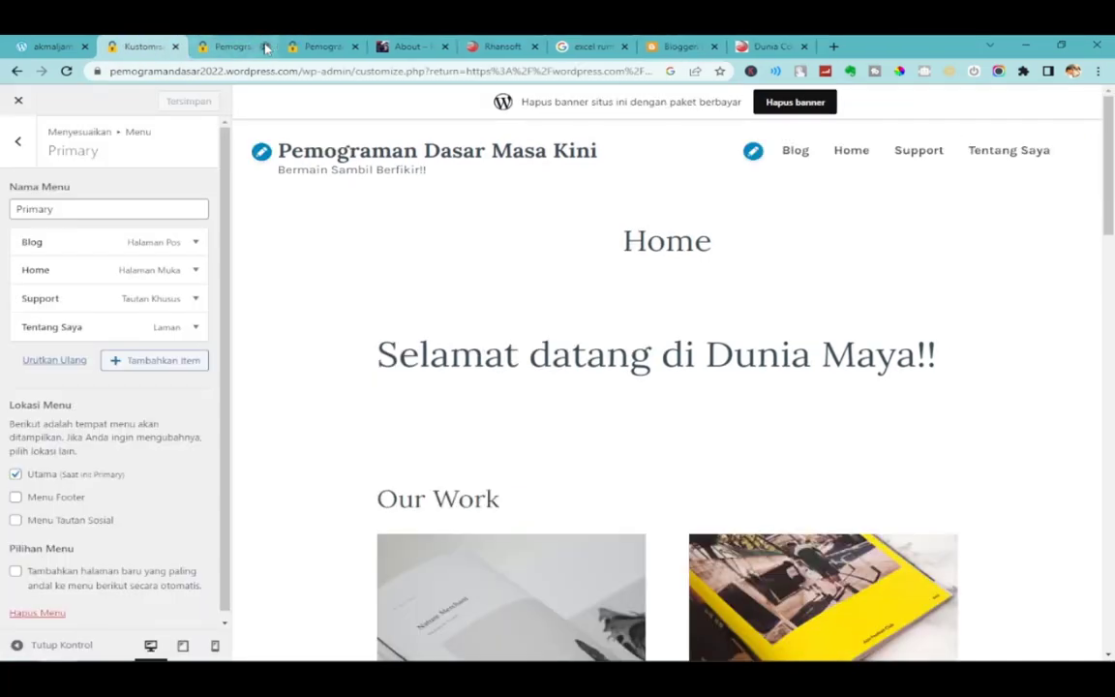
click(265, 46)
click(241, 46)
Reload the live site to show the new header menu and browse the Blog page.
click(65, 70)
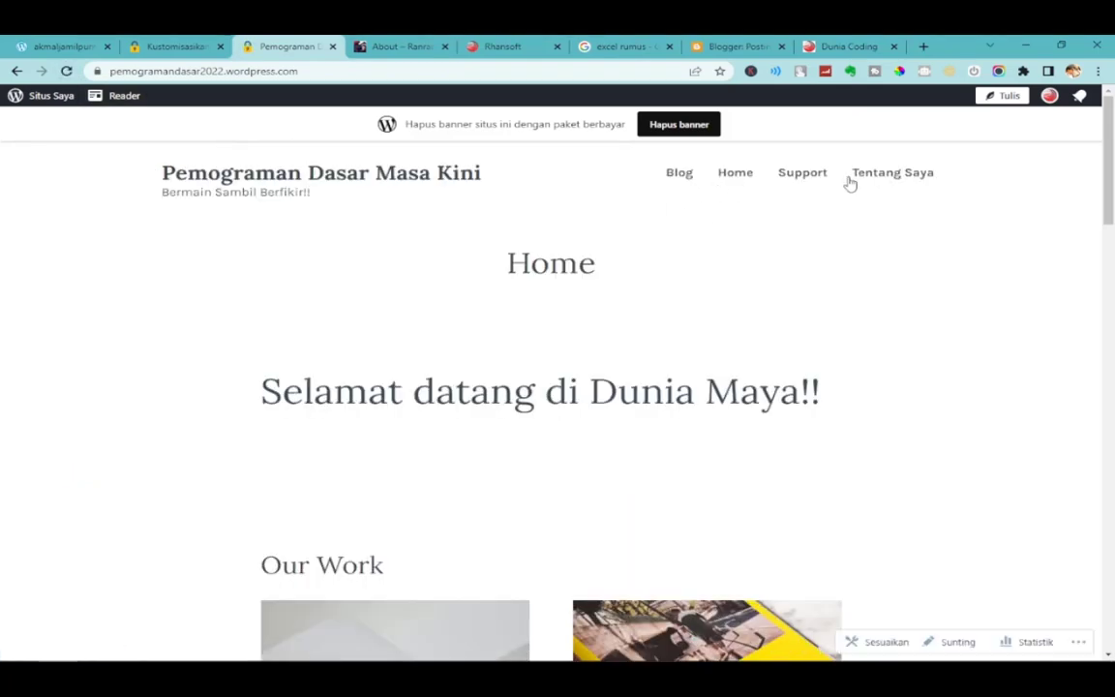
click(680, 174)
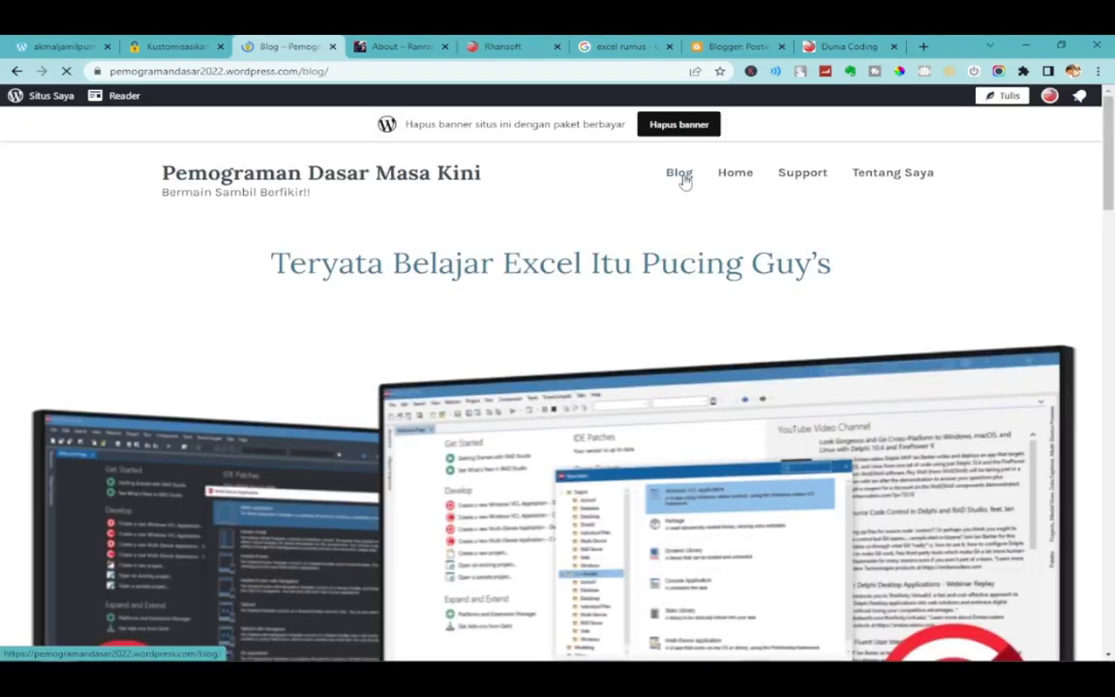
scroll(610, 463, down, 2)
scroll(609, 463, down, 5)
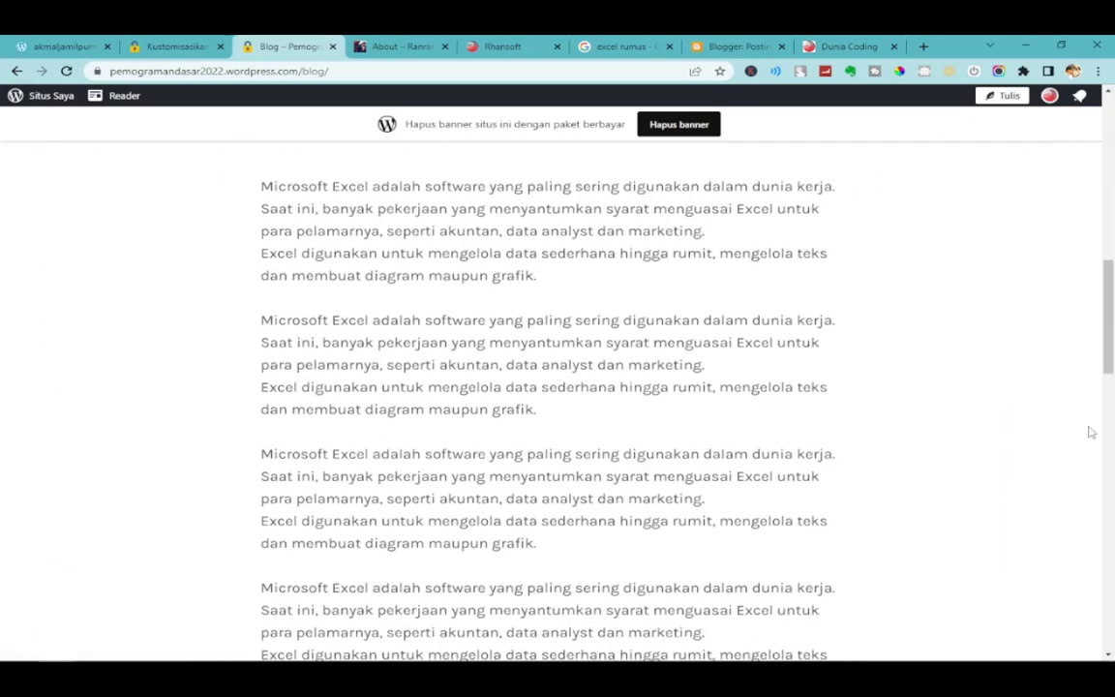
drag(1110, 330, 1107, 146)
View the Home page, then open and scroll through the Tentang Saya page.
click(735, 174)
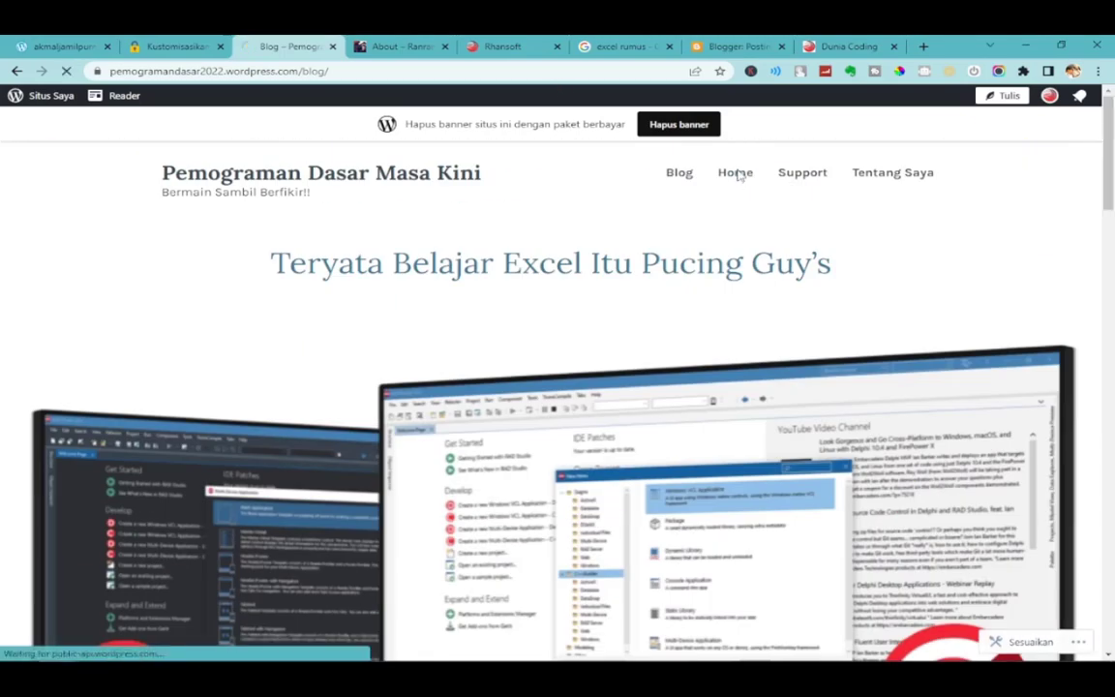
scroll(630, 549, down, 3)
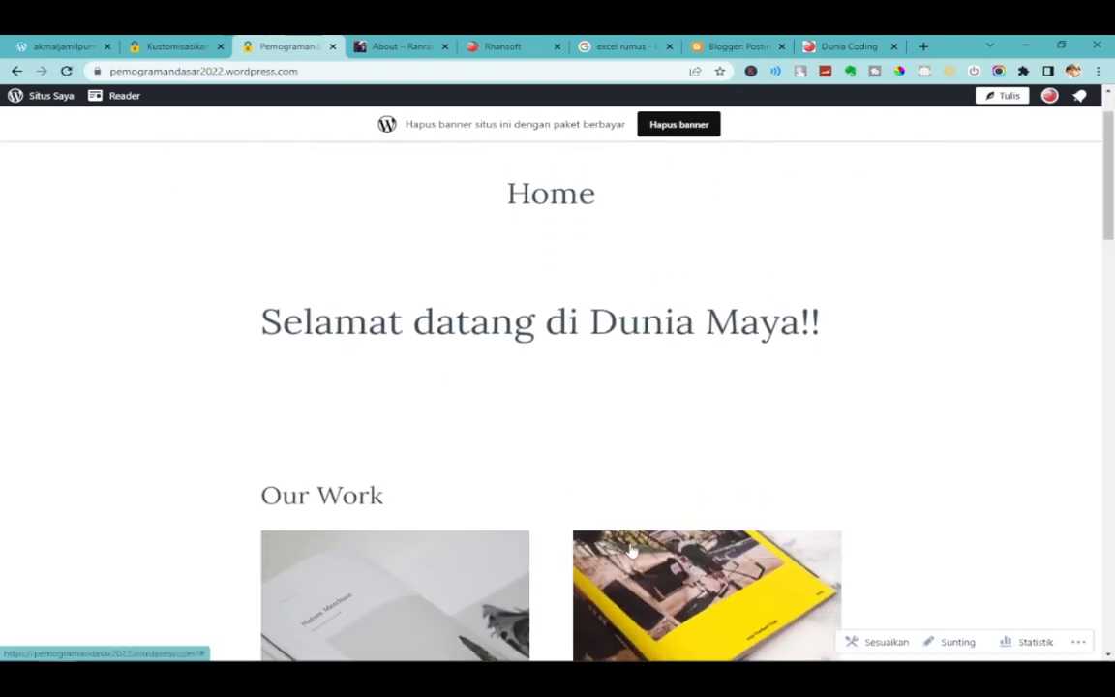
scroll(631, 549, up, 3)
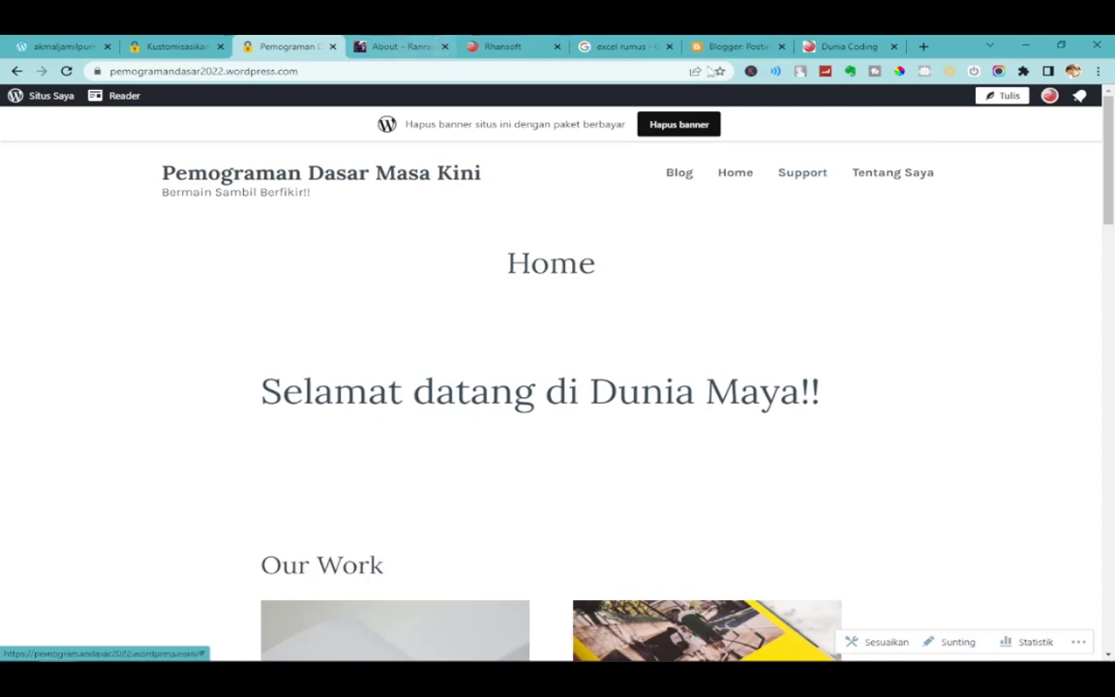
click(901, 177)
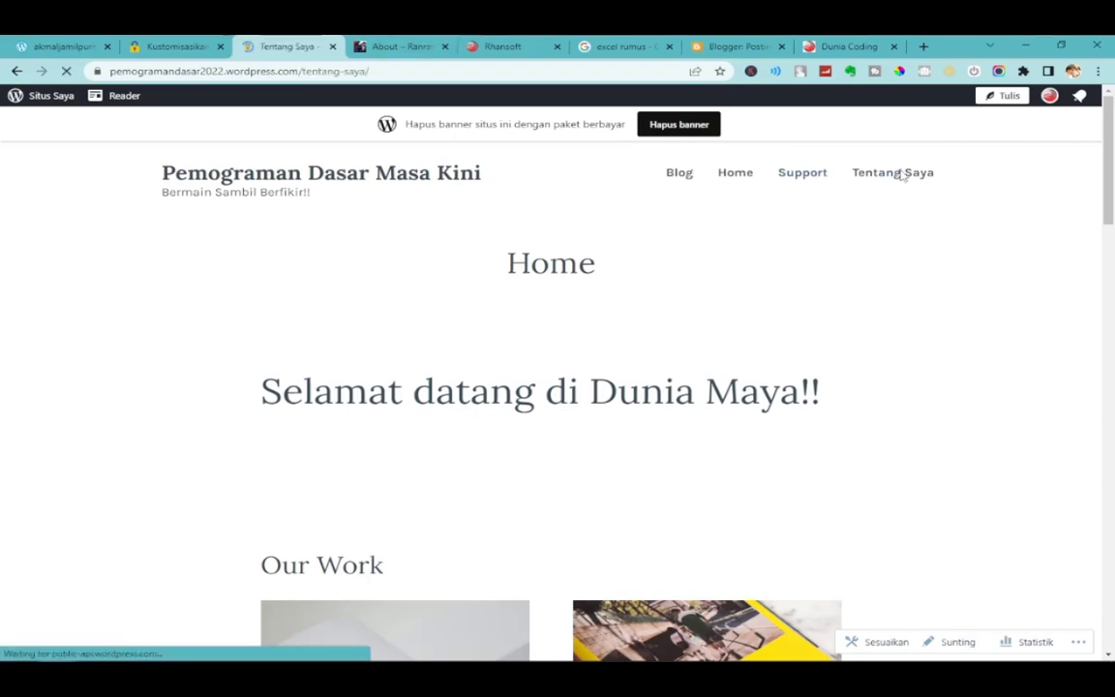
scroll(901, 176, down, 3)
scroll(815, 485, down, 2)
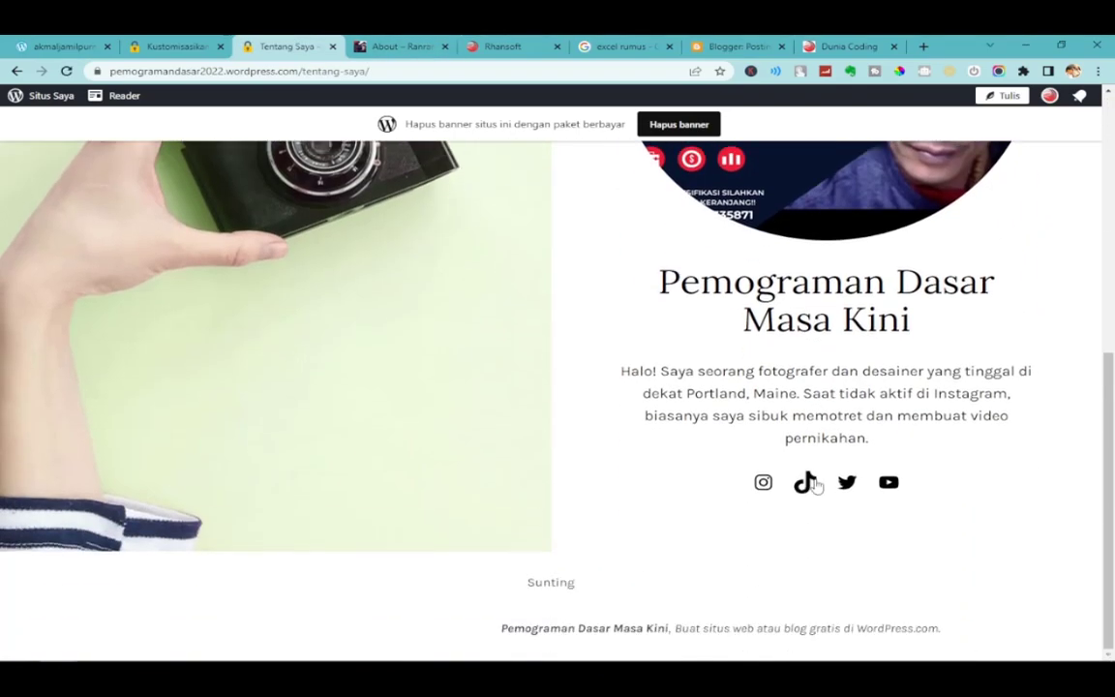
scroll(814, 486, up, 6)
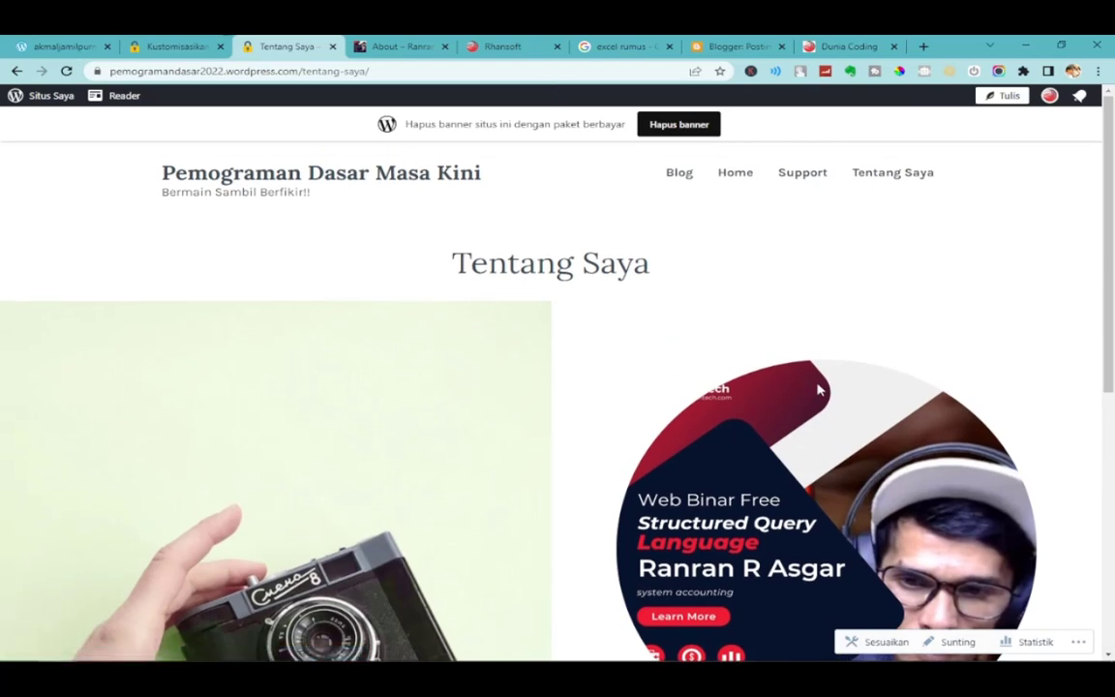
Return to the customizer and back out from the Primary menu to the main sections list.
click(167, 46)
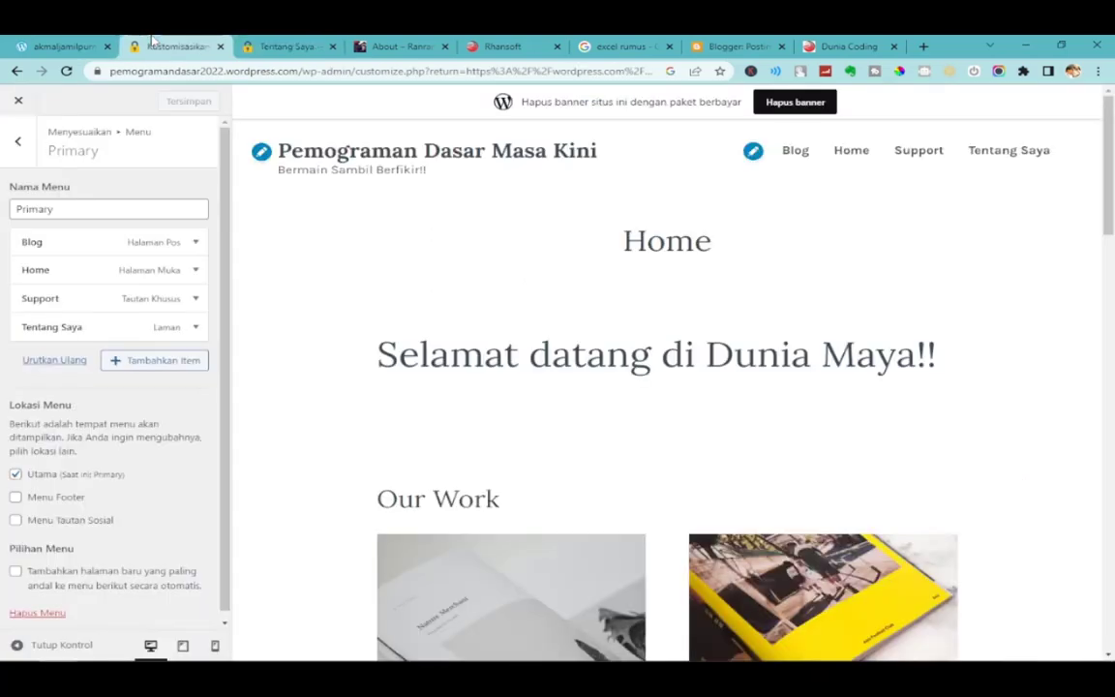
click(17, 142)
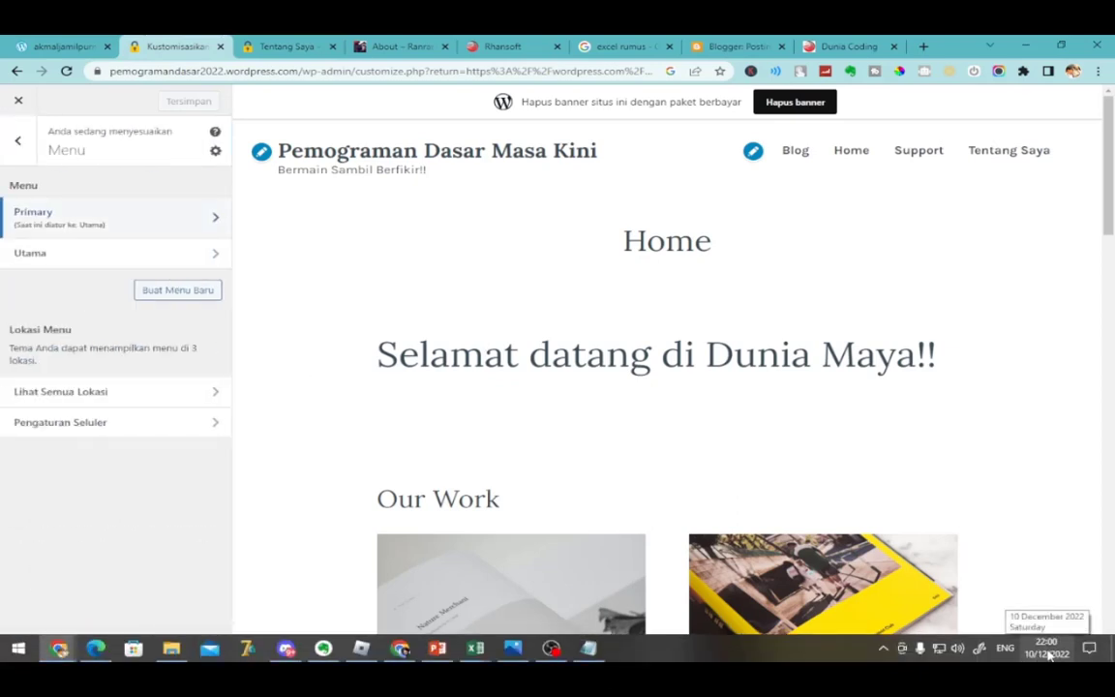
click(17, 141)
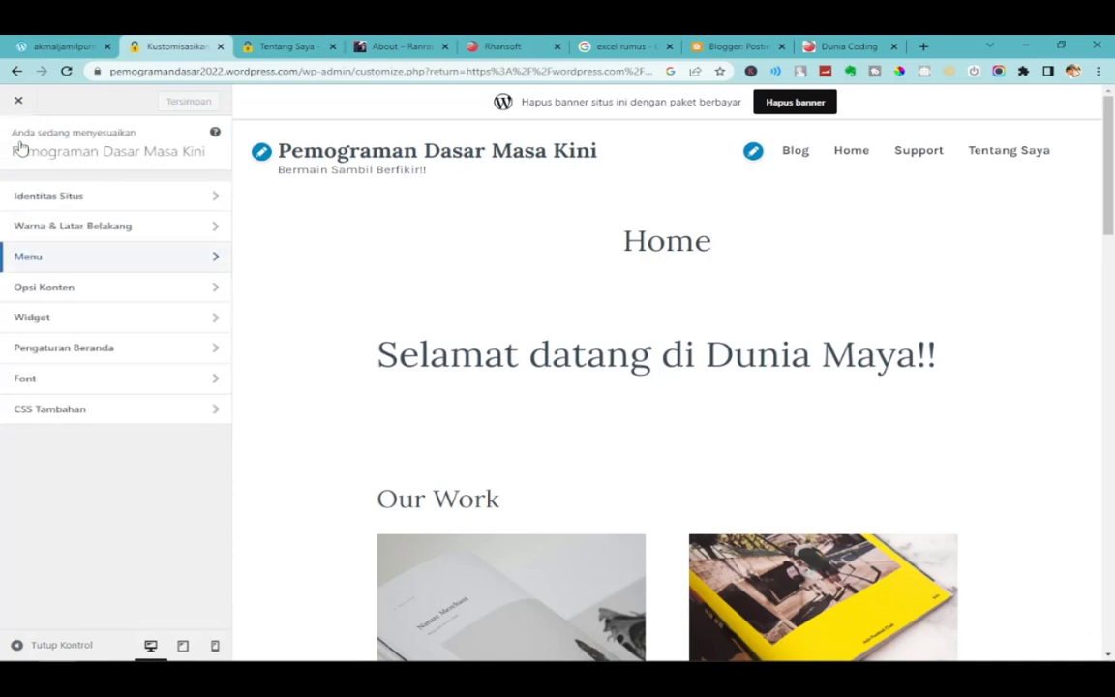